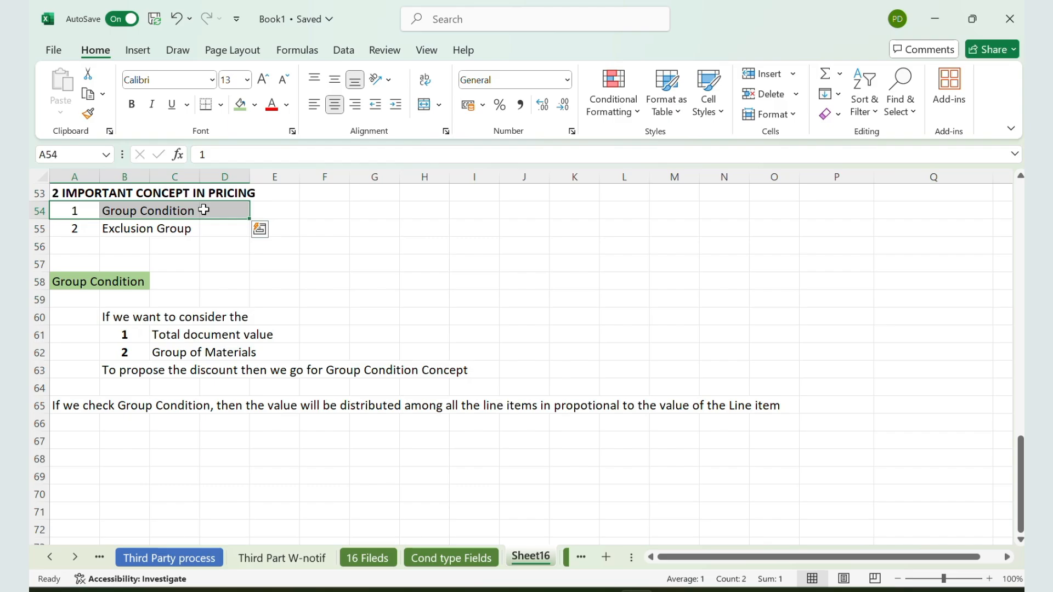
Switch to the SAP condition types overview and open the details of condition type ZZPR to examine its group condition settings
{"action": "mouse_move", "coordinate": [197, 210]}
{"action": "left_mouse_down"}
{"action": "mouse_move", "coordinate": [179, 207]}
{"action": "mouse_move", "coordinate": [214, 213]}
{"action": "left_mouse_up"}
{"action": "left_click_drag", "start_coordinate": [77, 209], "coordinate": [212, 209]}
{"action": "mouse_move", "coordinate": [607, 588]}
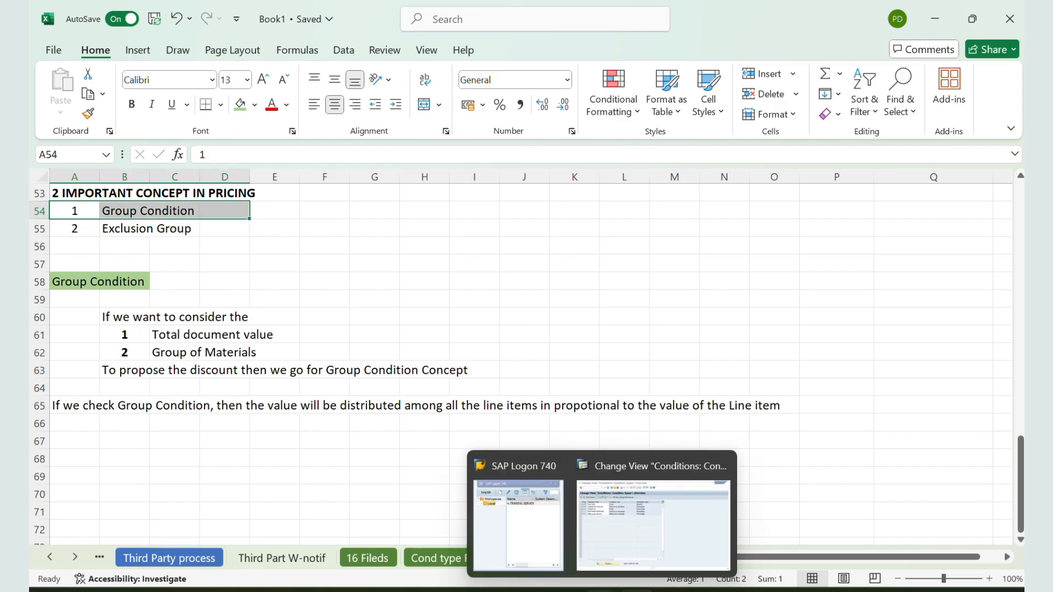
{"action": "left_click", "coordinate": [635, 506]}
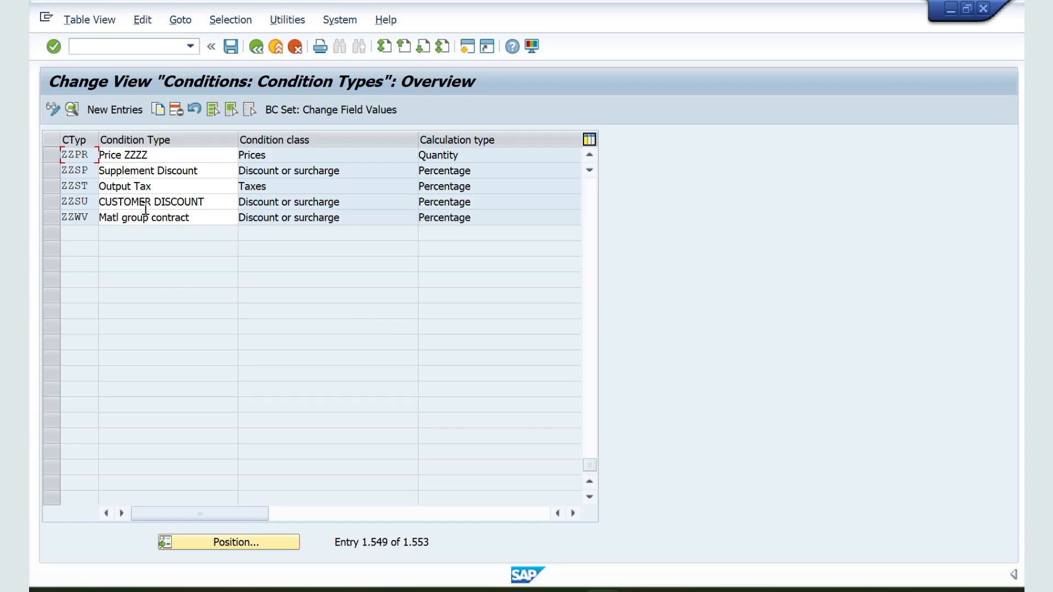
{"action": "double_click", "coordinate": [84, 155]}
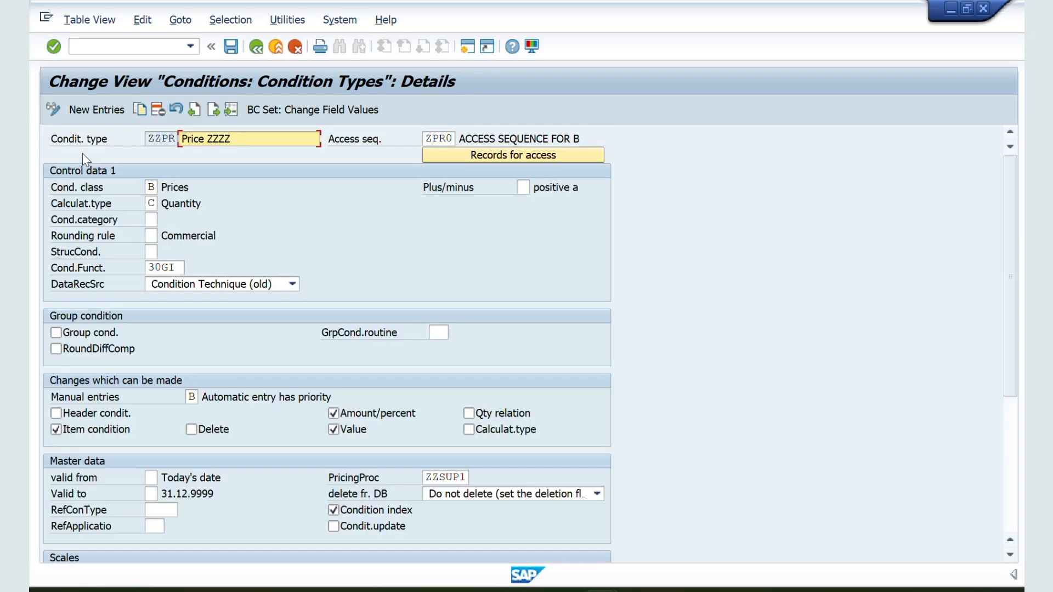
{"action": "left_click", "coordinate": [1013, 576]}
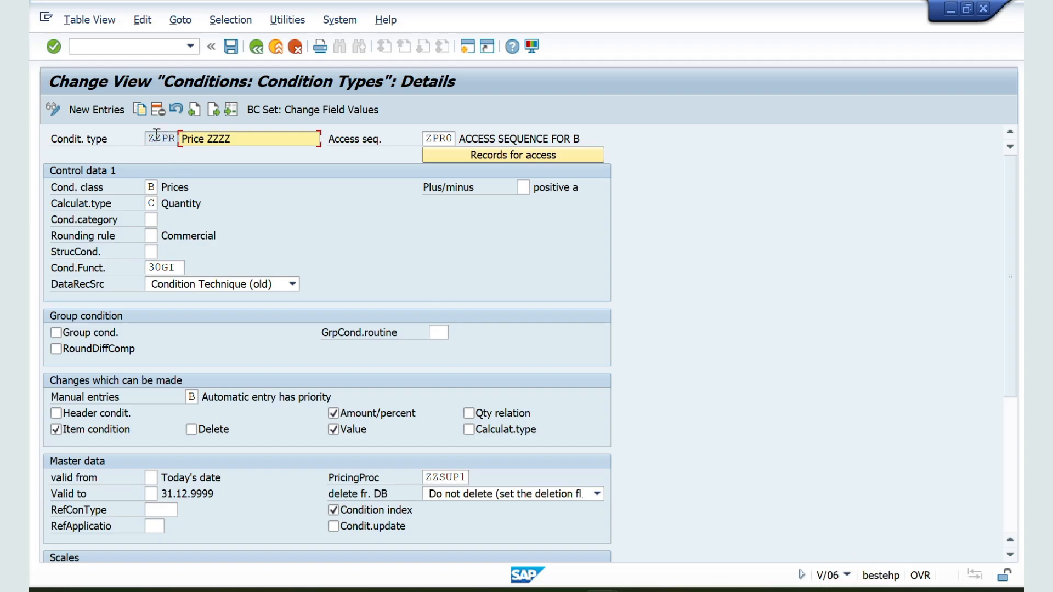
{"action": "left_click_drag", "start_coordinate": [155, 137], "coordinate": [172, 154]}
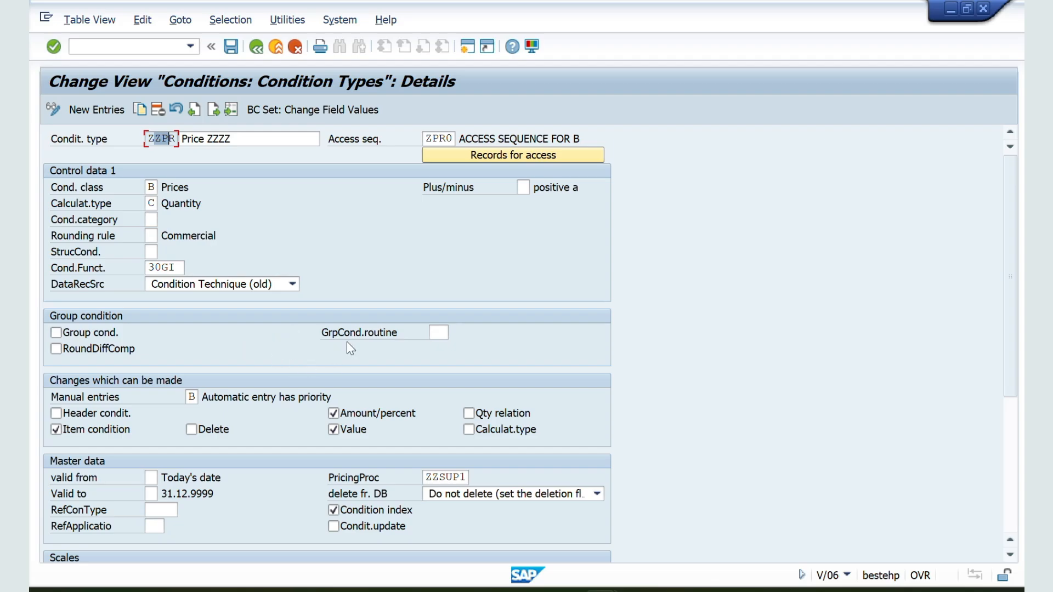
Switch back to the Excel notes and review the Group Condition explanation in rows 60 to 63
{"action": "key", "text": "alt+Tab"}
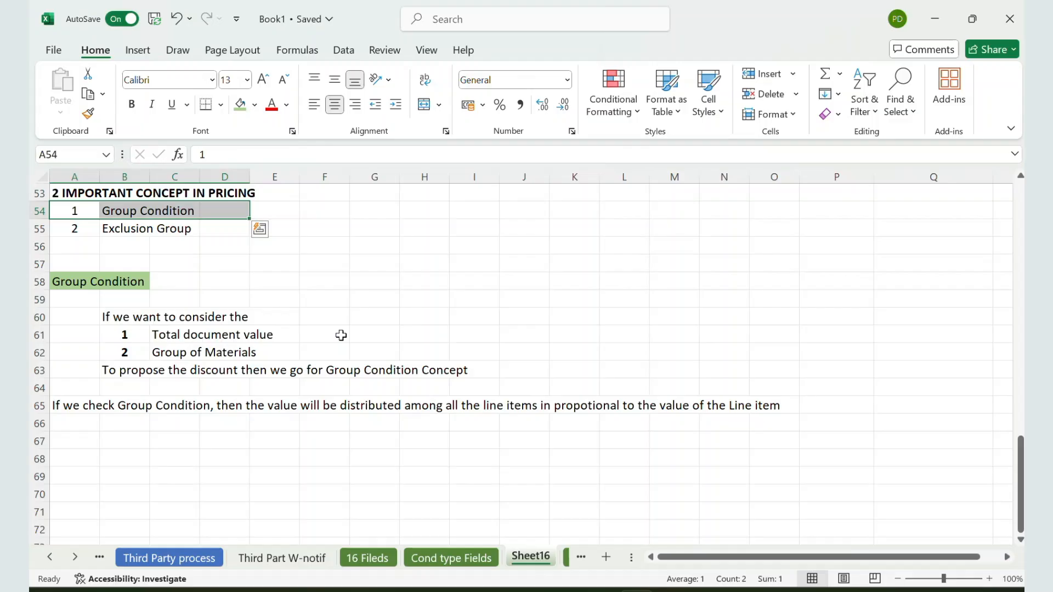
{"action": "left_click", "coordinate": [276, 330]}
{"action": "scroll", "coordinate": [276, 329], "scroll_direction": "down", "scroll_amount": 1}
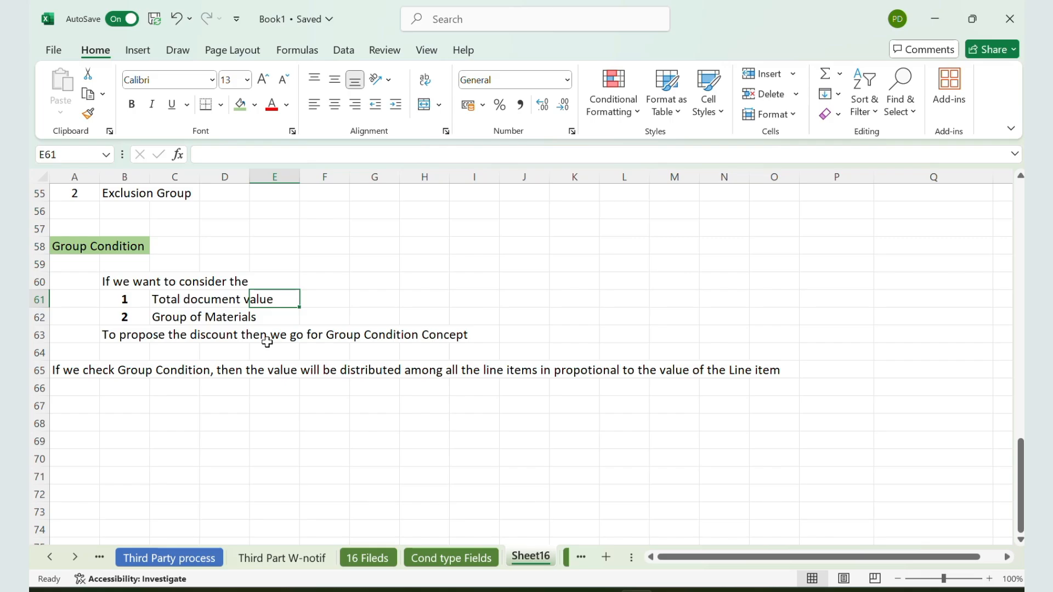
{"action": "left_click", "coordinate": [214, 390]}
{"action": "left_click", "coordinate": [154, 391]}
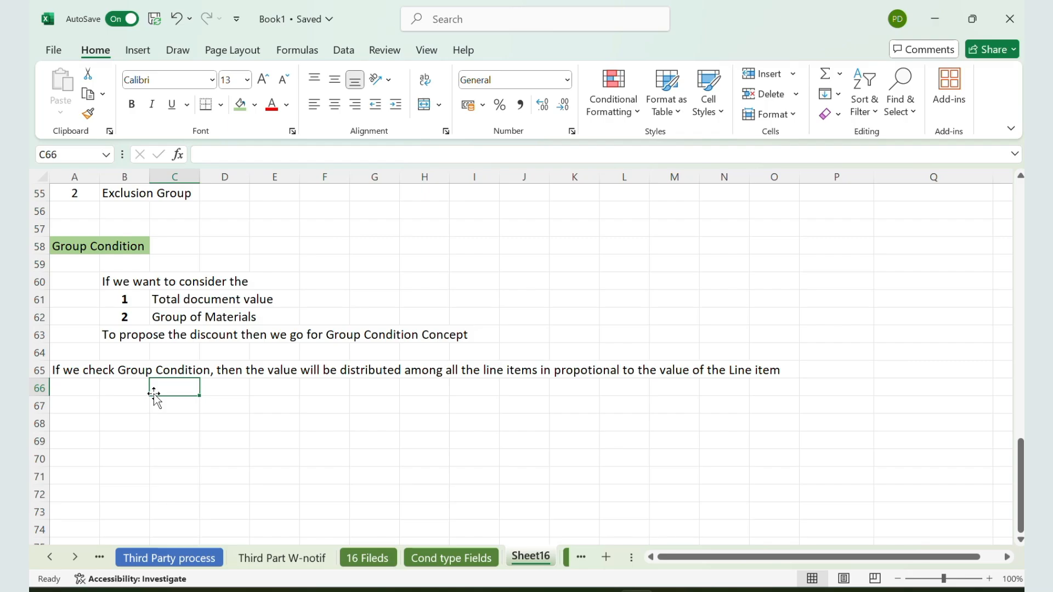
{"action": "left_click_drag", "start_coordinate": [133, 284], "coordinate": [214, 286]}
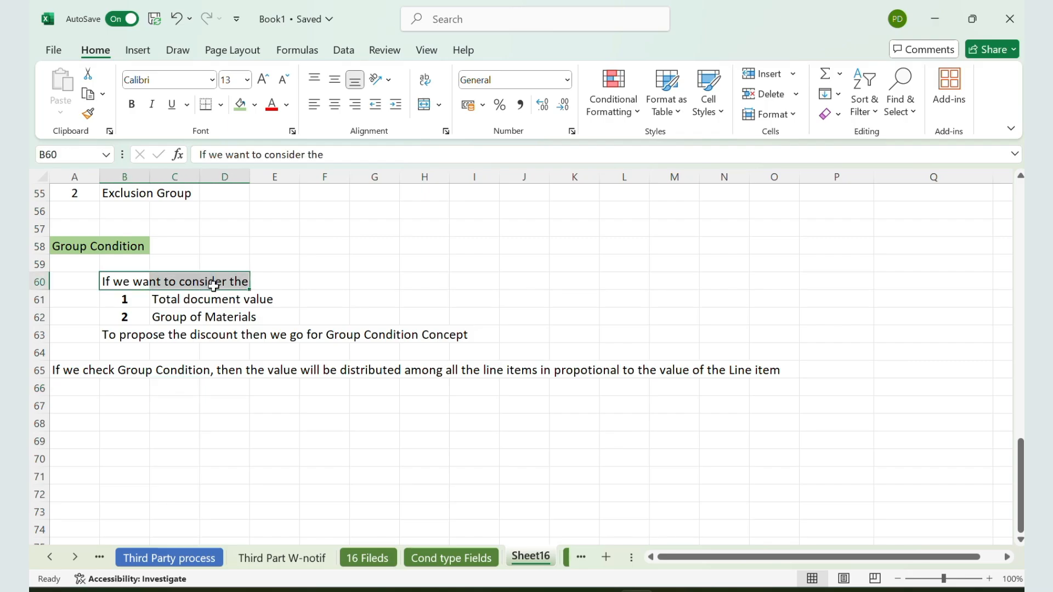
{"action": "left_click_drag", "start_coordinate": [137, 335], "coordinate": [292, 337]}
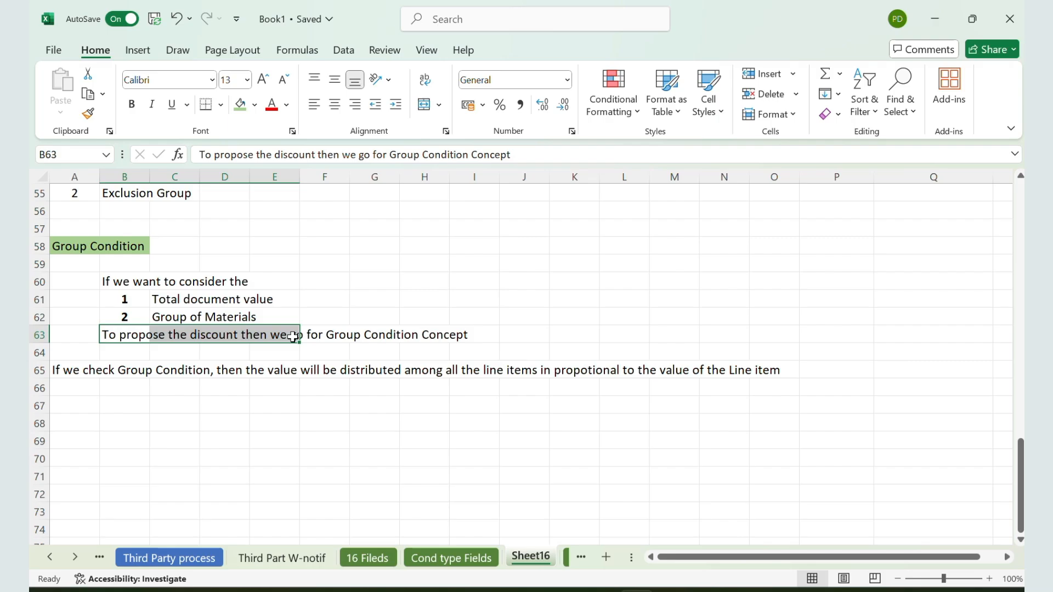
{"action": "left_click_drag", "start_coordinate": [135, 301], "coordinate": [267, 299]}
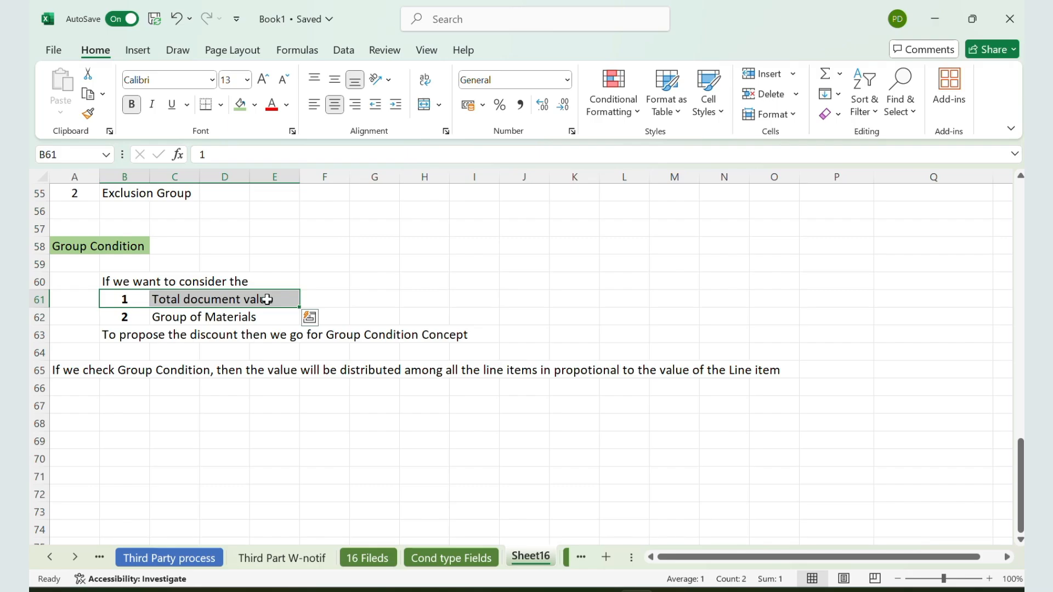
Enter the example "2,00,000/- (5000 AS DISCOUNT FOR EVERY CUSTOMER)" in cell G61, beside Total document value
{"action": "left_click", "coordinate": [359, 299]}
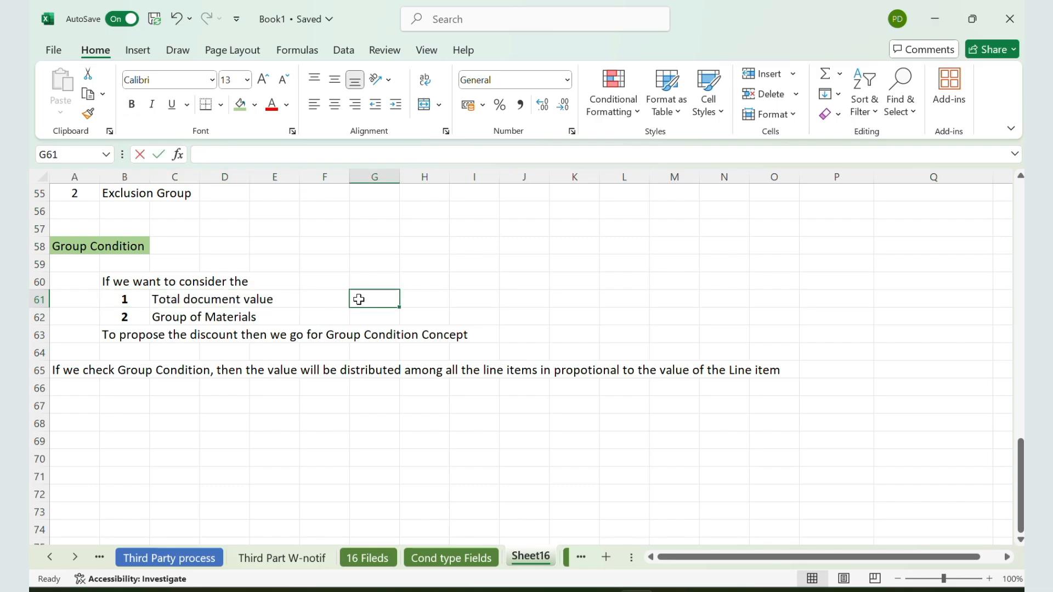
{"action": "type", "text": "2,00,"}
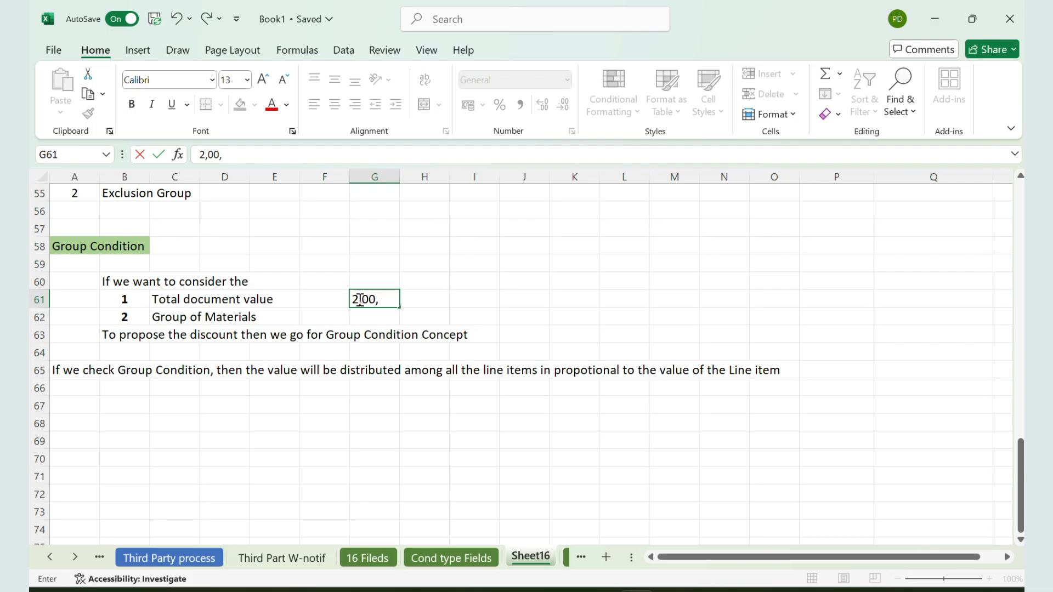
{"action": "type", "text": "000/- (5000"}
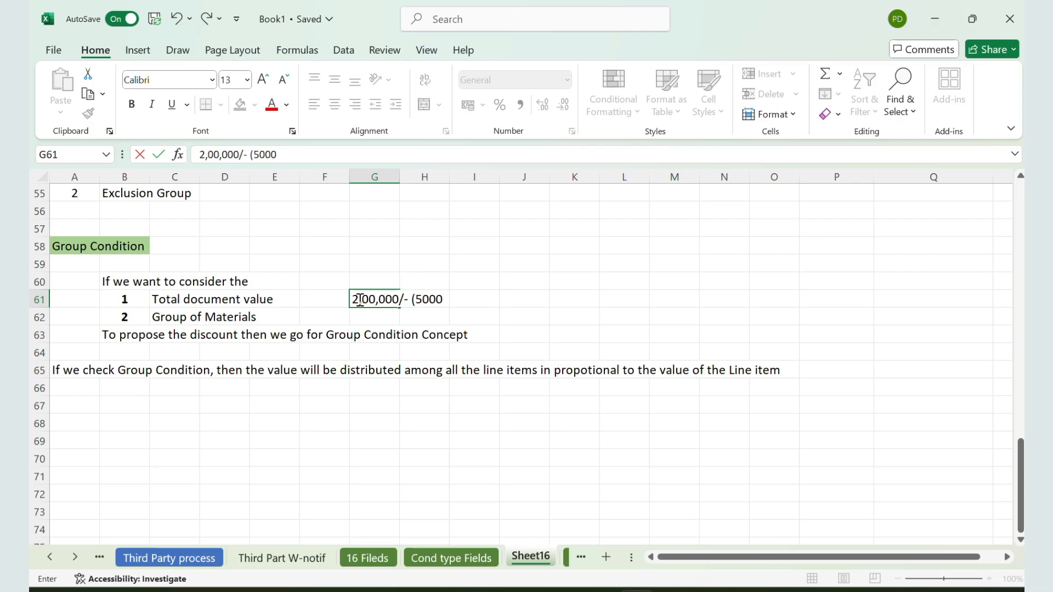
{"action": "type", "text": " AS DISCOUNT"}
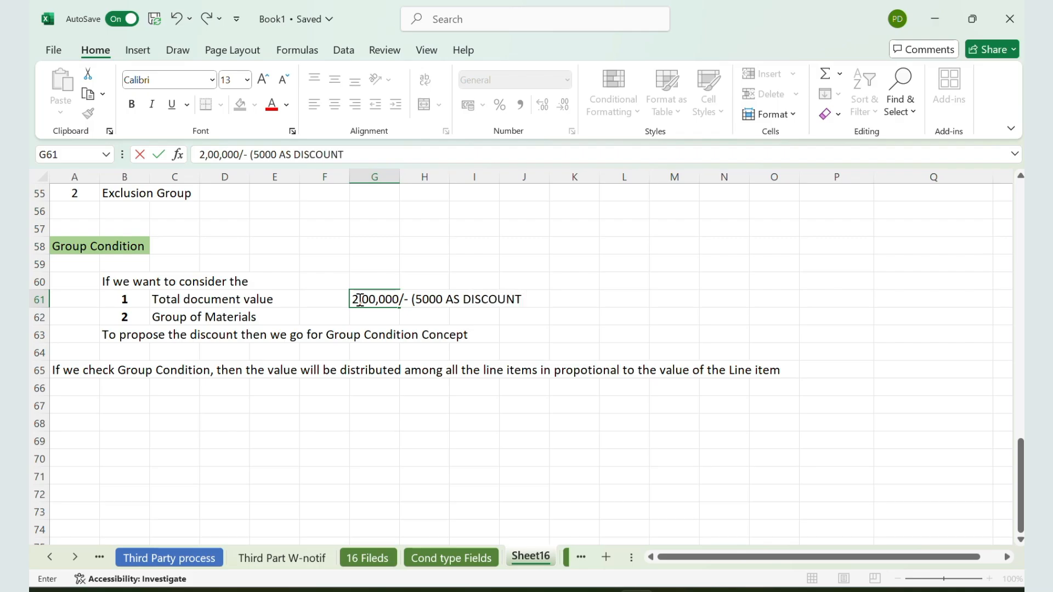
{"action": "type", "text": " FOR EVERY CUST"}
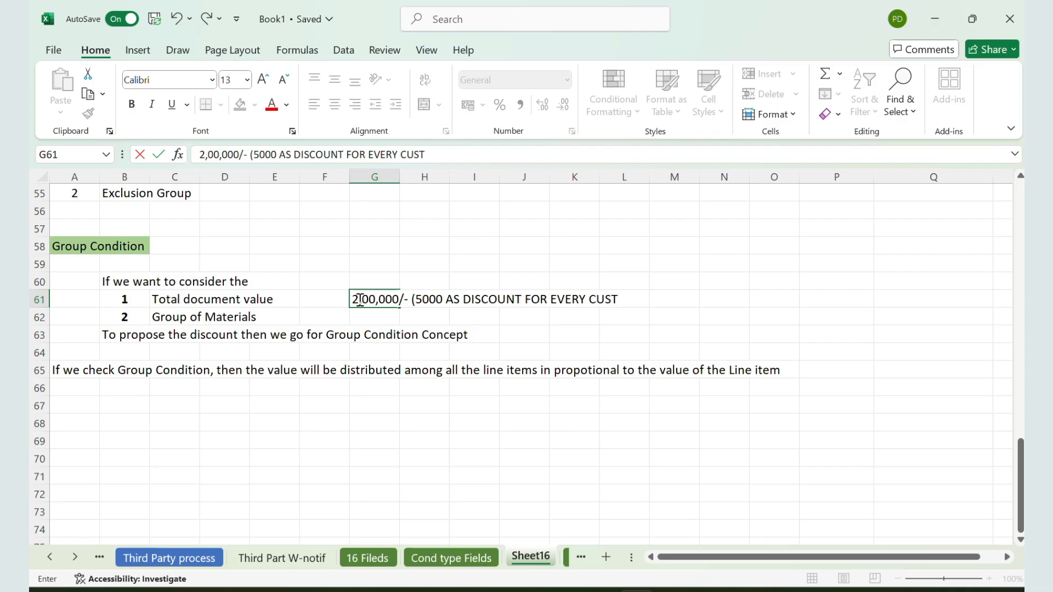
{"action": "type", "text": "OMER)"}
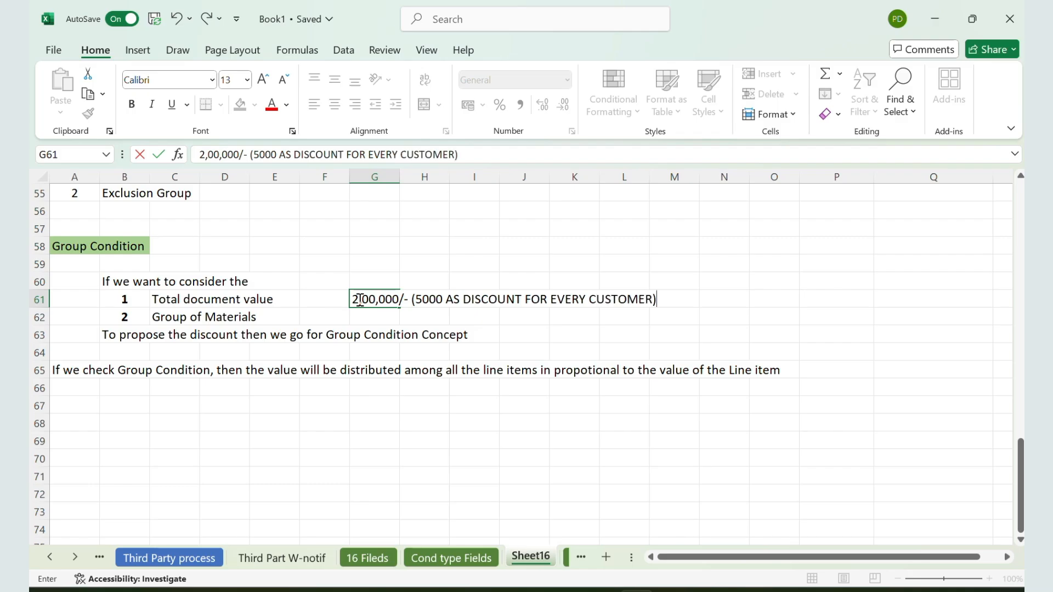
{"action": "key", "text": "Return"}
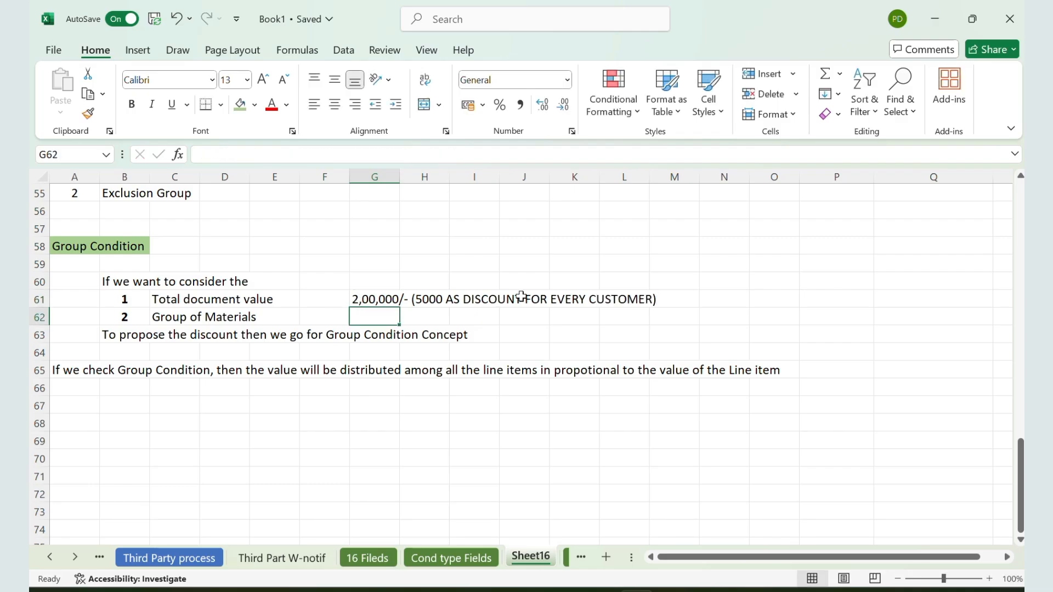
{"action": "left_click", "coordinate": [665, 267]}
{"action": "left_click", "coordinate": [192, 298]}
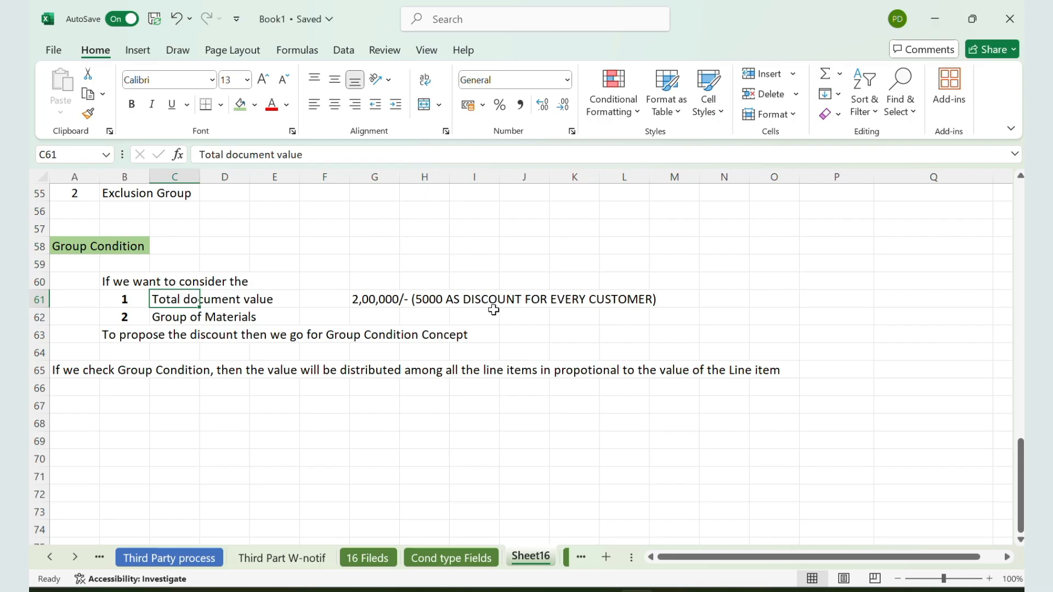
Enter the example "GROUP OF MATERIALS (2,000 AS DISCOUNT)" in cell G62, beside Group of Materials
{"action": "left_click", "coordinate": [188, 317]}
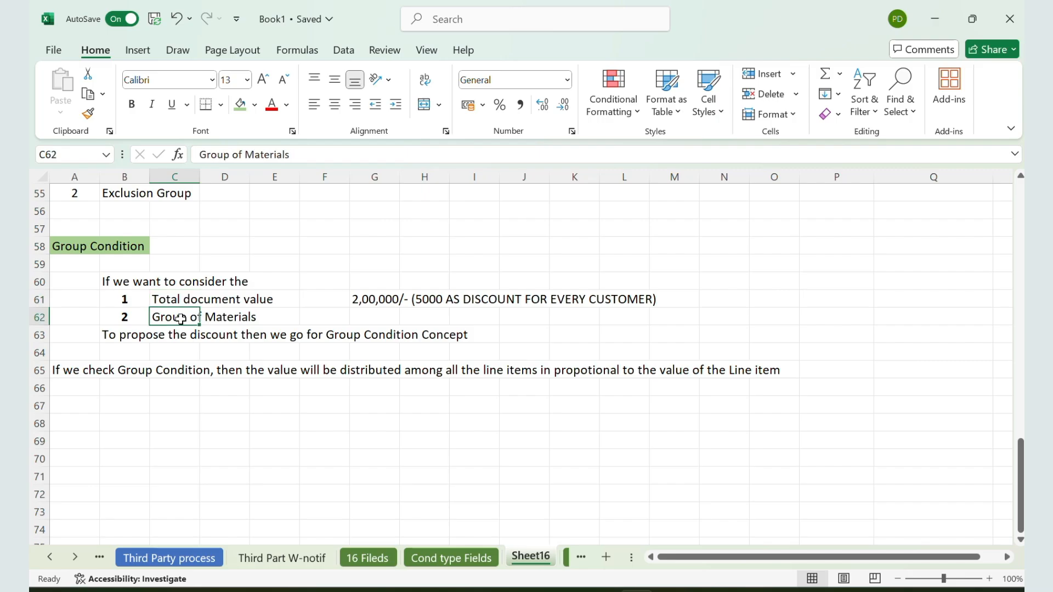
{"action": "left_click", "coordinate": [369, 316]}
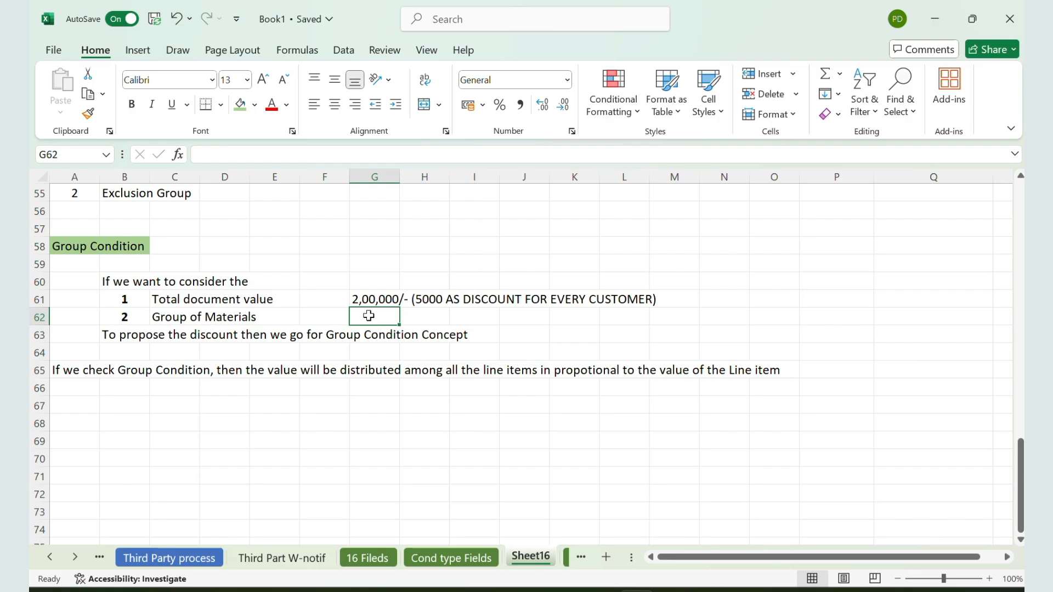
{"action": "type", "text": "GROUP OF MAT"}
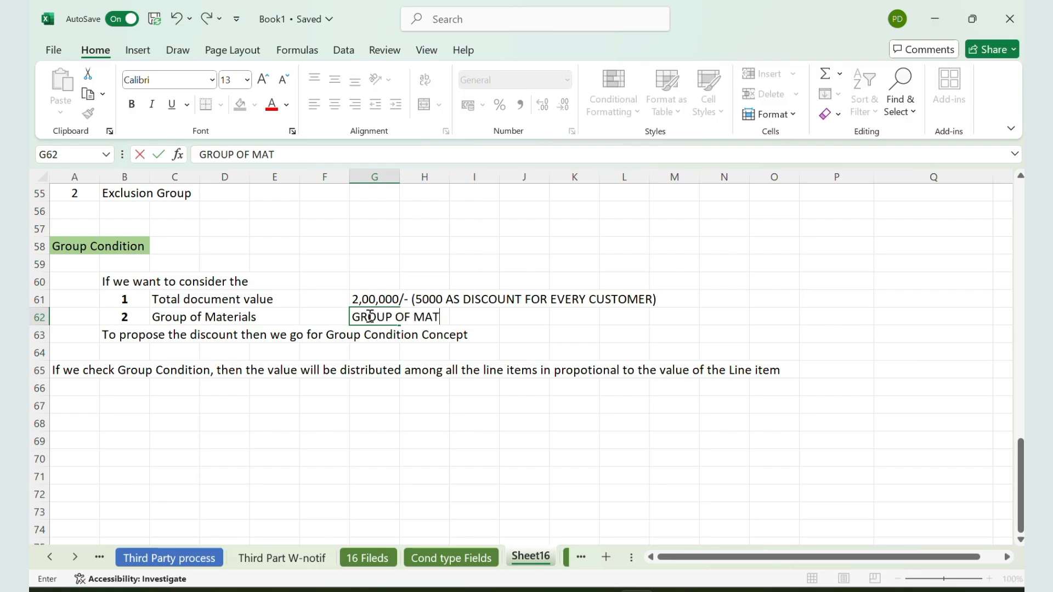
{"action": "type", "text": "ERIALS (2,"}
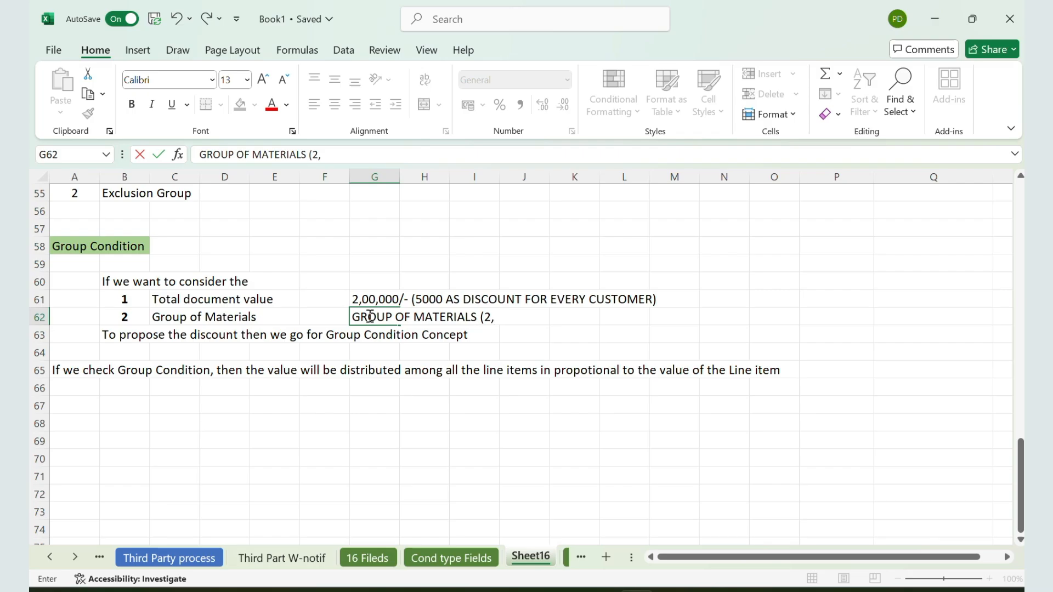
{"action": "type", "text": "000 AS DI"}
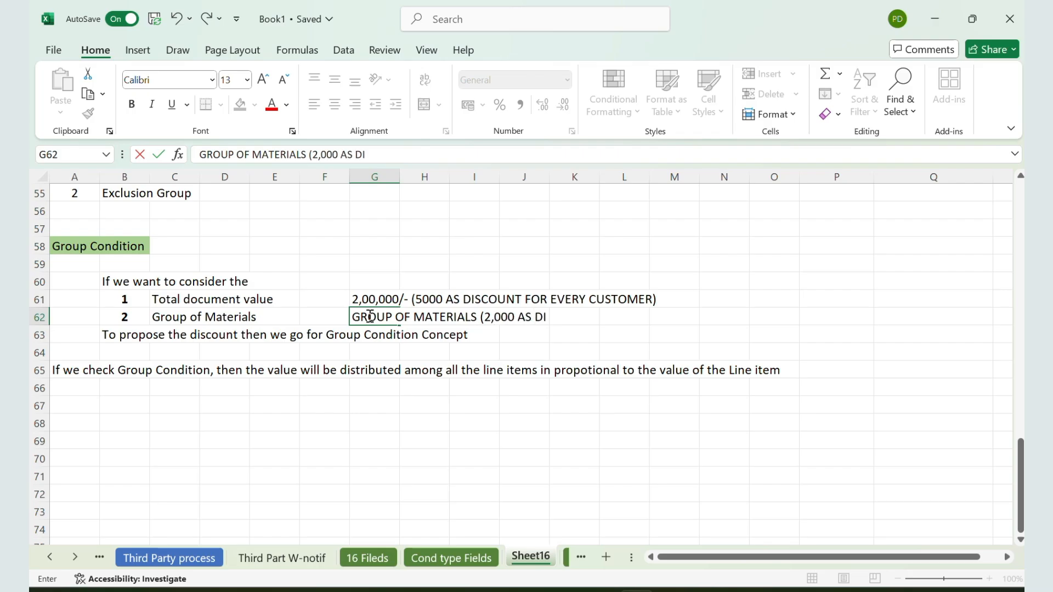
{"action": "type", "text": "SCOUNT"}
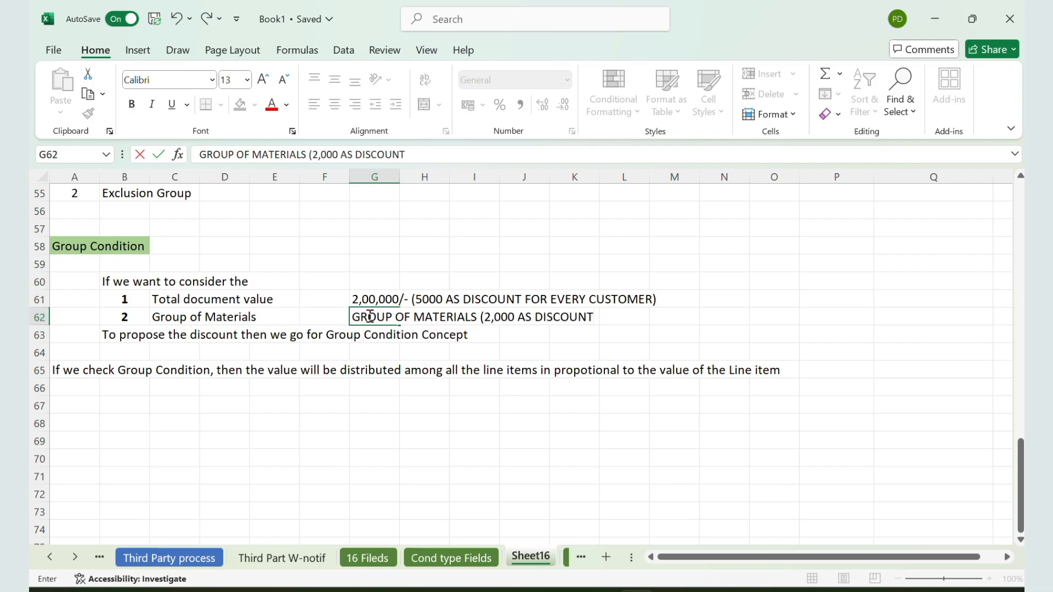
{"action": "type", "text": ")"}
{"action": "left_click", "coordinate": [640, 319]}
{"action": "left_click", "coordinate": [684, 316]}
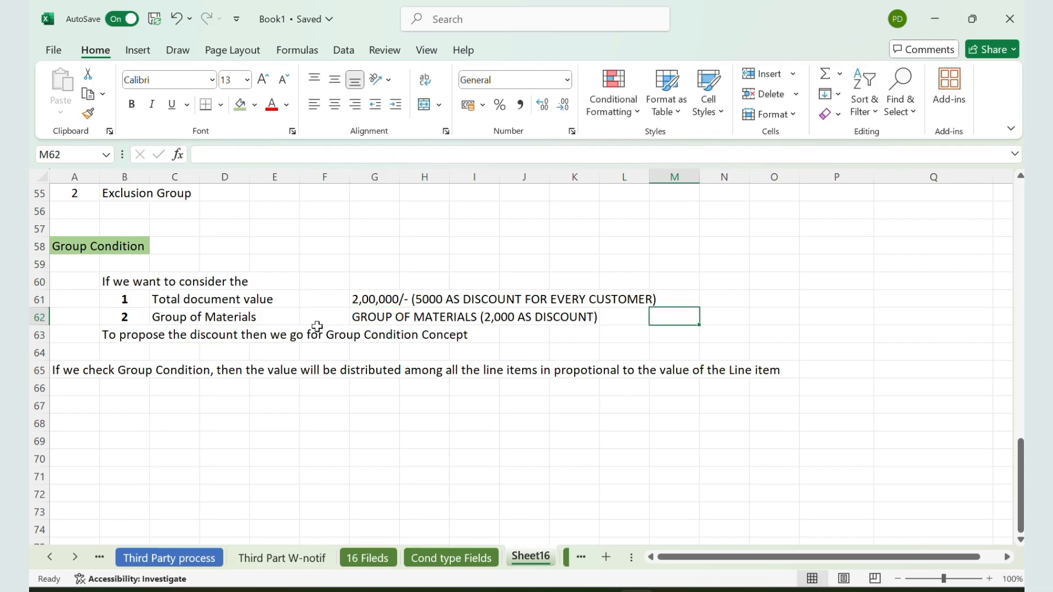
Review the Group Condition heading together with the total document value and group of materials discount examples
{"action": "left_click_drag", "start_coordinate": [182, 321], "coordinate": [264, 318]}
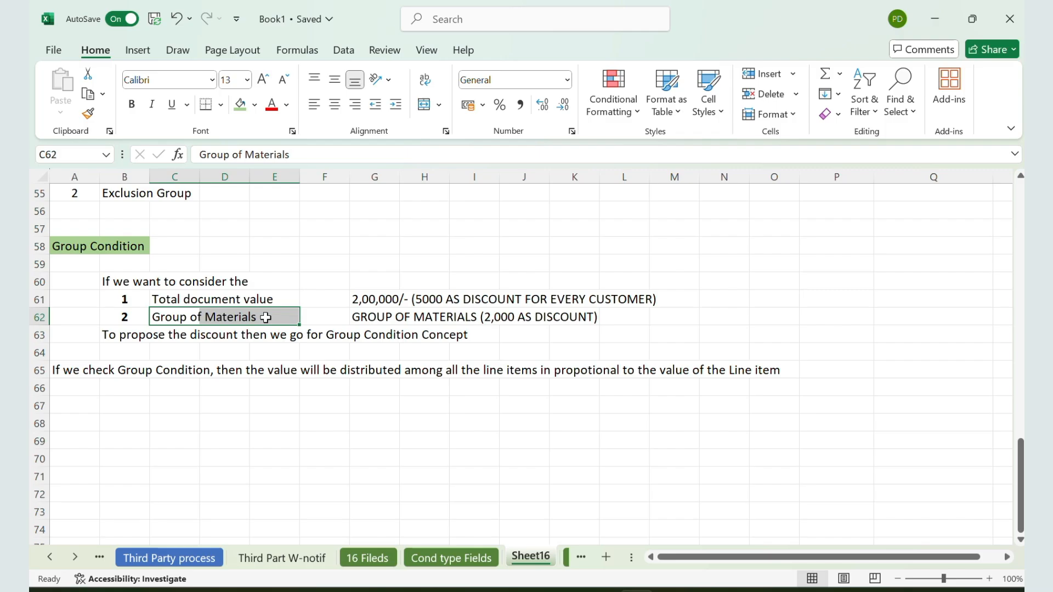
{"action": "left_click_drag", "start_coordinate": [378, 317], "coordinate": [431, 317]}
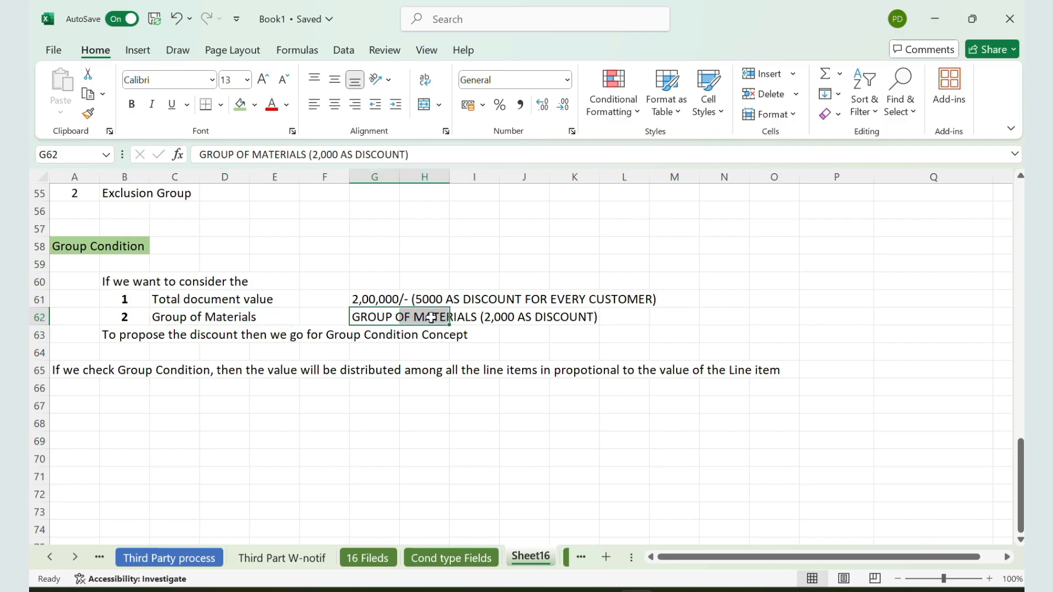
{"action": "left_click_drag", "start_coordinate": [173, 299], "coordinate": [465, 318]}
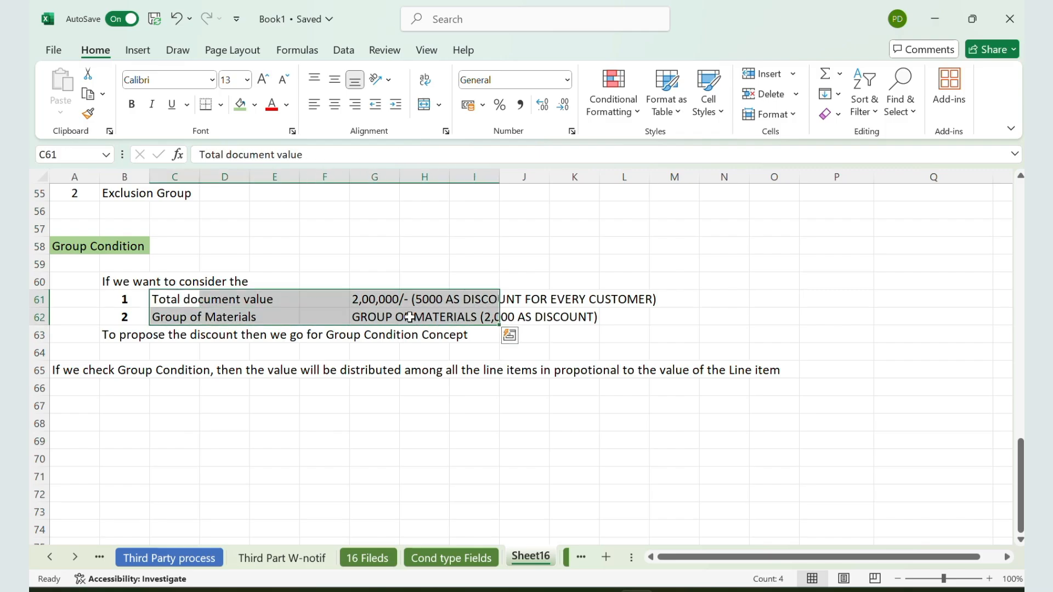
{"action": "left_click_drag", "start_coordinate": [91, 246], "coordinate": [136, 255]}
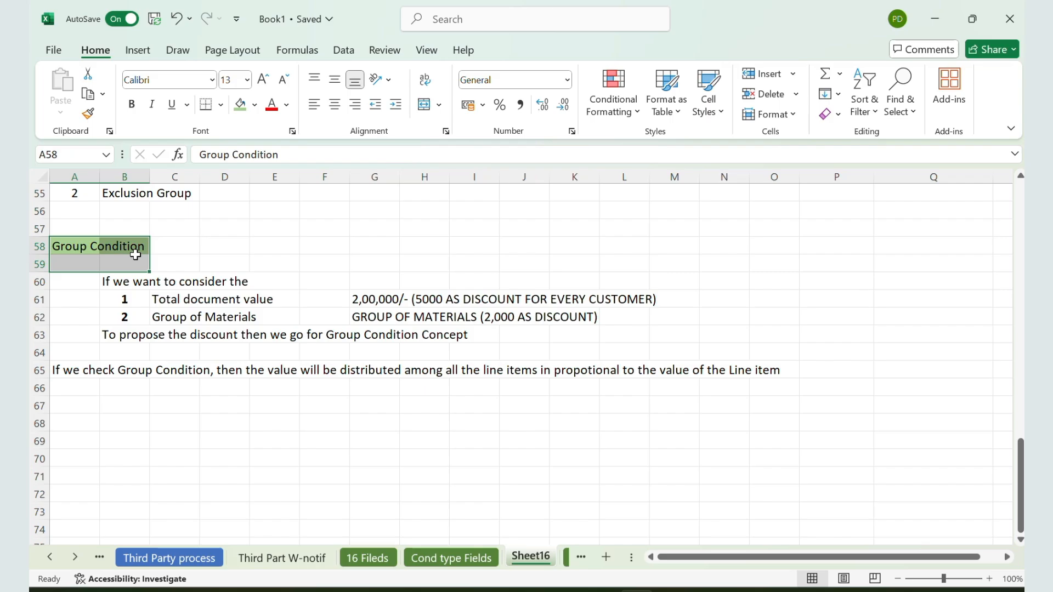
{"action": "key", "text": "Right"}
{"action": "key", "text": "Right"}
{"action": "key", "text": "Right"}
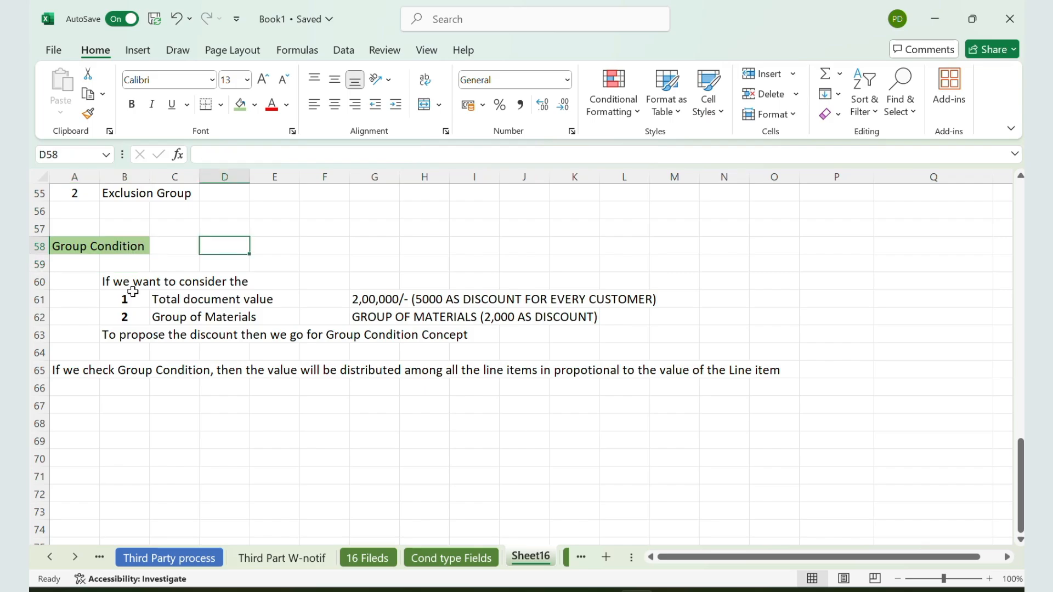
{"action": "left_click", "coordinate": [187, 304]}
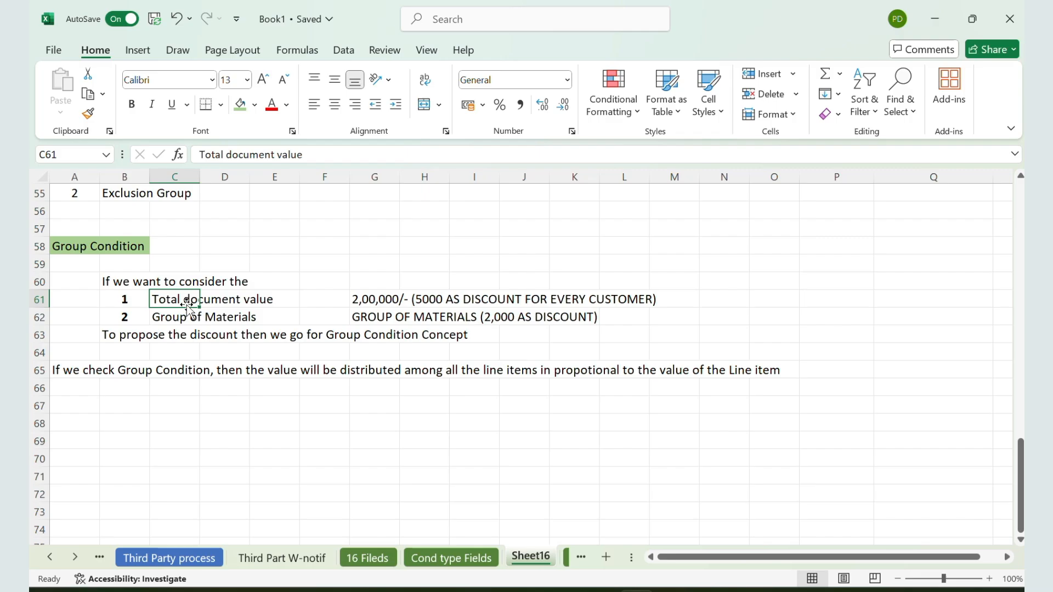
{"action": "left_click", "coordinate": [175, 322]}
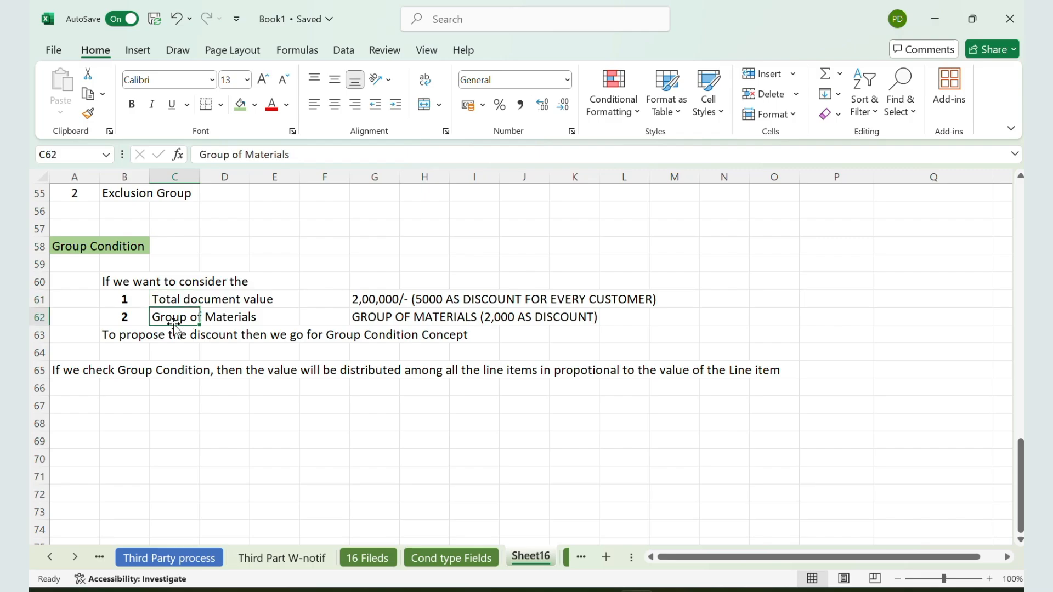
{"action": "left_click_drag", "start_coordinate": [76, 248], "coordinate": [137, 248]}
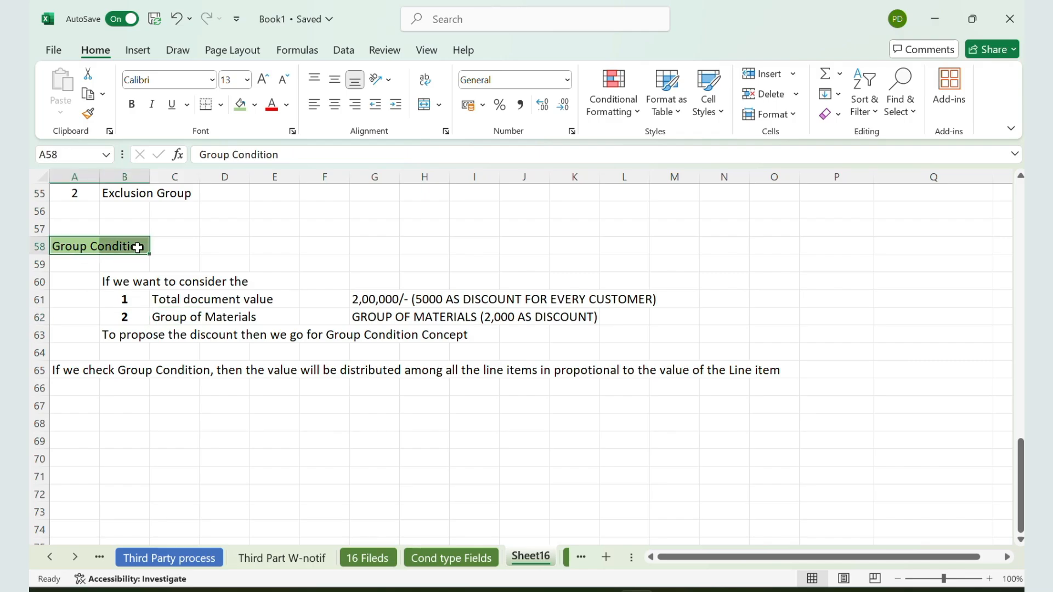
{"action": "left_click", "coordinate": [174, 247]}
{"action": "scroll", "coordinate": [181, 241], "scroll_direction": "down", "scroll_amount": 1}
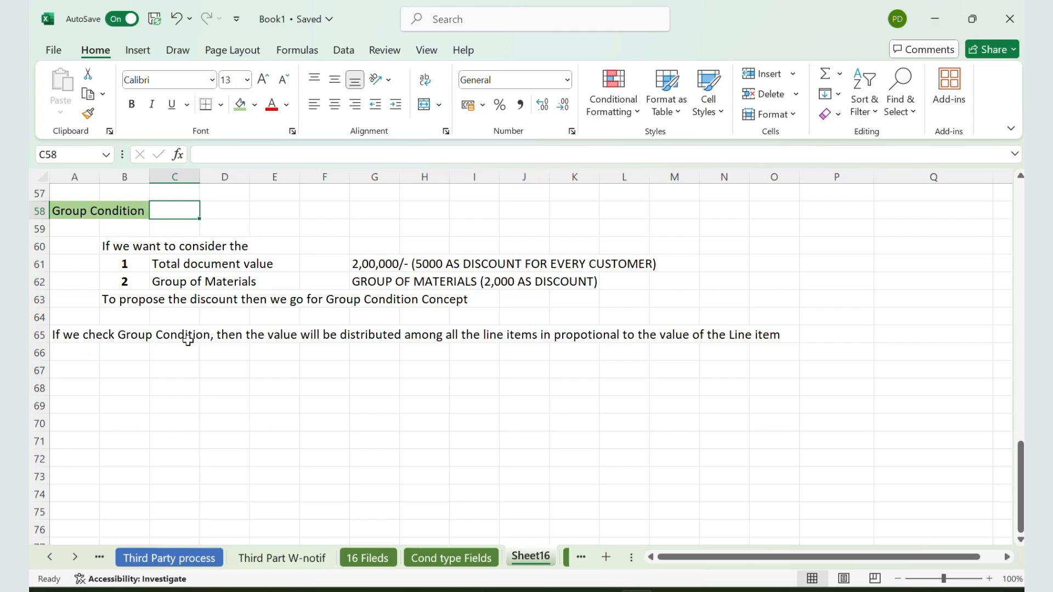
Switch to the SAP condition type details and activate the Group cond. option for condition type ZZPR
{"action": "key", "text": "alt+Tab"}
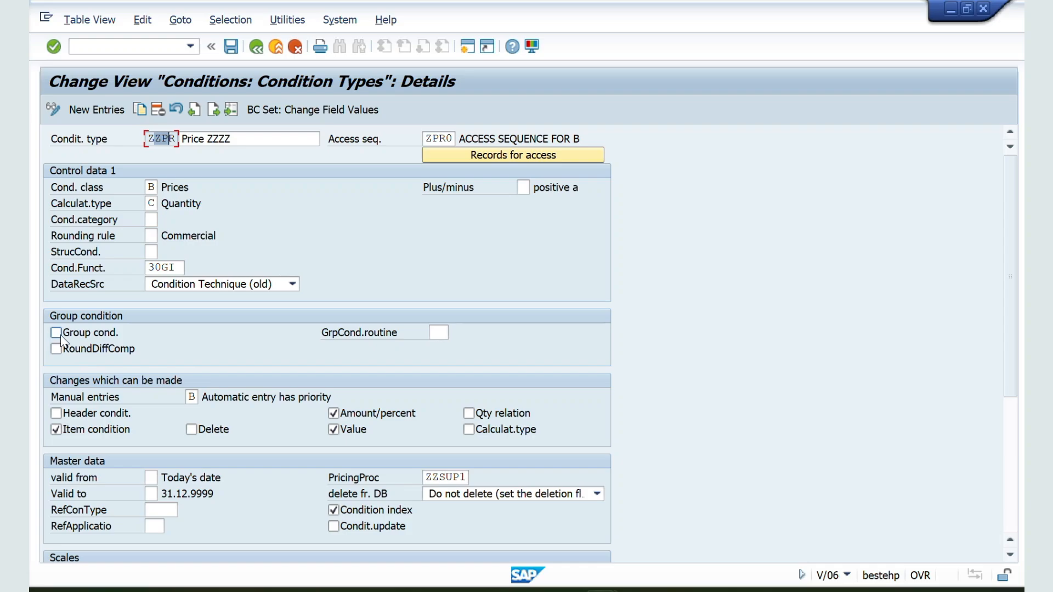
{"action": "key", "text": "alt+Tab"}
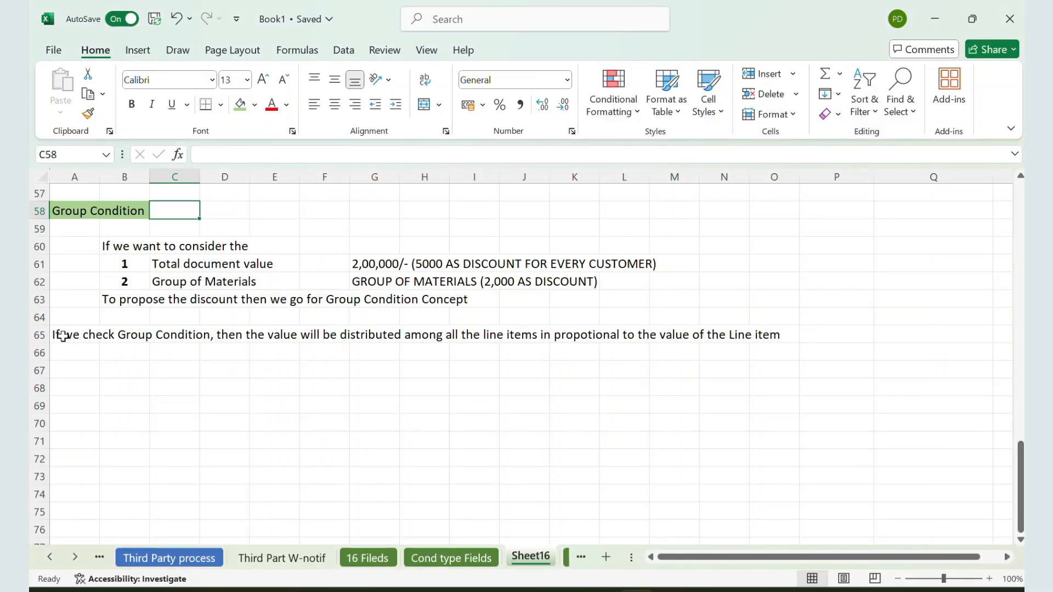
{"action": "key", "text": "alt+Tab"}
{"action": "left_click", "coordinate": [58, 334]}
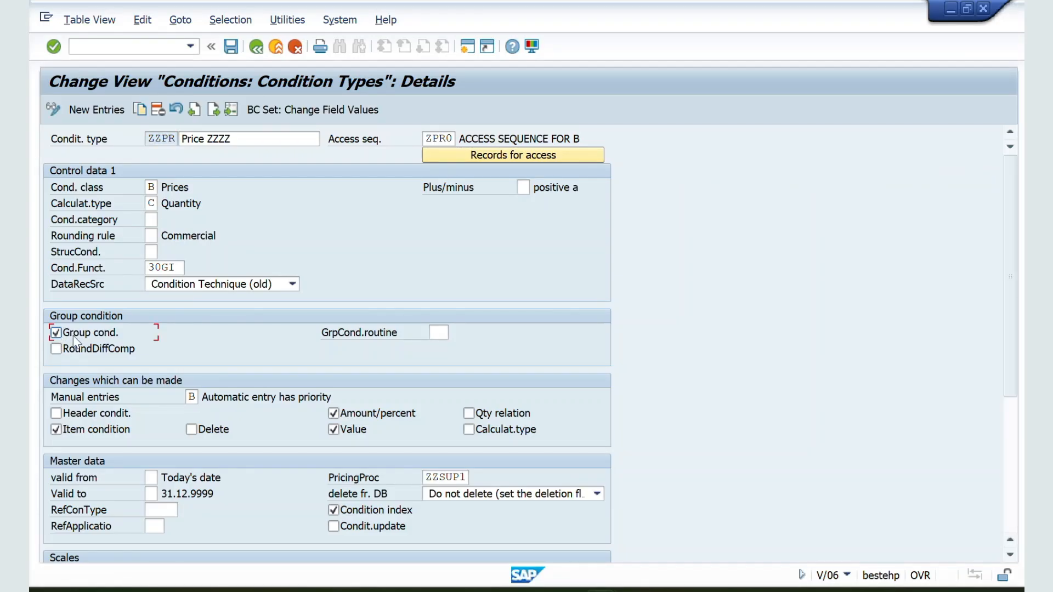
Switch back to the Excel notes and review the total document value example in row 61 and the distribution rule in row 65
{"action": "key", "text": "alt+Tab"}
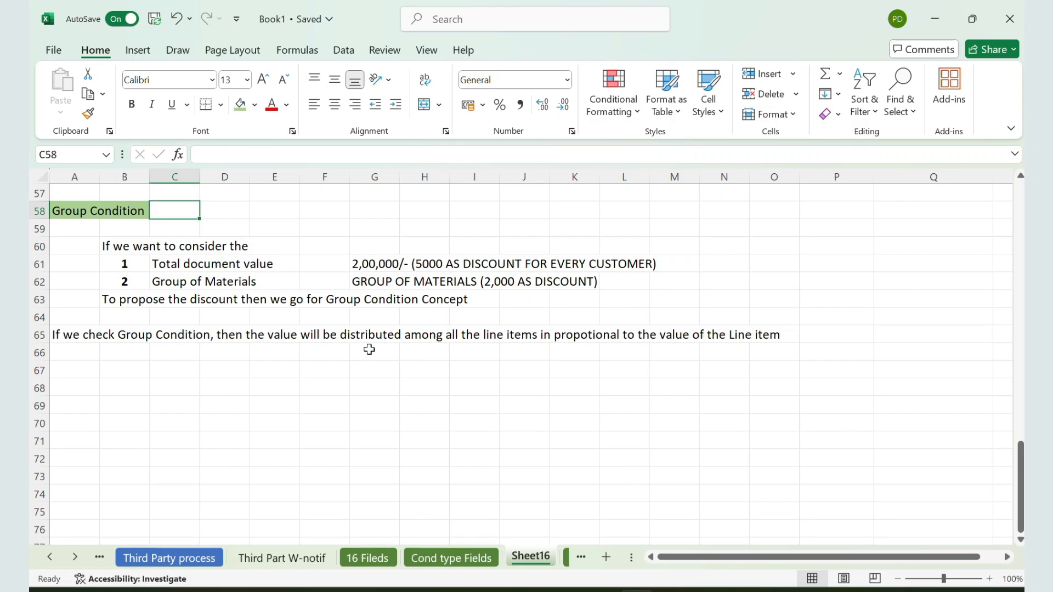
{"action": "left_click", "coordinate": [367, 262]}
{"action": "left_click", "coordinate": [413, 264]}
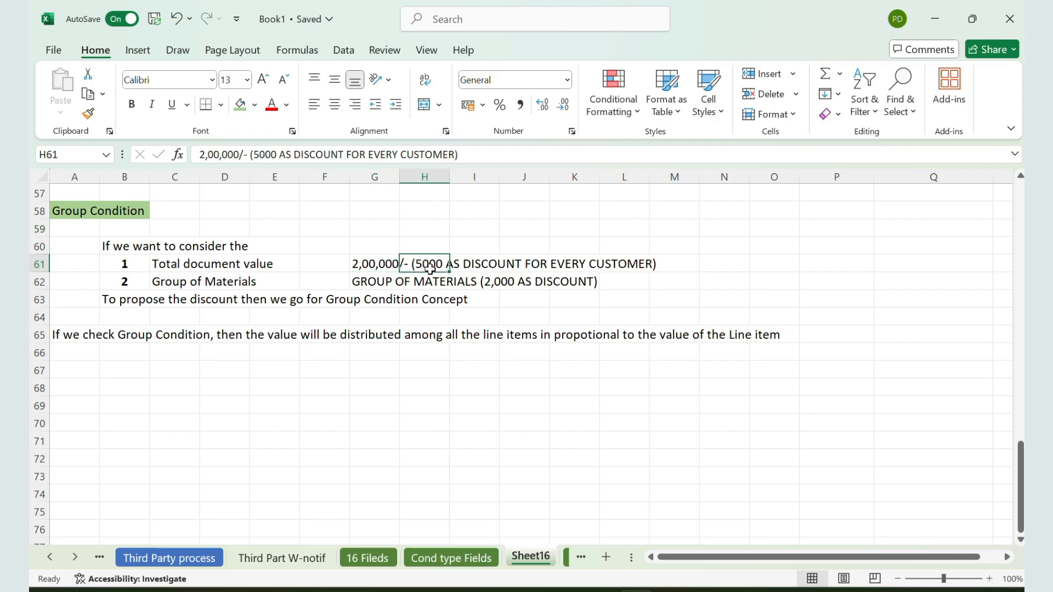
{"action": "left_click", "coordinate": [354, 263]}
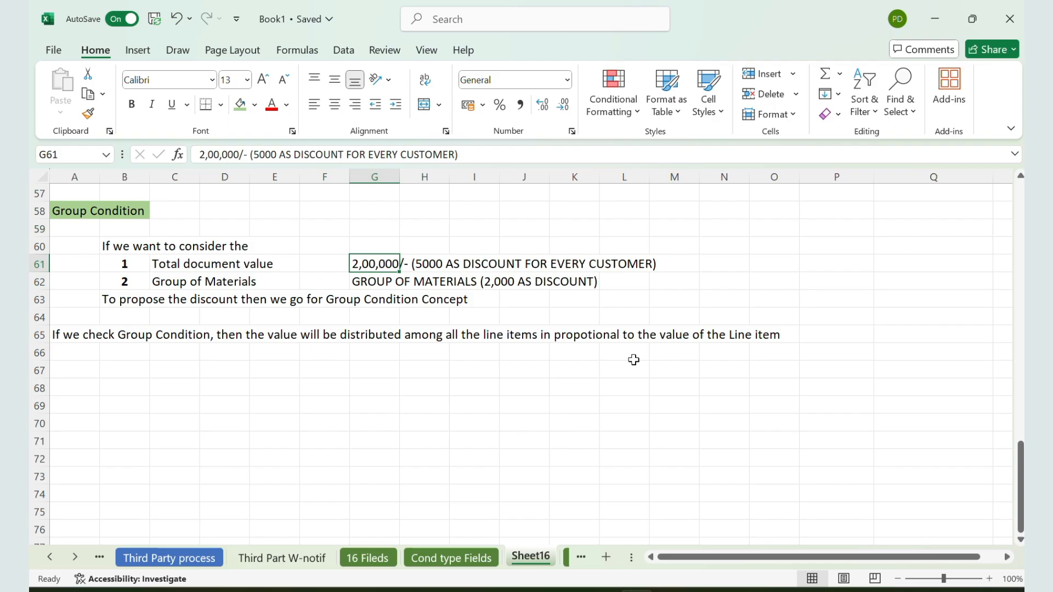
{"action": "left_click", "coordinate": [79, 338]}
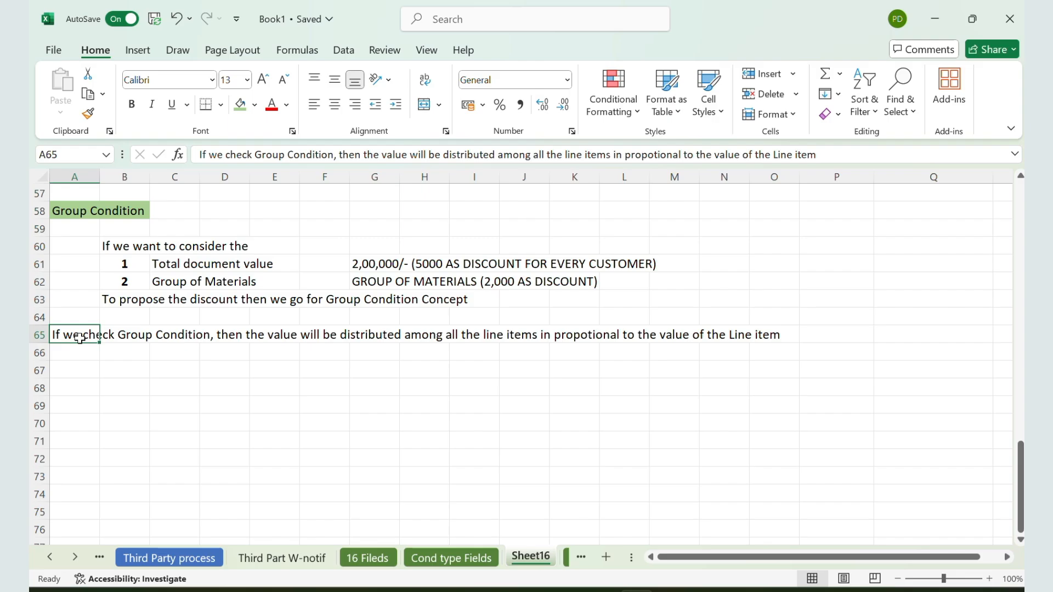
Compare the Group cond. setting in SAP with the value distribution explanation in row 65 of the Excel notes
{"action": "key", "text": "alt+Tab"}
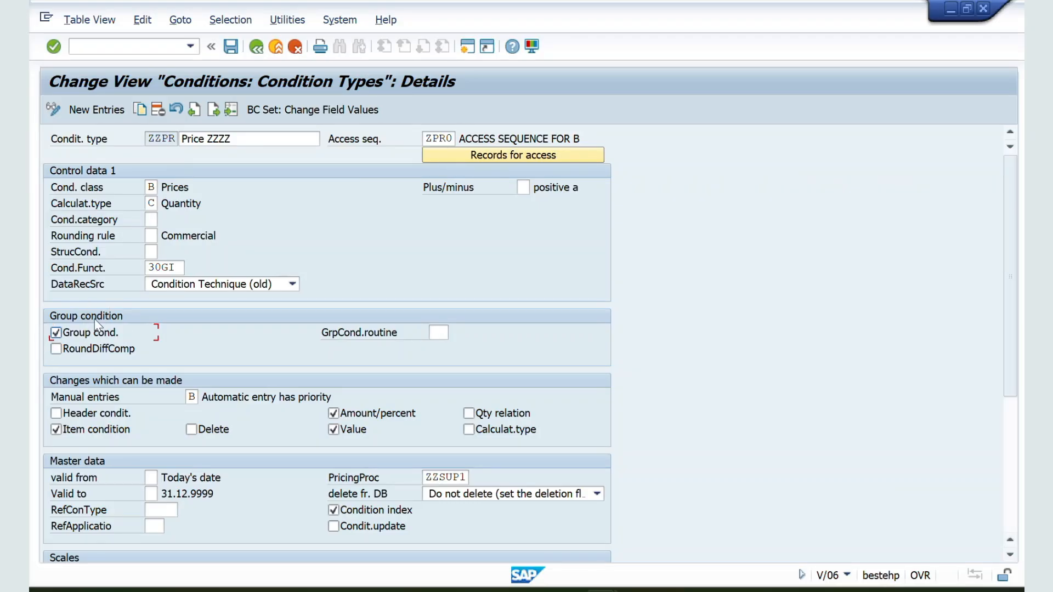
{"action": "key", "text": "alt+Tab"}
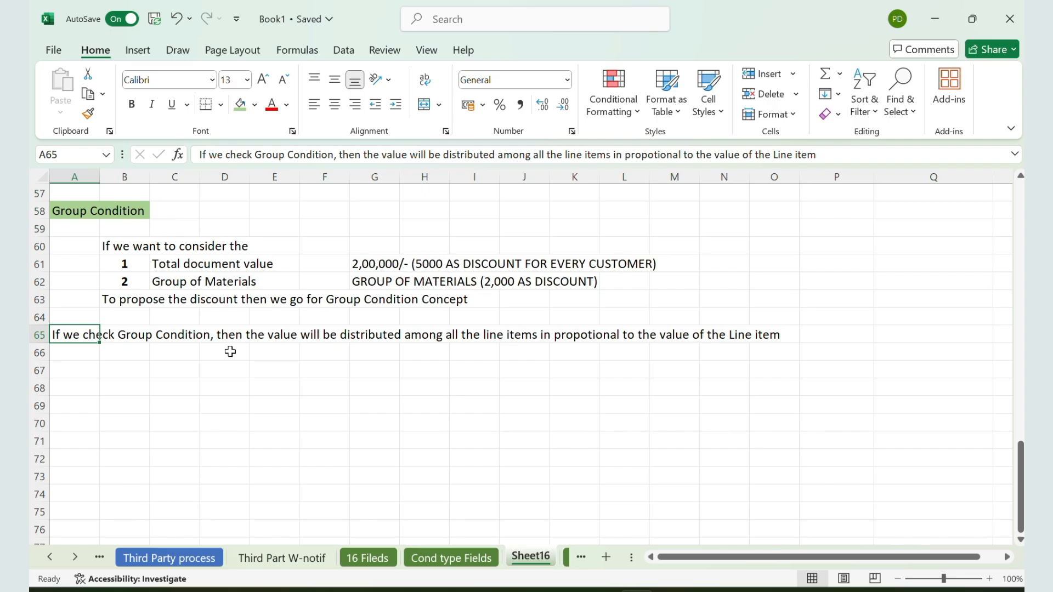
{"action": "left_click", "coordinate": [122, 369]}
{"action": "left_click_drag", "start_coordinate": [122, 369], "coordinate": [124, 422]}
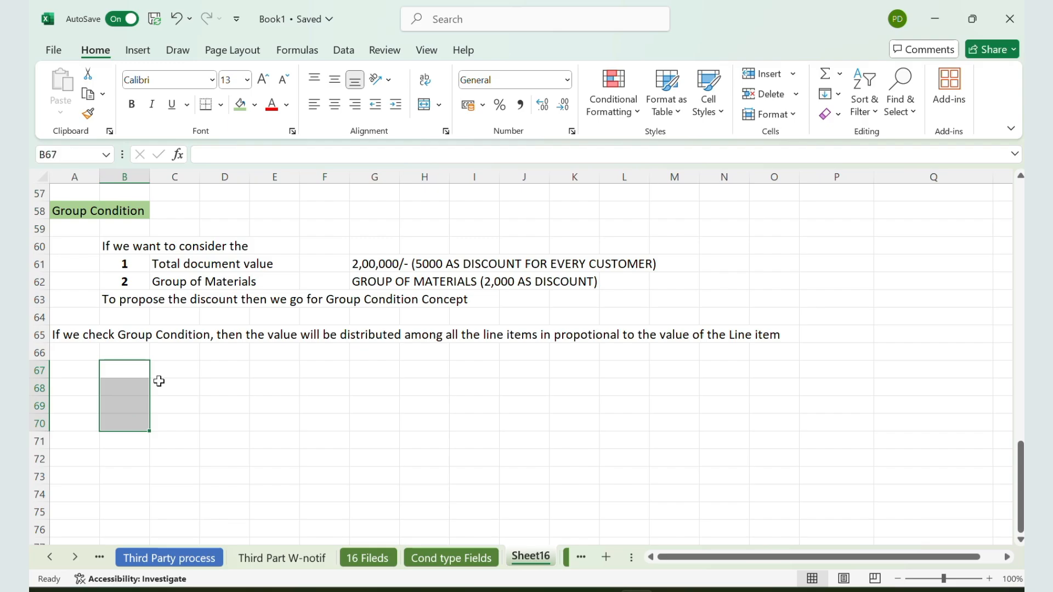
{"action": "left_click", "coordinate": [169, 370]}
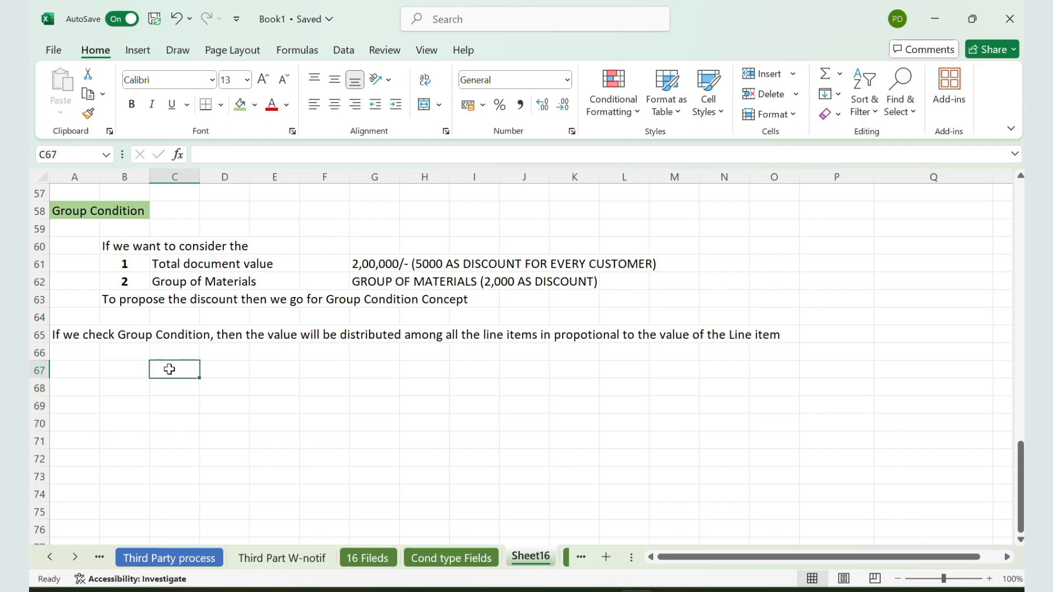
{"action": "left_click_drag", "start_coordinate": [71, 337], "coordinate": [171, 342]}
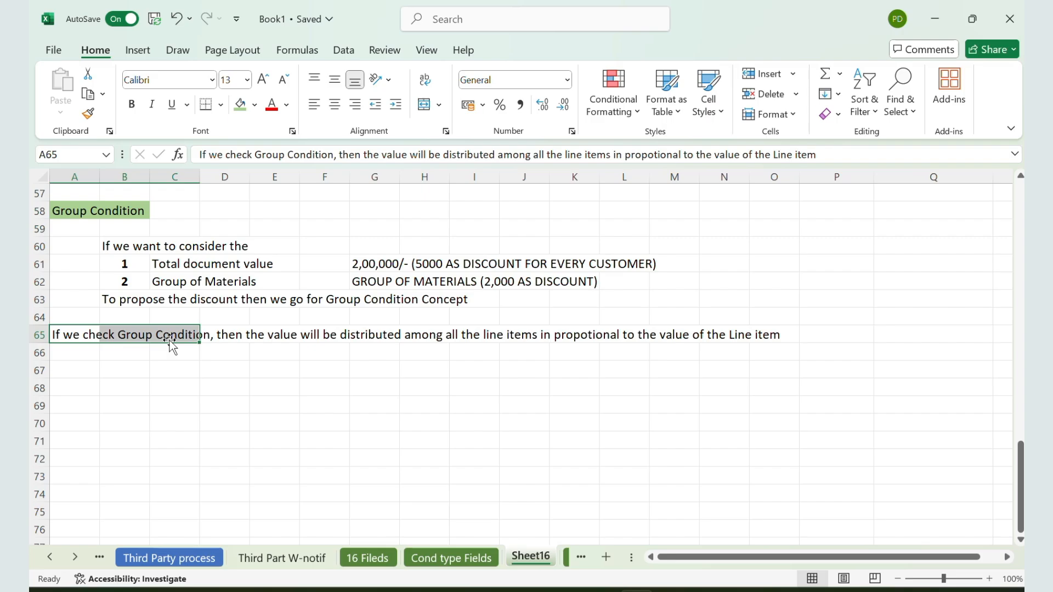
{"action": "key", "text": "Down"}
Review the Total document value and Group of Materials cases in rows 61 and 62 against the Group cond. setting in SAP
{"action": "left_click_drag", "start_coordinate": [140, 265], "coordinate": [276, 261]}
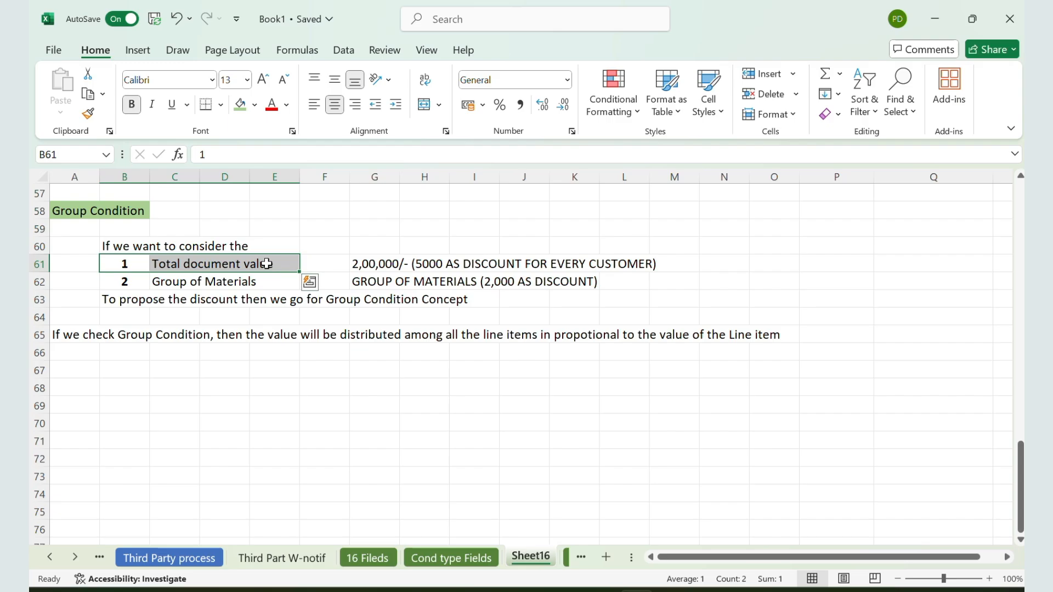
{"action": "left_click_drag", "start_coordinate": [125, 281], "coordinate": [254, 282]}
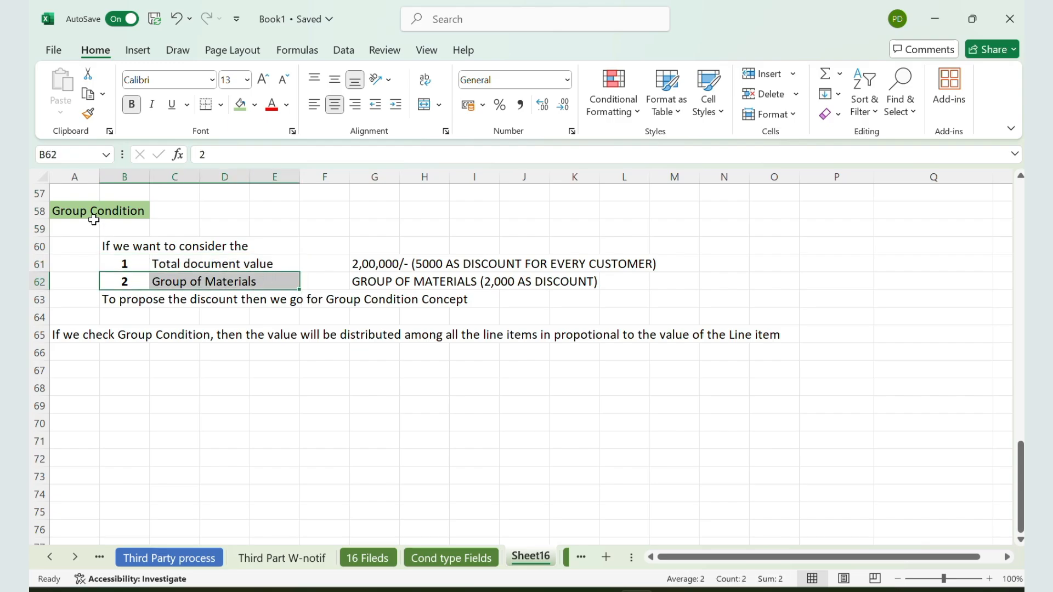
{"action": "key", "text": "alt+Tab"}
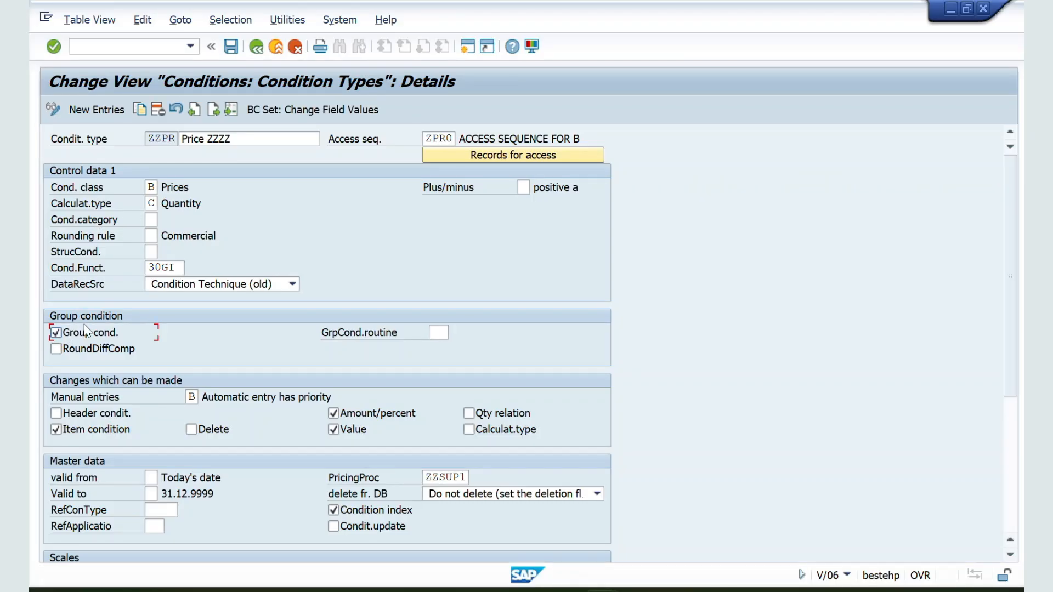
{"action": "key", "text": "alt+Tab"}
{"action": "left_click", "coordinate": [144, 264]}
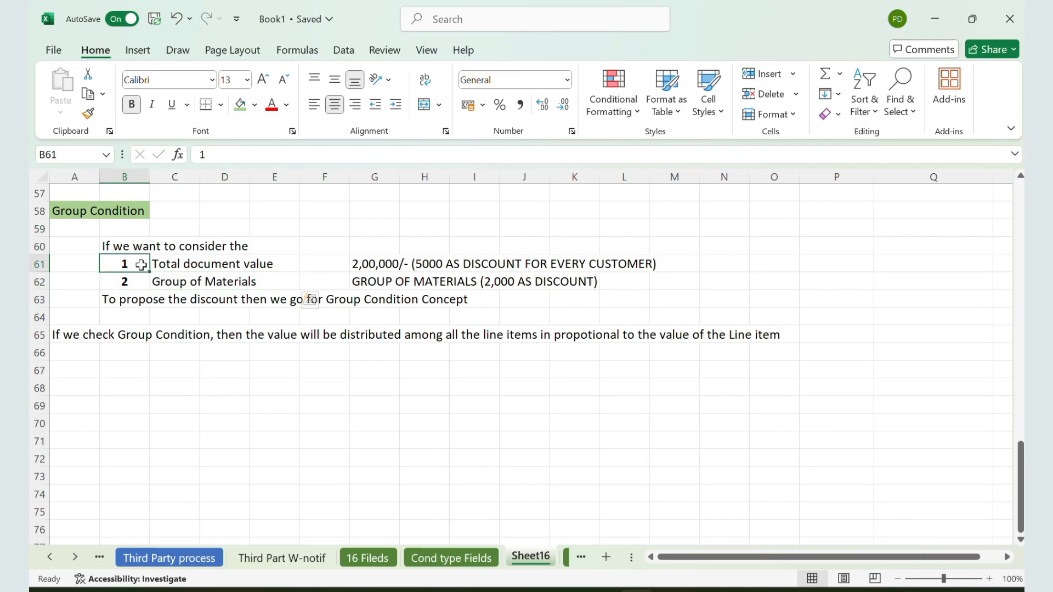
{"action": "left_click_drag", "start_coordinate": [144, 265], "coordinate": [270, 263]}
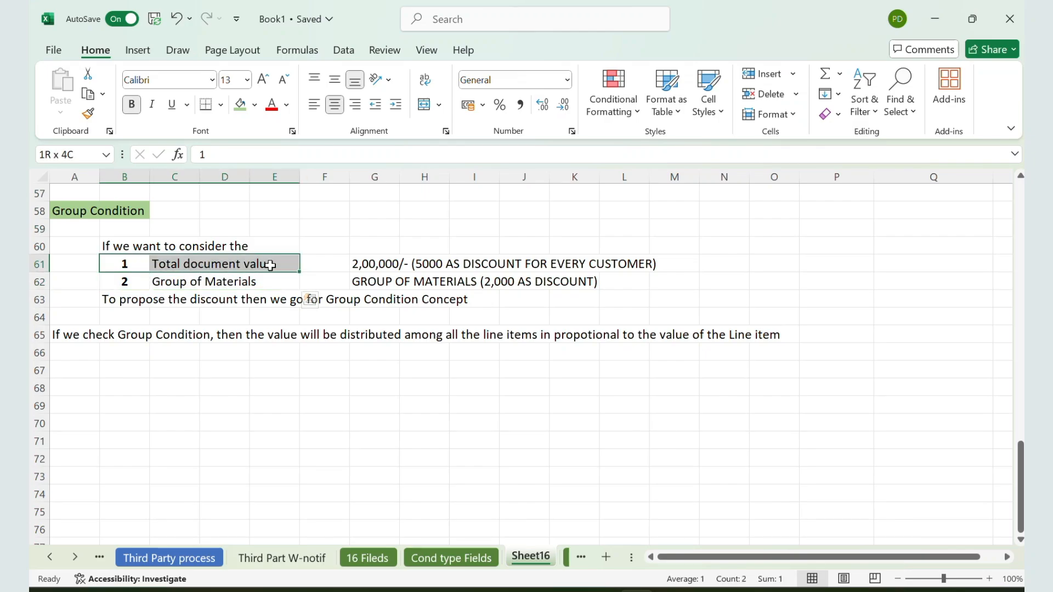
{"action": "left_click", "coordinate": [135, 289]}
{"action": "left_click_drag", "start_coordinate": [134, 289], "coordinate": [245, 283]}
Switch to SAP and examine the Total document and Mat.Pricing Group routines available for GrpCond.routine, leaving the list without choosing one
{"action": "key", "text": "alt+Tab"}
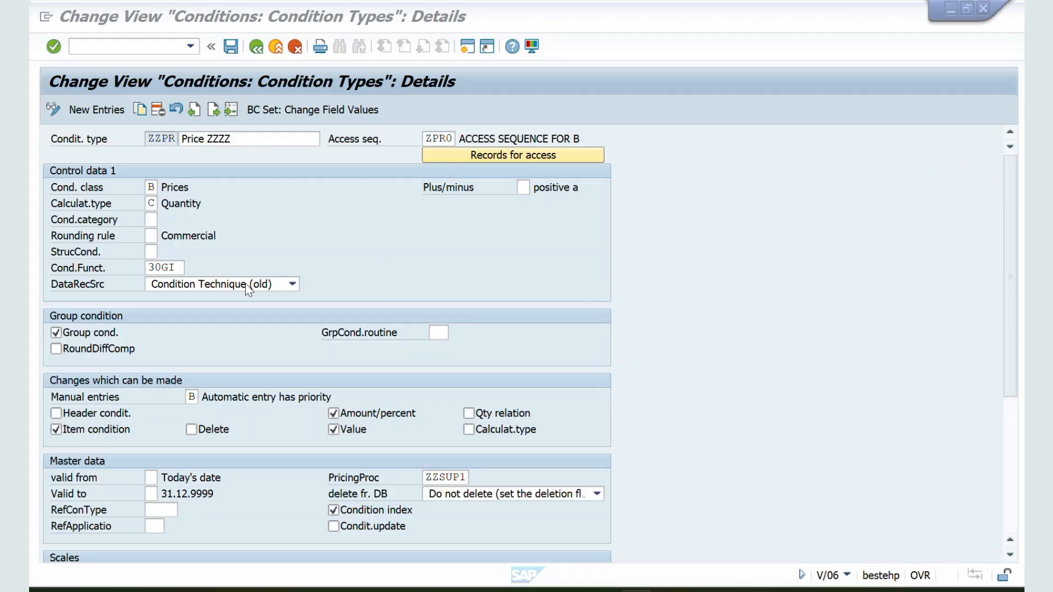
{"action": "left_click", "coordinate": [441, 330]}
{"action": "left_click", "coordinate": [457, 333]}
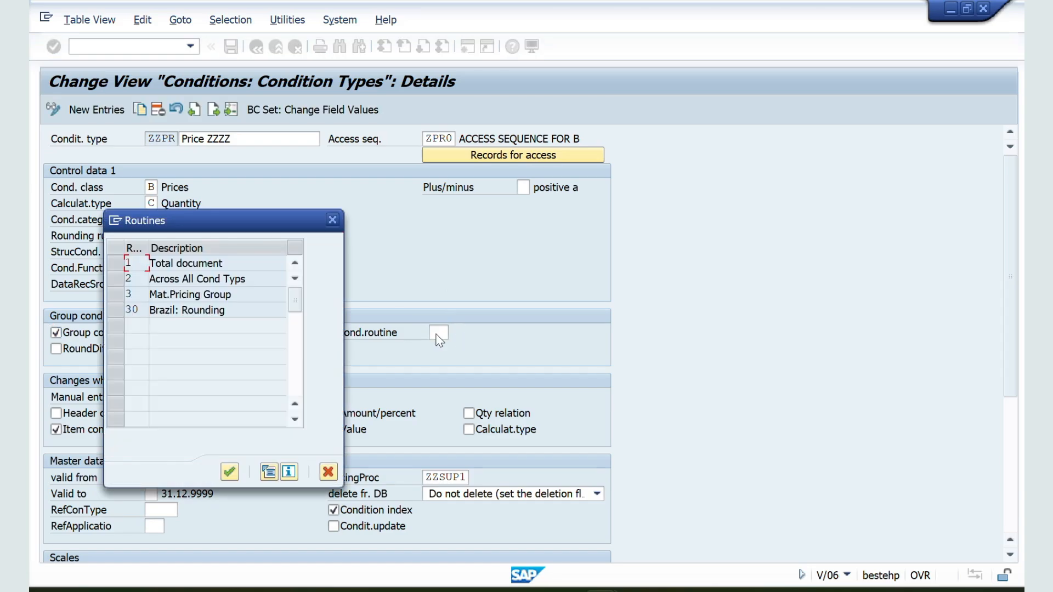
{"action": "left_click", "coordinate": [121, 264]}
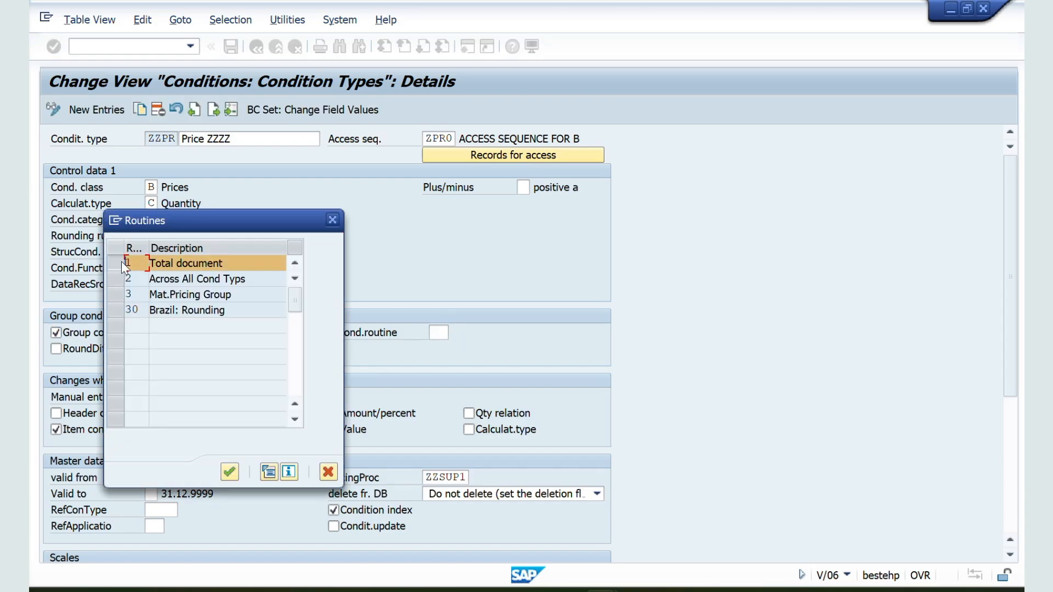
{"action": "left_click", "coordinate": [120, 295]}
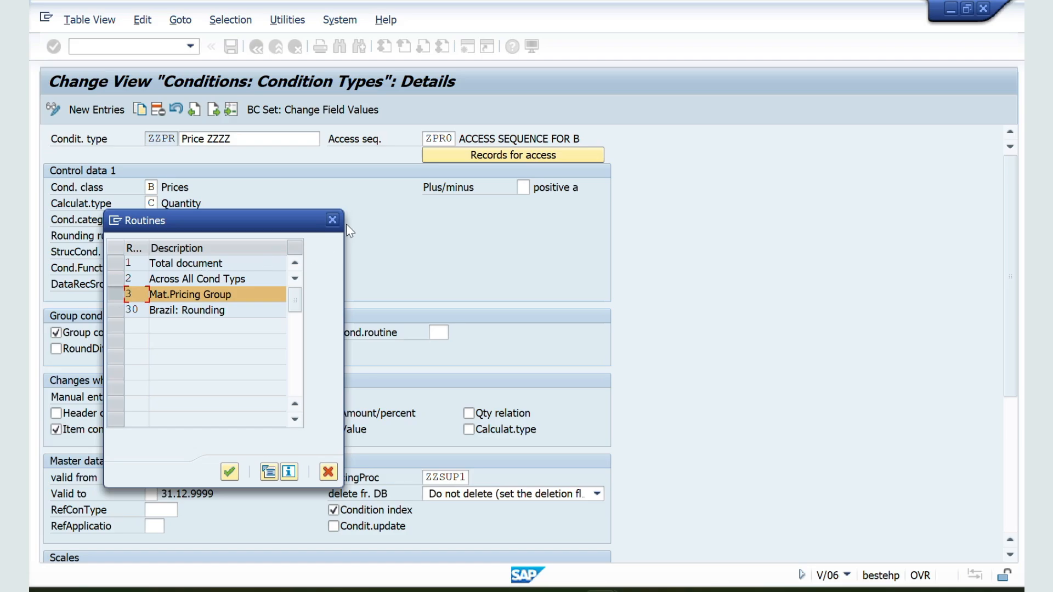
{"action": "left_click", "coordinate": [332, 220]}
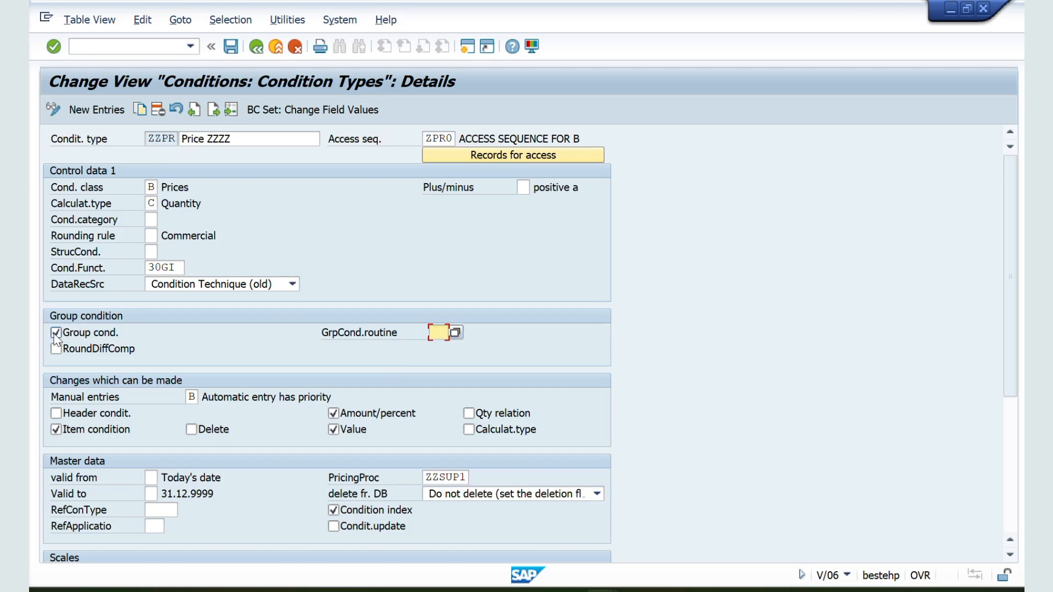
Deactivate Group cond. for condition type ZZPR, save it to the proposed customizing request, and leave the details view
{"action": "left_click", "coordinate": [89, 330]}
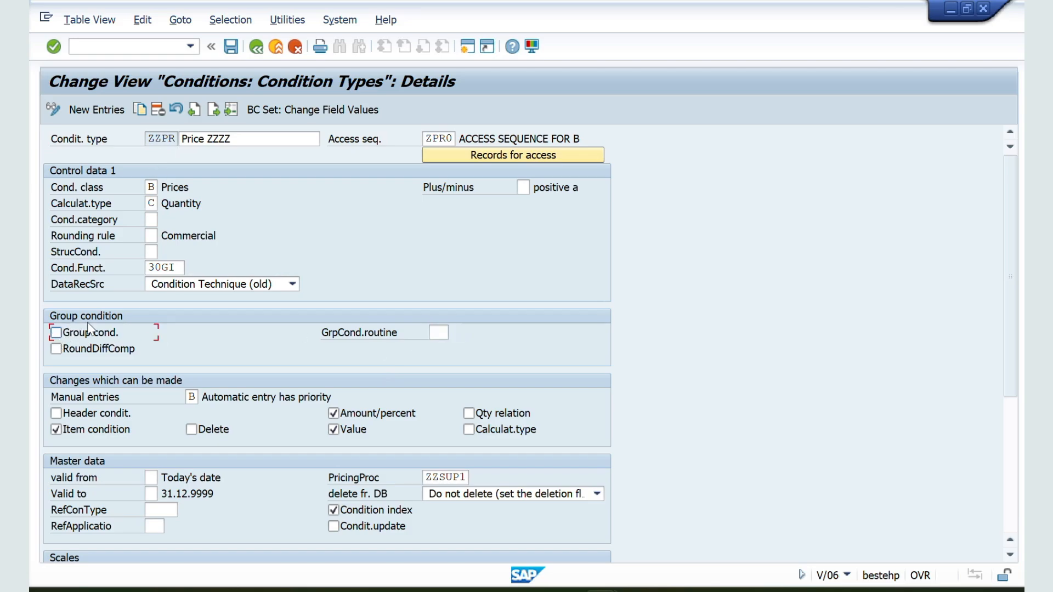
{"action": "left_click", "coordinate": [226, 54]}
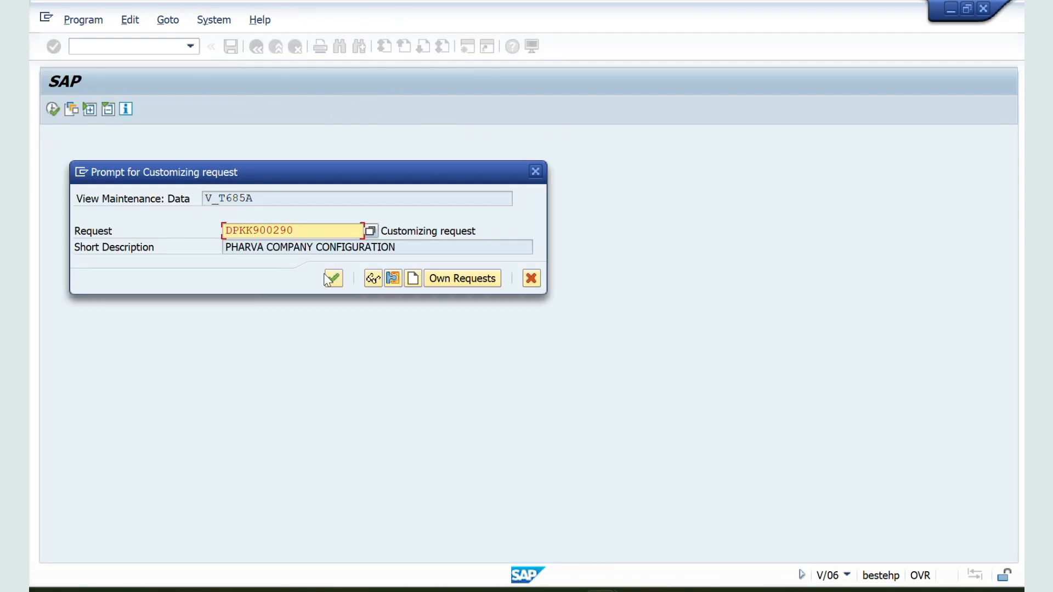
{"action": "left_click", "coordinate": [327, 279]}
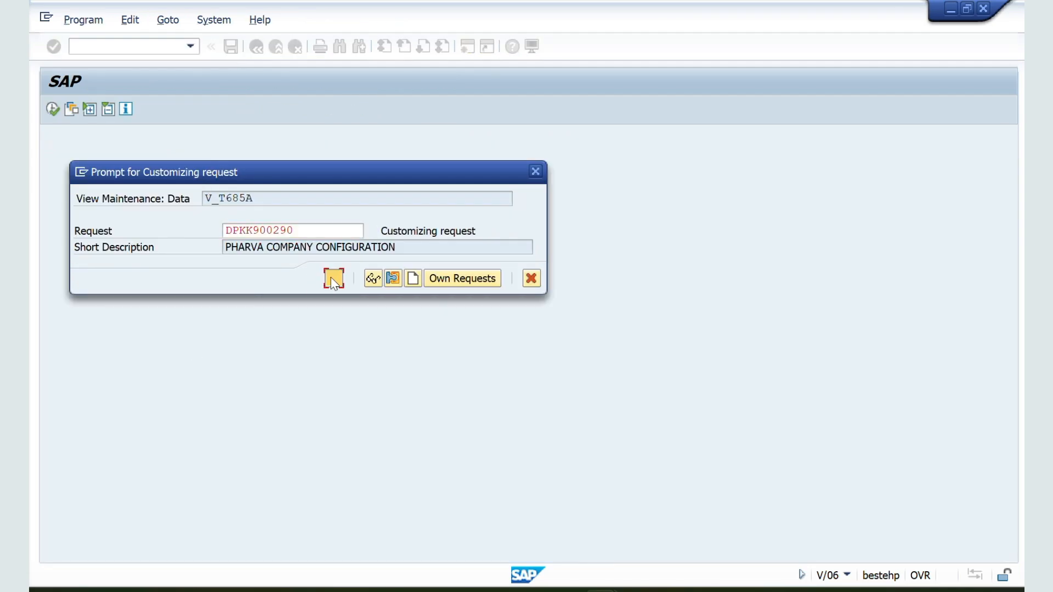
{"action": "left_click", "coordinate": [334, 278]}
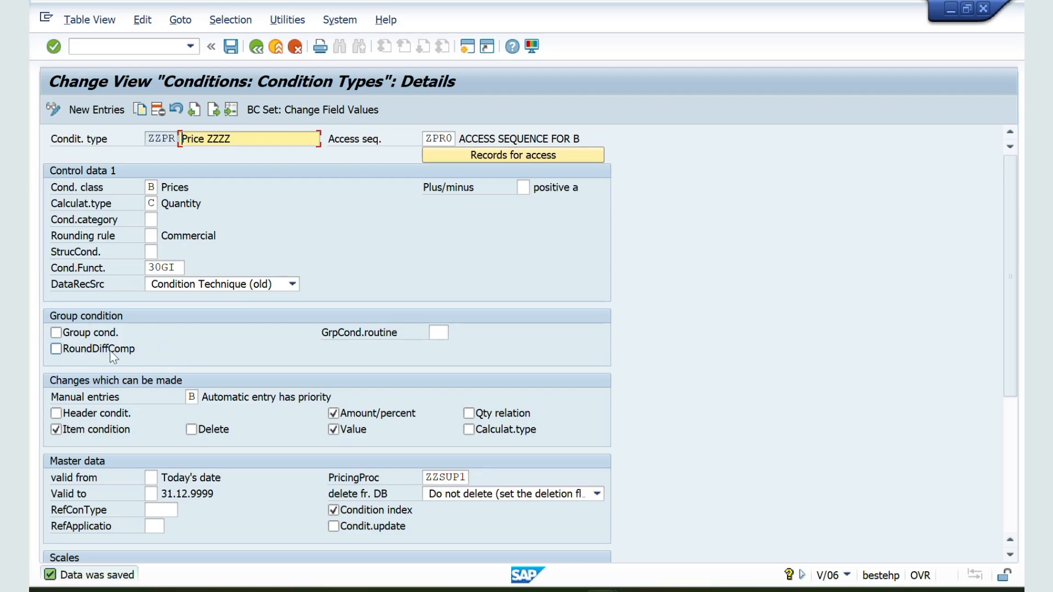
{"action": "left_click", "coordinate": [255, 46]}
Switch to the Excel notes and review the Group Condition heading and its two discount cases in rows 58 to 64
{"action": "key", "text": "alt+Tab"}
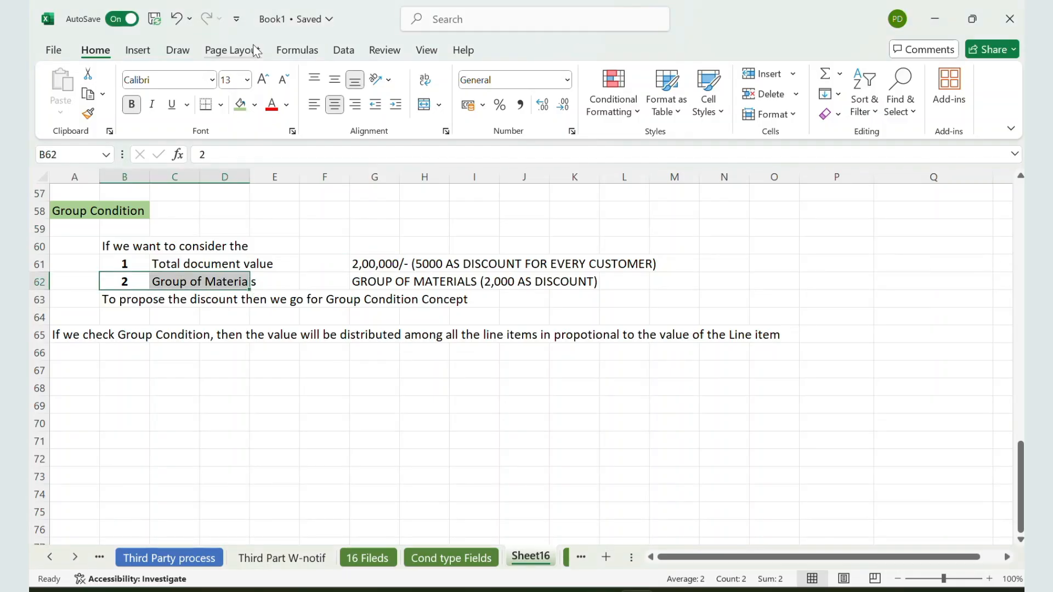
{"action": "left_click_drag", "start_coordinate": [102, 220], "coordinate": [317, 225]}
{"action": "left_click_drag", "start_coordinate": [132, 263], "coordinate": [298, 267]}
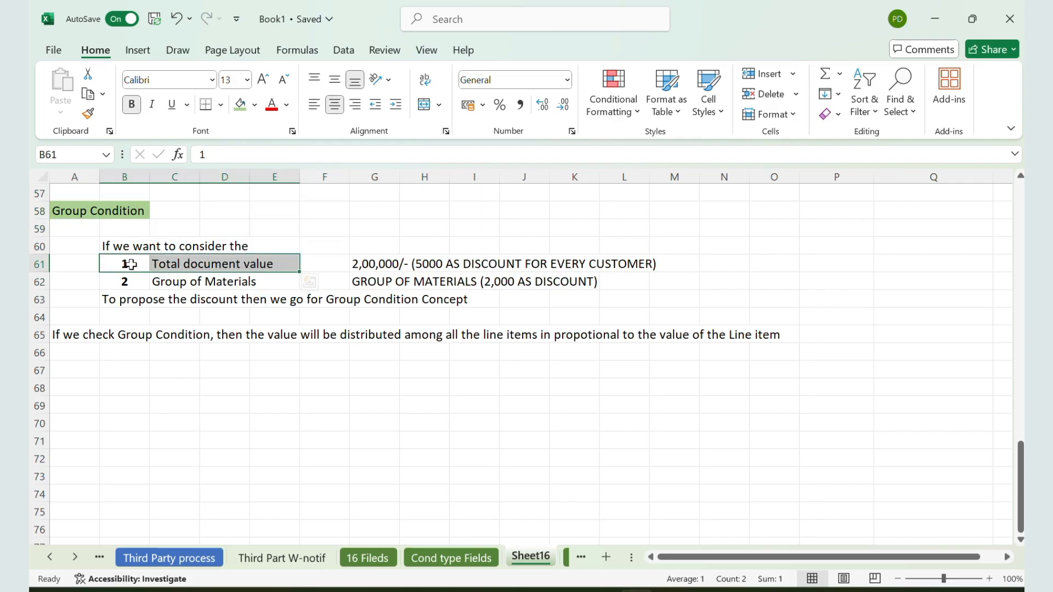
{"action": "left_click_drag", "start_coordinate": [131, 281], "coordinate": [283, 284]}
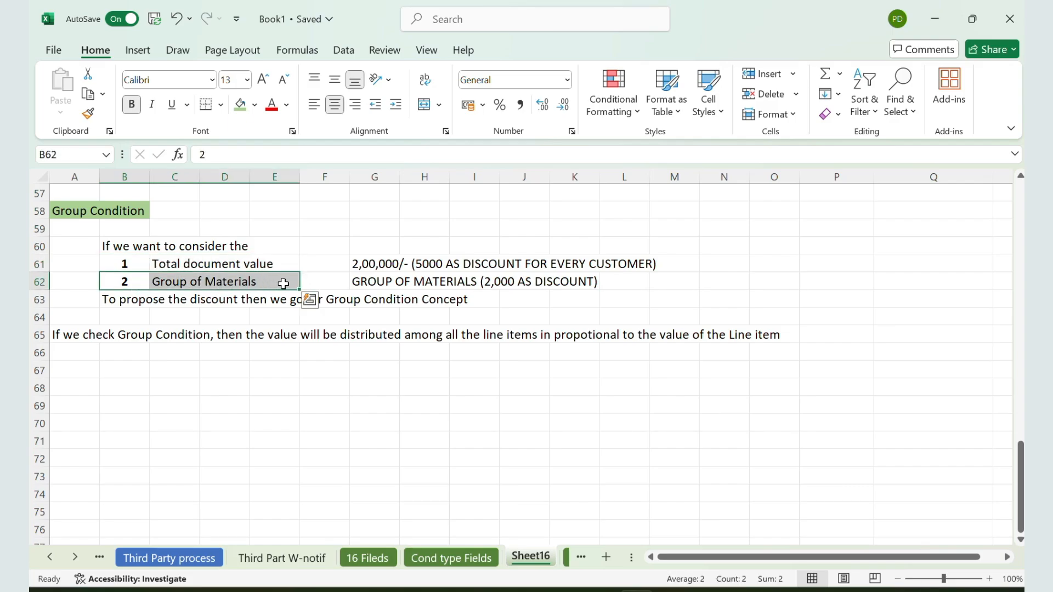
{"action": "left_click_drag", "start_coordinate": [117, 235], "coordinate": [510, 334]}
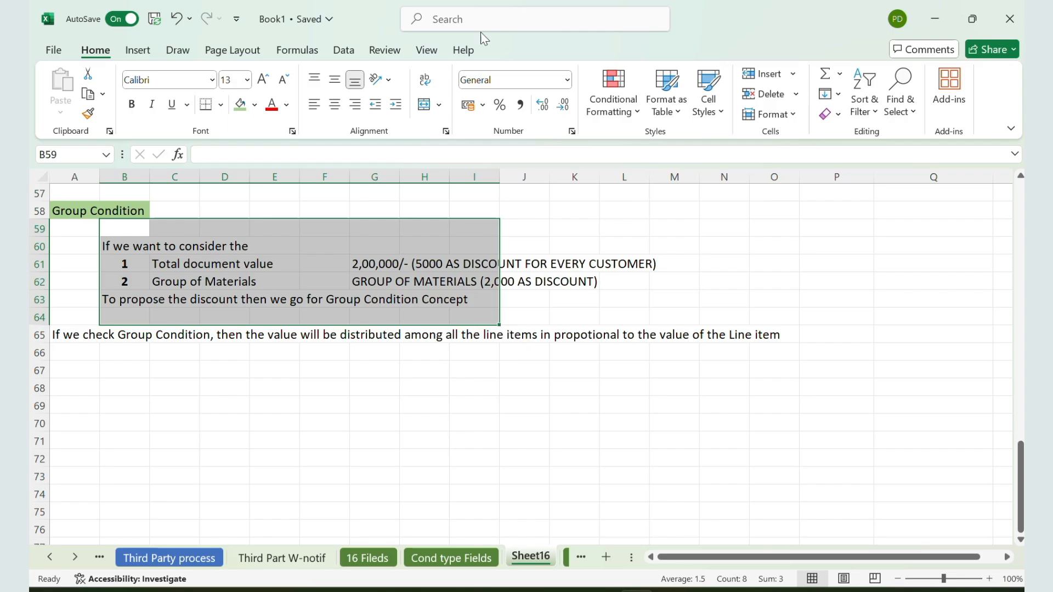
{"action": "left_click", "coordinate": [424, 405]}
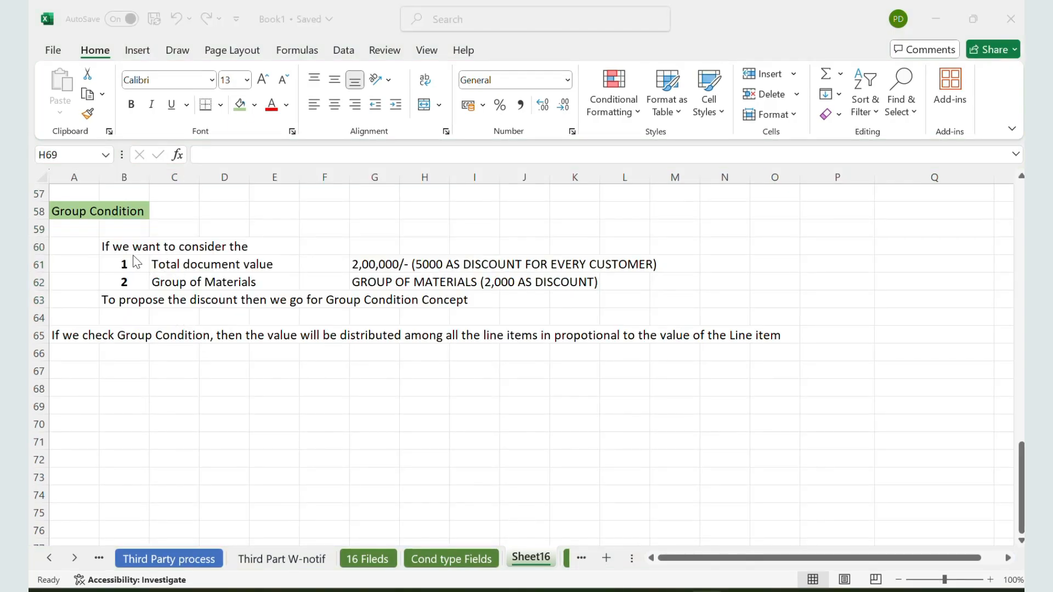
Copy the numbered "Total document value" entry from B61:C61 to row 68, starting in cell A68
{"action": "left_click_drag", "start_coordinate": [130, 264], "coordinate": [172, 265]}
{"action": "key", "text": "ctrl+c"}
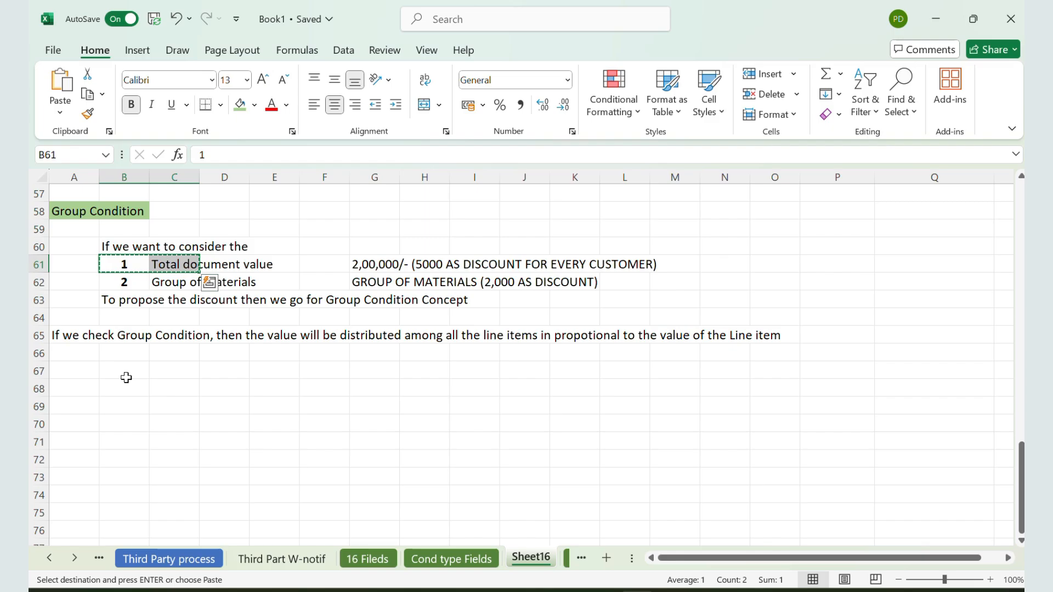
{"action": "left_click", "coordinate": [77, 386]}
{"action": "key", "text": "ctrl+v"}
Enter the heading "Configuration steps in SAP" in cell A70 and make it bold
{"action": "left_click", "coordinate": [125, 420]}
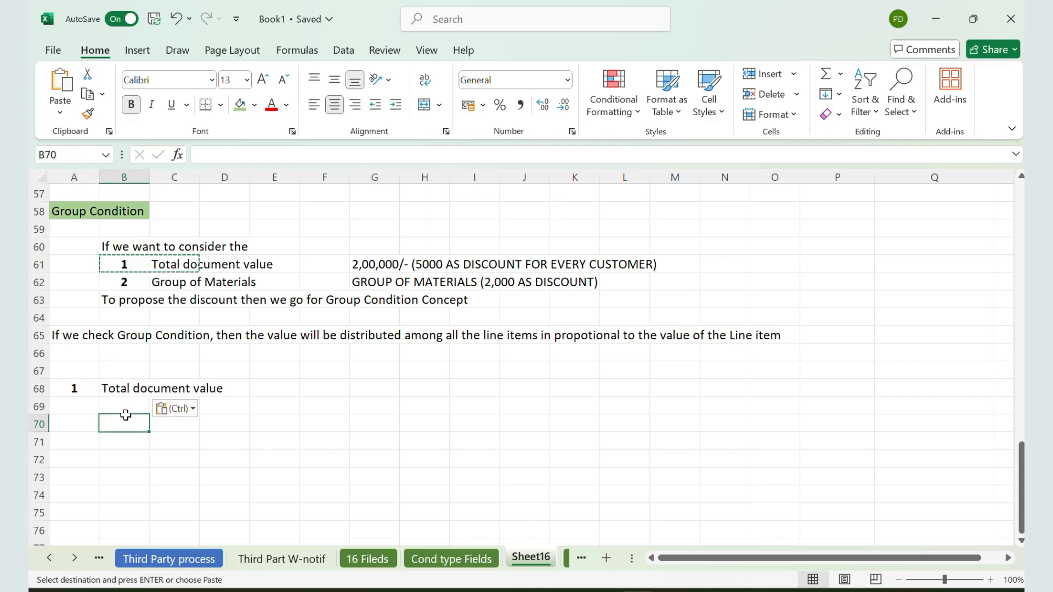
{"action": "left_click", "coordinate": [91, 421]}
{"action": "type", "text": "C"}
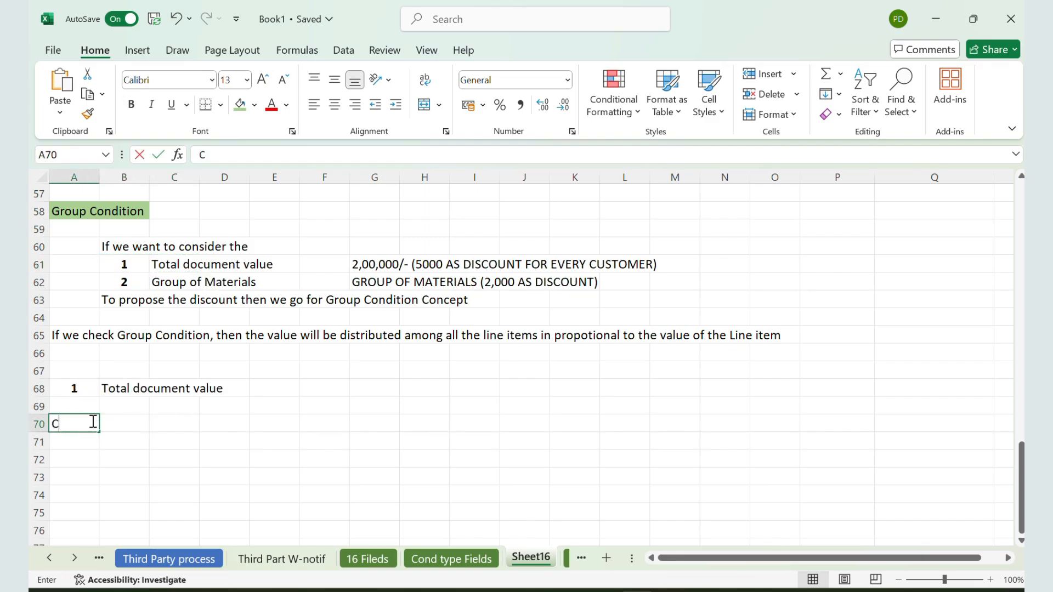
{"action": "type", "text": "onfigurat"}
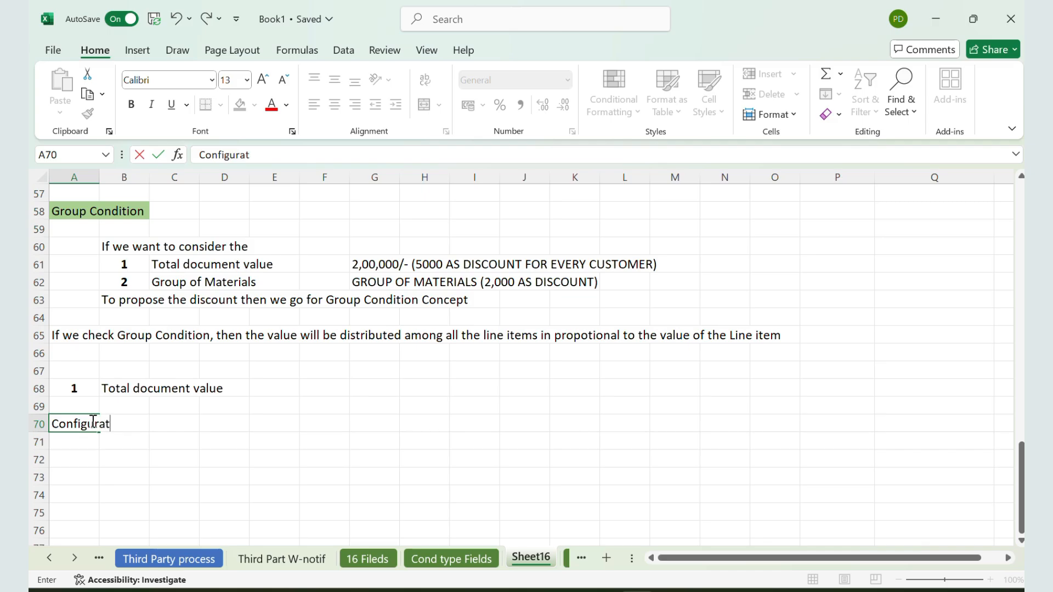
{"action": "type", "text": "ion steps"}
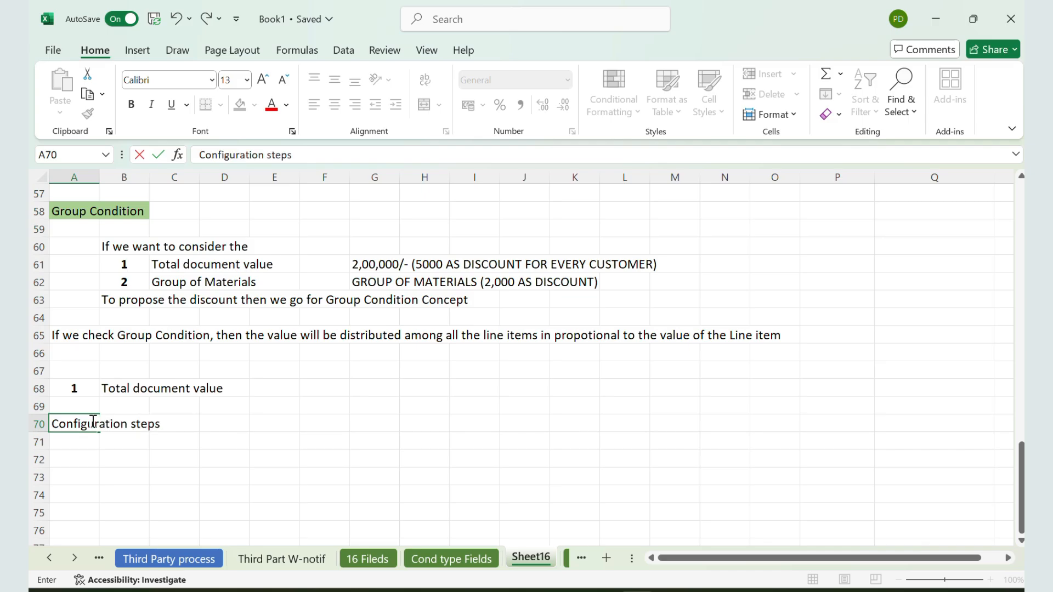
{"action": "type", "text": " in SAP"}
{"action": "key", "text": "Return"}
{"action": "left_click", "coordinate": [79, 423]}
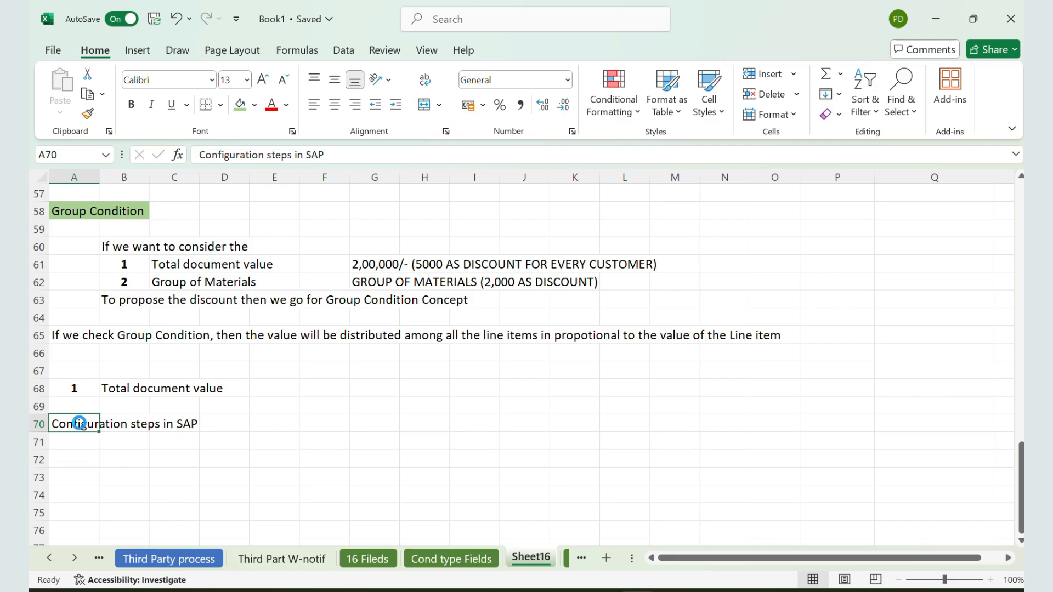
{"action": "key", "text": "ctrl+b"}
Enter "Step 1" in cell A72 and "Create Condition table" beside it in B72
{"action": "scroll", "coordinate": [85, 384], "scroll_direction": "down", "scroll_amount": 2}
{"action": "left_click", "coordinate": [78, 365]}
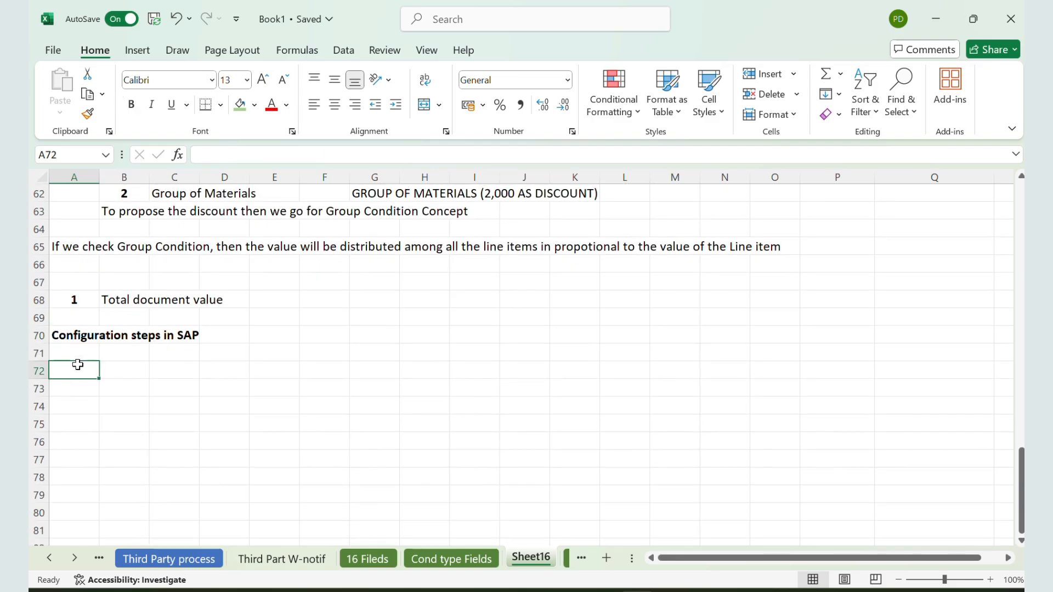
{"action": "type", "text": "Step 1"}
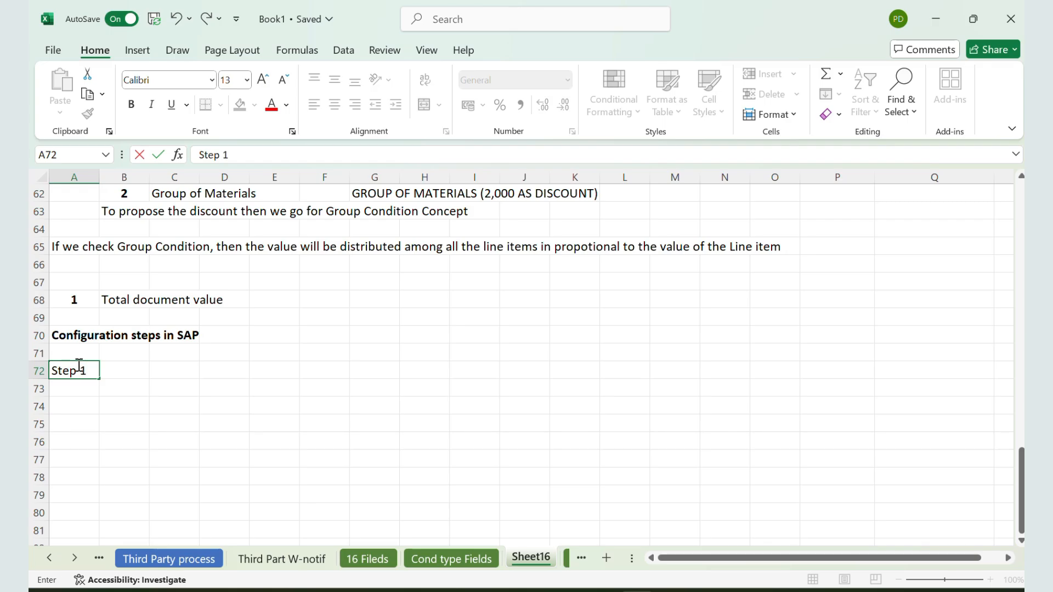
{"action": "key", "text": "Tab"}
{"action": "type", "text": "Create"}
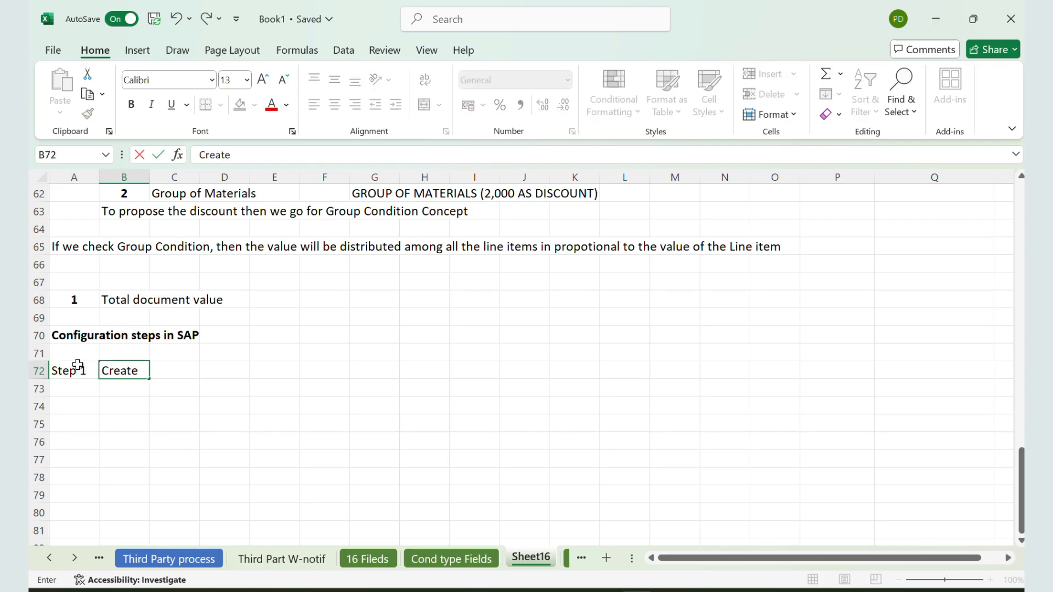
{"action": "type", "text": " Condition co"}
{"action": "key", "text": "BackSpace"}
{"action": "key", "text": "BackSpace"}
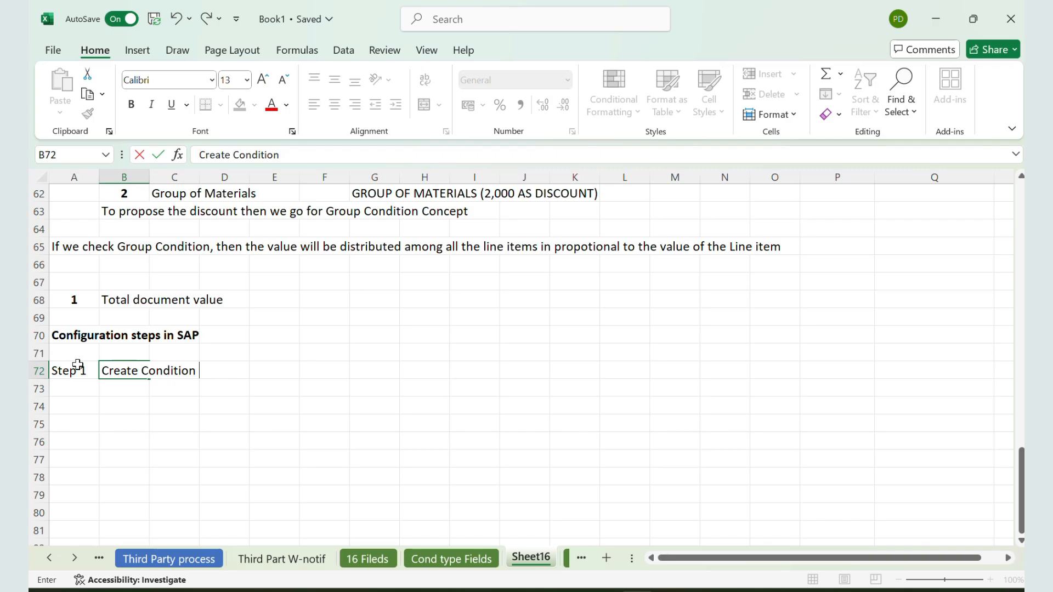
{"action": "type", "text": "r"}
{"action": "type", "text": "table"}
{"action": "key", "text": "Return"}
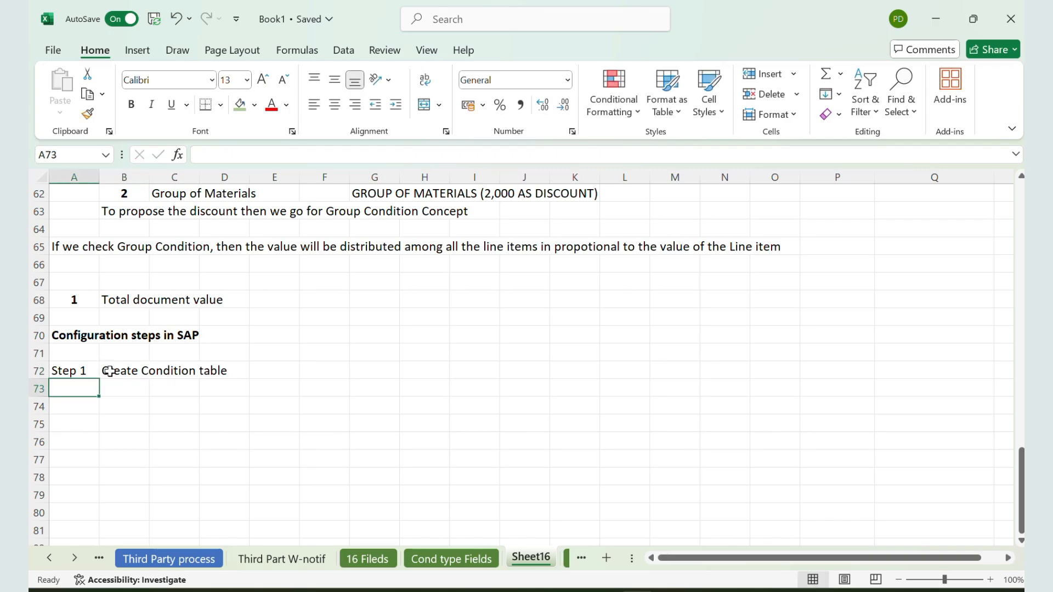
Fill the "Step 1" cell with light green and enter "Table- Sales Organization" in B73
{"action": "left_click", "coordinate": [71, 374]}
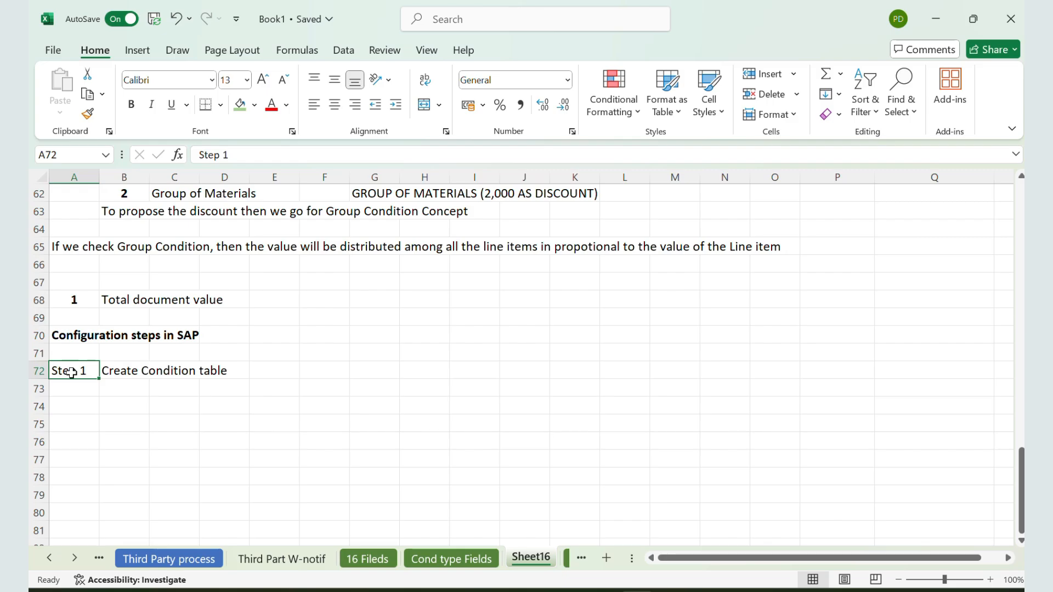
{"action": "left_click", "coordinate": [242, 107]}
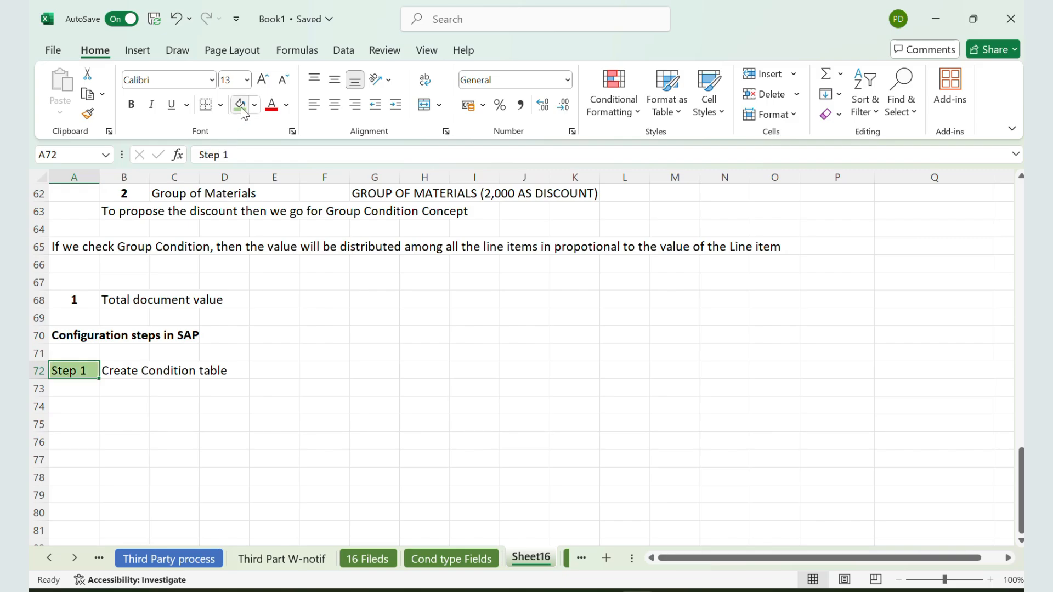
{"action": "left_click", "coordinate": [135, 386]}
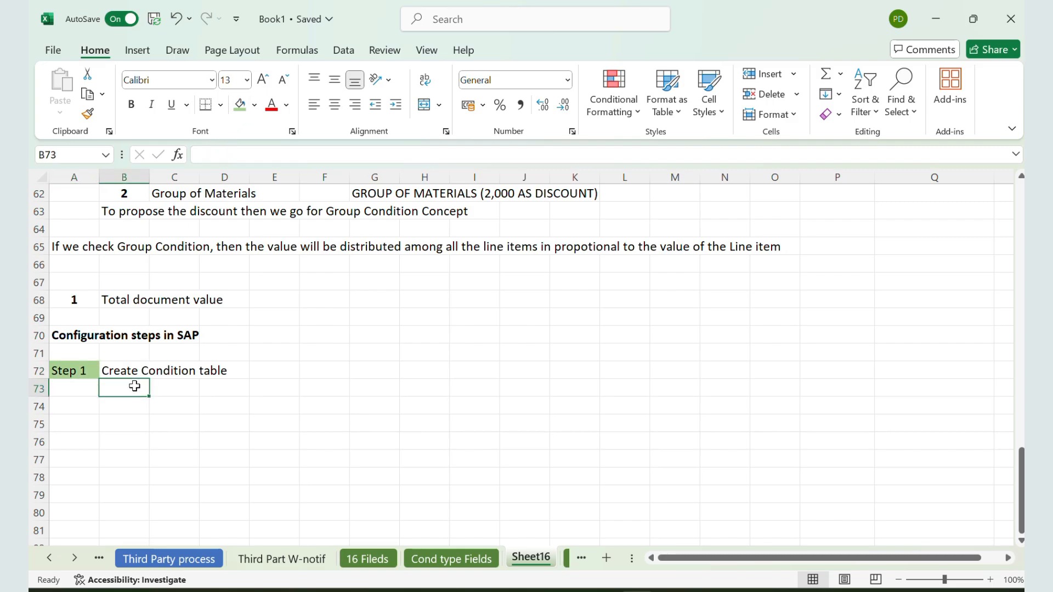
{"action": "type", "text": "Table-"}
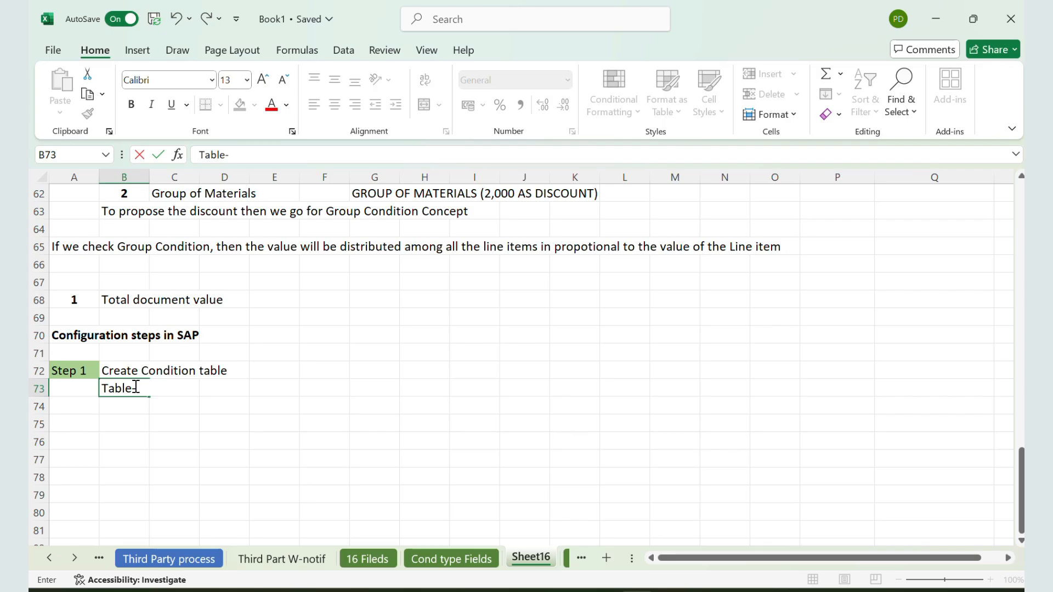
{"action": "type", "text": " Sales Organization"}
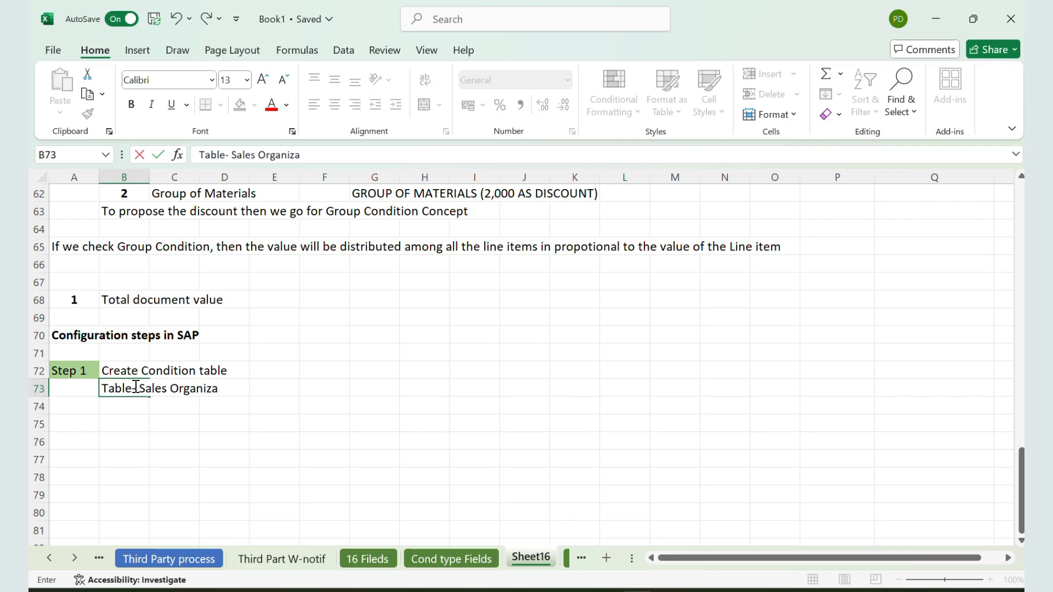
{"action": "key", "text": "Return"}
{"action": "key", "text": "Return"}
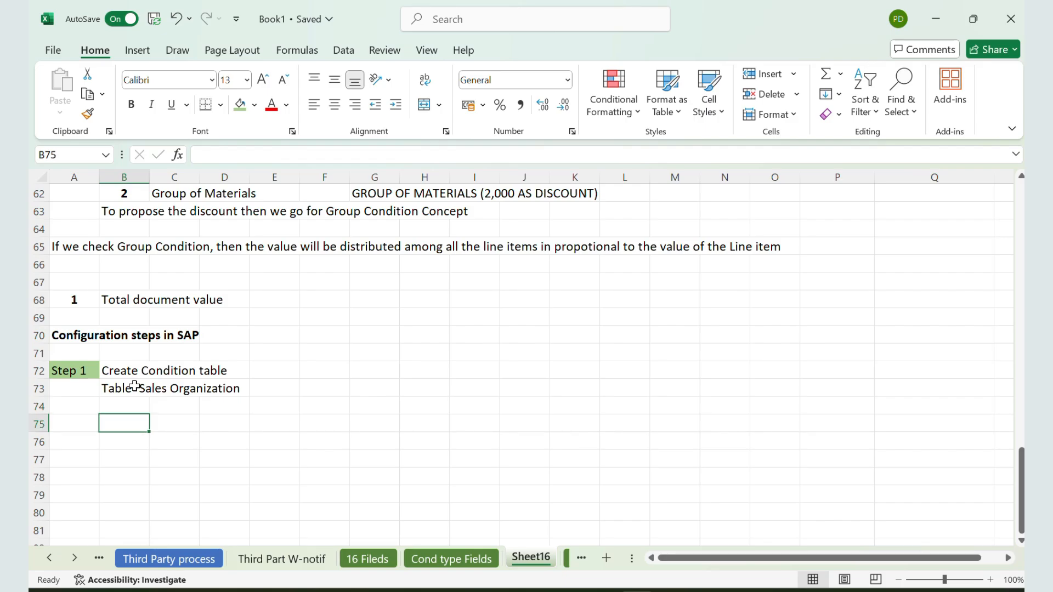
Copy the green "Step 1" label to cell A75 and change its text to "Step 2"
{"action": "key", "text": "Left"}
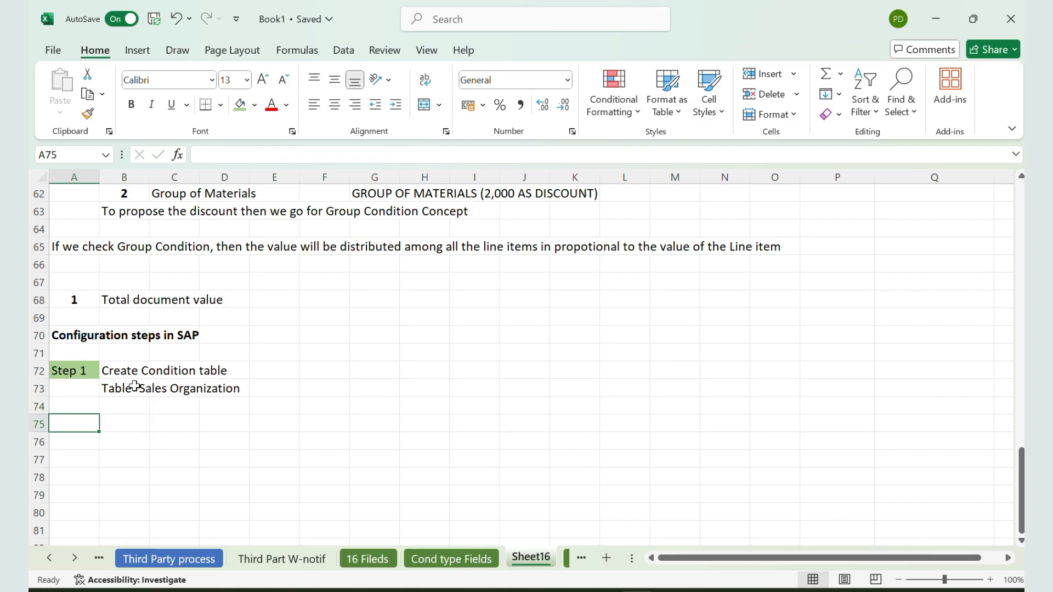
{"action": "left_click", "coordinate": [63, 370]}
{"action": "key", "text": "ctrl+c"}
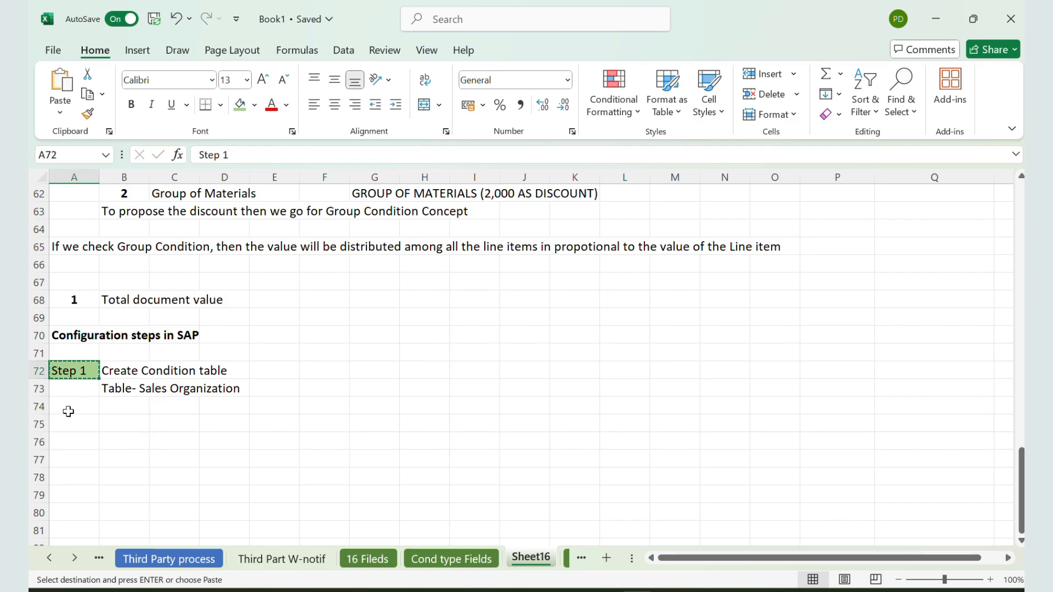
{"action": "left_click", "coordinate": [68, 420]}
{"action": "key", "text": "ctrl+v"}
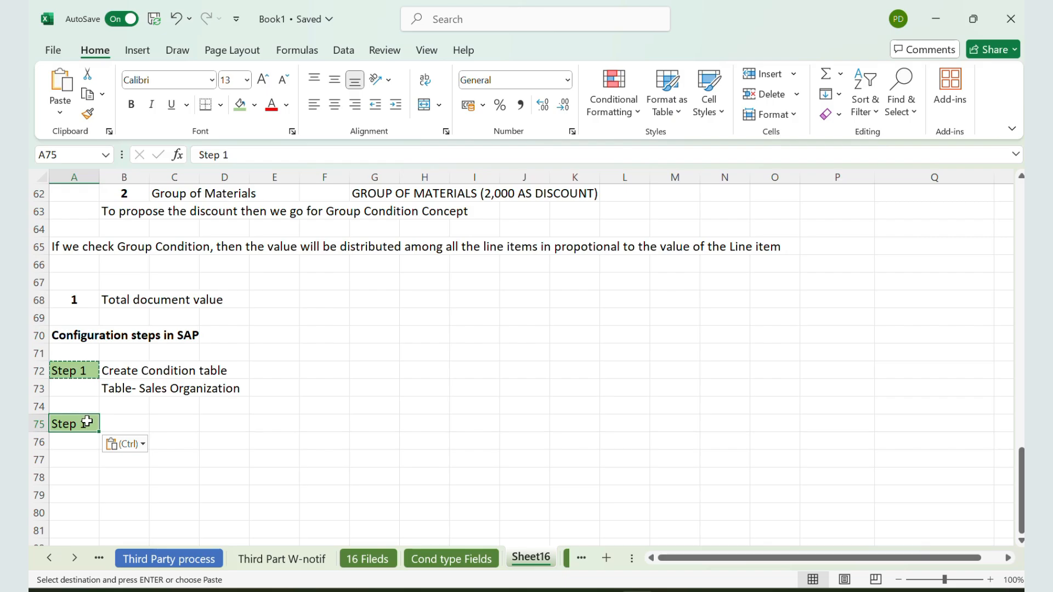
{"action": "double_click", "coordinate": [89, 423]}
{"action": "key", "text": "BackSpace"}
{"action": "type", "text": "2"}
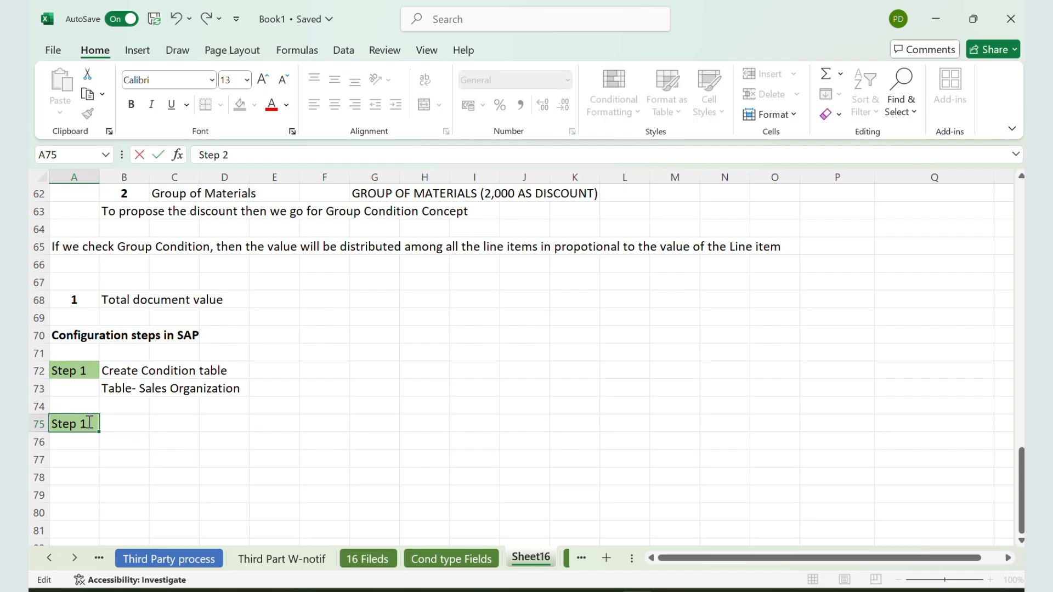
Enter "Create Access Sequence" in B75 as the description of Step 2
{"action": "key", "text": "Tab"}
{"action": "type", "text": "Create"}
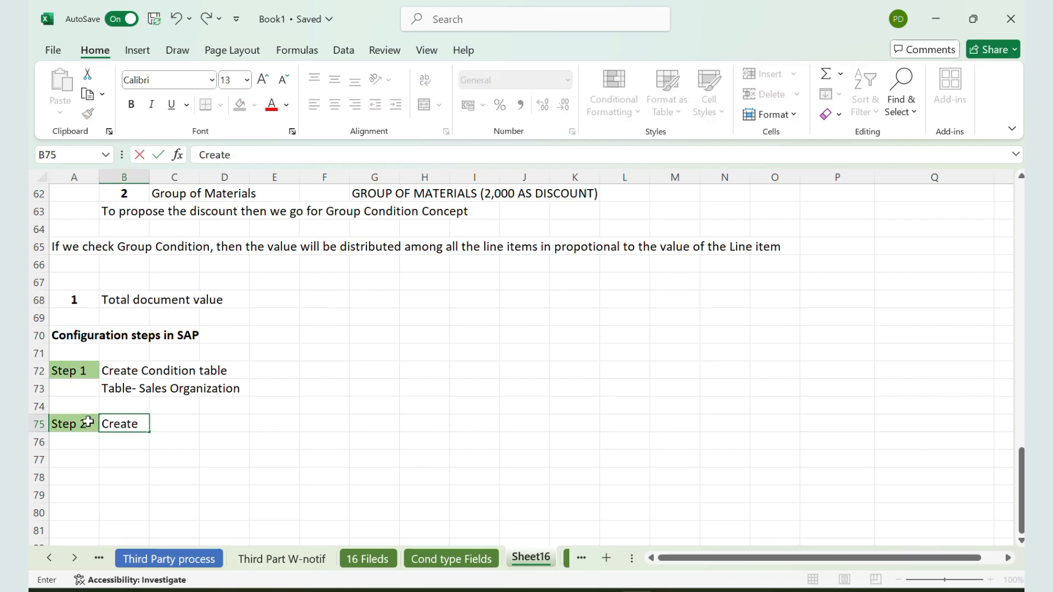
{"action": "type", "text": " Access Sequence"}
{"action": "key", "text": "Return"}
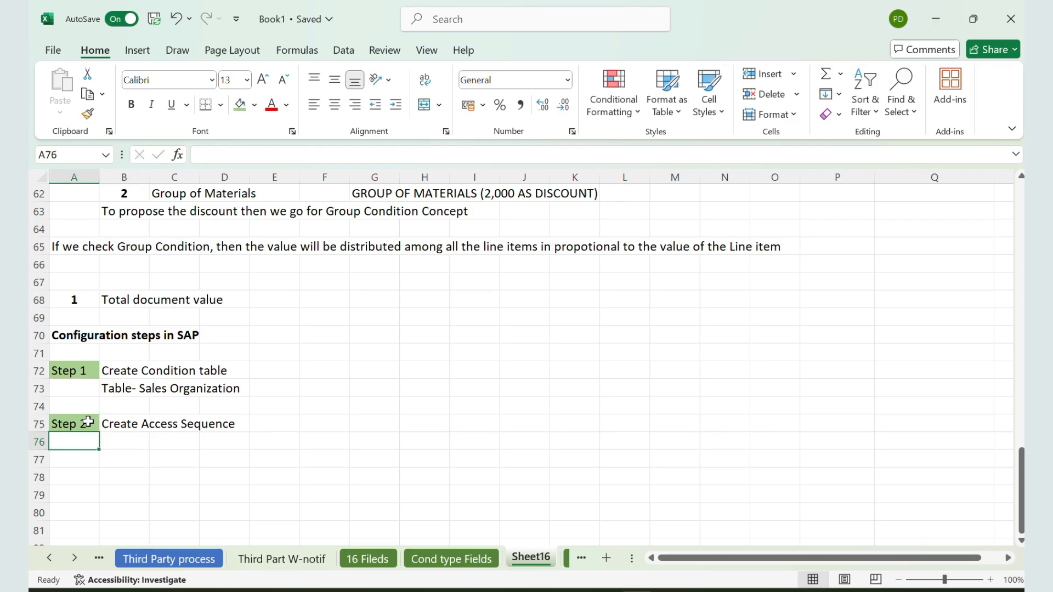
Copy the green "Step 2" label to cell A77 and change its text to "Step 3"
{"action": "key", "text": "Down"}
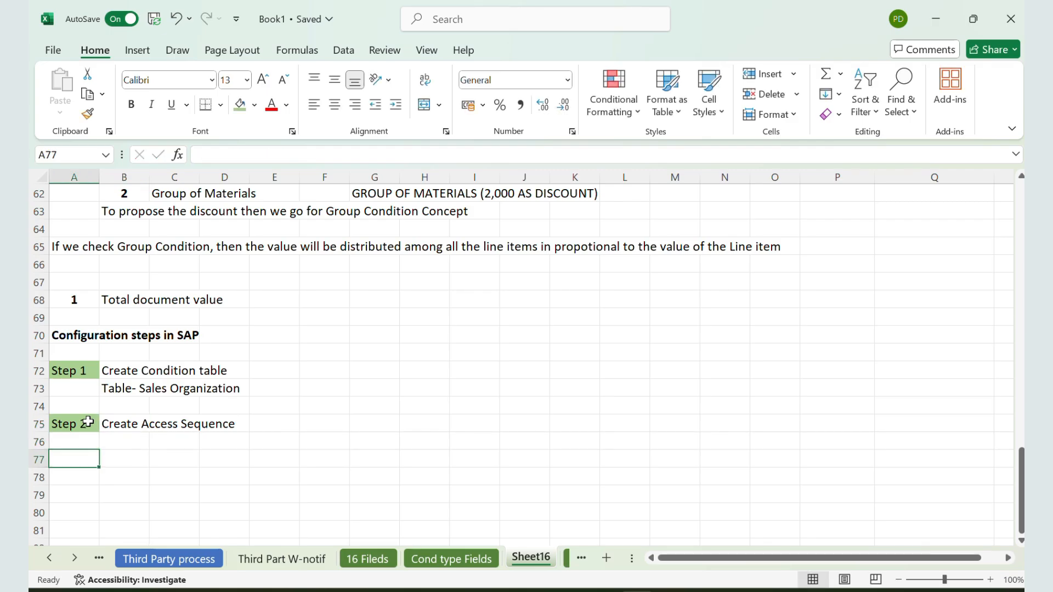
{"action": "left_click", "coordinate": [88, 421]}
{"action": "key", "text": "ctrl+c"}
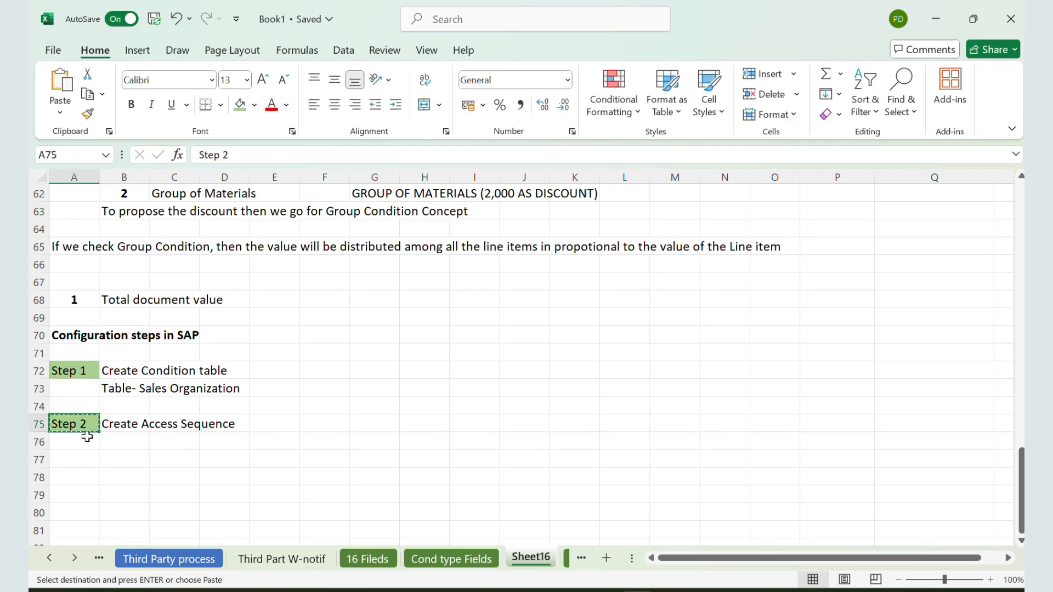
{"action": "left_click", "coordinate": [73, 461]}
{"action": "key", "text": "ctrl+v"}
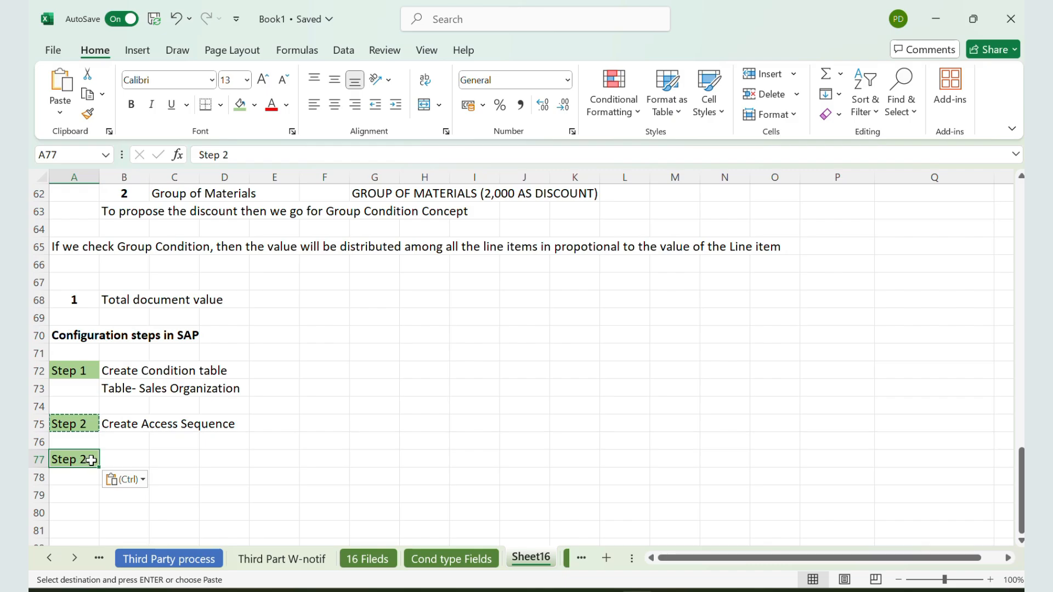
{"action": "double_click", "coordinate": [92, 461]}
{"action": "key", "text": "BackSpace"}
{"action": "type", "text": "3"}
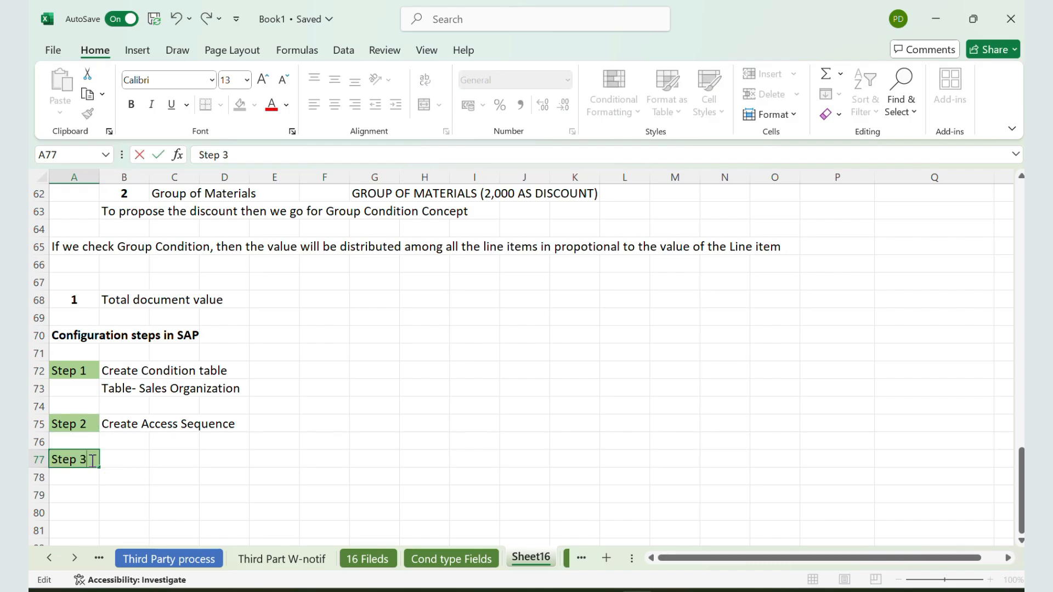
Describe Step 3 with "Create Condition type" in B77 and "Group condition" beneath it in B78
{"action": "key", "text": "Tab"}
{"action": "type", "text": "Create"}
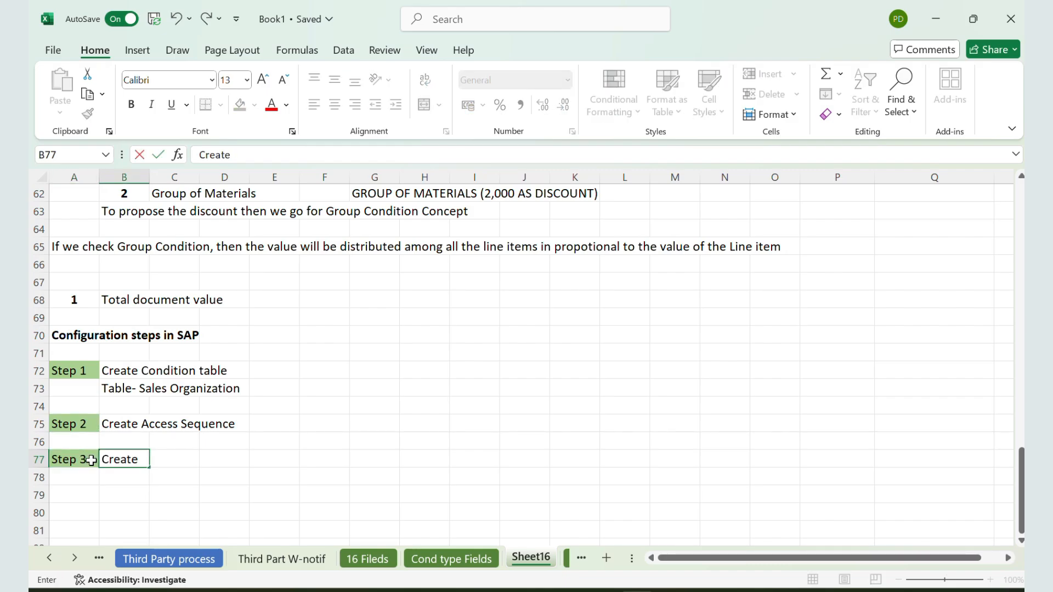
{"action": "type", "text": " Condition type"}
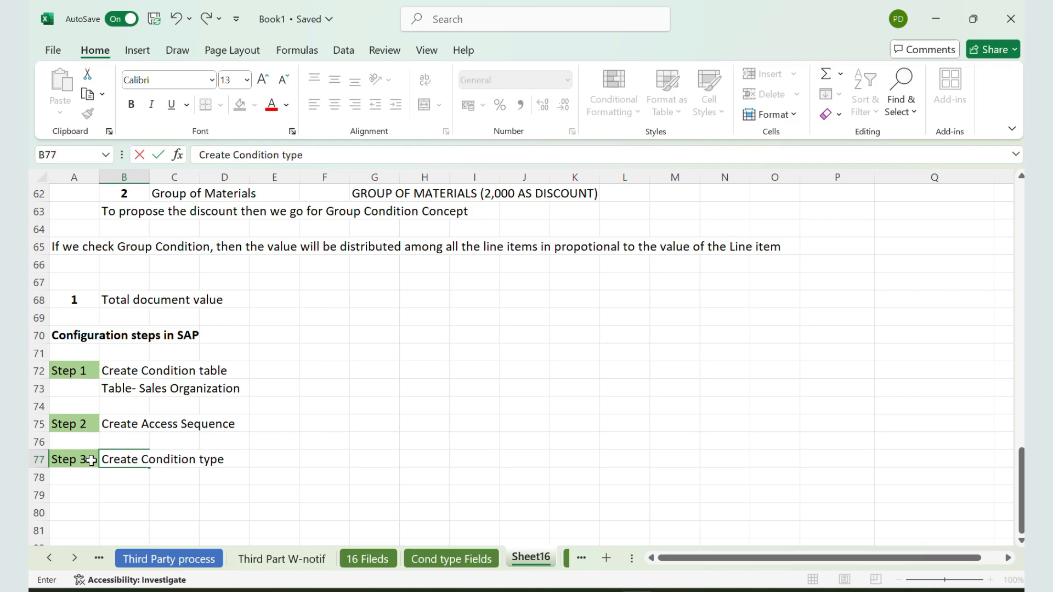
{"action": "key", "text": "Return"}
{"action": "key", "text": "Tab"}
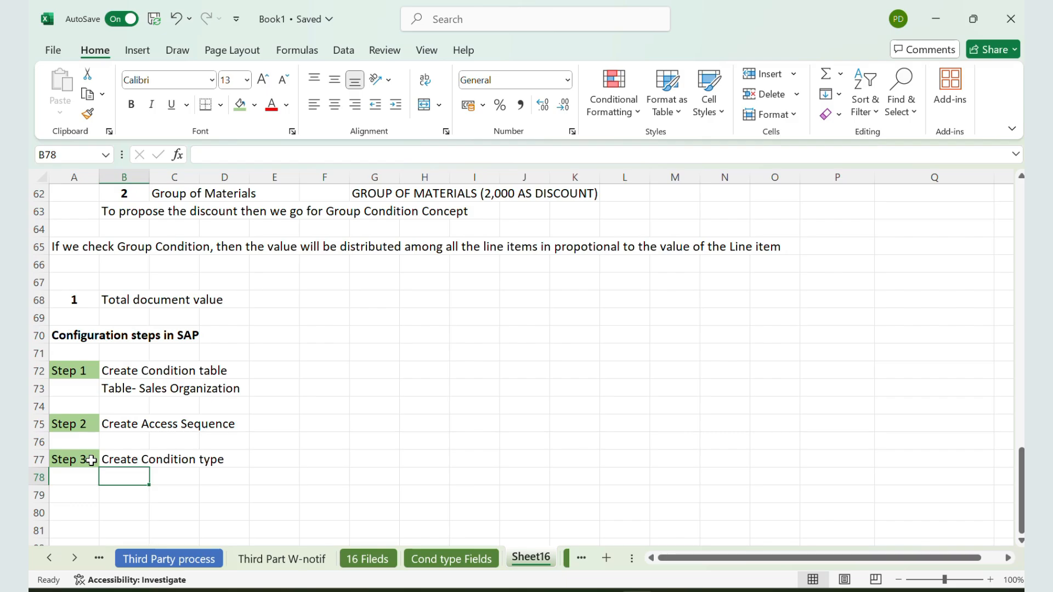
{"action": "type", "text": "Group"}
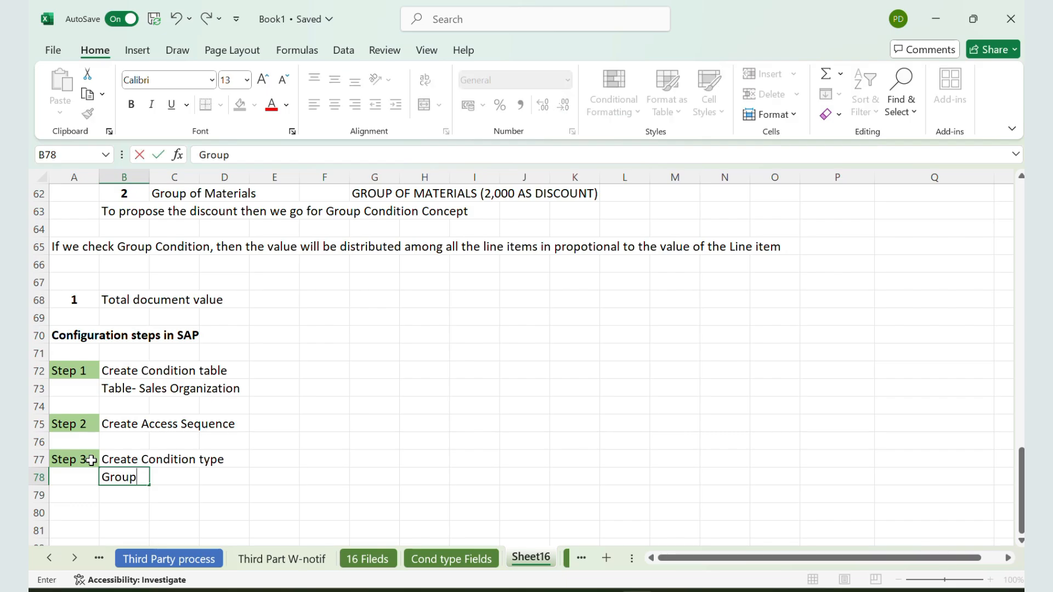
{"action": "type", "text": " conditio"}
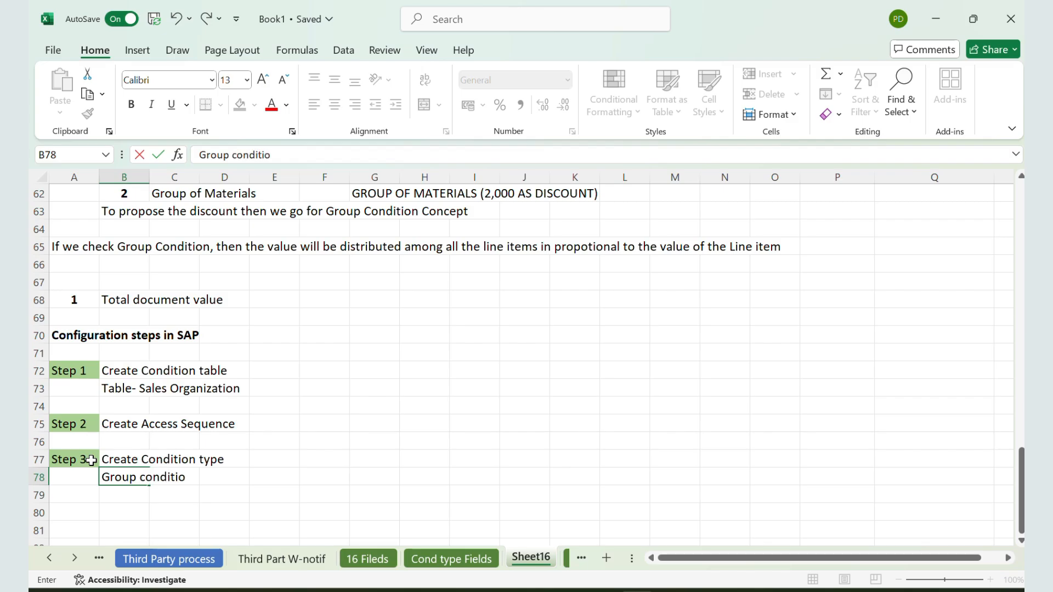
{"action": "type", "text": "n"}
{"action": "key", "text": "Return"}
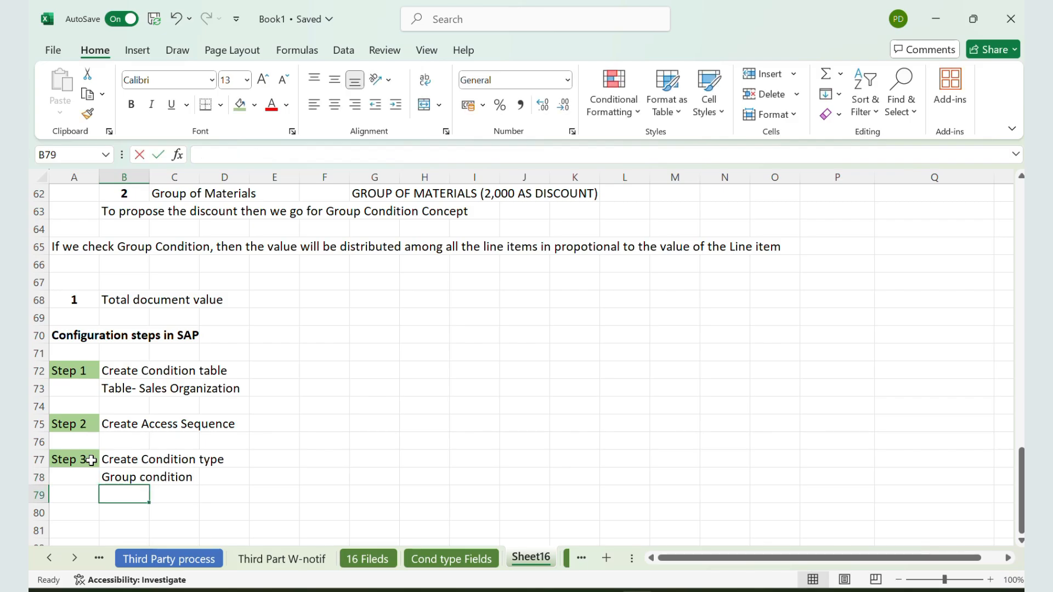
Enter "Group condition Routine" in B79 and "Rounding Diff comp" in B80 beneath the Step 3 group condition entry
{"action": "type", "text": "Greo"}
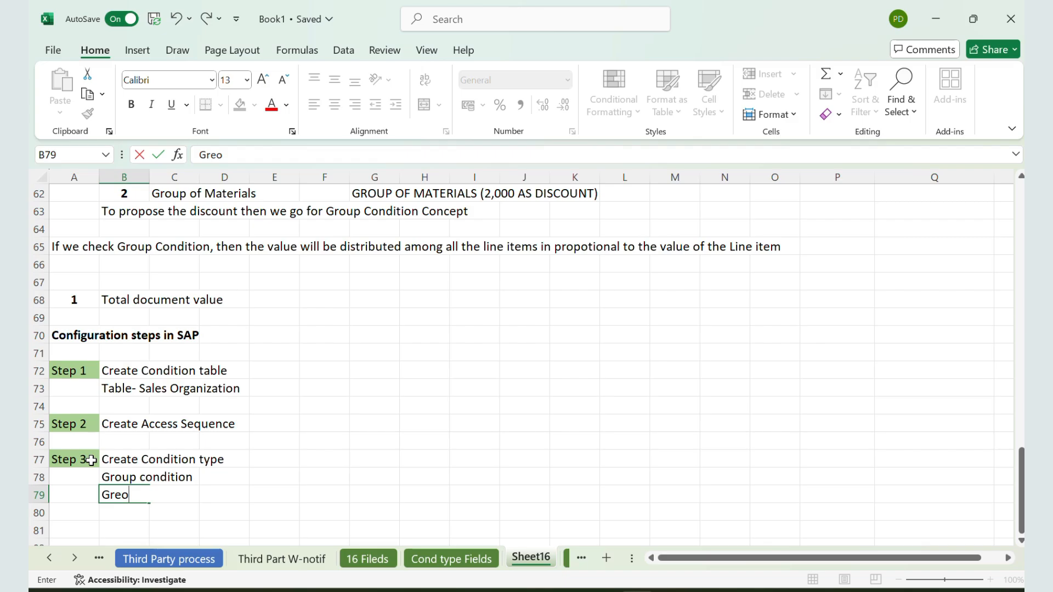
{"action": "key", "text": "BackSpace"}
{"action": "key", "text": "BackSpace"}
{"action": "type", "text": "oup co"}
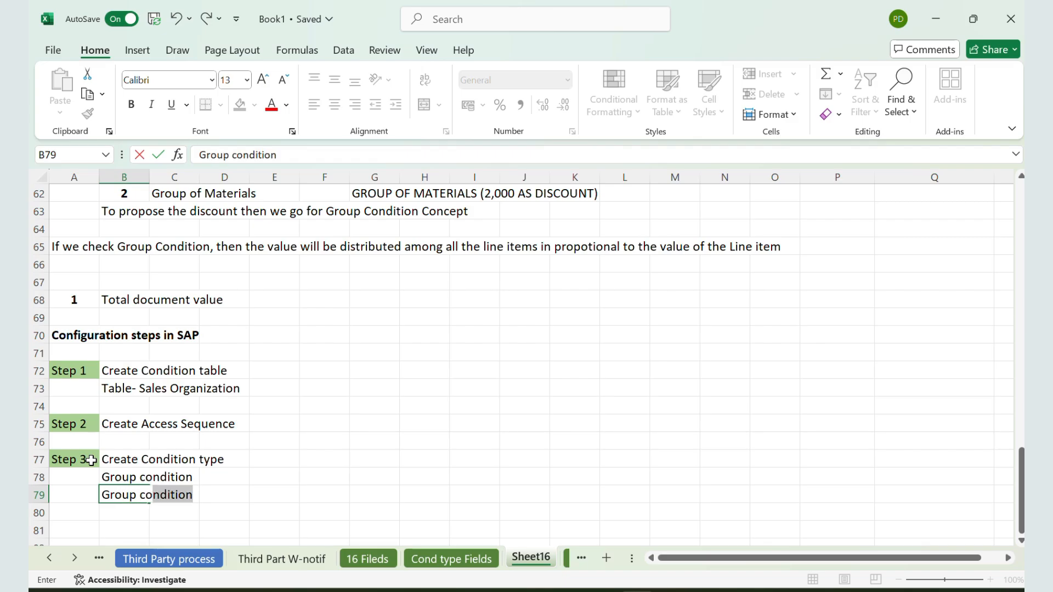
{"action": "type", "text": "ndition Ro"}
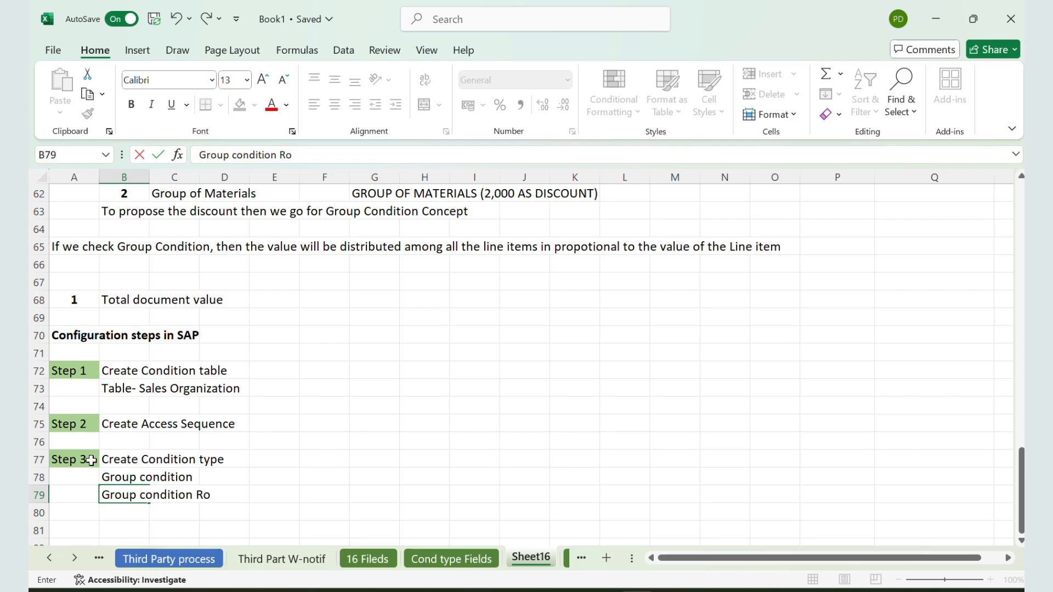
{"action": "type", "text": "utine"}
{"action": "key", "text": "Return"}
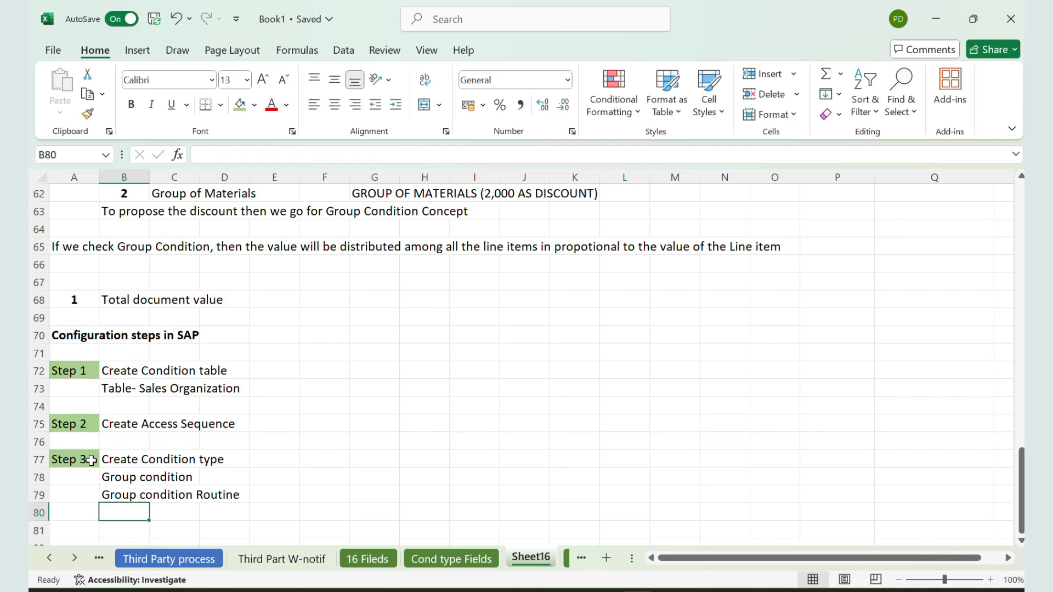
{"action": "type", "text": "Roundin"}
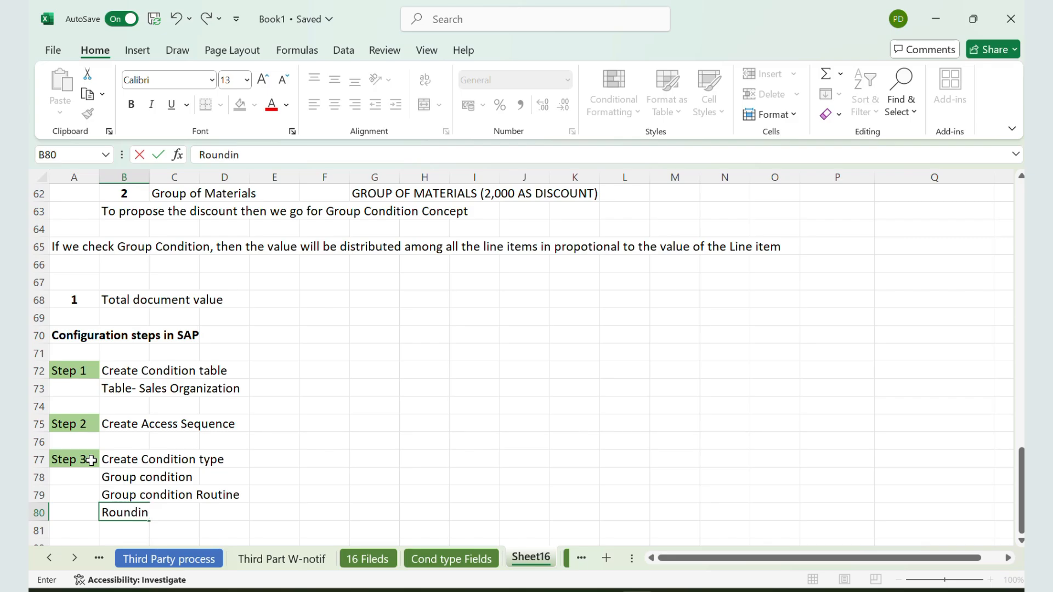
{"action": "type", "text": "g Diff comp"}
{"action": "key", "text": "Return"}
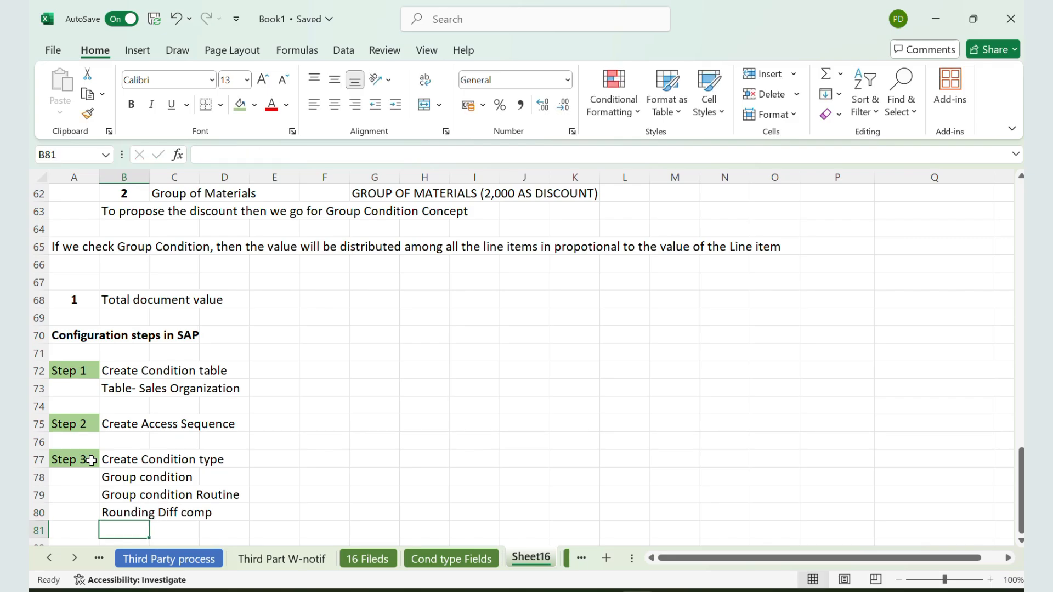
Enter "Scale Basis--- B-- Value Scale" in B81, with "B-- Value Scale" in bold
{"action": "type", "text": "Scale B"}
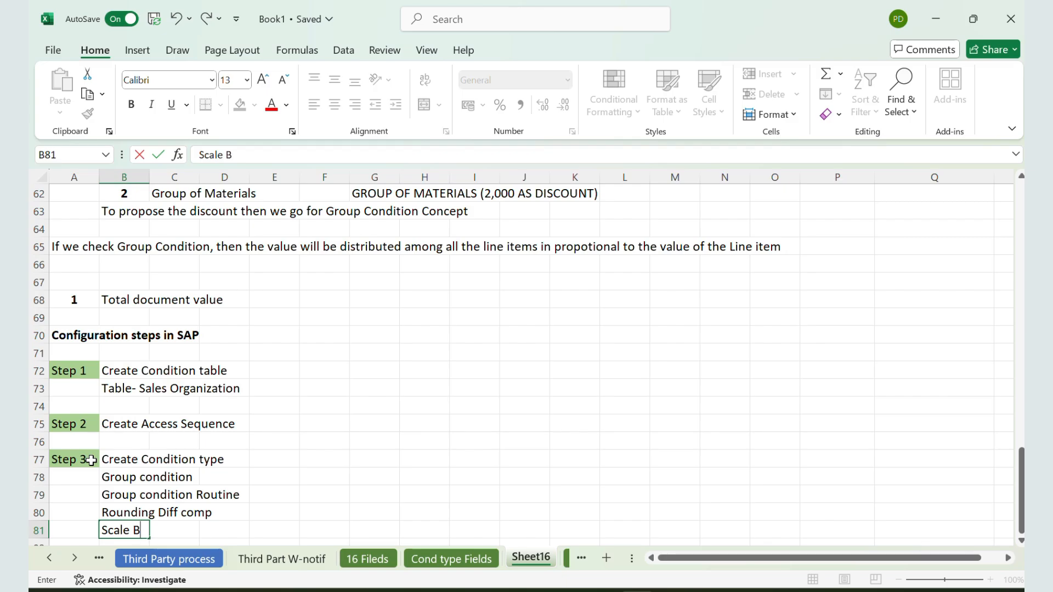
{"action": "type", "text": "asis---"}
{"action": "key", "text": "ctrl+b"}
{"action": "type", "text": "B"}
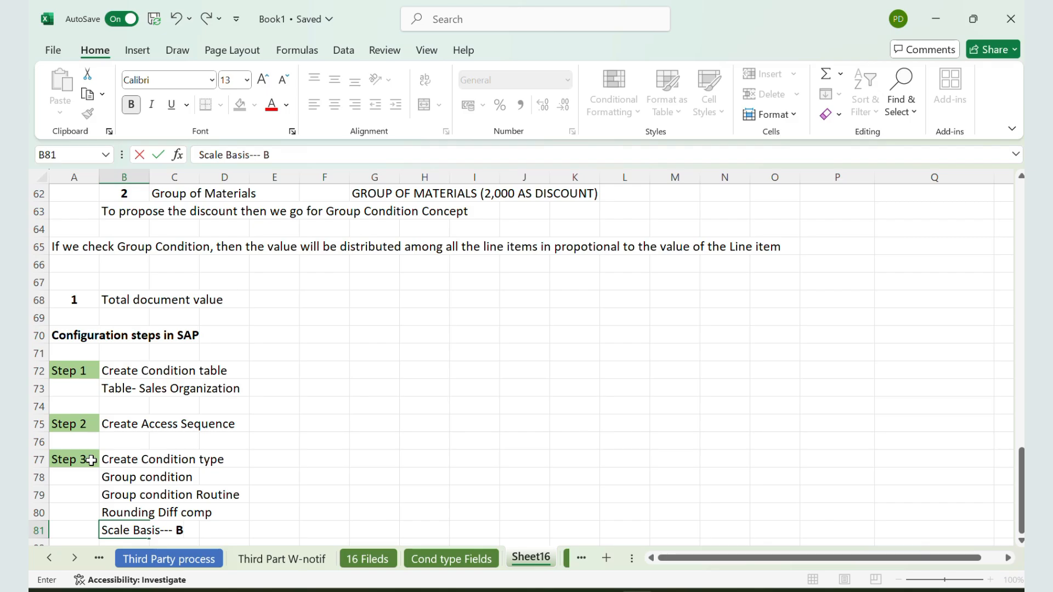
{"action": "type", "text": "-- Value Scale"}
{"action": "key", "text": "Return"}
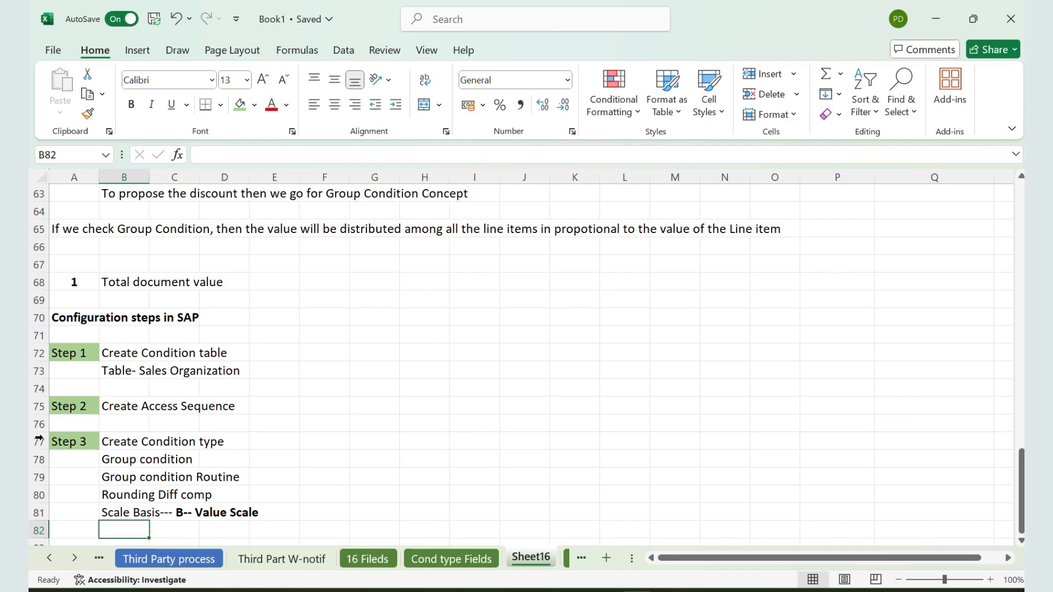
Extend the "Group condition" text in B78 with "-- Check", making "Check" bold
{"action": "left_click", "coordinate": [129, 462]}
{"action": "left_click", "coordinate": [289, 159]}
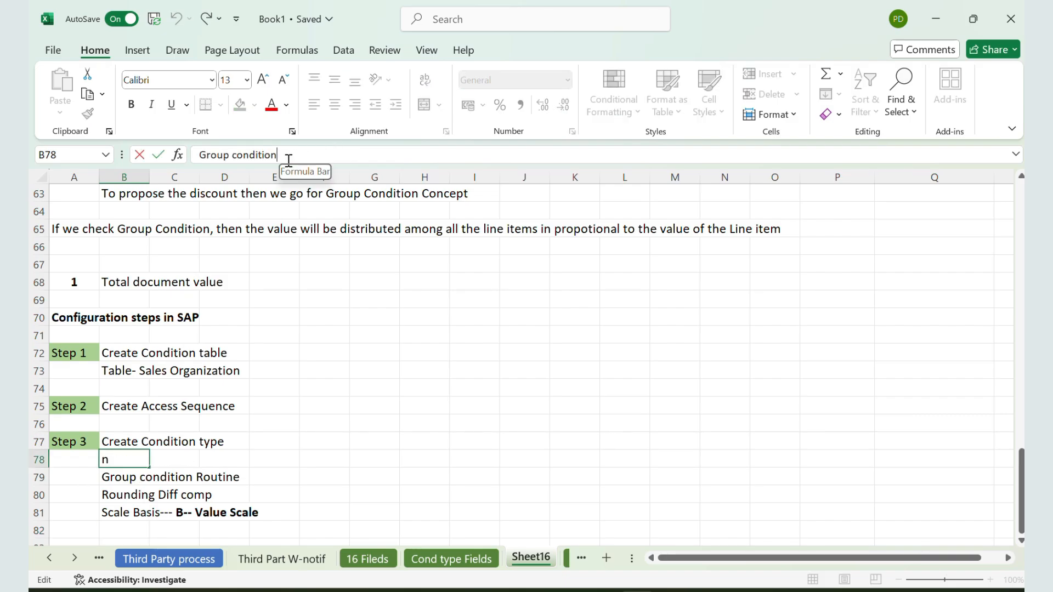
{"action": "type", "text": "--"}
{"action": "key", "text": "ctrl+b"}
{"action": "type", "text": "Check"}
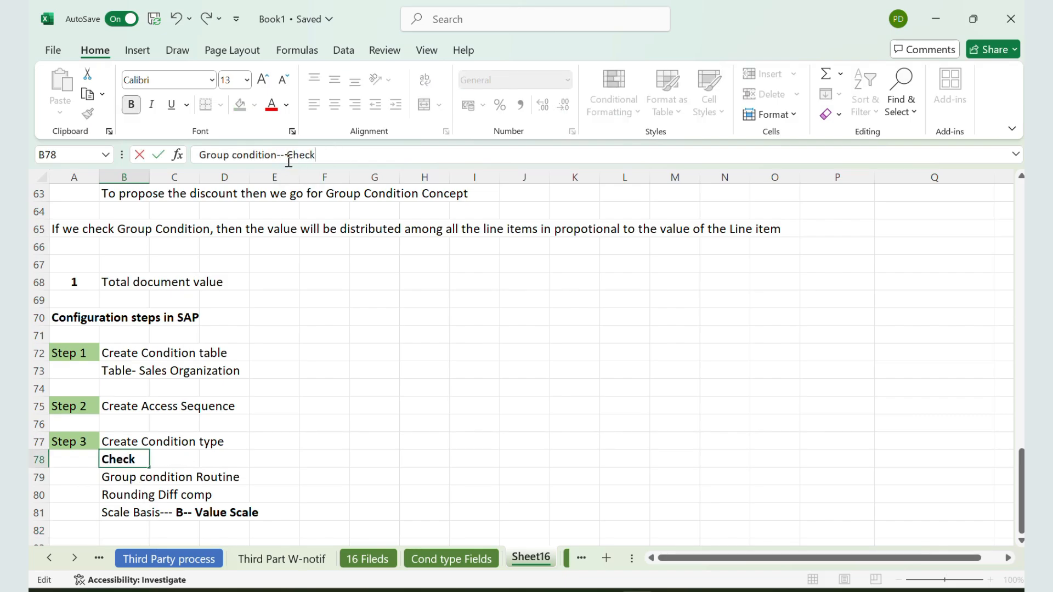
{"action": "key", "text": "Return"}
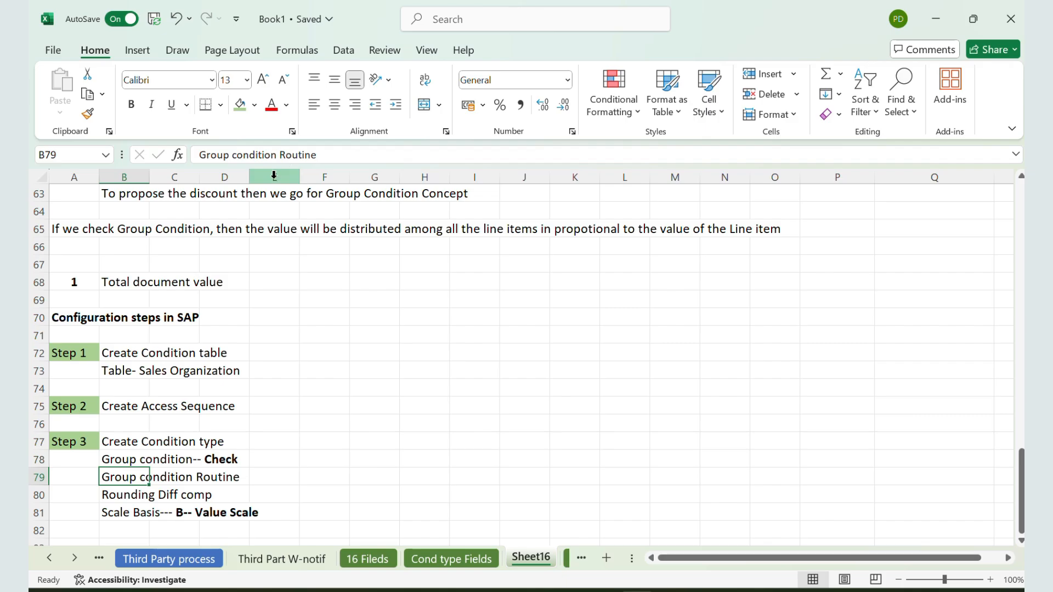
Extend the "Group condition Routine" text in B79 with "- 1- Total Doc Value", making "1- Total Doc Value" bold
{"action": "left_click", "coordinate": [333, 155]}
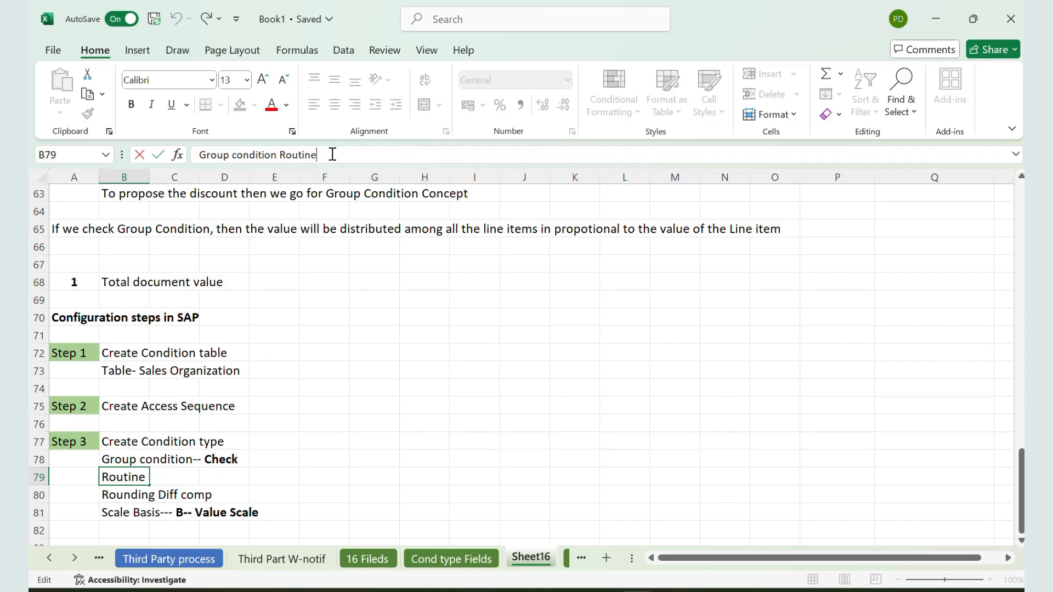
{"action": "type", "text": "-"}
{"action": "key", "text": "ctrl+b"}
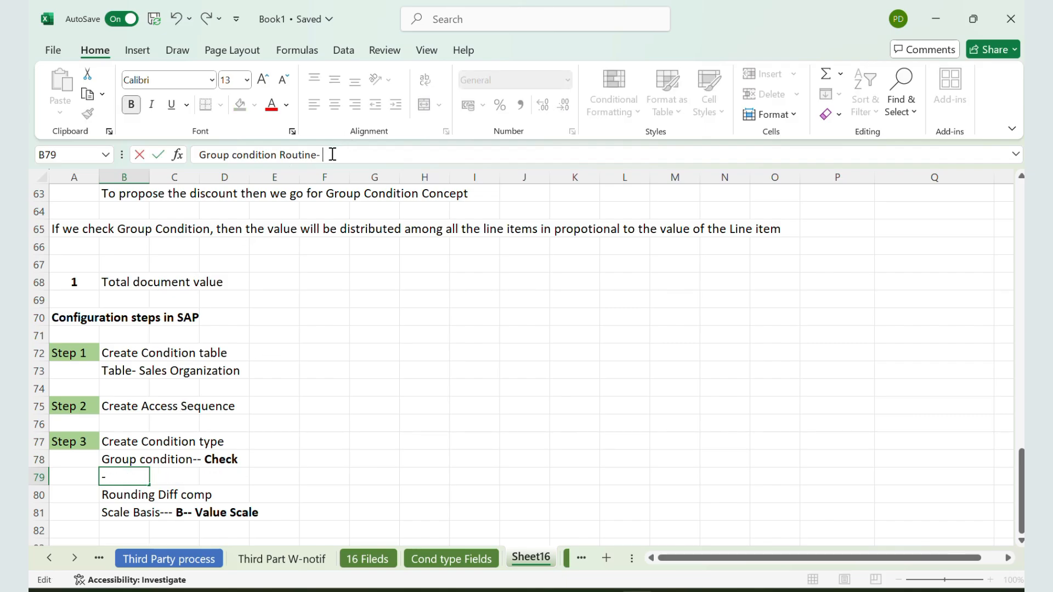
{"action": "type", "text": "1- Total Doc Val"}
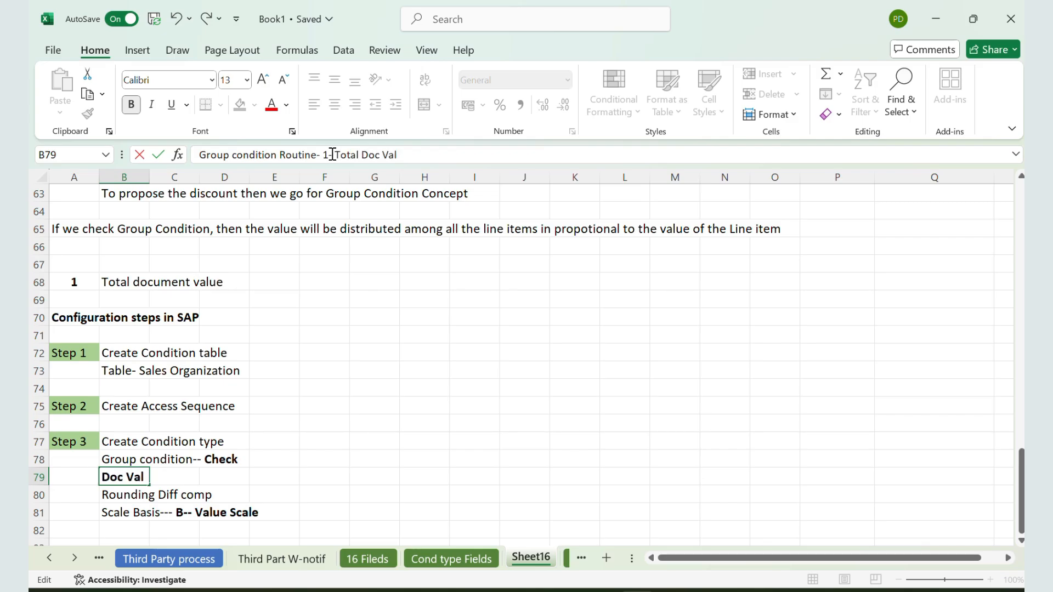
{"action": "type", "text": "ue"}
{"action": "key", "text": "Return"}
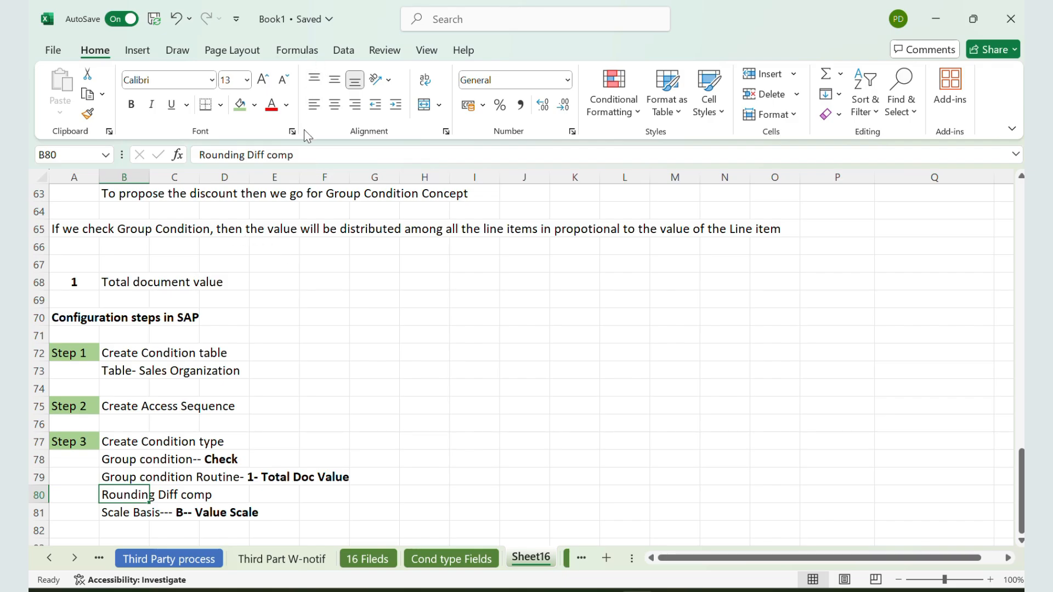
Extend the "Rounding Diff comp" text in B80 with "- Check", making "Check" bold
{"action": "left_click", "coordinate": [302, 156]}
{"action": "key", "text": "ctrl+b"}
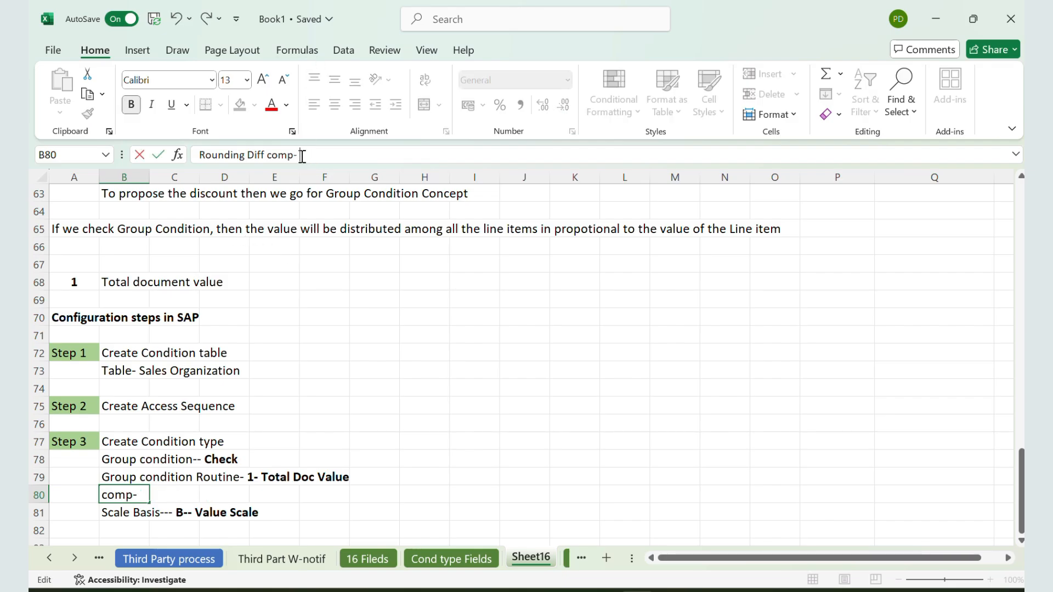
{"action": "type", "text": "Check"}
{"action": "key", "text": "Return"}
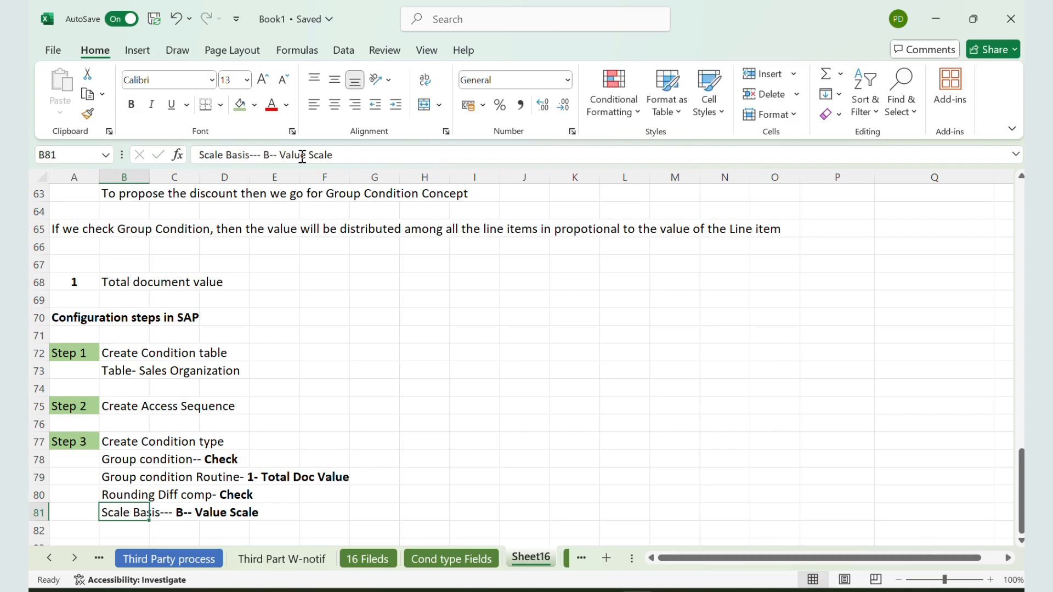
{"action": "scroll", "coordinate": [306, 336], "scroll_direction": "down", "scroll_amount": 2}
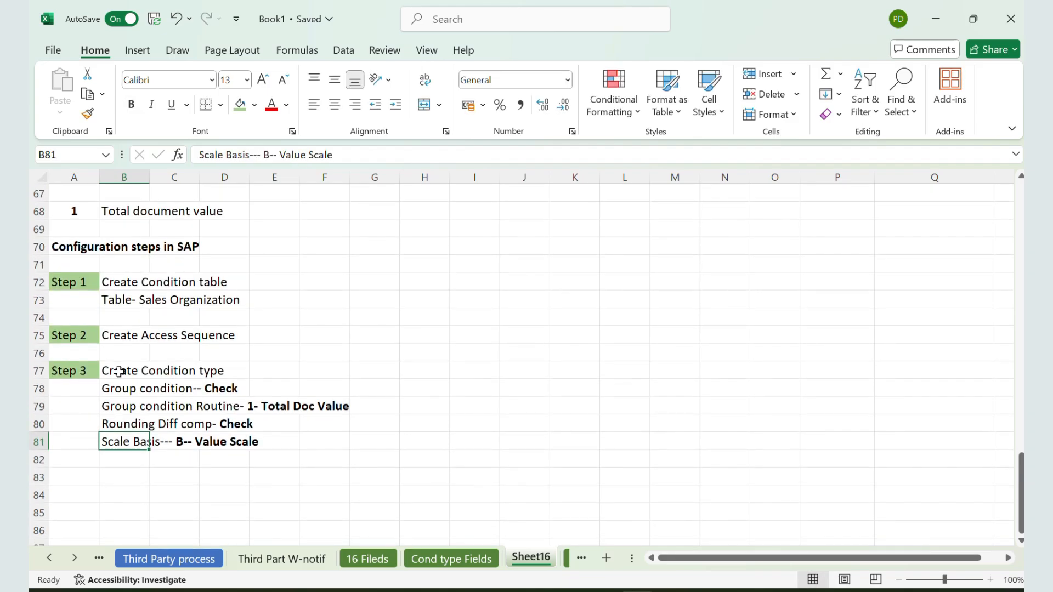
{"action": "left_click", "coordinate": [119, 372]}
{"action": "left_click_drag", "start_coordinate": [119, 372], "coordinate": [252, 363]}
{"action": "left_click", "coordinate": [340, 367]}
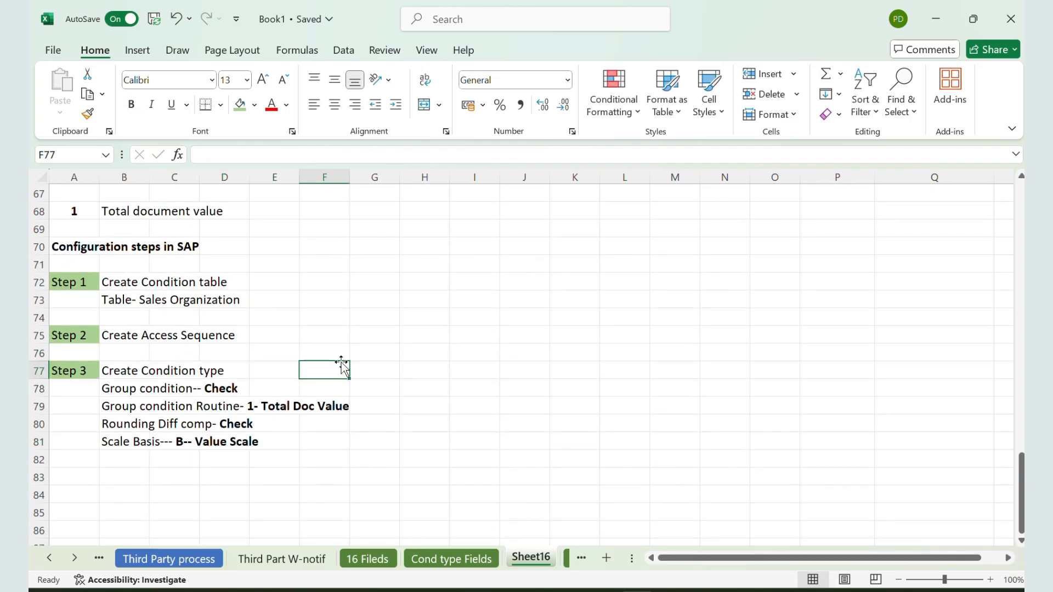
Copy the green "Step 3" label to cell A83 and change its text to "Step 4"
{"action": "scroll", "coordinate": [82, 412], "scroll_direction": "down", "scroll_amount": 2}
{"action": "left_click", "coordinate": [80, 406]}
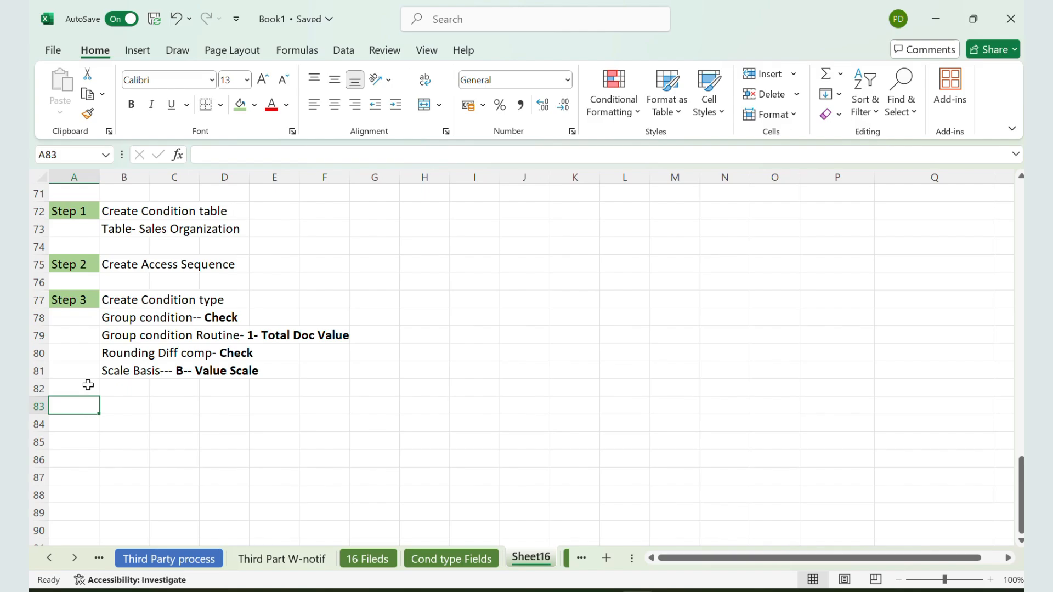
{"action": "left_click", "coordinate": [76, 299]}
{"action": "key", "text": "ctrl+c"}
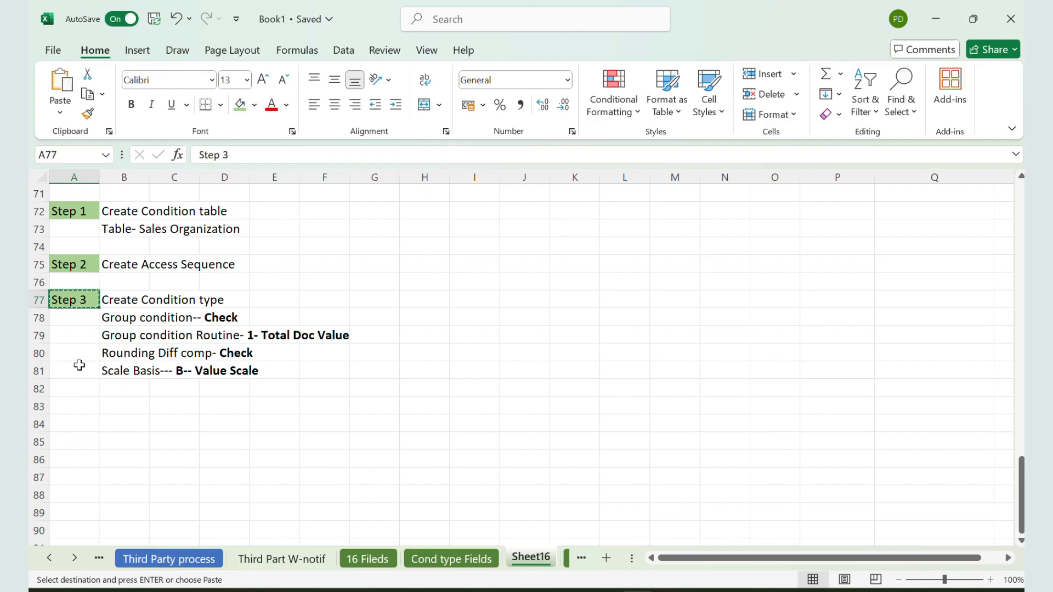
{"action": "left_click", "coordinate": [74, 402]}
{"action": "key", "text": "ctrl+v"}
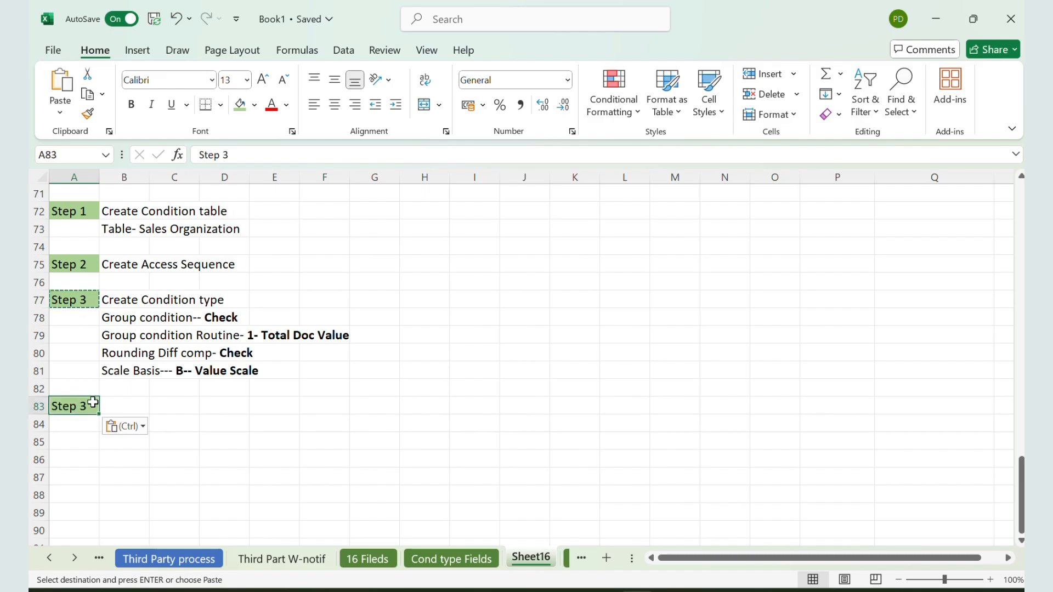
{"action": "double_click", "coordinate": [93, 404]}
{"action": "key", "text": "BackSpace"}
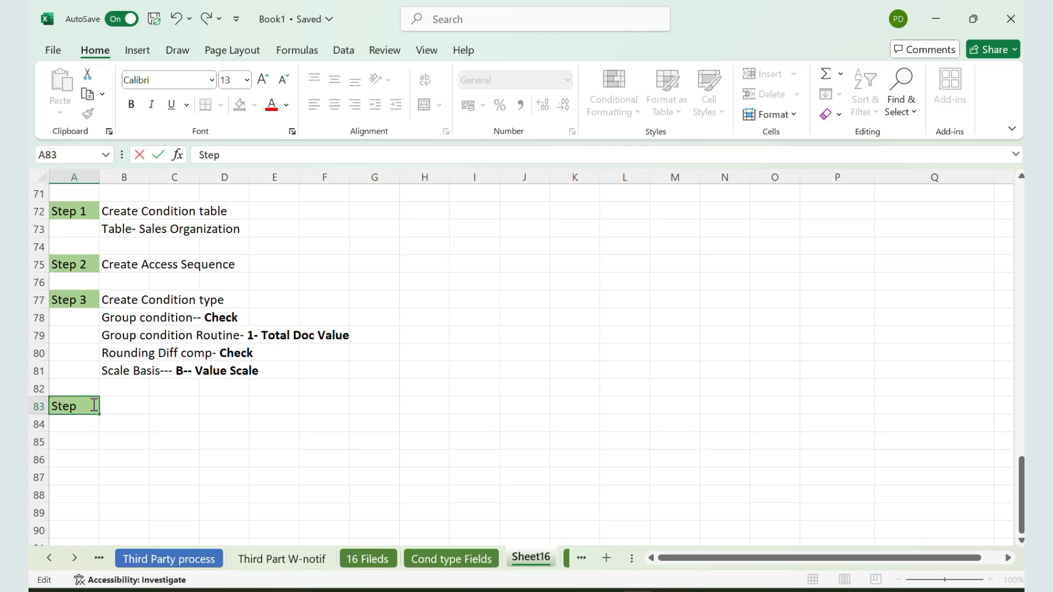
{"action": "type", "text": "4"}
{"action": "key", "text": "Tab"}
Enter "Assign Condition type to Pricing Procedure" in B83 as the description of Step 4
{"action": "type", "text": "Ass"}
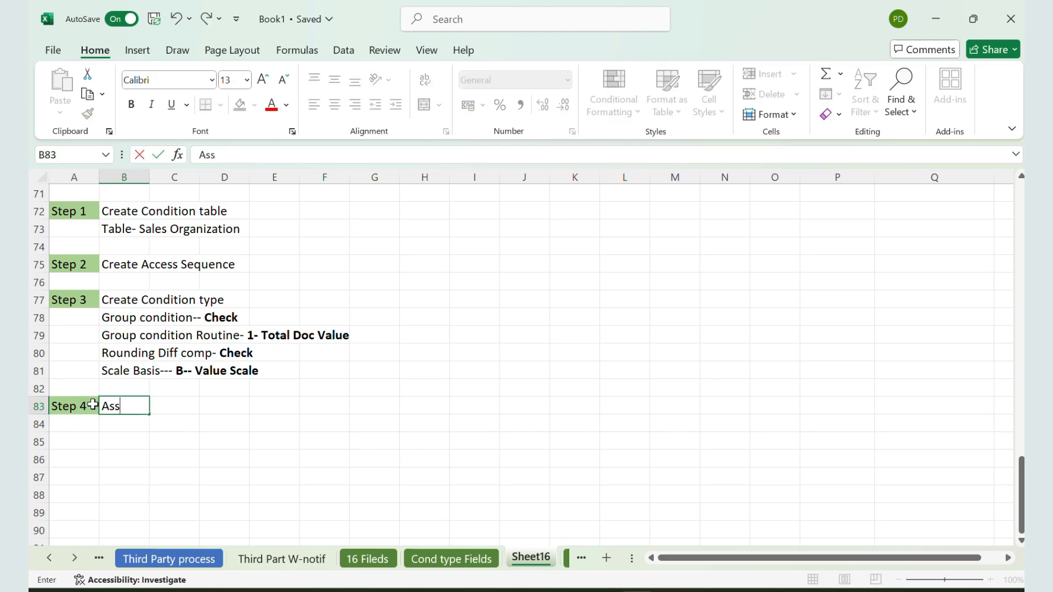
{"action": "type", "text": "ign Condition type t"}
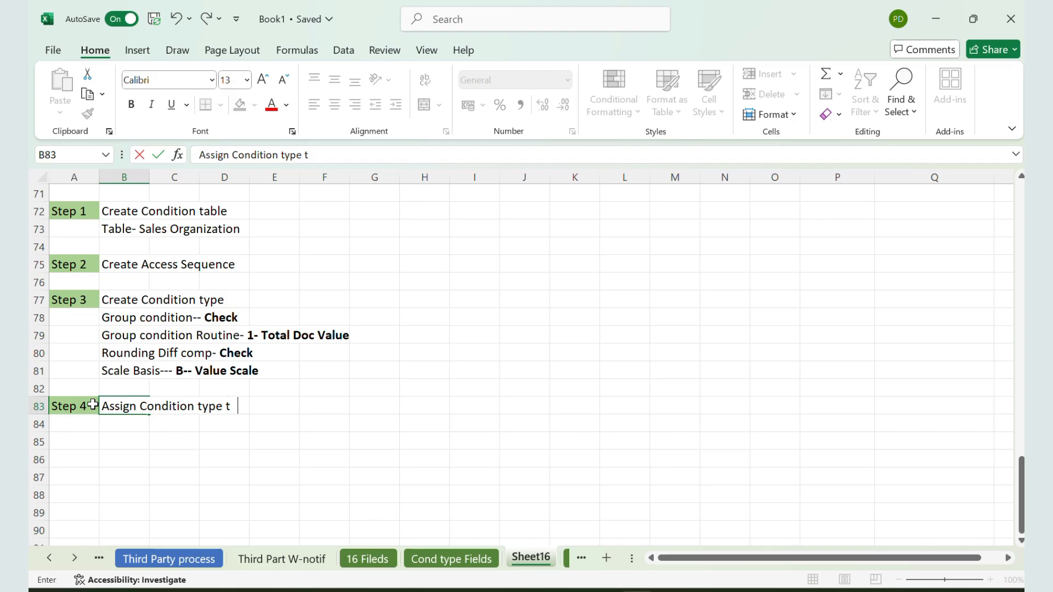
{"action": "type", "text": "o Pricing Procedure"}
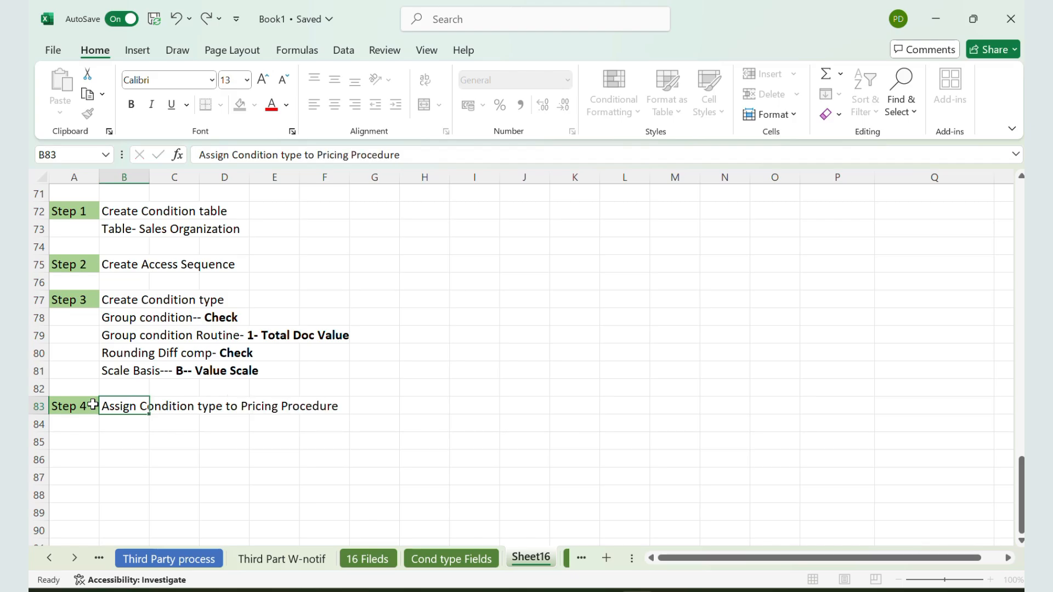
{"action": "key", "text": "Return"}
{"action": "key", "text": "Return"}
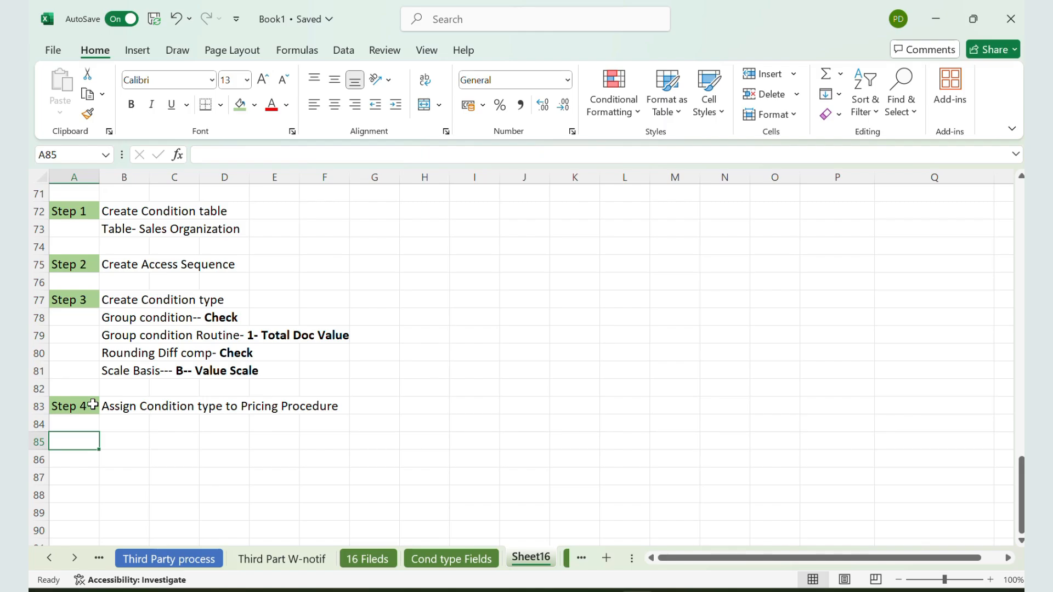
Copy the green "Step 4" label to cell A85 and change its text to "Step 5"
{"action": "left_click", "coordinate": [88, 406]}
{"action": "key", "text": "ctrl+c"}
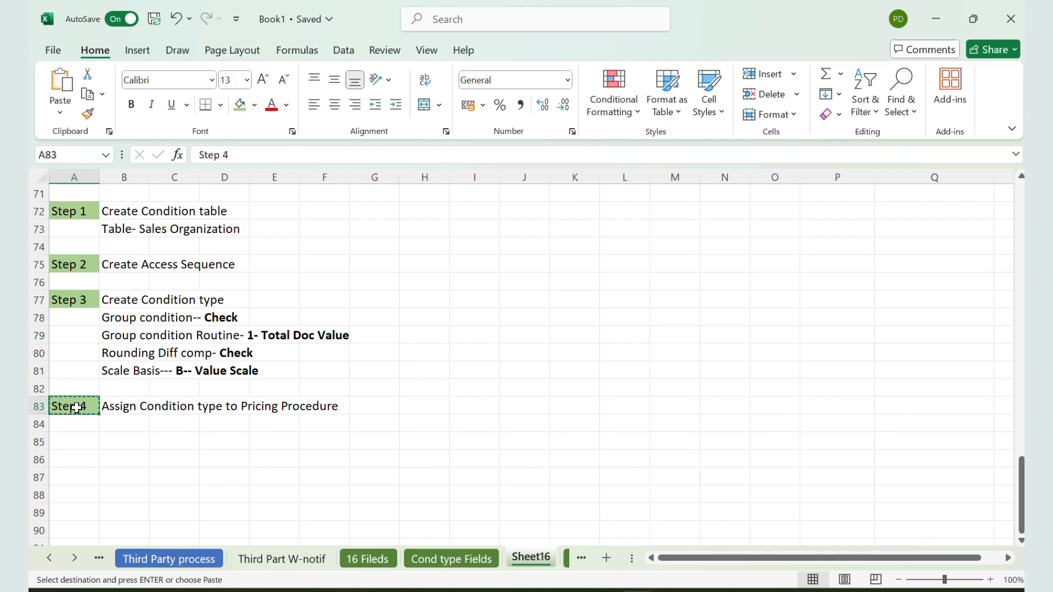
{"action": "left_click", "coordinate": [80, 437]}
{"action": "key", "text": "ctrl+v"}
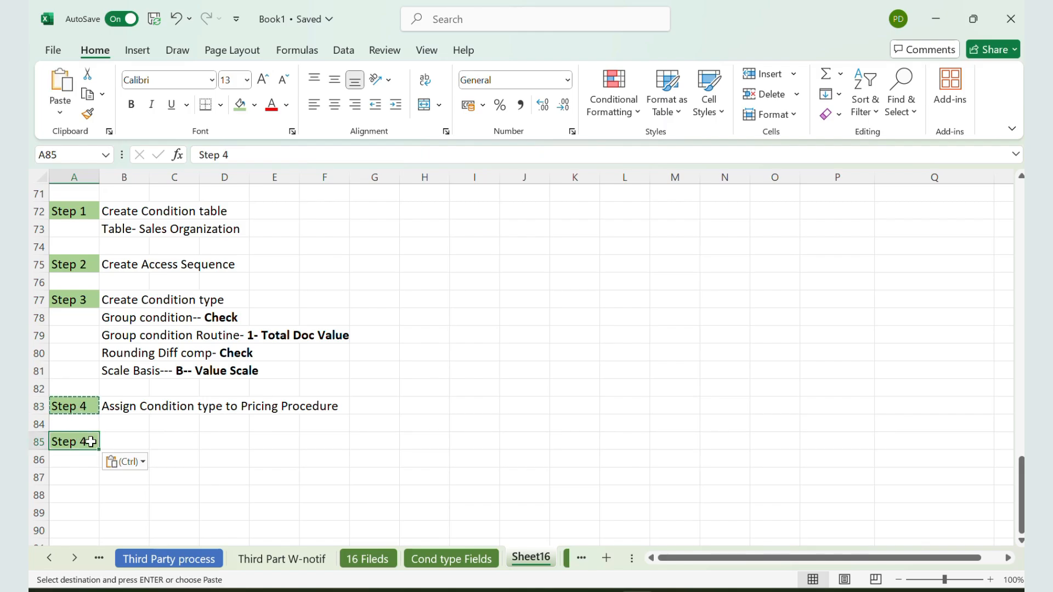
{"action": "double_click", "coordinate": [90, 442]}
{"action": "key", "text": "BackSpace"}
{"action": "type", "text": "5"}
{"action": "key", "text": "Tab"}
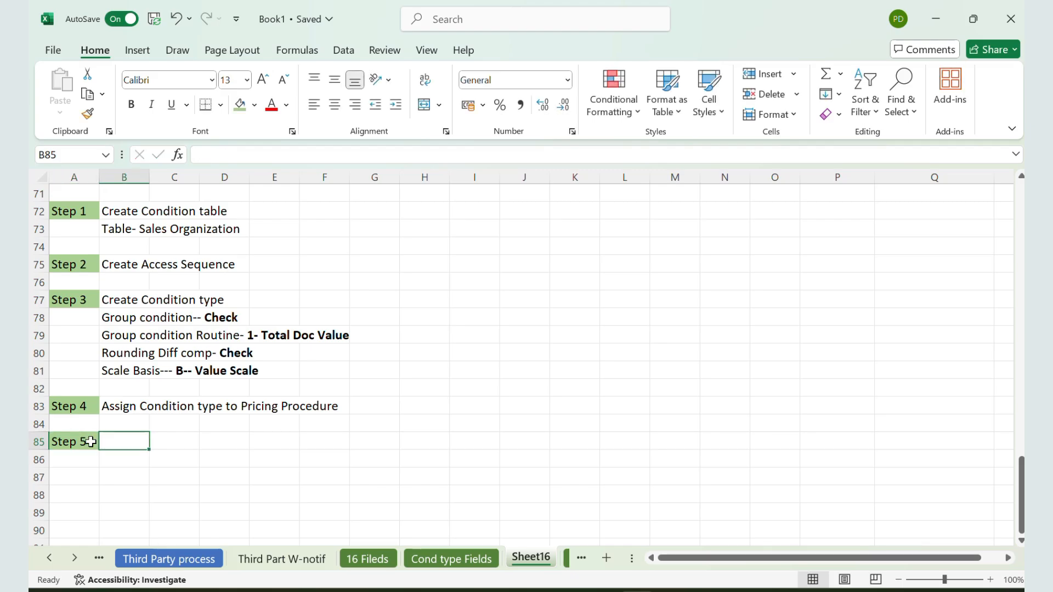
Enter "Maintain condtion Record" in B85 as the description of Step 5
{"action": "type", "text": "Maintain co"}
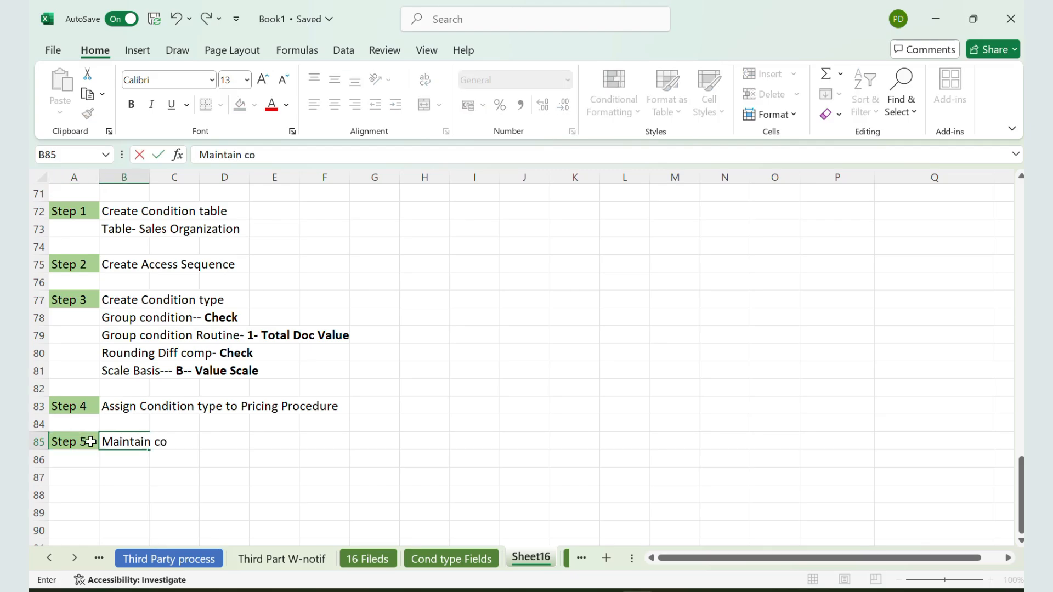
{"action": "type", "text": "ndtion Record"}
{"action": "key", "text": "Return"}
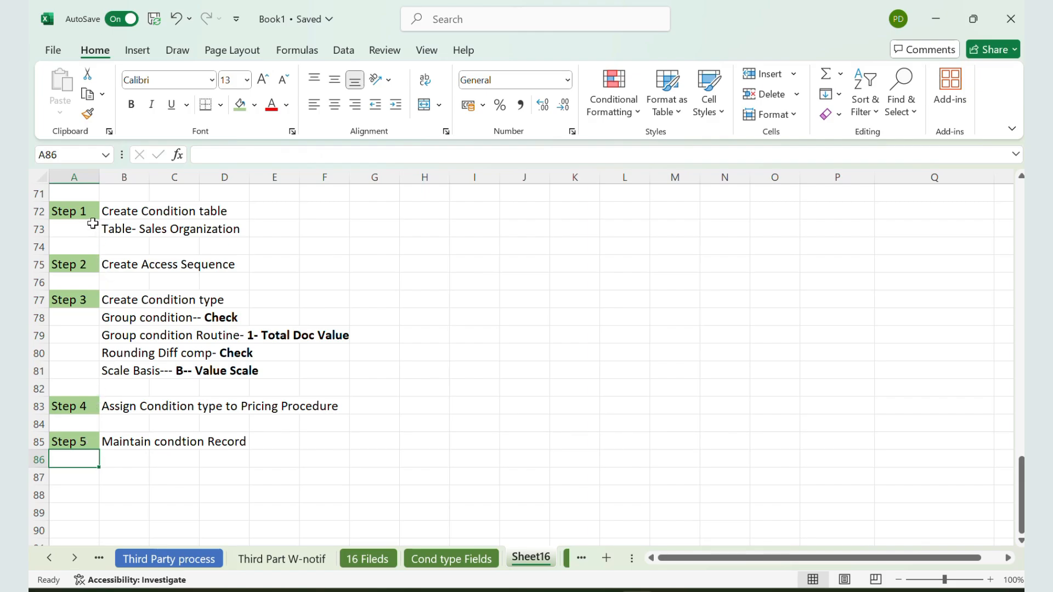
{"action": "left_click_drag", "start_coordinate": [87, 211], "coordinate": [181, 442]}
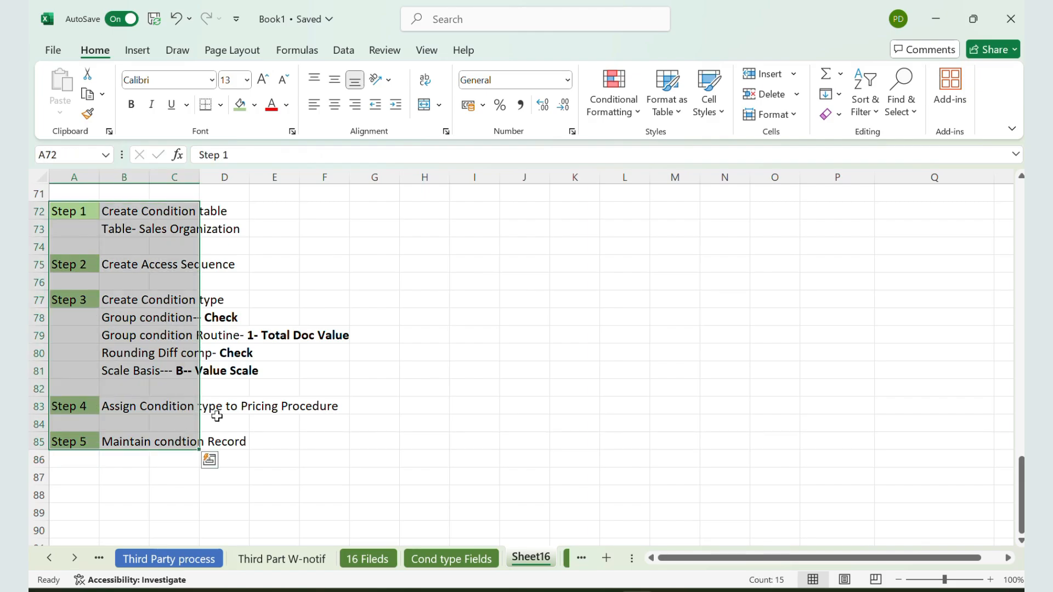
{"action": "scroll", "coordinate": [218, 417], "scroll_direction": "up", "scroll_amount": 4}
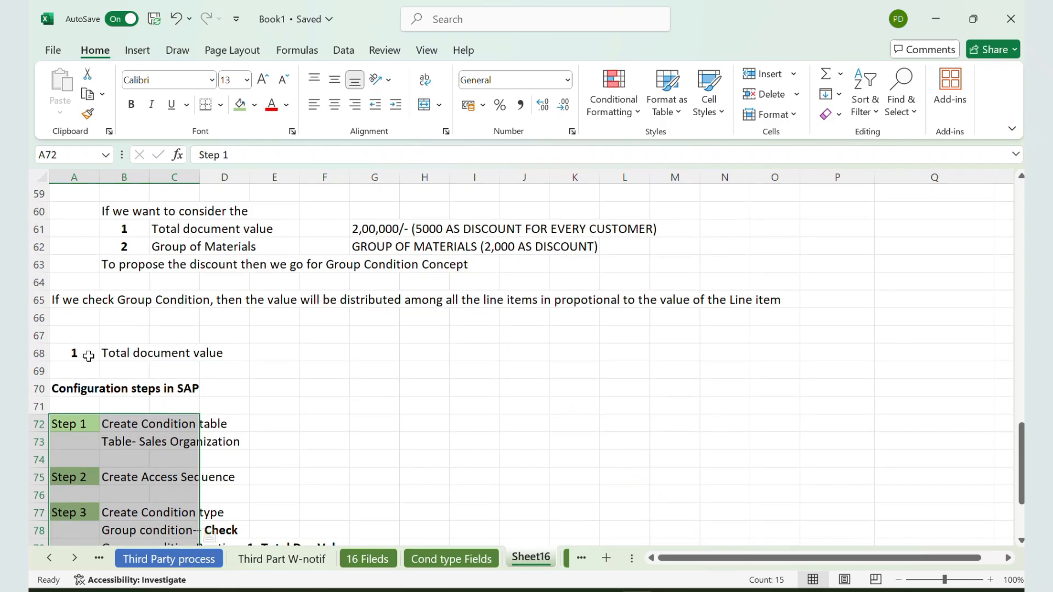
Review the total document value case and the five configuration steps listed below it in the sheet
{"action": "left_click_drag", "start_coordinate": [88, 357], "coordinate": [257, 349]}
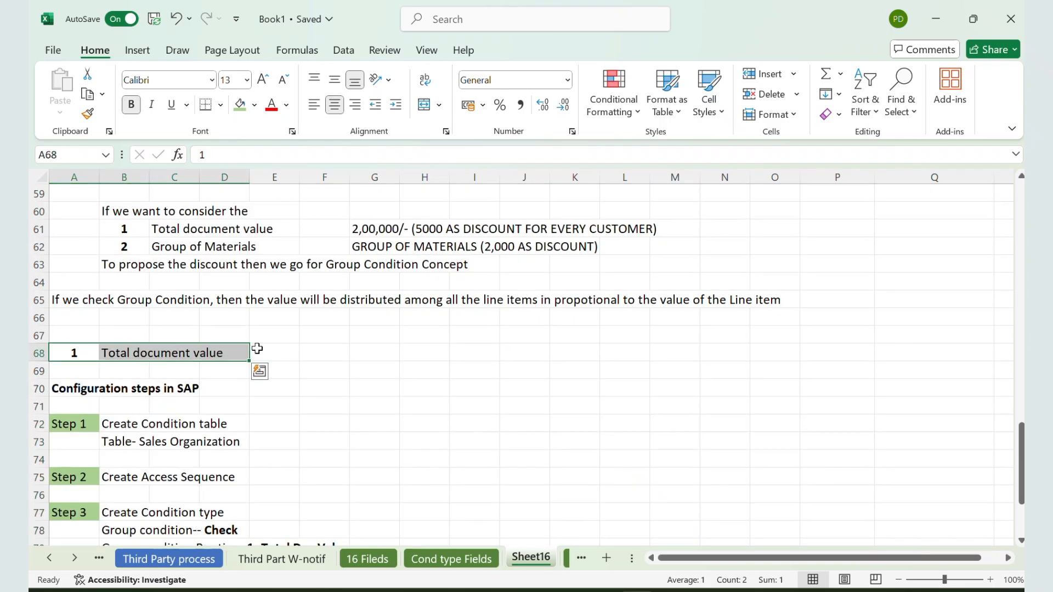
{"action": "scroll", "coordinate": [392, 357], "scroll_direction": "up", "scroll_amount": 1}
{"action": "scroll", "coordinate": [393, 357], "scroll_direction": "down", "scroll_amount": 2}
{"action": "scroll", "coordinate": [393, 358], "scroll_direction": "up", "scroll_amount": 2}
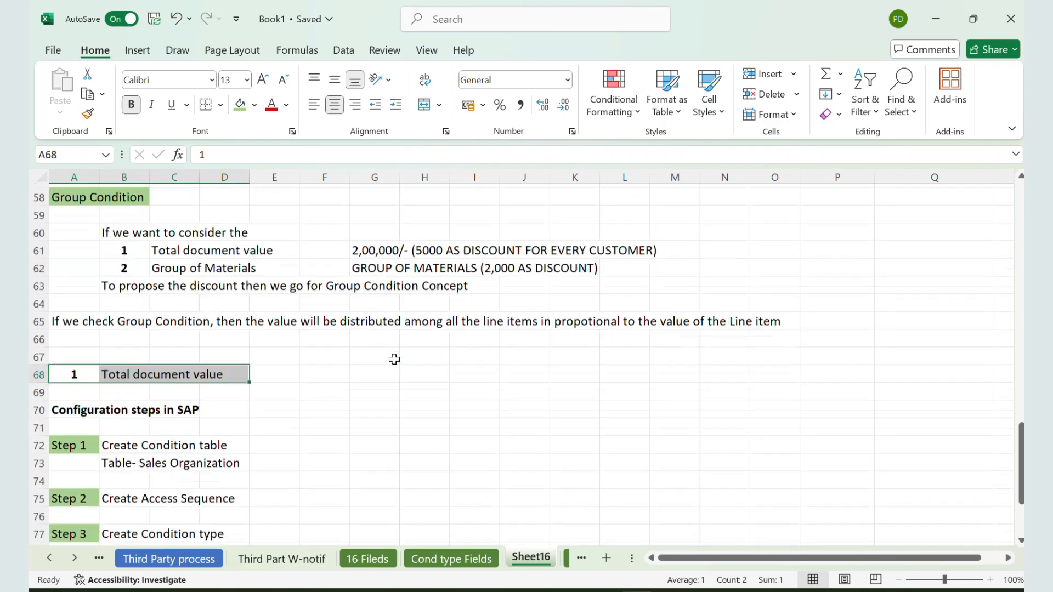
{"action": "scroll", "coordinate": [395, 359], "scroll_direction": "down", "scroll_amount": 4}
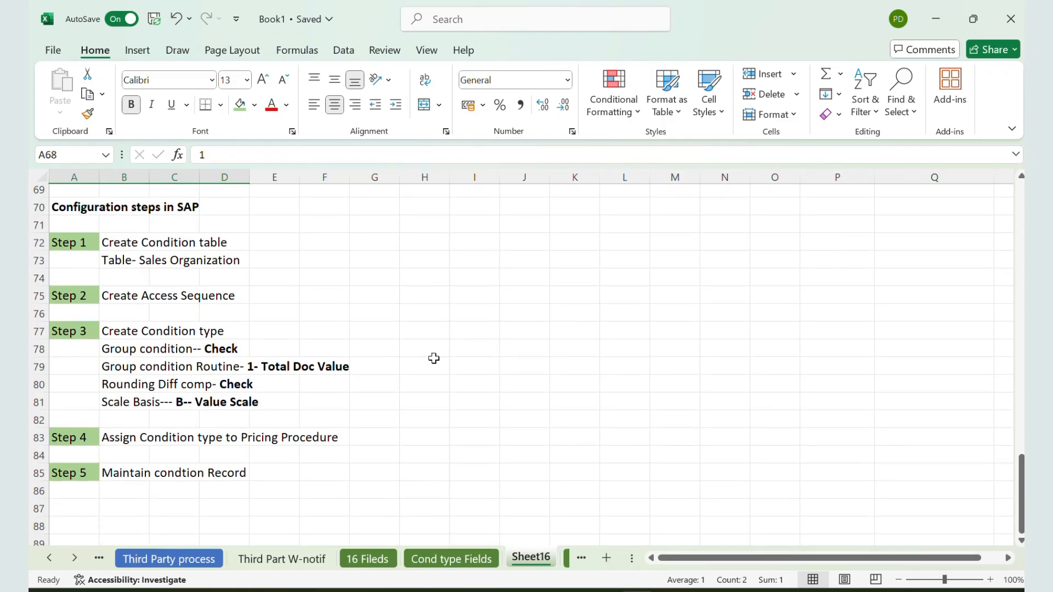
Switch to SAP, leave the condition types overview and start transaction V/03 for creating a condition table
{"action": "mouse_move", "coordinate": [603, 590]}
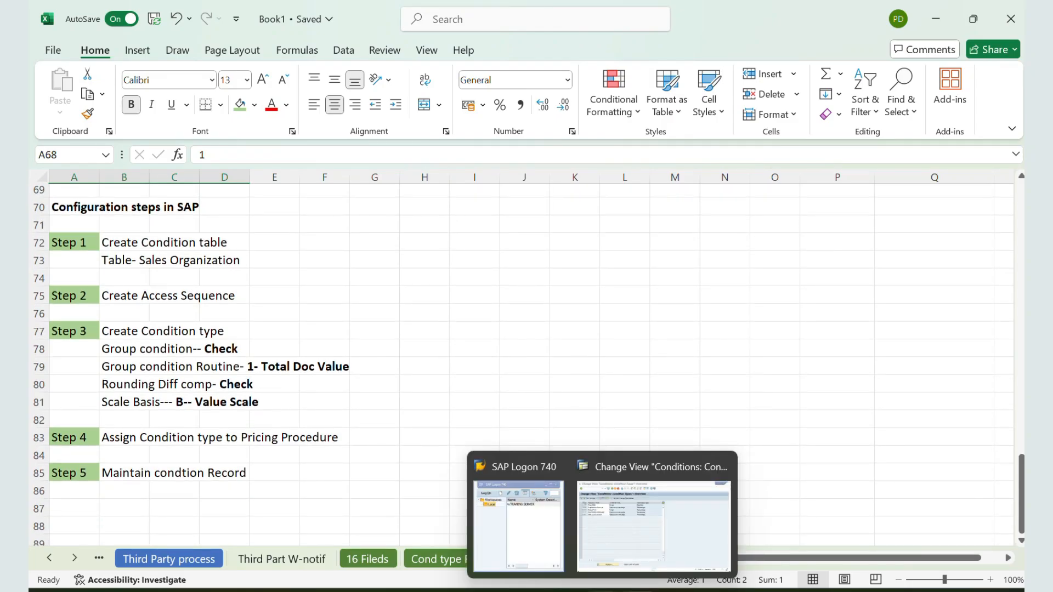
{"action": "left_click", "coordinate": [653, 524]}
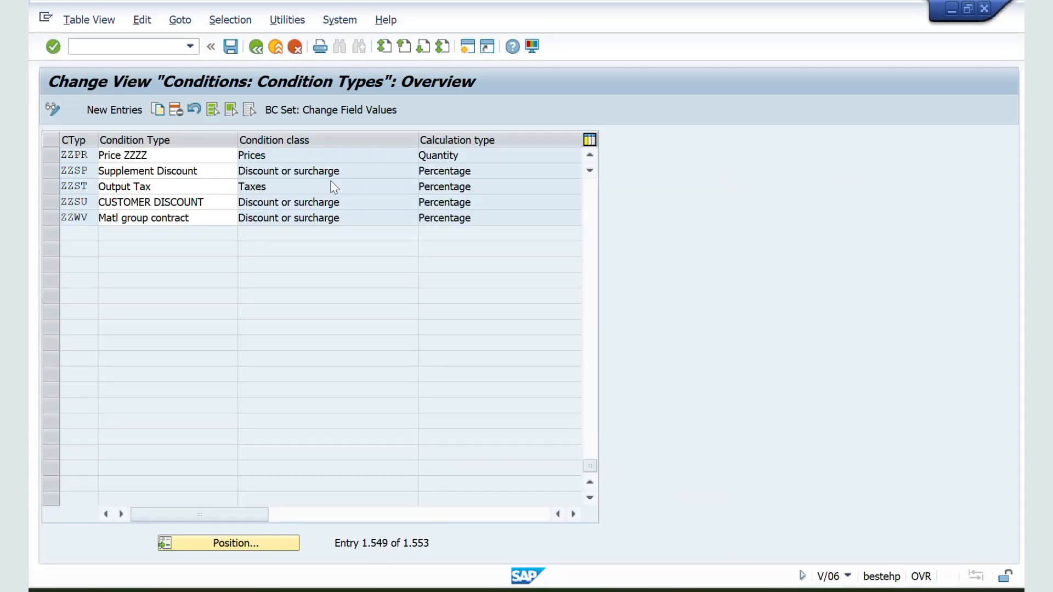
{"action": "left_click", "coordinate": [263, 52]}
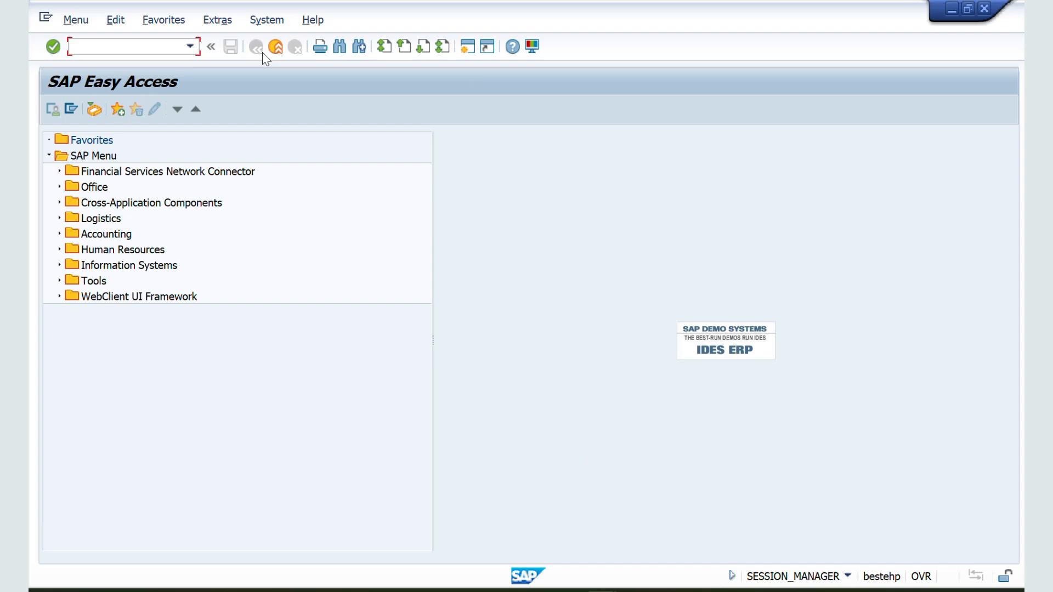
{"action": "type", "text": "v/03"}
{"action": "key", "text": "Return"}
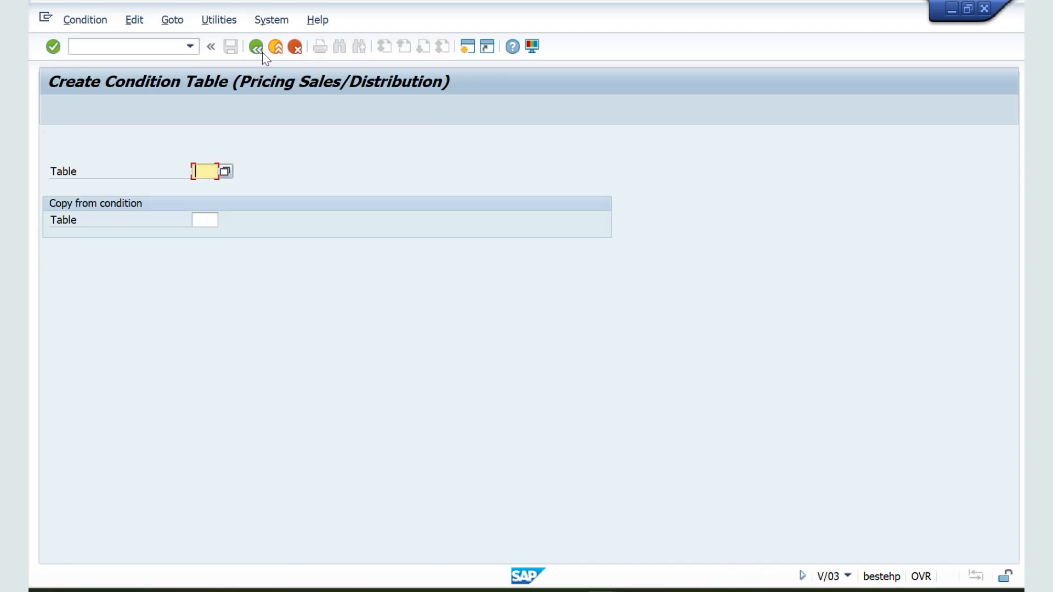
Look through the list of existing pricing condition tables for one keyed by sales organization, and close the list
{"action": "left_click", "coordinate": [226, 171]}
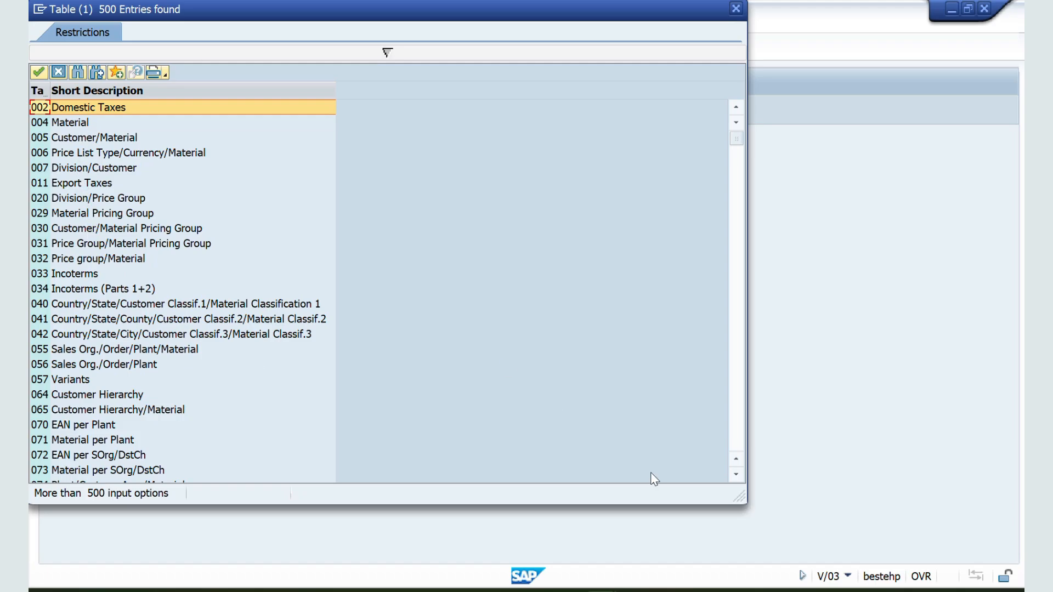
{"action": "left_click", "coordinate": [738, 474]}
{"action": "left_click", "coordinate": [738, 474]}
{"action": "left_click", "coordinate": [738, 474]}
{"action": "left_click", "coordinate": [737, 474]}
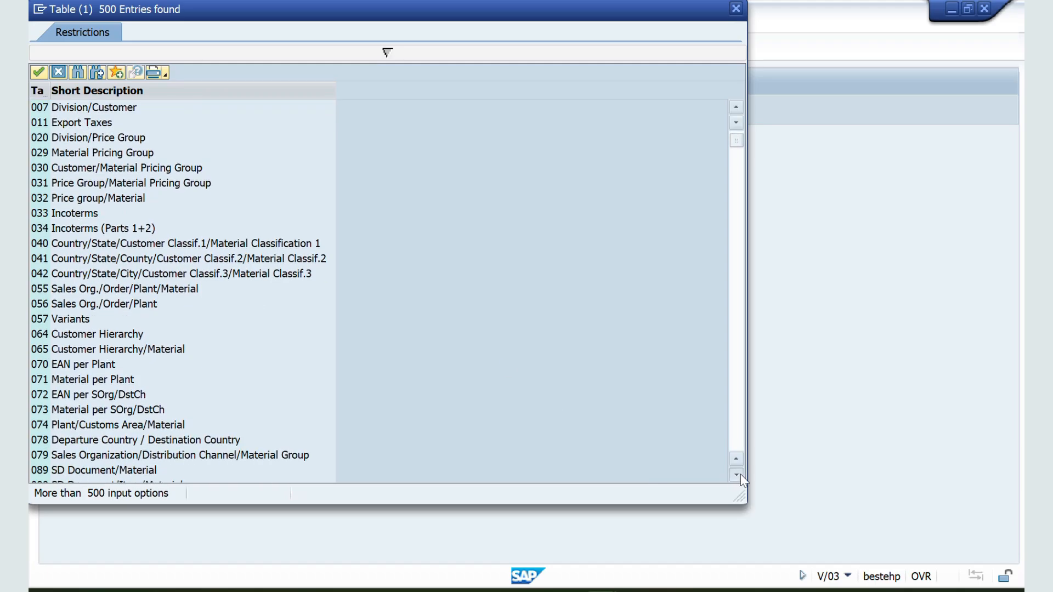
{"action": "left_click", "coordinate": [738, 474]}
{"action": "left_click", "coordinate": [738, 474]}
{"action": "left_click", "coordinate": [738, 474]}
{"action": "left_click", "coordinate": [738, 474]}
{"action": "left_click", "coordinate": [738, 475]}
{"action": "left_click", "coordinate": [738, 475]}
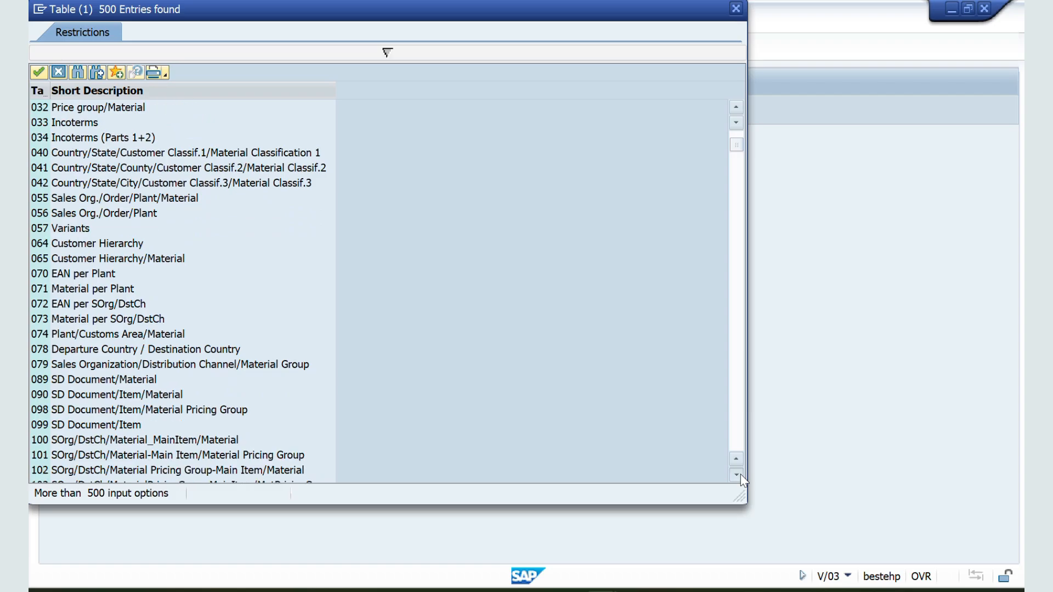
{"action": "left_click", "coordinate": [738, 474]}
{"action": "left_click", "coordinate": [737, 474]}
{"action": "left_click", "coordinate": [737, 474]}
{"action": "left_click", "coordinate": [738, 474]}
{"action": "left_click", "coordinate": [737, 474]}
{"action": "left_click", "coordinate": [738, 475]}
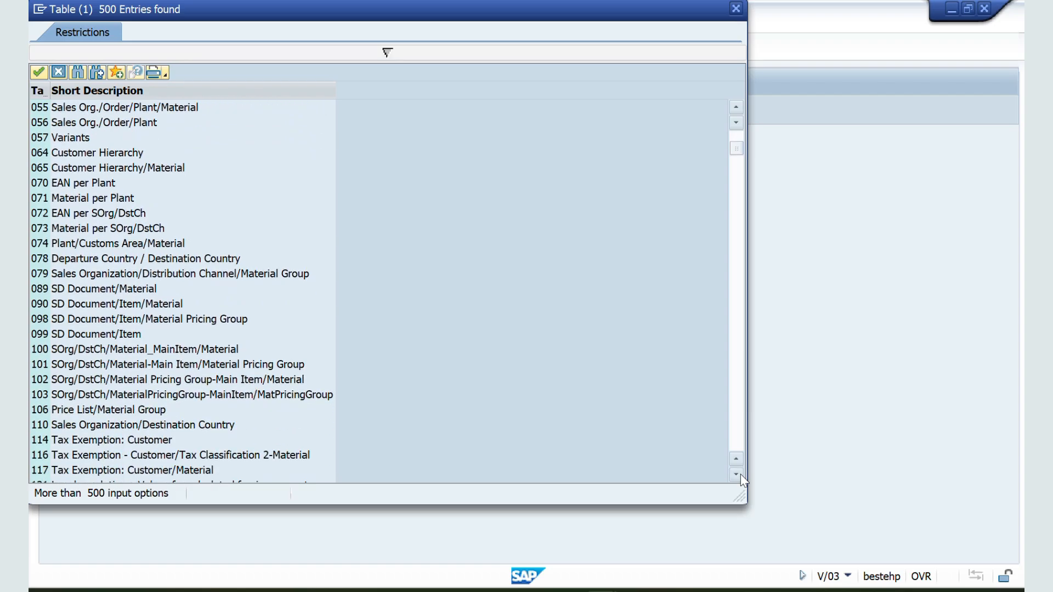
{"action": "left_click", "coordinate": [738, 475]}
{"action": "left_click", "coordinate": [738, 474]}
{"action": "left_click", "coordinate": [738, 474]}
{"action": "left_click", "coordinate": [737, 474]}
{"action": "left_click", "coordinate": [738, 474]}
{"action": "left_click", "coordinate": [737, 474]}
{"action": "left_click", "coordinate": [738, 475]}
{"action": "left_click", "coordinate": [738, 474]}
{"action": "left_click", "coordinate": [738, 475]}
{"action": "left_click", "coordinate": [738, 475]}
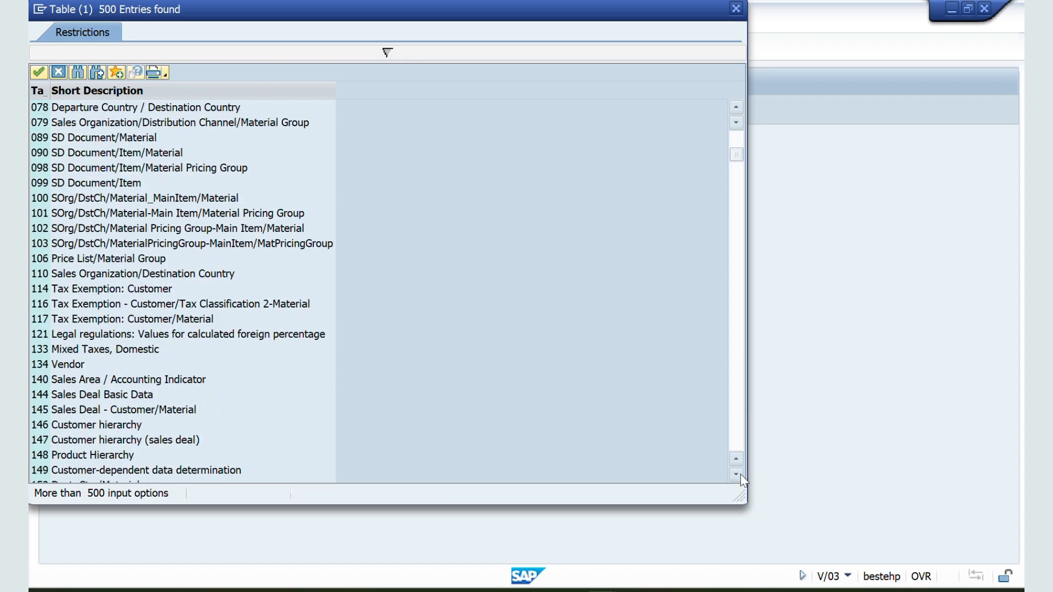
{"action": "left_click", "coordinate": [738, 474]}
{"action": "left_click", "coordinate": [738, 474]}
{"action": "left_click", "coordinate": [738, 474]}
{"action": "left_click", "coordinate": [737, 475]}
{"action": "left_click", "coordinate": [738, 475]}
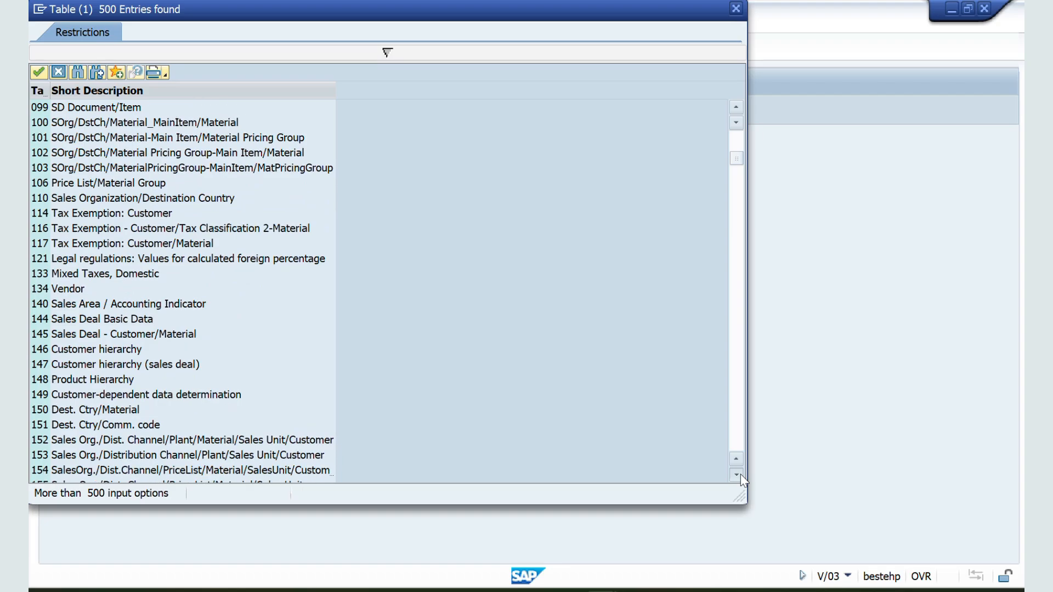
{"action": "left_click", "coordinate": [737, 475]}
{"action": "left_click", "coordinate": [737, 474]}
{"action": "left_click", "coordinate": [737, 474]}
{"action": "left_click", "coordinate": [738, 474]}
{"action": "left_click", "coordinate": [737, 475]}
{"action": "left_click", "coordinate": [738, 475]}
{"action": "left_click", "coordinate": [738, 474]}
{"action": "left_click", "coordinate": [738, 475]}
{"action": "left_click", "coordinate": [738, 474]}
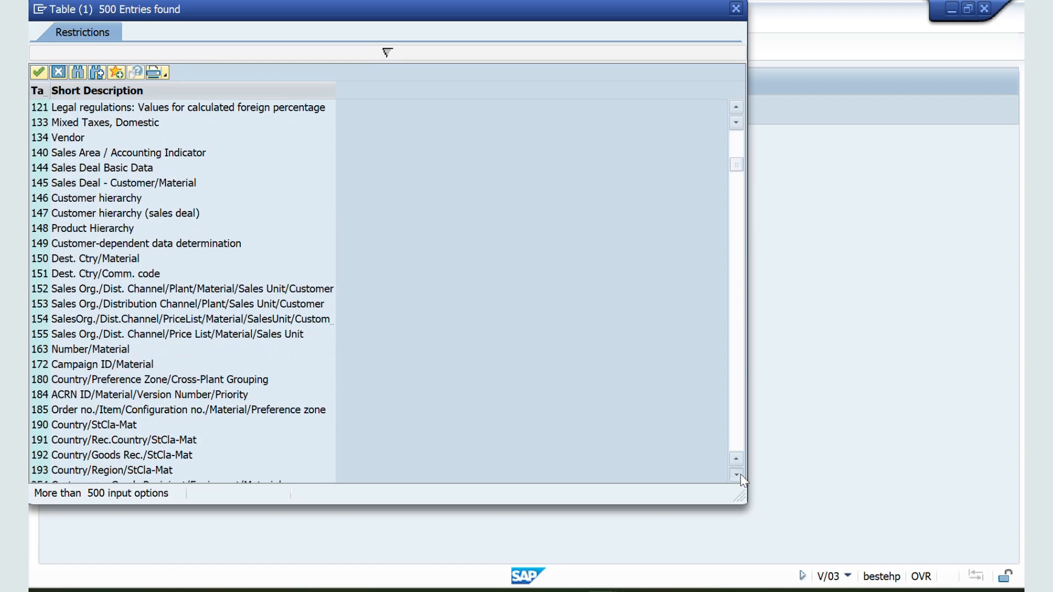
{"action": "left_click", "coordinate": [737, 475]}
{"action": "left_click", "coordinate": [738, 475]}
{"action": "left_click", "coordinate": [740, 475]}
{"action": "left_click", "coordinate": [740, 474]}
{"action": "left_click", "coordinate": [739, 475]}
{"action": "left_click", "coordinate": [740, 475]}
{"action": "left_click", "coordinate": [740, 475]}
{"action": "left_click", "coordinate": [740, 474]}
{"action": "left_click", "coordinate": [740, 475]}
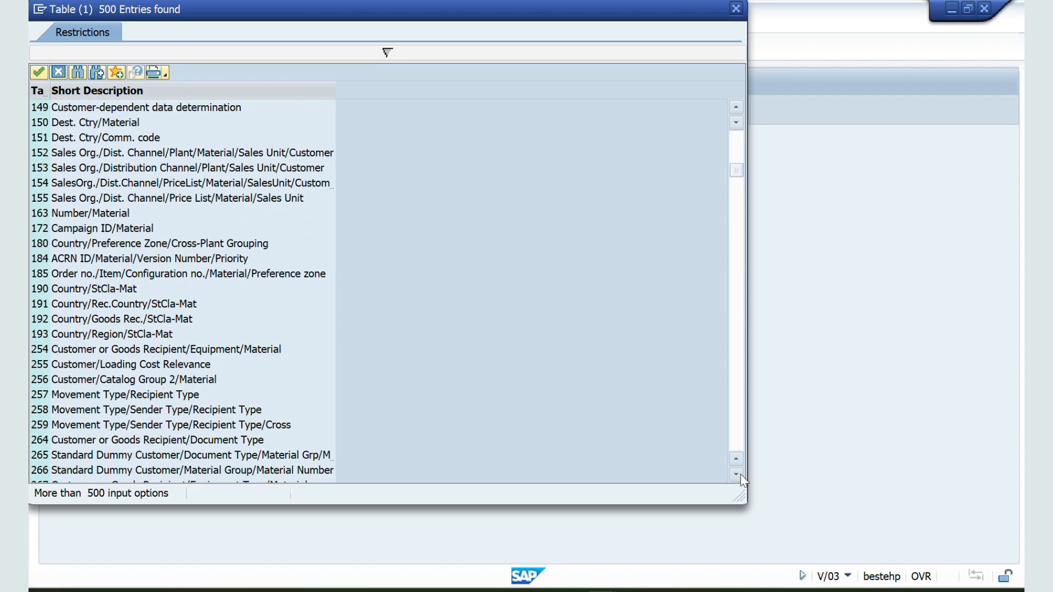
{"action": "left_click", "coordinate": [741, 474]}
{"action": "left_click", "coordinate": [740, 474]}
{"action": "left_click", "coordinate": [741, 474]}
{"action": "left_click", "coordinate": [740, 474]}
{"action": "left_click", "coordinate": [741, 474]}
{"action": "left_click", "coordinate": [740, 474]}
{"action": "left_click", "coordinate": [740, 474]}
{"action": "left_click", "coordinate": [741, 474]}
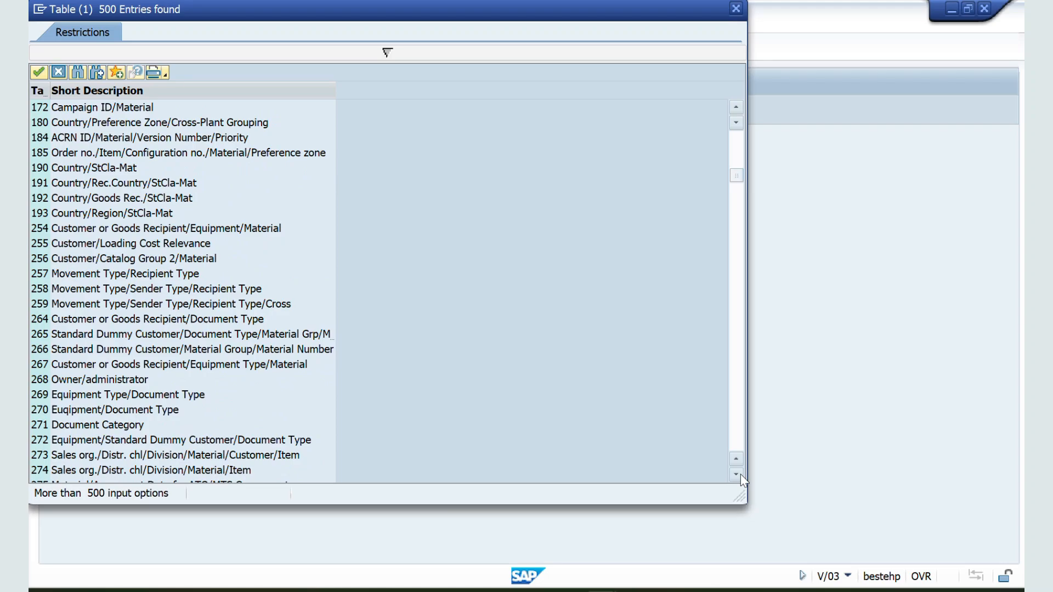
{"action": "left_click", "coordinate": [740, 474]}
{"action": "left_click", "coordinate": [740, 474]}
{"action": "left_click", "coordinate": [741, 474]}
{"action": "left_click", "coordinate": [740, 474]}
{"action": "left_click", "coordinate": [741, 474]}
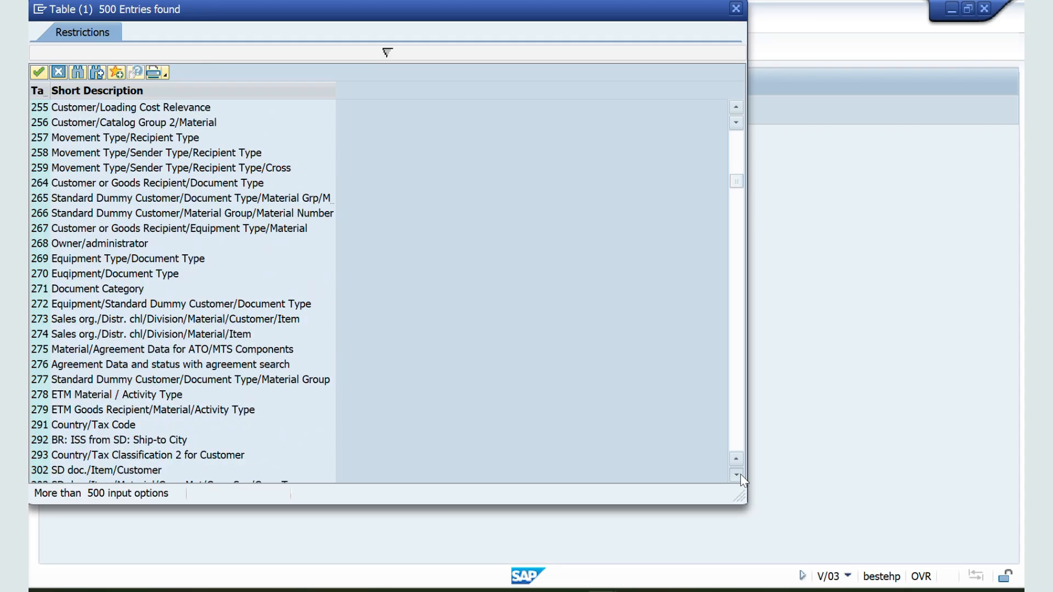
{"action": "left_click", "coordinate": [741, 474]}
{"action": "left_click", "coordinate": [741, 474]}
{"action": "left_click", "coordinate": [740, 474]}
{"action": "left_click", "coordinate": [740, 474]}
{"action": "left_click", "coordinate": [741, 474]}
{"action": "left_click", "coordinate": [741, 474]}
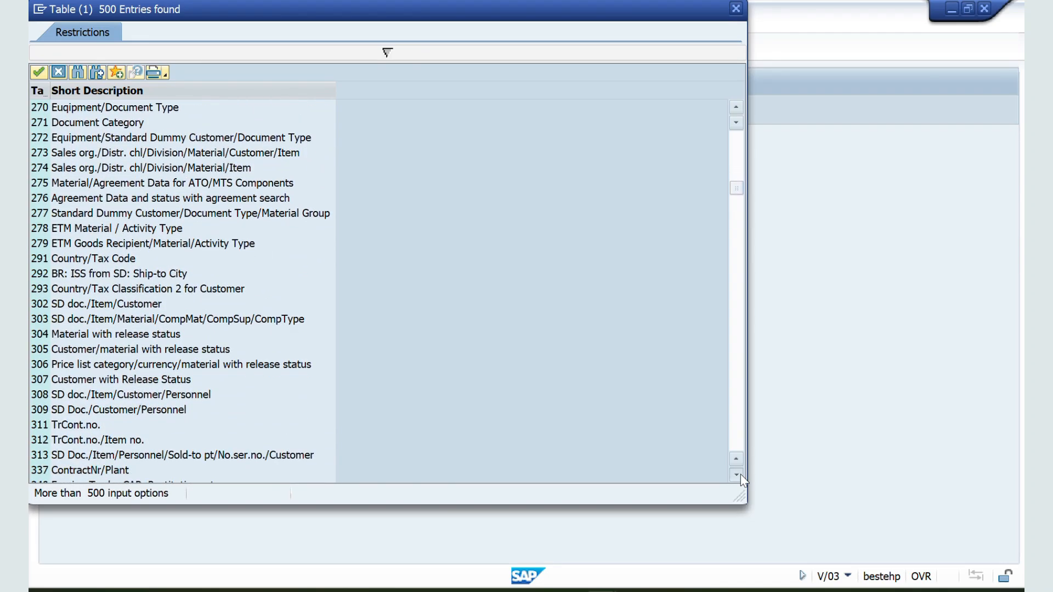
{"action": "left_click", "coordinate": [740, 474]}
{"action": "left_click", "coordinate": [740, 474]}
{"action": "left_click", "coordinate": [740, 474]}
{"action": "left_click", "coordinate": [741, 474]}
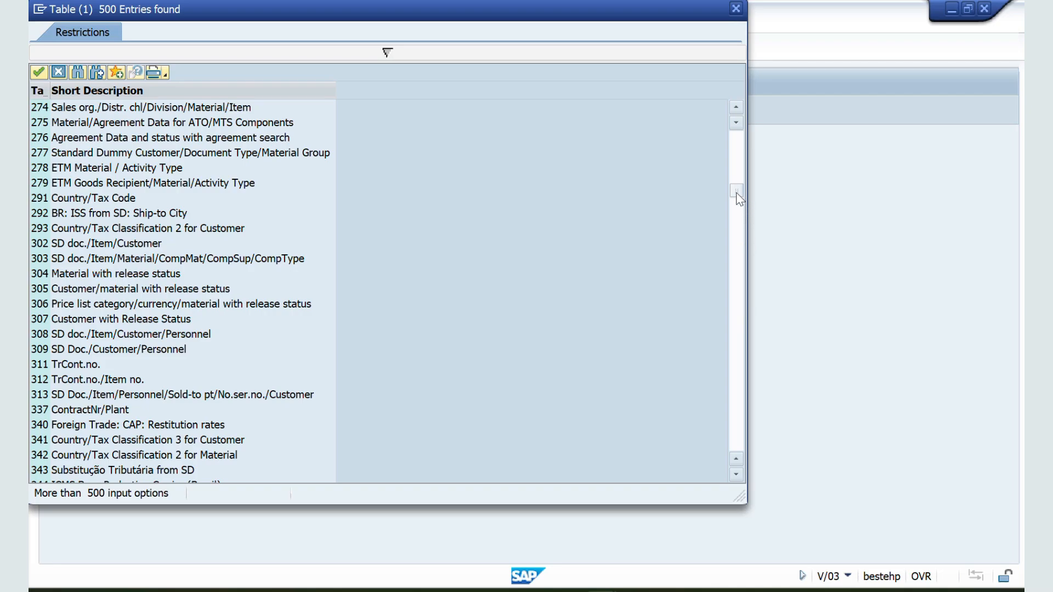
{"action": "left_click_drag", "start_coordinate": [737, 193], "coordinate": [730, 348]}
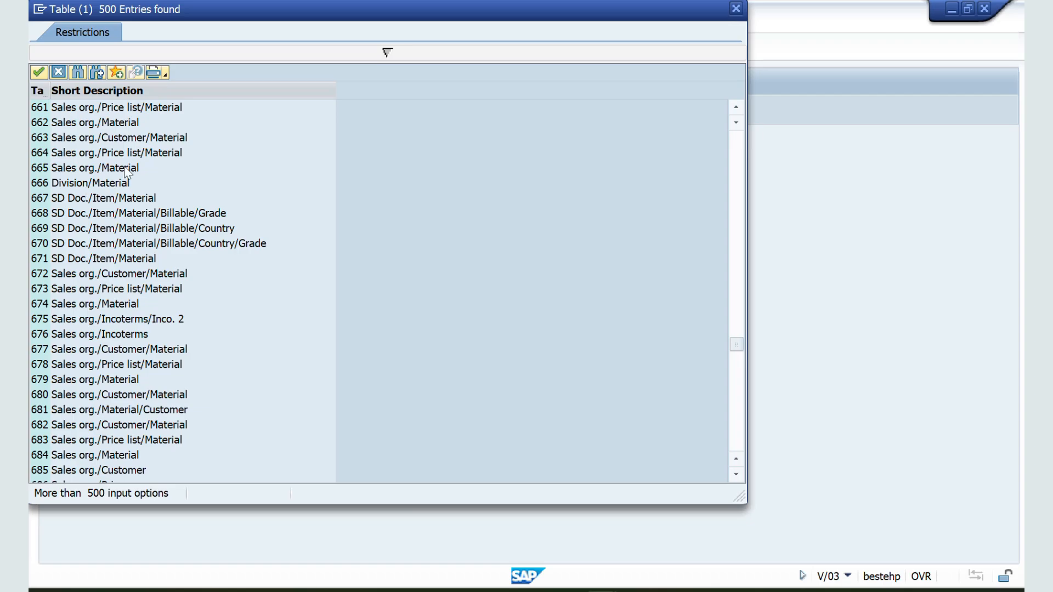
{"action": "left_click", "coordinate": [736, 106]}
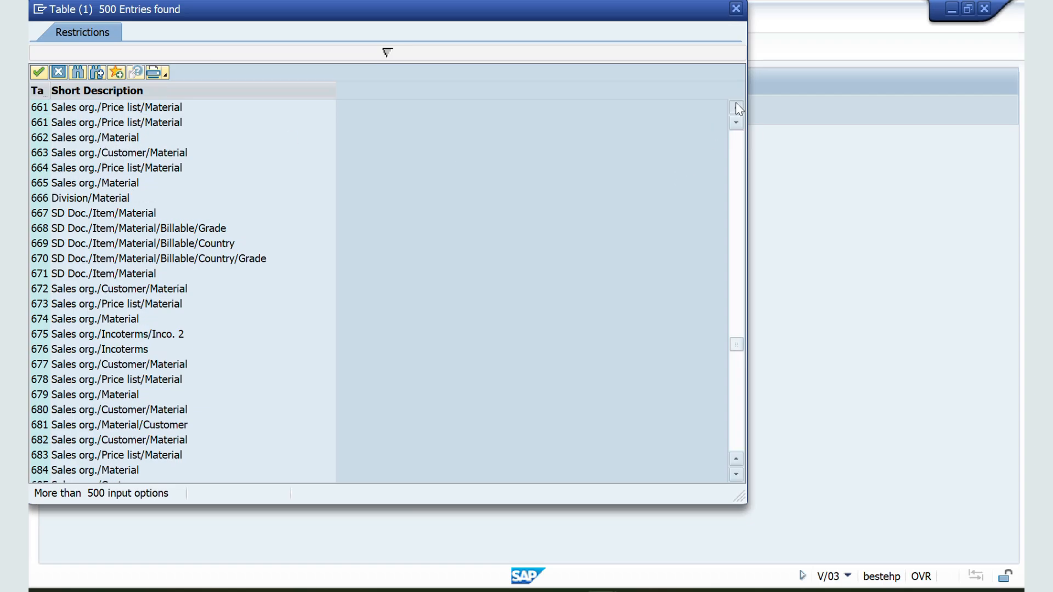
{"action": "left_click", "coordinate": [735, 105]}
{"action": "left_click", "coordinate": [736, 105]}
{"action": "left_click", "coordinate": [736, 105]}
{"action": "left_click", "coordinate": [735, 106]}
{"action": "left_click", "coordinate": [735, 105]}
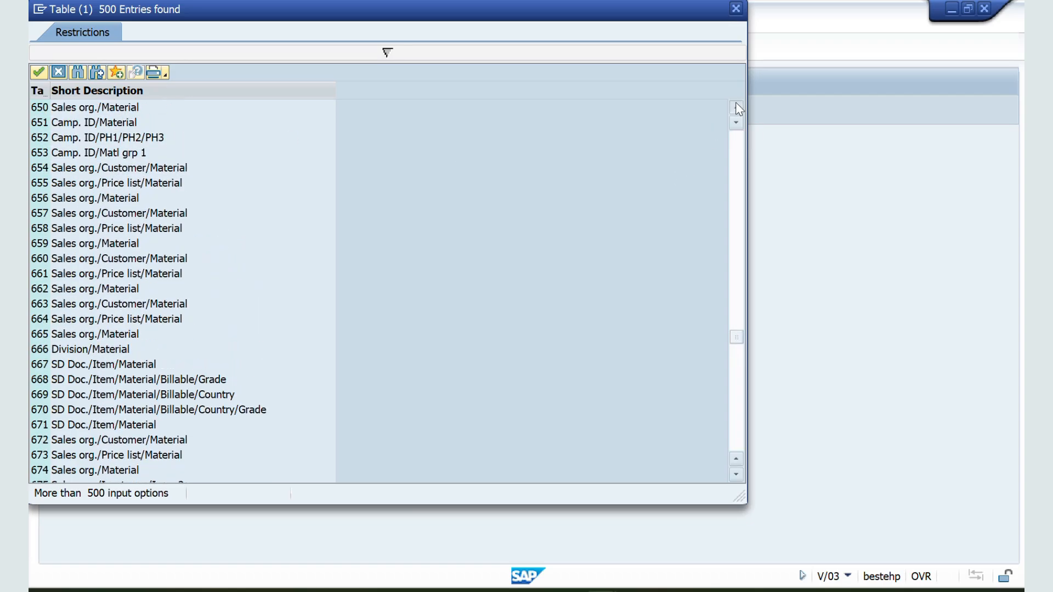
{"action": "left_click", "coordinate": [736, 106]}
{"action": "left_click", "coordinate": [736, 105]}
{"action": "left_click", "coordinate": [736, 105]}
{"action": "left_click", "coordinate": [735, 105]}
{"action": "left_click", "coordinate": [736, 105]}
{"action": "left_click", "coordinate": [735, 106]}
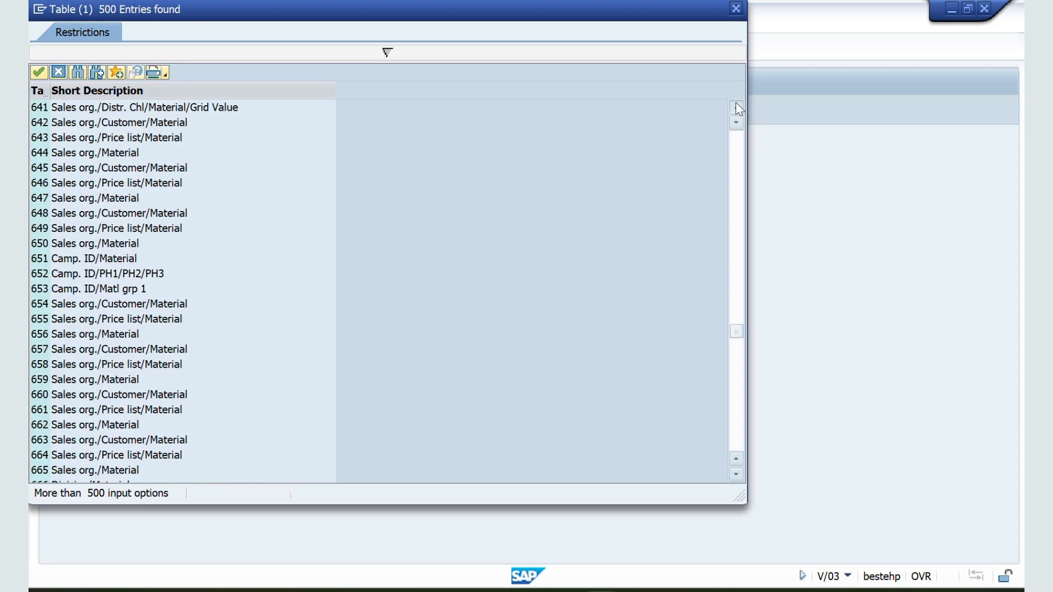
{"action": "left_click", "coordinate": [736, 105]}
{"action": "left_click", "coordinate": [735, 106]}
{"action": "left_click", "coordinate": [735, 106]}
{"action": "left_click", "coordinate": [735, 106]}
{"action": "left_click", "coordinate": [735, 105]}
{"action": "left_click", "coordinate": [735, 105]}
{"action": "left_click", "coordinate": [735, 105]}
{"action": "left_click", "coordinate": [735, 105]}
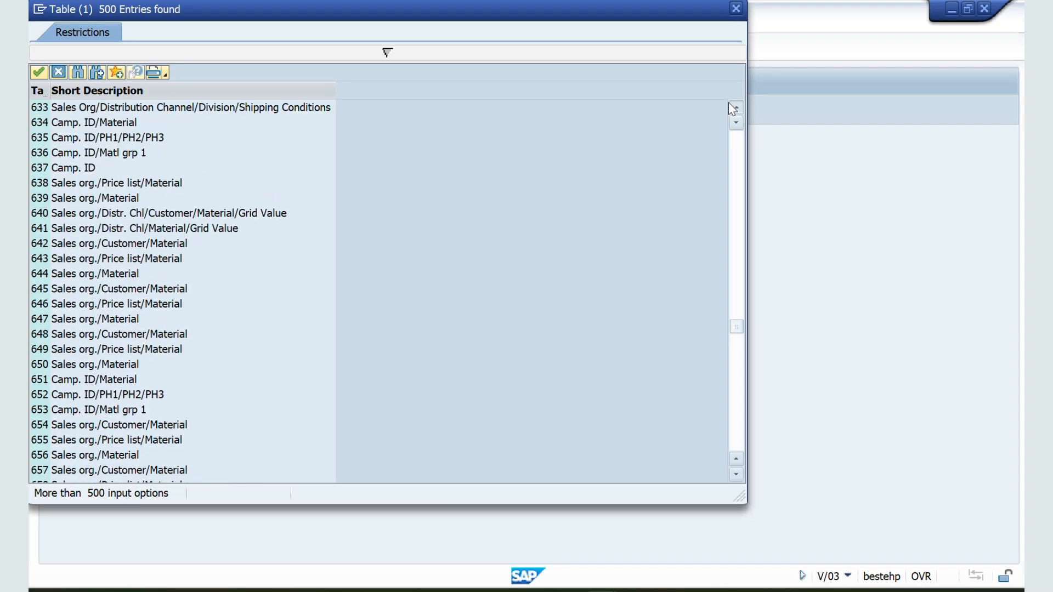
{"action": "left_click", "coordinate": [735, 106]}
{"action": "left_click", "coordinate": [738, 8]}
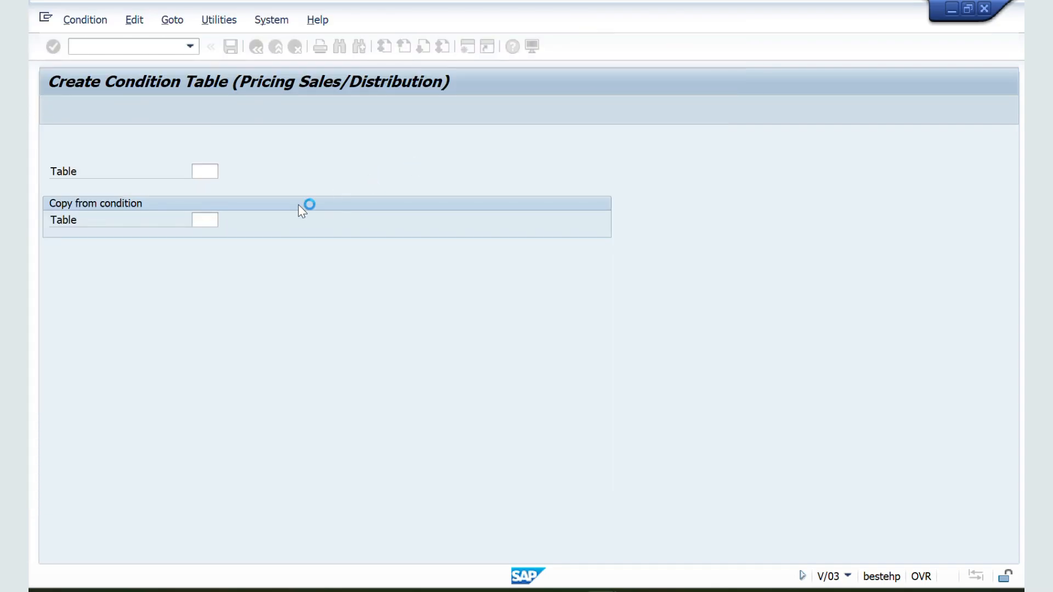
Open the field overview without a table number and add Sales Organization from the field catalog to the selected fields
{"action": "key", "text": "Return"}
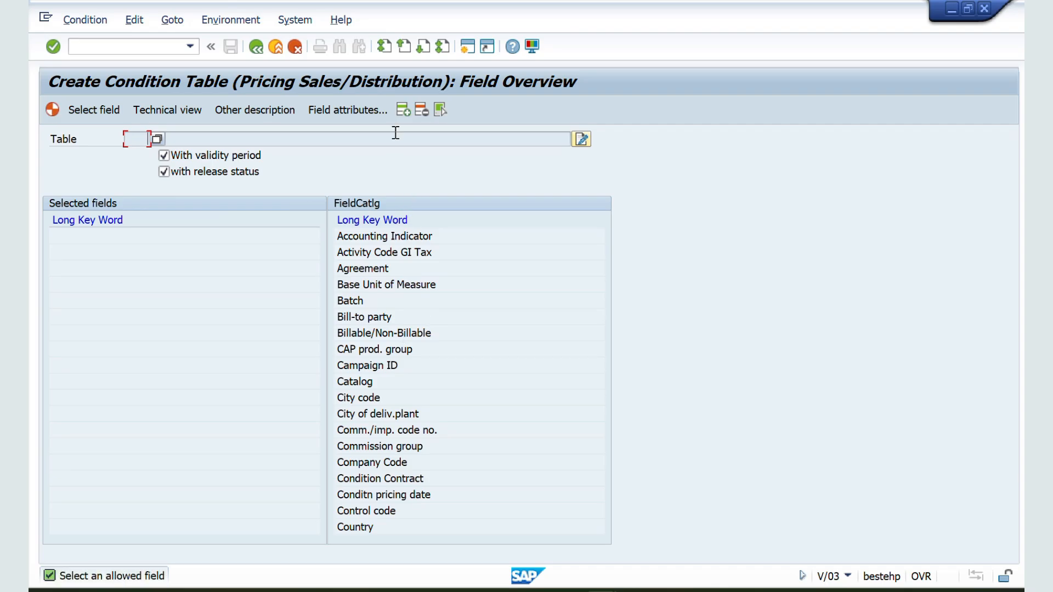
{"action": "left_click", "coordinate": [424, 48]}
{"action": "left_click", "coordinate": [423, 49]}
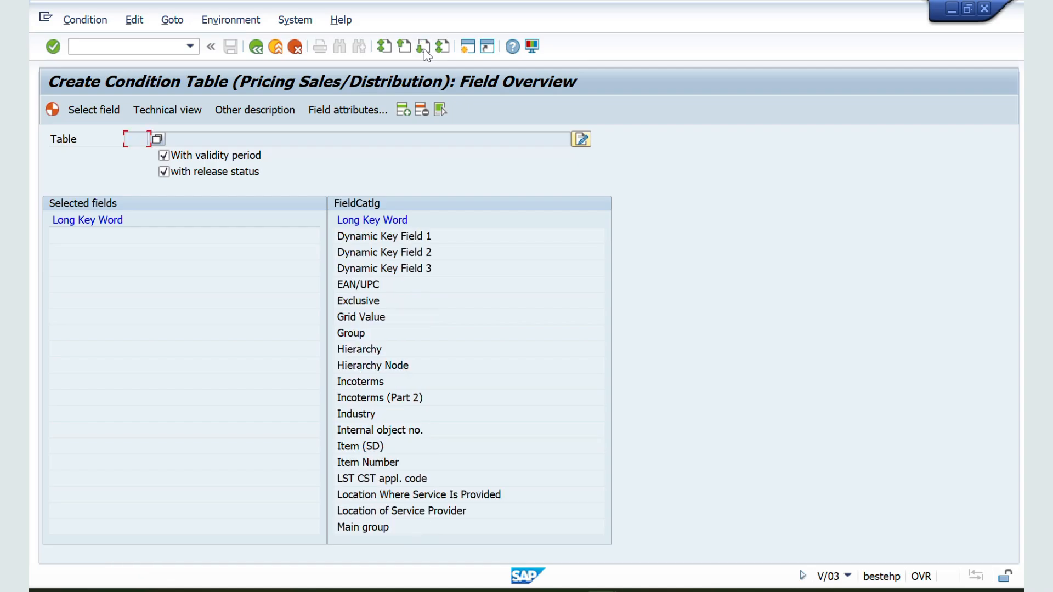
{"action": "left_click", "coordinate": [423, 48]}
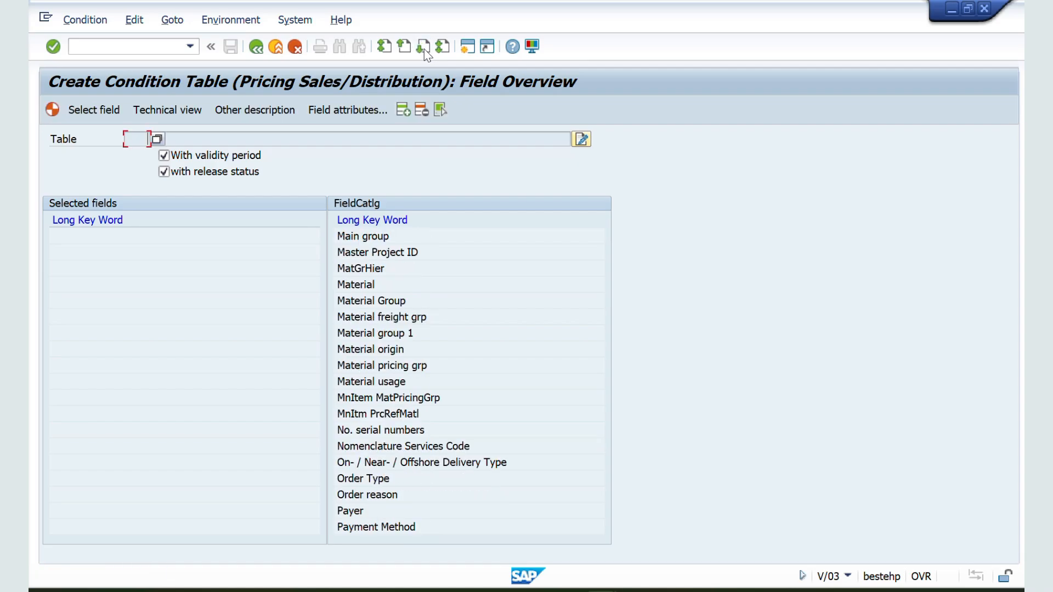
{"action": "left_click", "coordinate": [423, 48]}
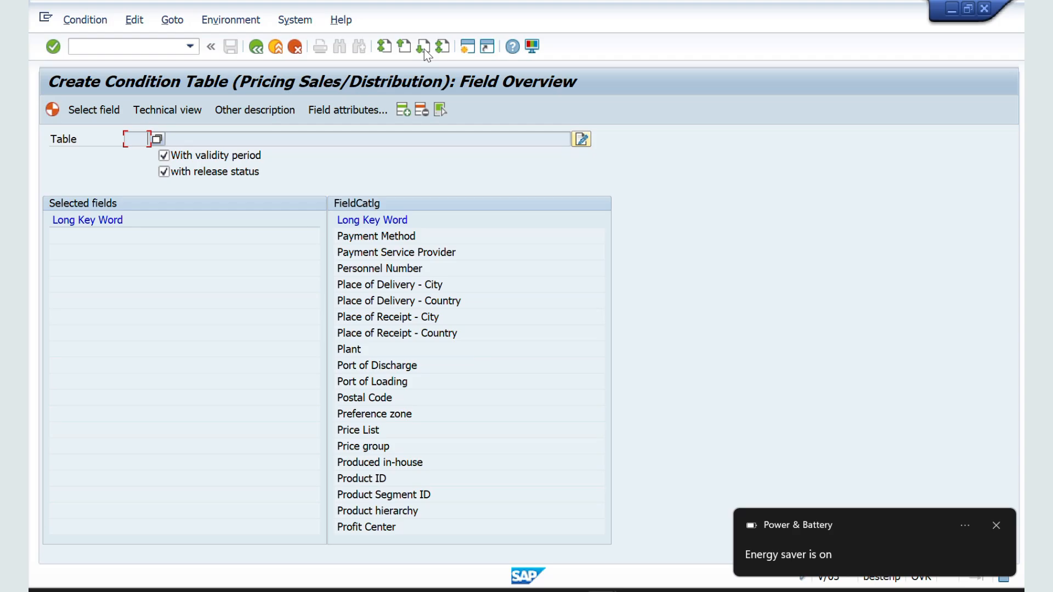
{"action": "left_click", "coordinate": [424, 49]}
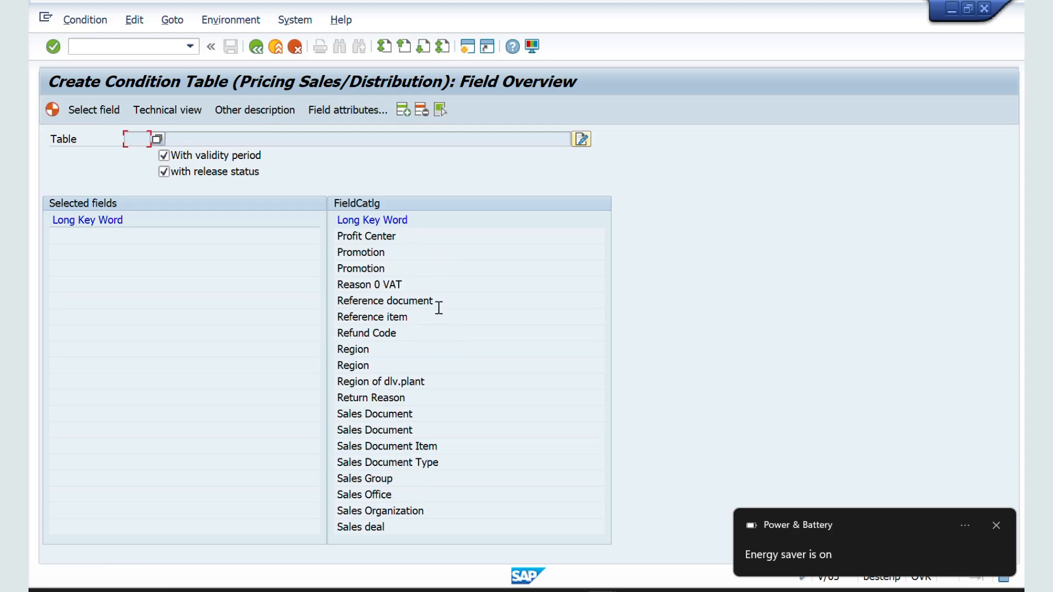
{"action": "double_click", "coordinate": [351, 516]}
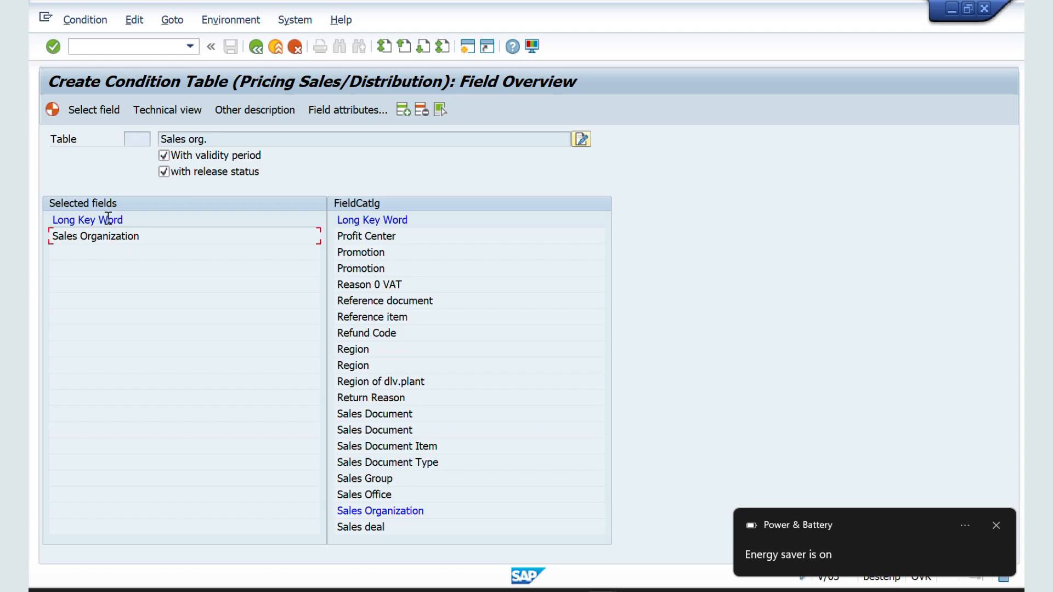
Try to generate the sales organization condition table, and return to the initial table creation screen
{"action": "left_click", "coordinate": [53, 109]}
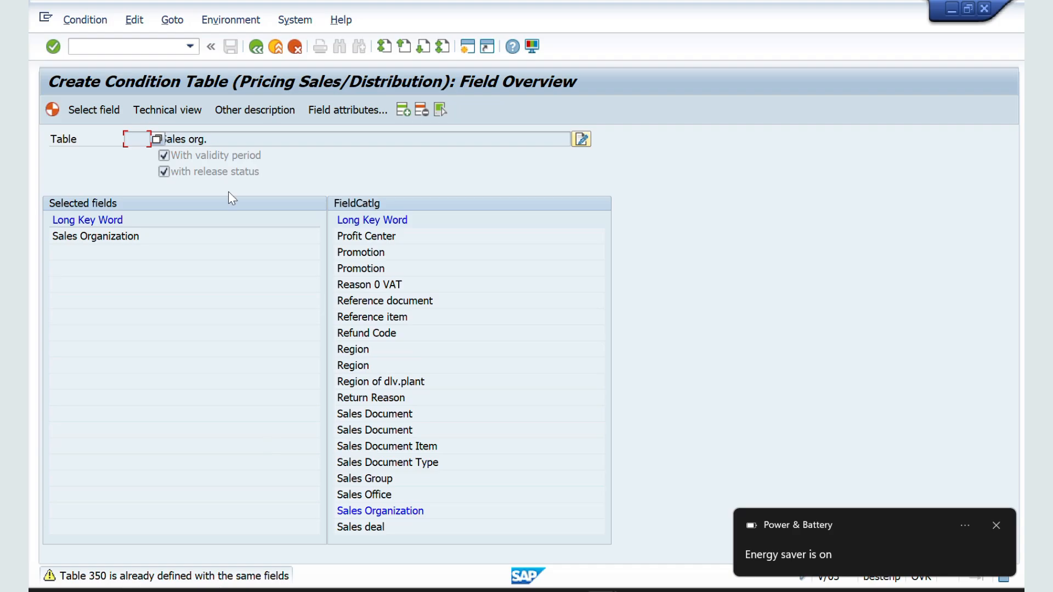
{"action": "left_click", "coordinate": [263, 47]}
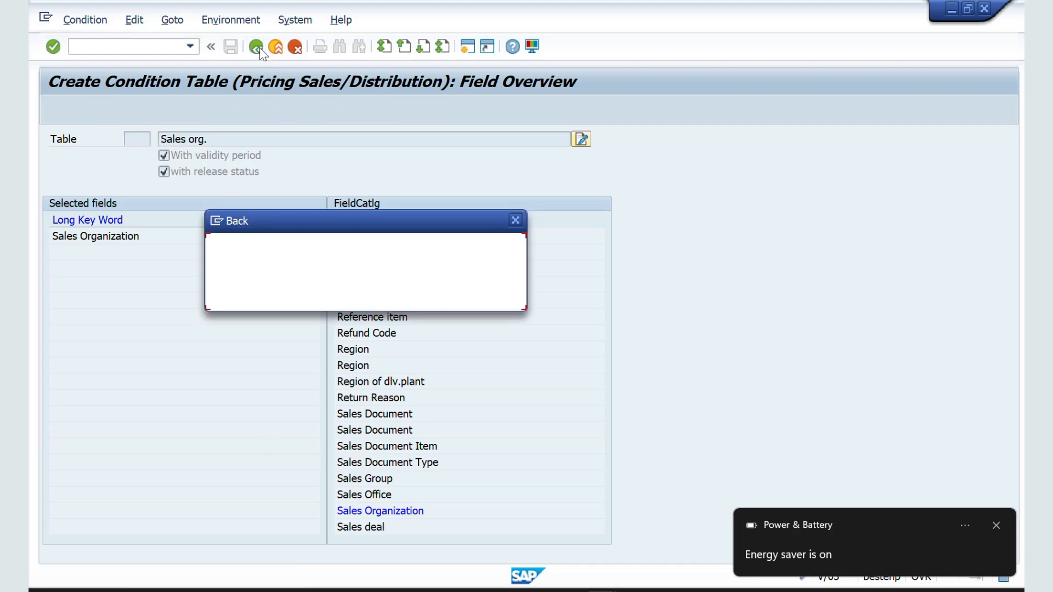
{"action": "left_click", "coordinate": [373, 297]}
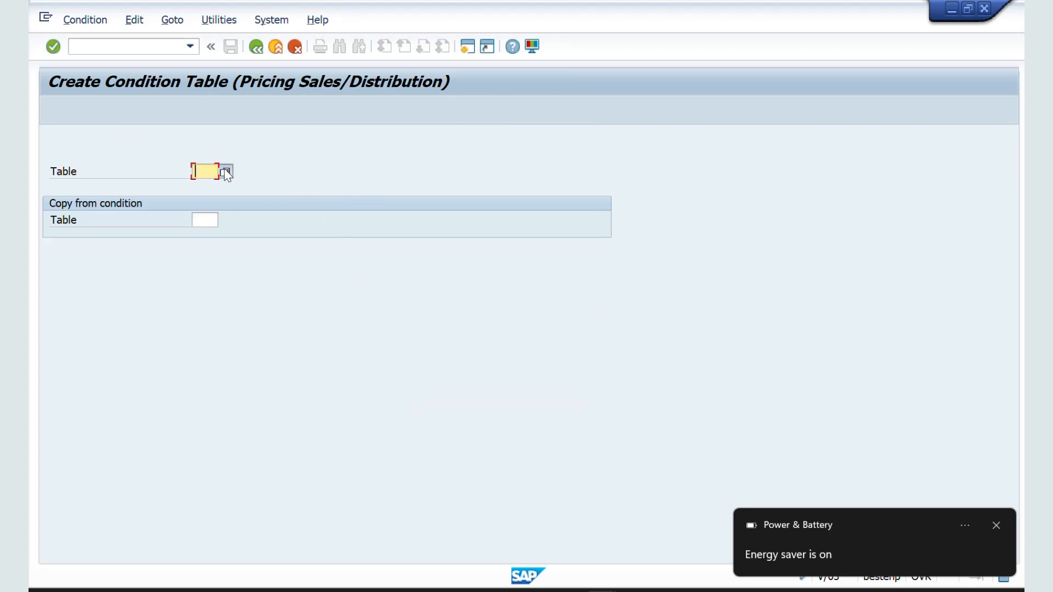
Look up the existing condition tables and choose table 350, Sales org., as the table number
{"action": "left_click", "coordinate": [228, 172]}
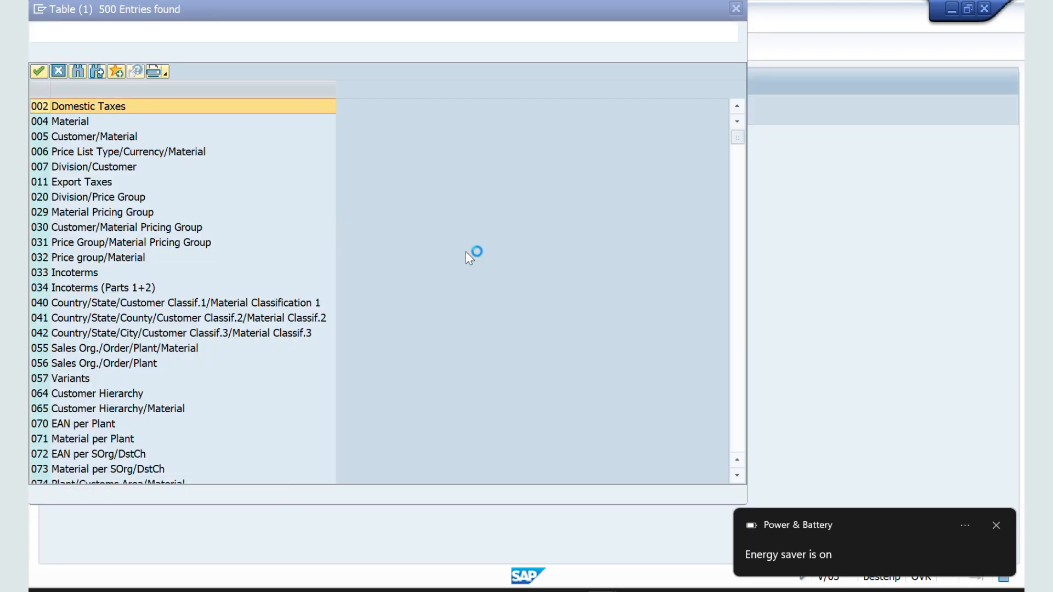
{"action": "left_click_drag", "start_coordinate": [736, 138], "coordinate": [737, 253]}
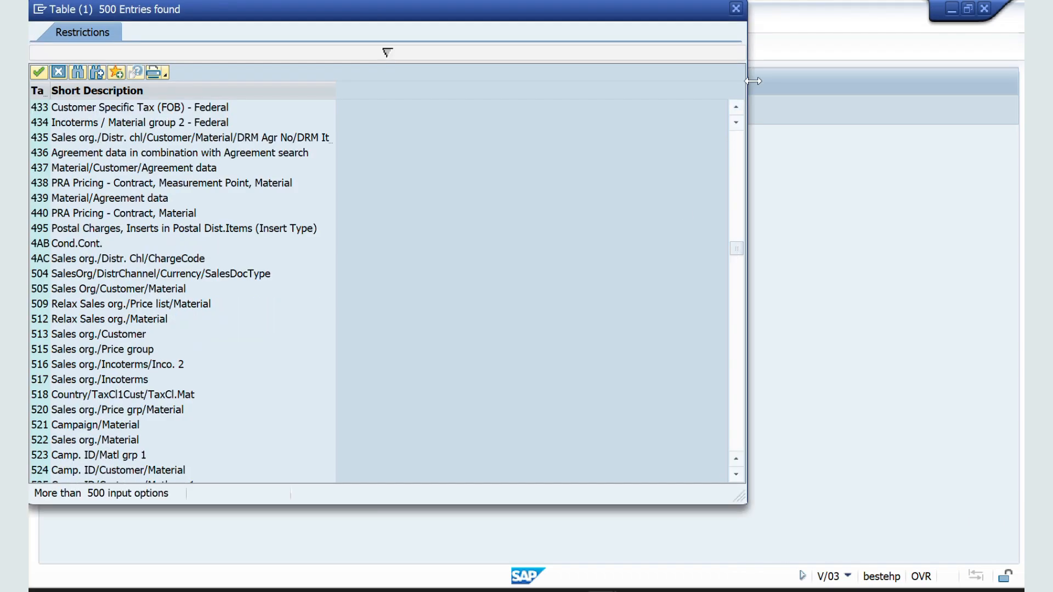
{"action": "left_click", "coordinate": [736, 107]}
{"action": "left_click_drag", "start_coordinate": [737, 108], "coordinate": [736, 107]}
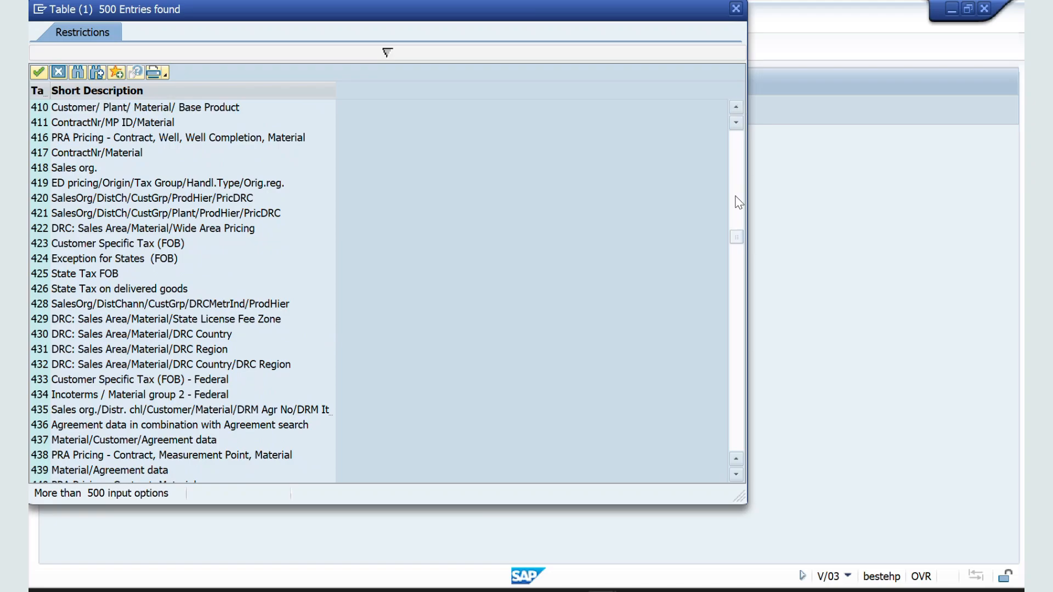
{"action": "left_click_drag", "start_coordinate": [738, 233], "coordinate": [739, 208]}
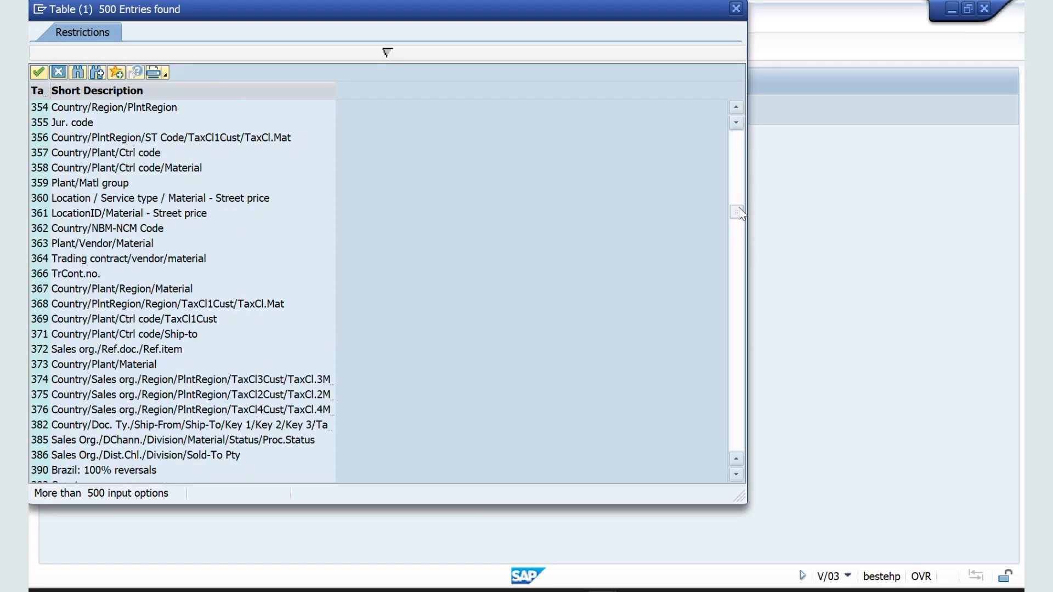
{"action": "left_click_drag", "start_coordinate": [732, 105], "coordinate": [733, 106]}
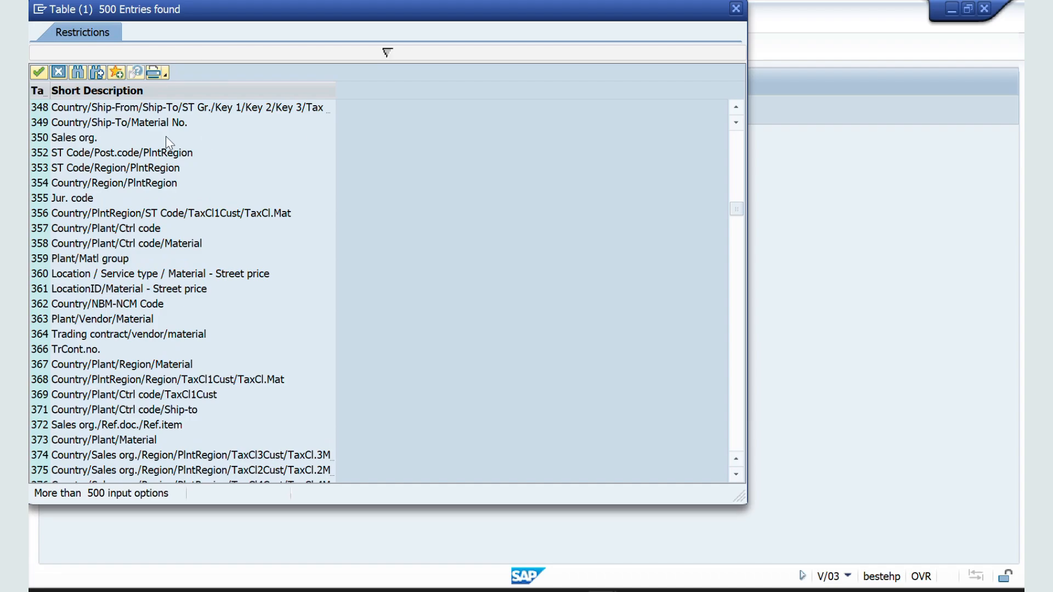
{"action": "double_click", "coordinate": [71, 137]}
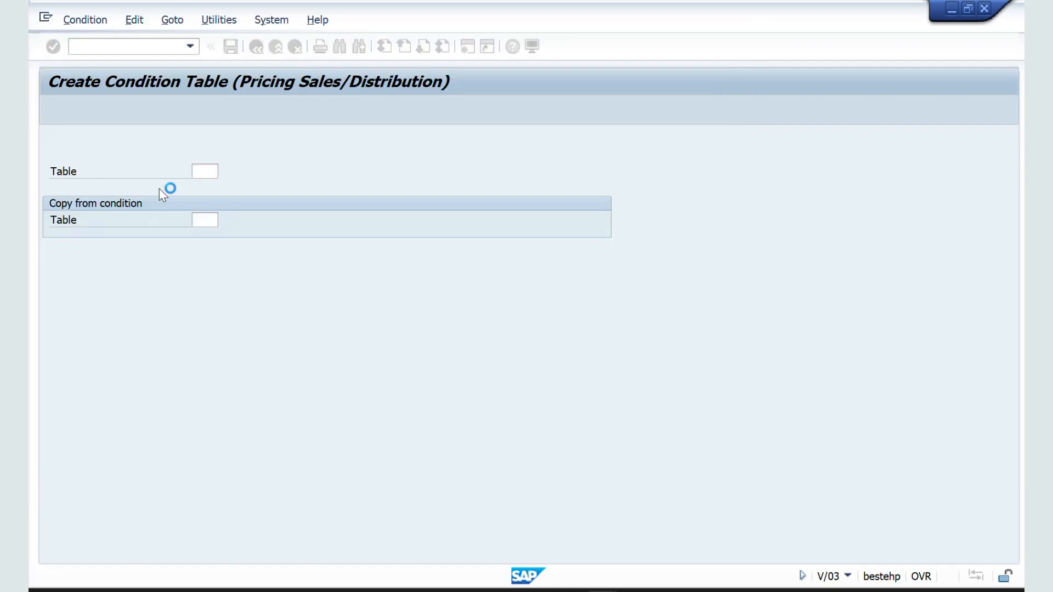
Switch to the Excel notes and enter A350 in cell E73 beside the Sales Organization table line
{"action": "key", "text": "alt+Tab"}
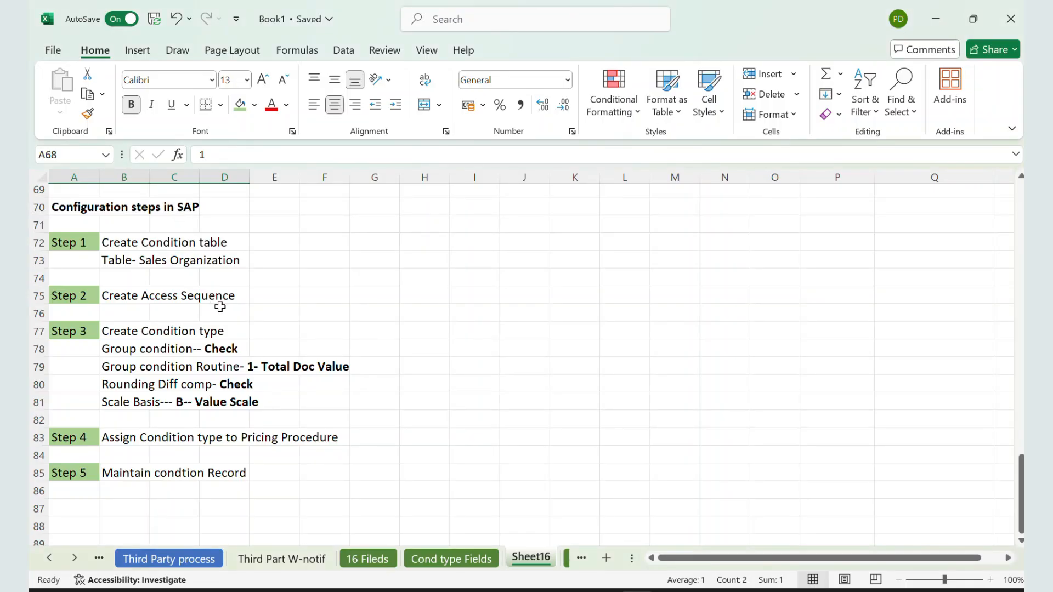
{"action": "left_click", "coordinate": [271, 259]}
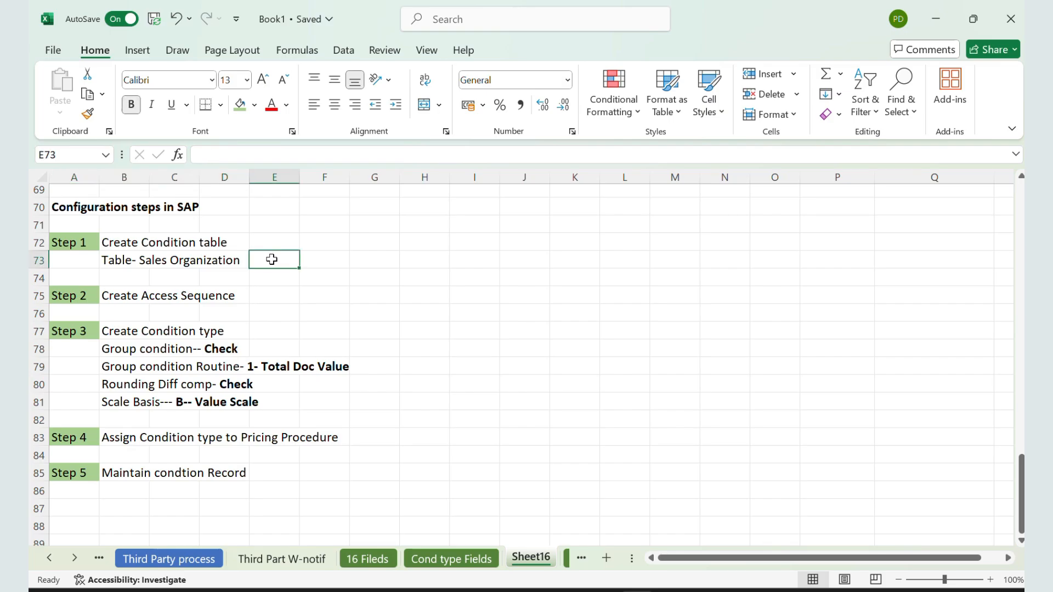
{"action": "type", "text": "A350"}
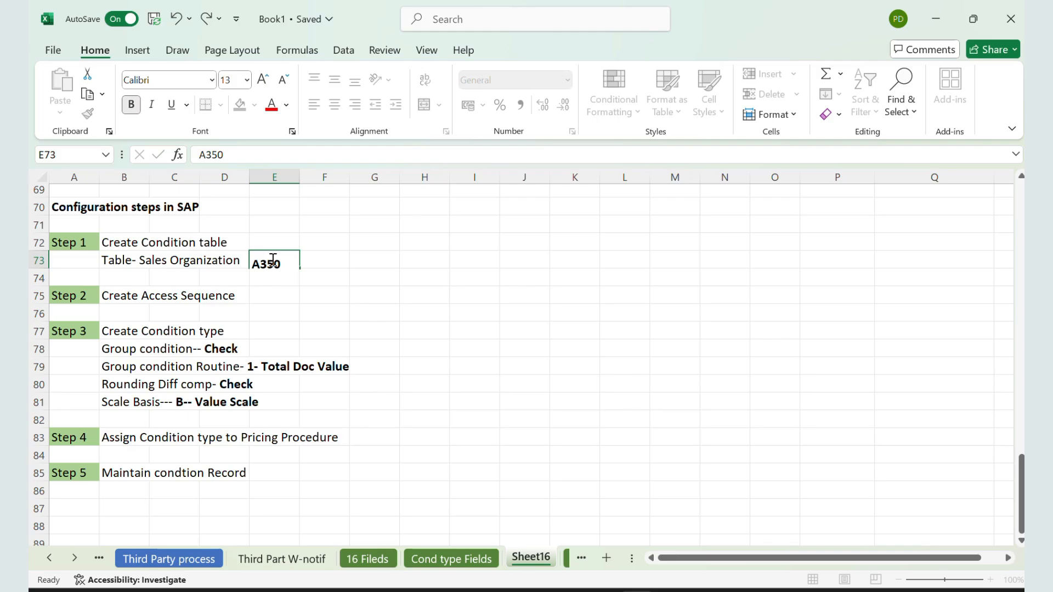
{"action": "key", "text": "Return"}
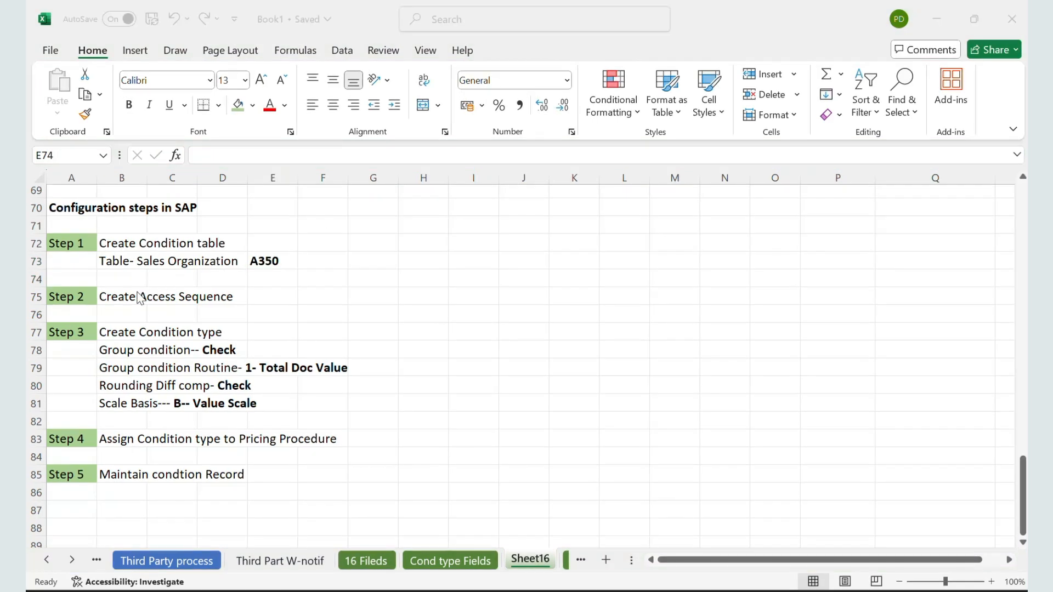
{"action": "left_click", "coordinate": [259, 298]}
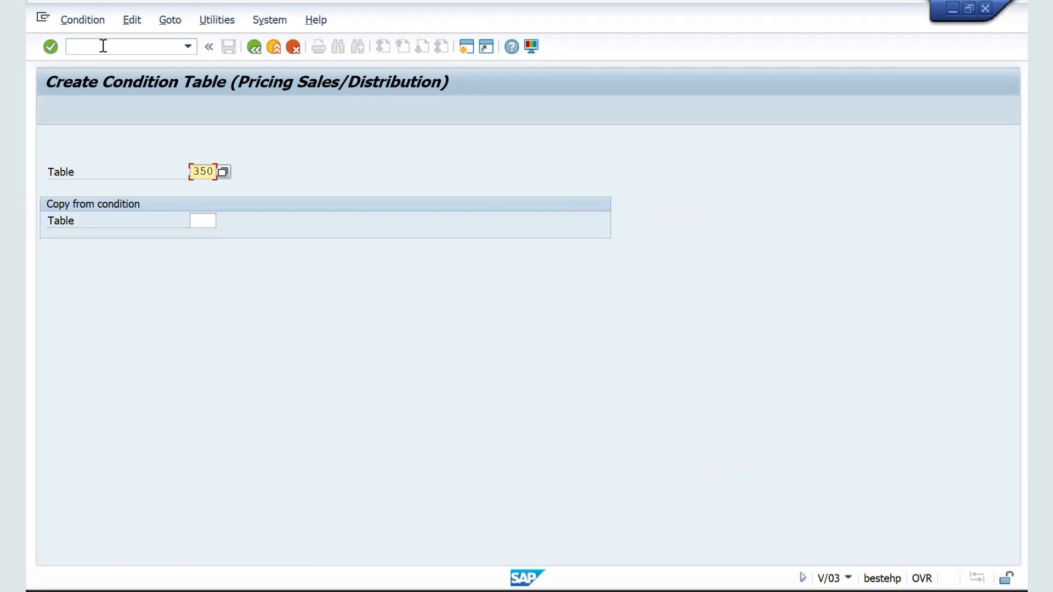
In SAP, start transaction V/07 for maintaining access sequences and accept the cross-client caution
{"action": "left_click", "coordinate": [103, 46]}
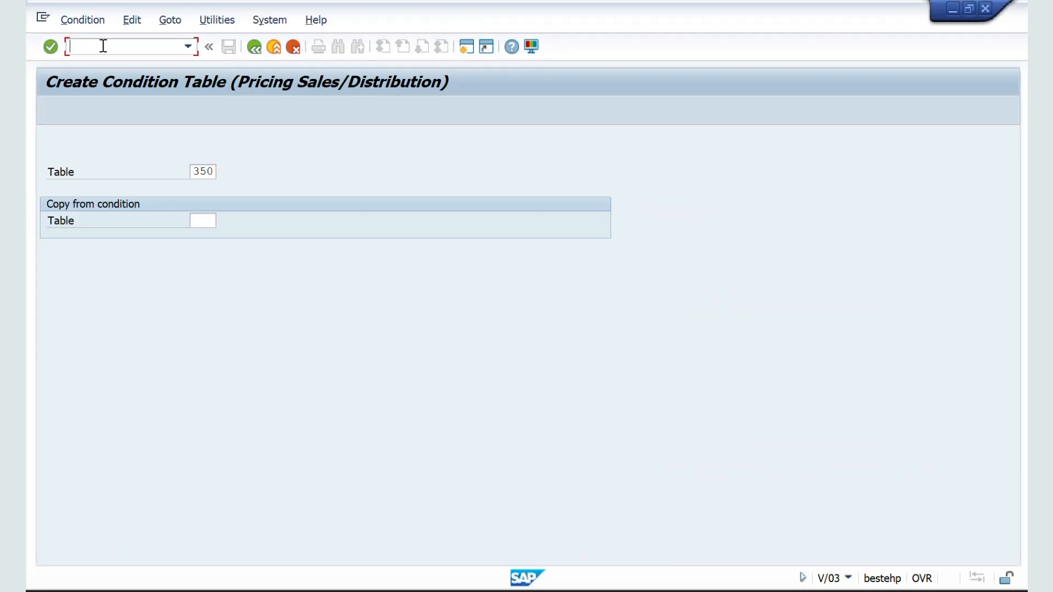
{"action": "type", "text": "/NV/05"}
{"action": "key", "text": "Return"}
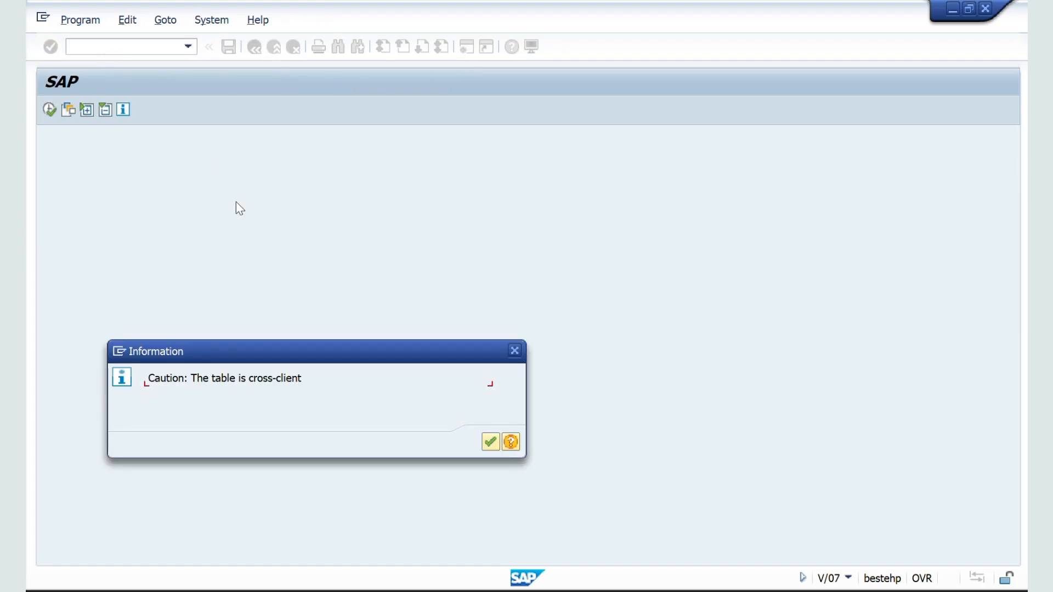
{"action": "key", "text": "Return"}
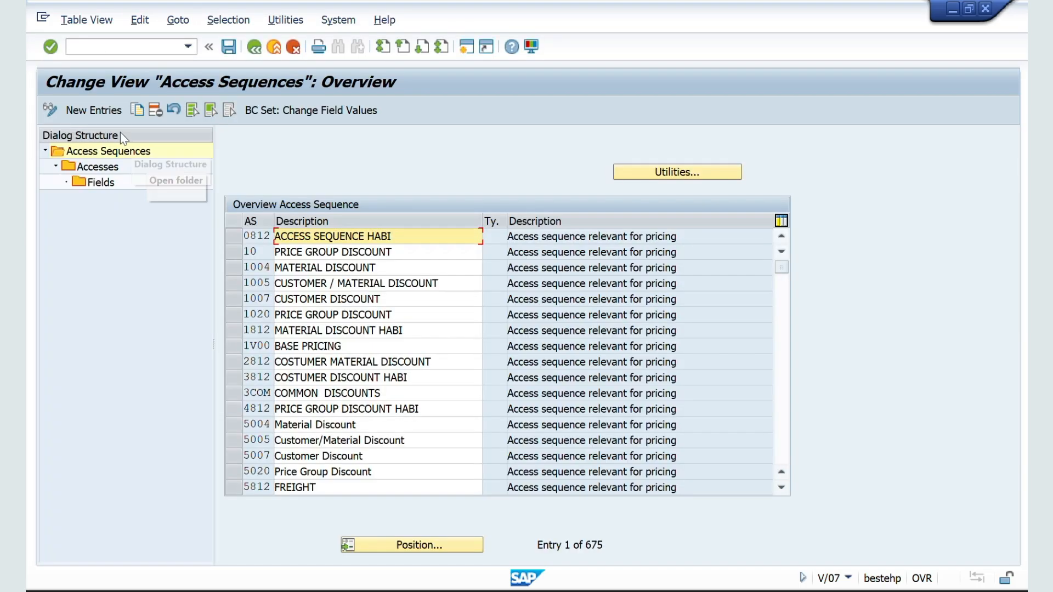
Create a new access sequence ZZGC with the description "Group Condition- TDV"
{"action": "left_click", "coordinate": [101, 112]}
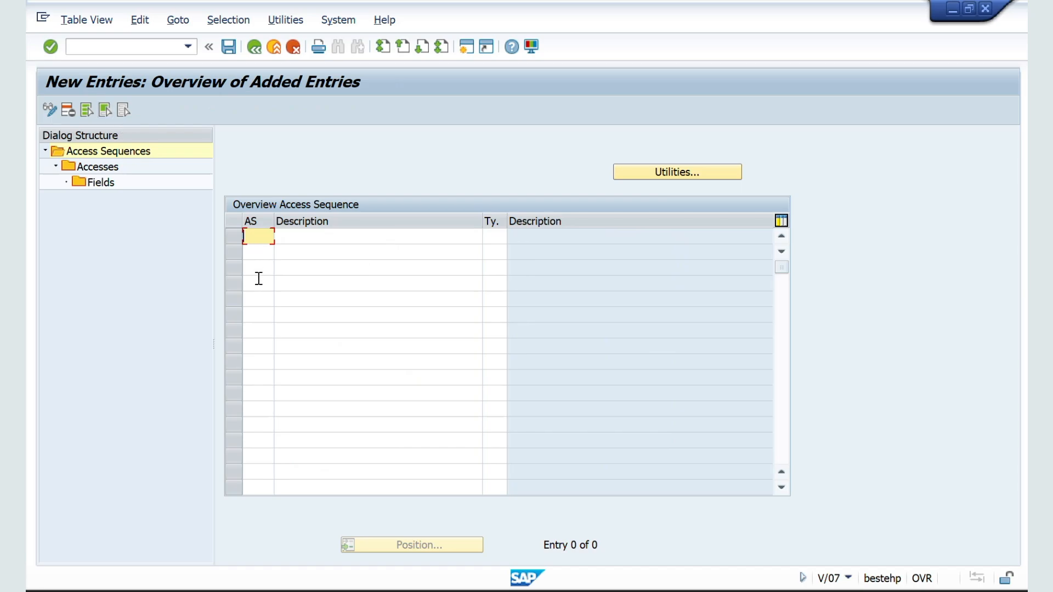
{"action": "type", "text": "ZZGC"}
{"action": "key", "text": "Tab"}
{"action": "type", "text": "Grou"}
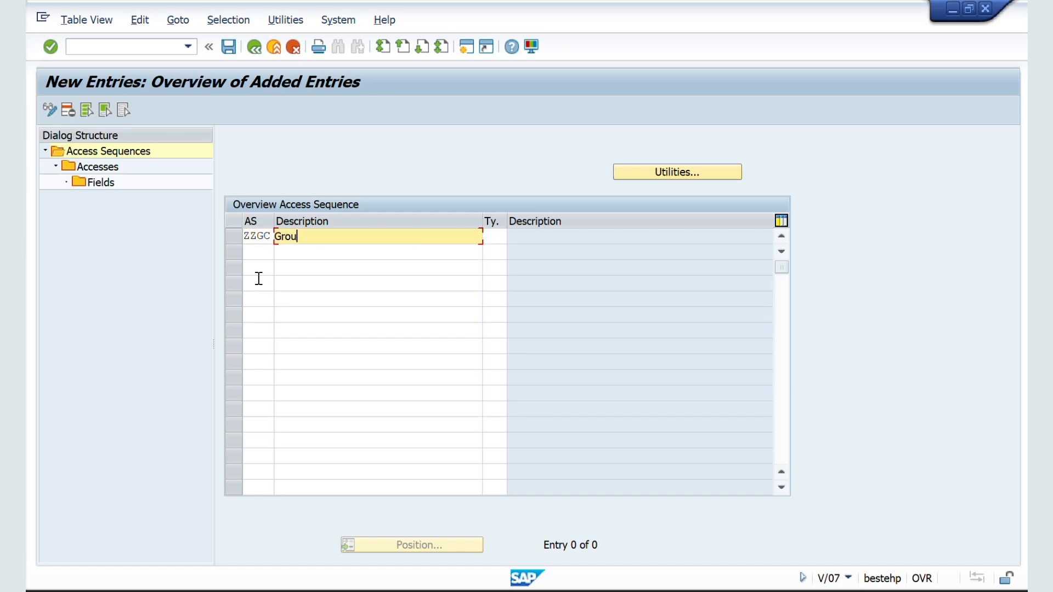
{"action": "type", "text": "p Condition- TDV"}
{"action": "key", "text": "Return"}
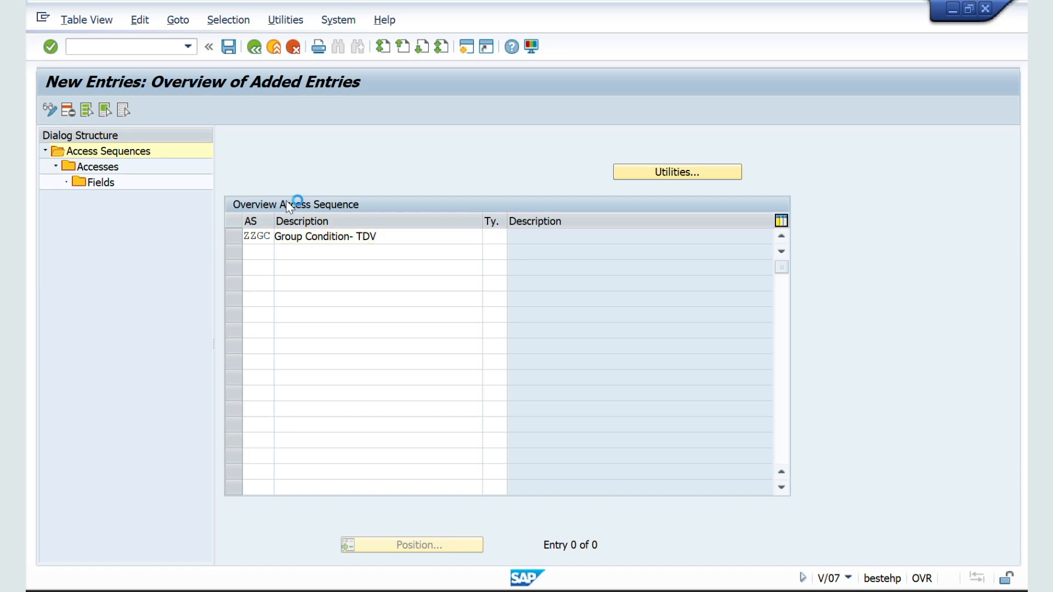
Add access number 10 with condition table 350 to access sequence ZZGC
{"action": "left_click", "coordinate": [234, 236]}
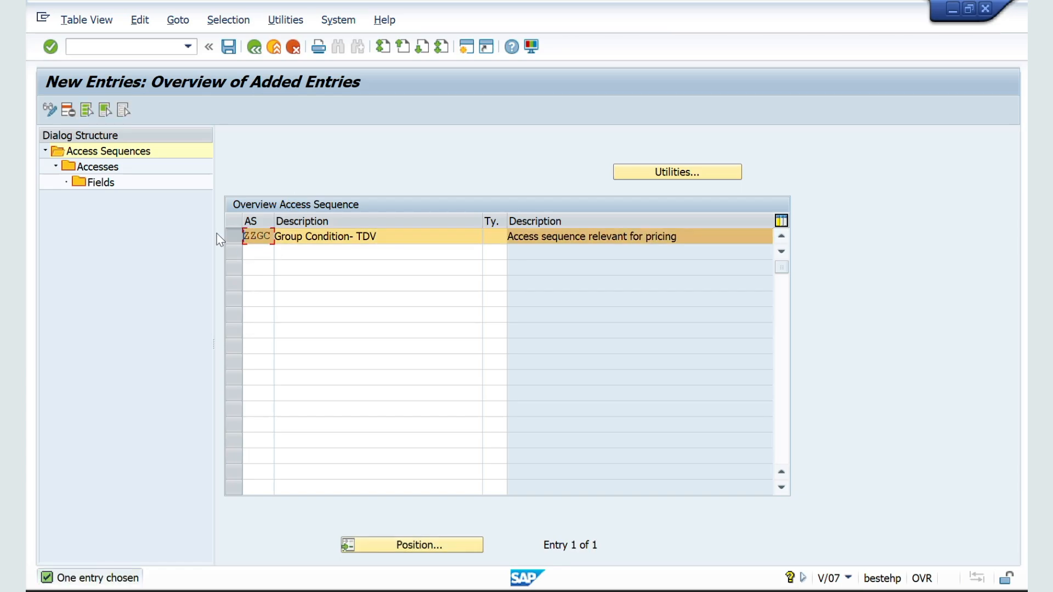
{"action": "double_click", "coordinate": [98, 167]}
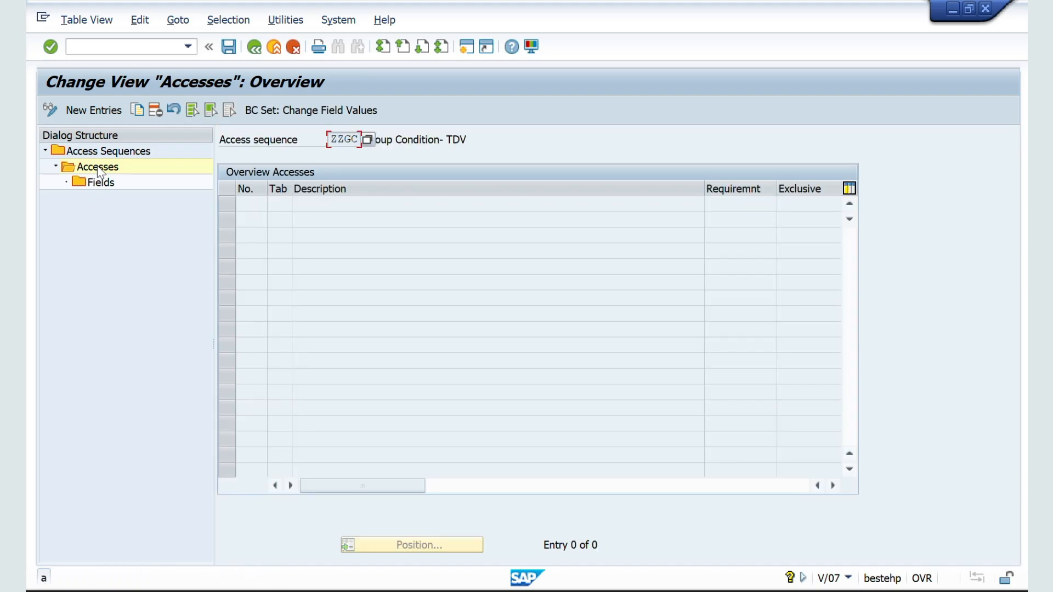
{"action": "key", "text": "F5"}
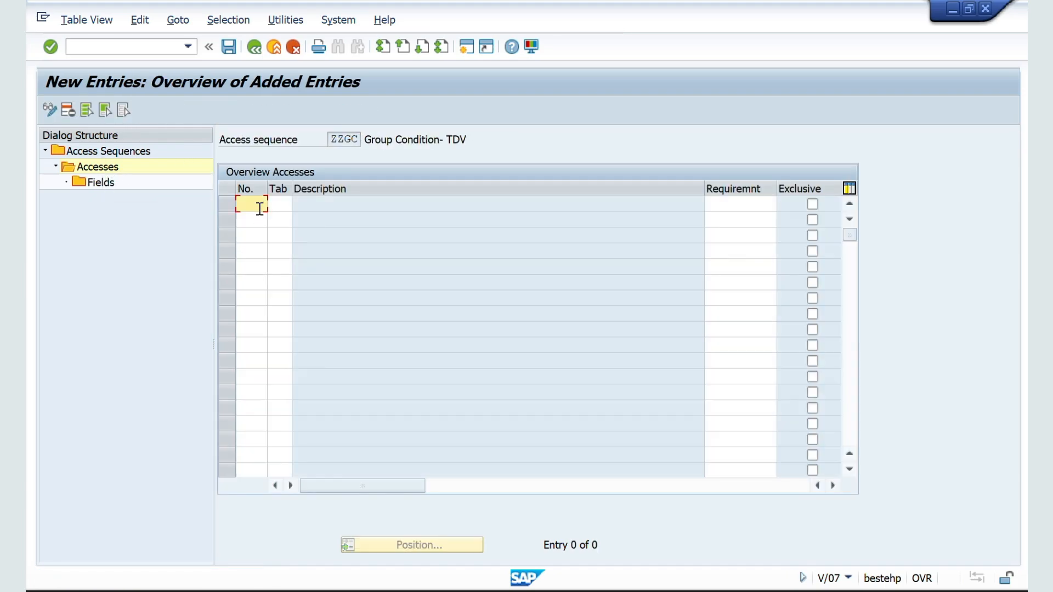
{"action": "type", "text": "10"}
{"action": "key", "text": "Tab"}
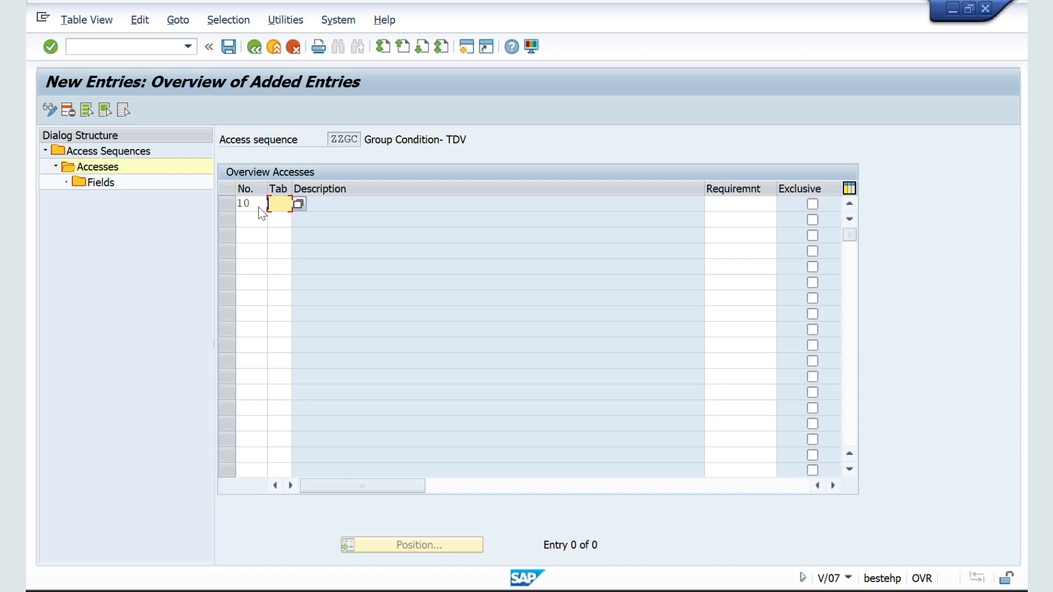
{"action": "type", "text": "350"}
{"action": "key", "text": "Return"}
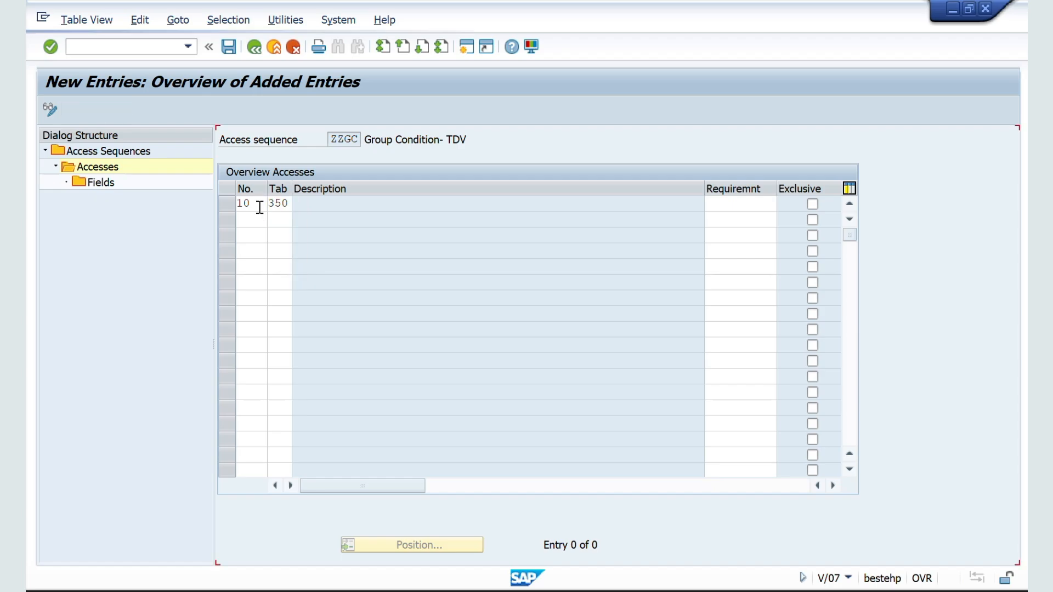
{"action": "left_click", "coordinate": [351, 207]}
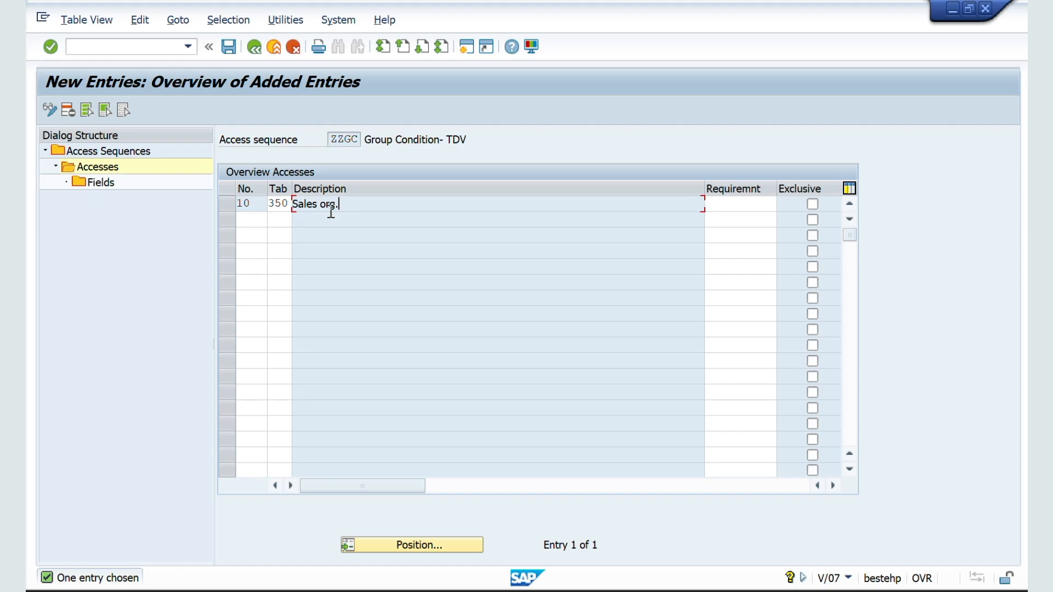
Open the fields of access 10 to make the field assignment, and return to the accesses overview
{"action": "left_click", "coordinate": [230, 204]}
{"action": "double_click", "coordinate": [97, 186]}
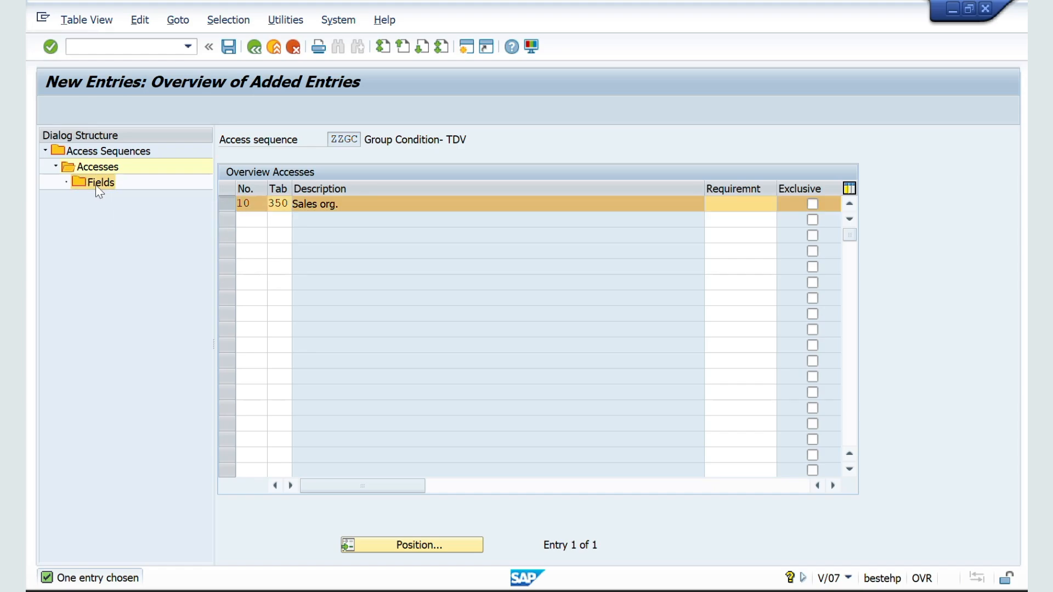
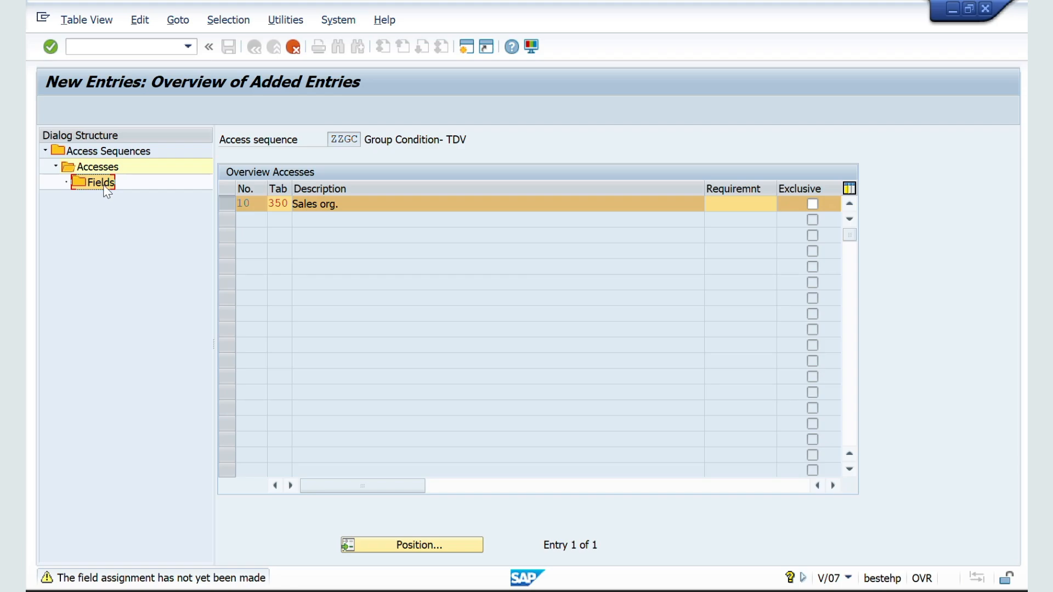
{"action": "double_click", "coordinate": [101, 186]}
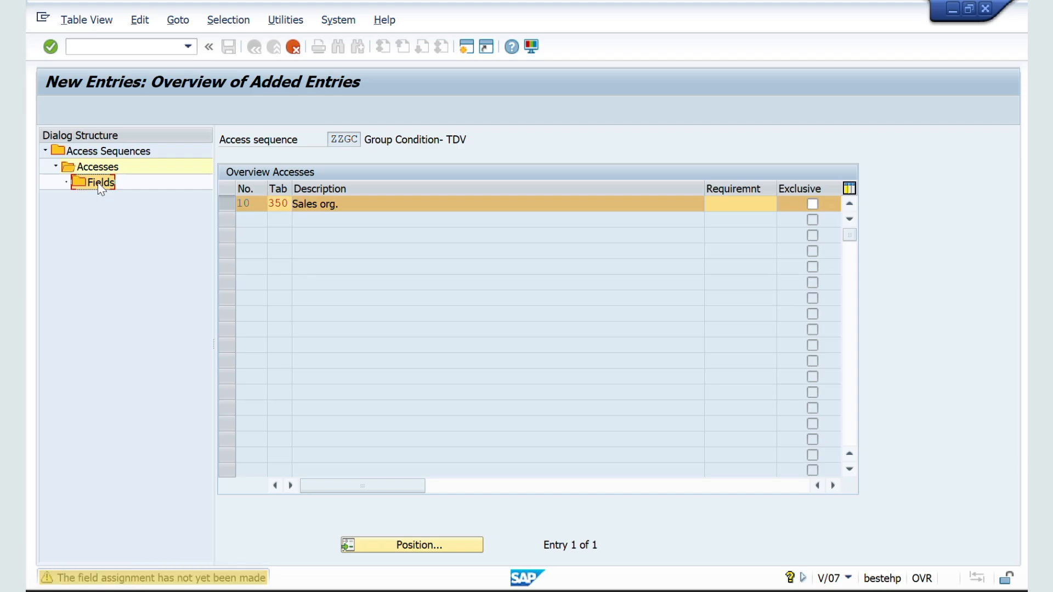
{"action": "double_click", "coordinate": [101, 187]}
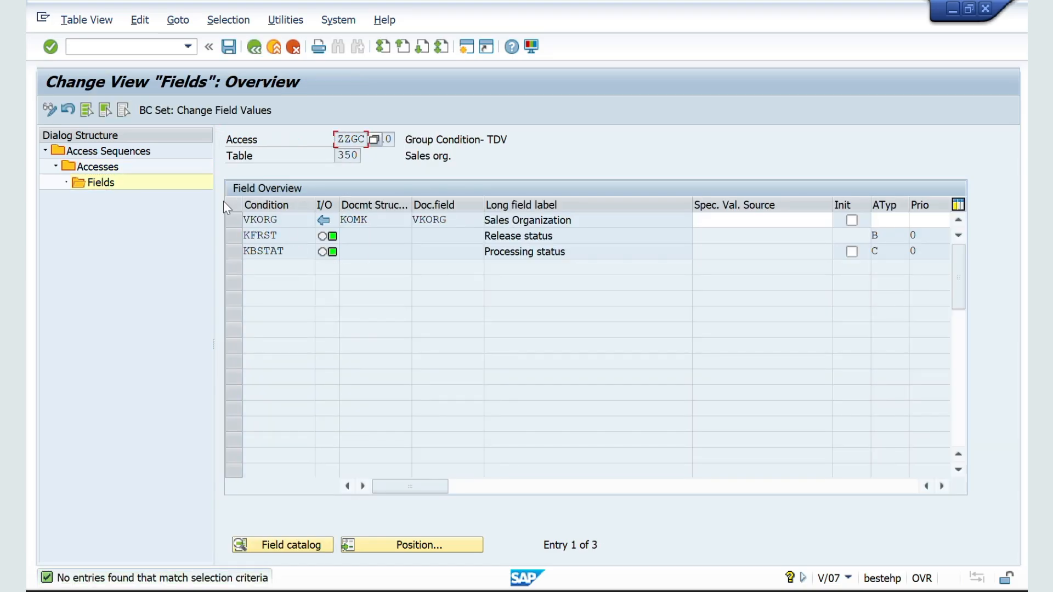
{"action": "left_click", "coordinate": [249, 47]}
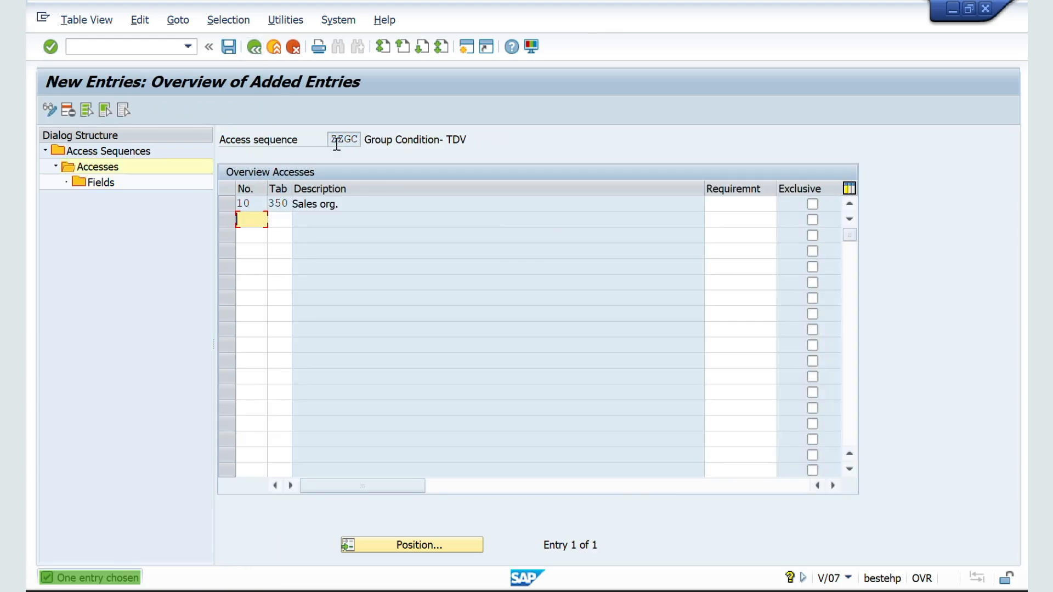
Copy the access sequence key ZZGC into cell E75 of the Excel notes, beside Create Access Sequence
{"action": "double_click", "coordinate": [338, 139]}
{"action": "key", "text": "ctrl+c"}
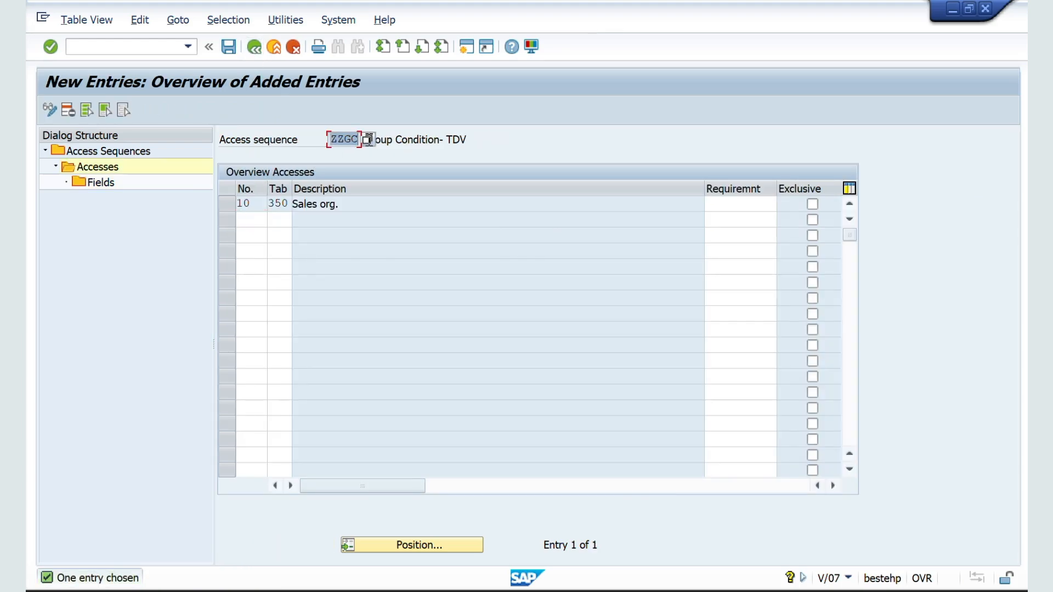
{"action": "left_click", "coordinate": [367, 140]}
{"action": "key", "text": "alt+Tab"}
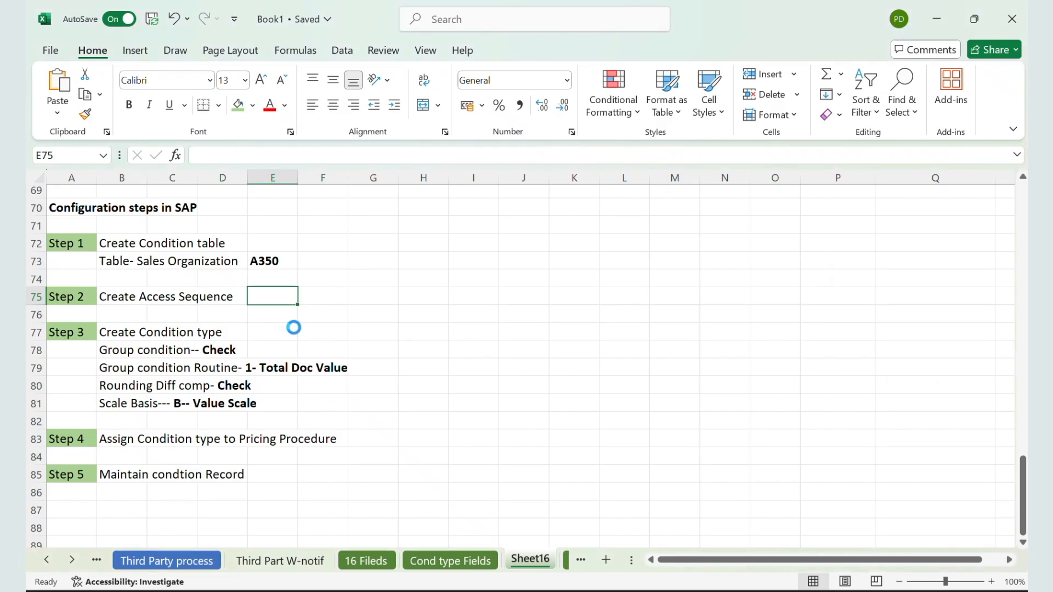
{"action": "key", "text": "ctrl+v"}
{"action": "left_click", "coordinate": [261, 267]}
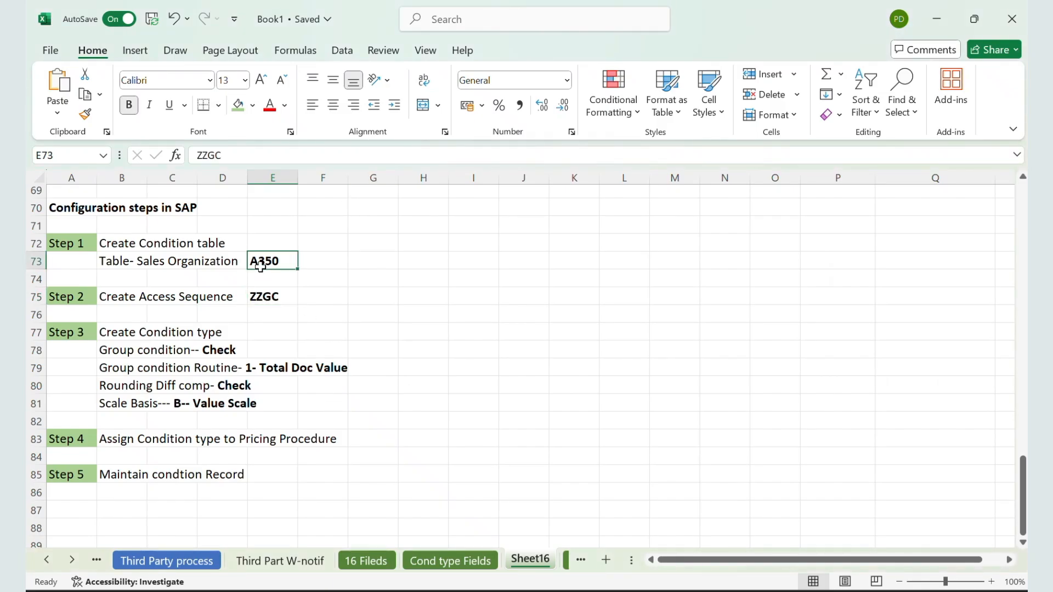
{"action": "left_click", "coordinate": [261, 296]}
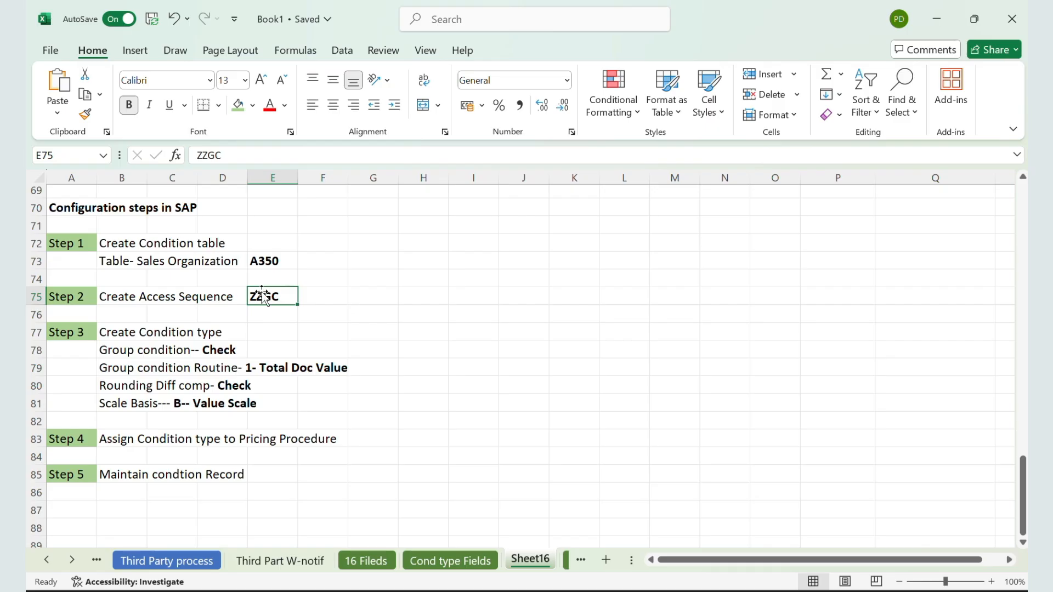
Return to SAP and save the access sequence under the proposed PRICING PROCEDURE workbench request
{"action": "key", "text": "alt+Tab"}
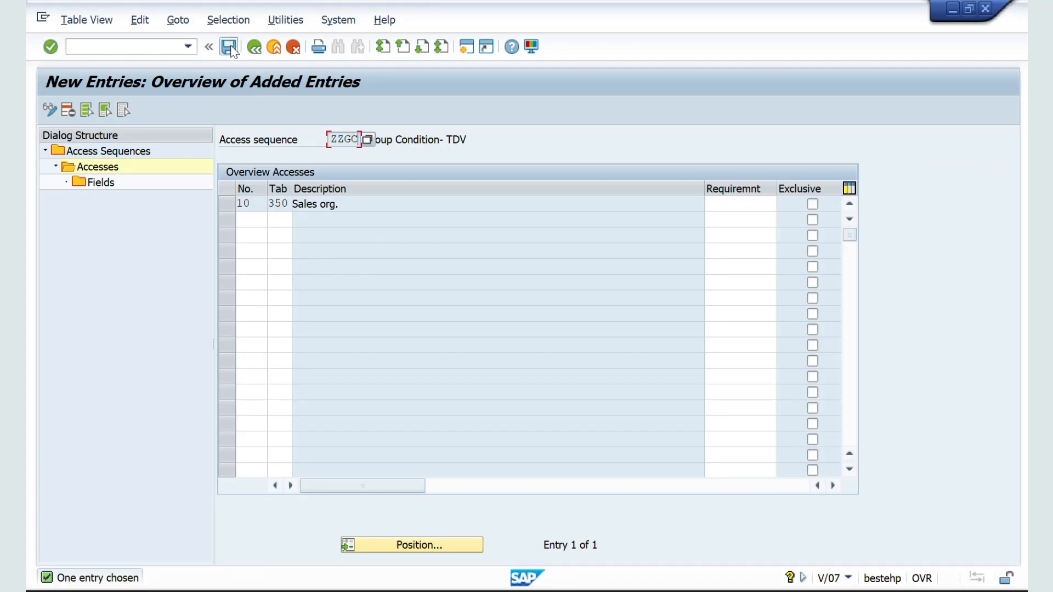
{"action": "left_click", "coordinate": [253, 50]}
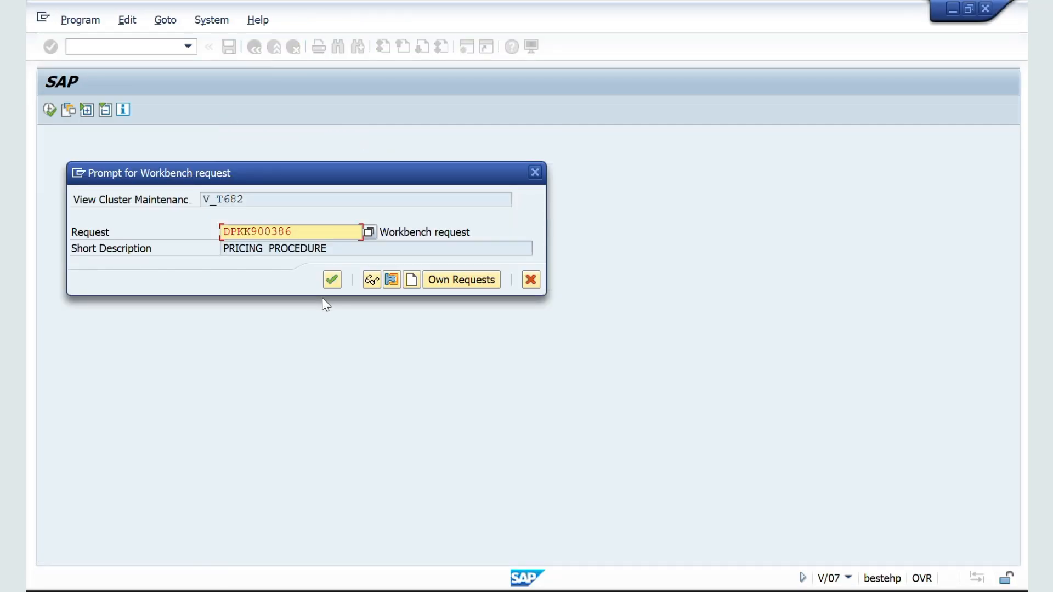
{"action": "left_click", "coordinate": [329, 285]}
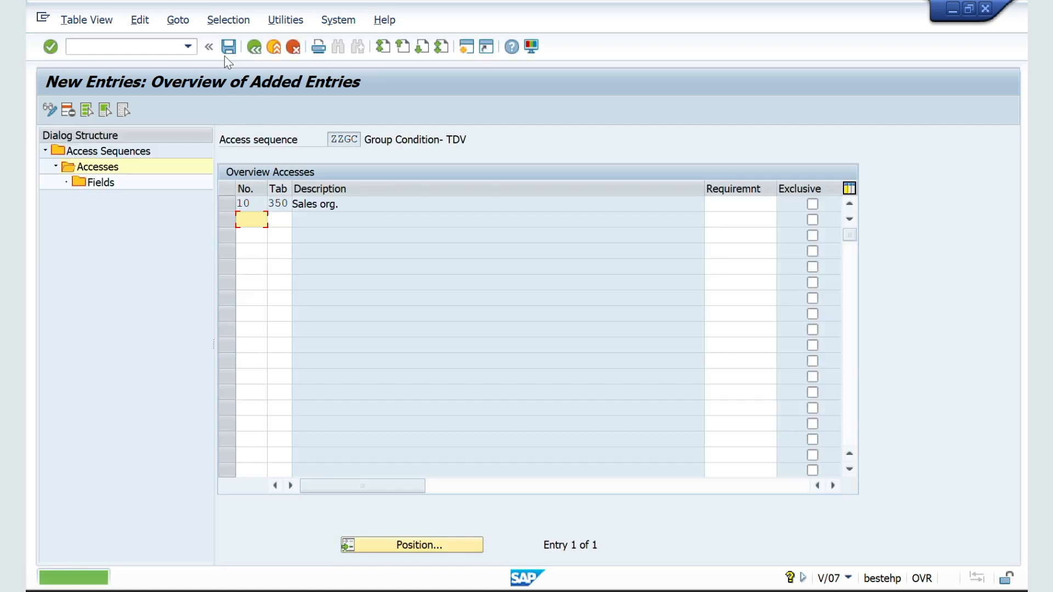
Leave the access sequence maintenance and open the condition types overview with transaction /NV/06
{"action": "left_click", "coordinate": [253, 49]}
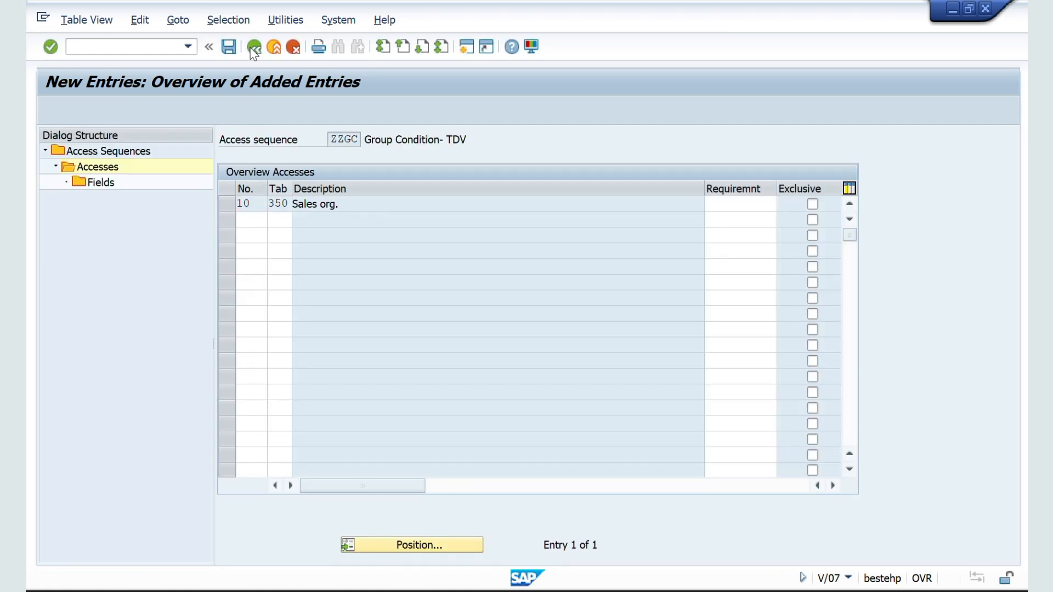
{"action": "left_click", "coordinate": [253, 49]}
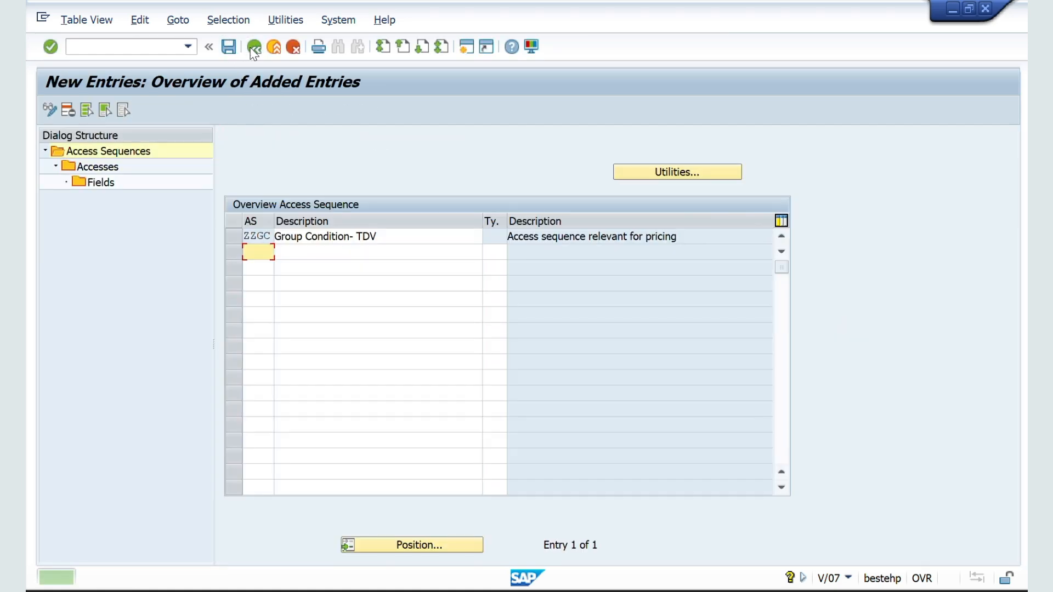
{"action": "left_click", "coordinate": [253, 48]}
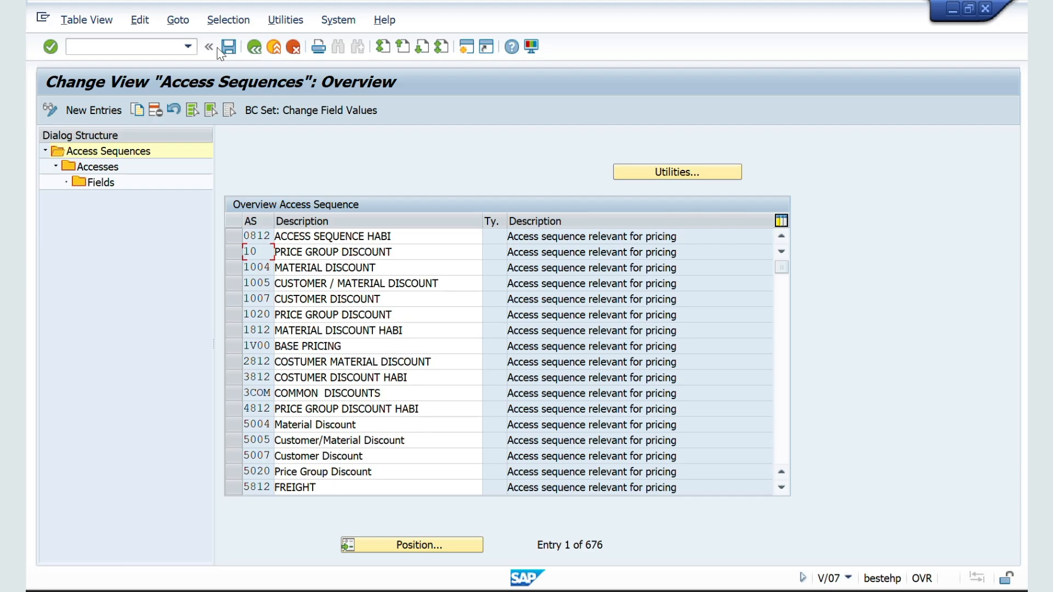
{"action": "type", "text": "/NV/06"}
{"action": "key", "text": "Return"}
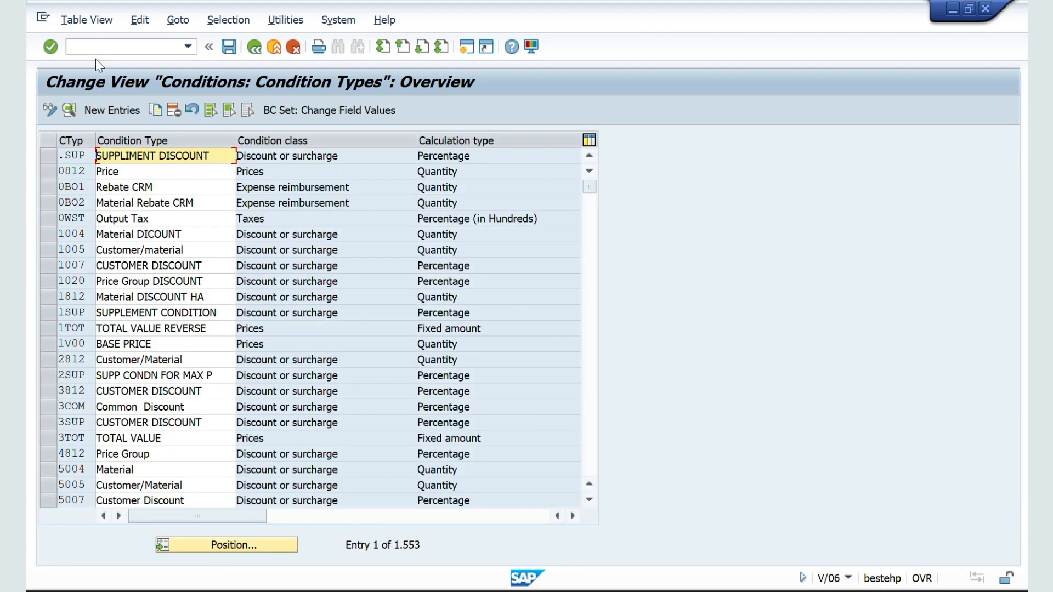
Position the condition types list to K007 and open the details of that customer discount
{"action": "left_click", "coordinate": [212, 549]}
{"action": "type", "text": "K00"}
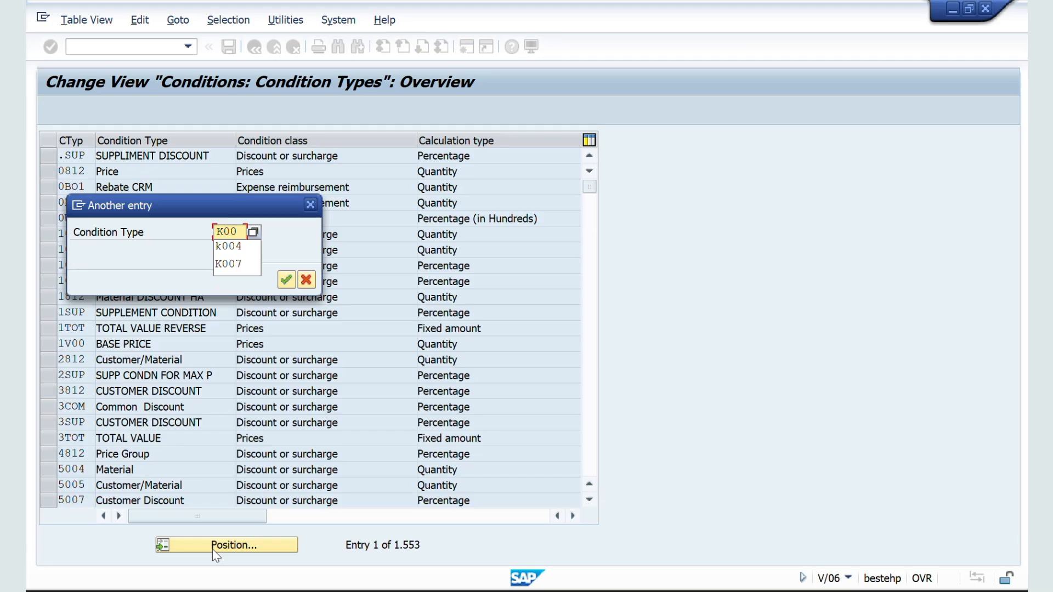
{"action": "type", "text": "7"}
{"action": "key", "text": "Return"}
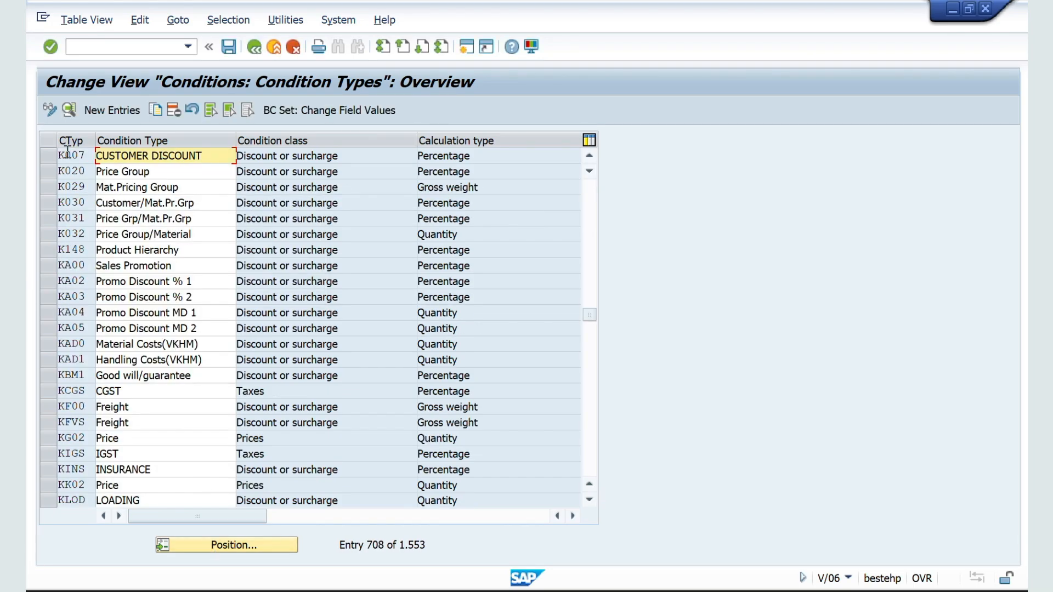
{"action": "double_click", "coordinate": [68, 154]}
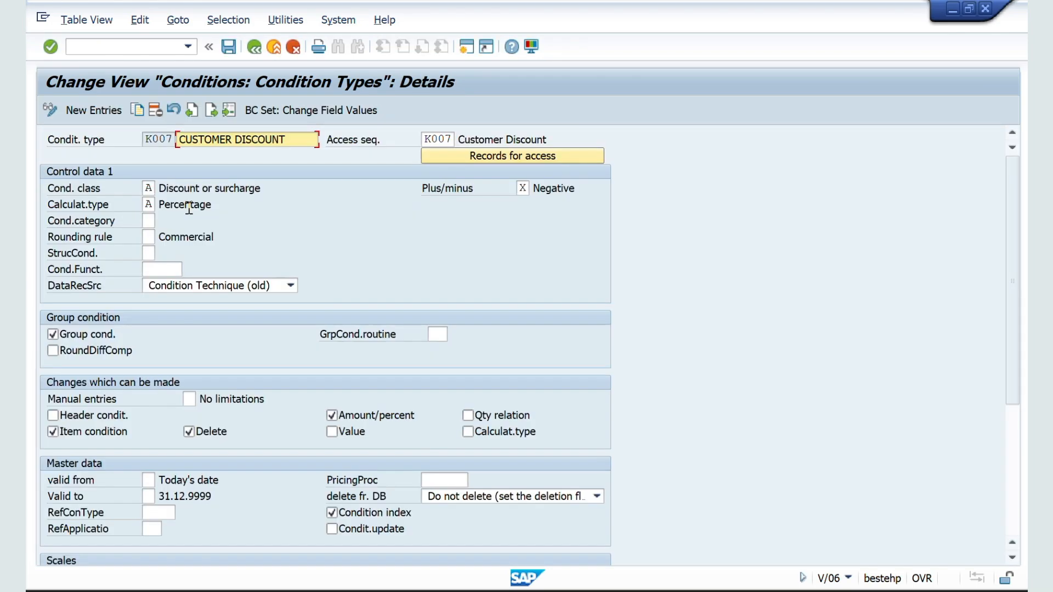
Copy condition type K007 to a new condition type ZZGC with the description GC TDV
{"action": "left_click", "coordinate": [137, 110]}
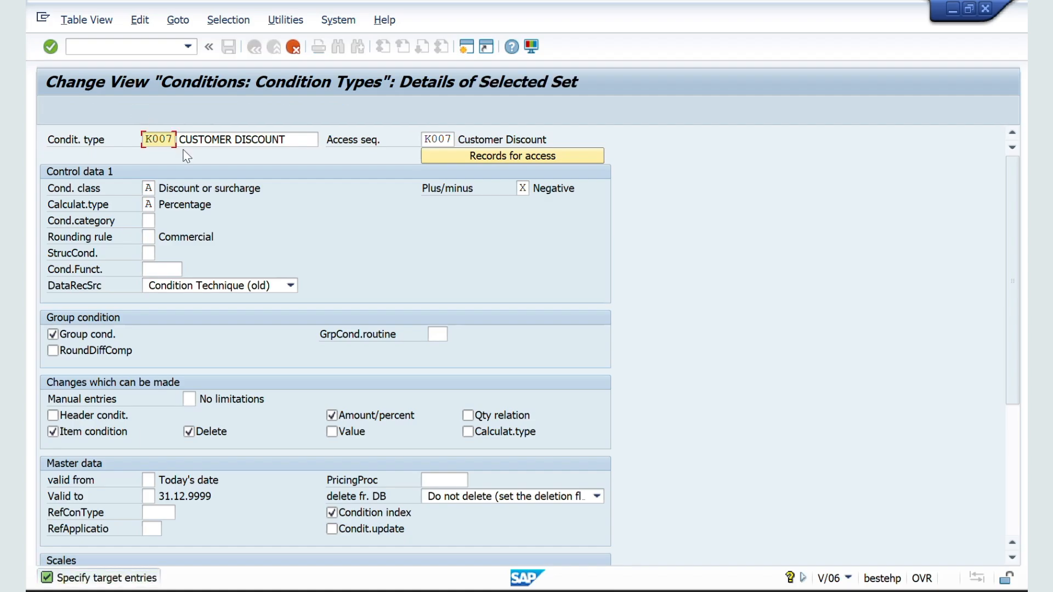
{"action": "type", "text": "ZZGC"}
{"action": "left_click_drag", "start_coordinate": [288, 140], "coordinate": [180, 140]}
{"action": "key", "text": "Delete"}
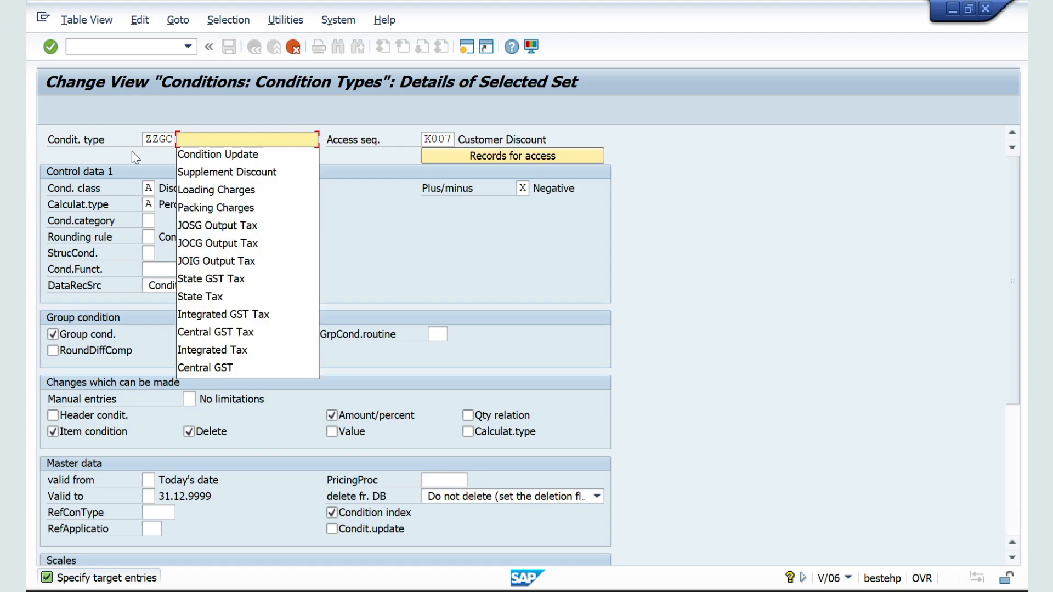
{"action": "type", "text": "GC "}
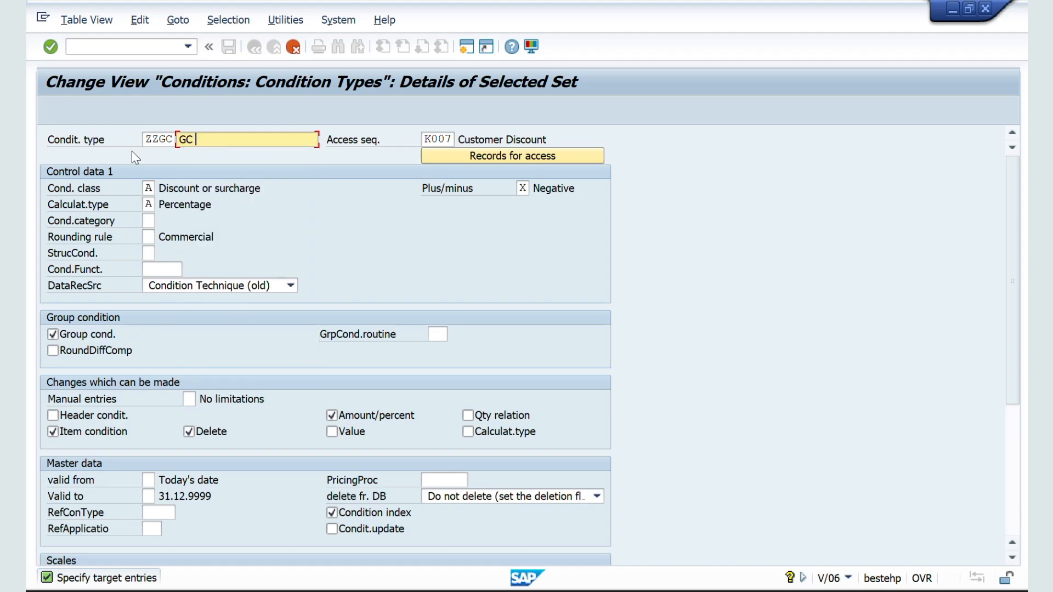
{"action": "type", "text": "TDV"}
{"action": "key", "text": "Return"}
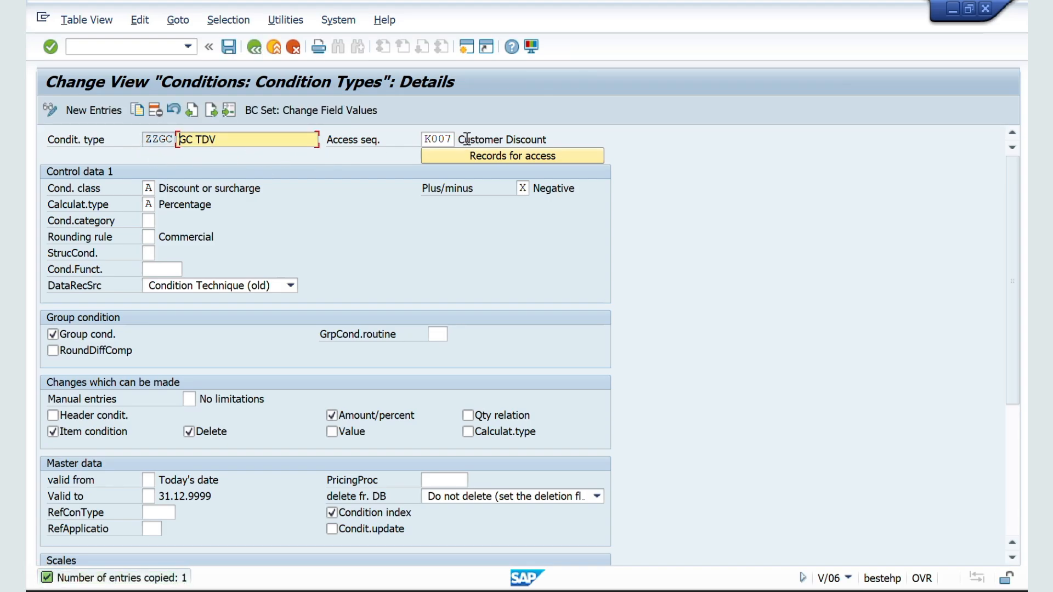
Replace the access sequence of condition type ZZGC with ZZGC
{"action": "double_click", "coordinate": [429, 139]}
{"action": "key", "text": "Delete"}
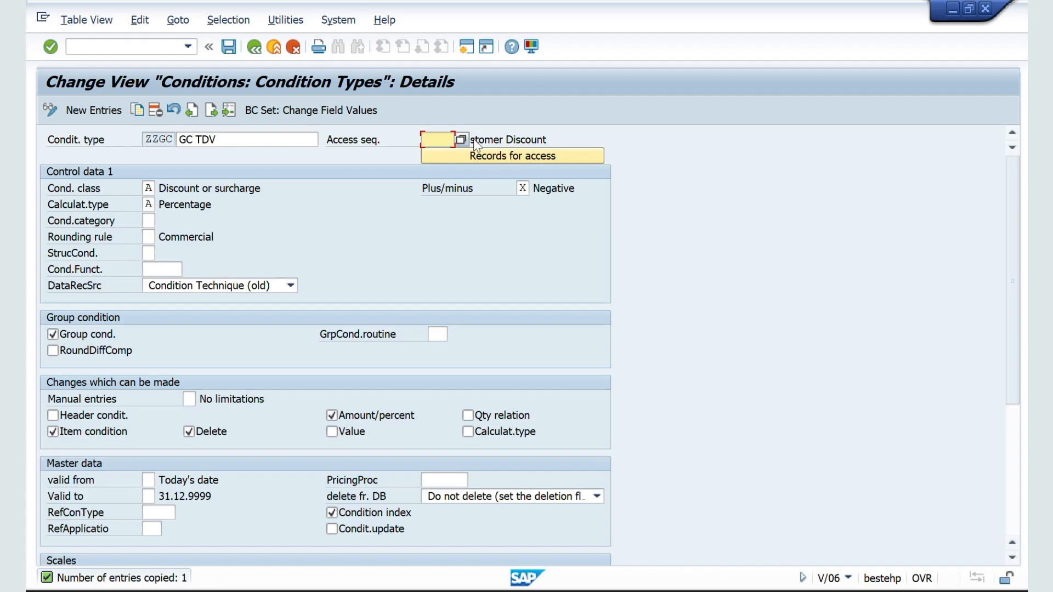
{"action": "type", "text": "ZZGC"}
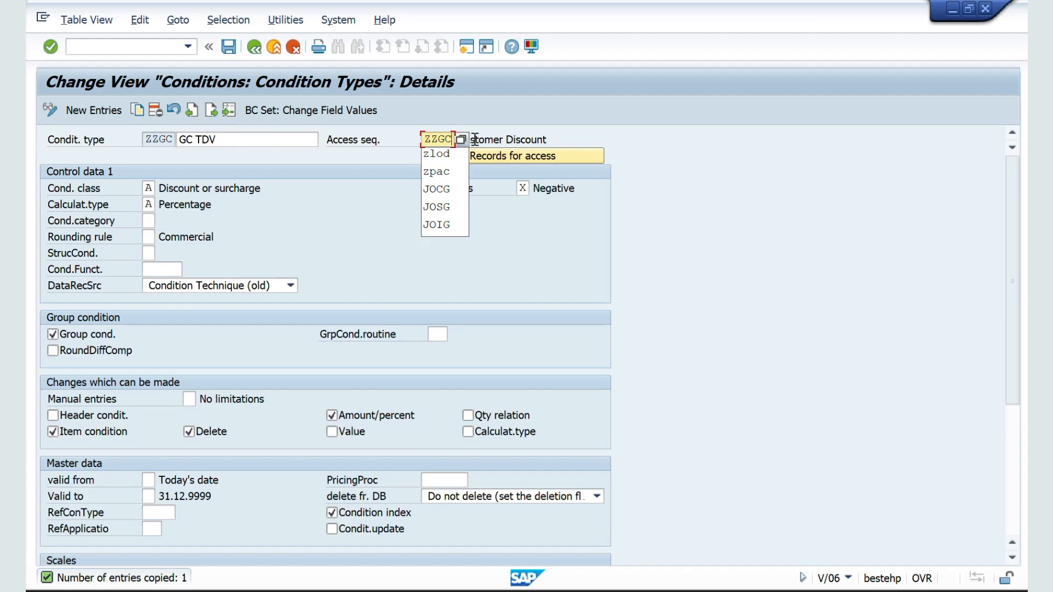
{"action": "key", "text": "Return"}
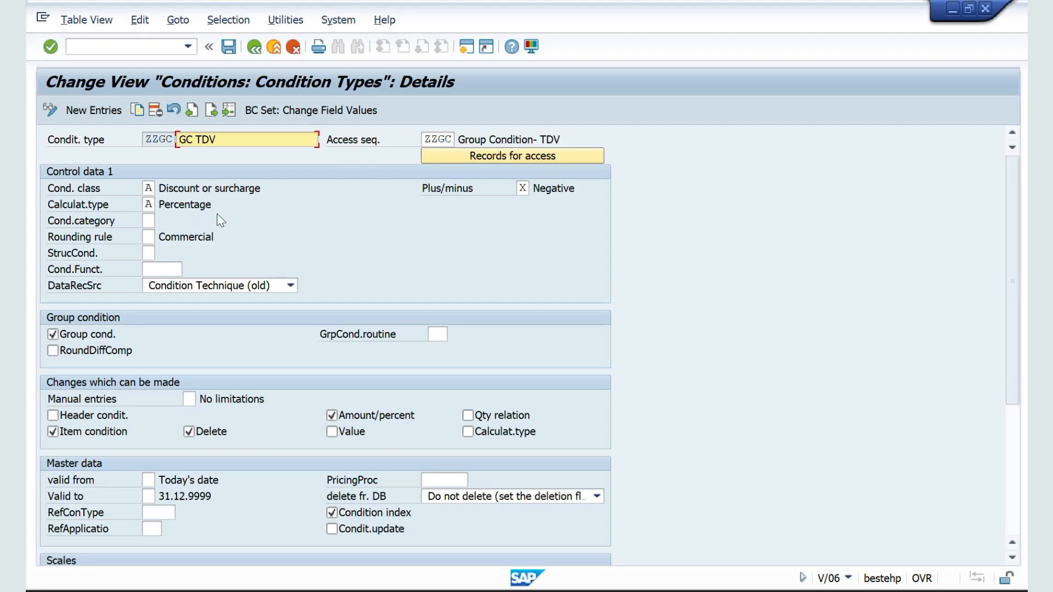
Assign group condition routine 1 (Total document) to condition type ZZGC and enable RoundDiffComp
{"action": "scroll", "coordinate": [271, 351], "scroll_direction": "down", "scroll_amount": 1}
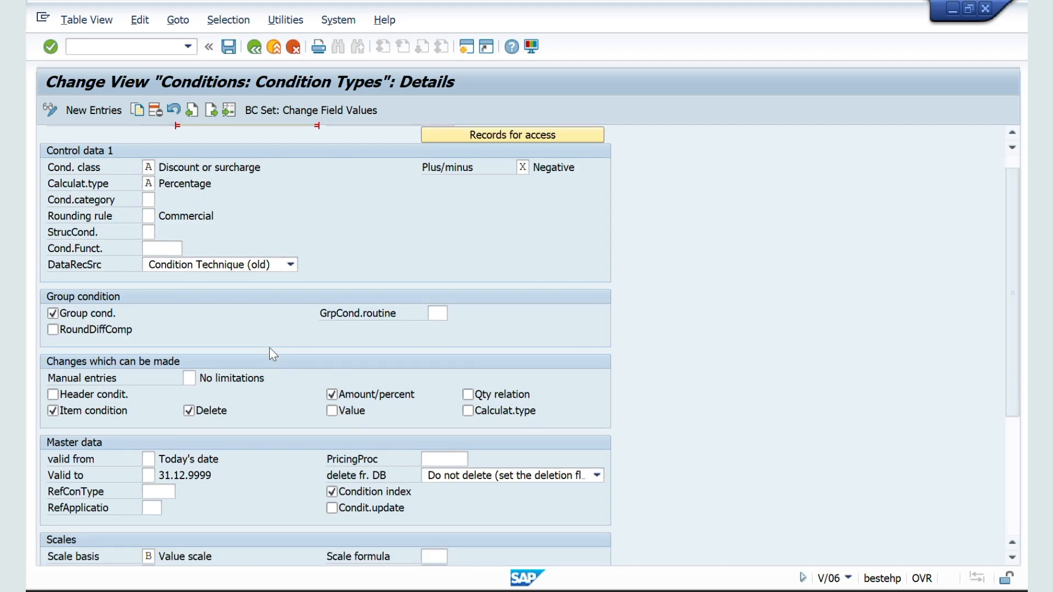
{"action": "scroll", "coordinate": [269, 348], "scroll_direction": "down", "scroll_amount": 2}
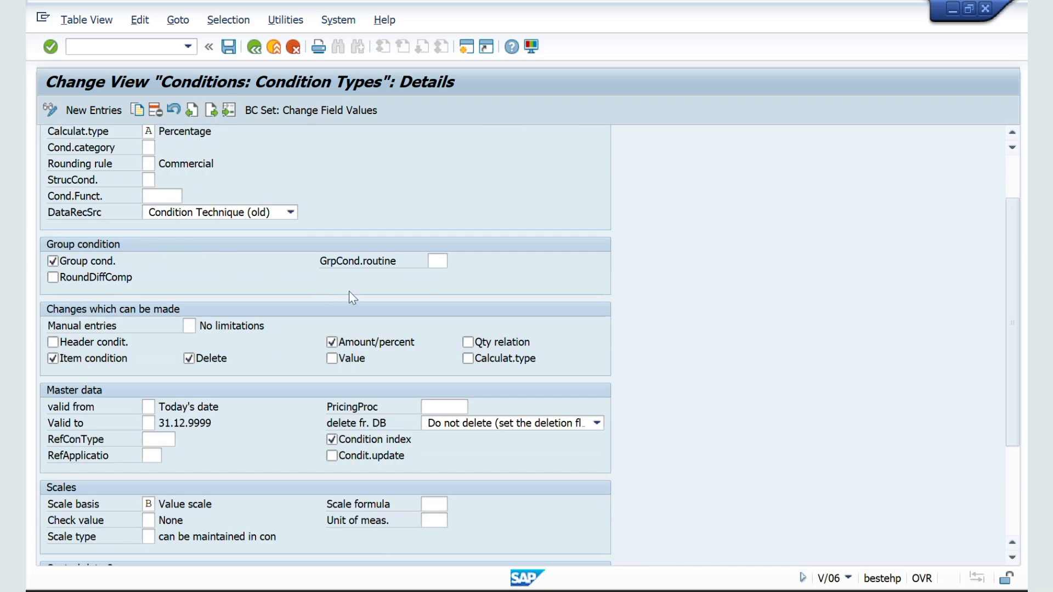
{"action": "left_click", "coordinate": [436, 261]}
{"action": "left_click", "coordinate": [456, 261]}
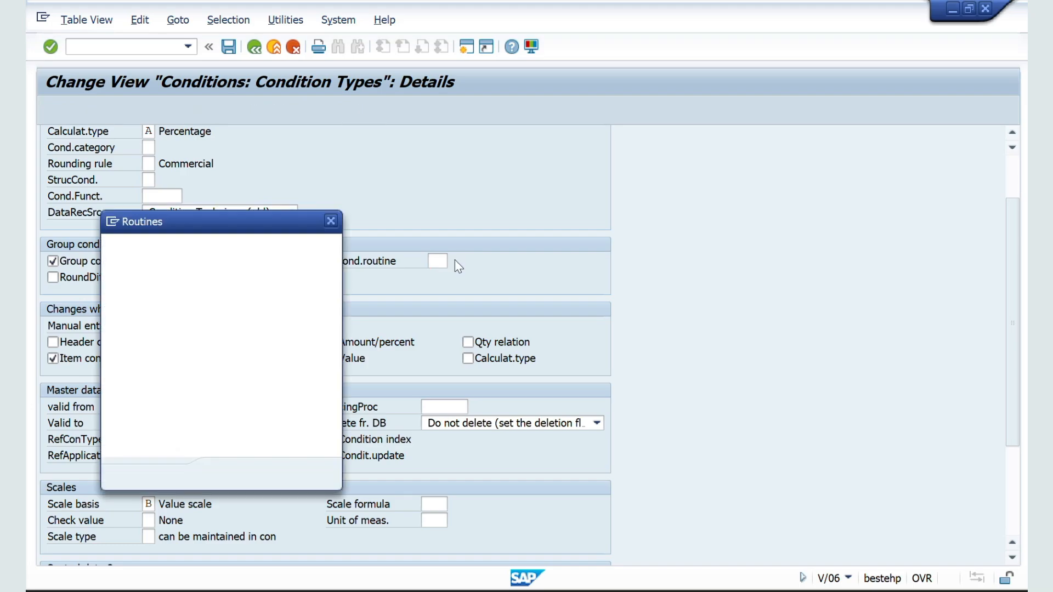
{"action": "double_click", "coordinate": [133, 265]}
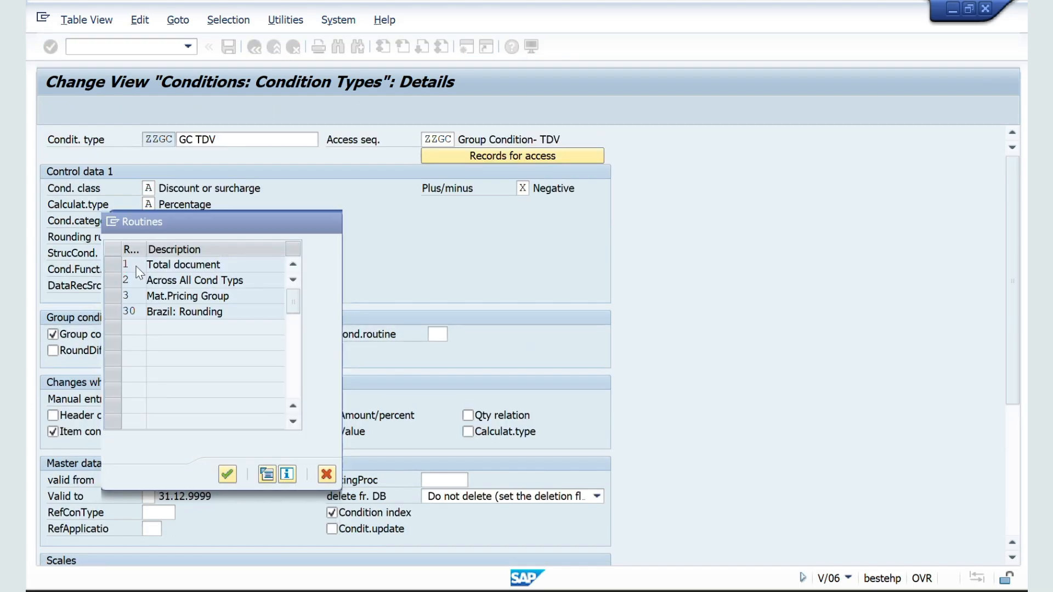
{"action": "scroll", "coordinate": [266, 360], "scroll_direction": "down", "scroll_amount": 2}
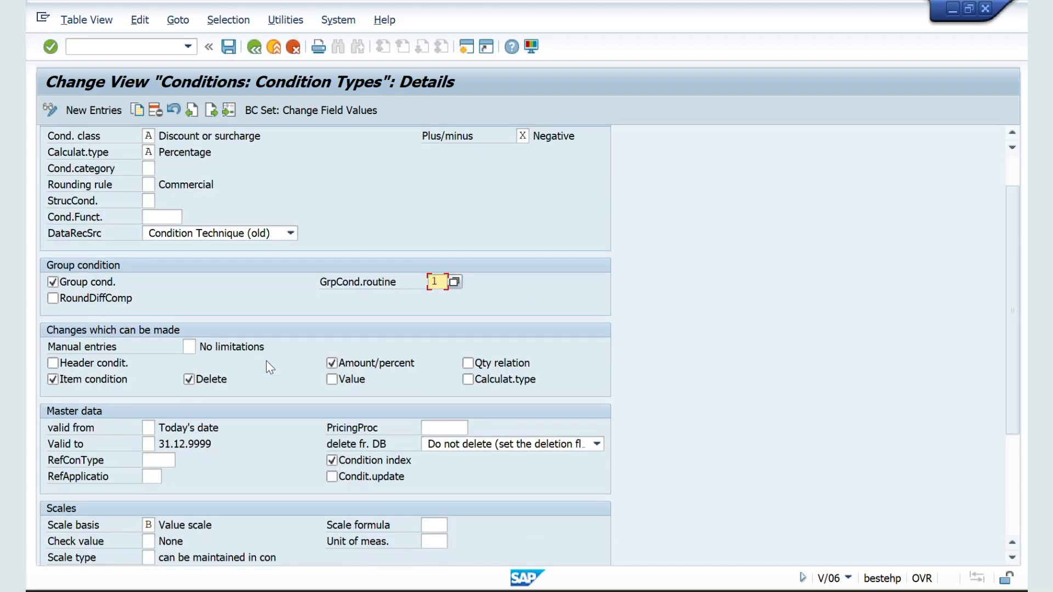
{"action": "left_click", "coordinate": [53, 298]}
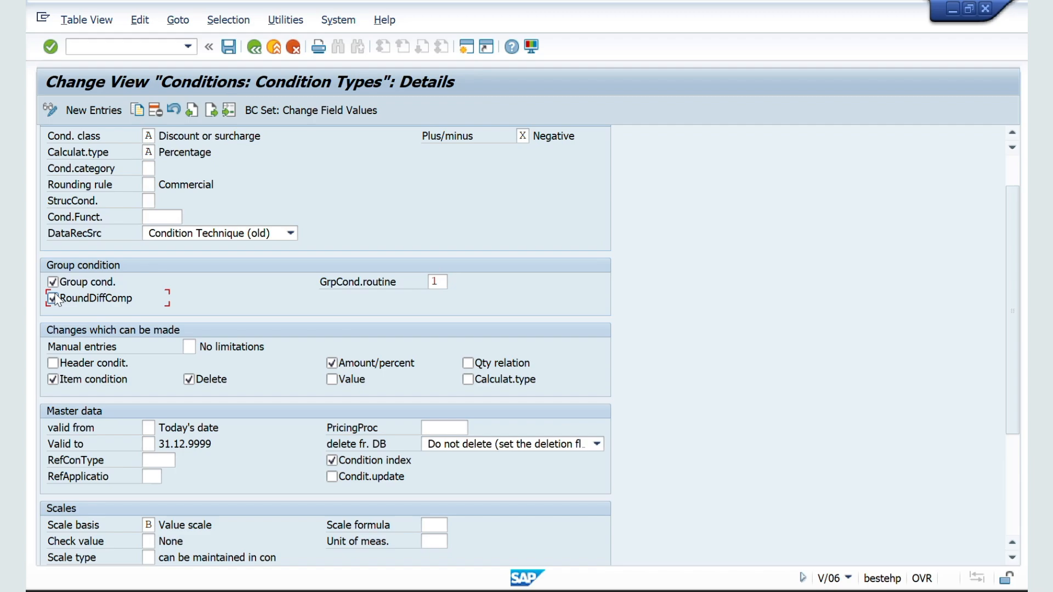
Check the scale basis of condition type ZZGC against the Step 3 settings and discount example in the Excel notes, and return to SAP
{"action": "scroll", "coordinate": [124, 357], "scroll_direction": "down", "scroll_amount": 3}
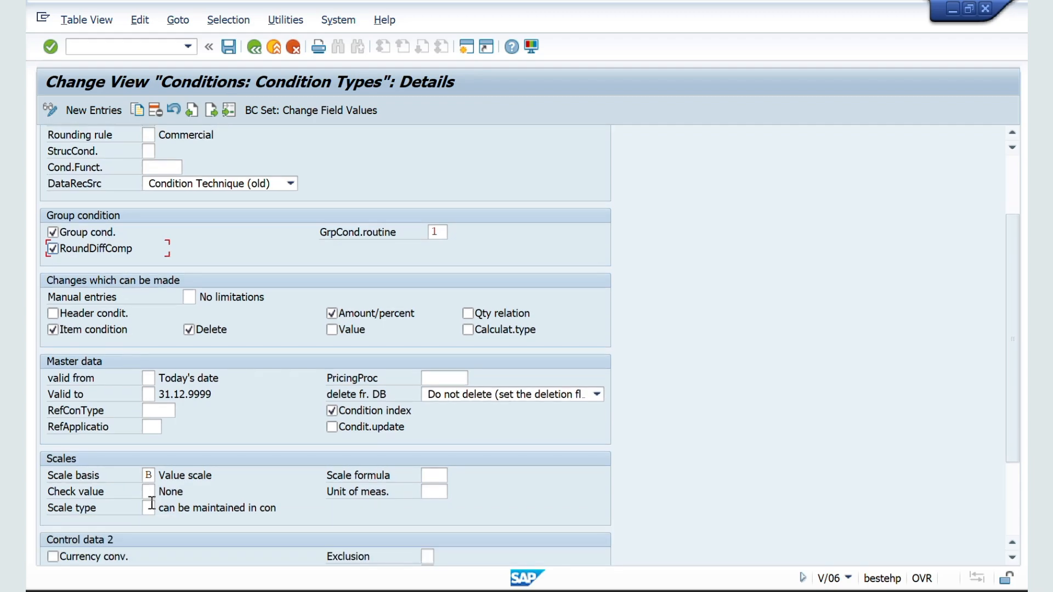
{"action": "left_click_drag", "start_coordinate": [158, 475], "coordinate": [219, 475]}
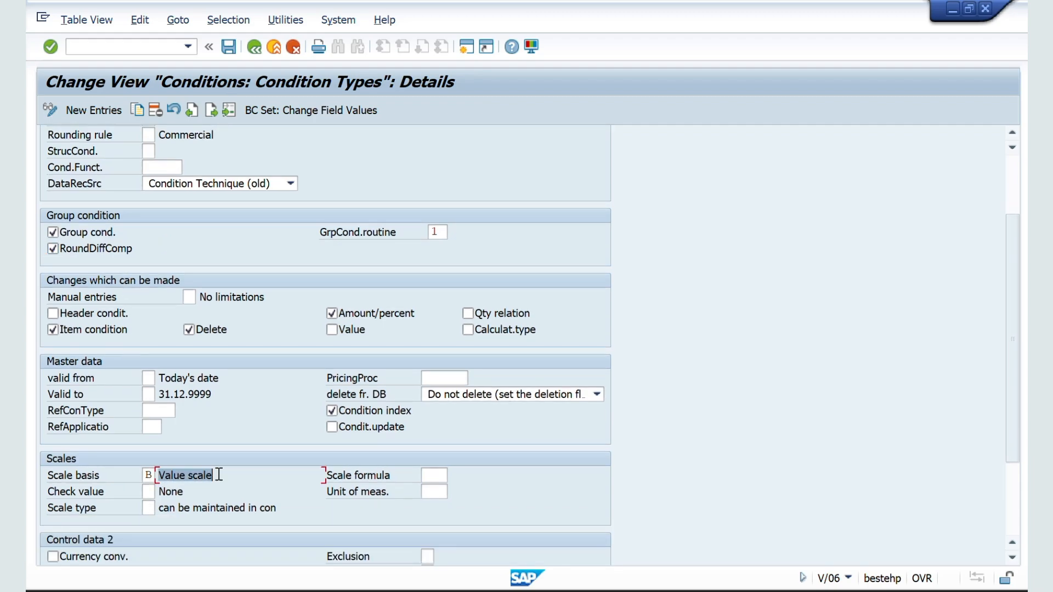
{"action": "key", "text": "alt+Tab"}
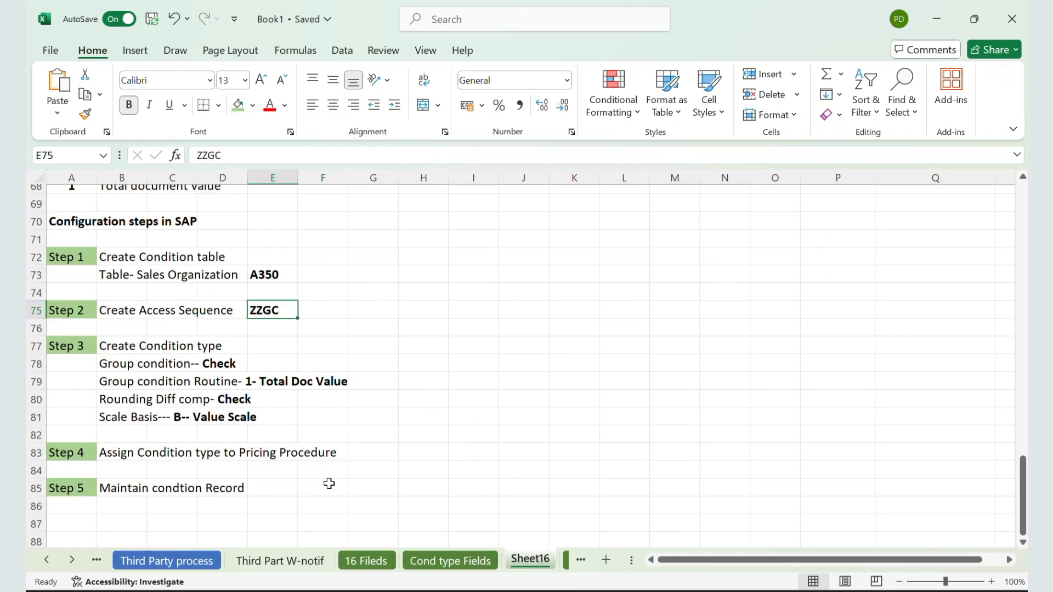
{"action": "scroll", "coordinate": [329, 484], "scroll_direction": "up", "scroll_amount": 5}
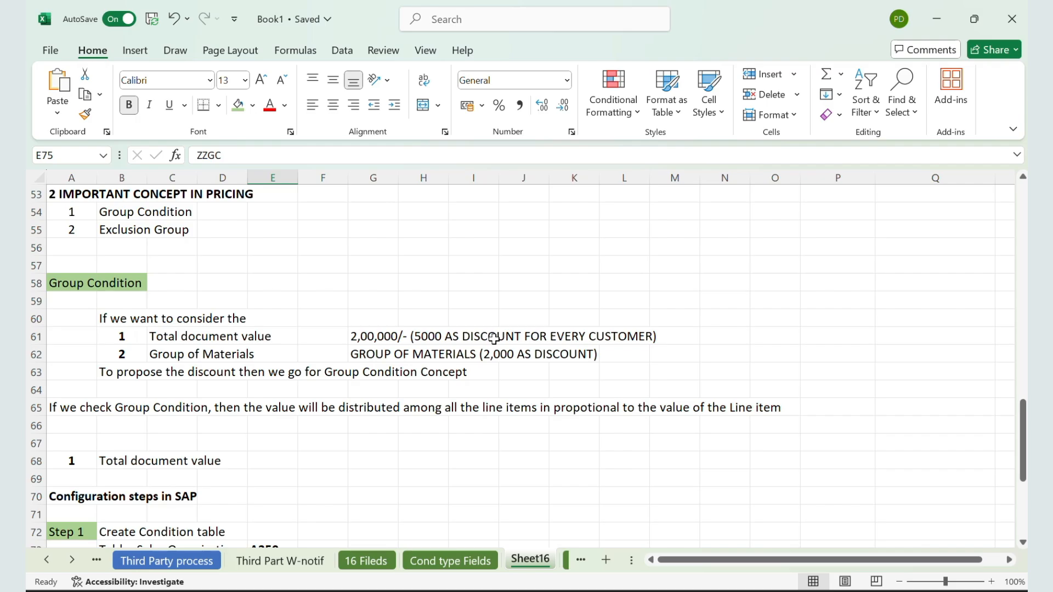
{"action": "key", "text": "alt+Tab"}
{"action": "scroll", "coordinate": [383, 358], "scroll_direction": "down", "scroll_amount": 5}
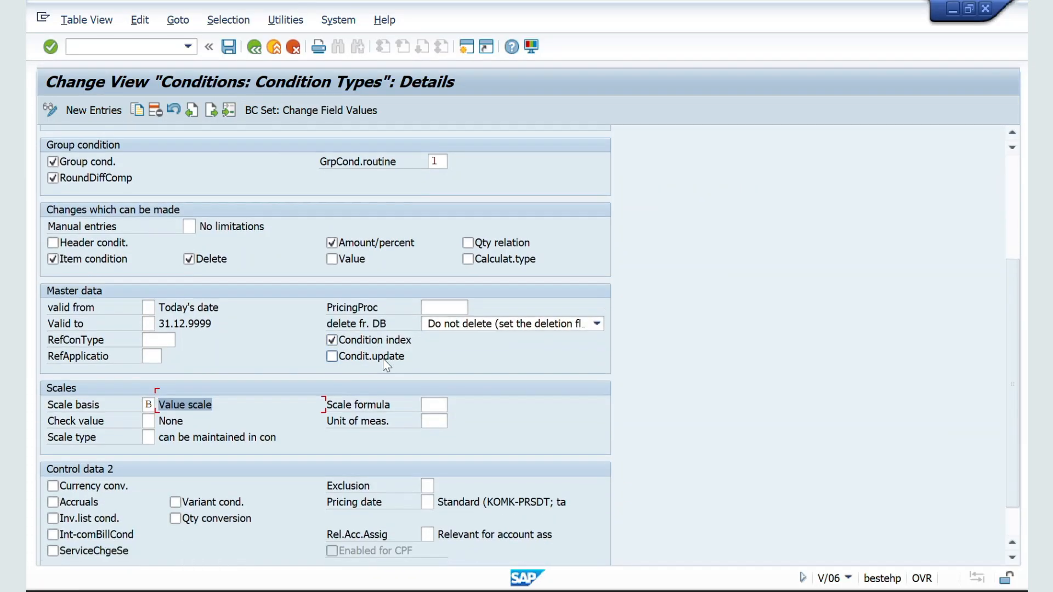
Set the calculation type of condition type ZZGC to B (Fixed amount)
{"action": "scroll", "coordinate": [197, 360], "scroll_direction": "up", "scroll_amount": 5}
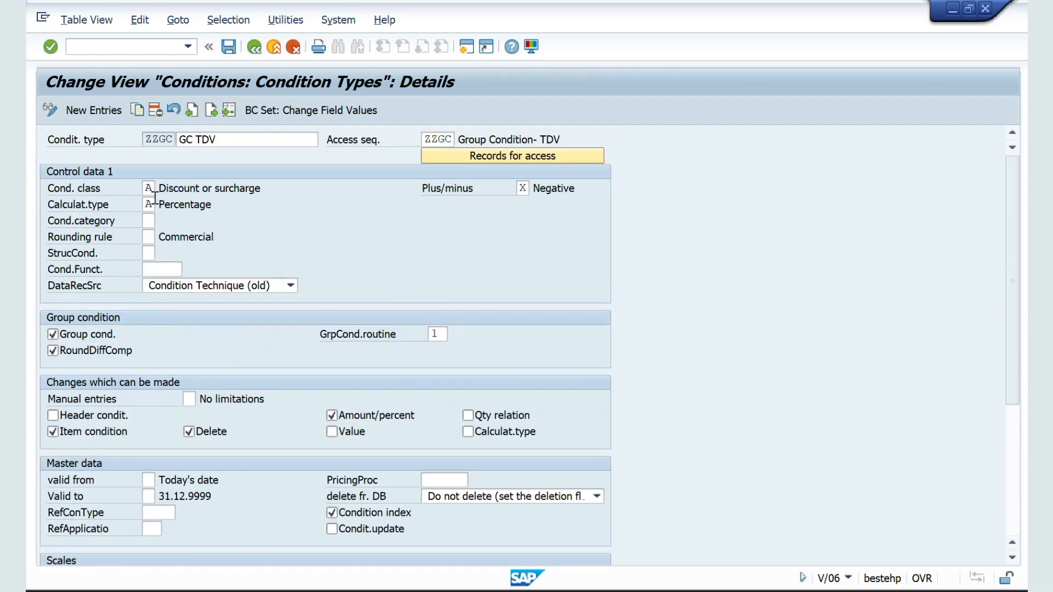
{"action": "left_click", "coordinate": [148, 205]}
{"action": "left_click", "coordinate": [162, 205]}
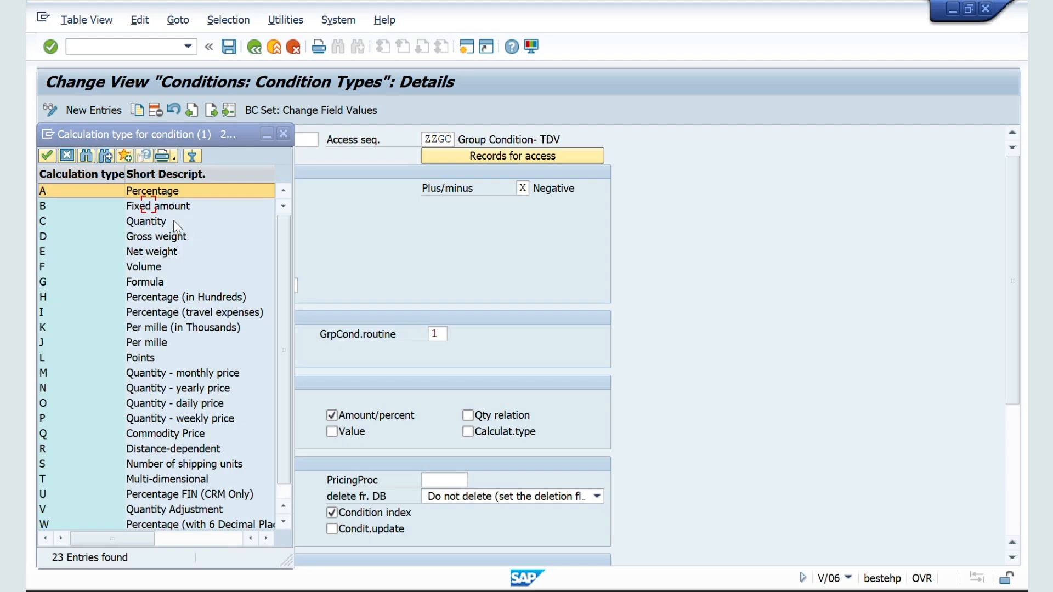
{"action": "left_click", "coordinate": [81, 212]}
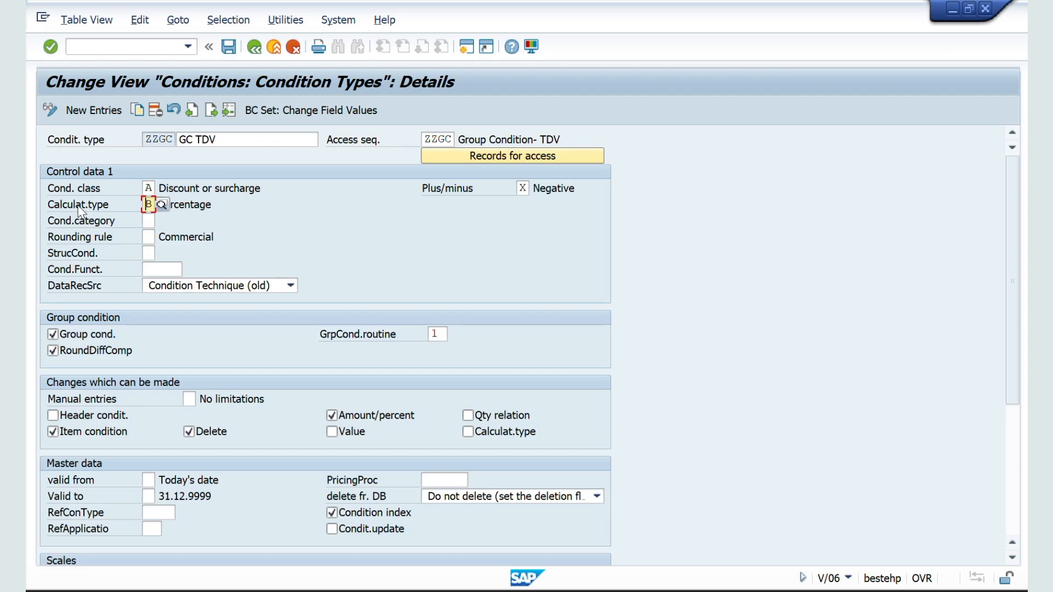
{"action": "key", "text": "Return"}
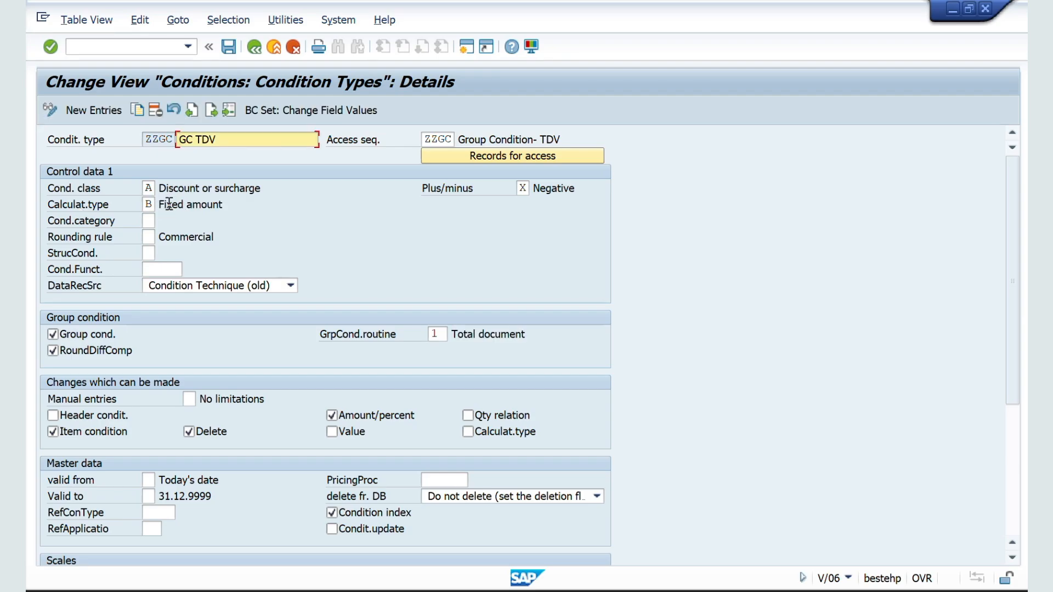
{"action": "left_click_drag", "start_coordinate": [176, 204], "coordinate": [229, 208]}
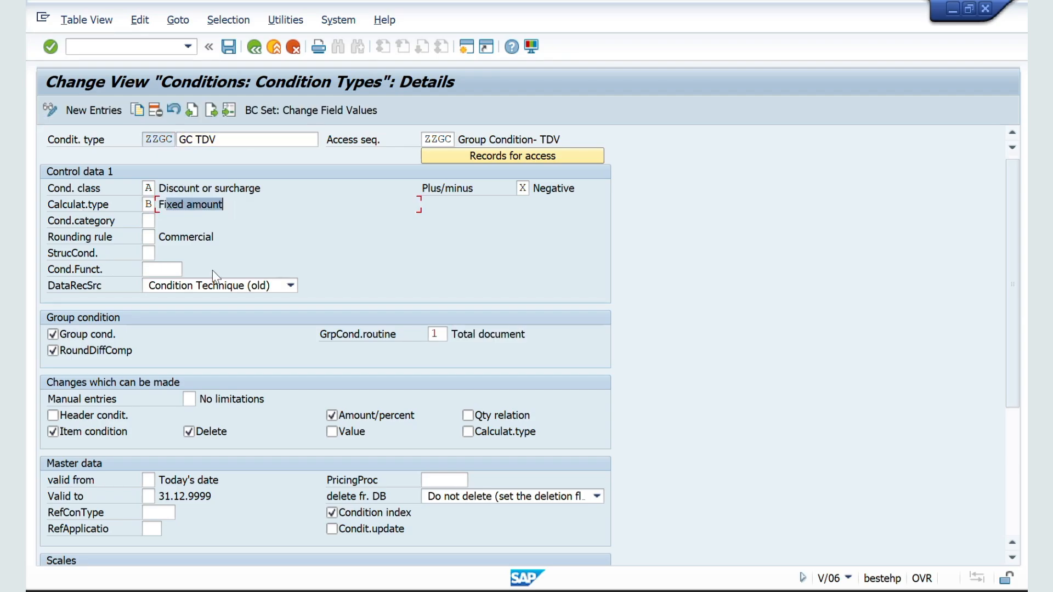
Save condition type ZZGC under the proposed PHARVA COMPANY CONFIGURATION customizing request and switch to the Excel notes
{"action": "scroll", "coordinate": [212, 271], "scroll_direction": "down", "scroll_amount": 1}
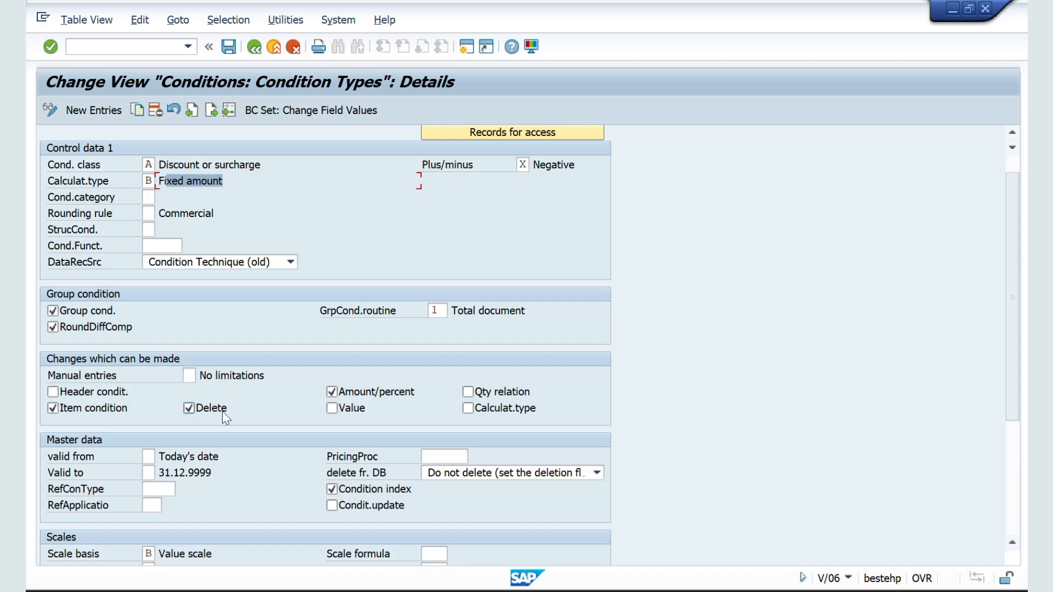
{"action": "scroll", "coordinate": [222, 412], "scroll_direction": "down", "scroll_amount": 4}
{"action": "scroll", "coordinate": [224, 411], "scroll_direction": "down", "scroll_amount": 2}
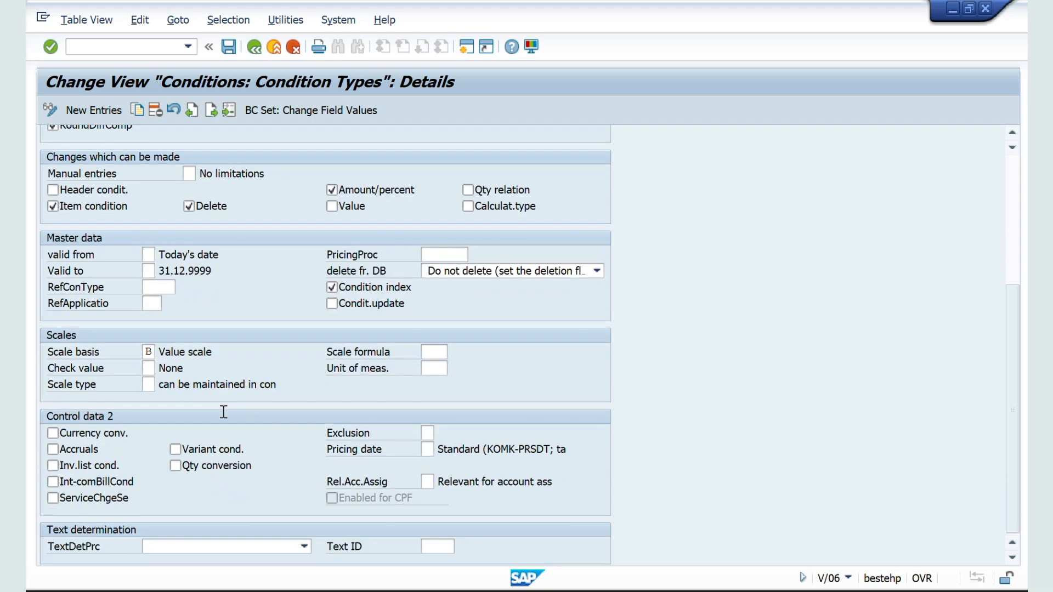
{"action": "scroll", "coordinate": [223, 412], "scroll_direction": "up", "scroll_amount": 4}
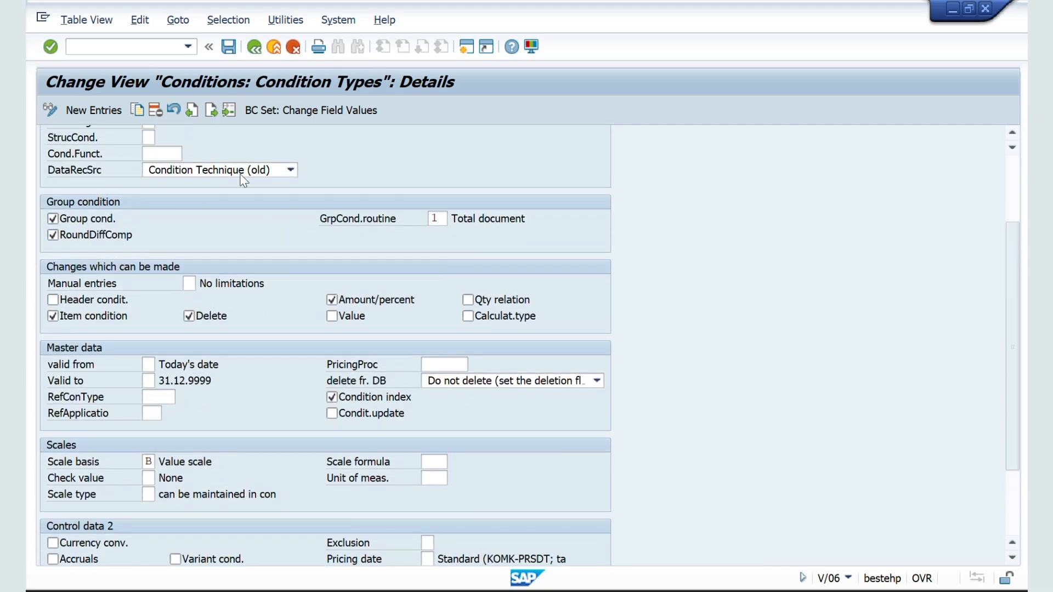
{"action": "left_click", "coordinate": [230, 49]}
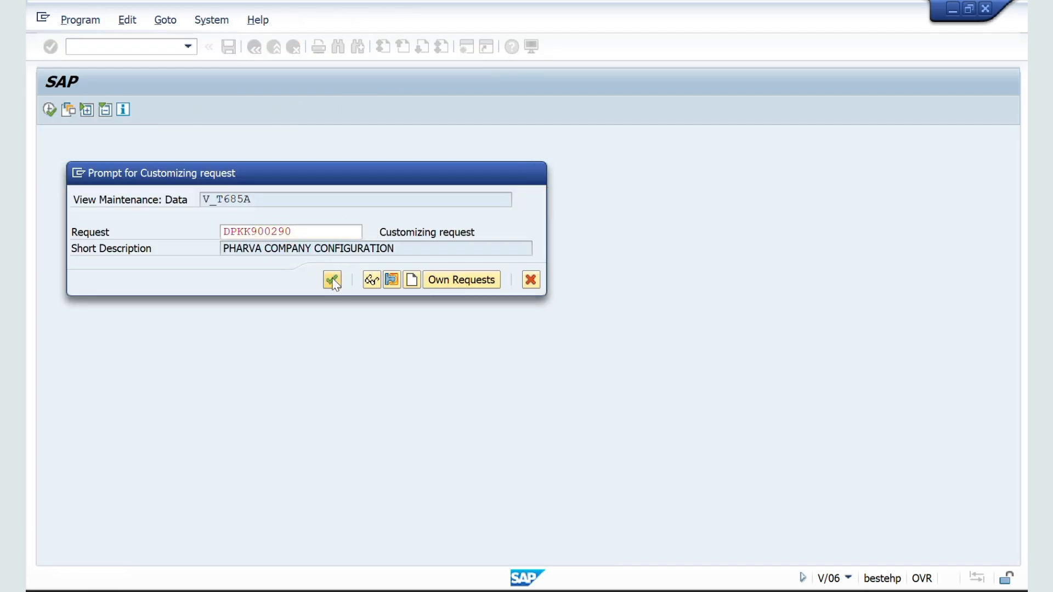
{"action": "left_click", "coordinate": [333, 281]}
{"action": "key", "text": "alt+Tab"}
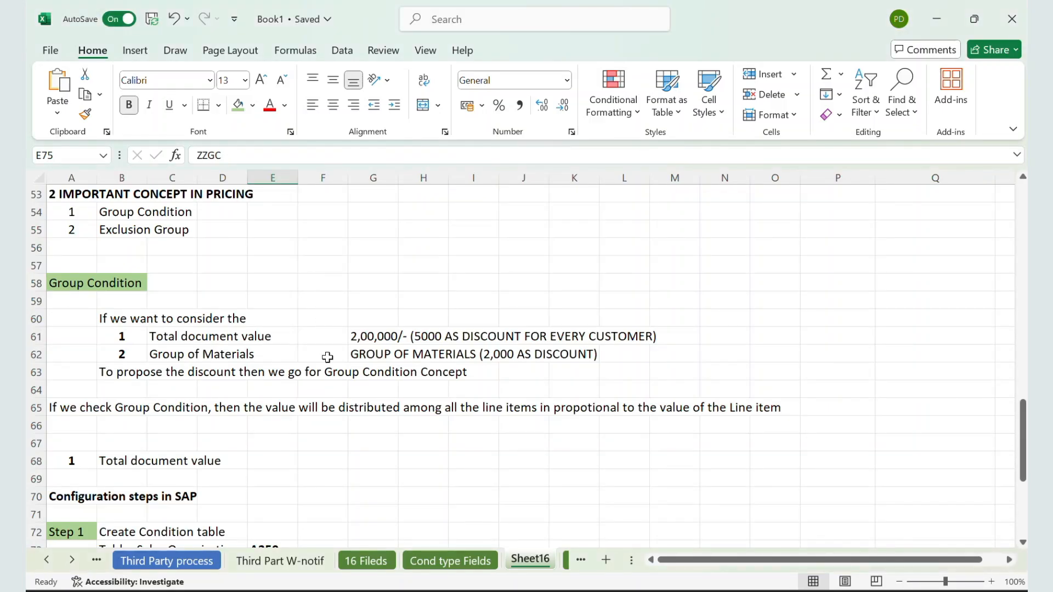
Paste ZZGC into cell E77 beside Step 3 Create Condition type in the Excel notes
{"action": "scroll", "coordinate": [277, 415], "scroll_direction": "down", "scroll_amount": 5}
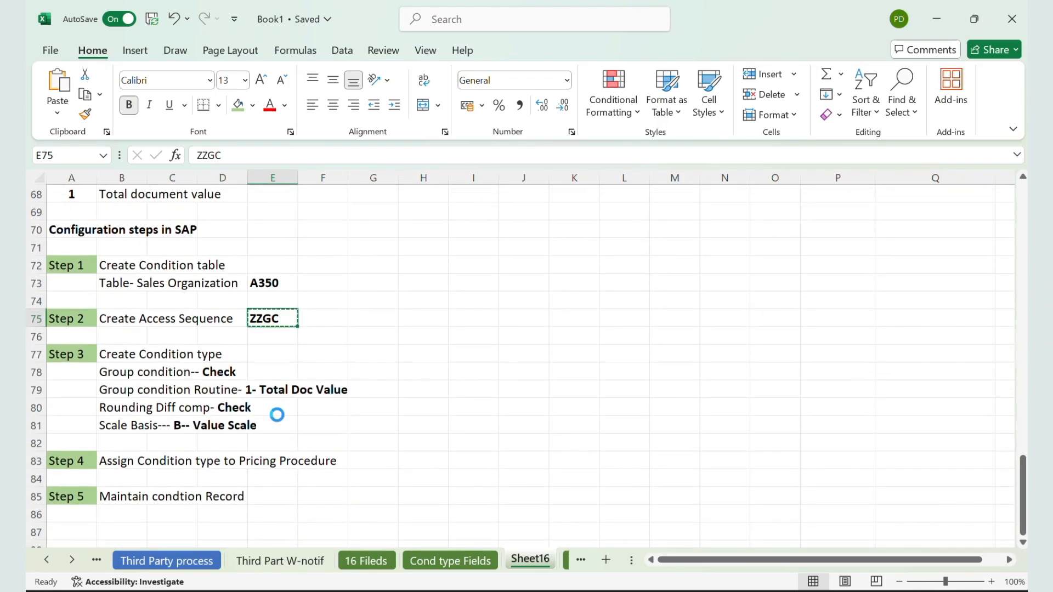
{"action": "left_click", "coordinate": [266, 355]}
{"action": "key", "text": "ctrl+v"}
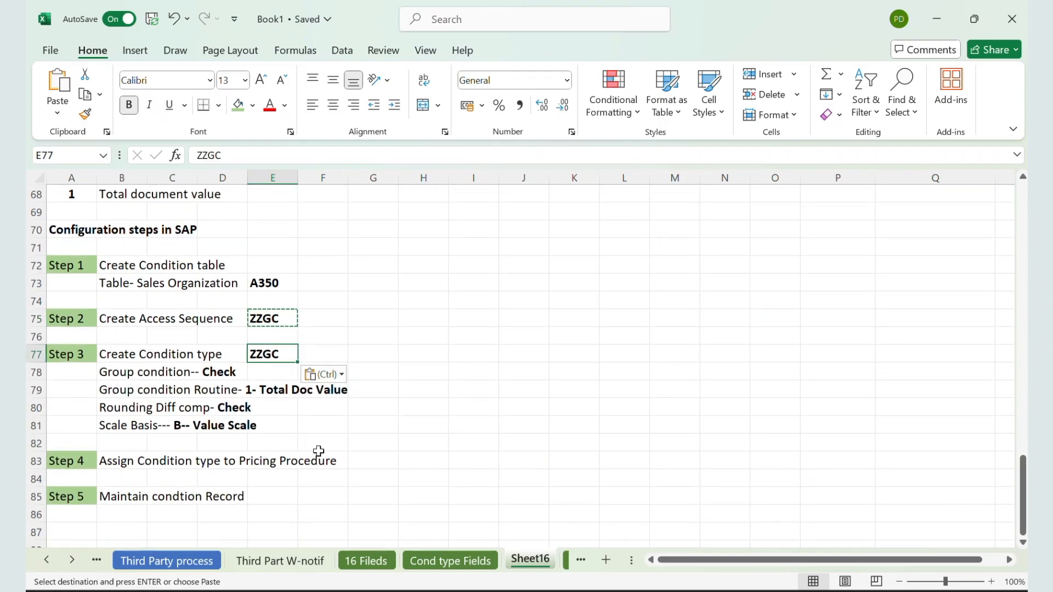
{"action": "left_click", "coordinate": [373, 465]}
{"action": "key", "text": "Escape"}
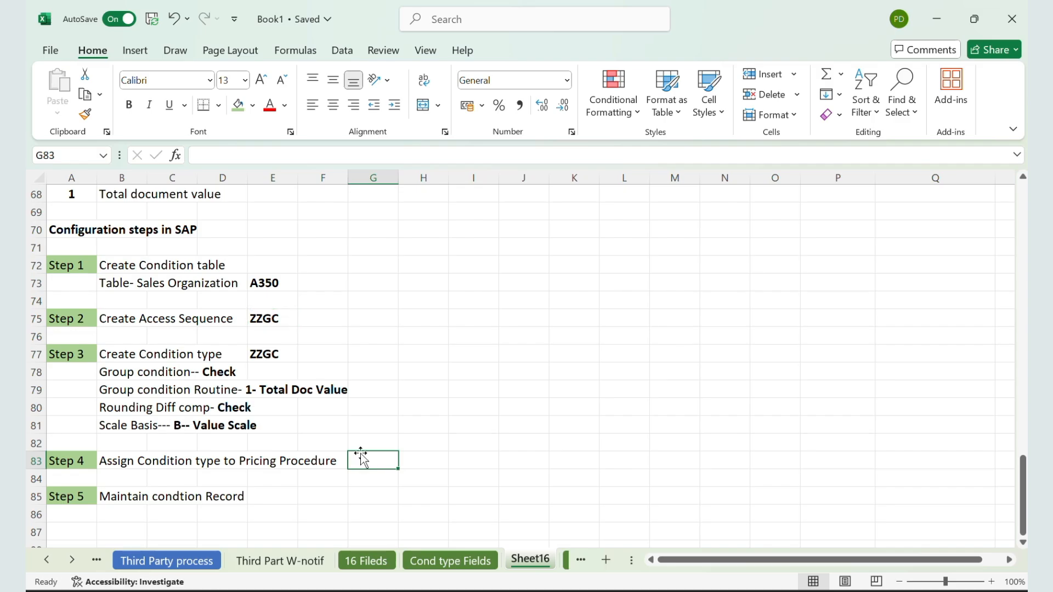
Switch to SAP and open the pricing procedure maintenance with transaction V/08
{"action": "key", "text": "alt+Tab"}
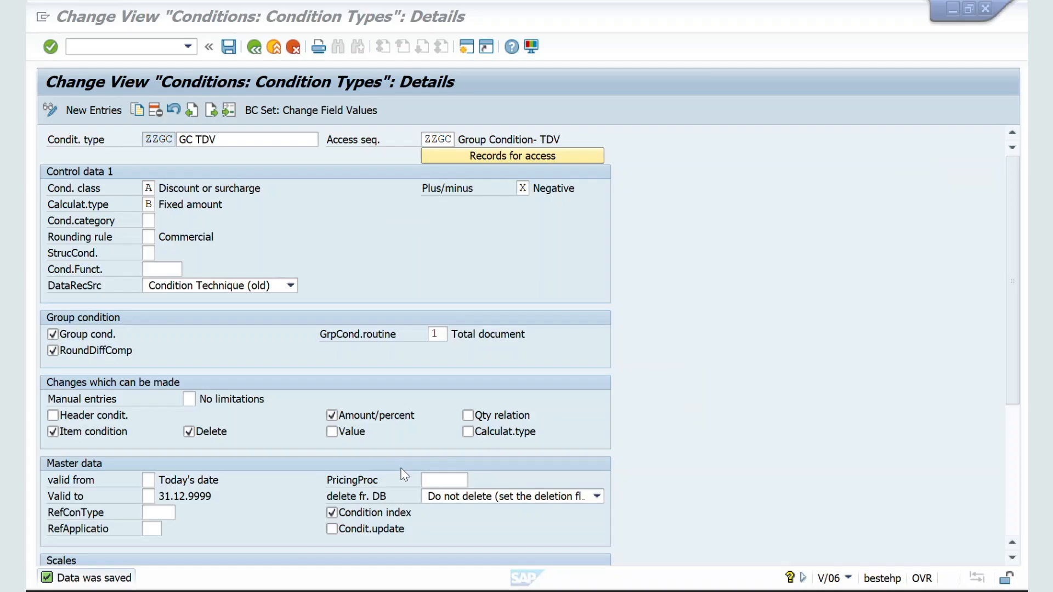
{"action": "left_click", "coordinate": [110, 46]}
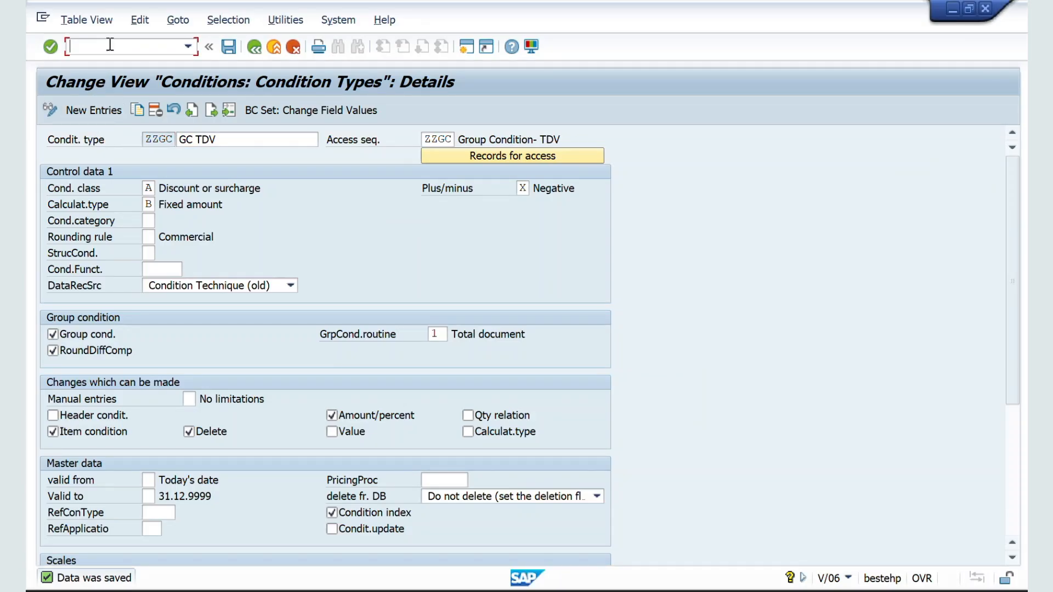
{"action": "type", "text": "/NV/08"}
{"action": "key", "text": "Return"}
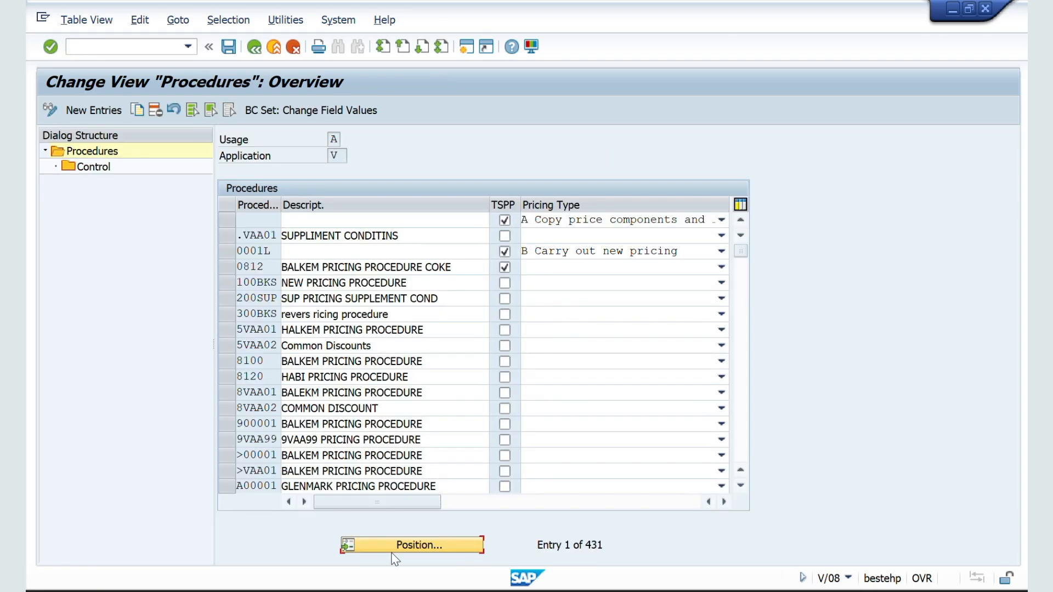
Locate pricing procedure ZZZZ01 by positioning the list at ZZZZ, and open its Control data
{"action": "left_click", "coordinate": [393, 546]}
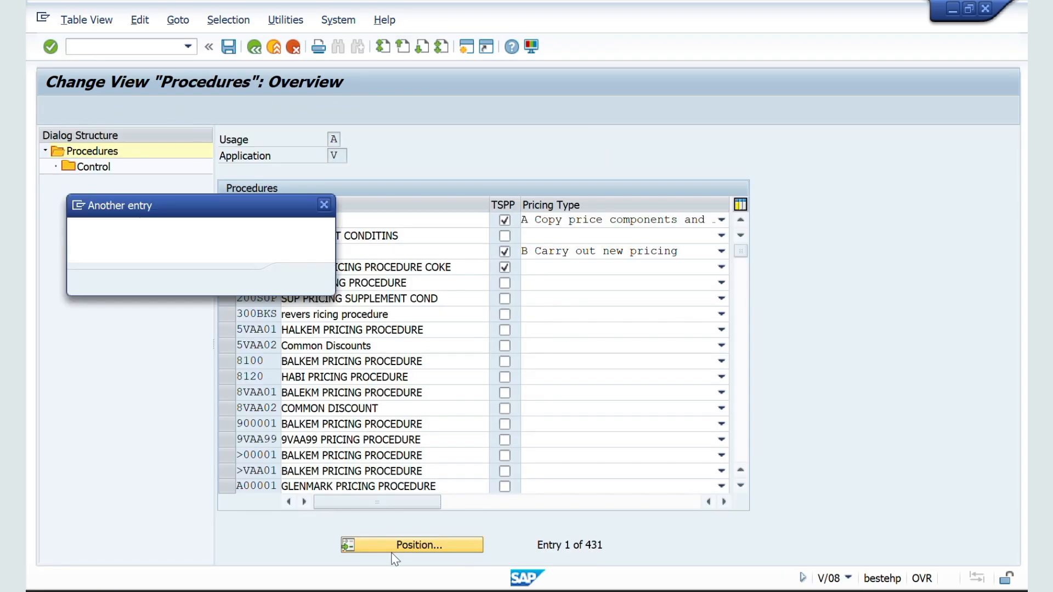
{"action": "key", "text": "Down"}
{"action": "key", "text": "Down"}
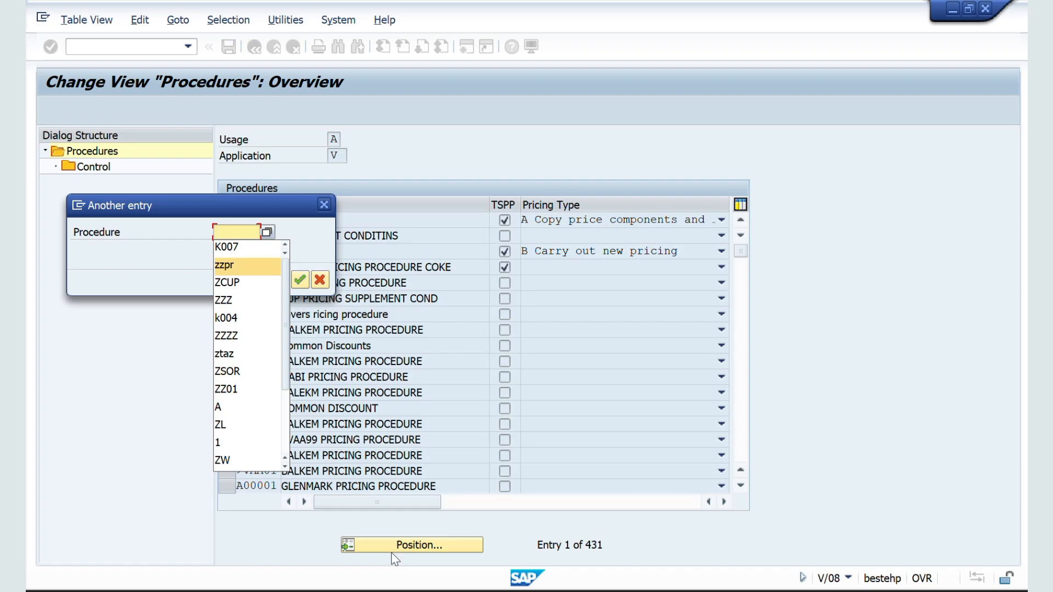
{"action": "key", "text": "Down"}
{"action": "key", "text": "Down"}
{"action": "key", "text": "Return"}
{"action": "key", "text": "Return"}
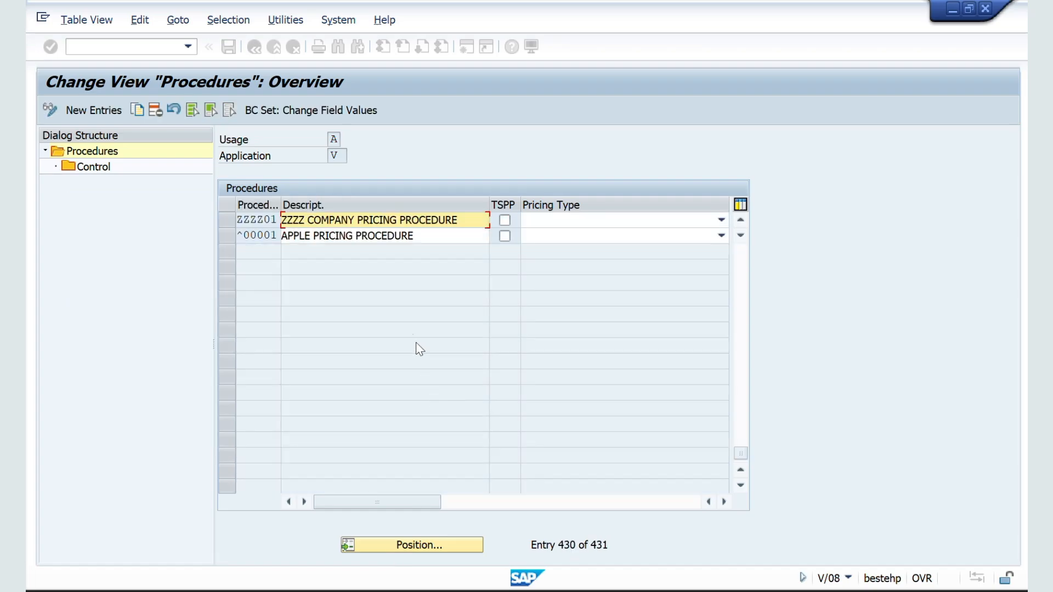
{"action": "left_click", "coordinate": [229, 222]}
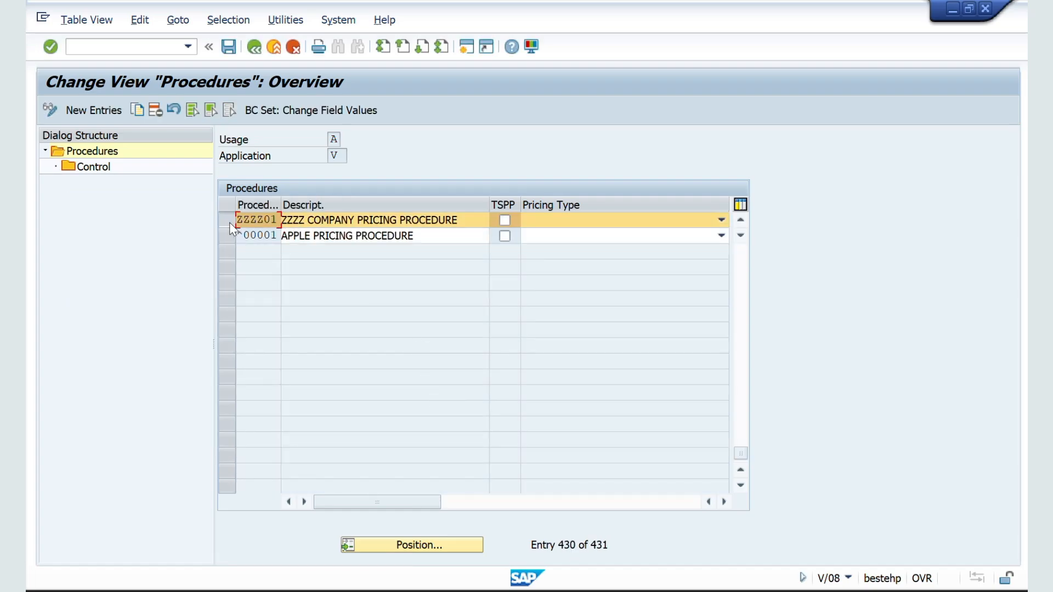
{"action": "double_click", "coordinate": [112, 172]}
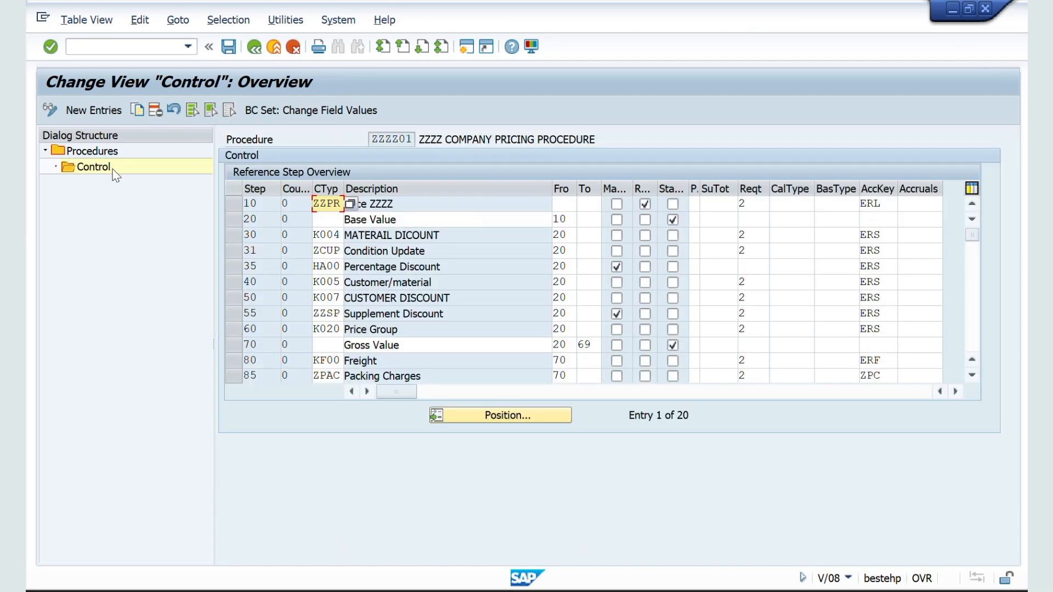
Add a new entry to procedure ZZZZ01 with step 32 and condition type ZZGC
{"action": "left_click", "coordinate": [261, 251]}
{"action": "left_click_drag", "start_coordinate": [261, 251], "coordinate": [229, 257]}
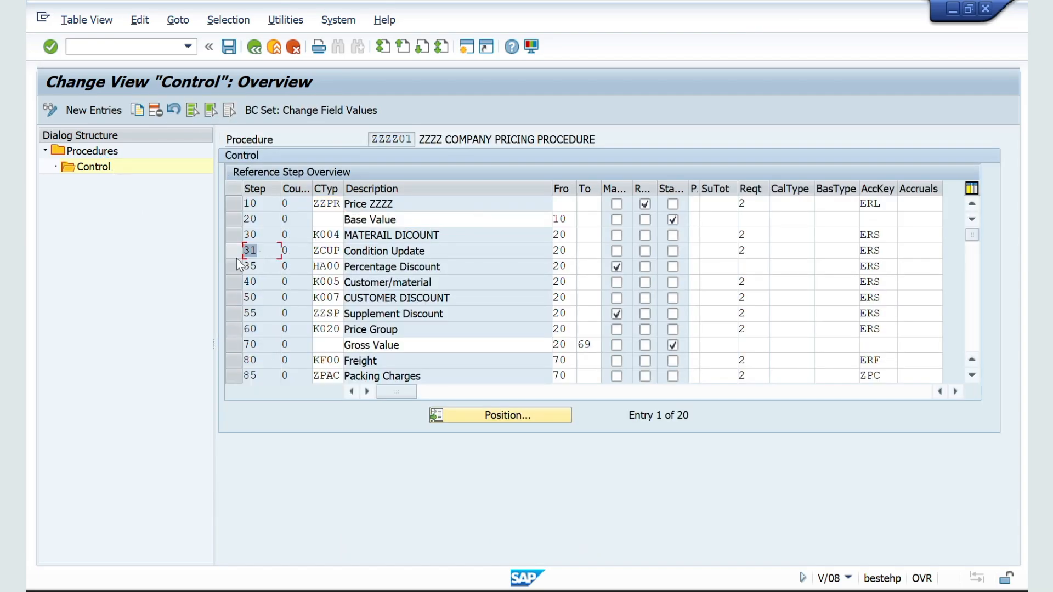
{"action": "left_click", "coordinate": [102, 109]}
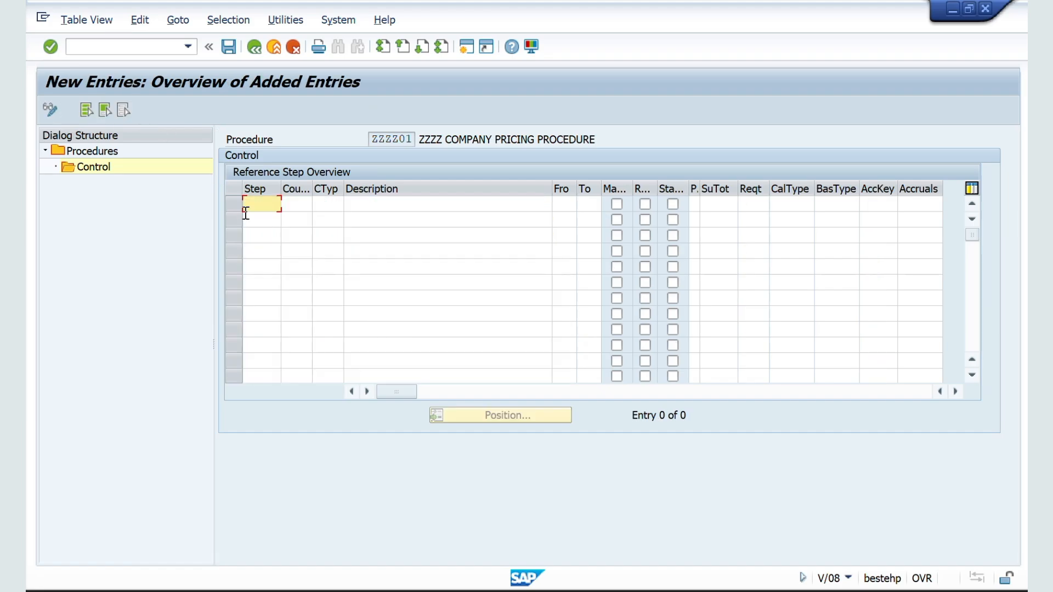
{"action": "type", "text": "32"}
{"action": "key", "text": "Tab"}
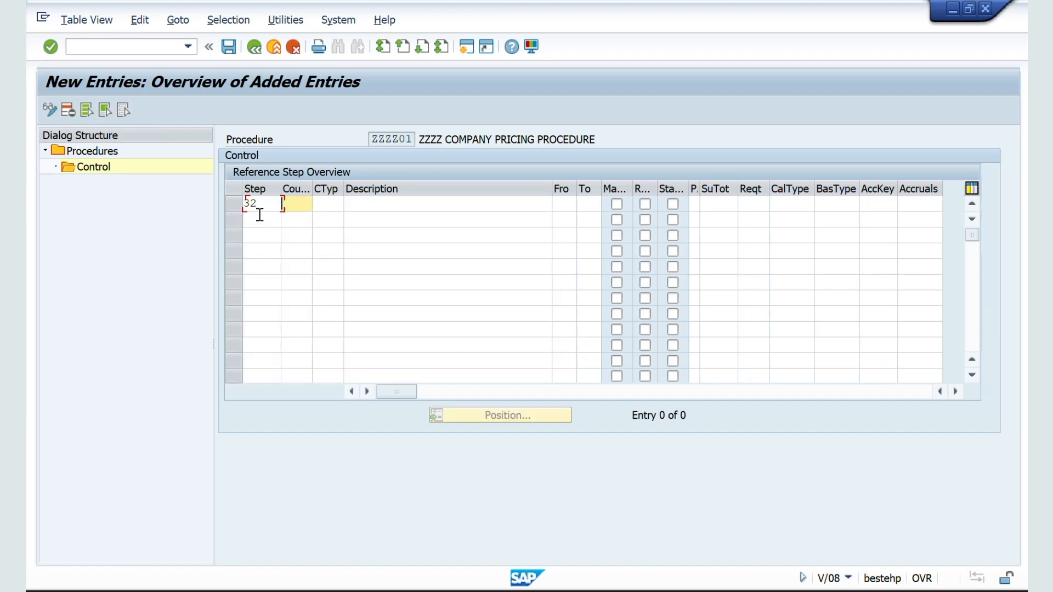
{"action": "key", "text": "Tab"}
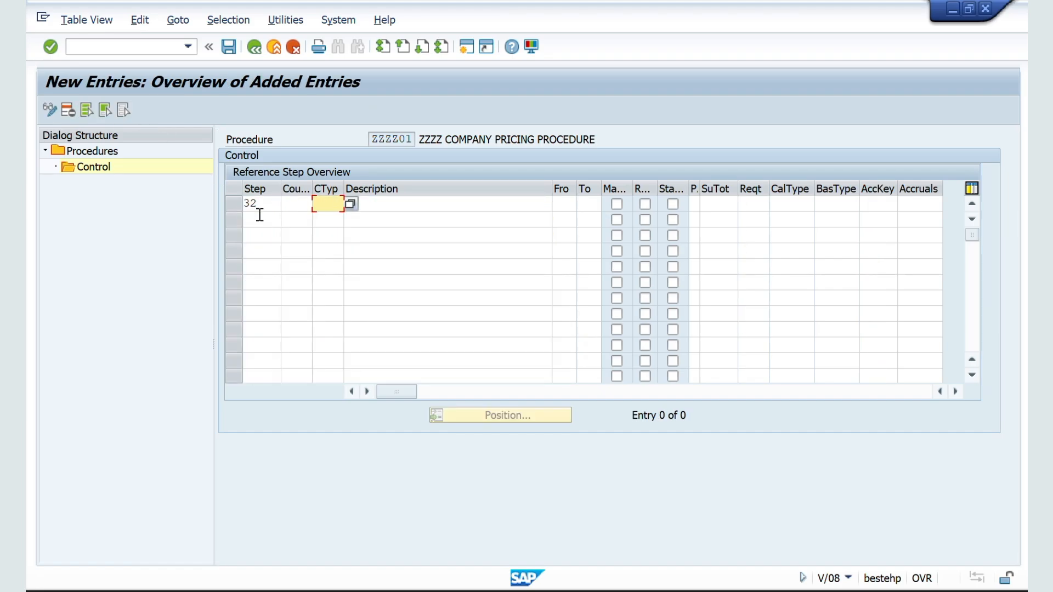
{"action": "type", "text": "ZZGC"}
{"action": "key", "text": "Return"}
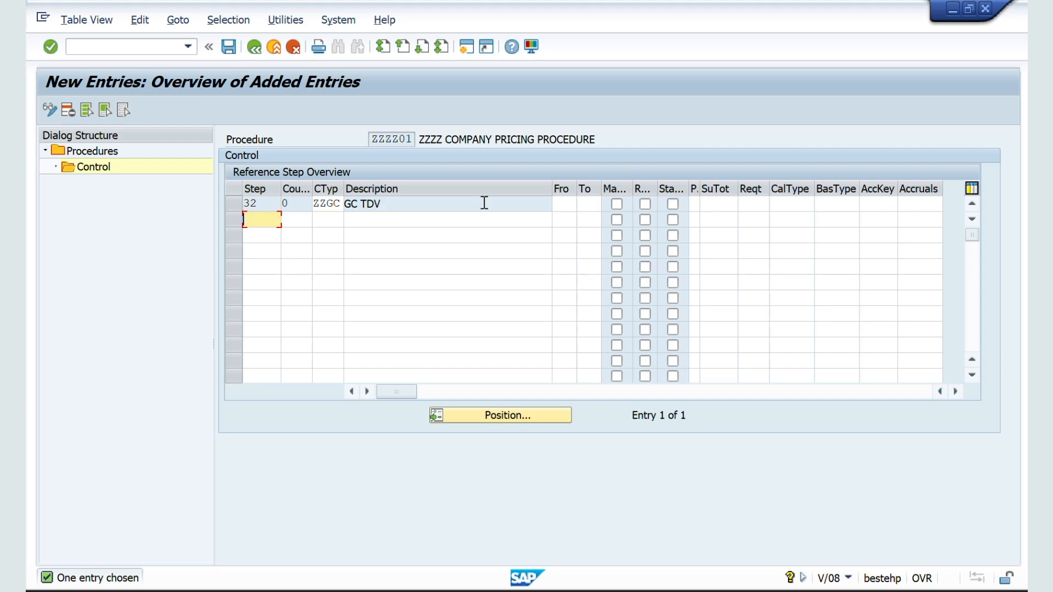
Set From step 20, requirement 2 and account key ERS for the ZZGC entry, and return to the Control overview
{"action": "left_click", "coordinate": [564, 201]}
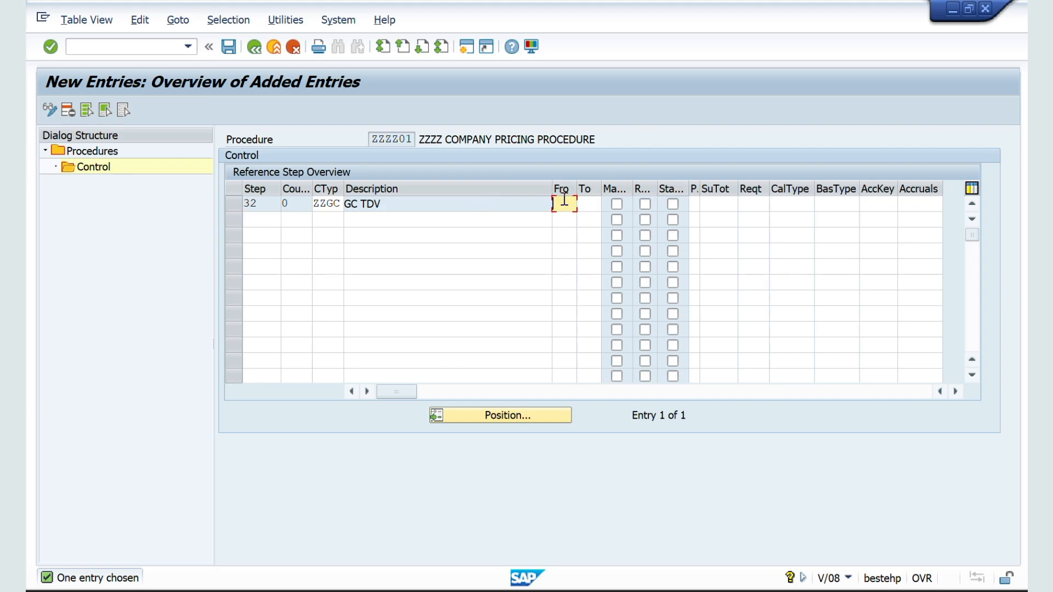
{"action": "type", "text": "20"}
{"action": "left_click", "coordinate": [752, 208]}
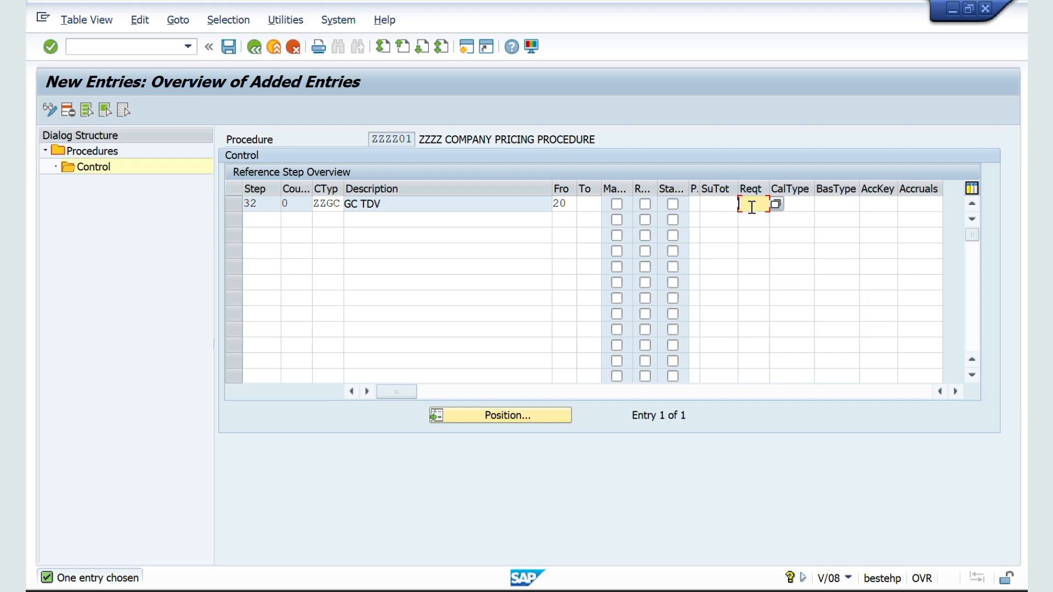
{"action": "left_click", "coordinate": [880, 207]}
{"action": "type", "text": "ERS"}
{"action": "key", "text": "Return"}
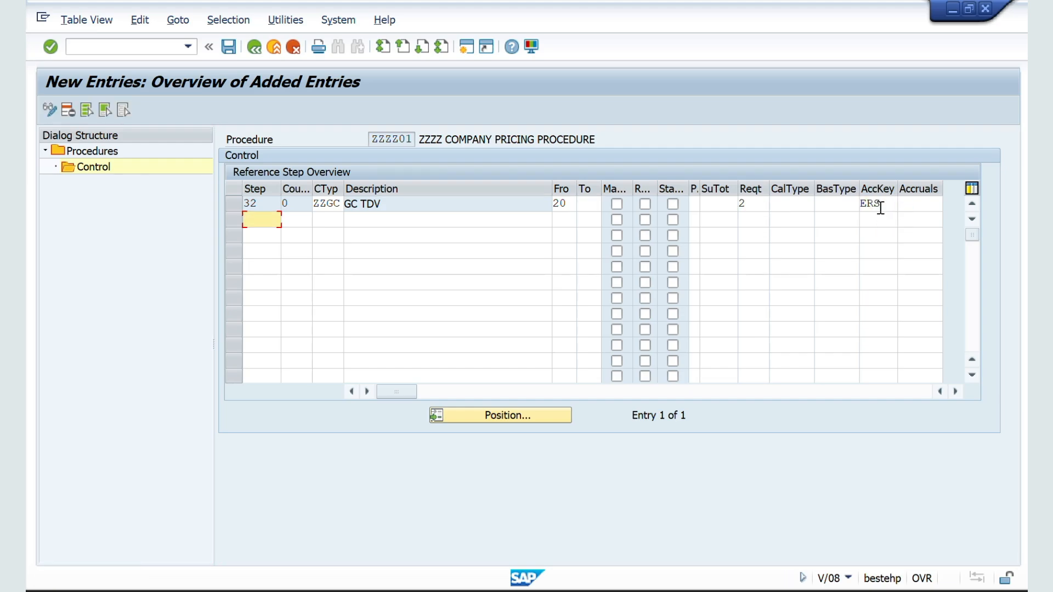
{"action": "left_click", "coordinate": [254, 47]}
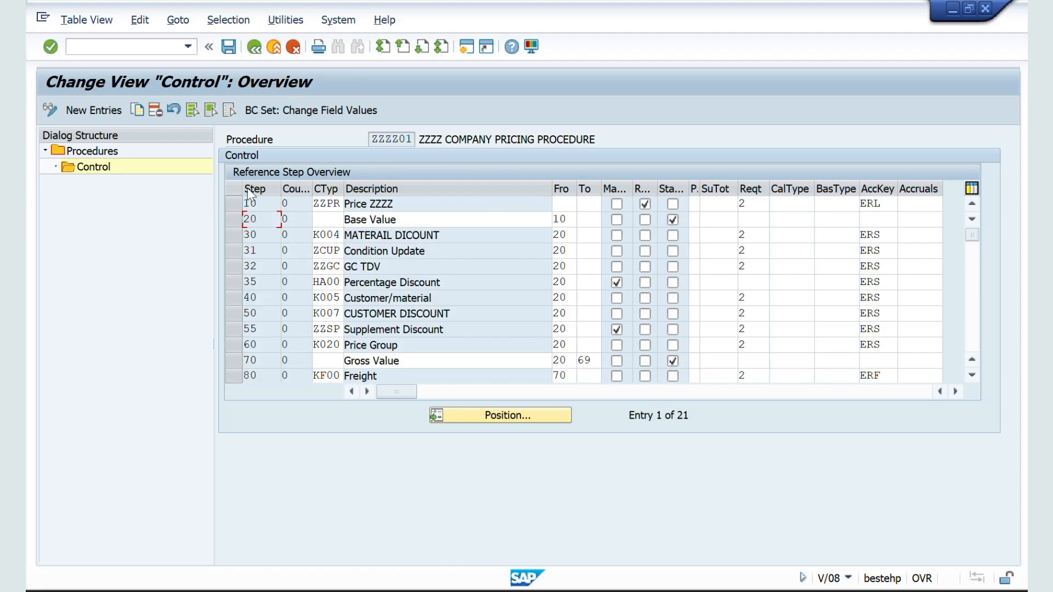
Save pricing procedure ZZZZ01 under the proposed PHARVA COMPANY CONFIGURATION customizing request and return to the procedures overview
{"action": "left_click", "coordinate": [235, 267]}
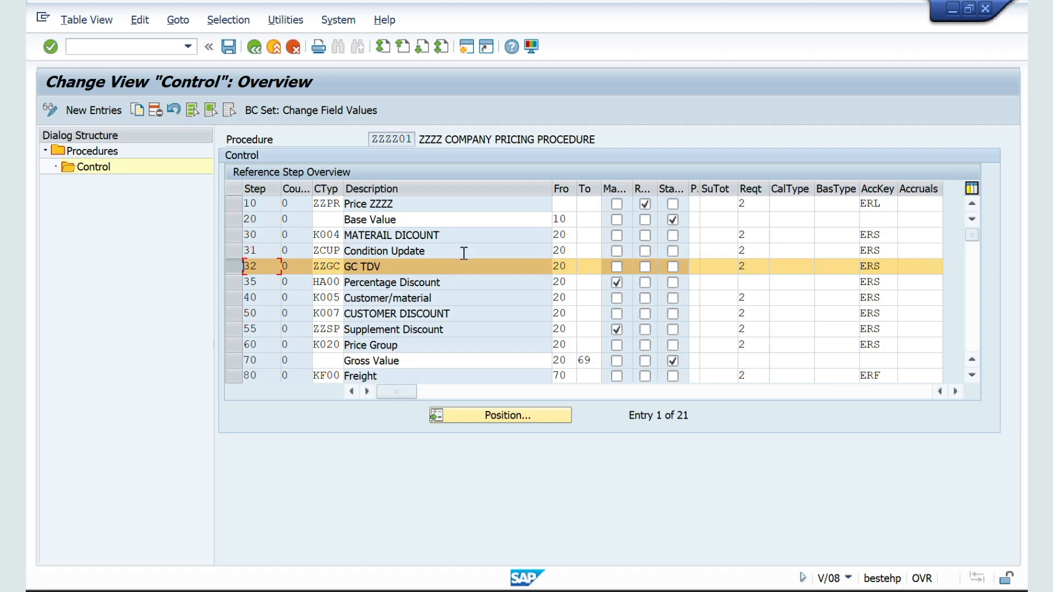
{"action": "left_click", "coordinate": [399, 204]}
{"action": "left_click_drag", "start_coordinate": [399, 204], "coordinate": [346, 205]}
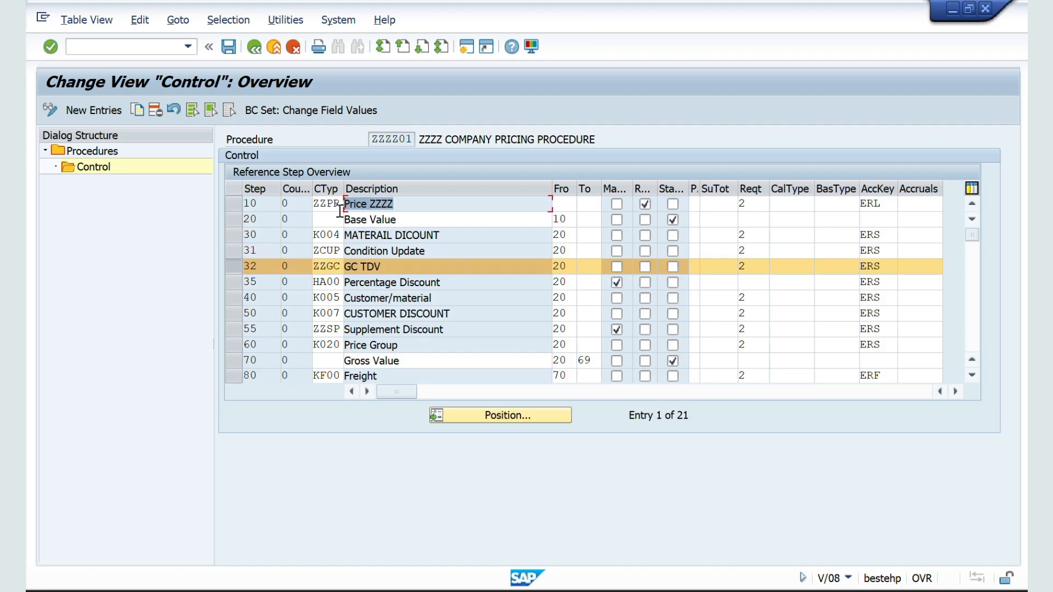
{"action": "left_click", "coordinate": [228, 47]}
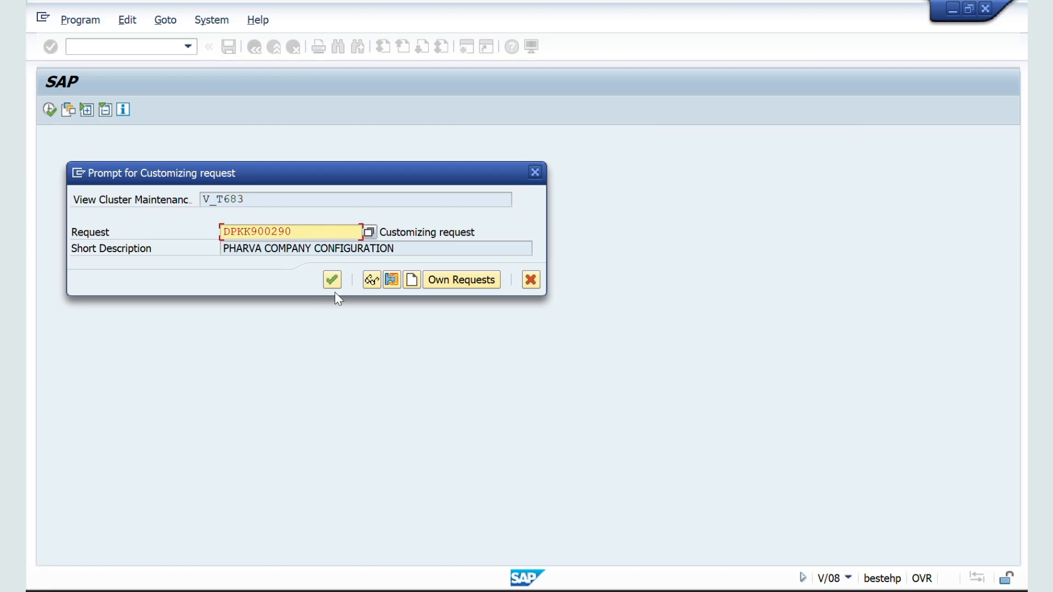
{"action": "left_click", "coordinate": [333, 280]}
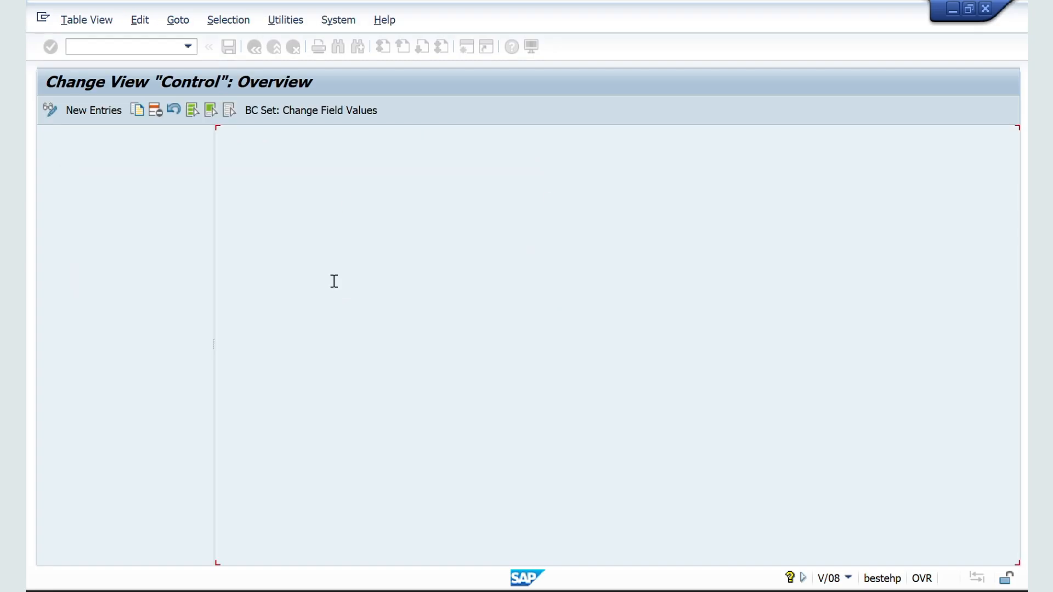
{"action": "left_click", "coordinate": [235, 48]}
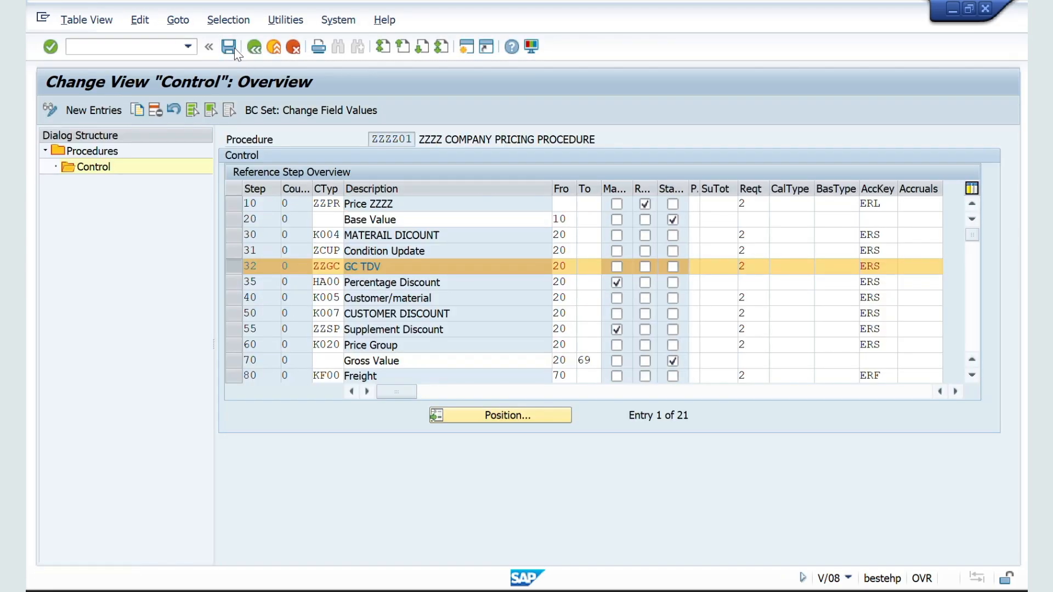
{"action": "left_click", "coordinate": [255, 48]}
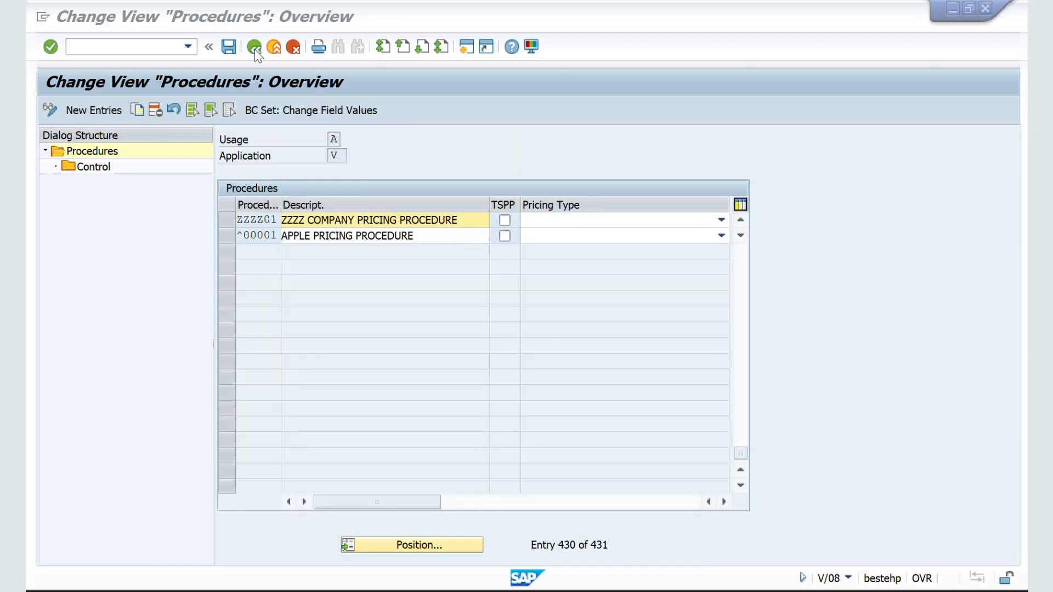
Switch to the Excel notes and enter DONE in cell G83 beside Step 4 Assign Condition type to Pricing Procedure
{"action": "key", "text": "alt+Tab"}
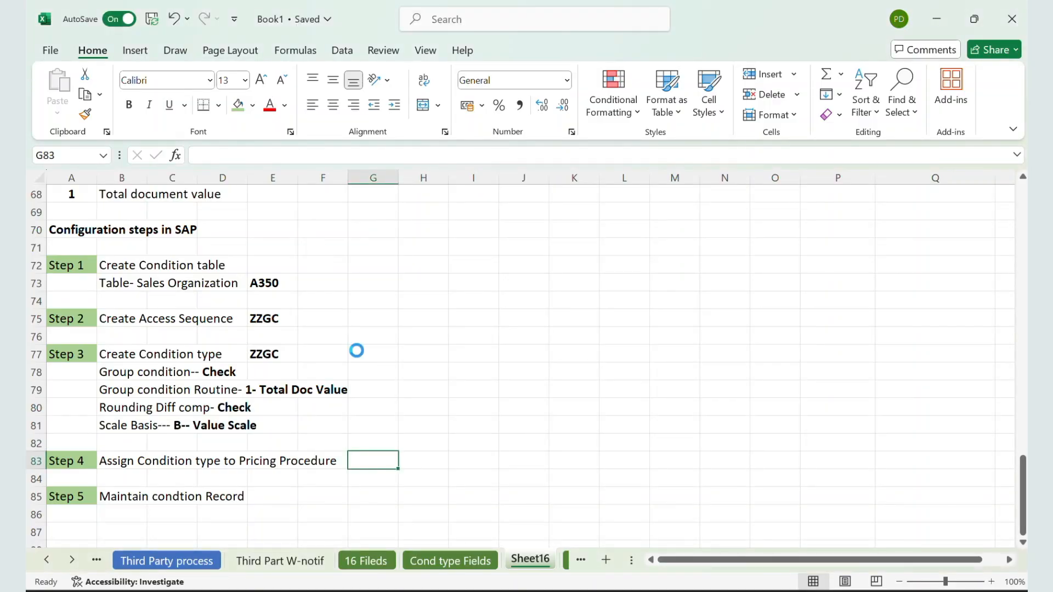
{"action": "type", "text": "DONE"}
{"action": "key", "text": "Return"}
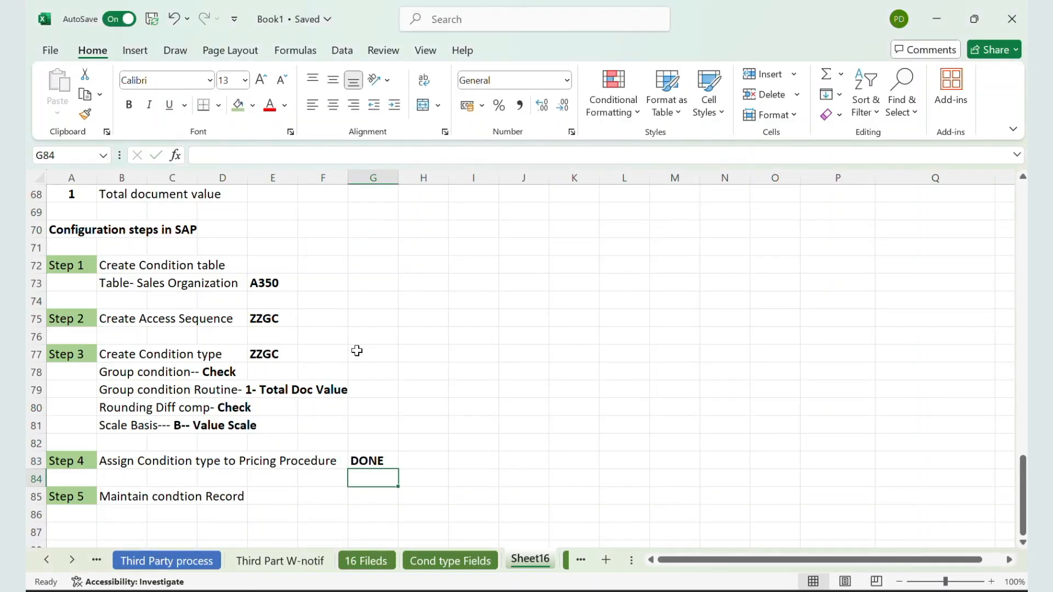
{"action": "left_click", "coordinate": [363, 500]}
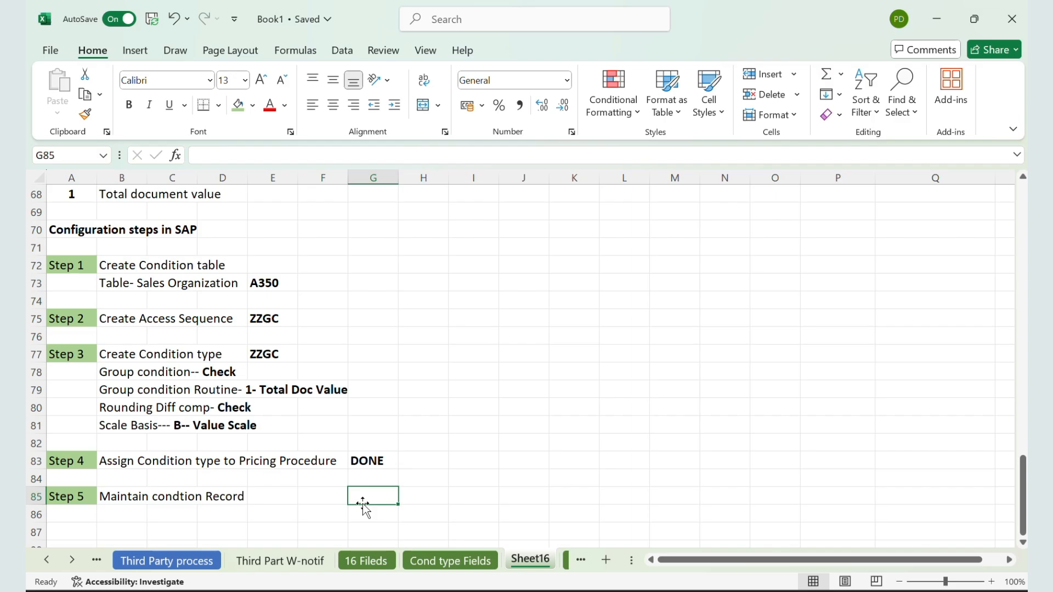
Switch to SAP and start creating condition records for condition type ZZGC with transaction VK11
{"action": "key", "text": "alt+Tab"}
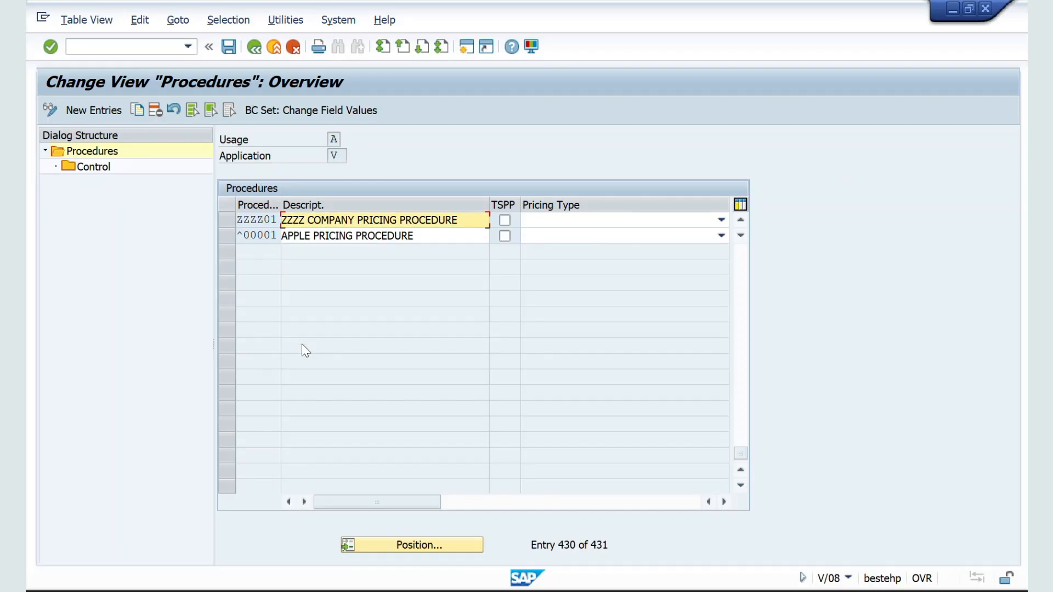
{"action": "left_click", "coordinate": [102, 47]}
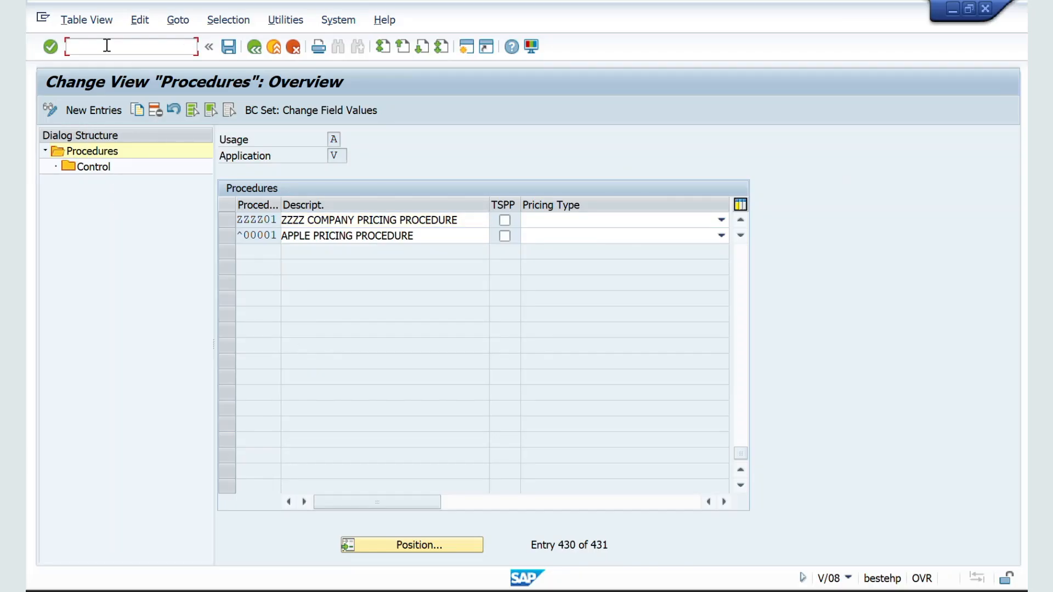
{"action": "type", "text": "/NVK11"}
{"action": "key", "text": "Return"}
{"action": "type", "text": "ZZGC"}
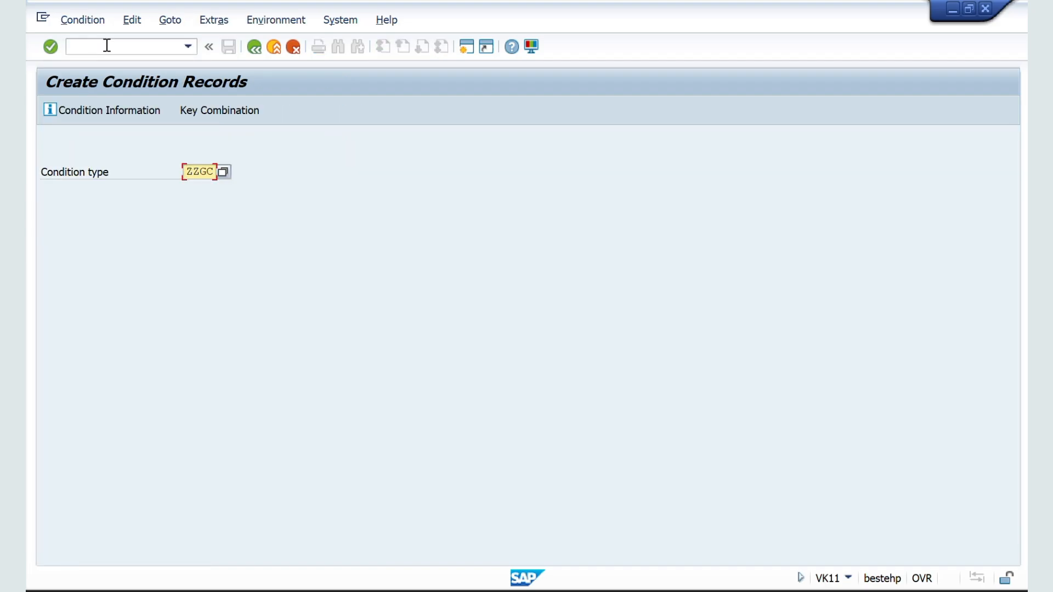
{"action": "key", "text": "Return"}
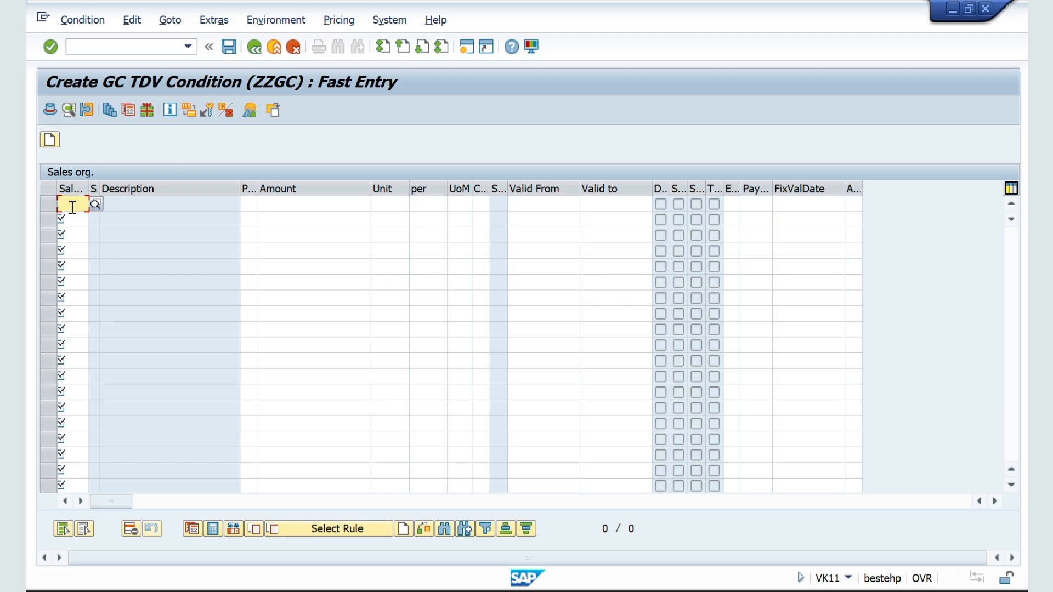
Enter a ZZGC condition record for sales organization ZZ01 with an amount of 5000 INR
{"action": "type", "text": "ZZ01"}
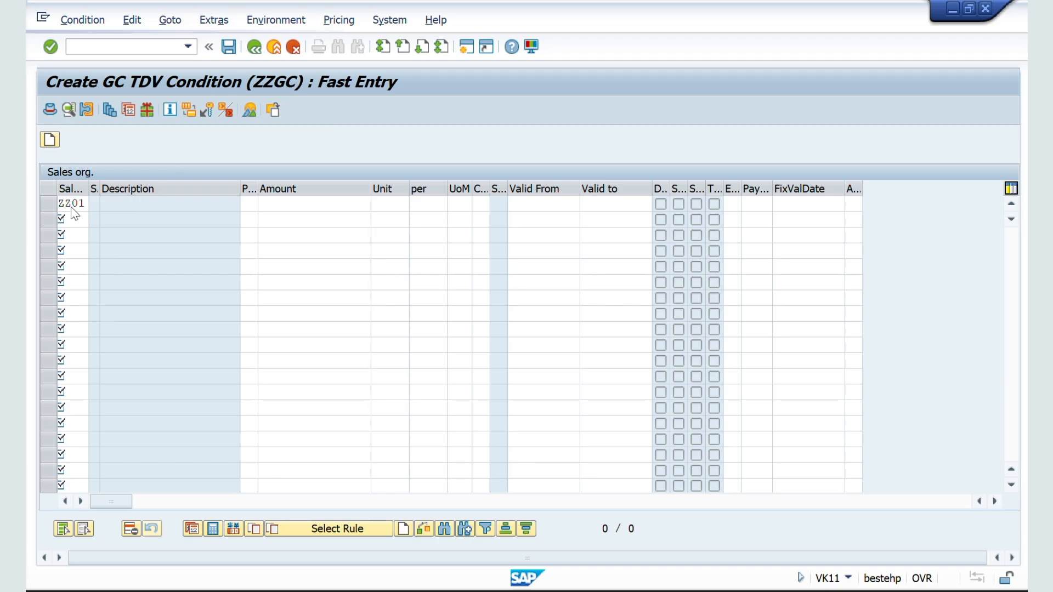
{"action": "key", "text": "Return"}
{"action": "left_click", "coordinate": [288, 209]}
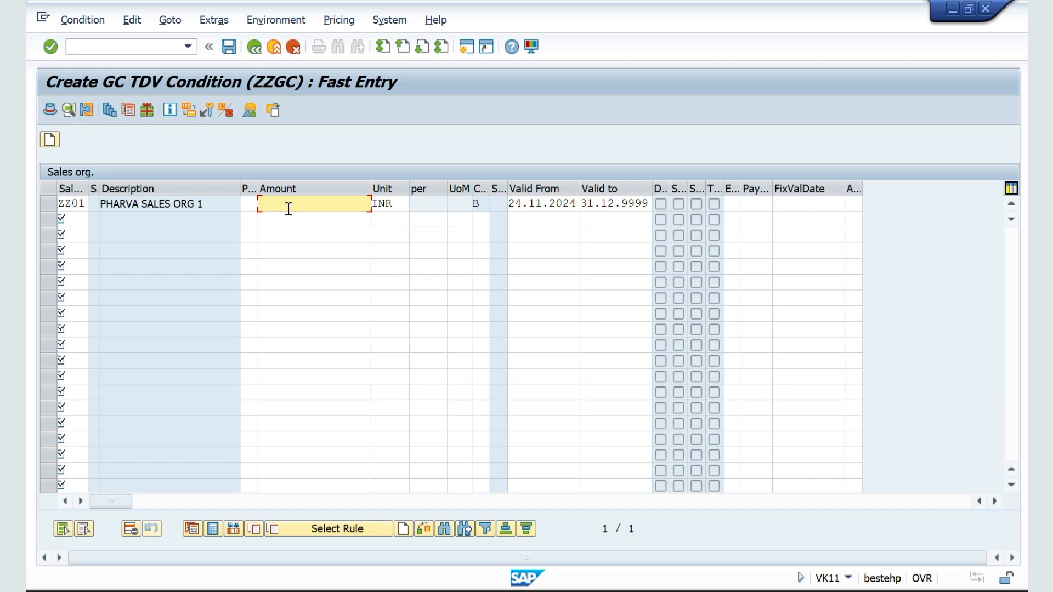
{"action": "type", "text": "5000"}
{"action": "key", "text": "Return"}
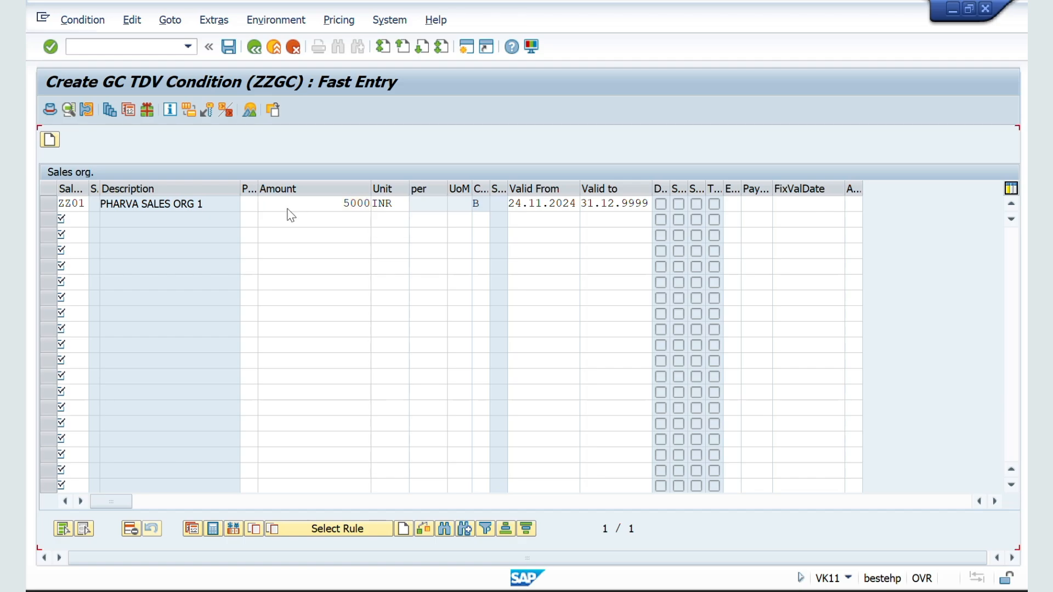
Switch to the Excel notes, check the total document value discount under Group Condition, and return to SAP
{"action": "key", "text": "alt+Tab"}
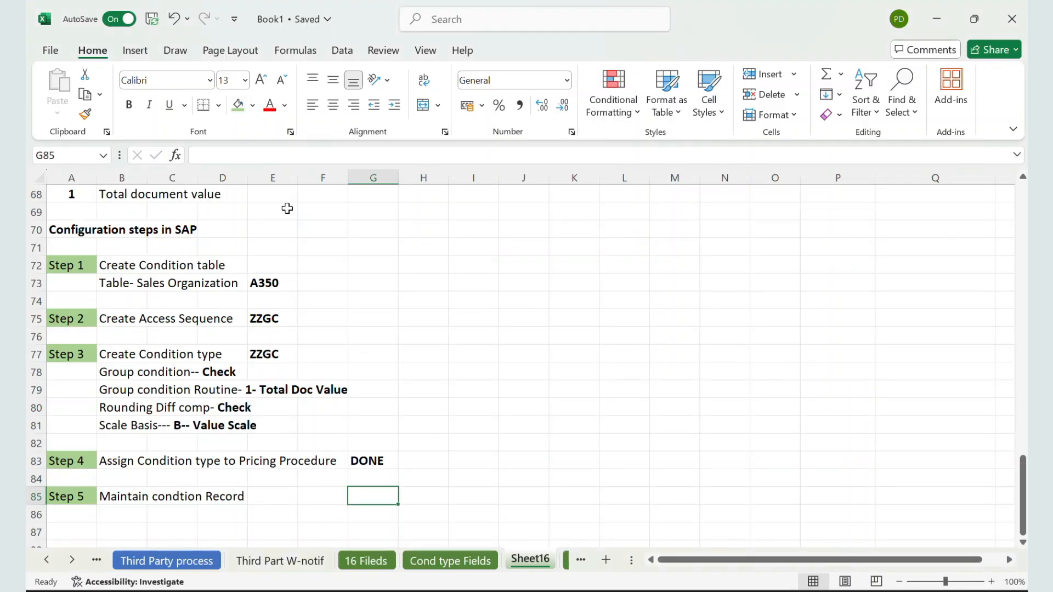
{"action": "scroll", "coordinate": [405, 359], "scroll_direction": "up", "scroll_amount": 6}
{"action": "scroll", "coordinate": [405, 360], "scroll_direction": "down", "scroll_amount": 2}
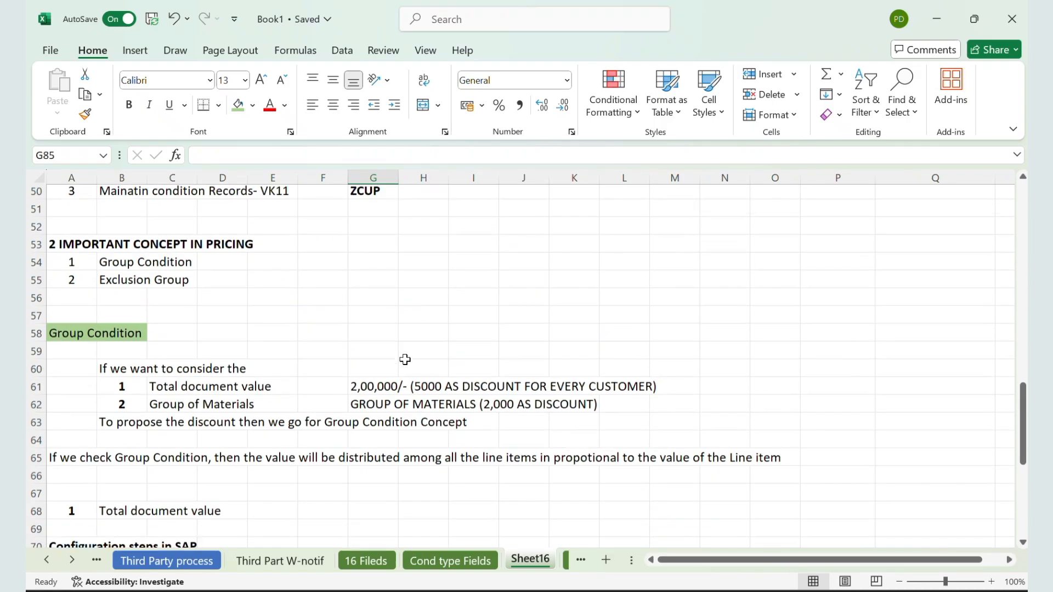
{"action": "left_click", "coordinate": [210, 337]}
{"action": "left_click_drag", "start_coordinate": [211, 339], "coordinate": [387, 335]}
{"action": "key", "text": "alt+Tab"}
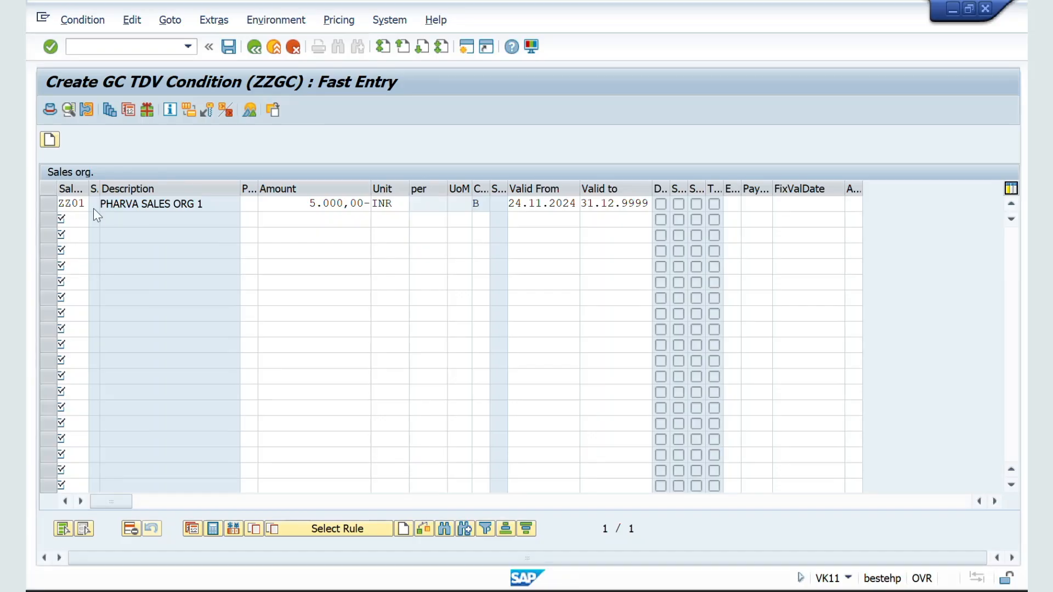
Add a scale starting at 200000 INR to the ZZ01 condition record and save the record
{"action": "left_click", "coordinate": [48, 205]}
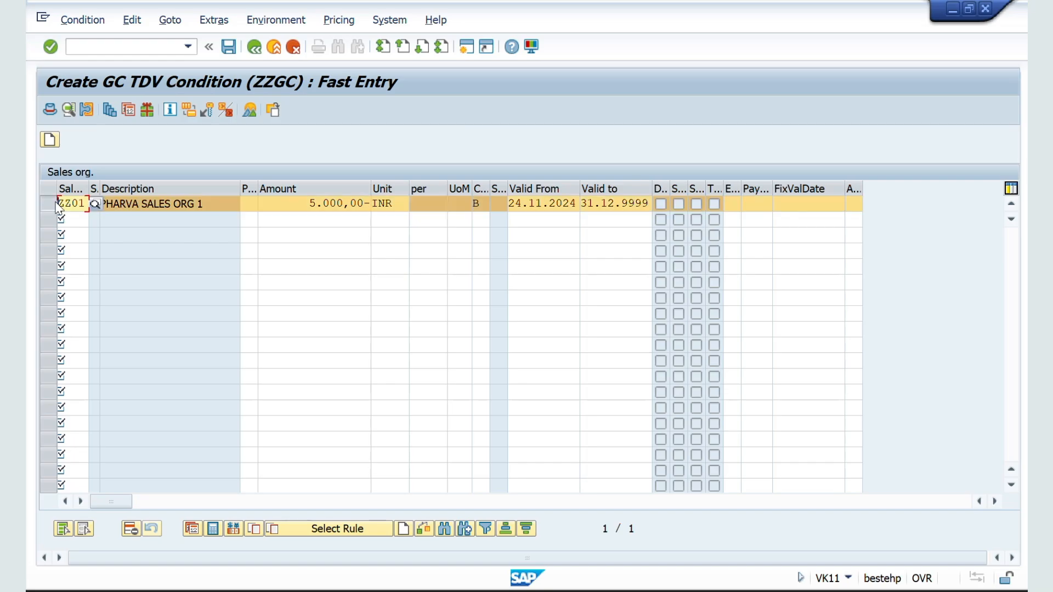
{"action": "left_click", "coordinate": [113, 110]}
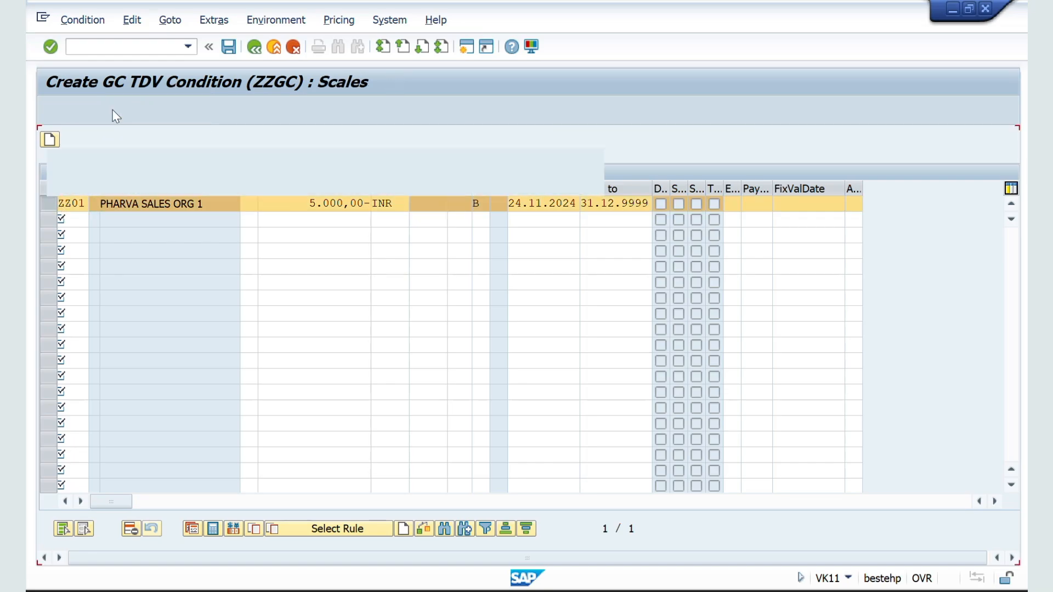
{"action": "type", "text": "2"}
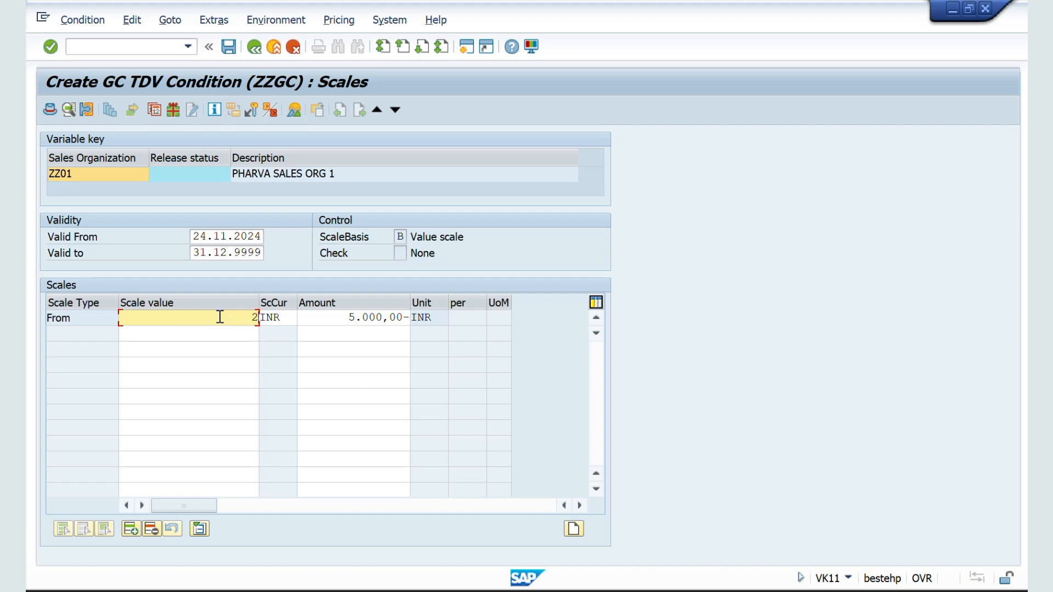
{"action": "type", "text": "00000"}
{"action": "key", "text": "Return"}
{"action": "left_click_drag", "start_coordinate": [189, 318], "coordinate": [262, 321]}
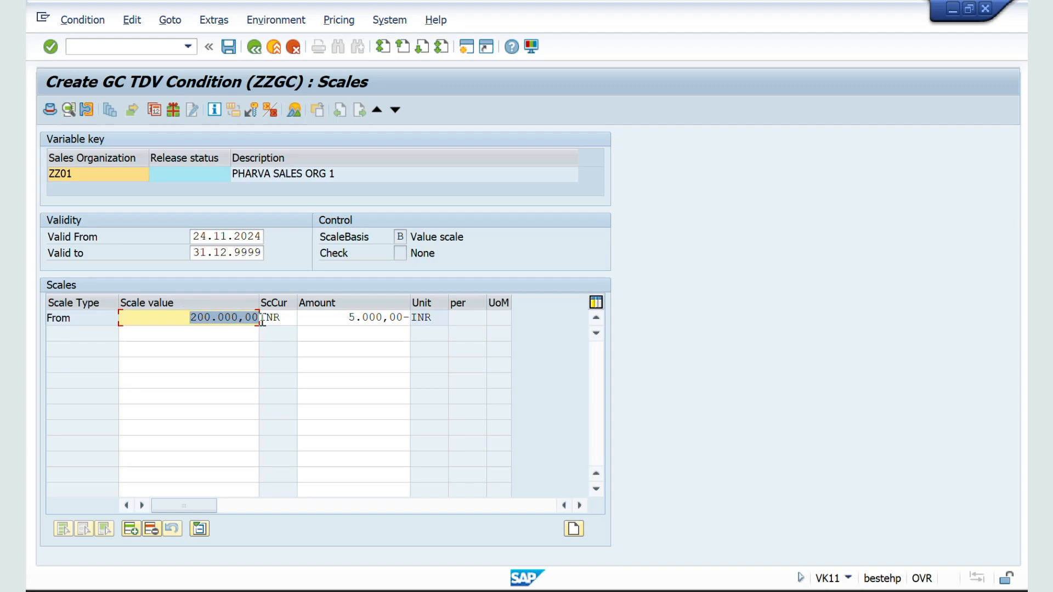
{"action": "left_click_drag", "start_coordinate": [339, 317], "coordinate": [418, 318]}
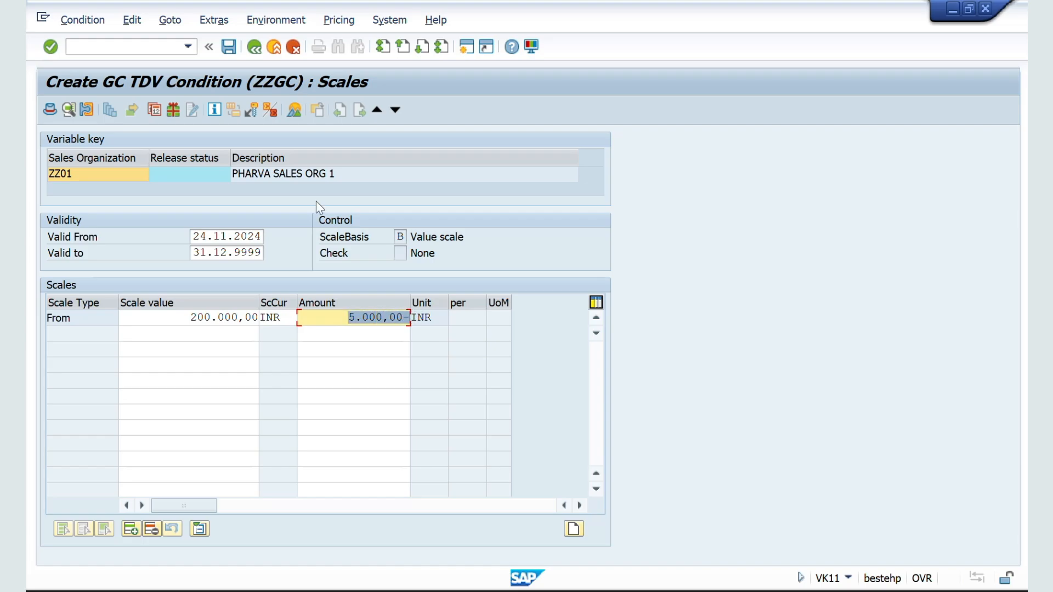
{"action": "left_click", "coordinate": [229, 46]}
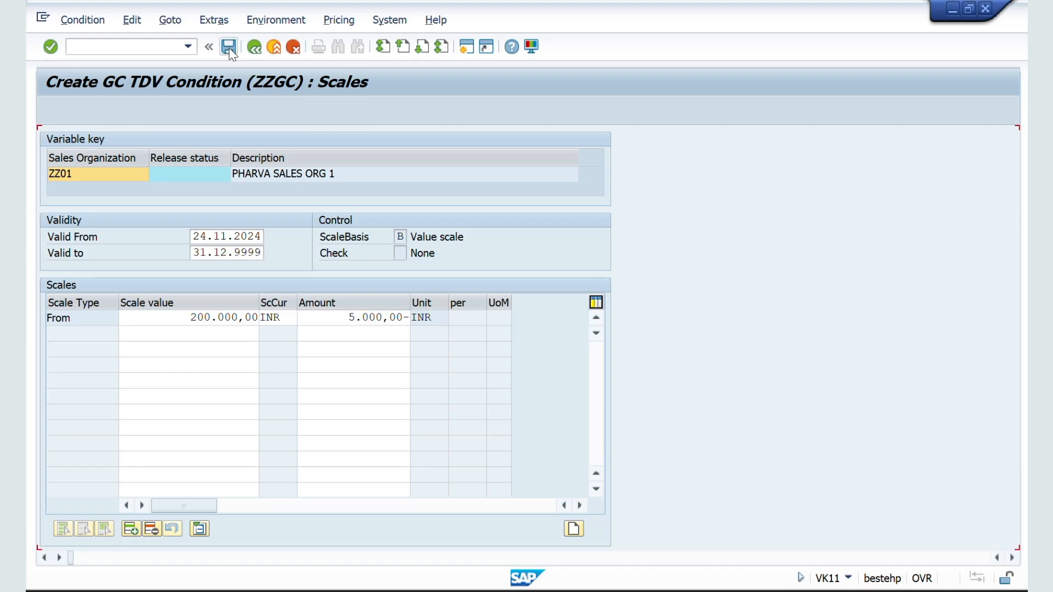
{"action": "left_click", "coordinate": [229, 47]}
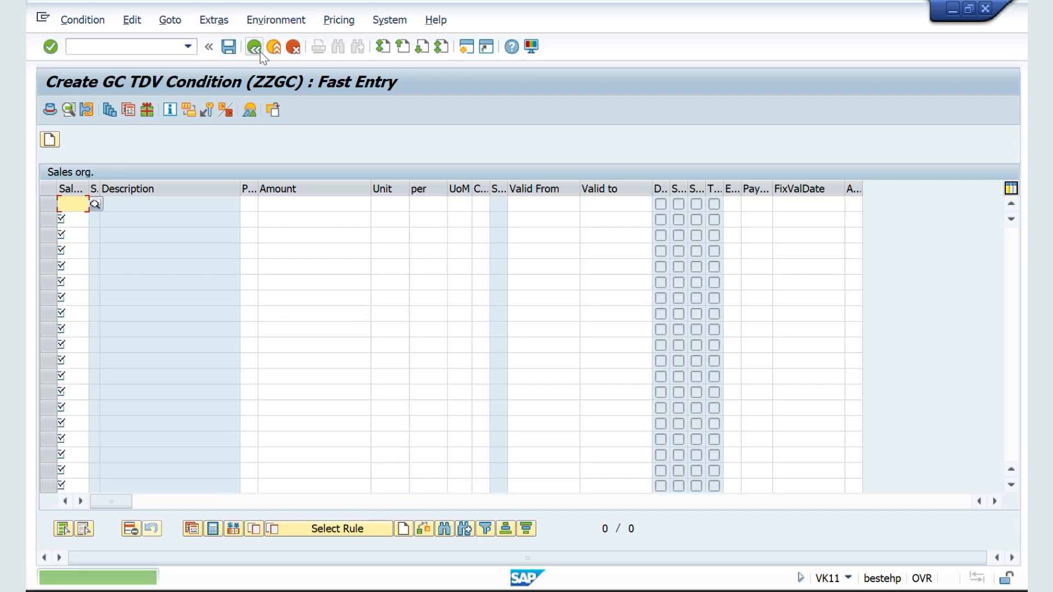
Switch to the Excel notes and enter DONE in cell F85 beside Step 5 Maintain condtion Record
{"action": "key", "text": "alt+Tab"}
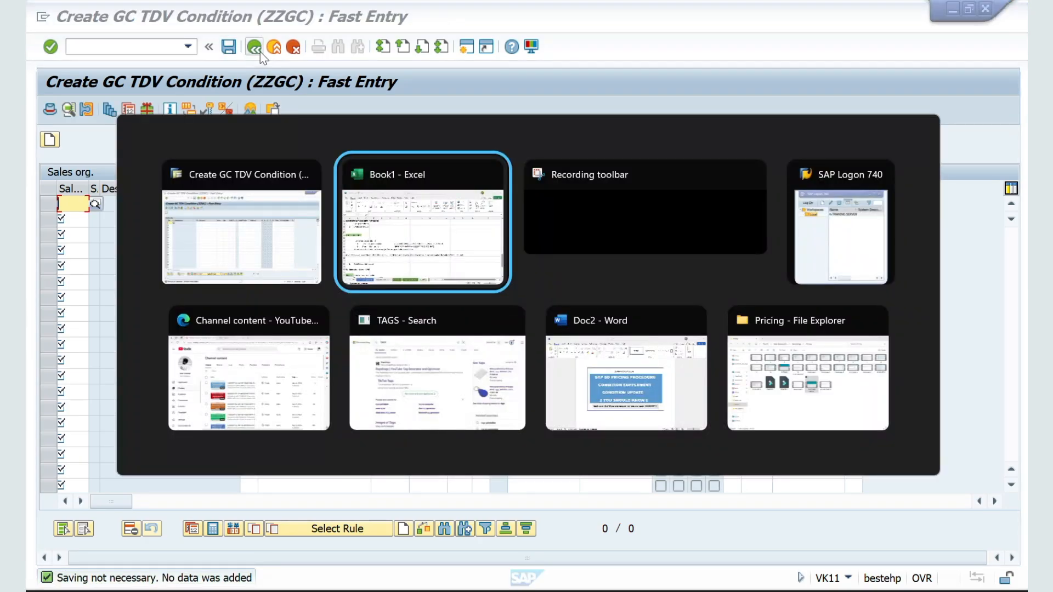
{"action": "scroll", "coordinate": [335, 273], "scroll_direction": "down", "scroll_amount": 4}
{"action": "scroll", "coordinate": [335, 273], "scroll_direction": "down", "scroll_amount": 4}
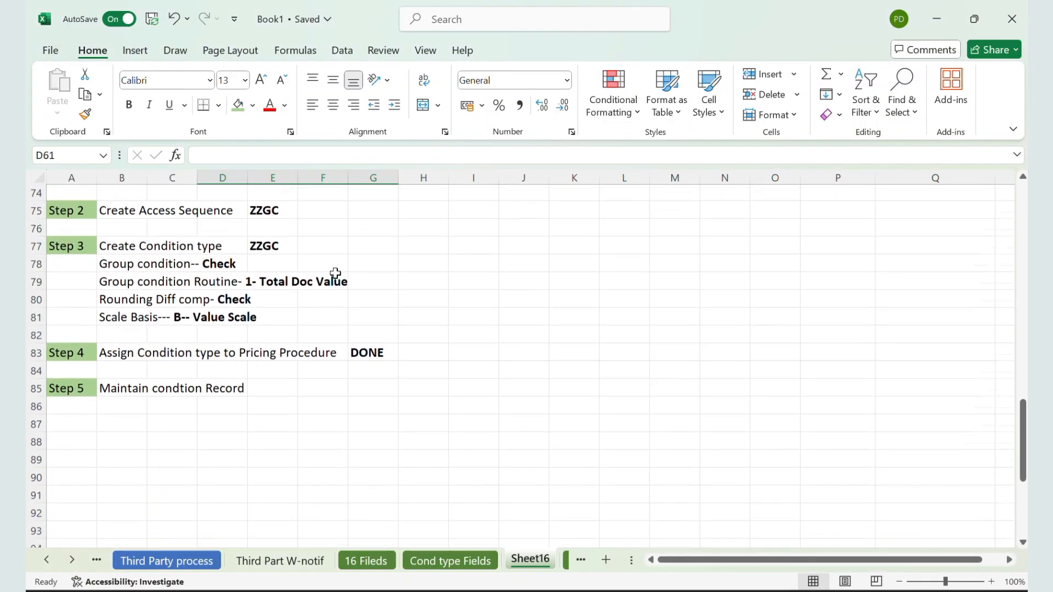
{"action": "left_click", "coordinate": [322, 351]}
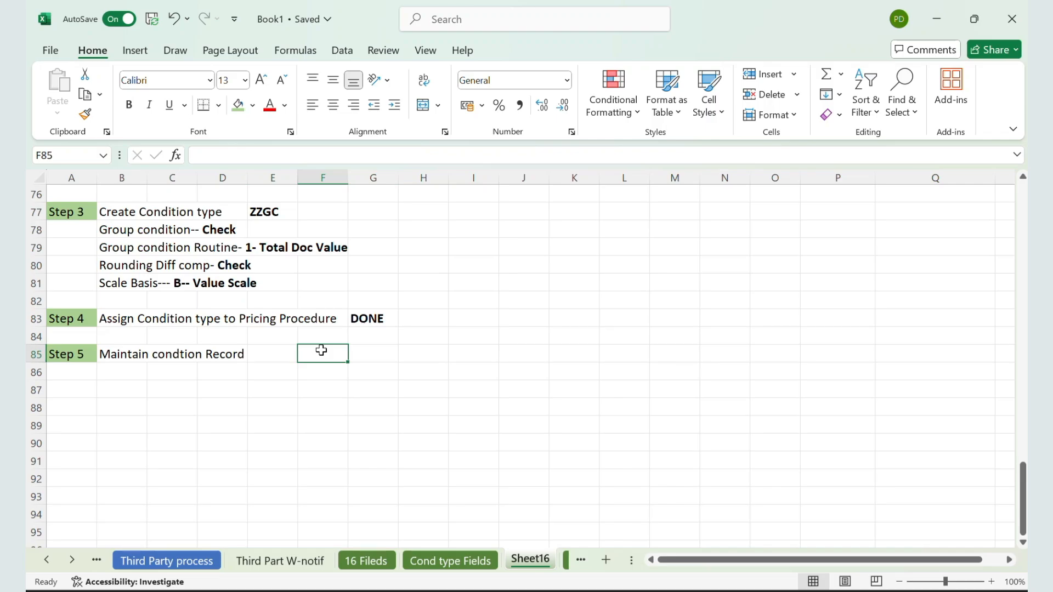
{"action": "type", "text": "DONE"}
{"action": "key", "text": "Return"}
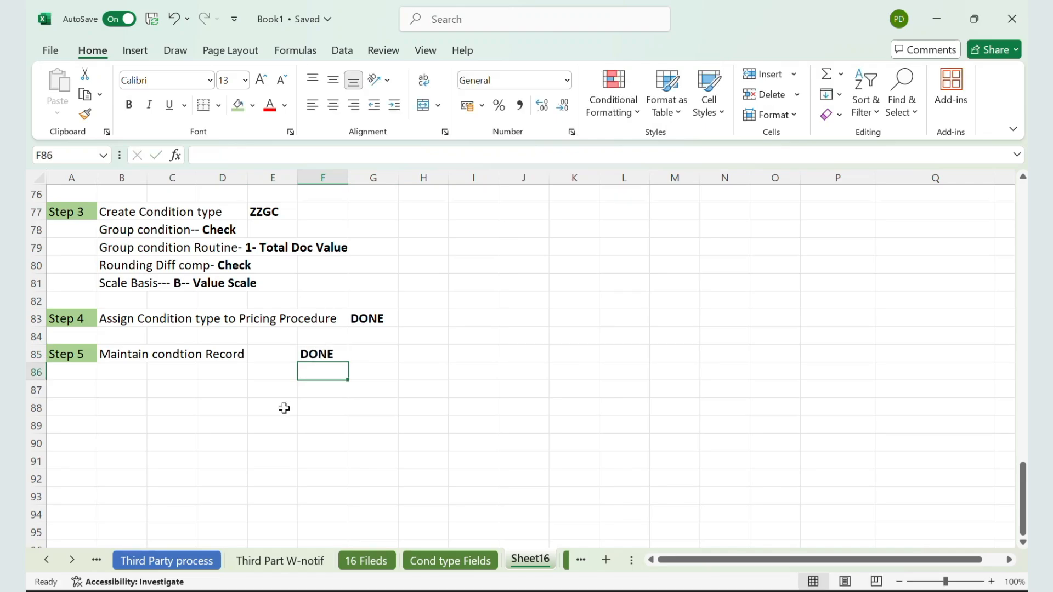
{"action": "scroll", "coordinate": [283, 408], "scroll_direction": "up", "scroll_amount": 4}
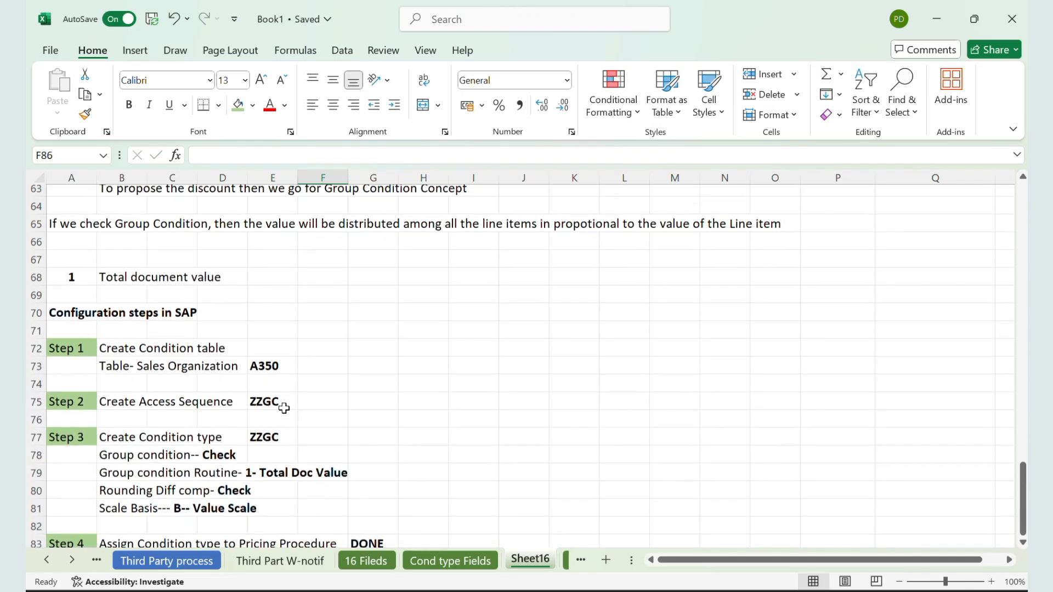
Switch to SAP, start sales order creation with transaction VA01, and open an additional session
{"action": "key", "text": "alt+Tab"}
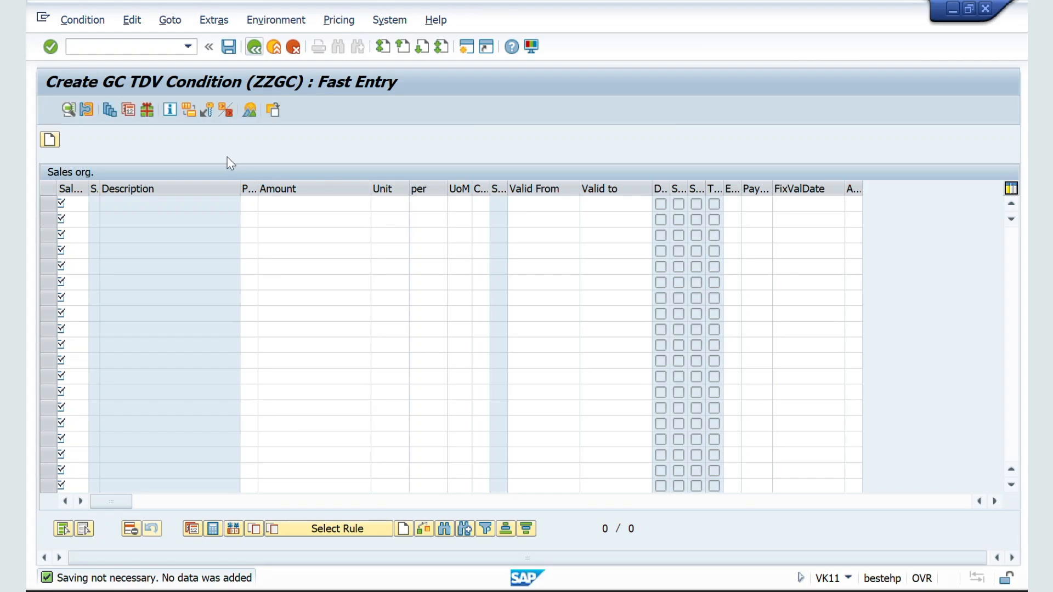
{"action": "left_click", "coordinate": [135, 52]}
{"action": "type", "text": "/nva01"}
{"action": "key", "text": "Return"}
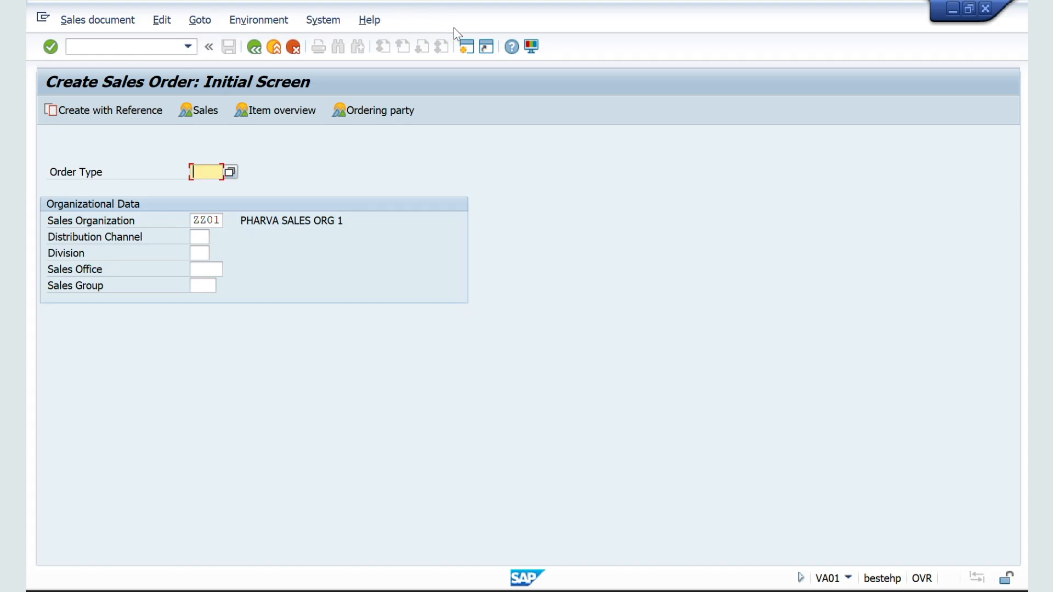
{"action": "left_click", "coordinate": [467, 46]}
Start a ZSOR sales order for sales organization ZZ01 with distribution channel ZW and division ZL
{"action": "left_click", "coordinate": [201, 174]}
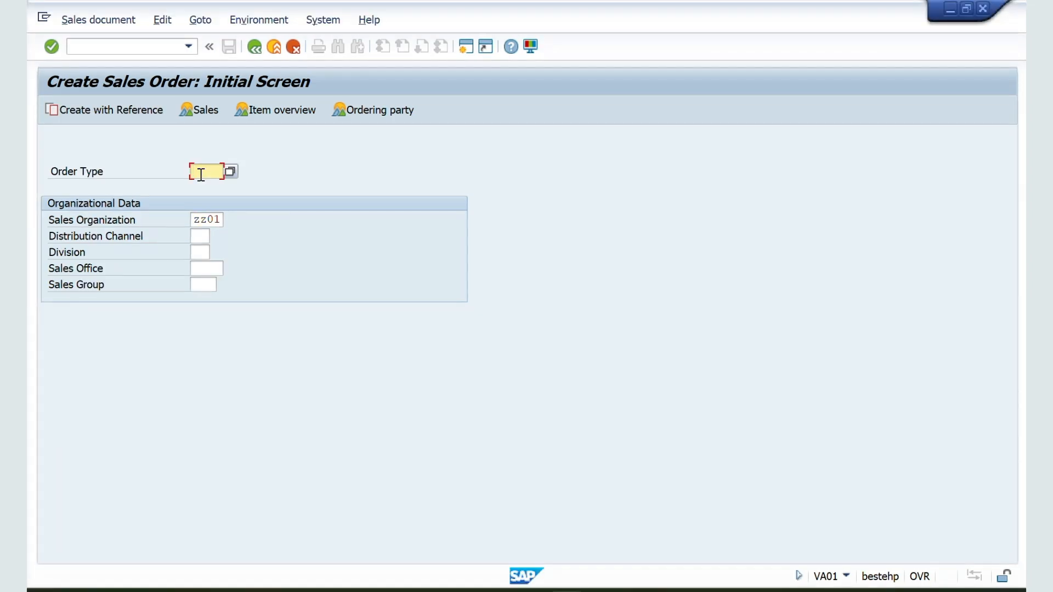
{"action": "type", "text": "ZSOR"}
{"action": "key", "text": "Return"}
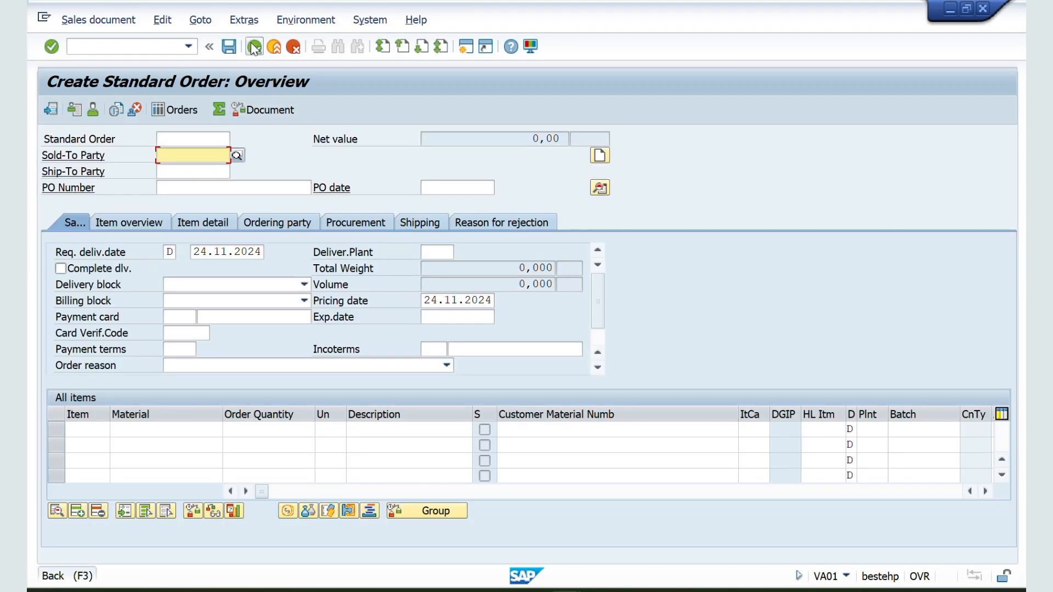
{"action": "left_click", "coordinate": [254, 47]}
{"action": "left_click", "coordinate": [197, 238]}
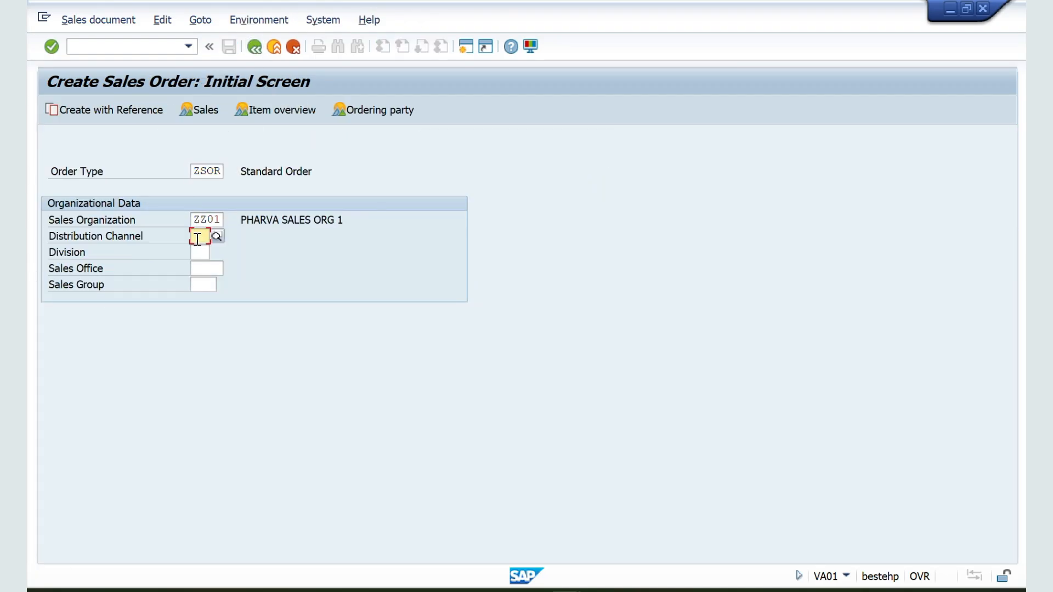
{"action": "type", "text": "ZW"}
{"action": "key", "text": "Tab"}
{"action": "type", "text": "ZL"}
{"action": "key", "text": "Tab"}
{"action": "key", "text": "Return"}
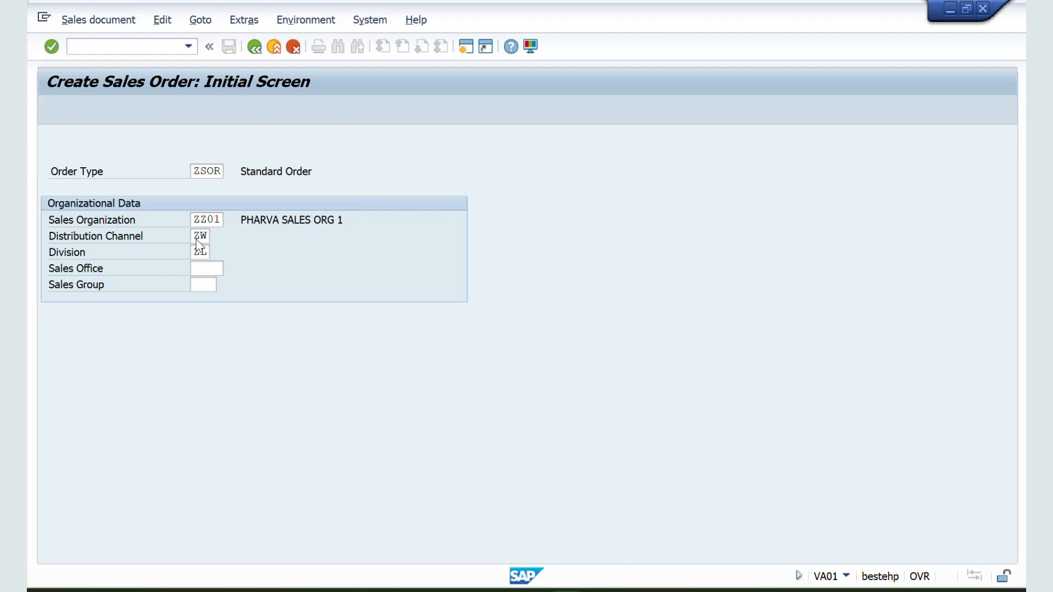
Enter the sold-to party's customer number and the purchase order number in the order header
{"action": "type", "text": "3000000106"}
{"action": "key", "text": "Tab"}
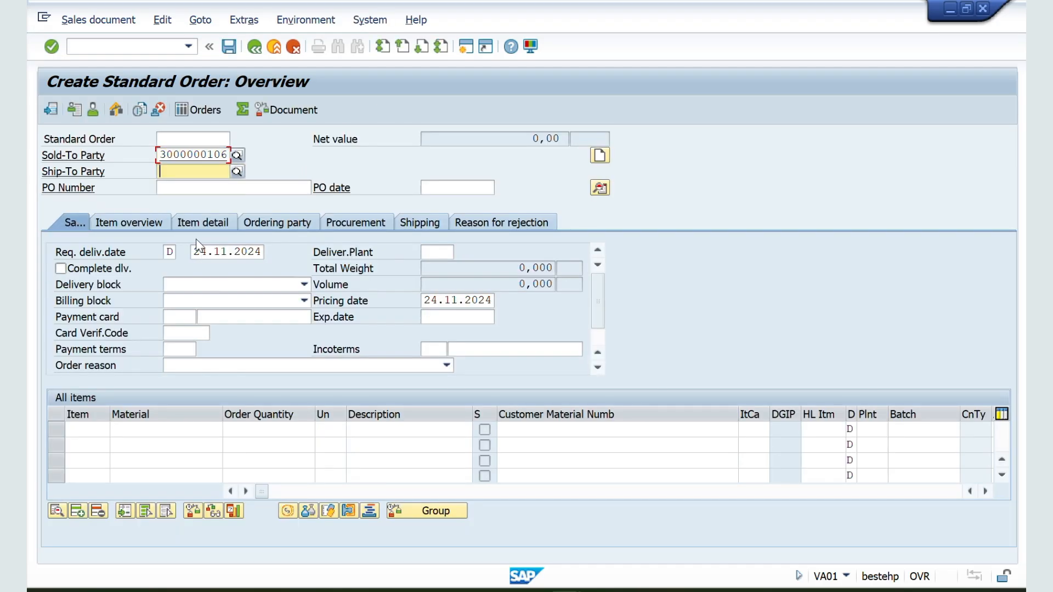
{"action": "key", "text": "Tab"}
{"action": "type", "text": "9922"}
{"action": "key", "text": "Return"}
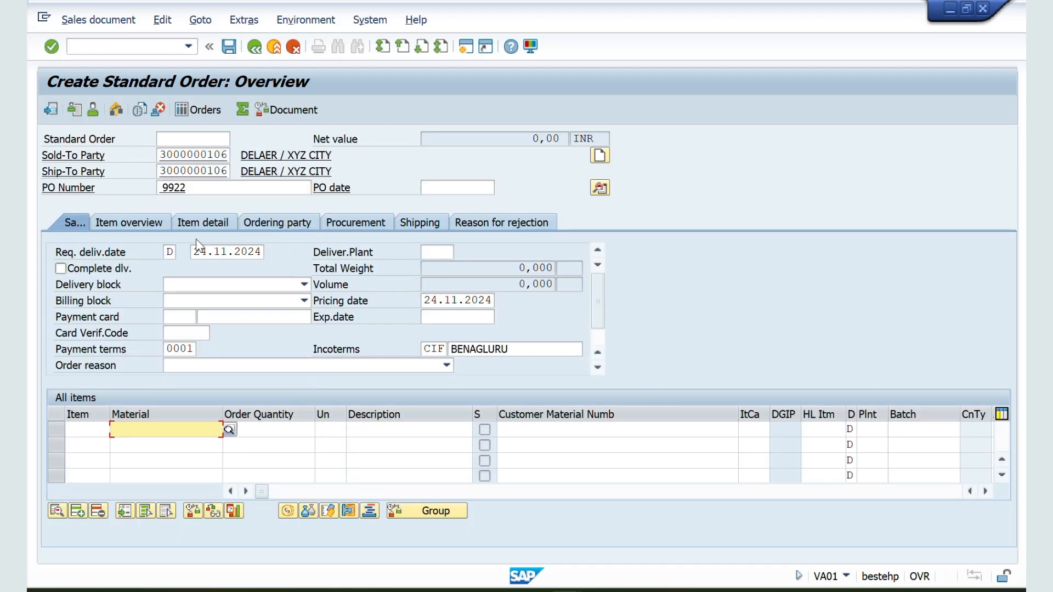
Add material 50065808 with an order quantity of 100 as the first order item
{"action": "key", "text": "BackSpace"}
{"action": "key", "text": "Return"}
{"action": "key", "text": "Tab"}
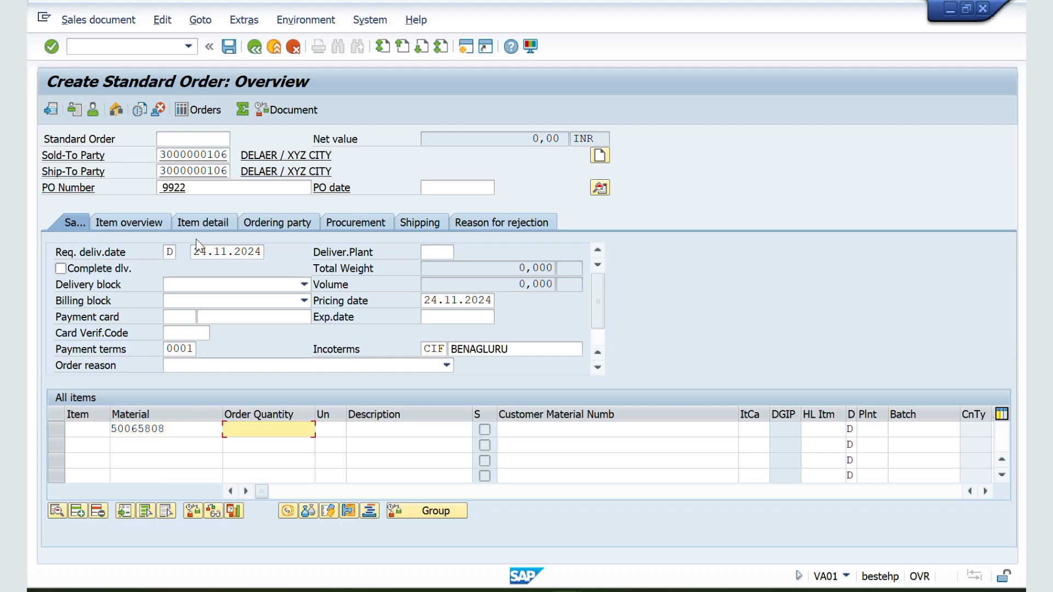
{"action": "type", "text": "100"}
{"action": "key", "text": "Return"}
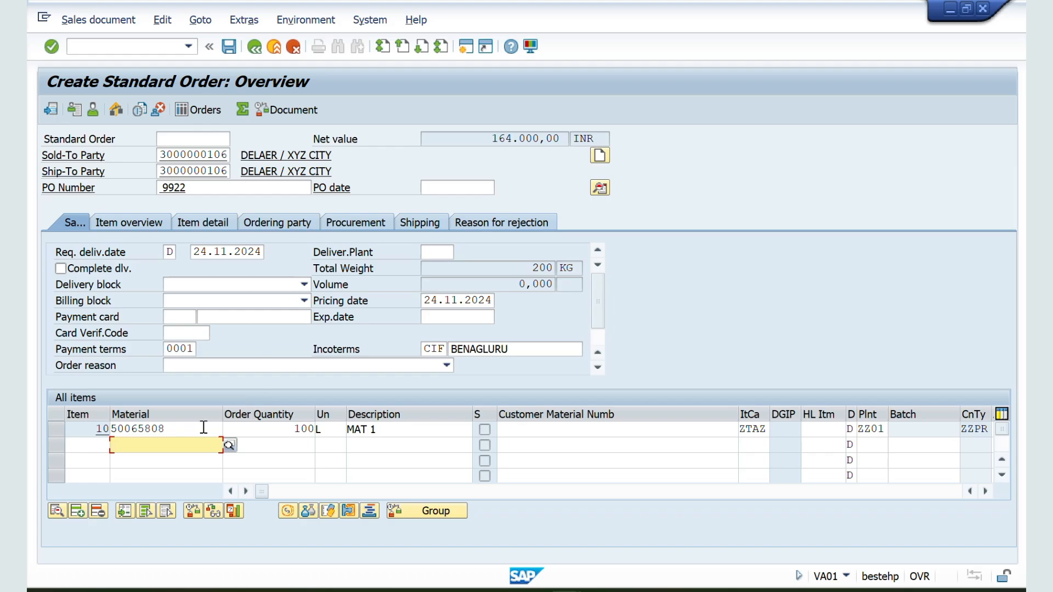
Examine the ZZGC GC TDV condition value in item 10's pricing conditions and return to the order overview
{"action": "double_click", "coordinate": [200, 427]}
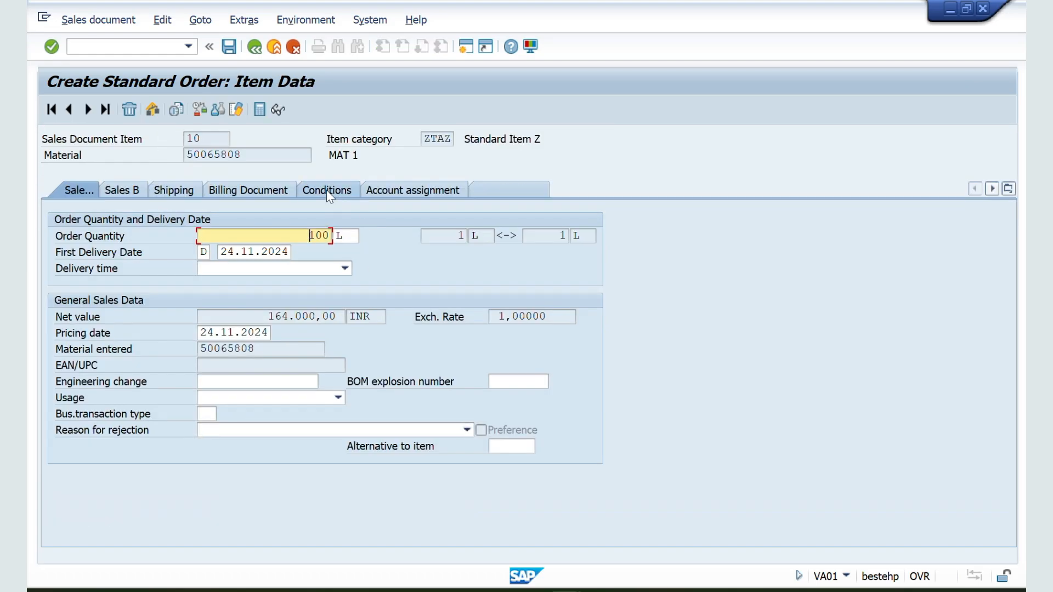
{"action": "left_click", "coordinate": [327, 190]}
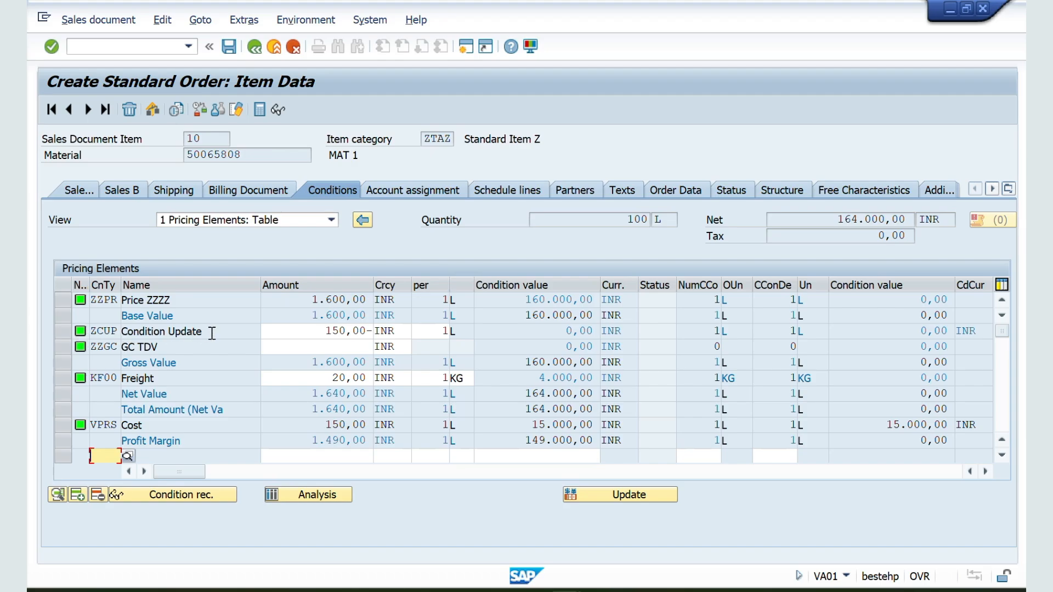
{"action": "left_click_drag", "start_coordinate": [173, 347], "coordinate": [112, 352]}
{"action": "left_click", "coordinate": [165, 348]}
{"action": "left_click", "coordinate": [163, 348]}
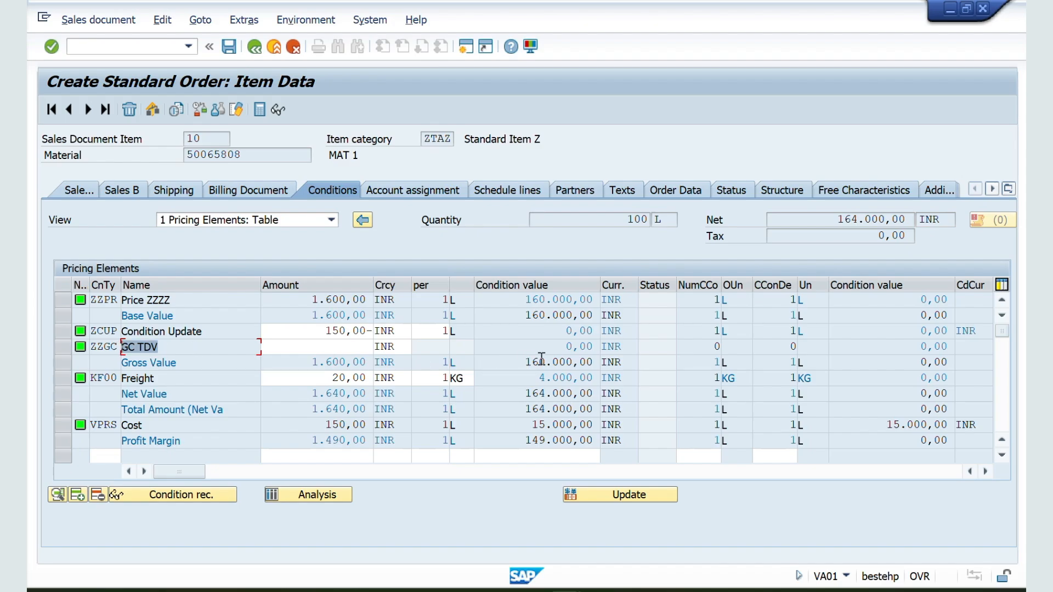
{"action": "left_click_drag", "start_coordinate": [559, 351], "coordinate": [611, 349]}
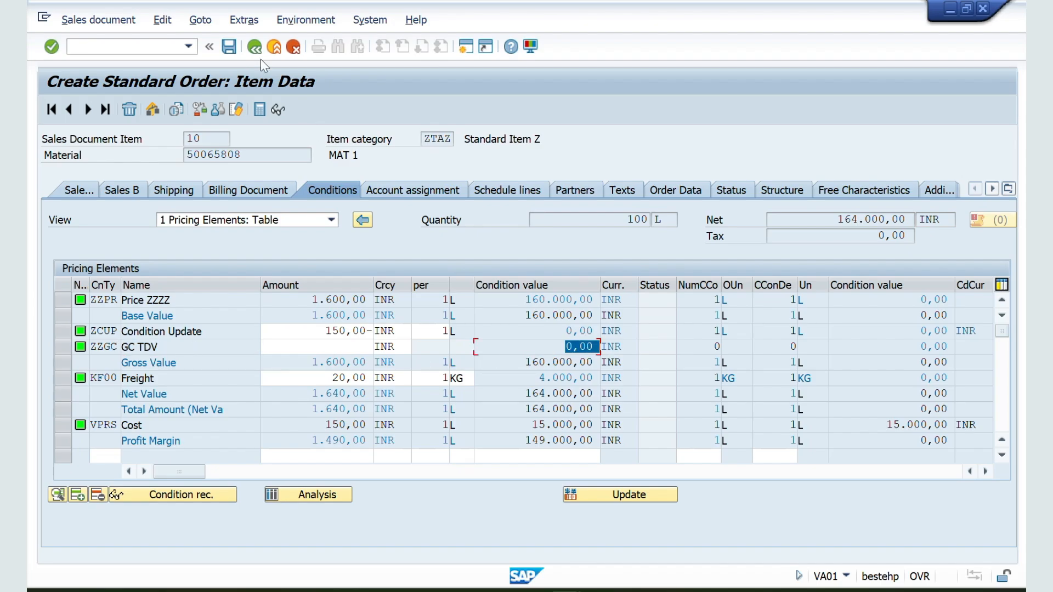
{"action": "key", "text": "Return"}
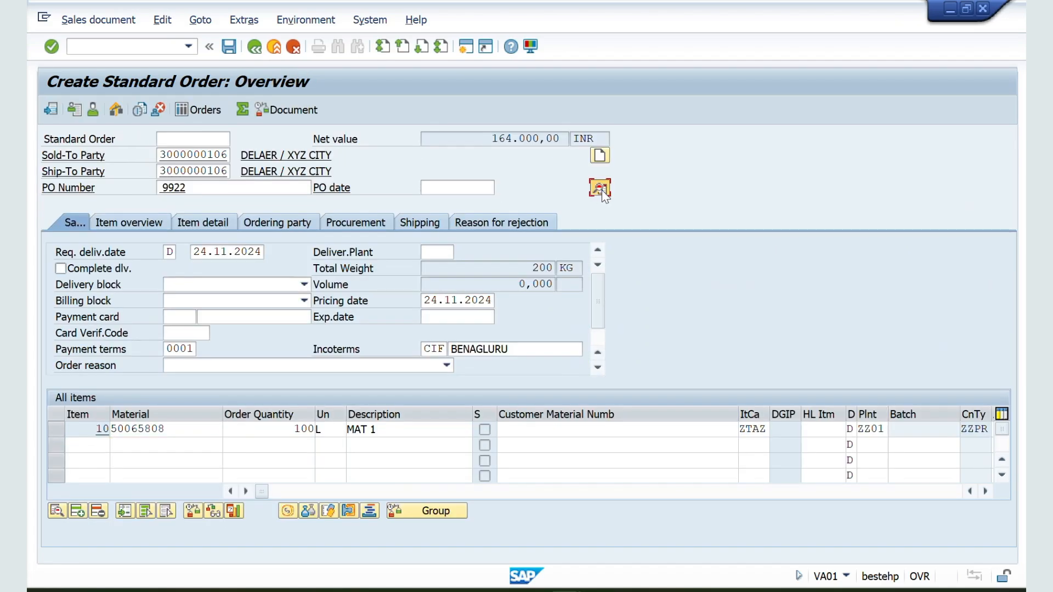
Open the pricing conditions in the sales order's header data
{"action": "left_click", "coordinate": [600, 189]}
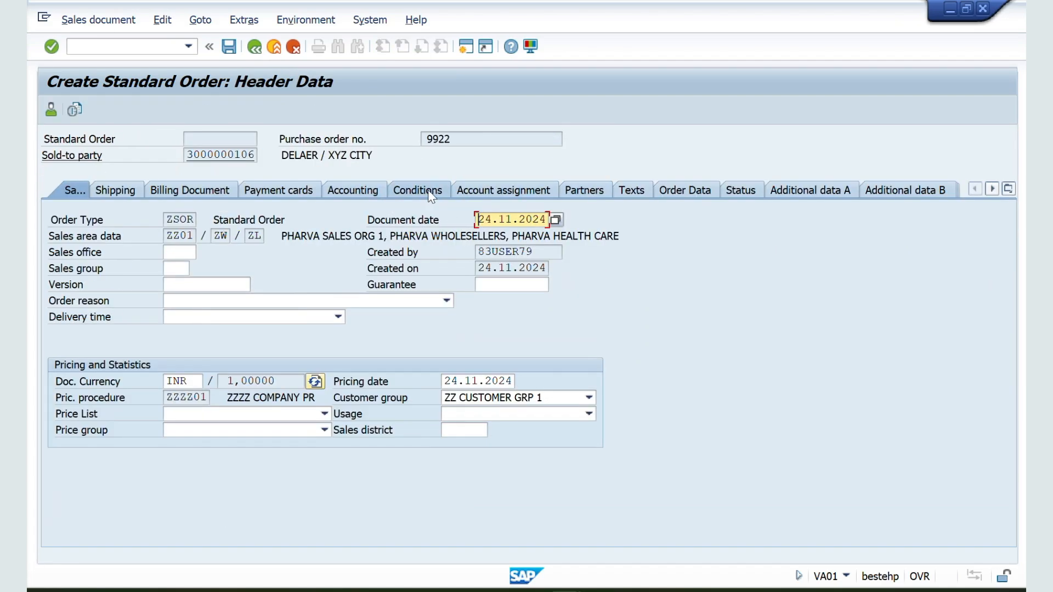
{"action": "left_click", "coordinate": [428, 194]}
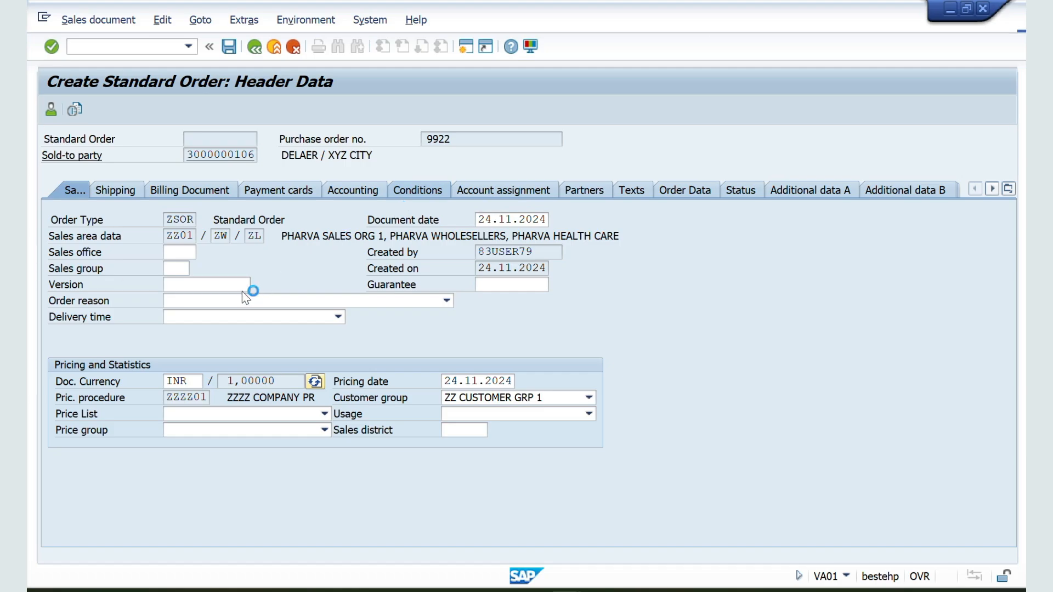
Check the GC TDV condition value in the order's header pricing conditions and return to the order overview
{"action": "left_click", "coordinate": [159, 347]}
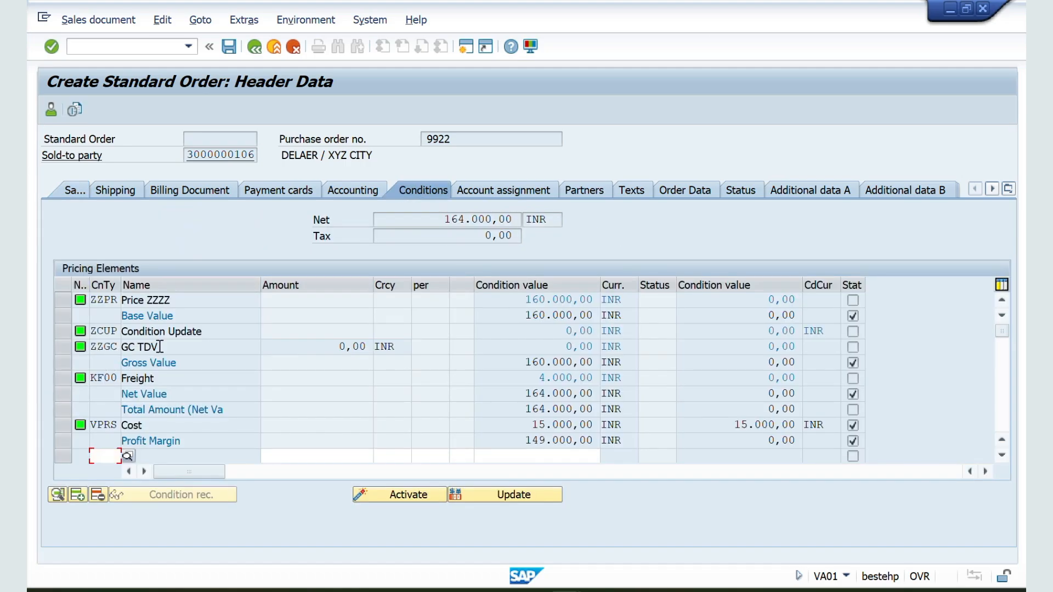
{"action": "double_click", "coordinate": [579, 347]}
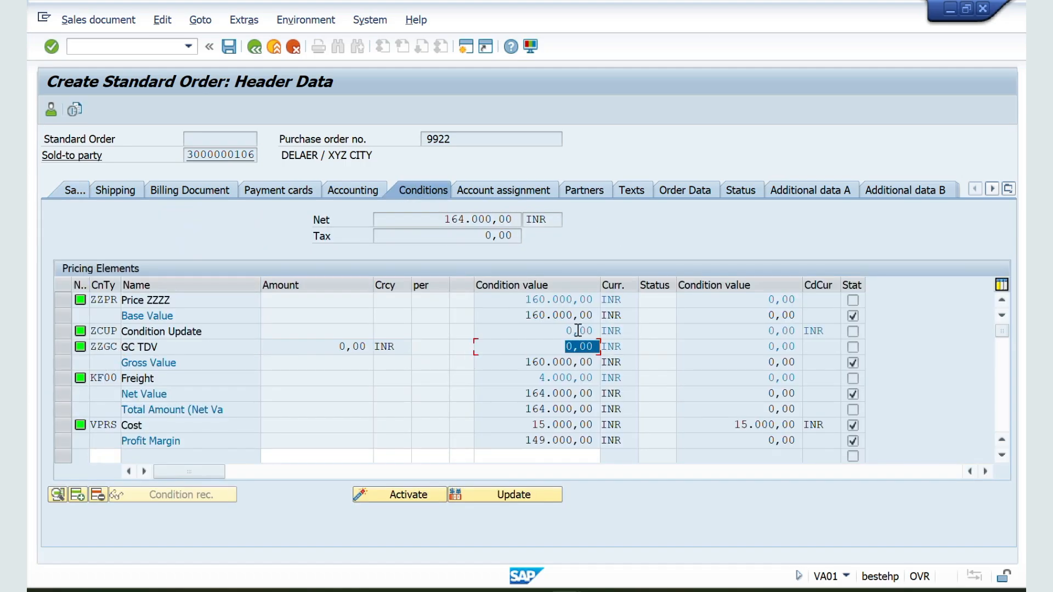
{"action": "left_click", "coordinate": [253, 53]}
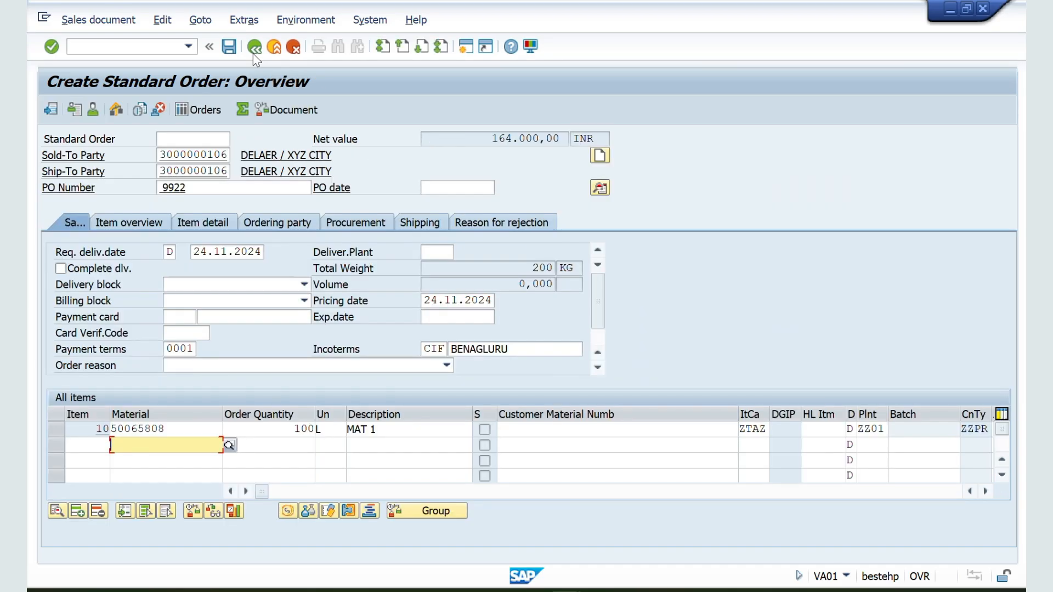
Set the order quantity of item 10 (MAT 1) to 200 L
{"action": "double_click", "coordinate": [286, 433]}
{"action": "key", "text": "BackSpace"}
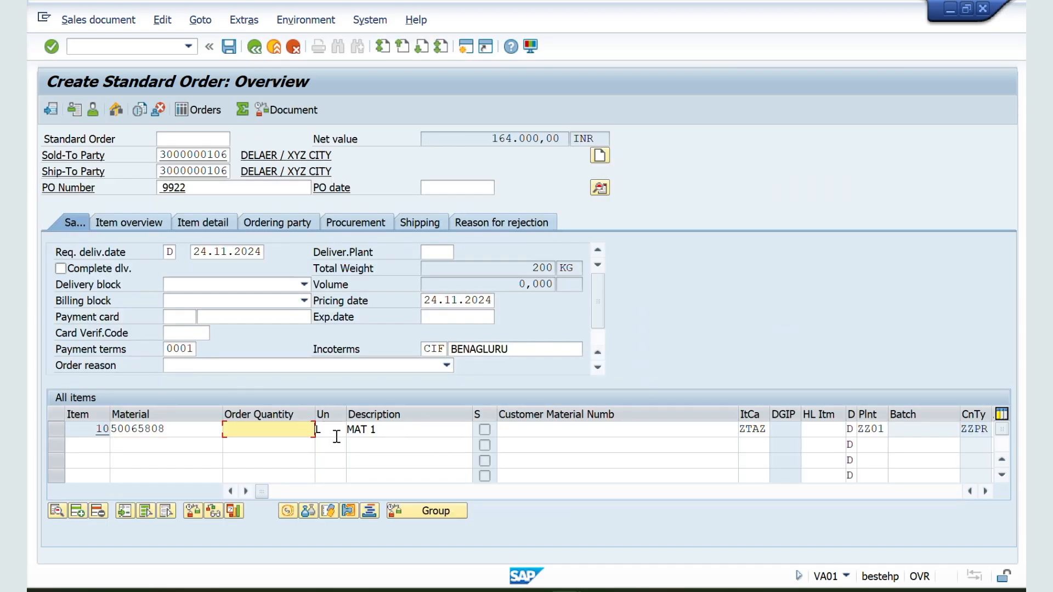
{"action": "type", "text": "200"}
{"action": "key", "text": "Return"}
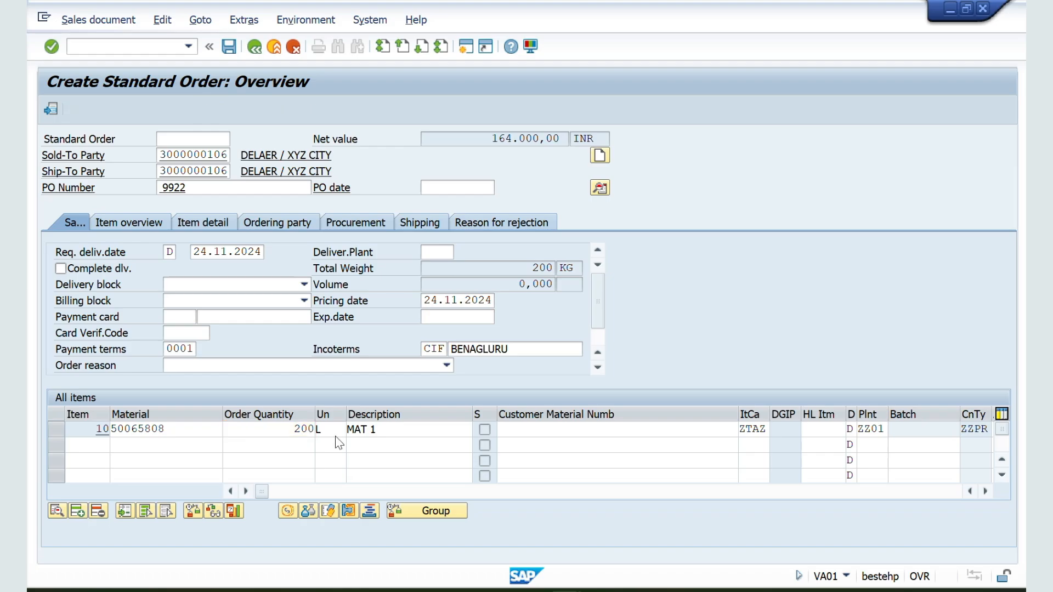
Examine the GC TDV amount and condition value in item 10's pricing conditions and return to the order overview
{"action": "double_click", "coordinate": [173, 430]}
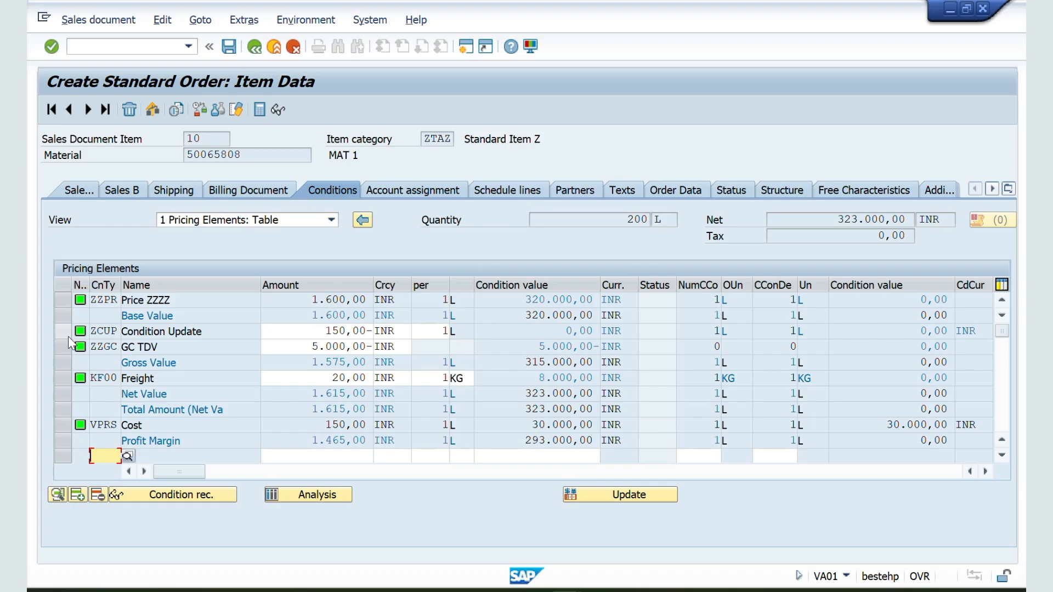
{"action": "left_click", "coordinate": [65, 351]}
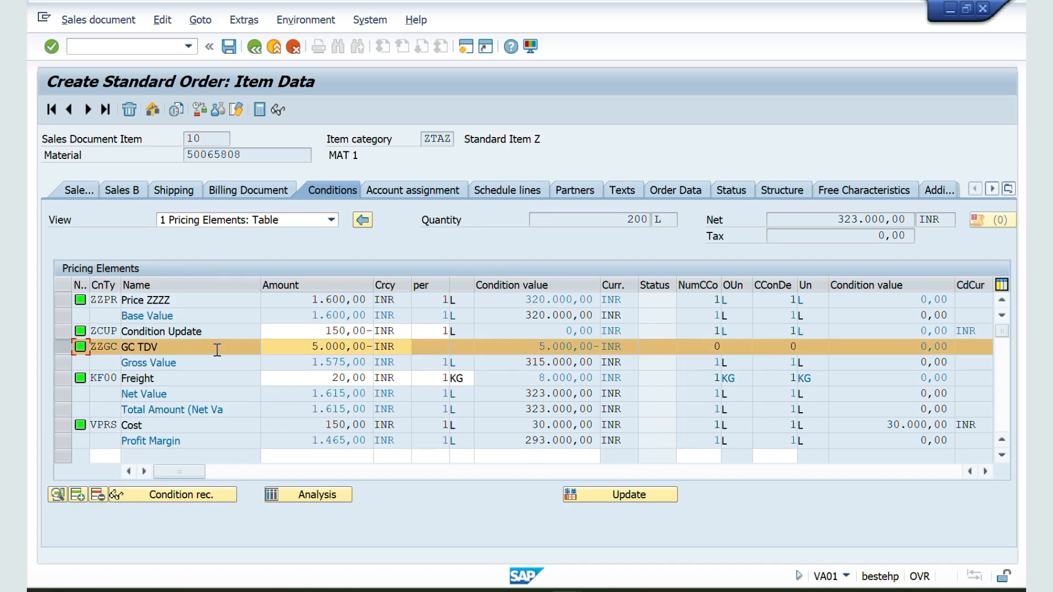
{"action": "key", "text": "Return"}
{"action": "double_click", "coordinate": [304, 351]}
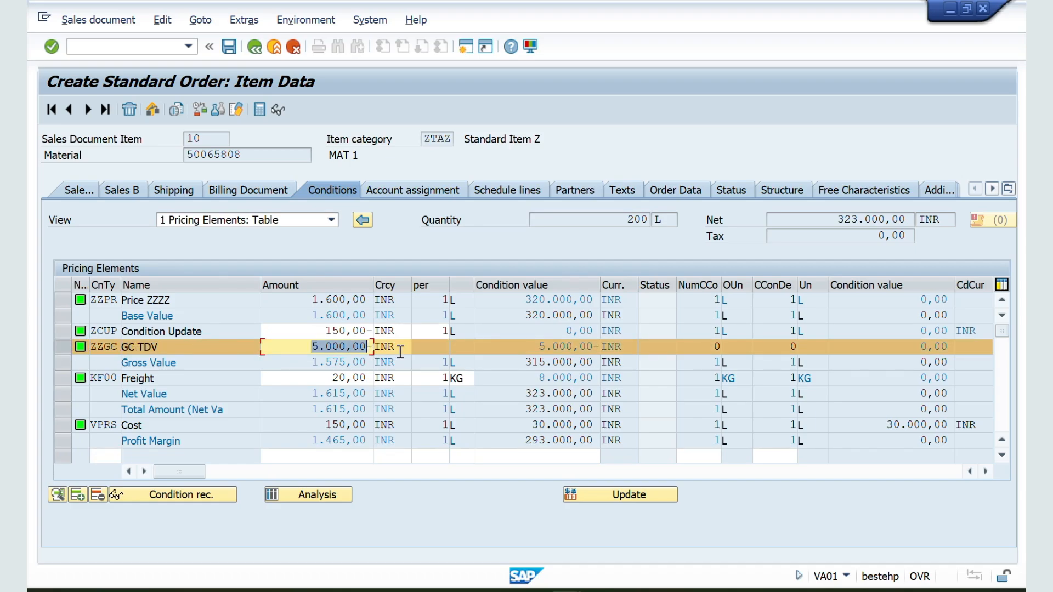
{"action": "double_click", "coordinate": [535, 346]}
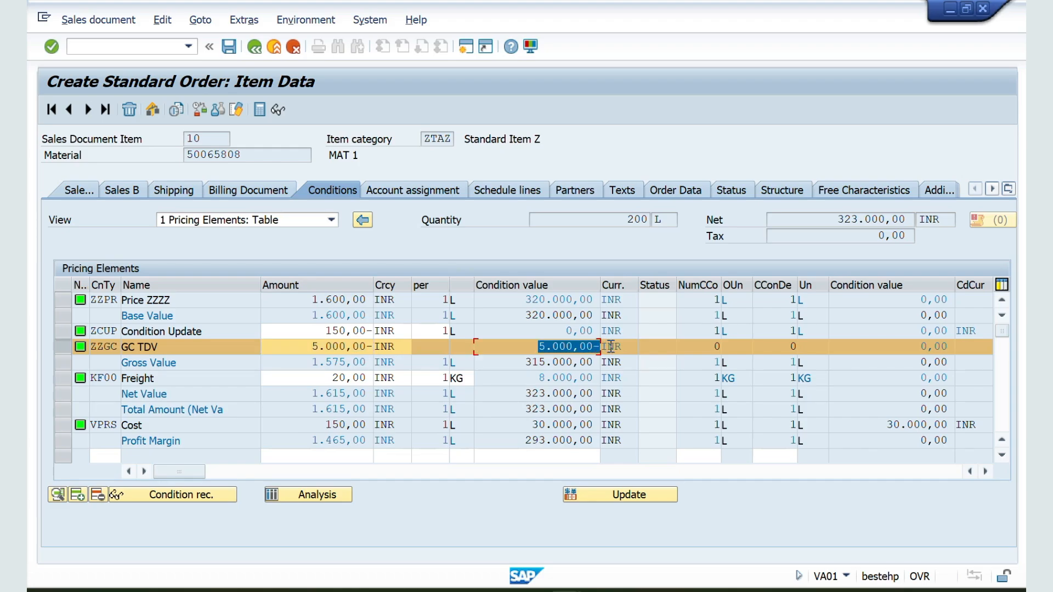
{"action": "double_click", "coordinate": [213, 138]}
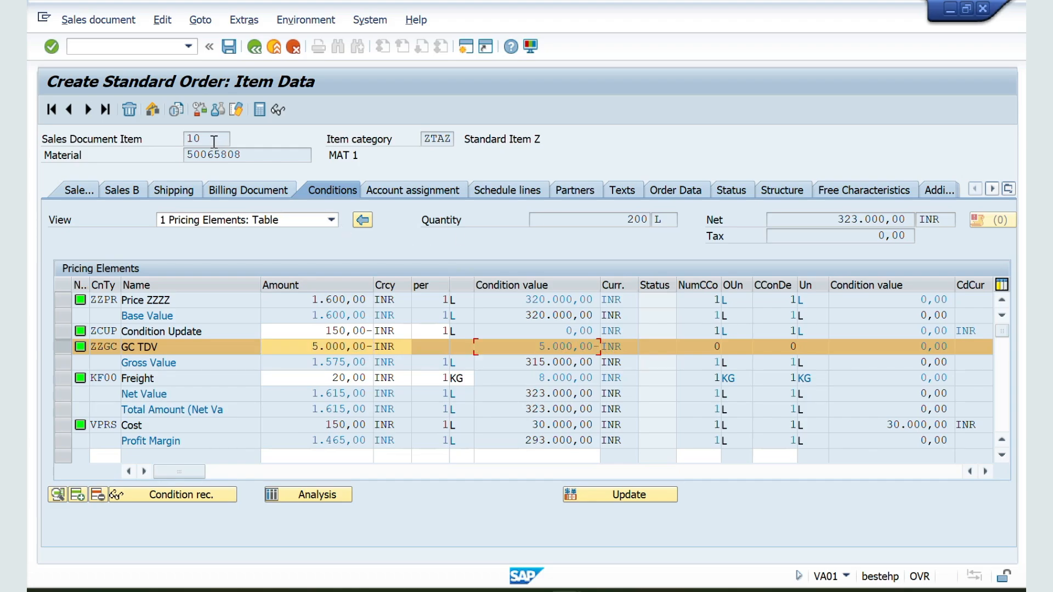
{"action": "left_click", "coordinate": [254, 47]}
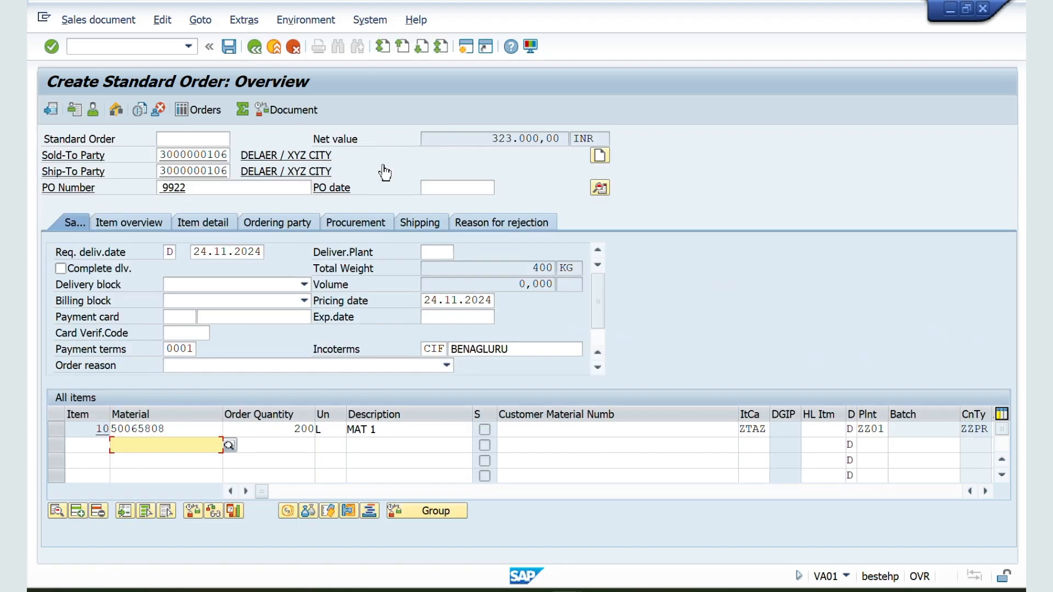
Review the GC TDV condition value at header level for the single-item order and return to the overview
{"action": "left_click", "coordinate": [599, 188]}
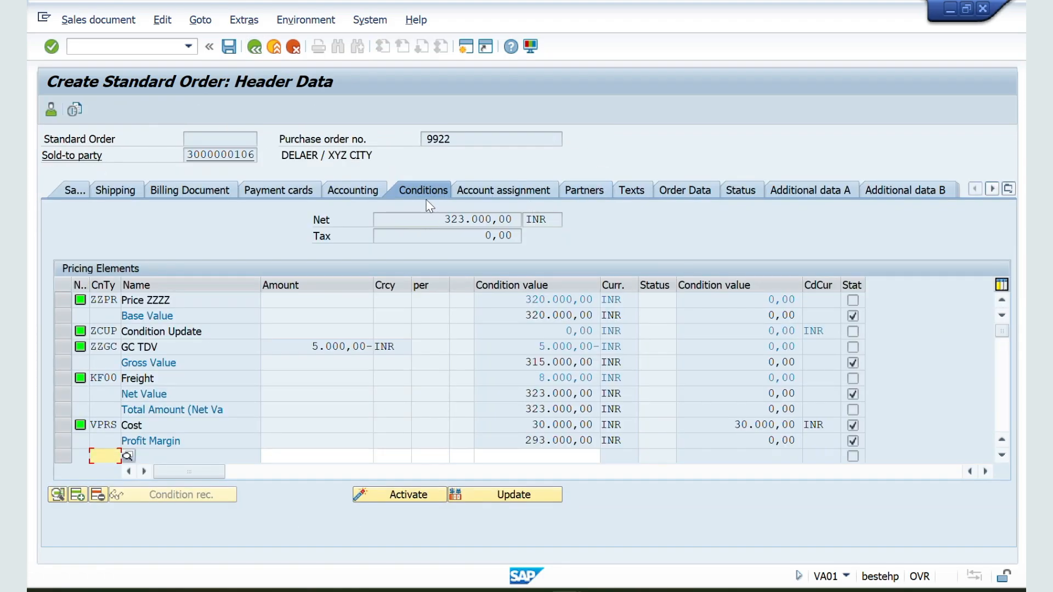
{"action": "double_click", "coordinate": [538, 347]}
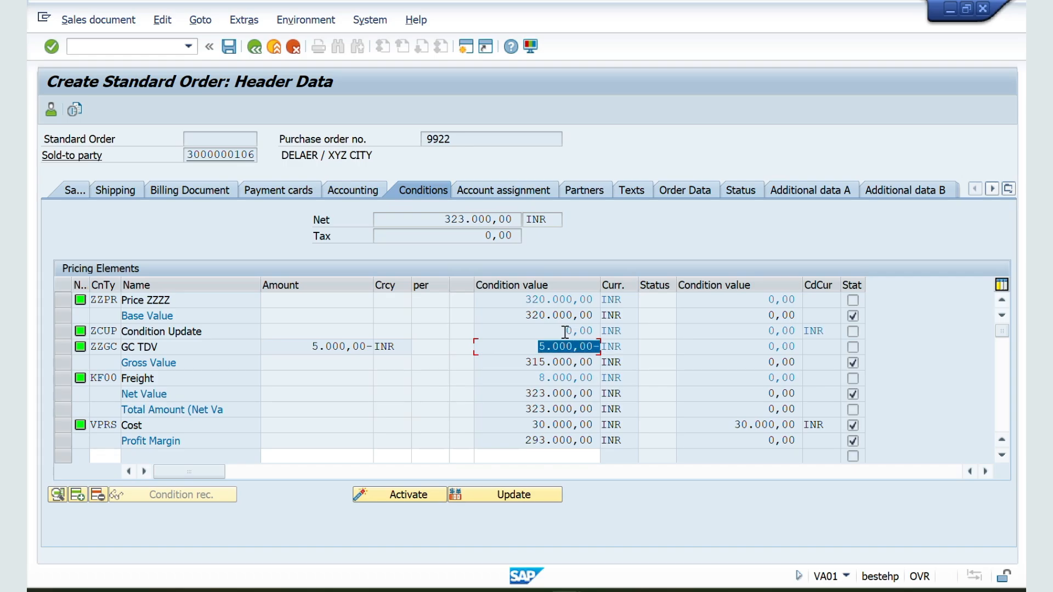
{"action": "left_click", "coordinate": [254, 47]}
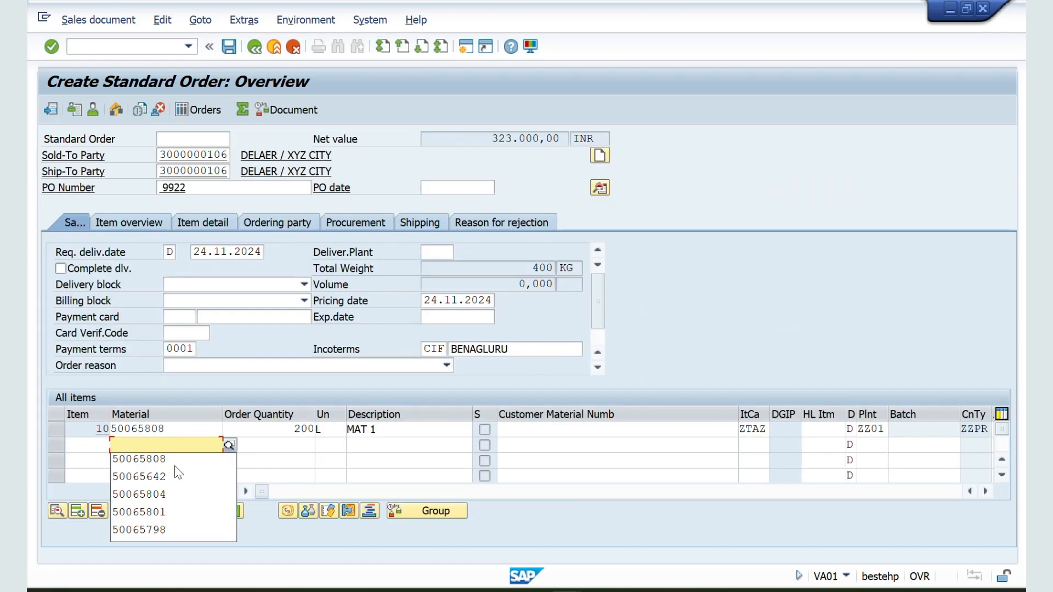
Add material 50065642 to the order as a second item with a quantity of 50
{"action": "left_click", "coordinate": [174, 468]}
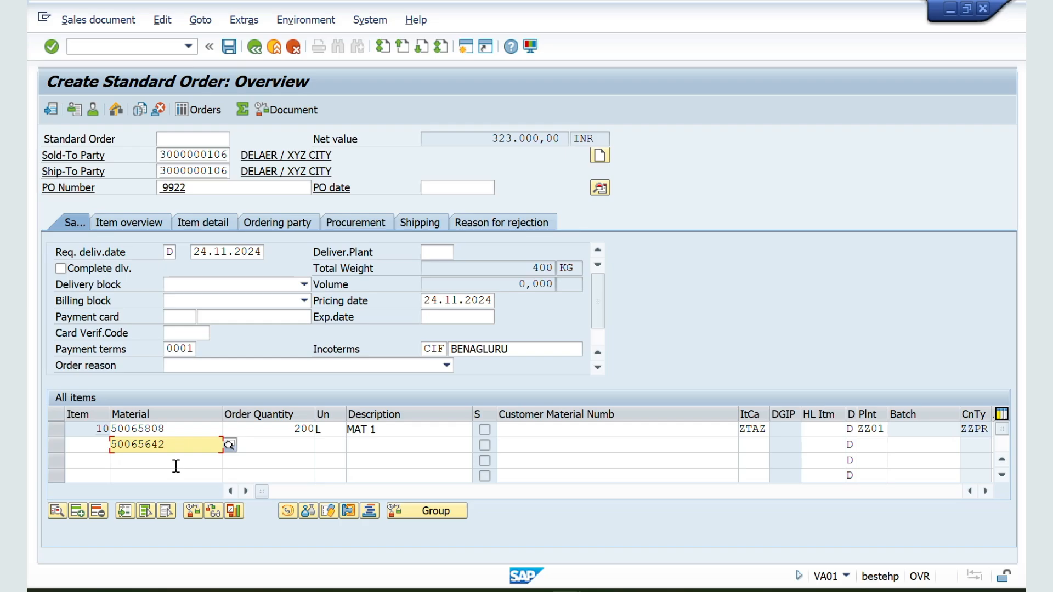
{"action": "left_click", "coordinate": [279, 452]}
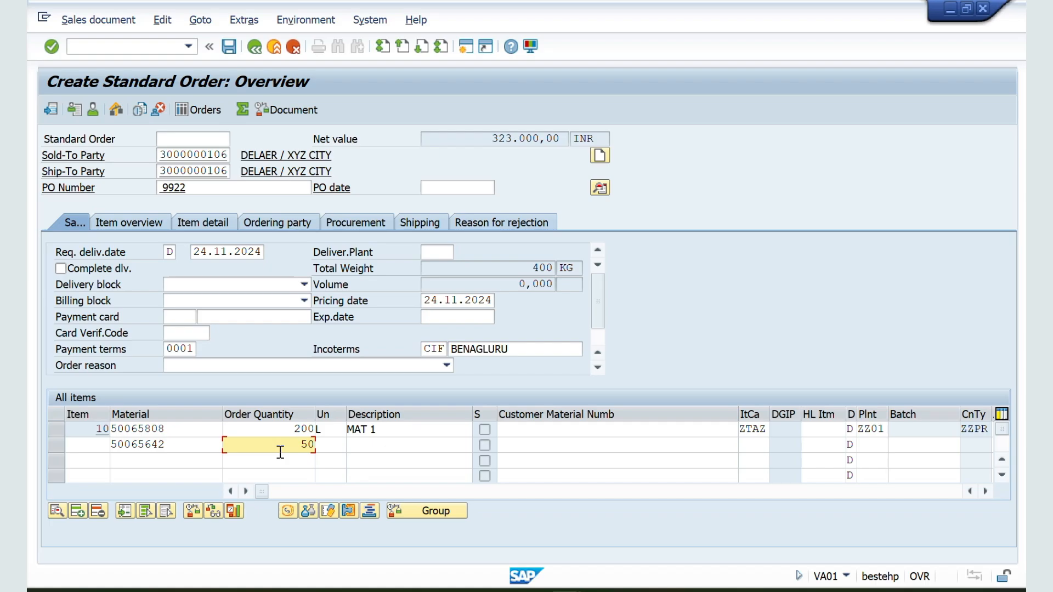
{"action": "key", "text": "Return"}
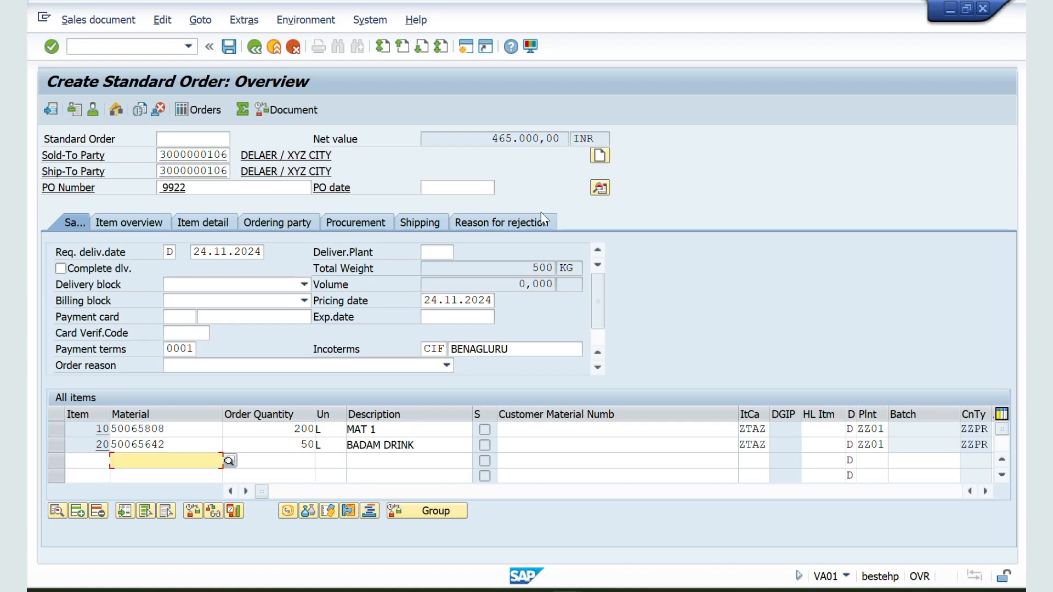
Examine the GC TDV discount and net value in the two-item order's header conditions and return to the overview
{"action": "left_click", "coordinate": [599, 188]}
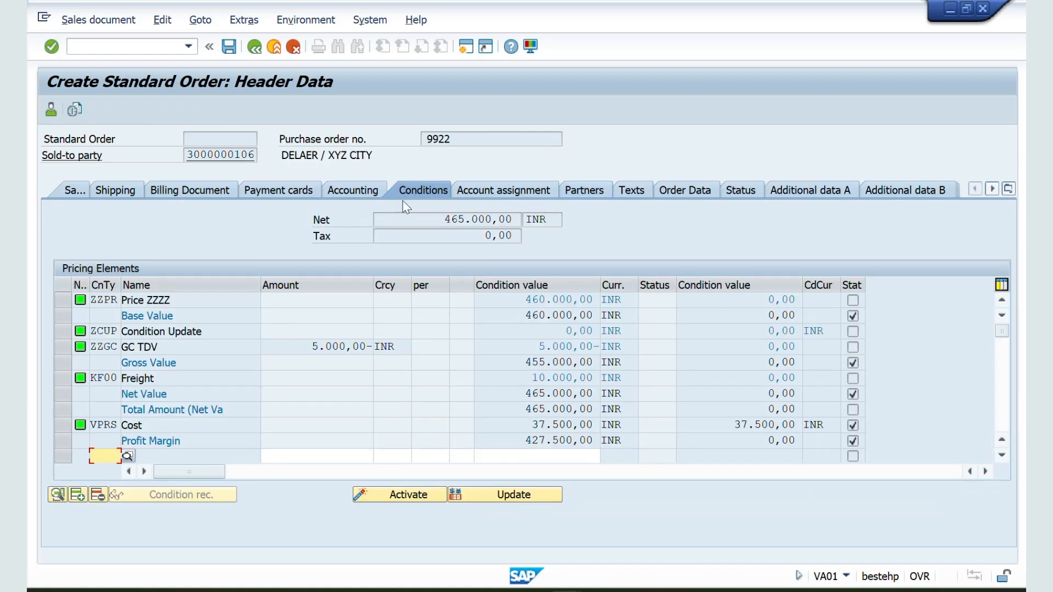
{"action": "left_click", "coordinate": [63, 347]}
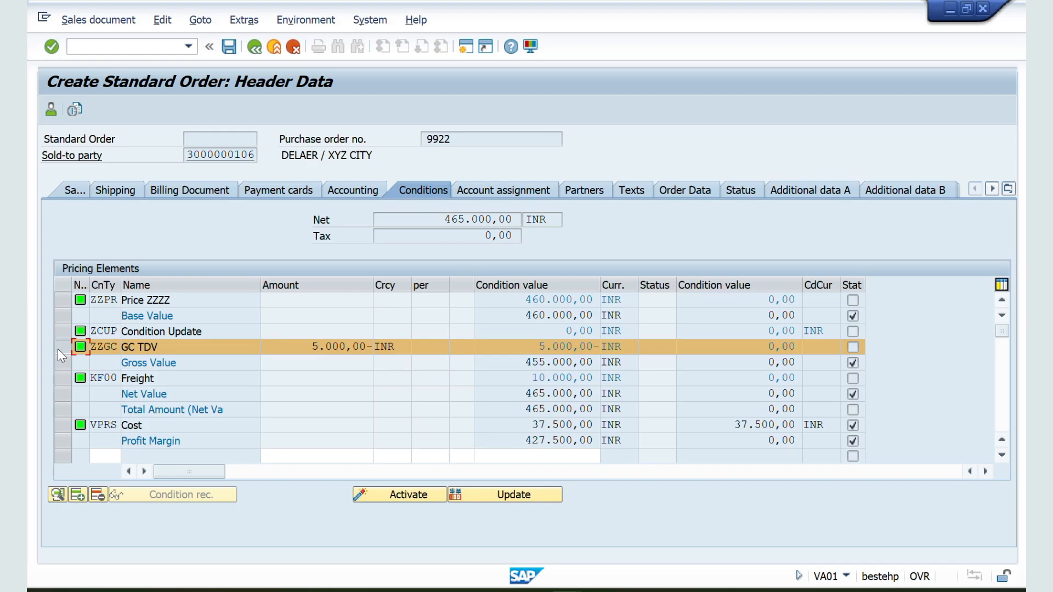
{"action": "left_click_drag", "start_coordinate": [446, 219], "coordinate": [527, 220]}
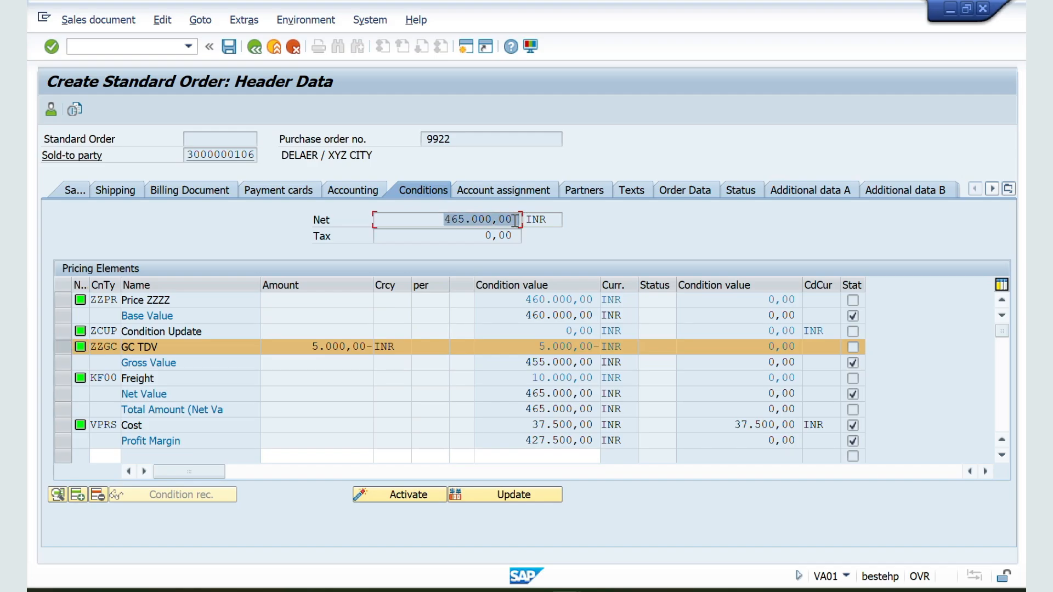
{"action": "left_click_drag", "start_coordinate": [437, 222], "coordinate": [524, 225]}
{"action": "left_click", "coordinate": [251, 42]}
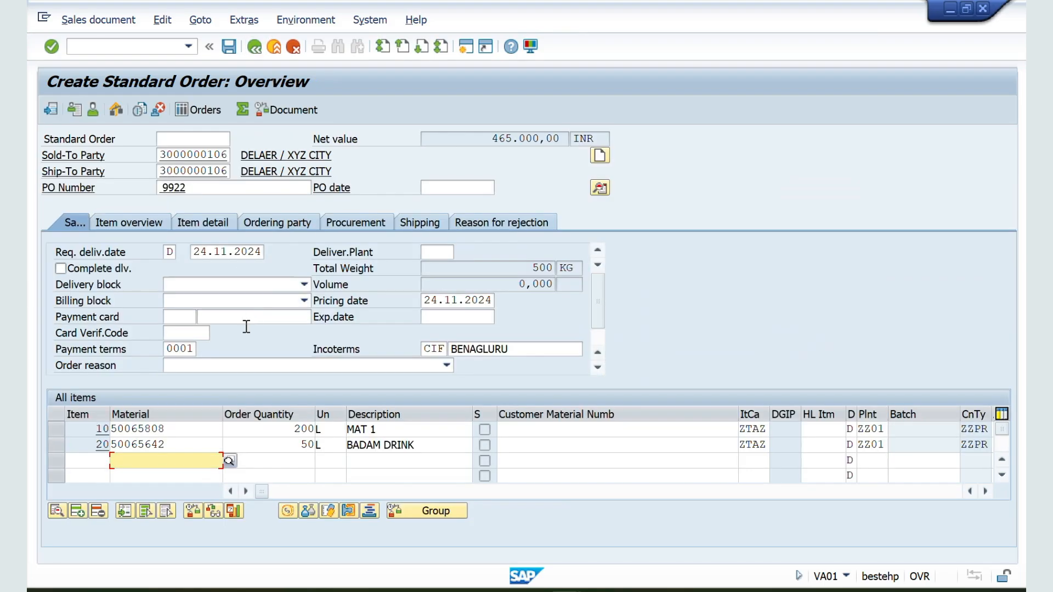
Inspect the GC TDV condition value allocated to item 10 (MAT 1) in its pricing conditions
{"action": "double_click", "coordinate": [167, 426]}
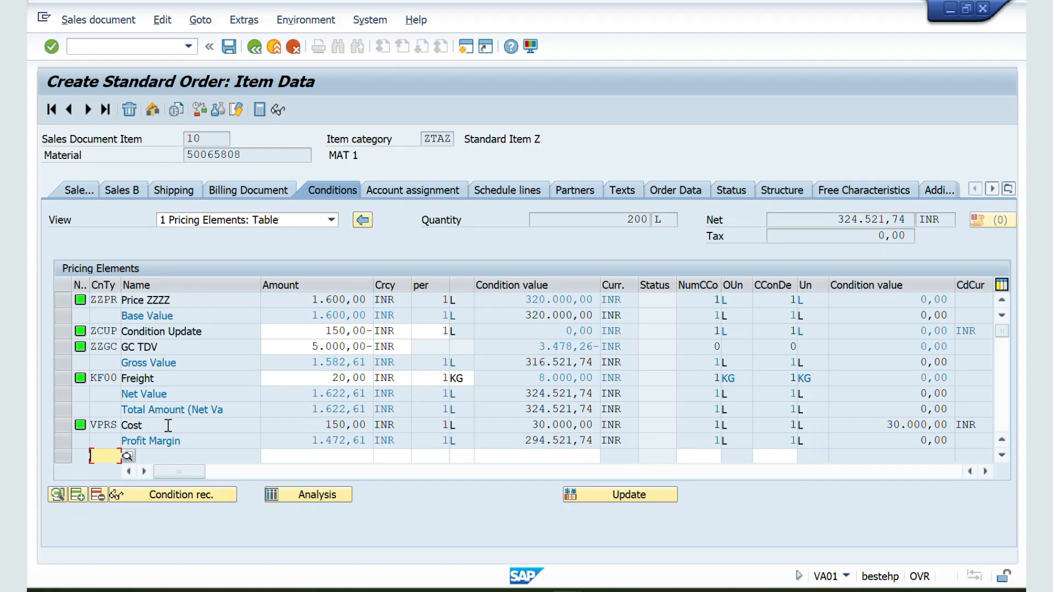
{"action": "left_click", "coordinate": [68, 350]}
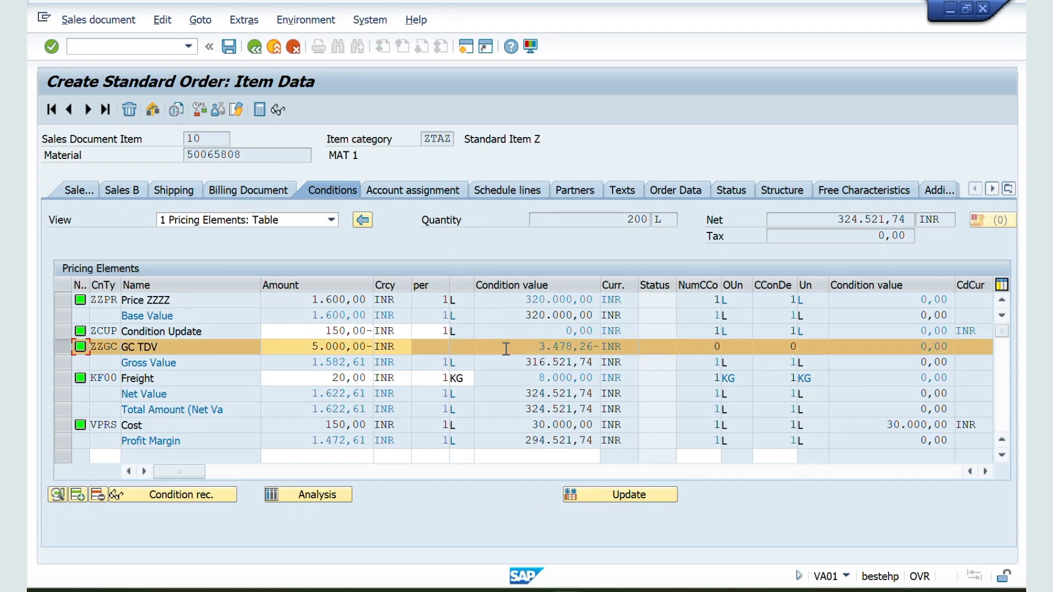
{"action": "left_click_drag", "start_coordinate": [506, 349], "coordinate": [600, 347]}
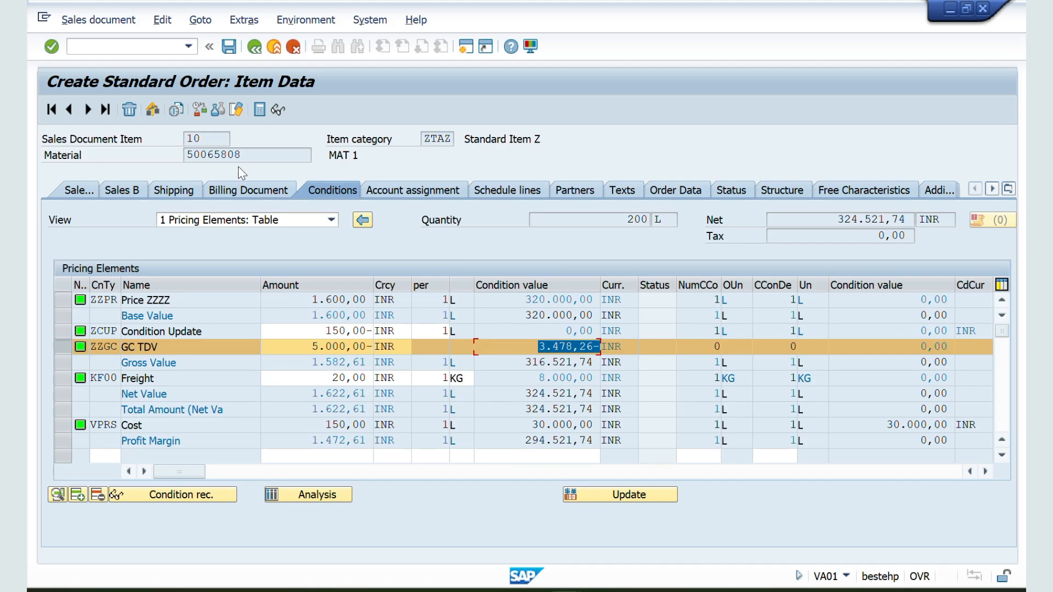
Move to item 20 (BADAM DRINK) and examine its GC TDV amount, condition value and net value
{"action": "left_click", "coordinate": [88, 110]}
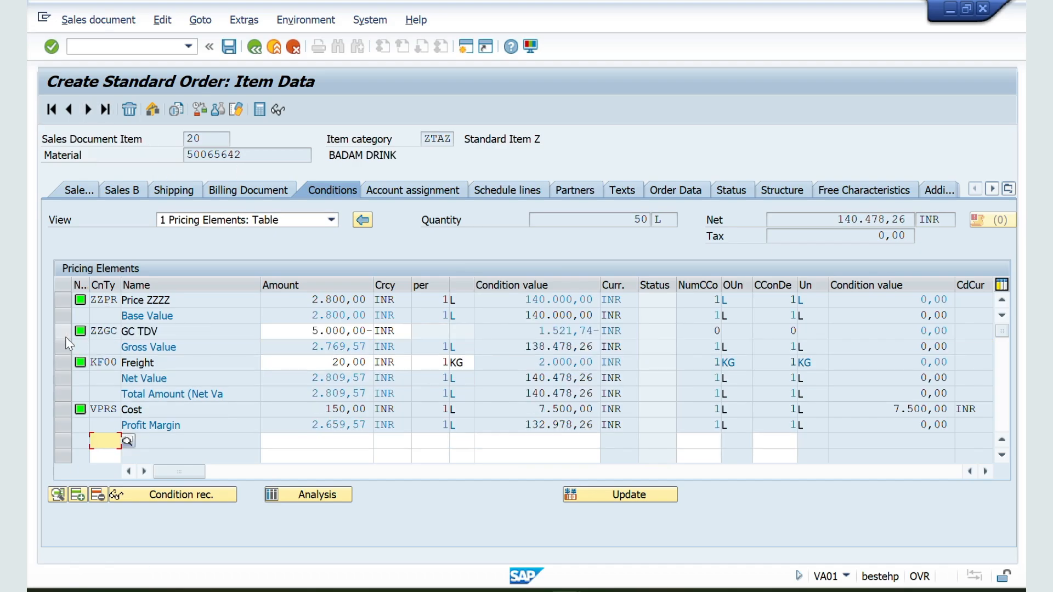
{"action": "left_click", "coordinate": [60, 336]}
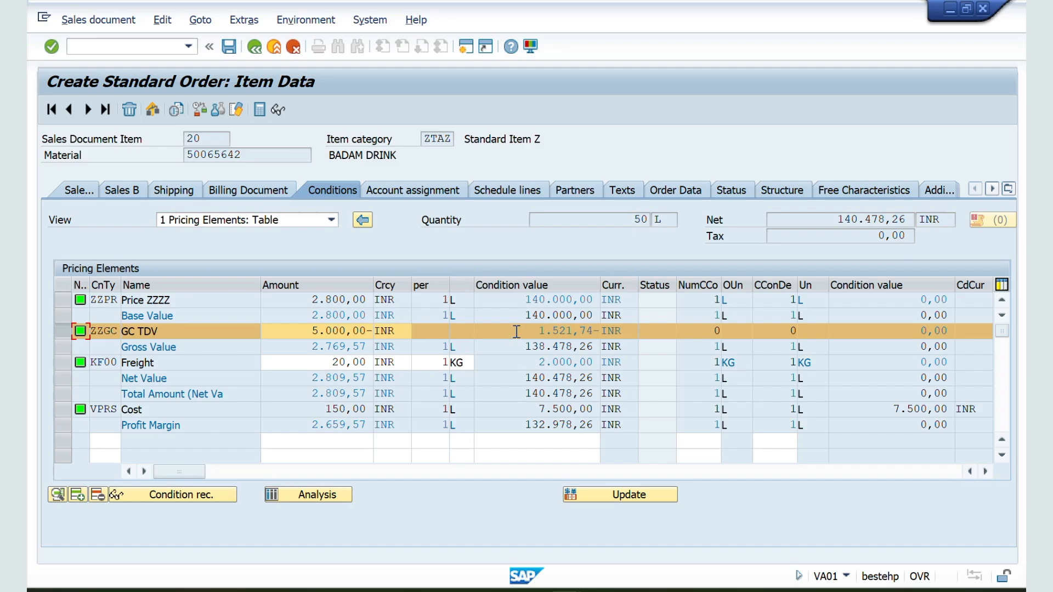
{"action": "left_click_drag", "start_coordinate": [528, 332], "coordinate": [605, 332]}
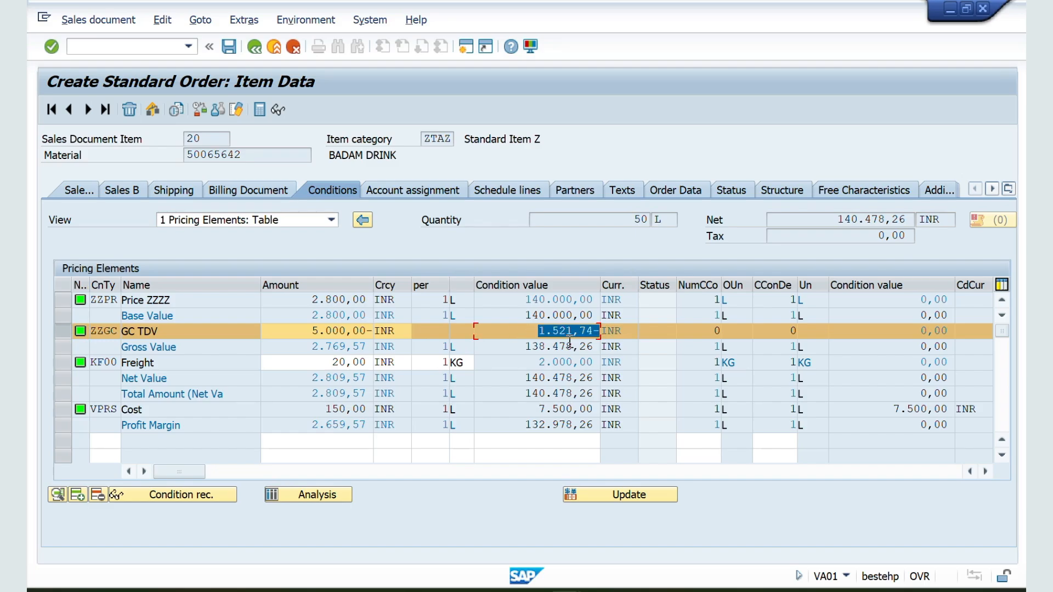
{"action": "left_click_drag", "start_coordinate": [312, 332], "coordinate": [371, 336]}
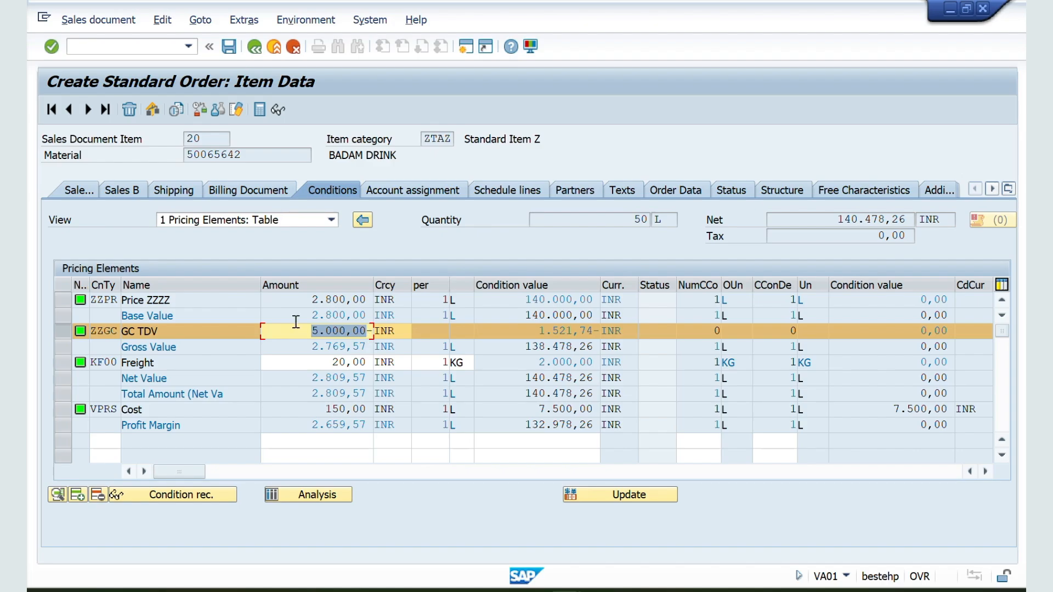
{"action": "left_click_drag", "start_coordinate": [311, 316], "coordinate": [360, 335]}
{"action": "left_click_drag", "start_coordinate": [528, 330], "coordinate": [610, 332]}
{"action": "left_click_drag", "start_coordinate": [836, 219], "coordinate": [904, 217]}
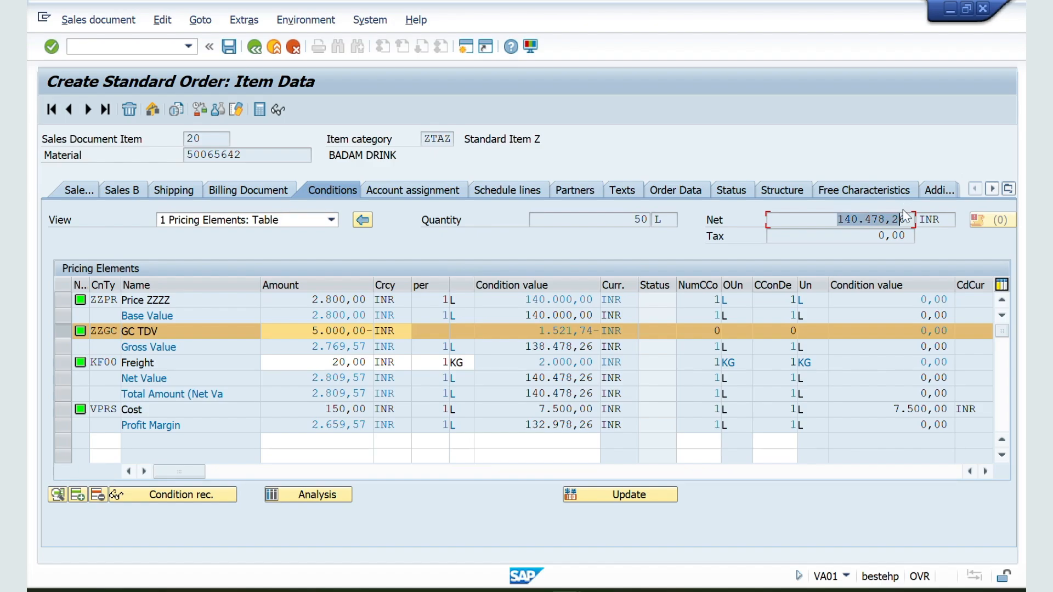
{"action": "double_click", "coordinate": [852, 222]}
Open condition type maintenance (V/06) in a new session and display the details of condition type ZZGC
{"action": "left_click", "coordinate": [117, 46]}
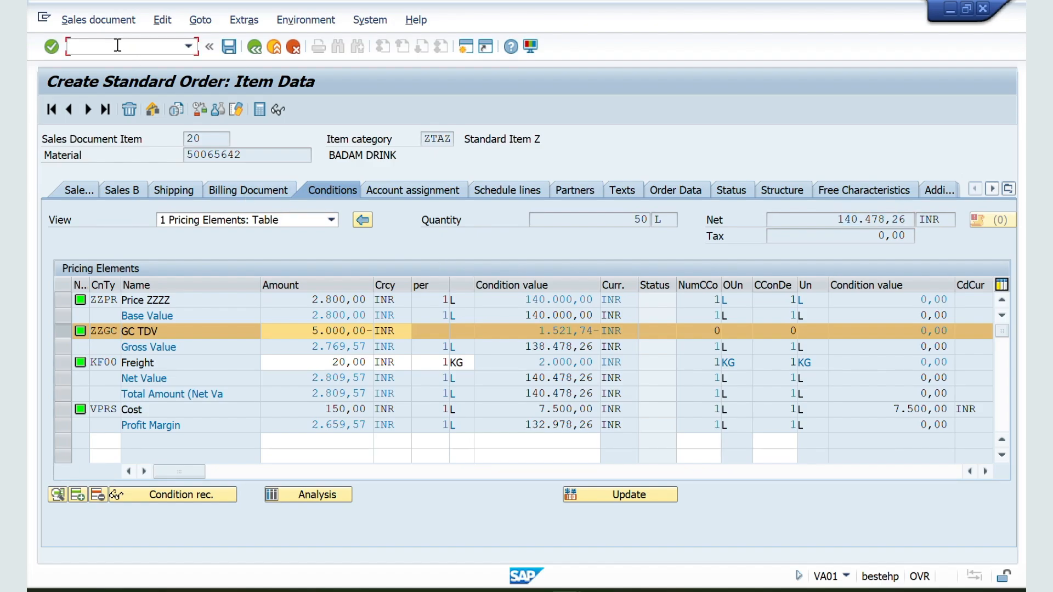
{"action": "type", "text": "/OV/06"}
{"action": "key", "text": "Return"}
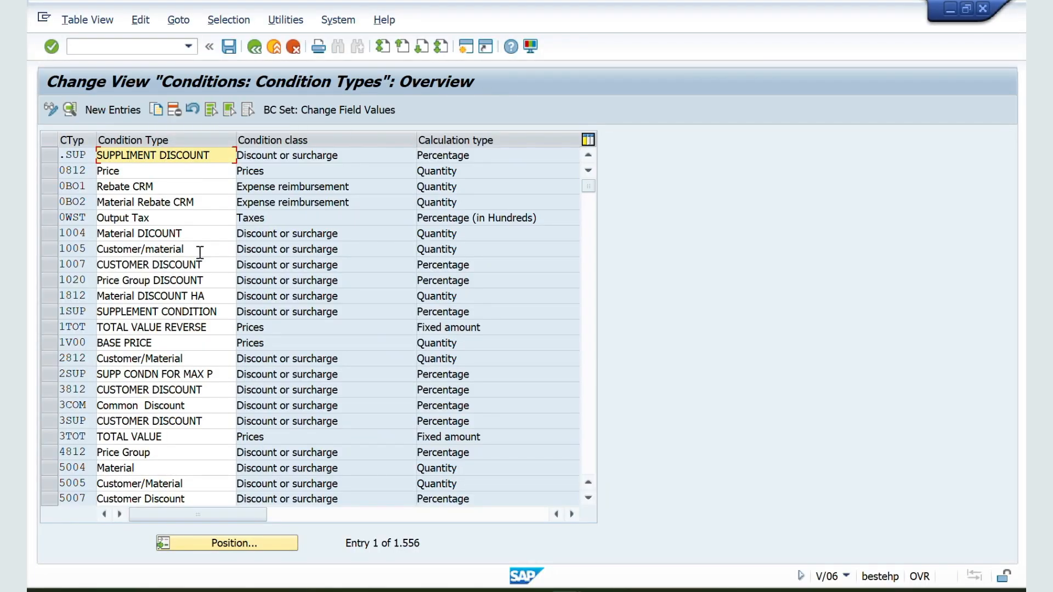
{"action": "left_click", "coordinate": [217, 543]}
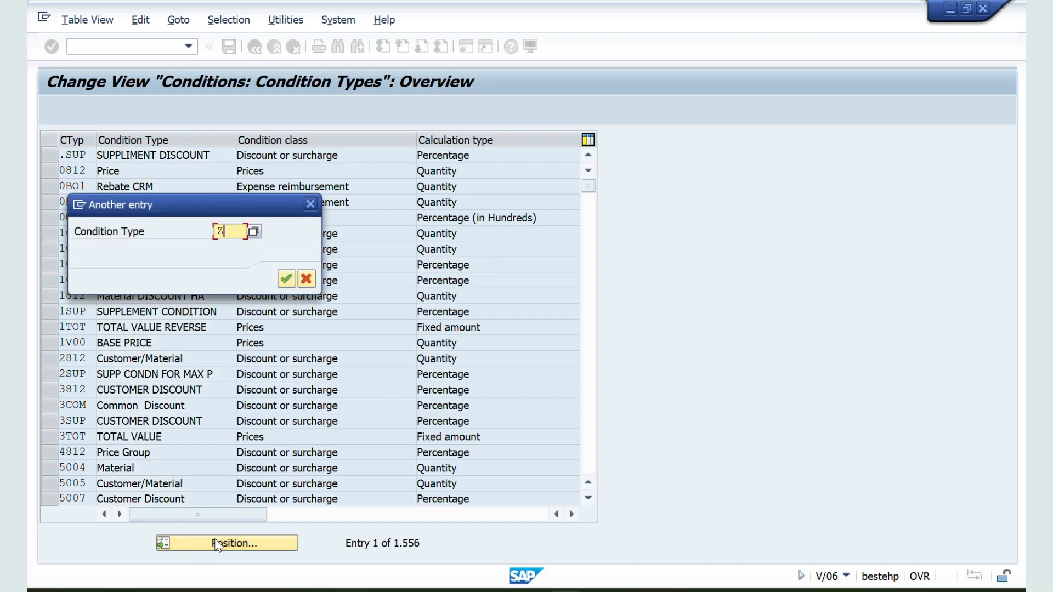
{"action": "type", "text": "ZZG"}
{"action": "key", "text": "Return"}
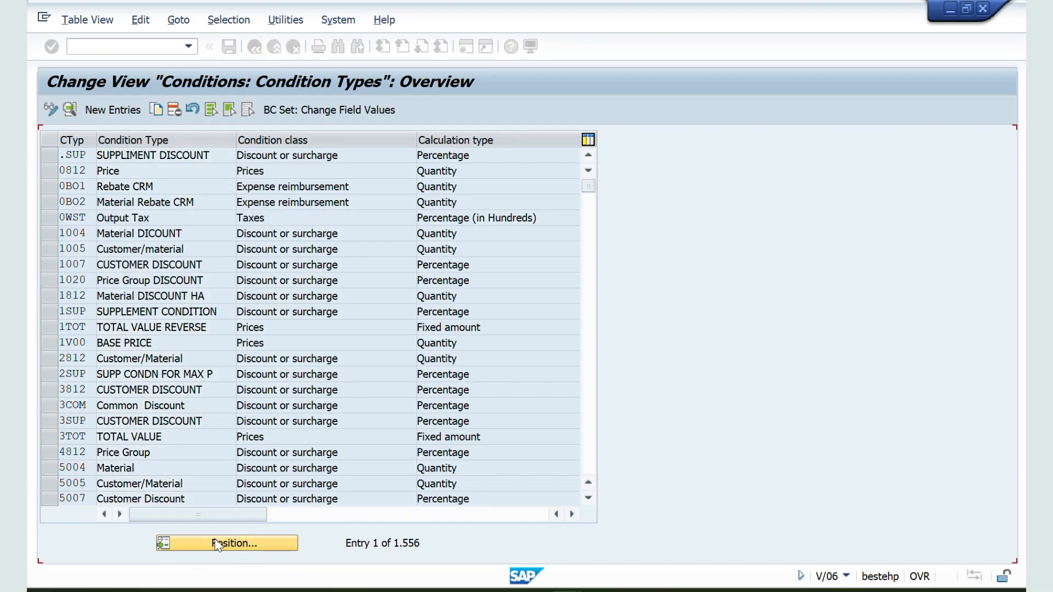
{"action": "double_click", "coordinate": [81, 155]}
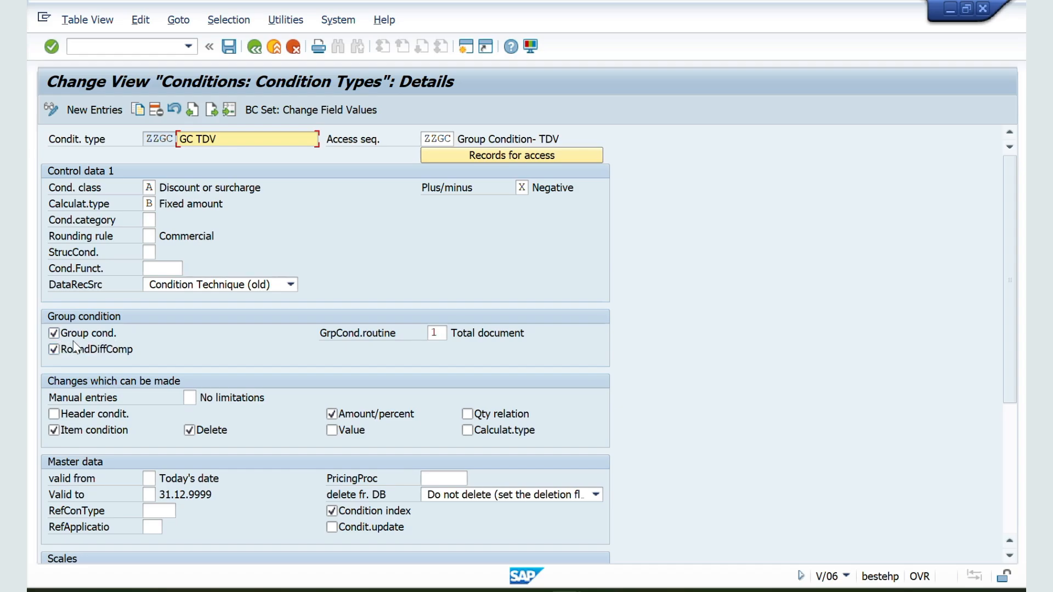
Review the group condition notes in the Excel workbook, comparing the Total document value case with ZZGC's group condition routine in SAP
{"action": "mouse_move", "coordinate": [609, 586]}
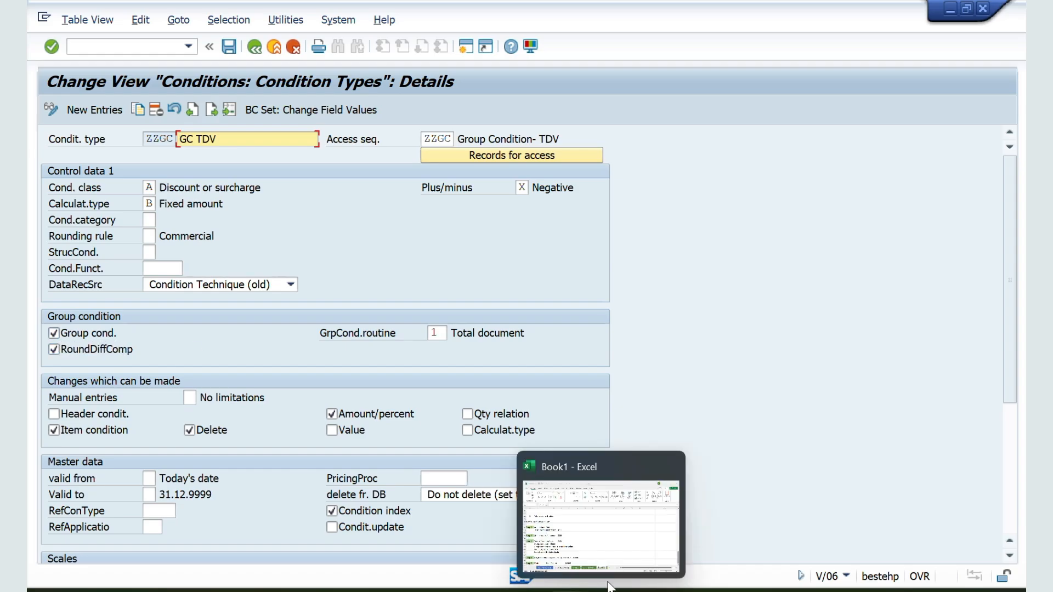
{"action": "left_click", "coordinate": [598, 526]}
{"action": "scroll", "coordinate": [415, 408], "scroll_direction": "up", "scroll_amount": 4}
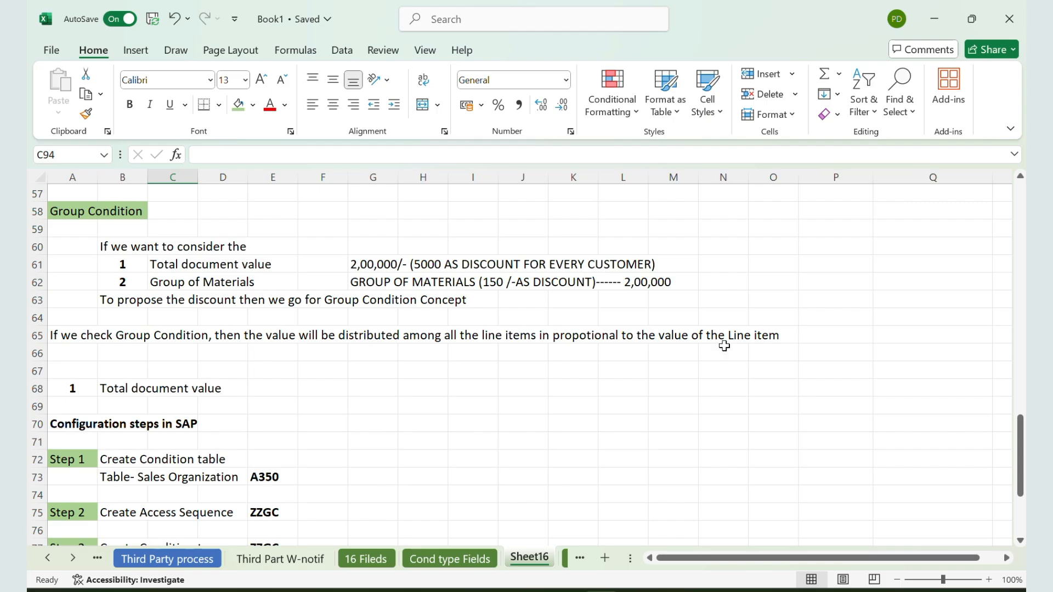
{"action": "key", "text": "alt+Tab"}
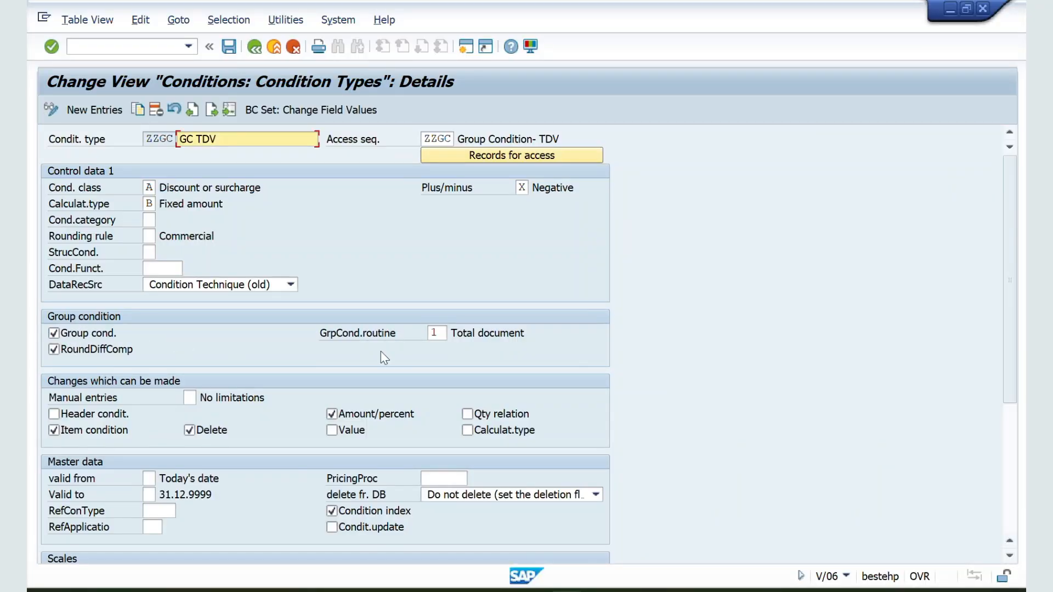
{"action": "left_click", "coordinate": [461, 332]}
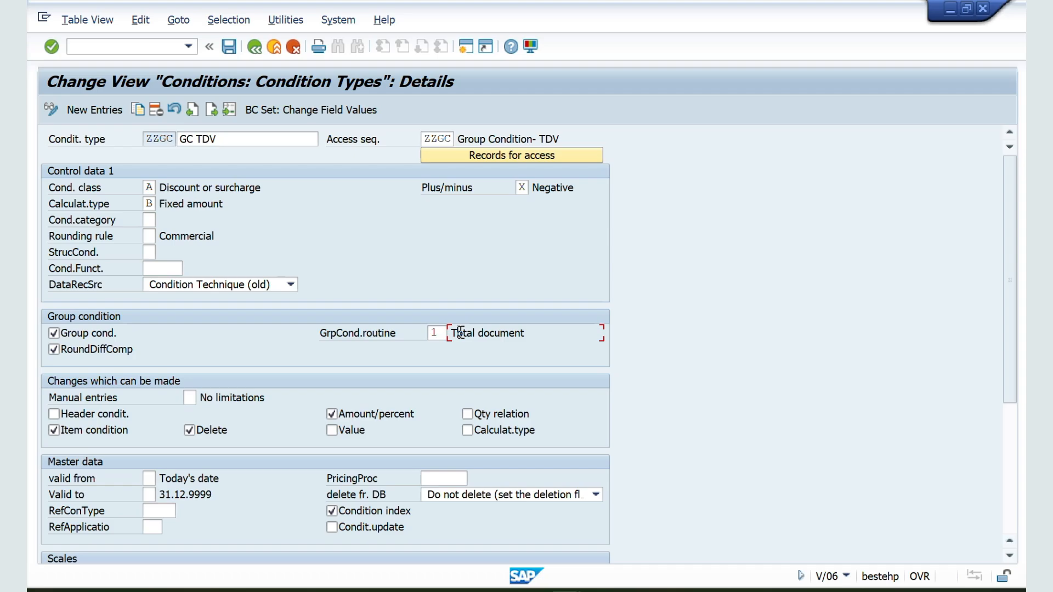
{"action": "key", "text": "alt+Tab"}
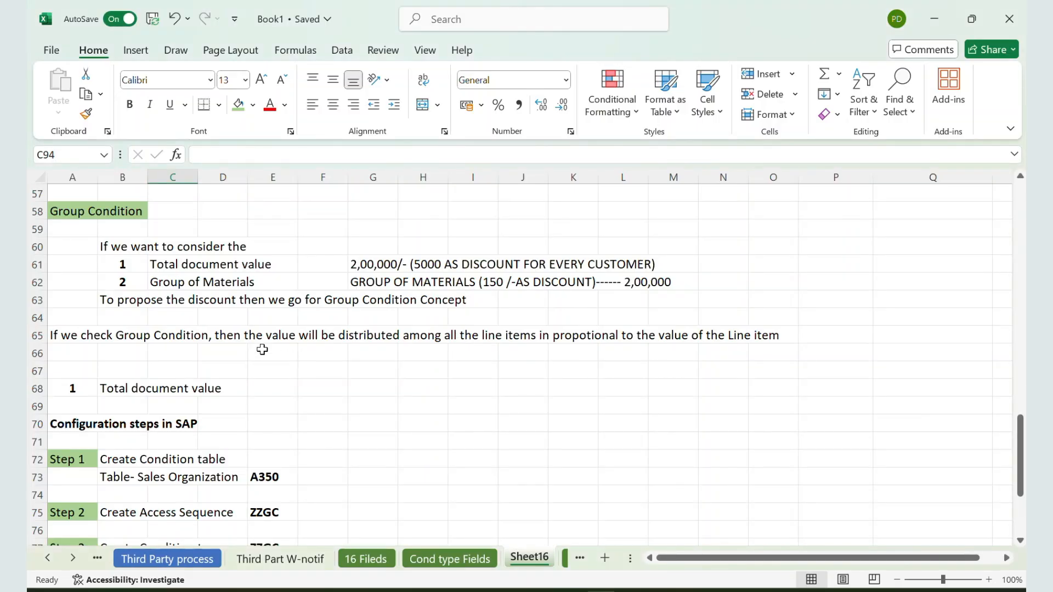
{"action": "left_click_drag", "start_coordinate": [129, 269], "coordinate": [693, 265]}
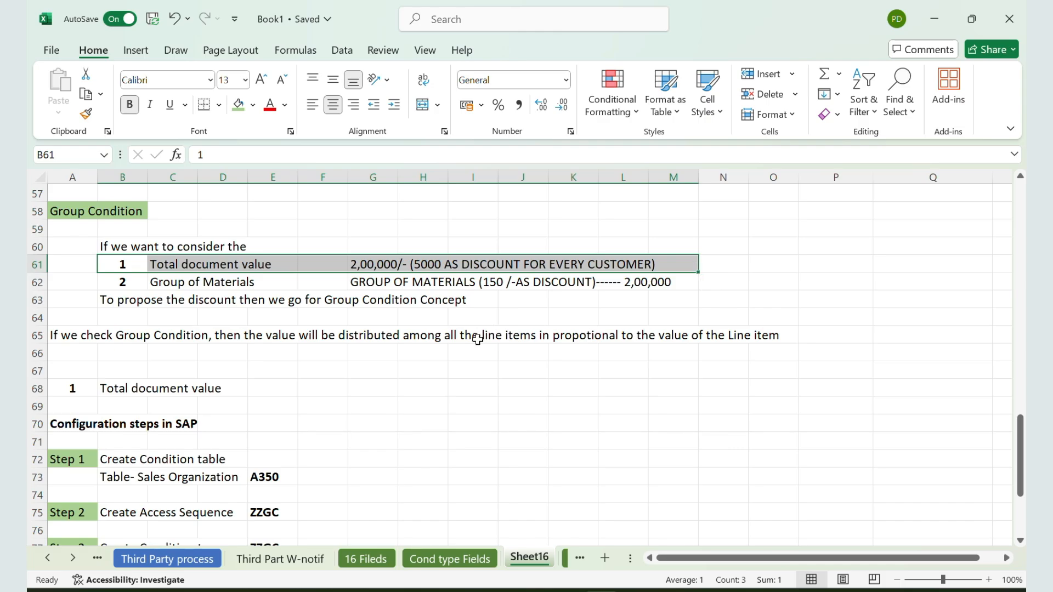
{"action": "left_click", "coordinate": [375, 373]}
Copy the "2 Group of Materials" entry from row 62 to cell A88, below the existing configuration steps
{"action": "left_click", "coordinate": [135, 286]}
{"action": "left_click_drag", "start_coordinate": [134, 286], "coordinate": [185, 291]}
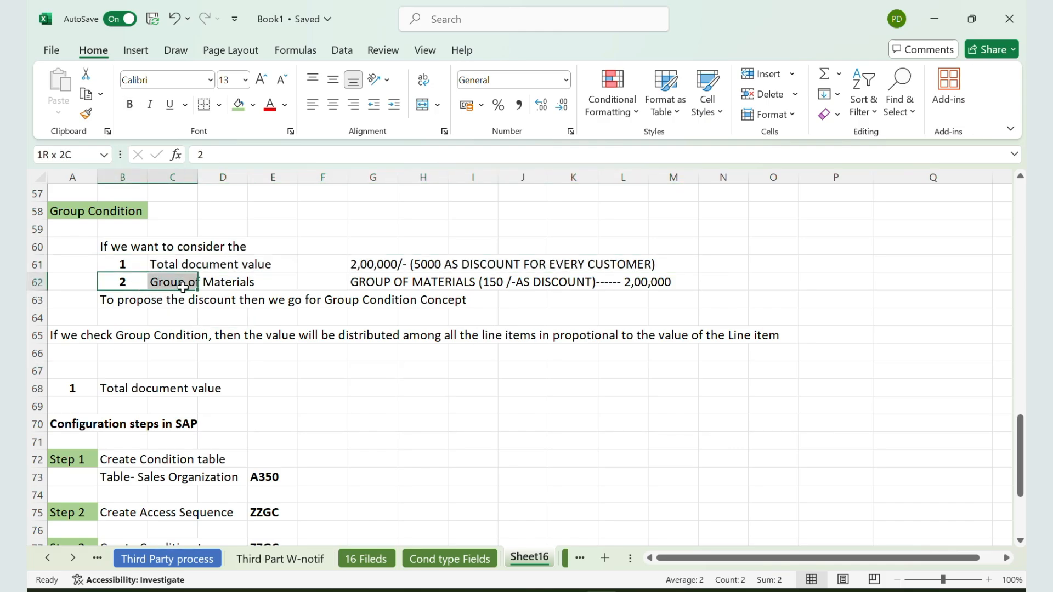
{"action": "key", "text": "ctrl+c"}
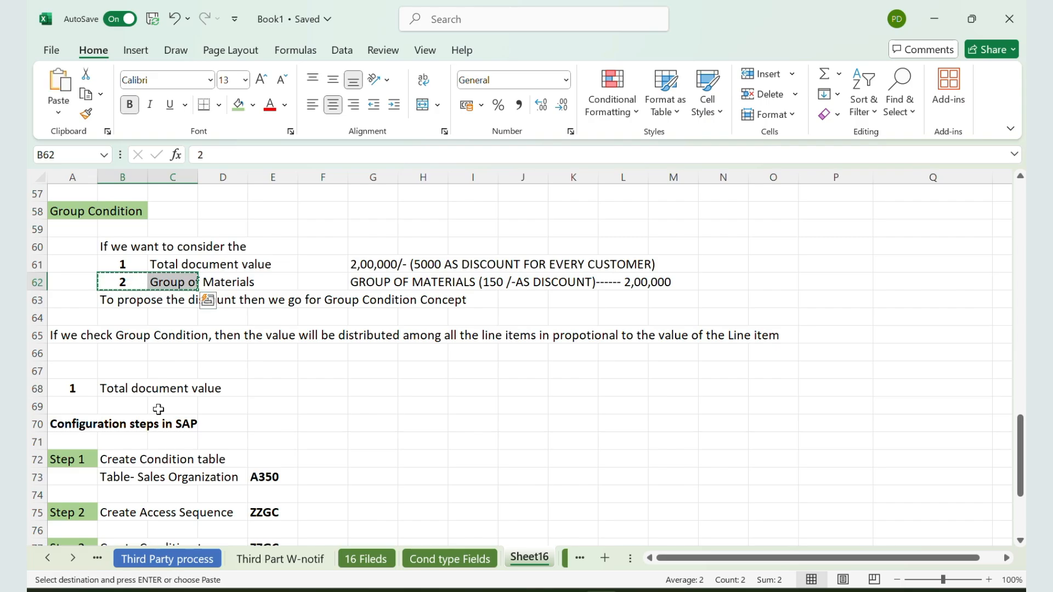
{"action": "scroll", "coordinate": [158, 408], "scroll_direction": "down", "scroll_amount": 7}
{"action": "left_click", "coordinate": [68, 368]}
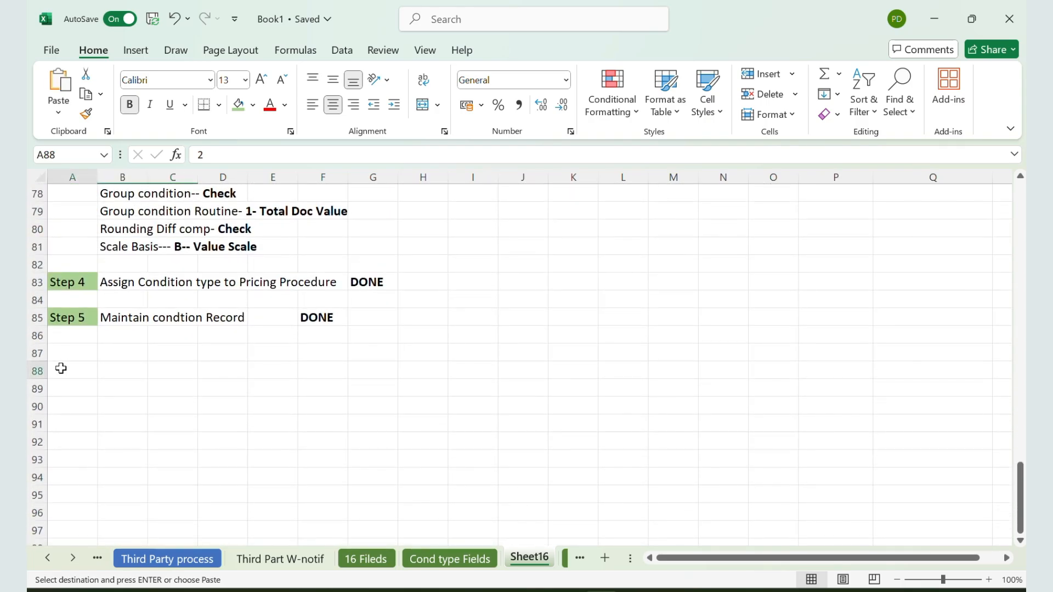
{"action": "key", "text": "Return"}
{"action": "left_click", "coordinate": [285, 413]}
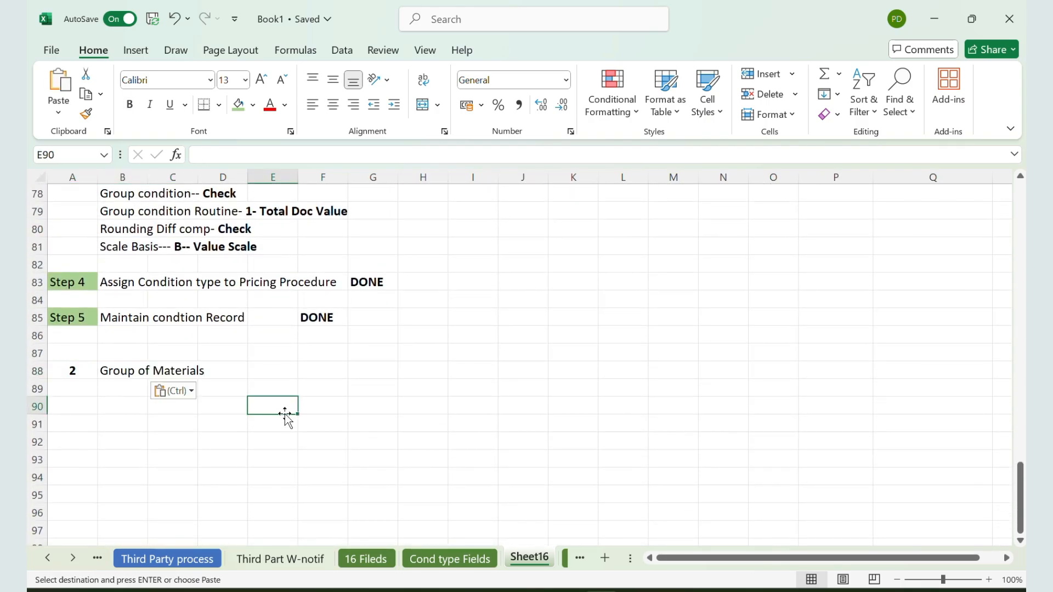
Copy configuration steps 1 to 5 (A72:G85) to A90 under Group of Materials, and clear the table number in E91
{"action": "scroll", "coordinate": [286, 417], "scroll_direction": "up", "scroll_amount": 4}
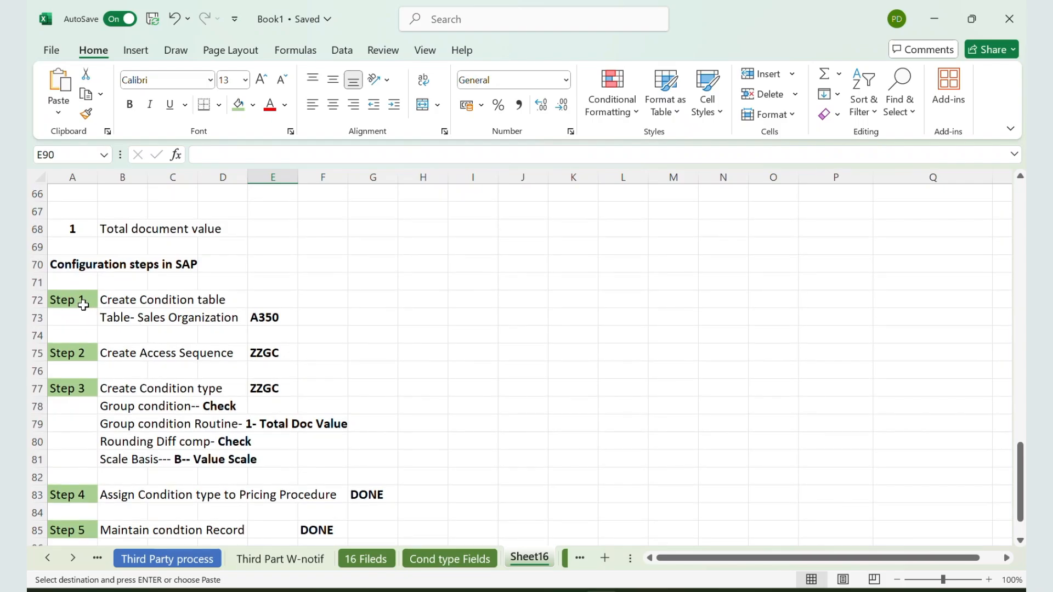
{"action": "left_click_drag", "start_coordinate": [80, 299], "coordinate": [396, 461]}
{"action": "key", "text": "ctrl+c"}
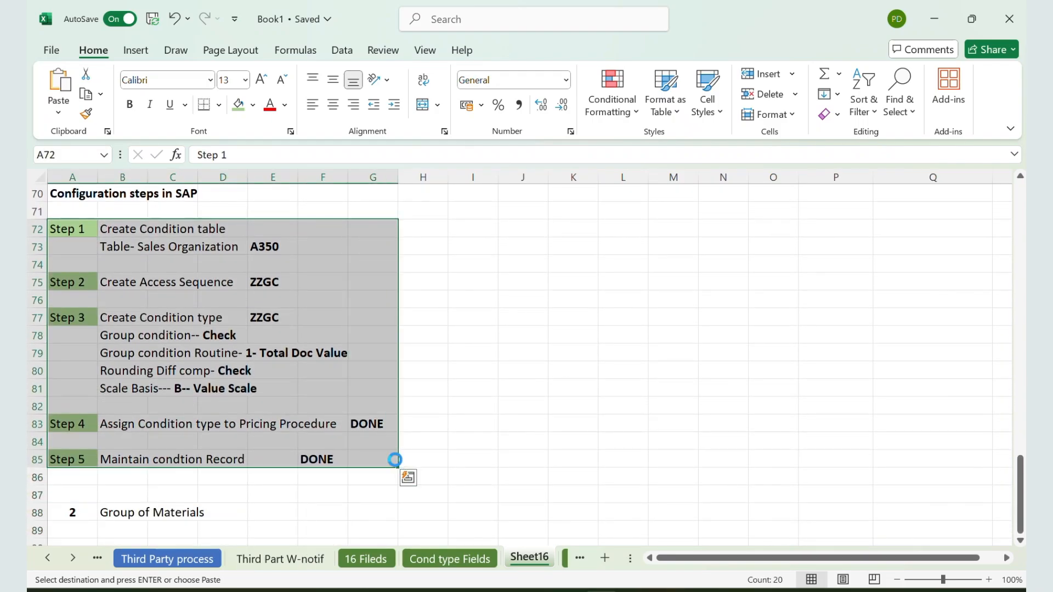
{"action": "scroll", "coordinate": [301, 491], "scroll_direction": "down", "scroll_amount": 3}
{"action": "scroll", "coordinate": [301, 491], "scroll_direction": "down", "scroll_amount": 1}
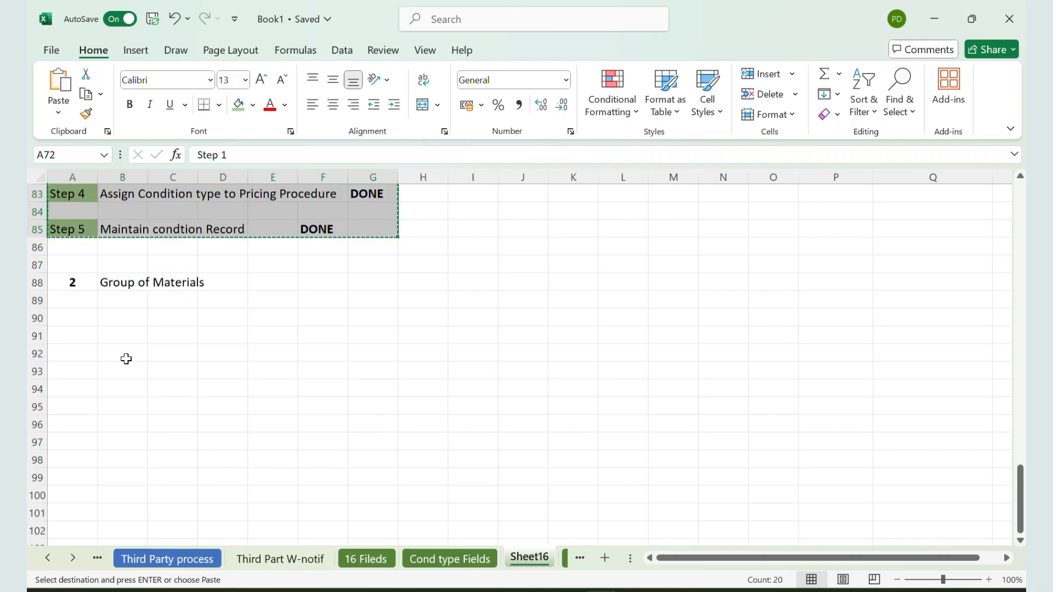
{"action": "left_click", "coordinate": [82, 318]}
{"action": "key", "text": "ctrl+v"}
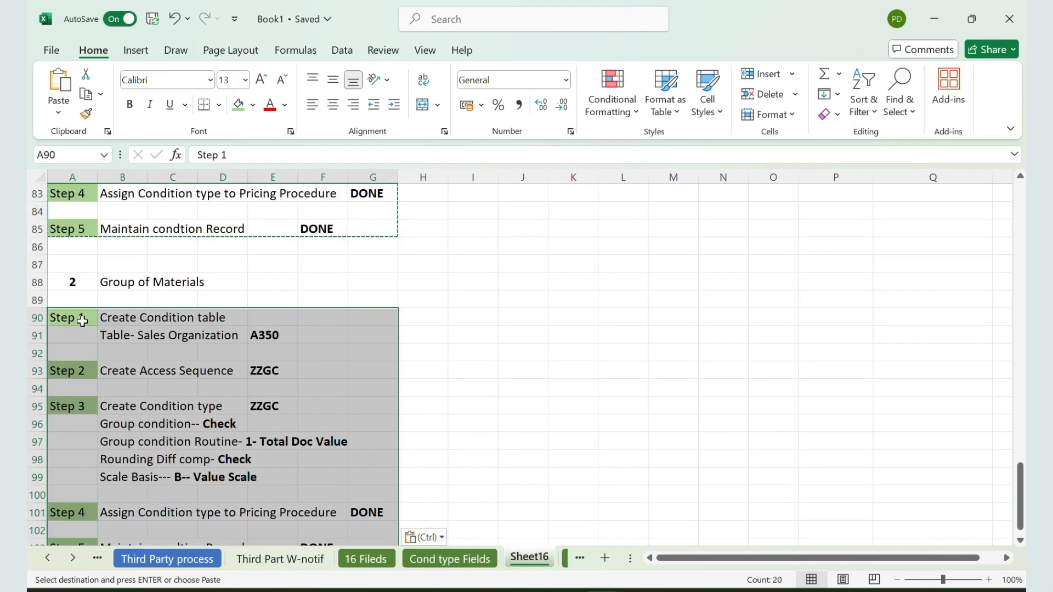
{"action": "left_click", "coordinate": [433, 386]}
{"action": "left_click", "coordinate": [265, 332]}
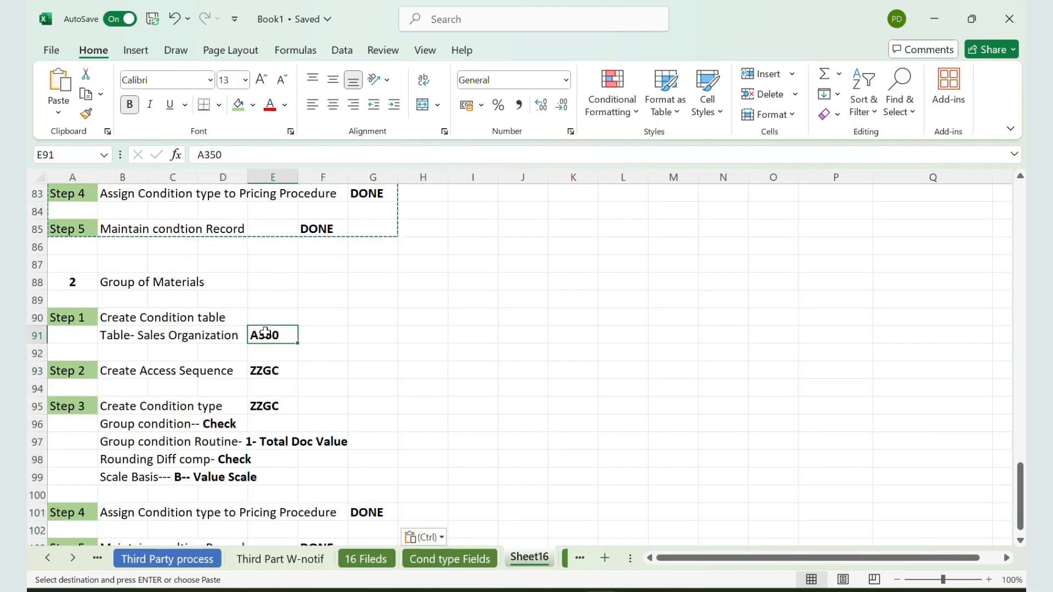
{"action": "key", "text": "Delete"}
Review the Group of Materials discount example in row 62 of the Group Condition notes
{"action": "scroll", "coordinate": [359, 343], "scroll_direction": "up", "scroll_amount": 10}
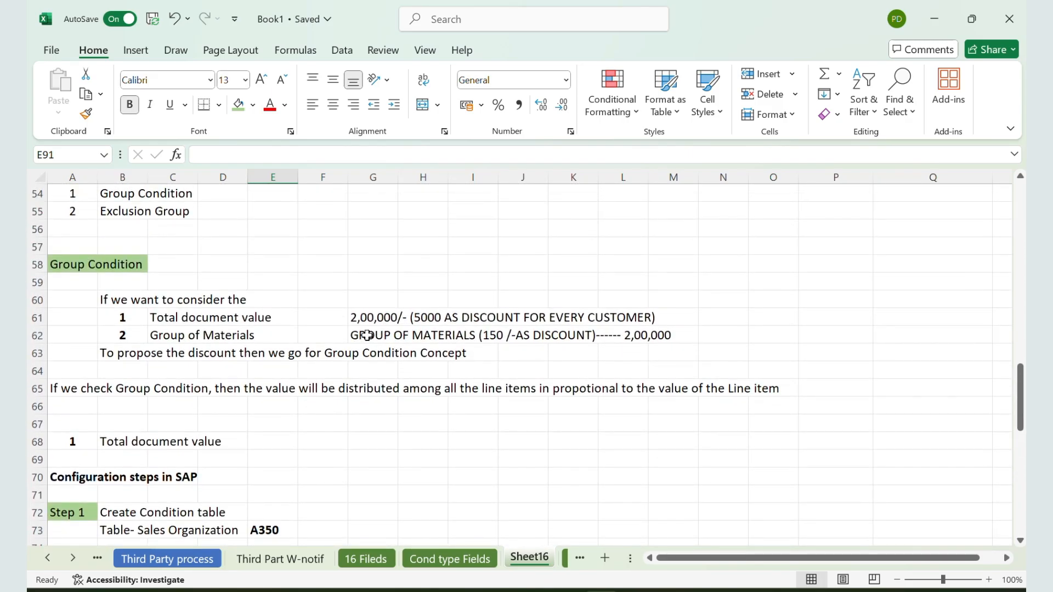
{"action": "left_click_drag", "start_coordinate": [366, 336], "coordinate": [589, 336]}
{"action": "left_click", "coordinate": [629, 338]}
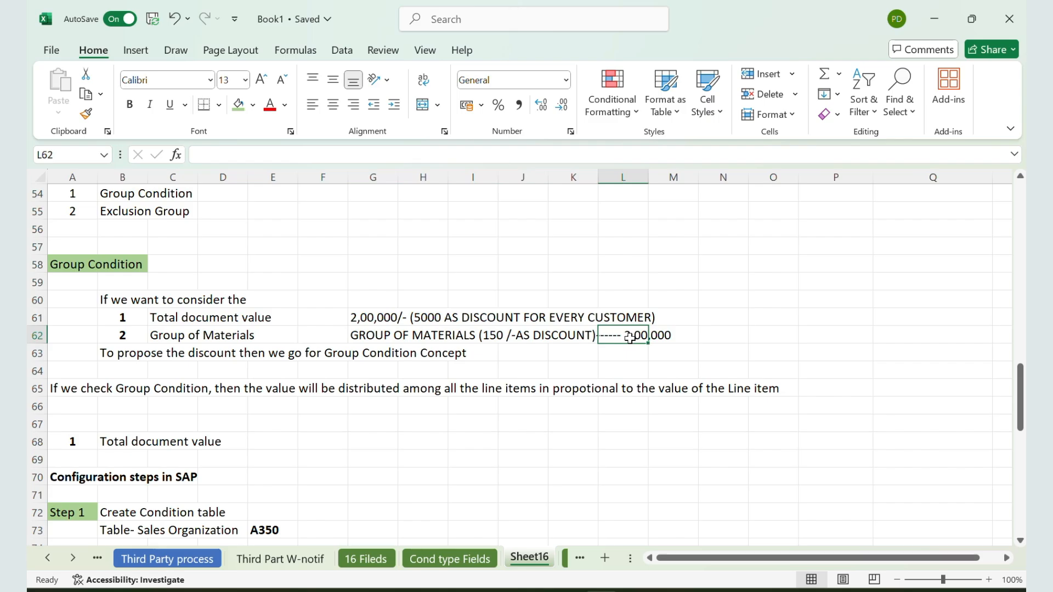
{"action": "left_click", "coordinate": [692, 342]}
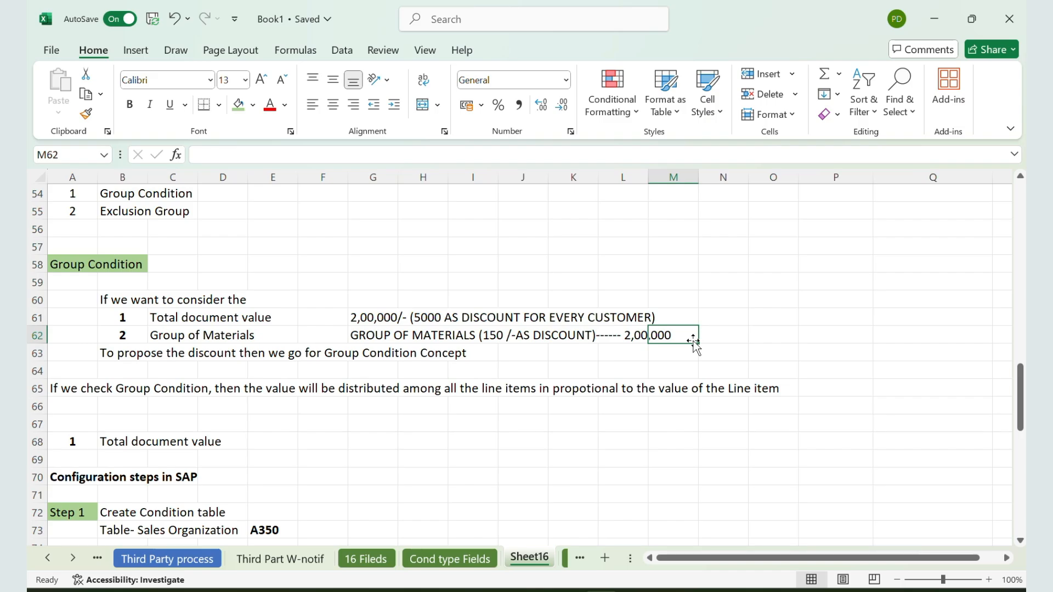
{"action": "left_click", "coordinate": [384, 336]}
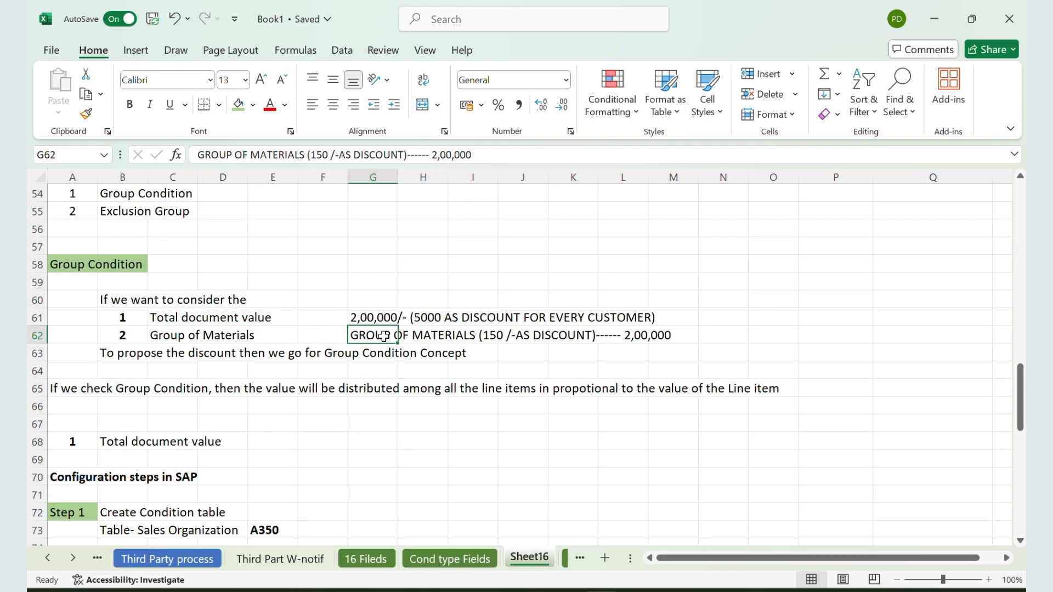
{"action": "left_click_drag", "start_coordinate": [383, 336], "coordinate": [666, 333]}
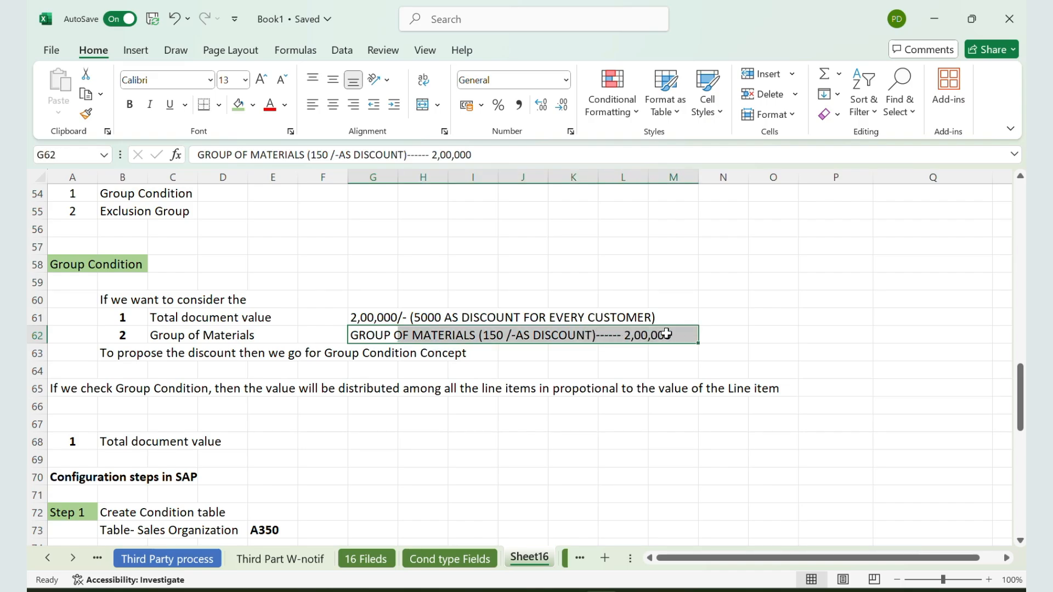
Extend the condition table description in B91 to read "Table- Sales Organization and Material Pricing Group"
{"action": "scroll", "coordinate": [547, 351], "scroll_direction": "down", "scroll_amount": 9}
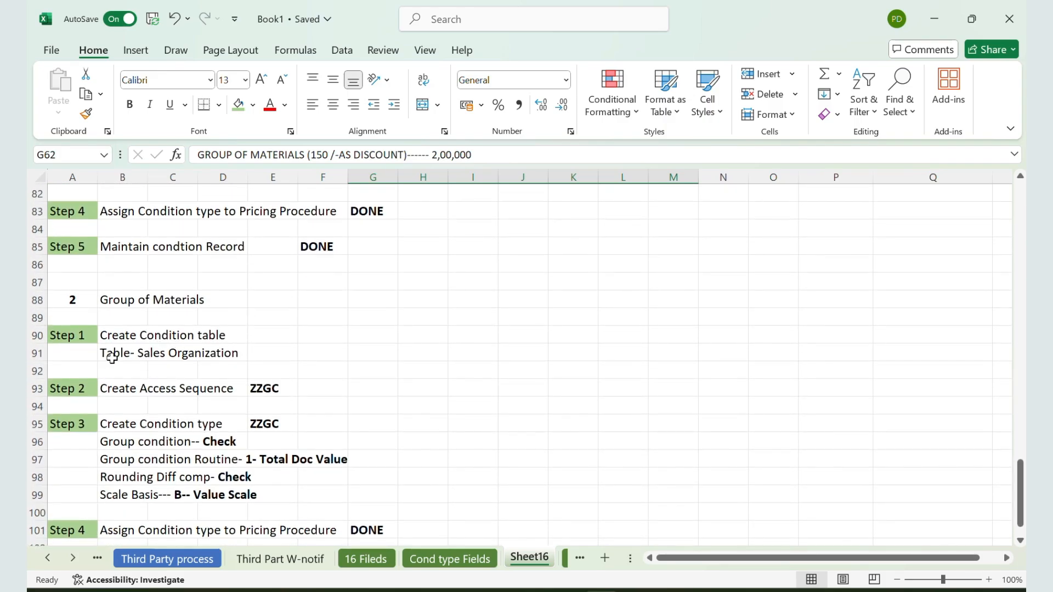
{"action": "left_click", "coordinate": [128, 354]}
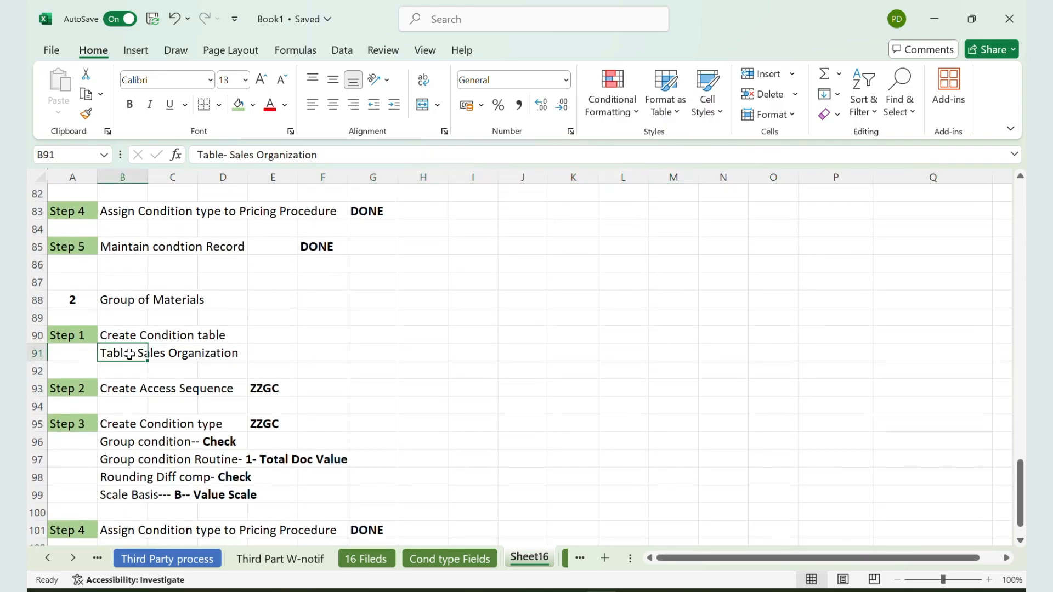
{"action": "left_click", "coordinate": [349, 157]}
{"action": "type", "text": "AND M"}
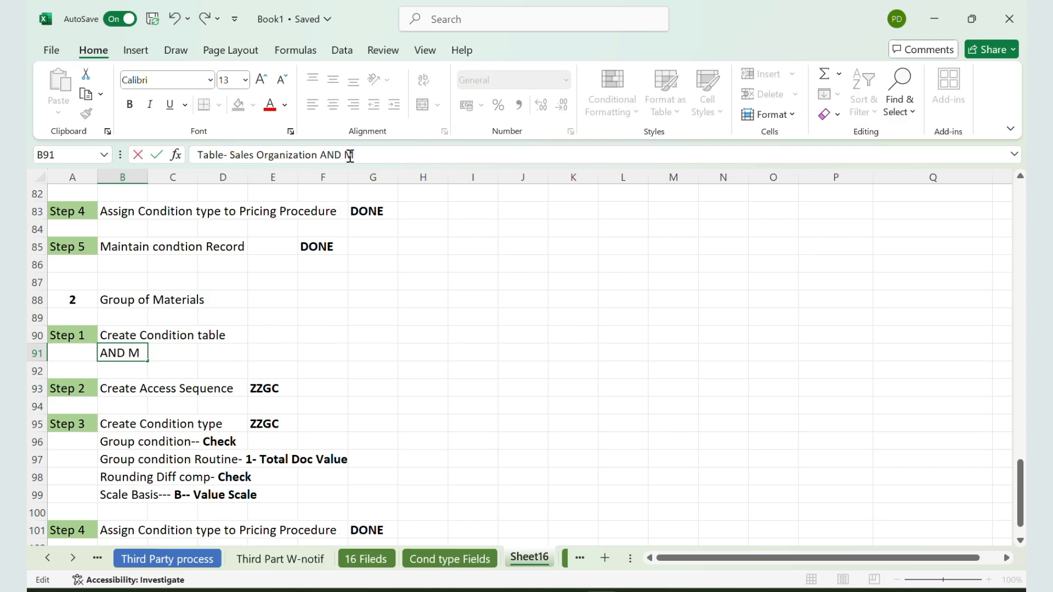
{"action": "type", "text": "A"}
{"action": "key", "text": "BackSpace"}
{"action": "key", "text": "BackSpace"}
{"action": "key", "text": "BackSpace"}
{"action": "key", "text": "BackSpace"}
{"action": "key", "text": "BackSpace"}
{"action": "key", "text": "BackSpace"}
{"action": "key", "text": "BackSpace"}
{"action": "type", "text": "and Mater"}
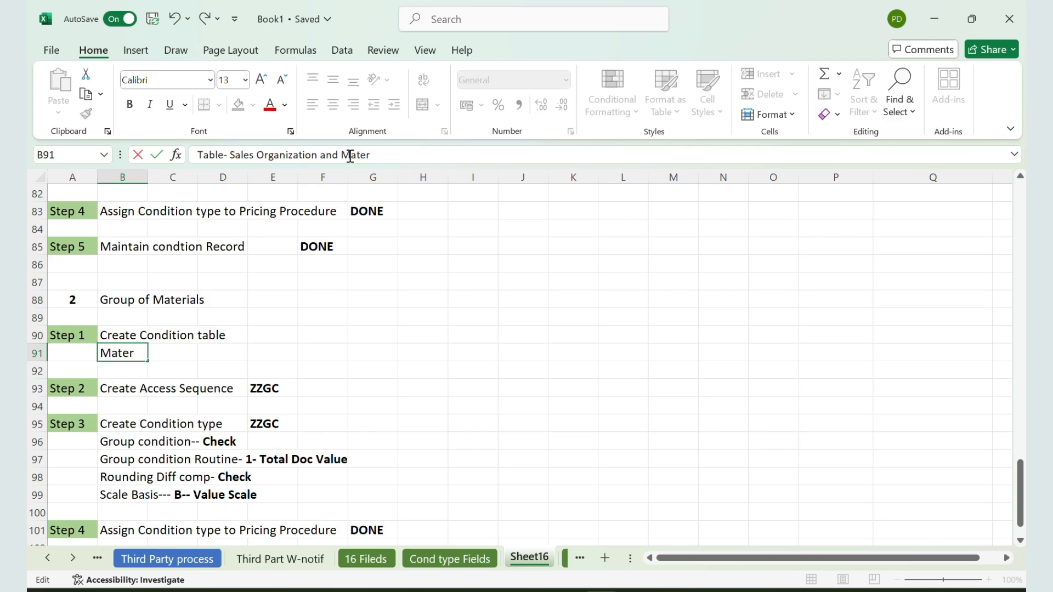
{"action": "type", "text": "ial Pricing Group"}
{"action": "key", "text": "Return"}
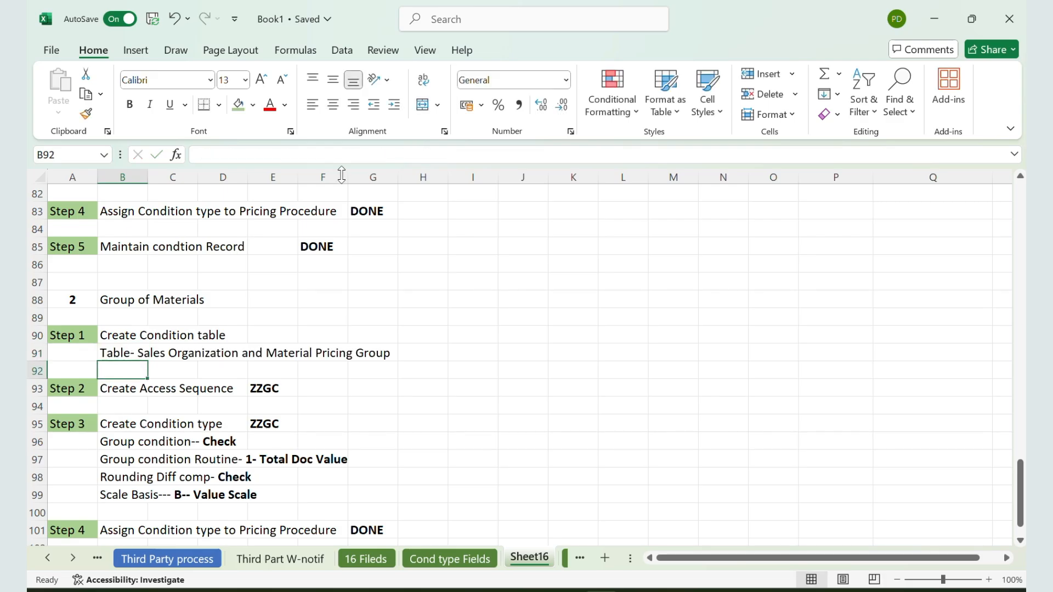
{"action": "left_click", "coordinate": [121, 348]}
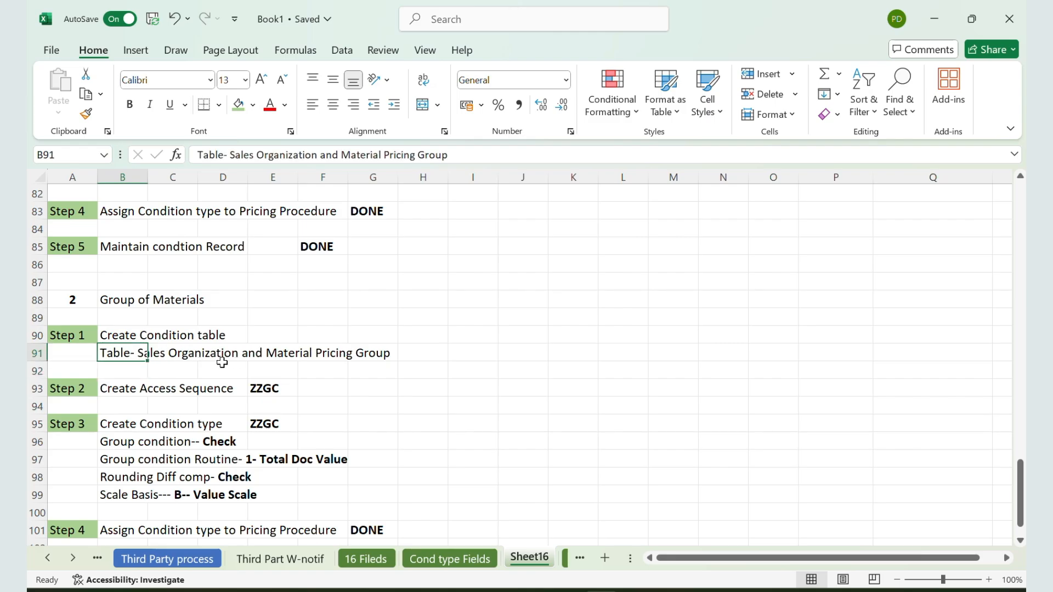
{"action": "left_click", "coordinate": [435, 357]}
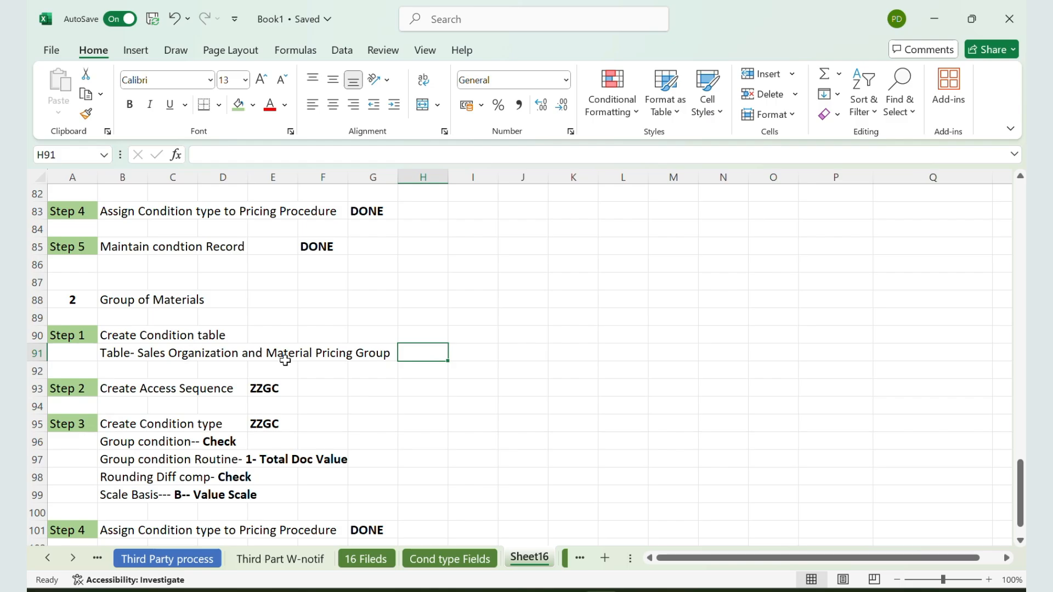
Switch back to SAP, start transaction V/03 and open the field overview for a new condition table without entering a table number
{"action": "key", "text": "alt+Tab"}
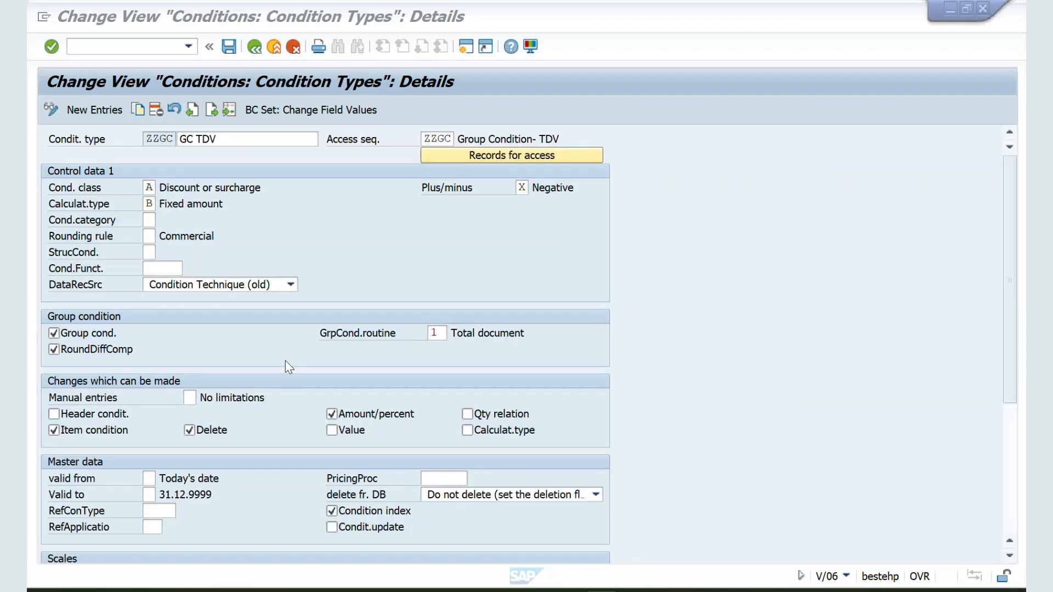
{"action": "left_click", "coordinate": [102, 47]}
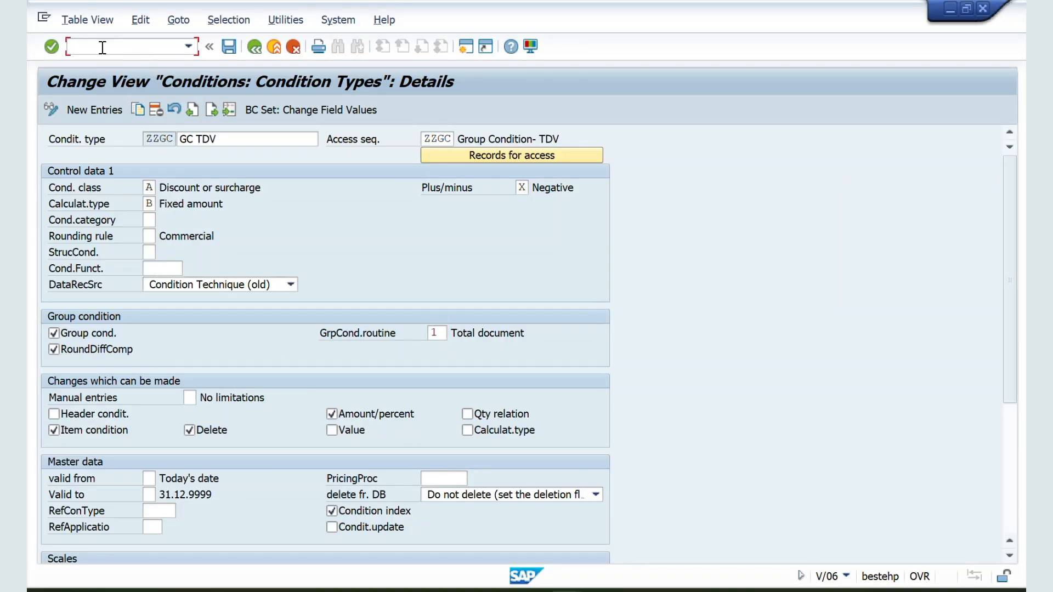
{"action": "type", "text": "/nv/03"}
{"action": "key", "text": "Return"}
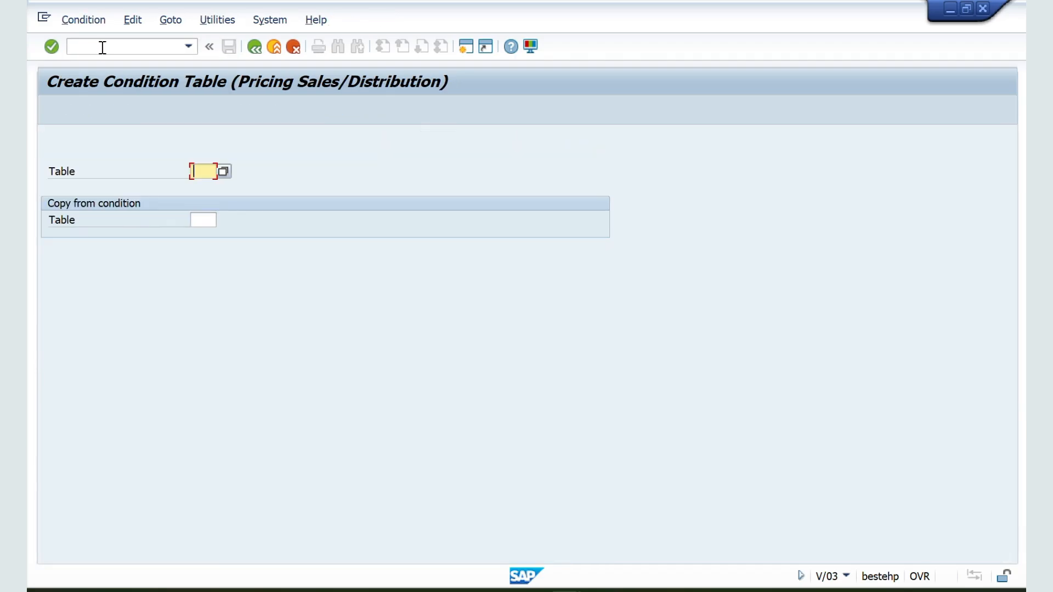
{"action": "key", "text": "Return"}
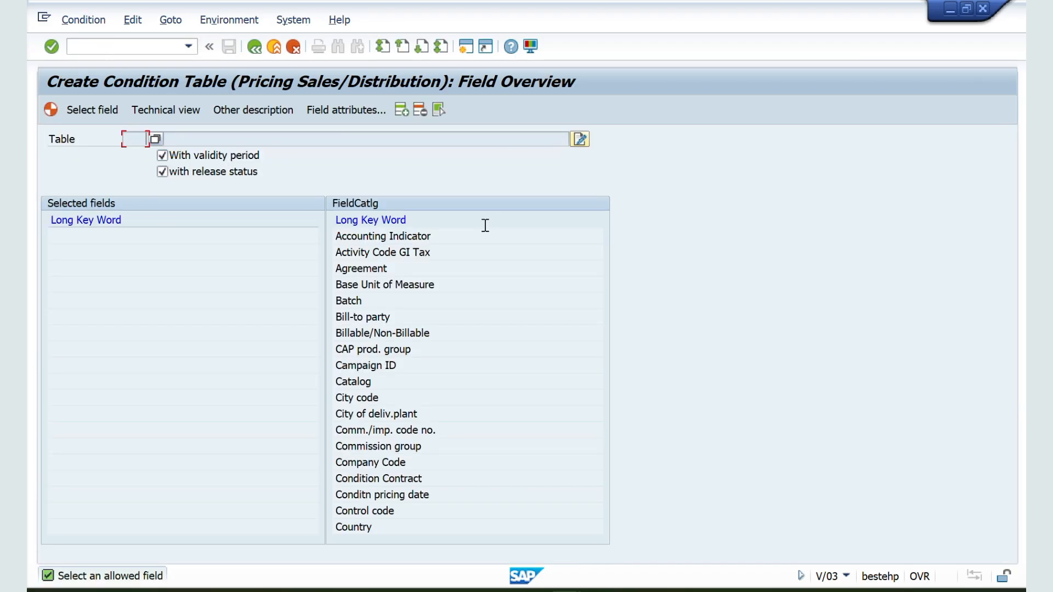
Add Sales Organization from the field catalog to the selected fields of the new condition table
{"action": "left_click", "coordinate": [419, 55]}
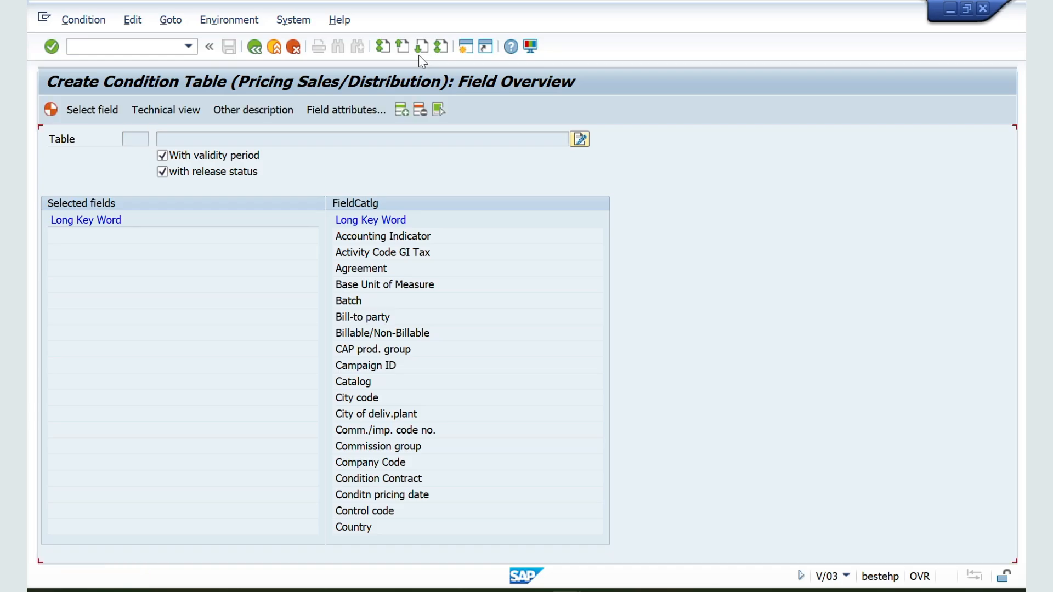
{"action": "left_click", "coordinate": [419, 55]}
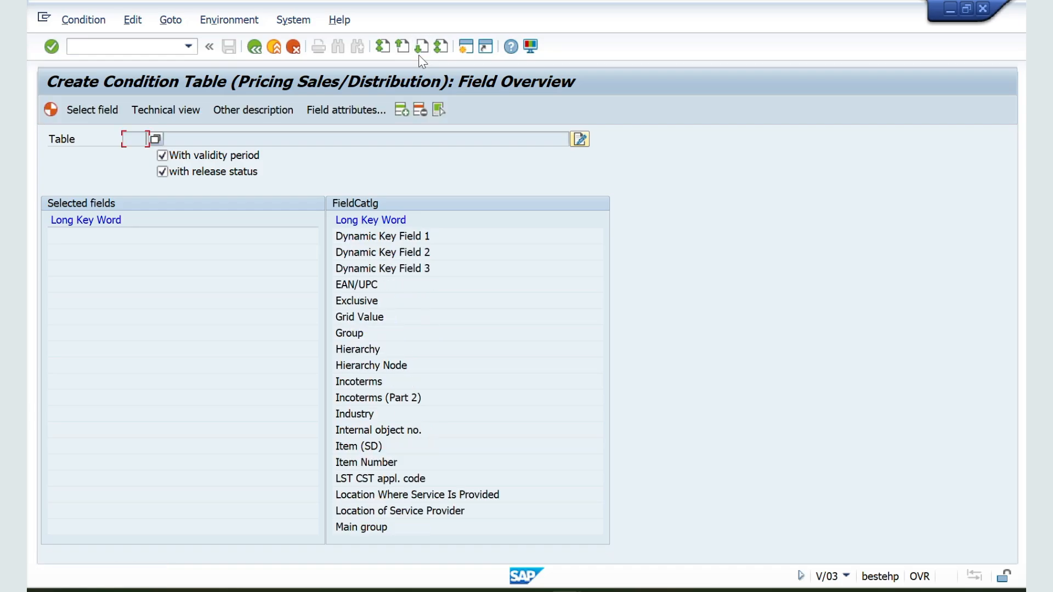
{"action": "left_click", "coordinate": [419, 55]}
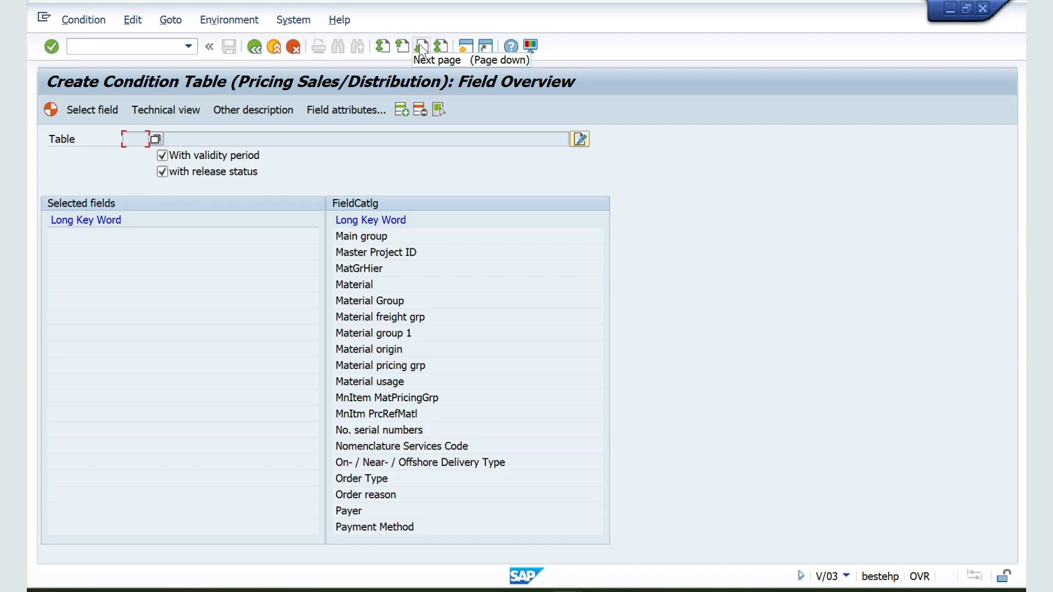
{"action": "left_click", "coordinate": [420, 46]}
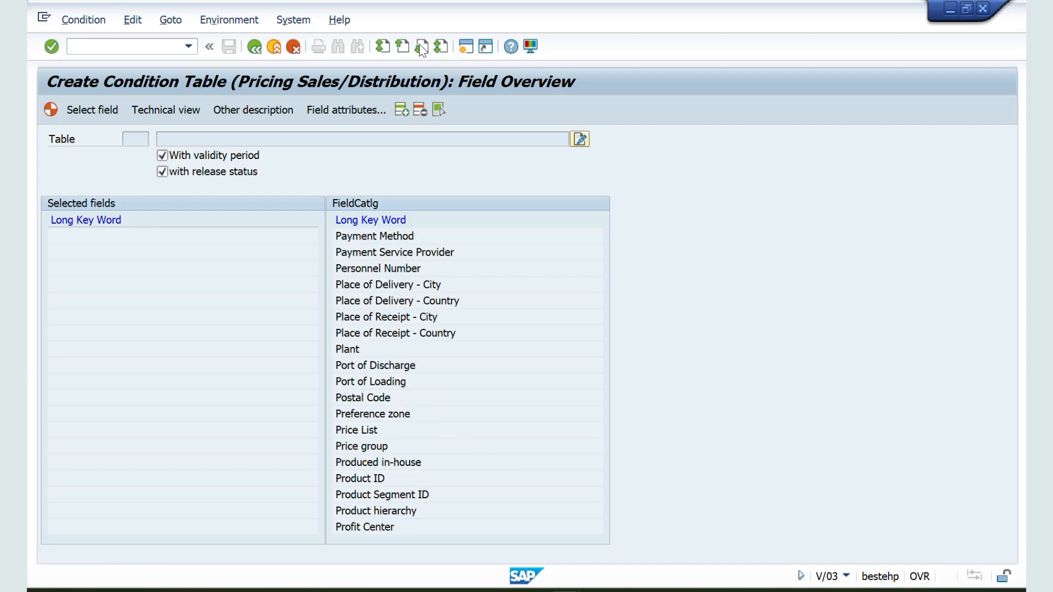
{"action": "left_click", "coordinate": [420, 48]}
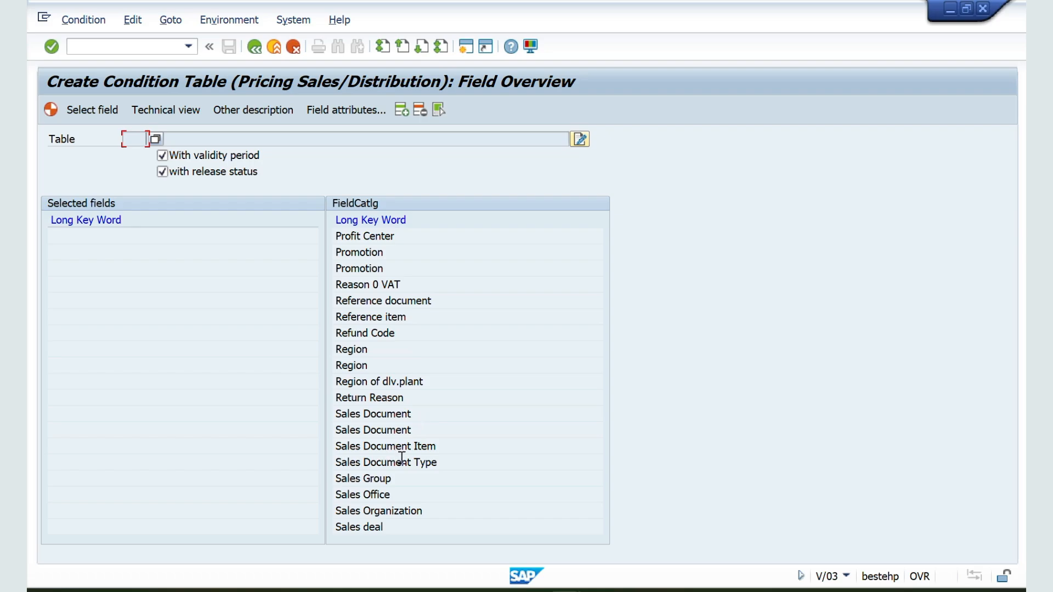
{"action": "double_click", "coordinate": [371, 511]}
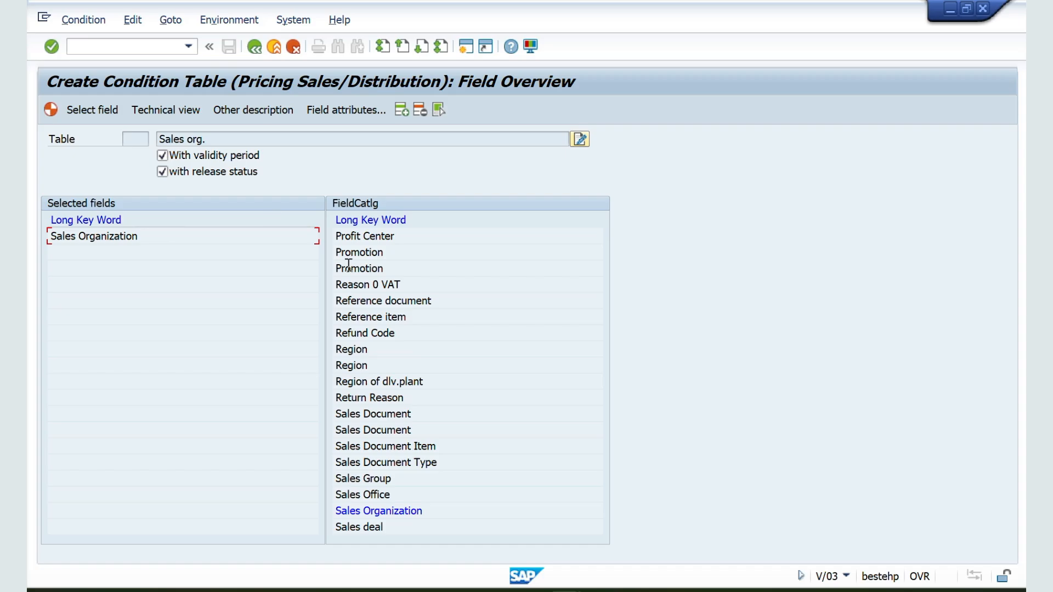
Switch to the Excel notes to check the field combination planned for the Group of Materials table, and return to SAP
{"action": "key", "text": "alt+Tab"}
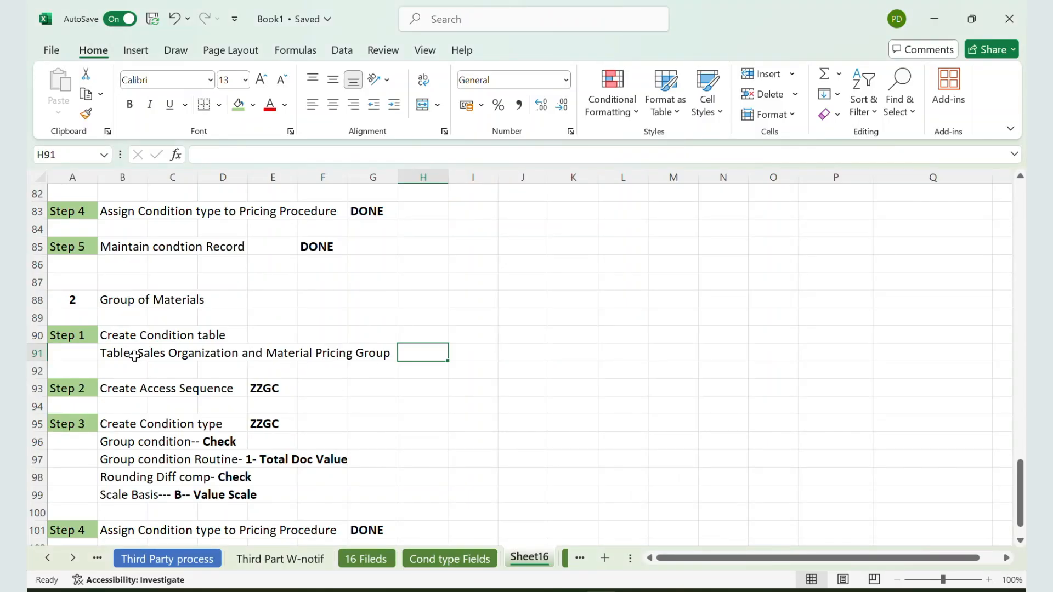
{"action": "left_click_drag", "start_coordinate": [135, 355], "coordinate": [348, 354]}
{"action": "key", "text": "alt+Tab"}
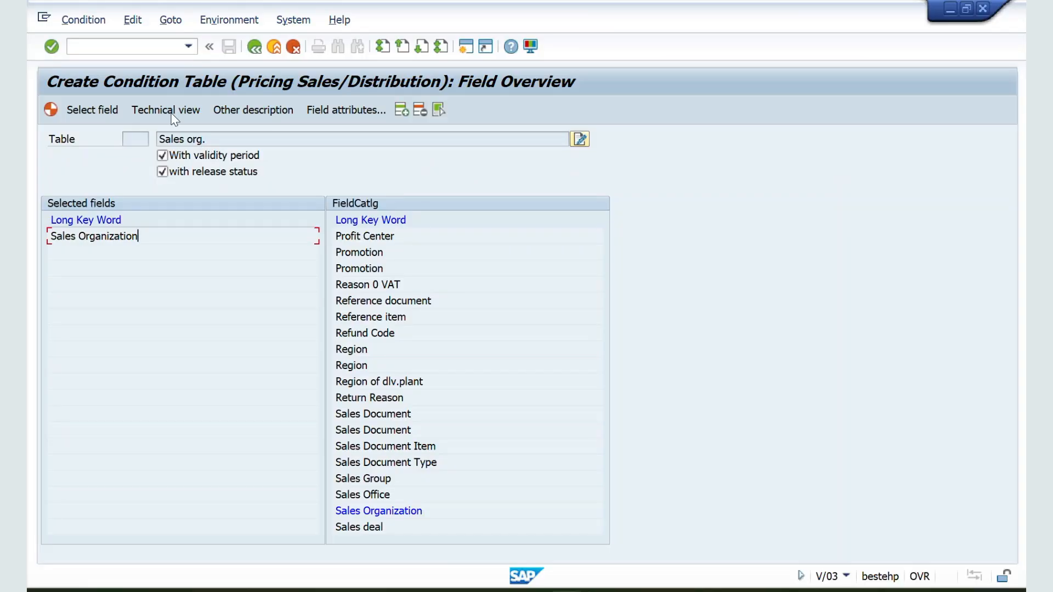
Open material 50065642 in transaction MM02 and examine its material pricing group in the sales org. 2 view
{"action": "left_click", "coordinate": [108, 48]}
{"action": "type", "text": "/nse16n"}
{"action": "key", "text": "Return"}
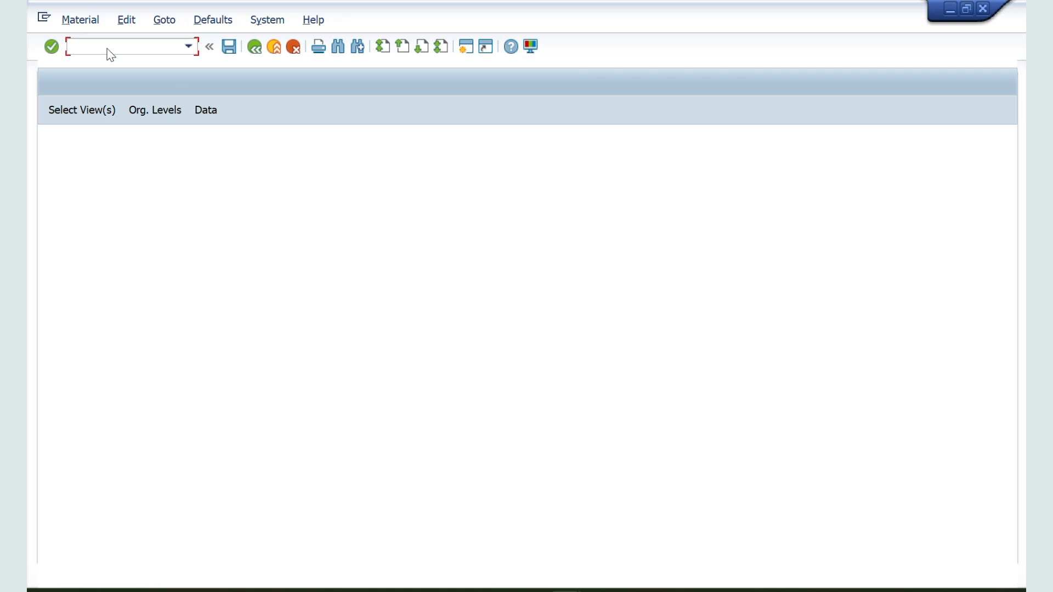
{"action": "key", "text": "BackSpace"}
{"action": "key", "text": "Down"}
{"action": "key", "text": "Return"}
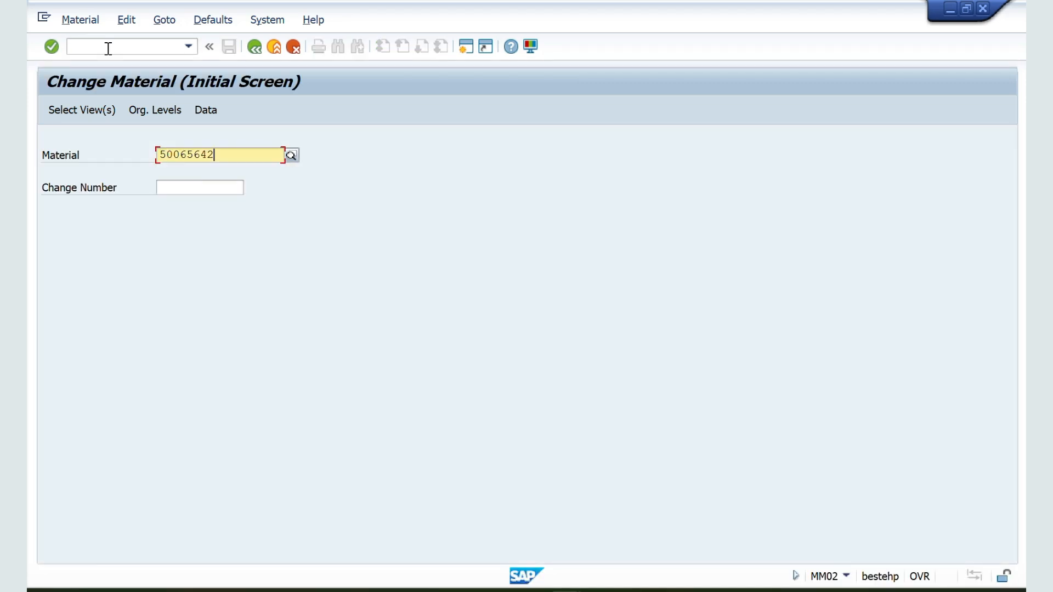
{"action": "key", "text": "Return"}
{"action": "key", "text": "Return"}
{"action": "key", "text": "Return"}
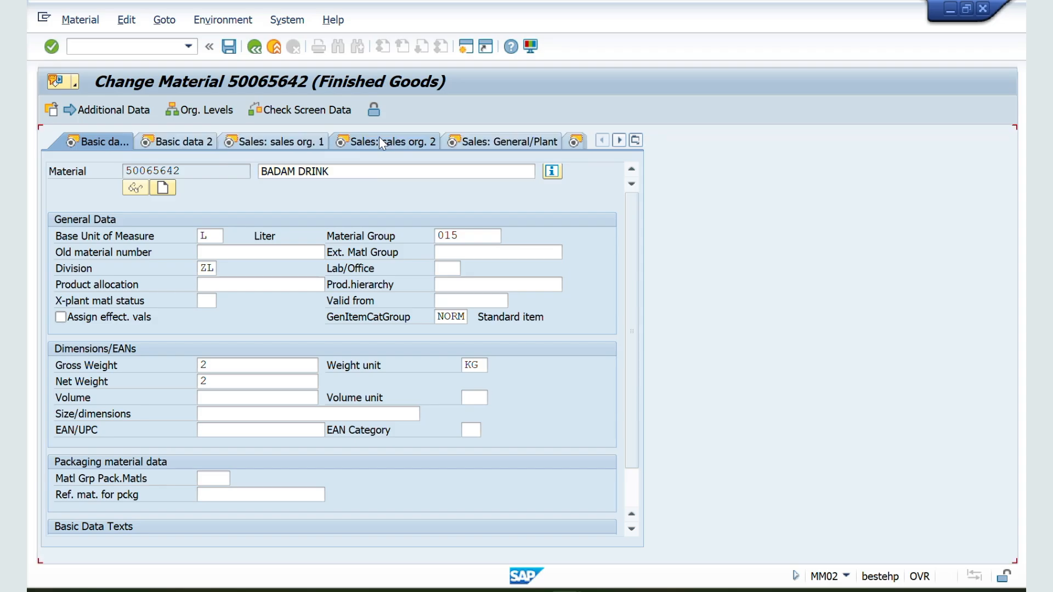
{"action": "left_click", "coordinate": [379, 138]}
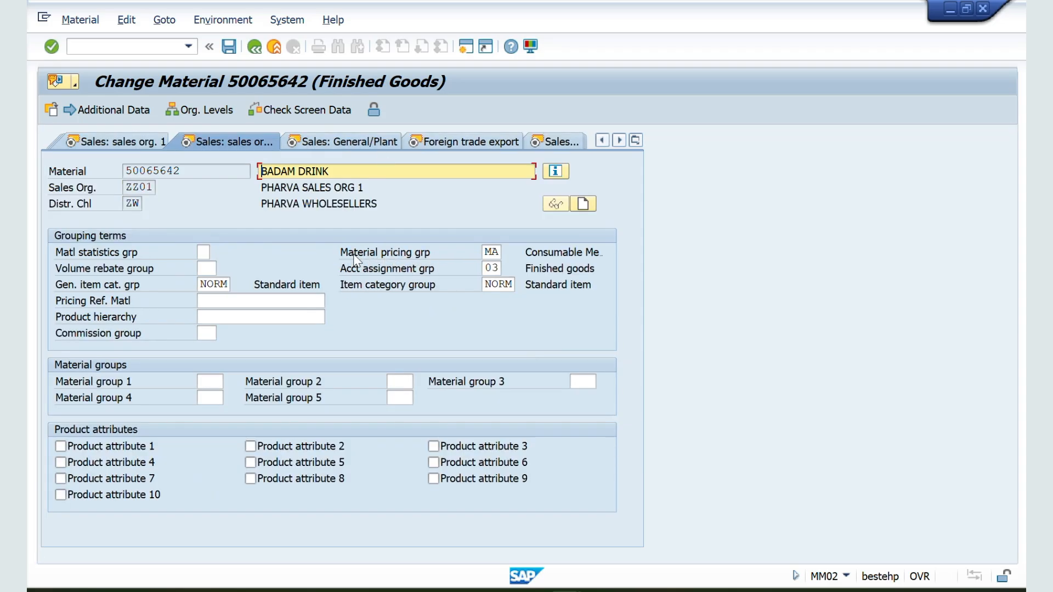
Return to the V/03 session, add Material pricing grp to the selected fields and generate the condition table
{"action": "key", "text": "alt+Tab"}
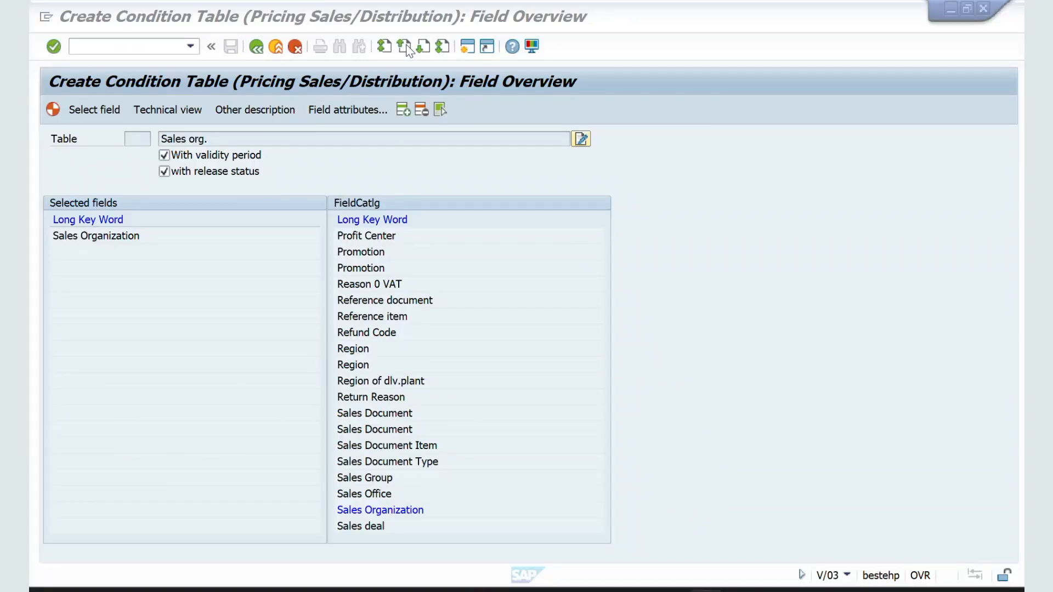
{"action": "left_click", "coordinate": [404, 46]}
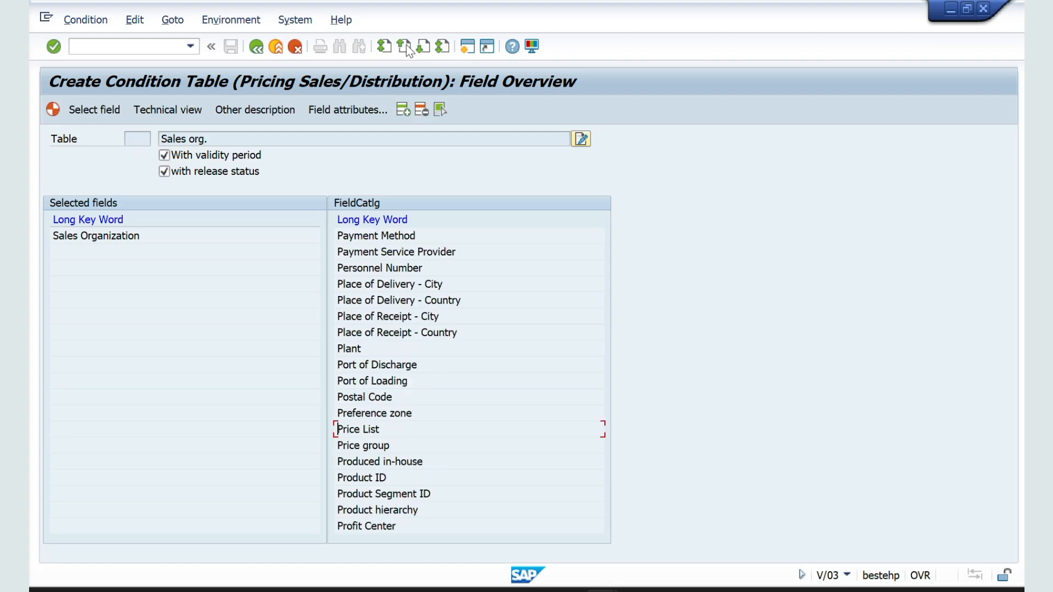
{"action": "left_click", "coordinate": [404, 47]}
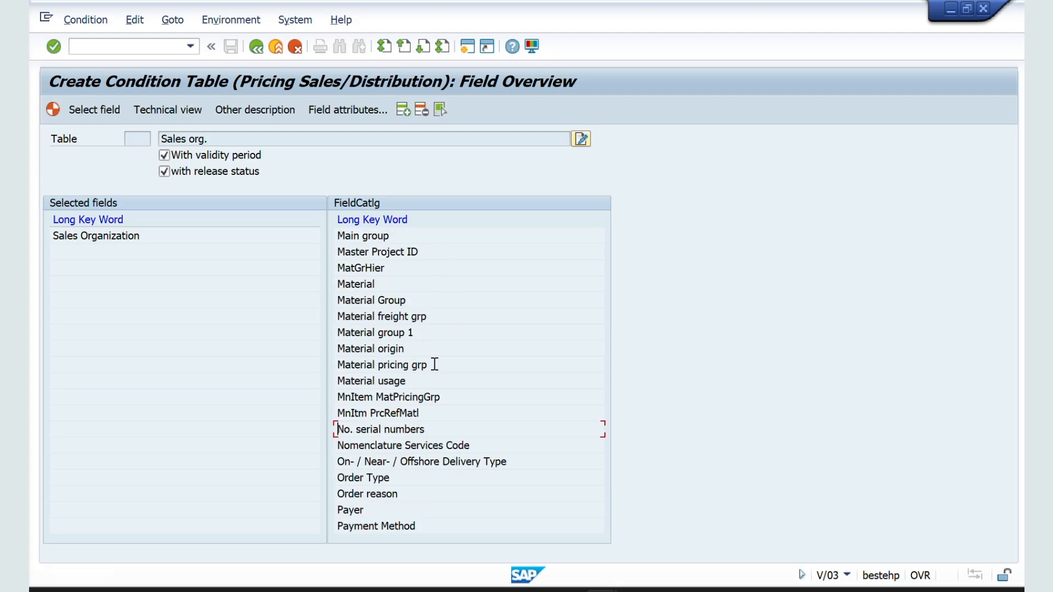
{"action": "left_click_drag", "start_coordinate": [433, 364], "coordinate": [339, 362]}
{"action": "left_click_drag", "start_coordinate": [437, 364], "coordinate": [306, 358]}
{"action": "double_click", "coordinate": [383, 366]}
{"action": "left_click", "coordinate": [54, 109]}
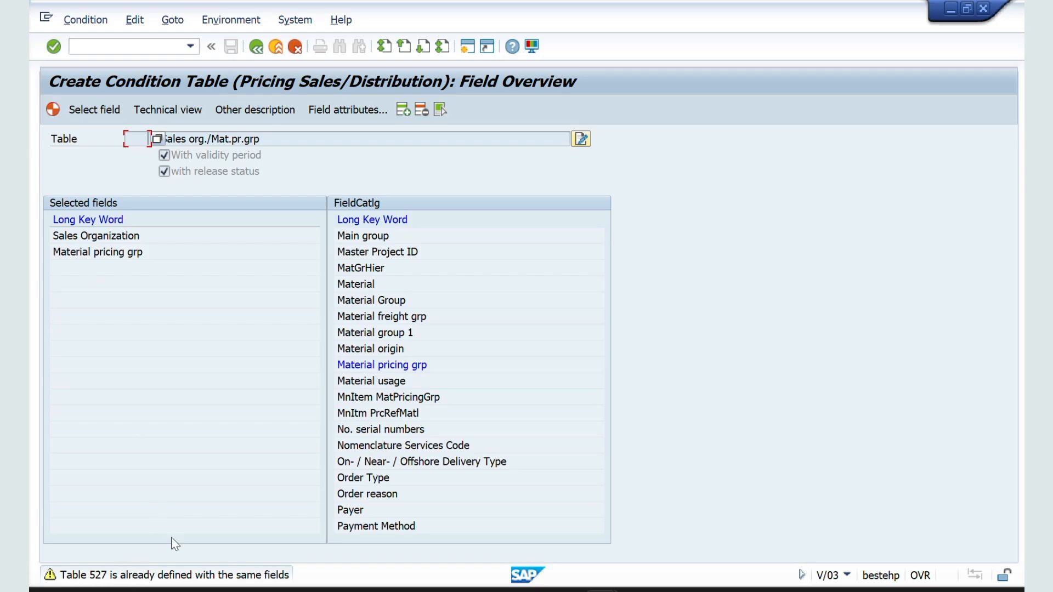
Switch to the Excel notes and enter the condition table number 527 in bold in H92 beside Step 1
{"action": "key", "text": "alt+Tab"}
{"action": "key", "text": "alt+Tab"}
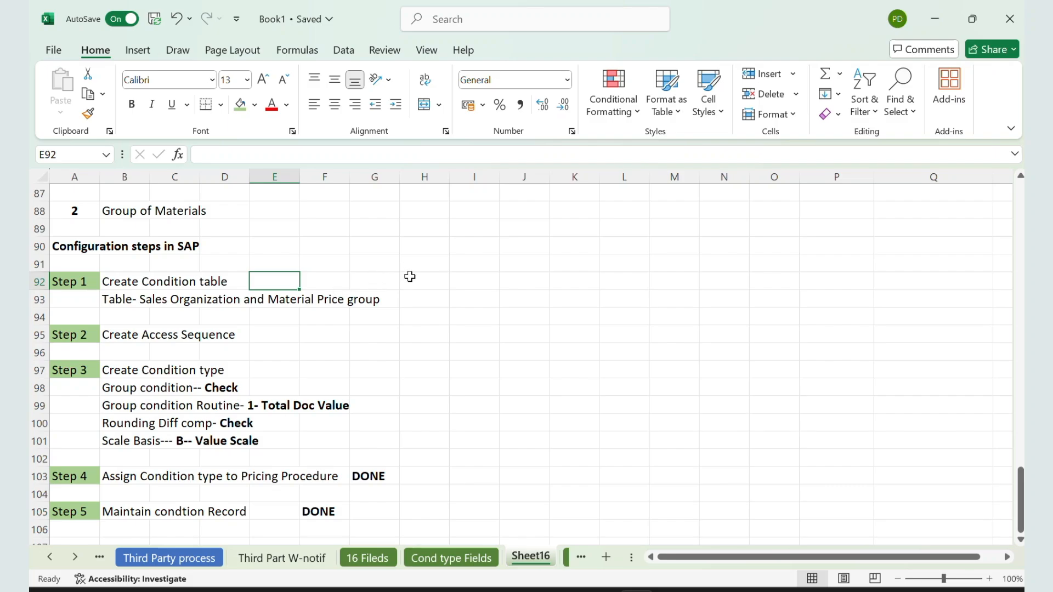
{"action": "left_click", "coordinate": [427, 283]}
{"action": "key", "text": "alt+Tab"}
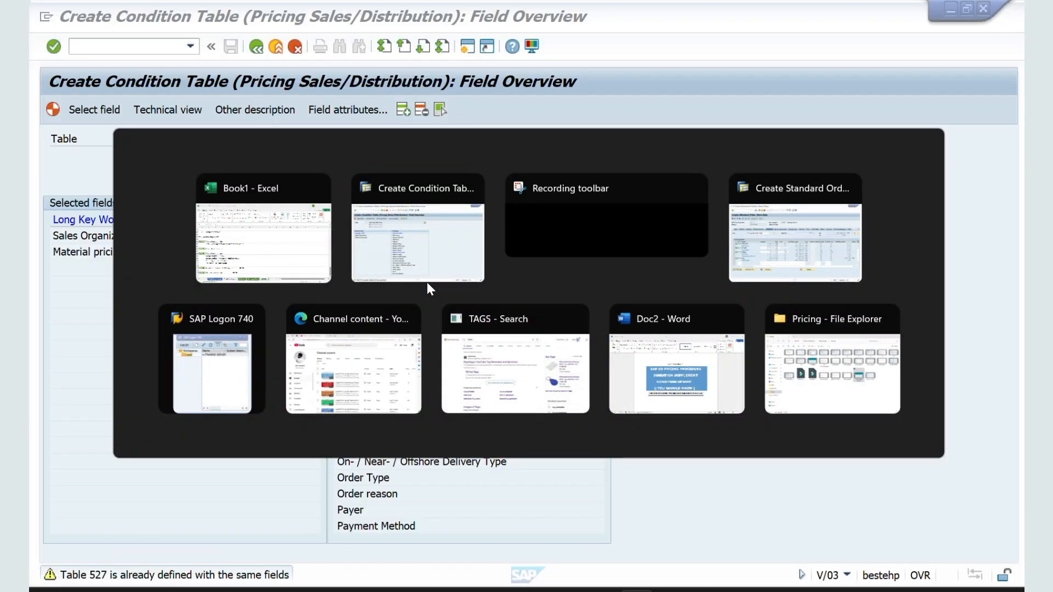
{"action": "key", "text": "alt+Tab"}
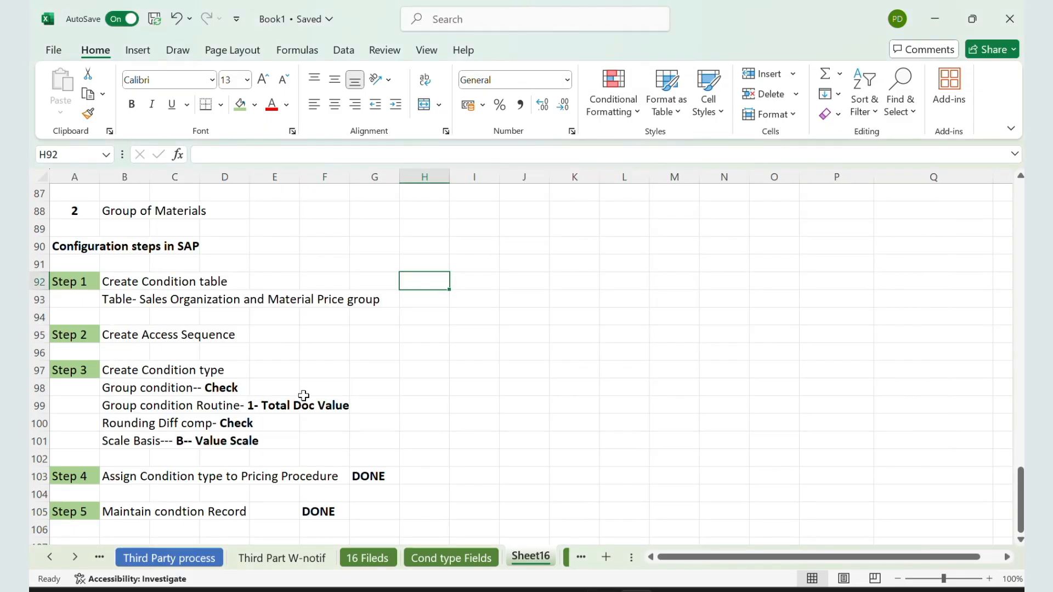
{"action": "key", "text": "ctrl+b"}
{"action": "key", "text": "F2"}
{"action": "type", "text": "527"}
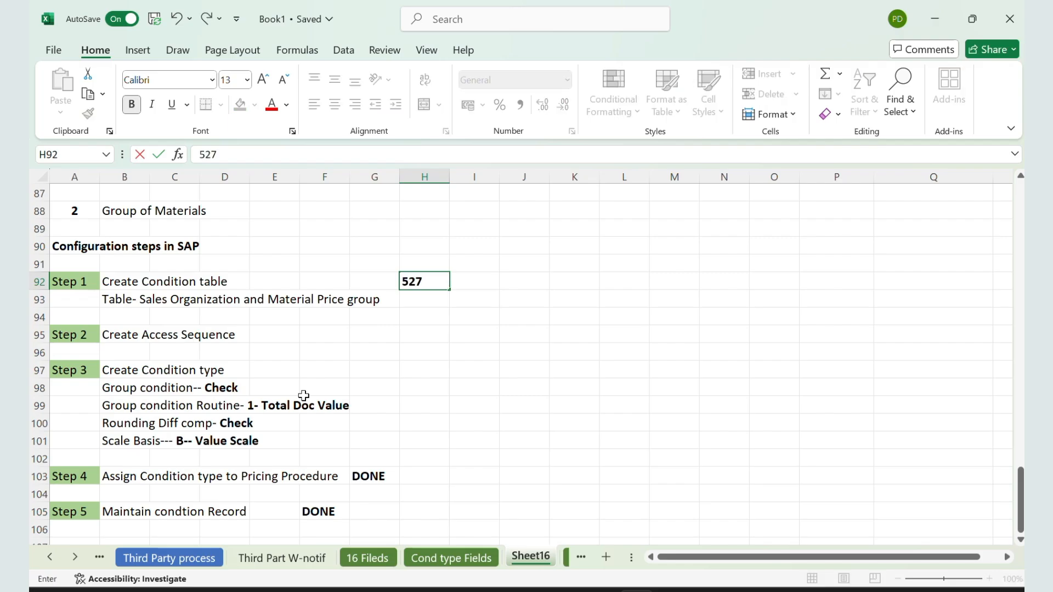
{"action": "key", "text": "Return"}
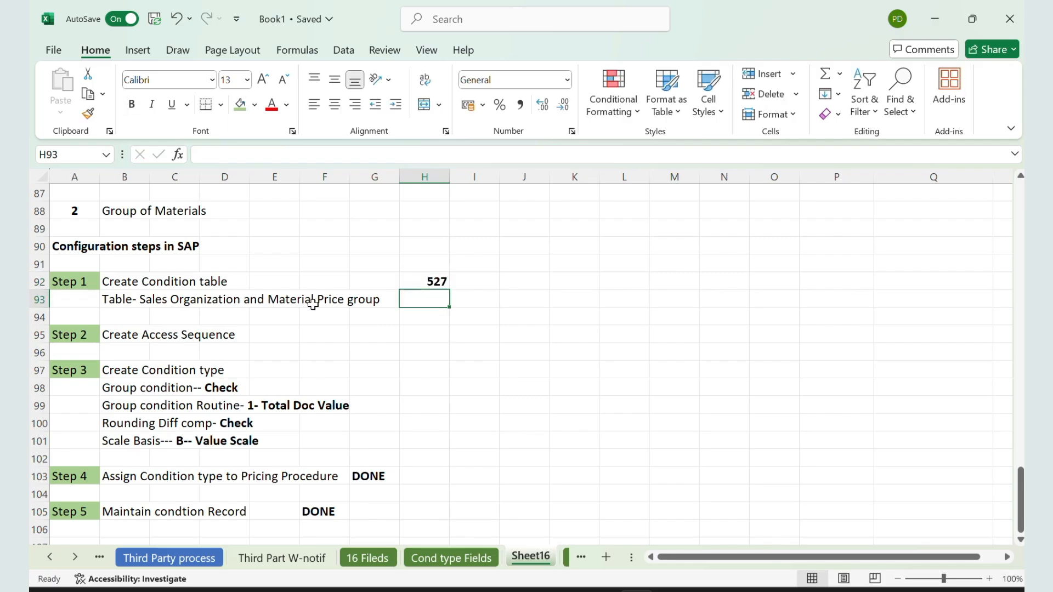
Switch back to SAP, try to open access sequence maintenance with transaction V/07 and decline displaying the locked data
{"action": "left_click", "coordinate": [416, 336]}
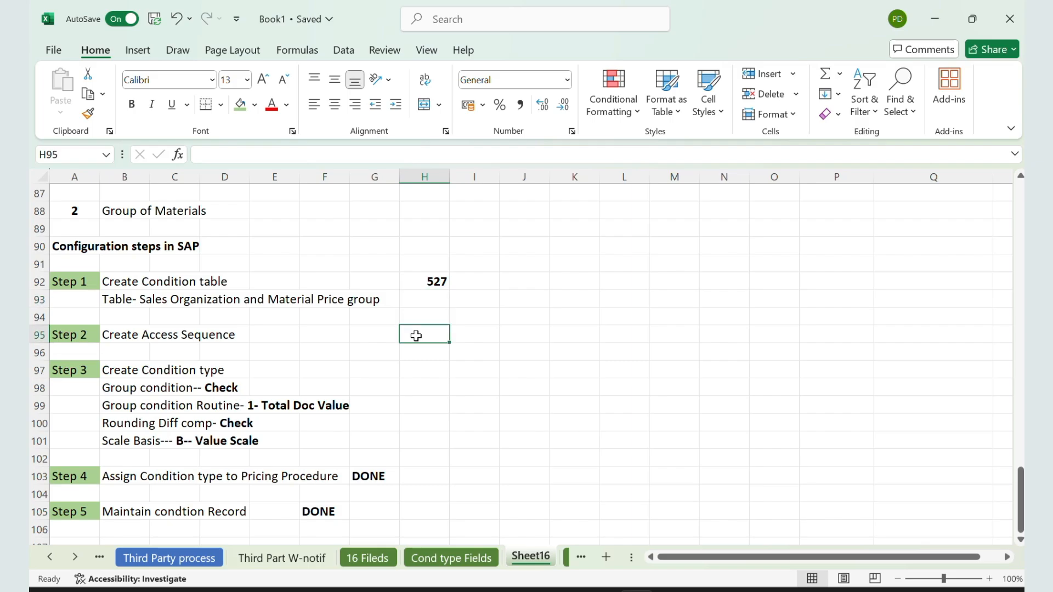
{"action": "key", "text": "alt+Tab"}
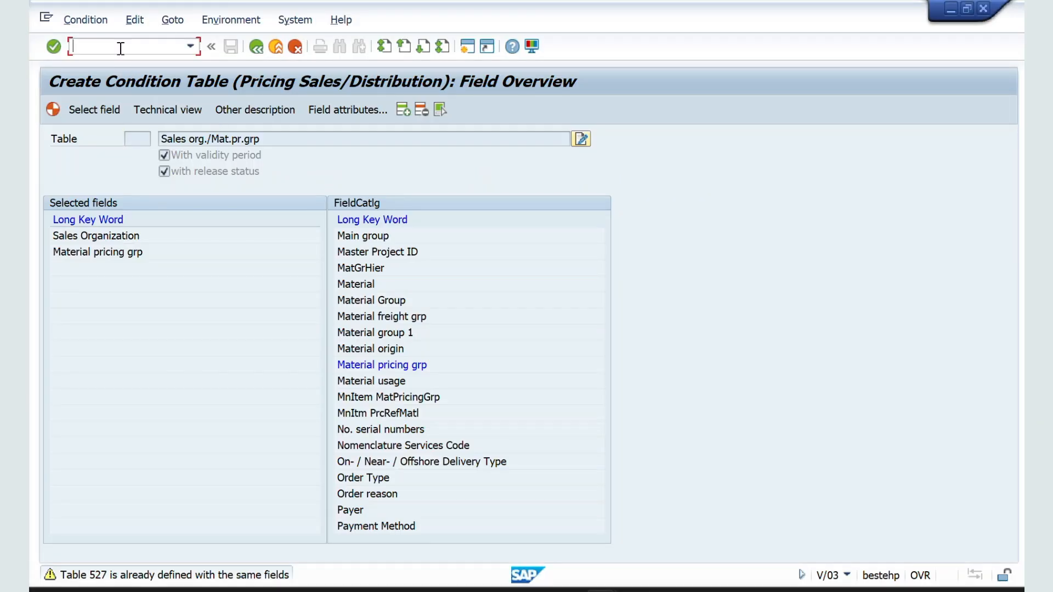
{"action": "type", "text": "/NV/07"}
{"action": "key", "text": "Return"}
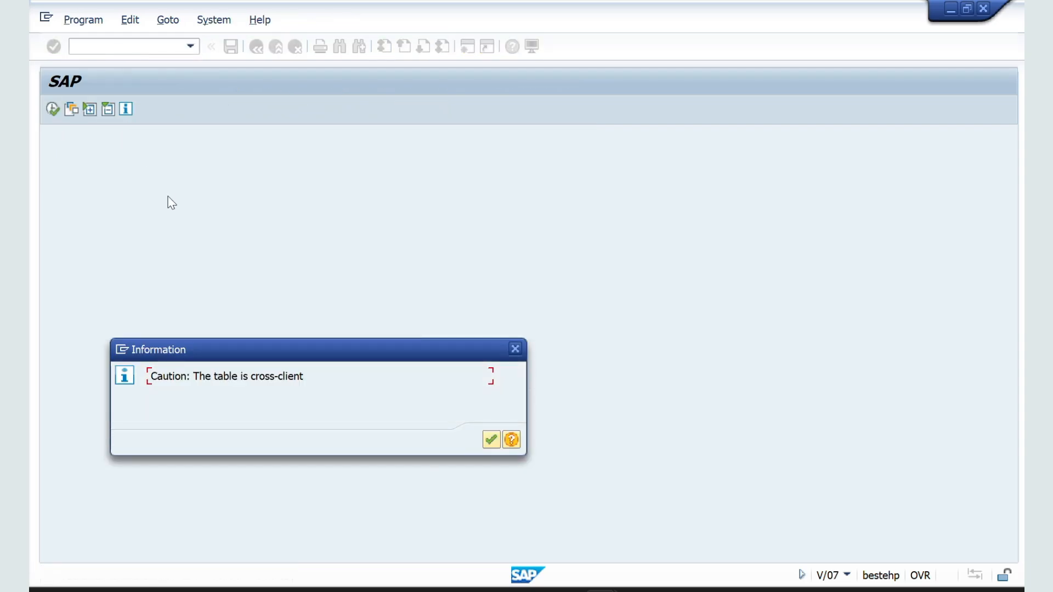
{"action": "key", "text": "Return"}
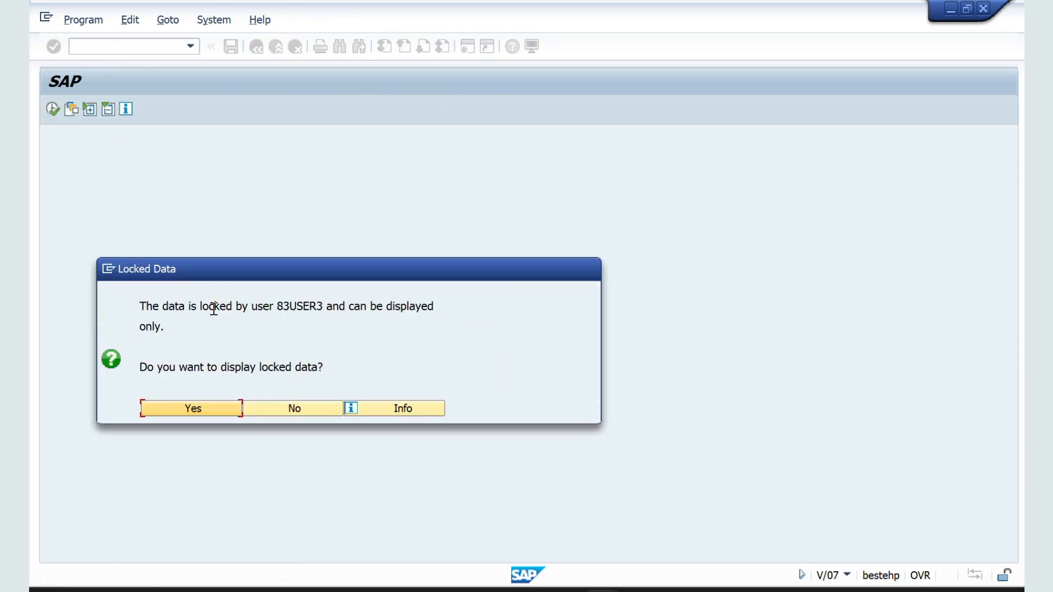
{"action": "key", "text": "alt+space"}
{"action": "key", "text": "Escape"}
{"action": "left_click", "coordinate": [282, 409]}
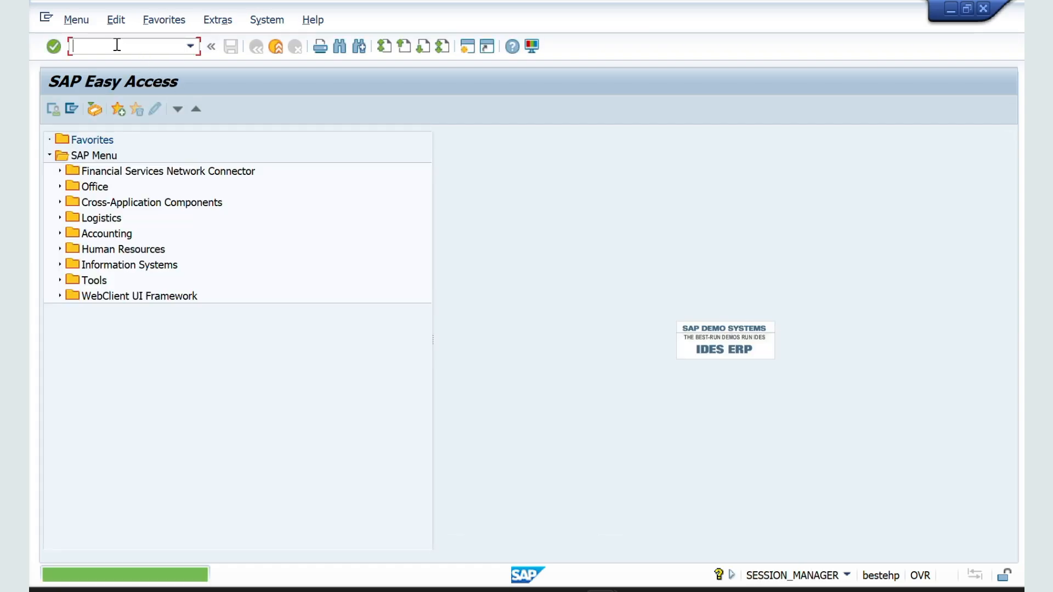
Start transaction SM12 and list the lock entries of all users in client 800 by clearing the user name
{"action": "left_click", "coordinate": [117, 45]}
{"action": "type", "text": "/NS"}
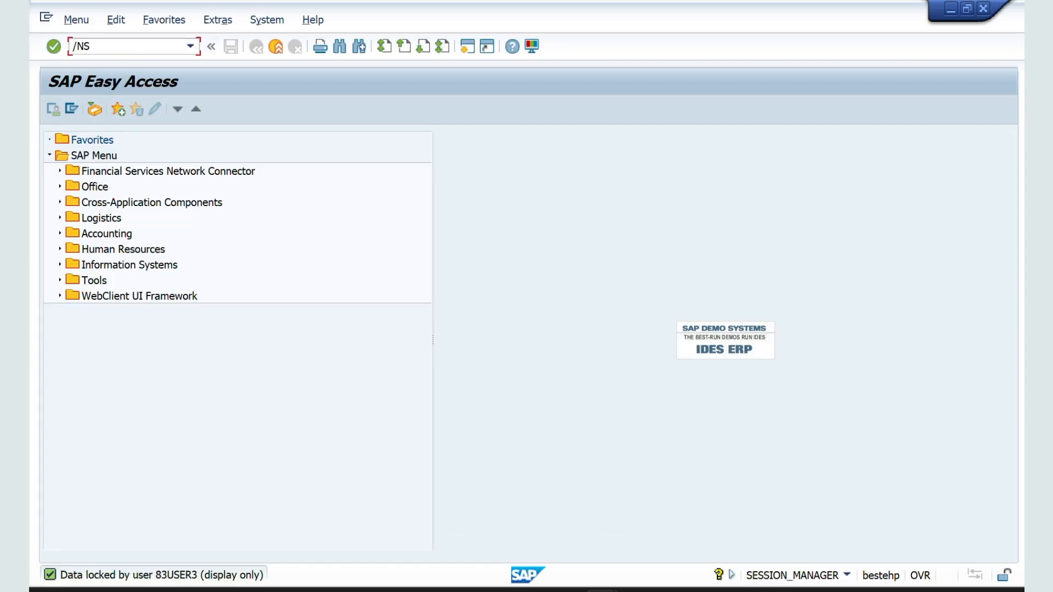
{"action": "type", "text": "12"}
{"action": "key", "text": "BackSpace"}
{"action": "key", "text": "BackSpace"}
{"action": "type", "text": "M12"}
{"action": "key", "text": "Return"}
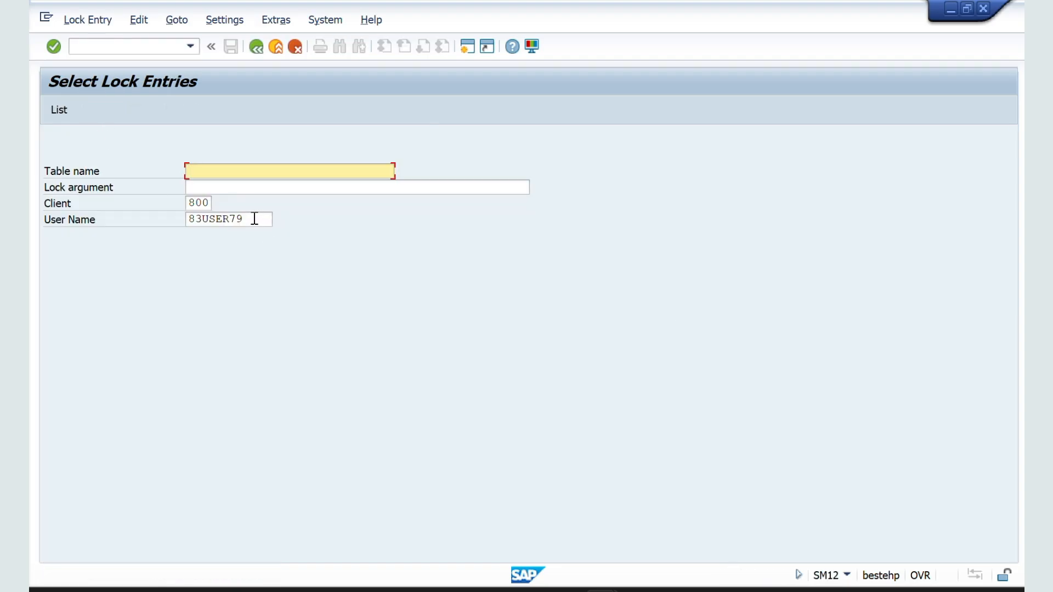
{"action": "double_click", "coordinate": [255, 219]}
{"action": "key", "text": "Delete"}
{"action": "key", "text": "Return"}
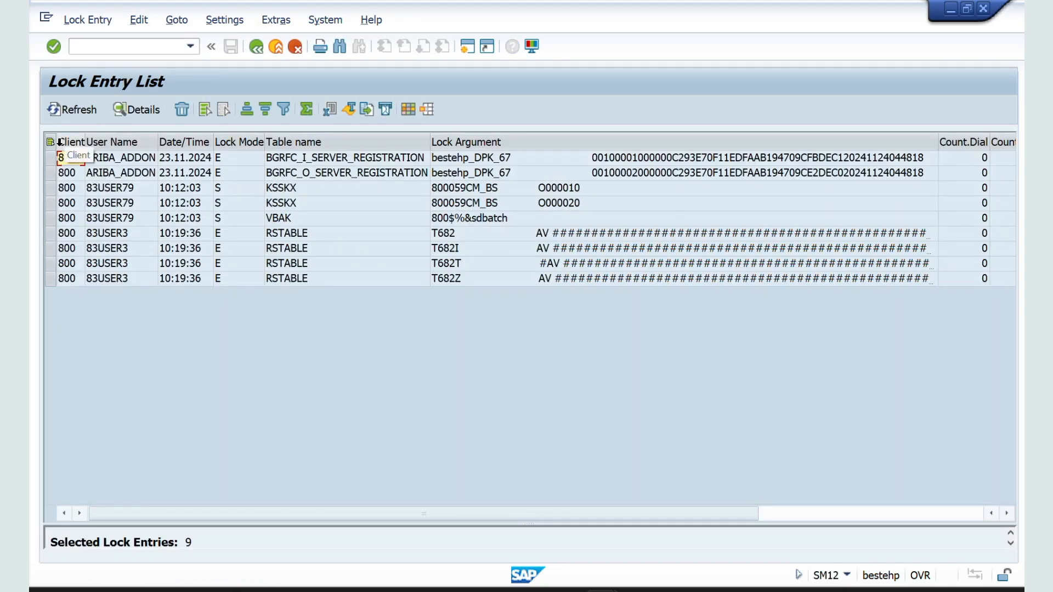
Select and delete all listed lock entries, confirm the deletion and close the Performance Assistant
{"action": "left_click", "coordinate": [50, 142]}
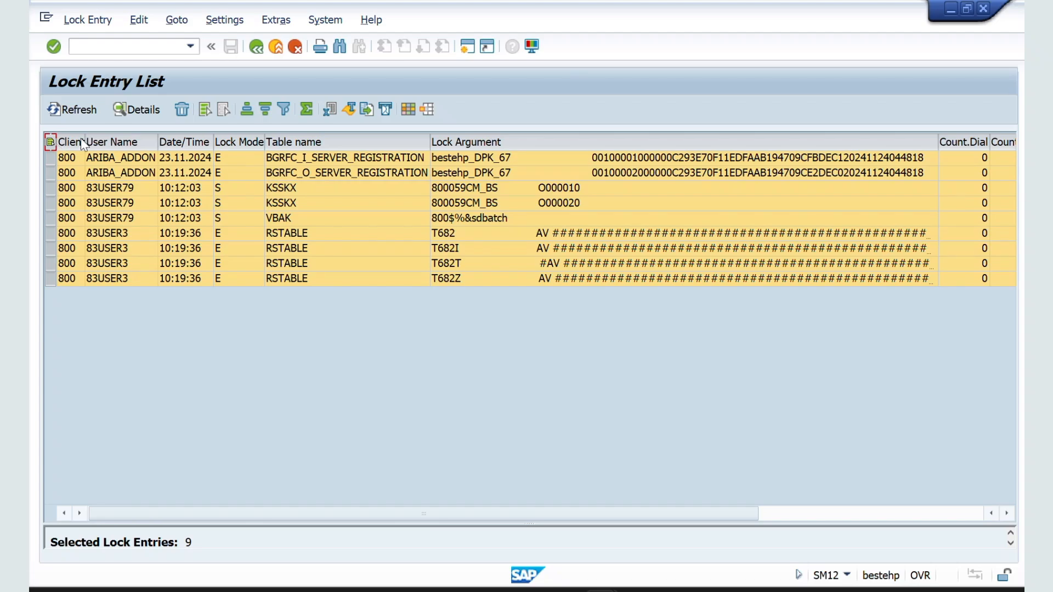
{"action": "left_click", "coordinate": [178, 109]}
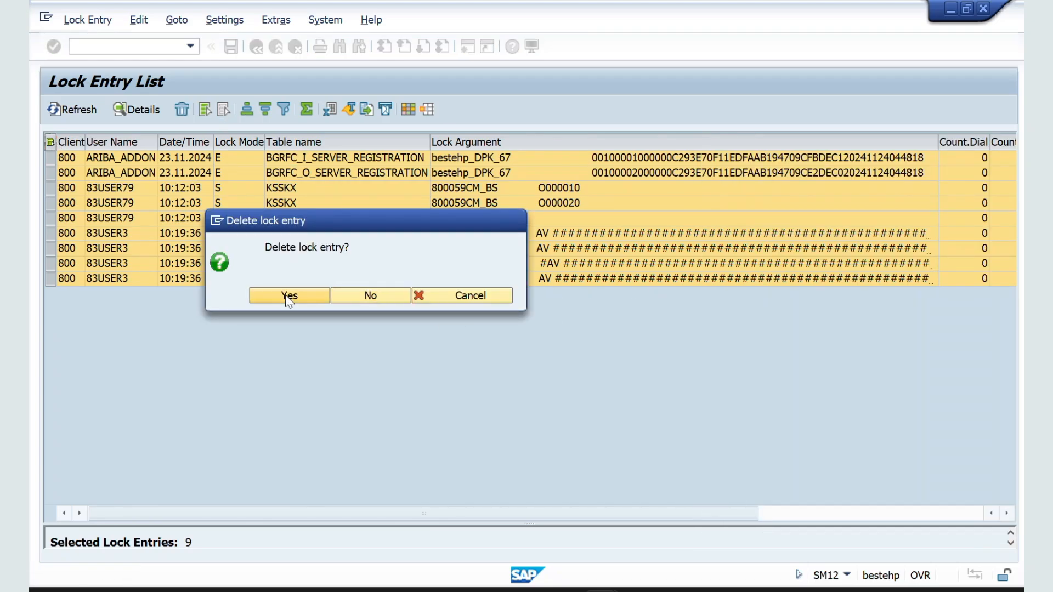
{"action": "left_click", "coordinate": [289, 296]}
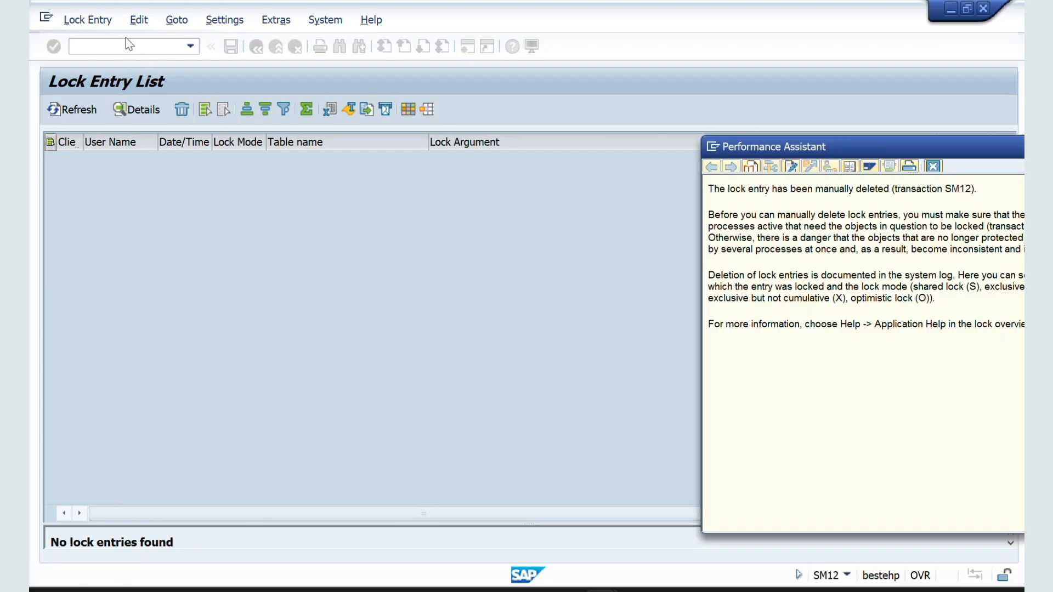
{"action": "left_click", "coordinate": [933, 167]}
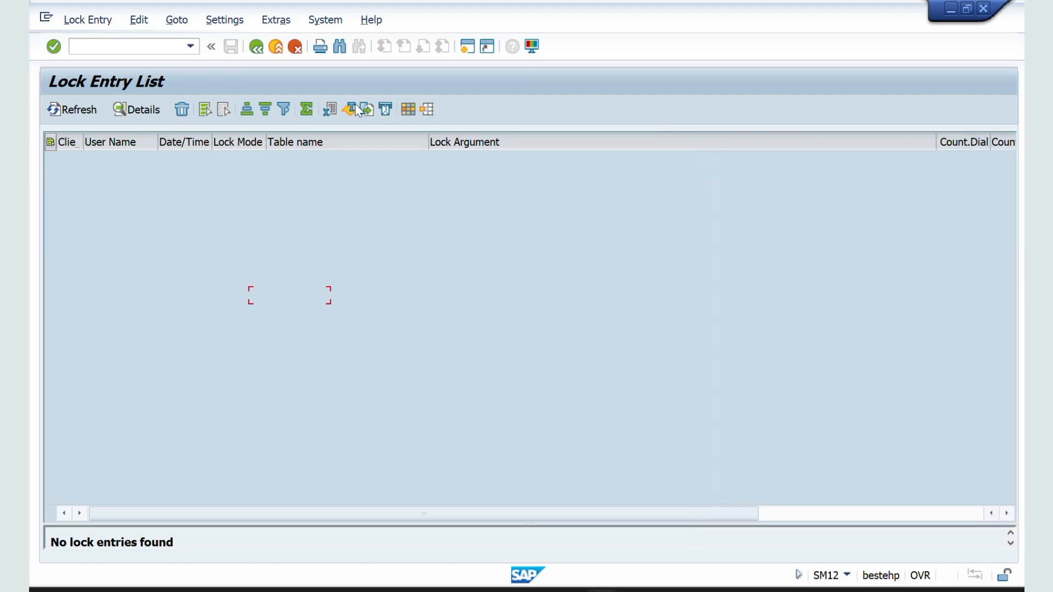
Start transaction V/07 and acknowledge the information message to open access sequence maintenance
{"action": "left_click", "coordinate": [125, 46]}
{"action": "type", "text": "/NV/07"}
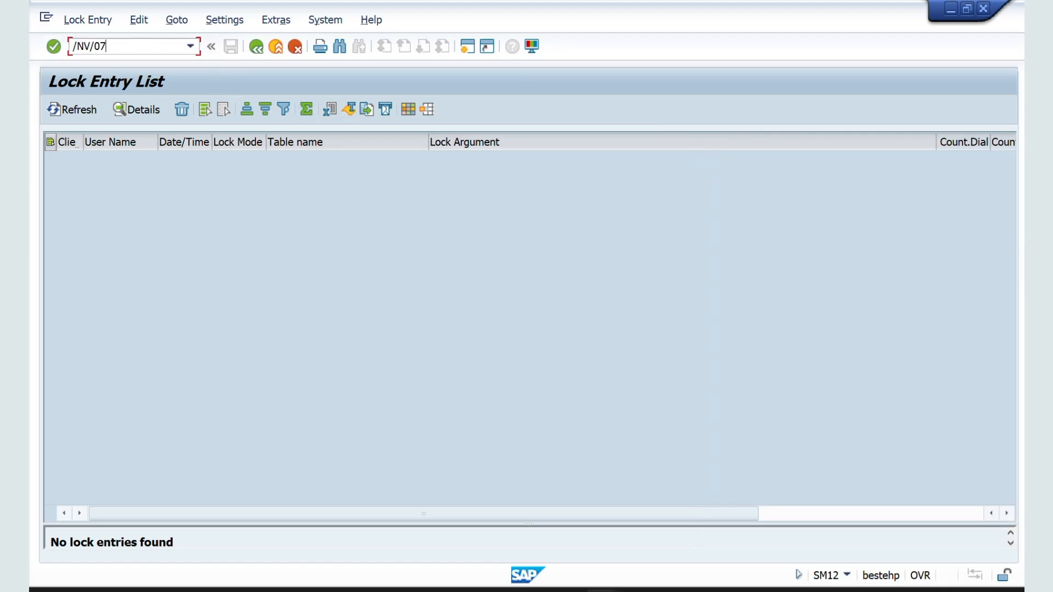
{"action": "key", "text": "Return"}
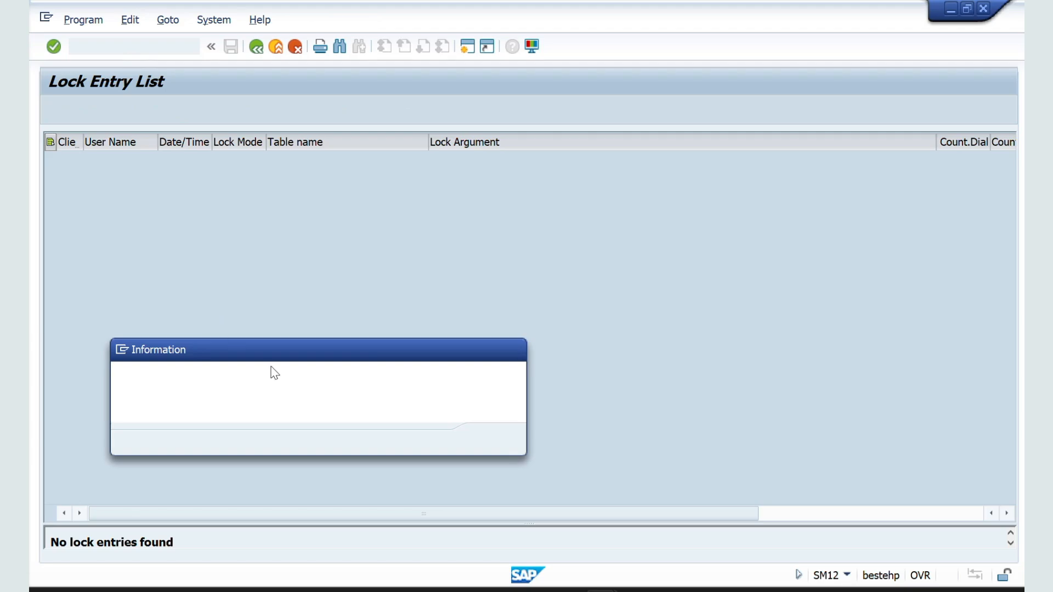
{"action": "key", "text": "Return"}
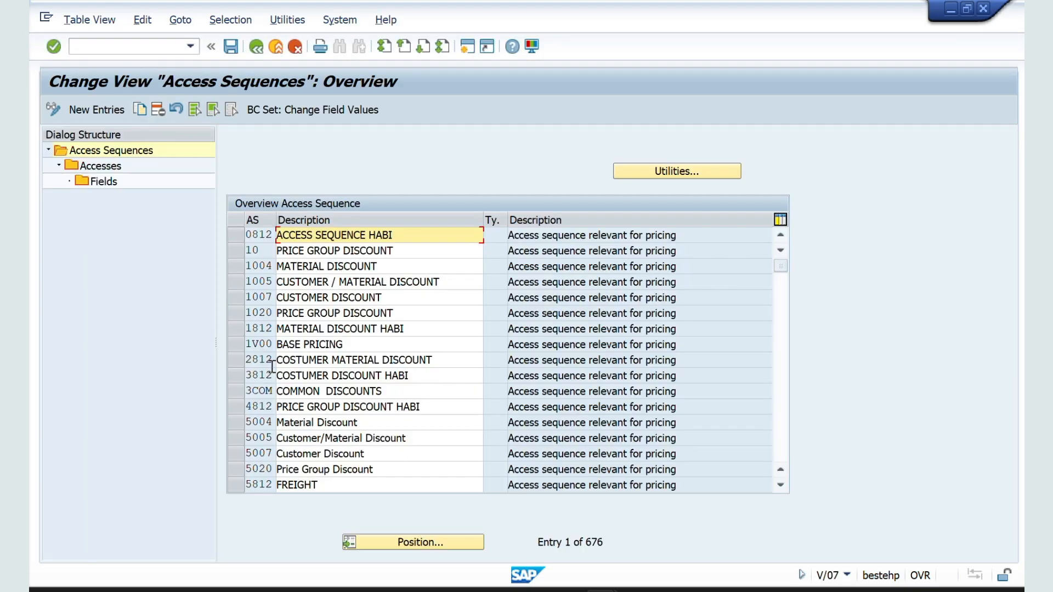
Create a new access sequence ZZMP with the description DISCOUNT- MATERIAL PRICING GRP
{"action": "left_click", "coordinate": [101, 109]}
{"action": "type", "text": "Z"}
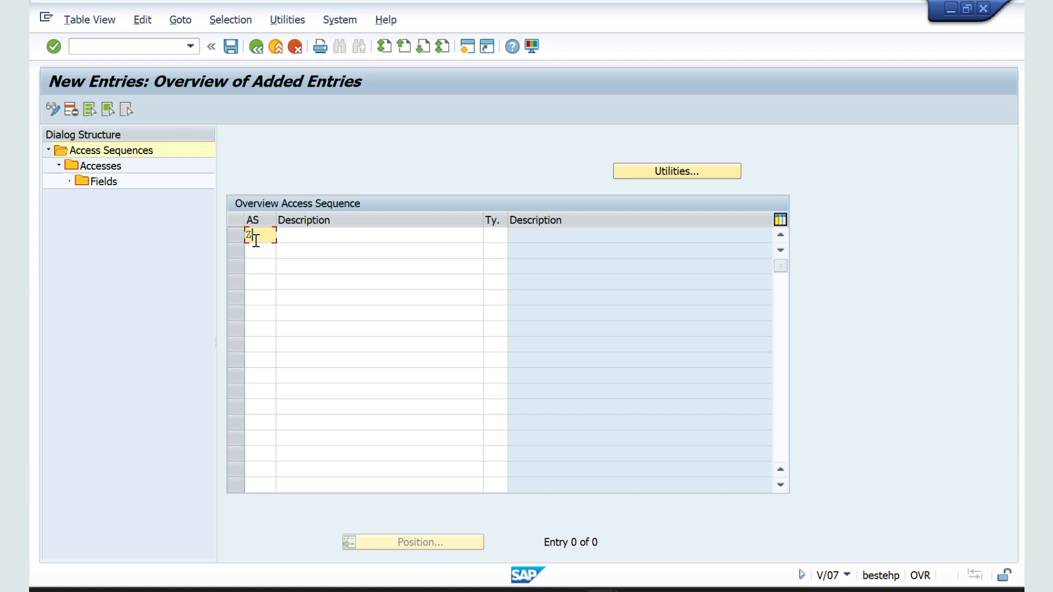
{"action": "type", "text": "ZMP"}
{"action": "key", "text": "Tab"}
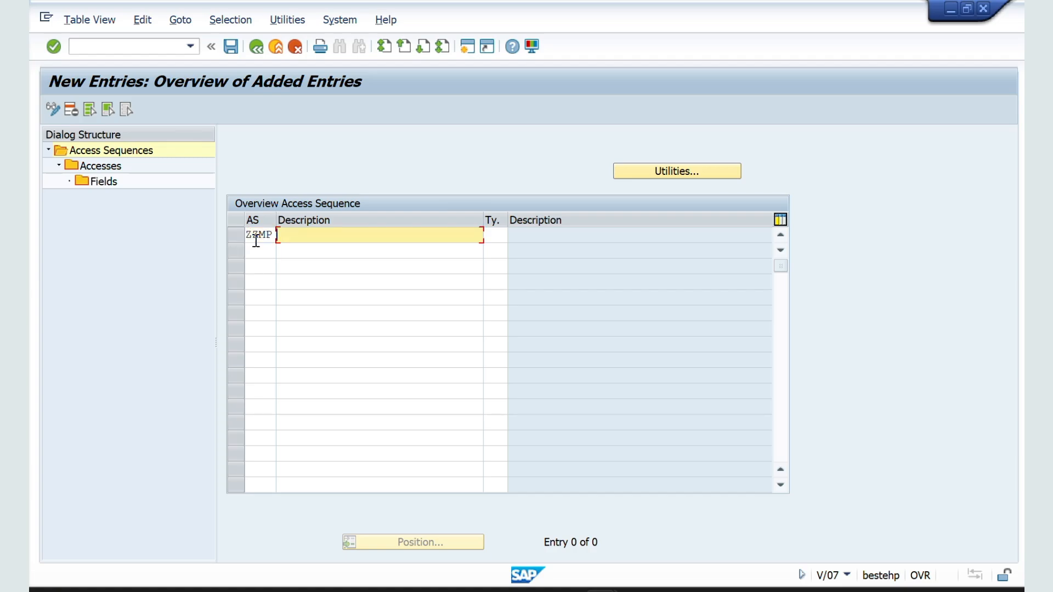
{"action": "type", "text": "DISCOUNT- MATERIAL "}
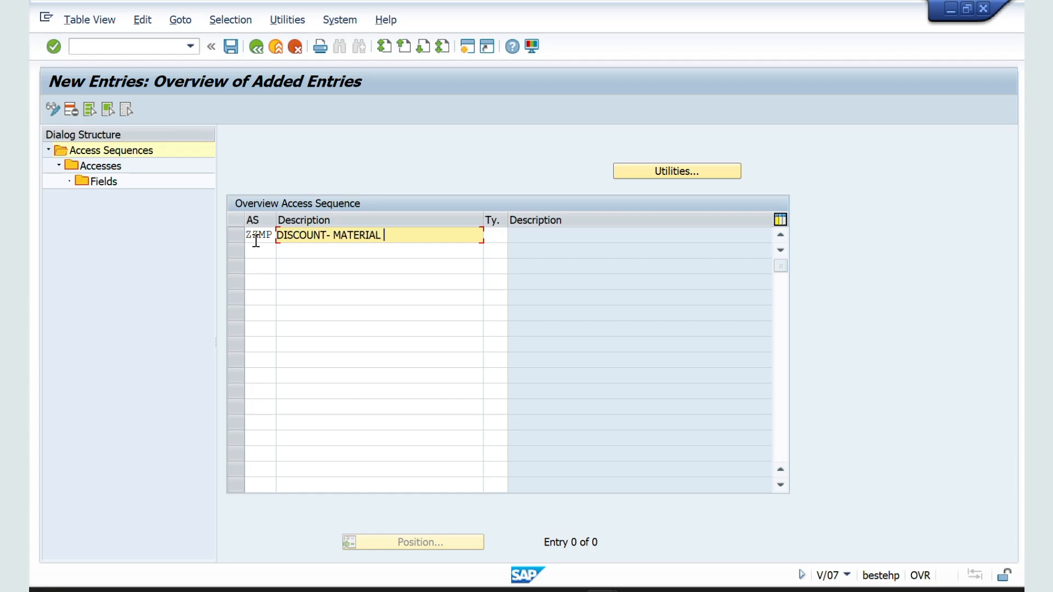
{"action": "type", "text": "PRICING GRP"}
{"action": "key", "text": "Return"}
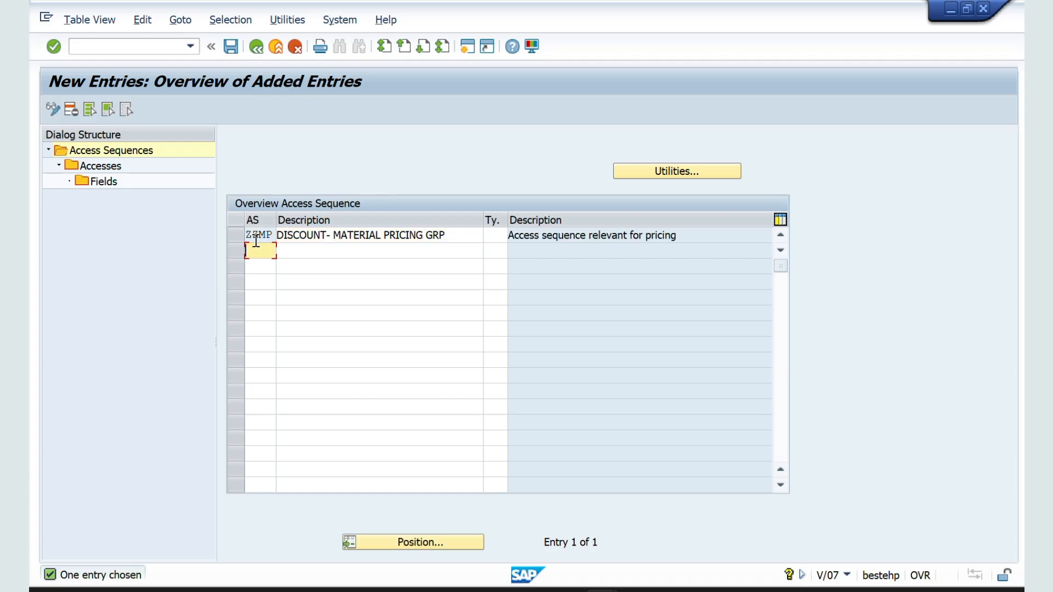
Add access number 10 with condition table 527 to access sequence ZZMP, checking the table number in the Excel notes
{"action": "left_click", "coordinate": [229, 233]}
{"action": "double_click", "coordinate": [94, 166]}
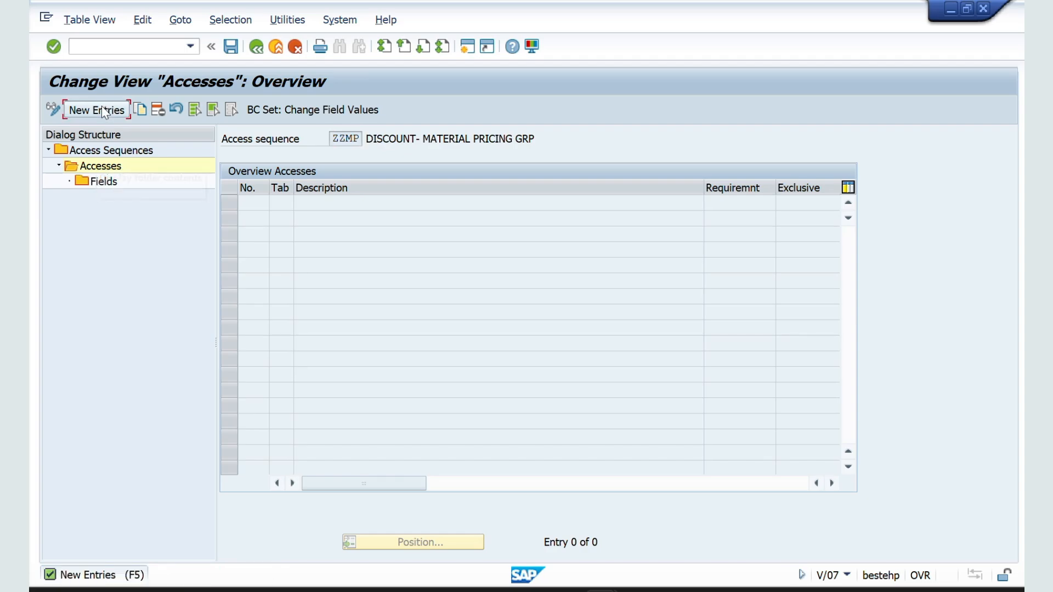
{"action": "left_click", "coordinate": [102, 109]}
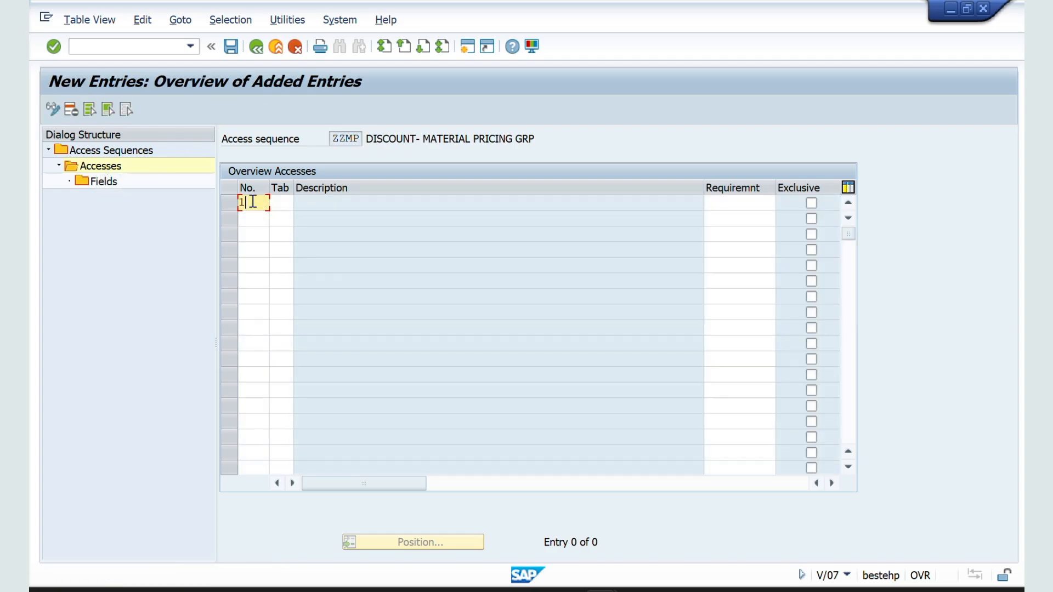
{"action": "key", "text": "Tab"}
{"action": "key", "text": "alt+Tab"}
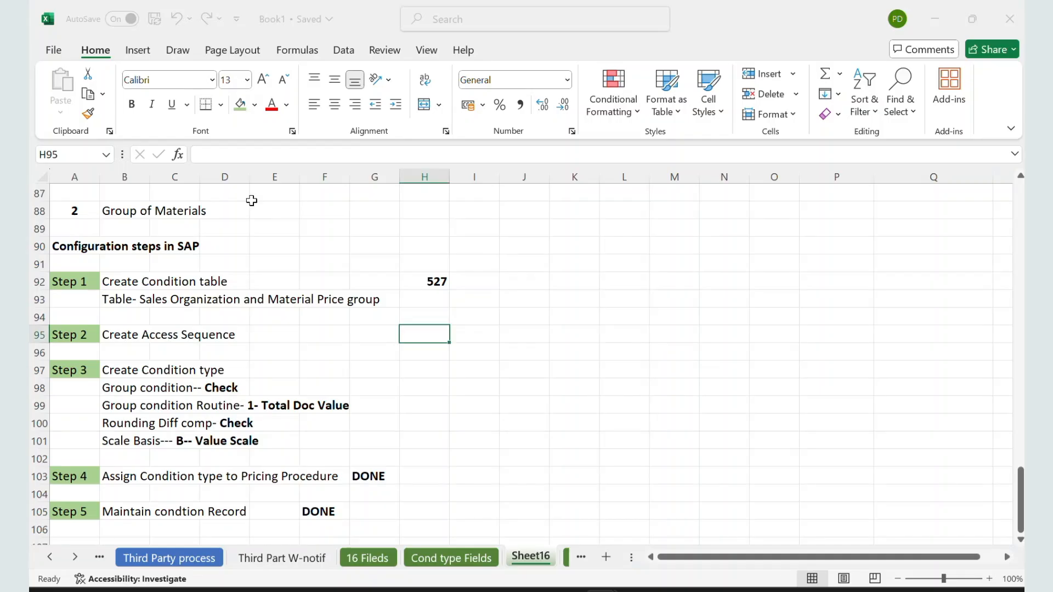
{"action": "key", "text": "alt+Tab"}
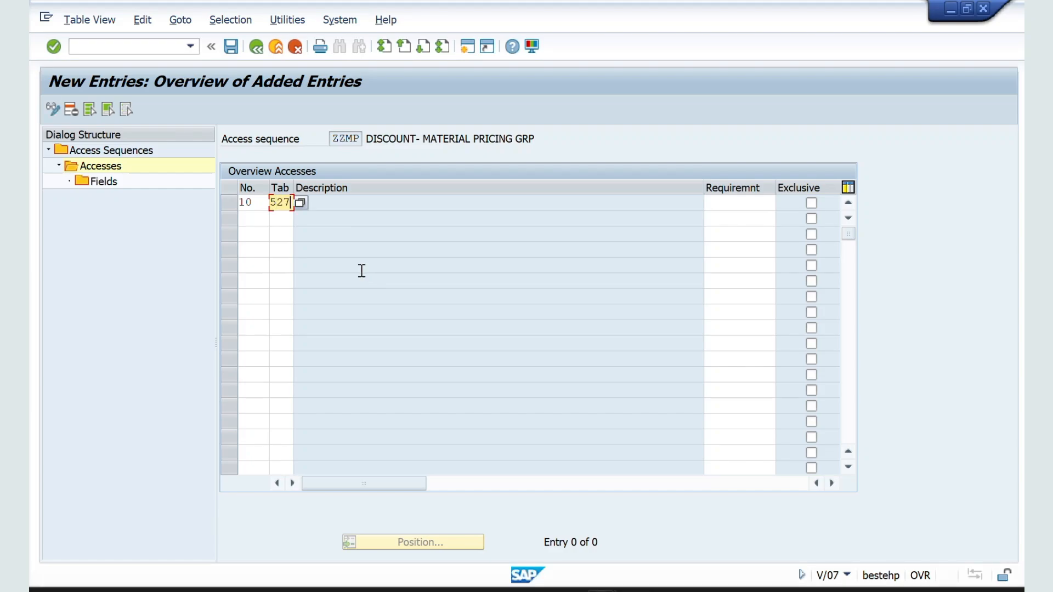
{"action": "key", "text": "Return"}
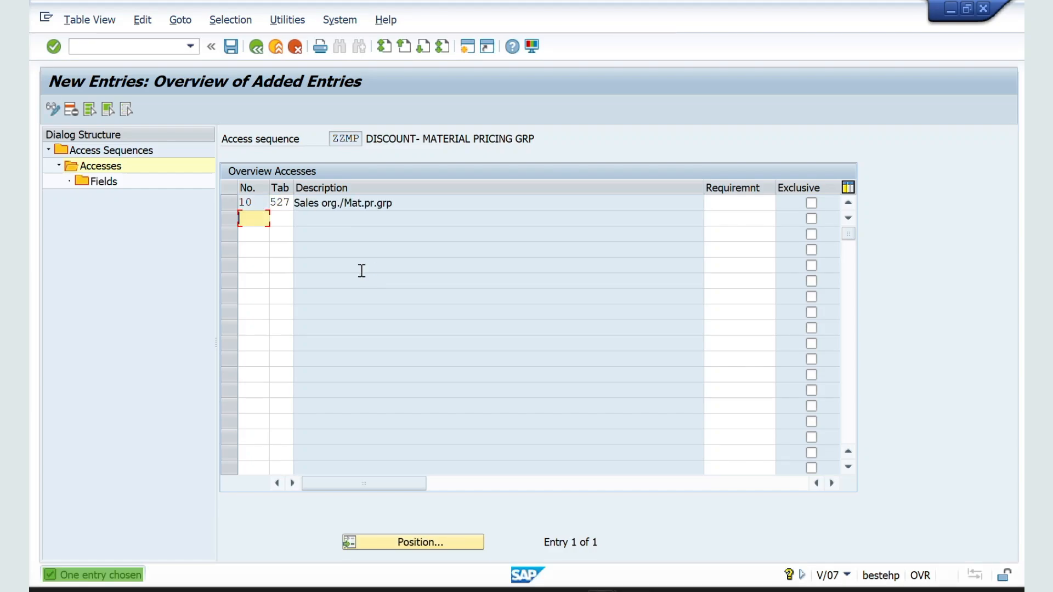
Open the fields of access 10 to adopt them, return to the accesses and save under the proposed PRICING PROCEDURE workbench request
{"action": "left_click", "coordinate": [230, 204]}
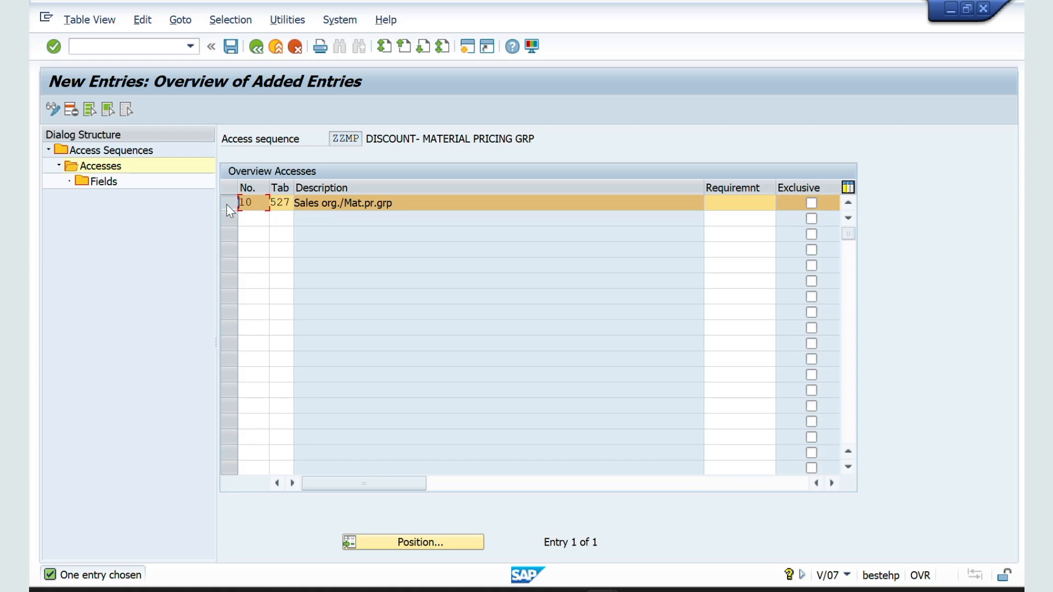
{"action": "double_click", "coordinate": [102, 183]}
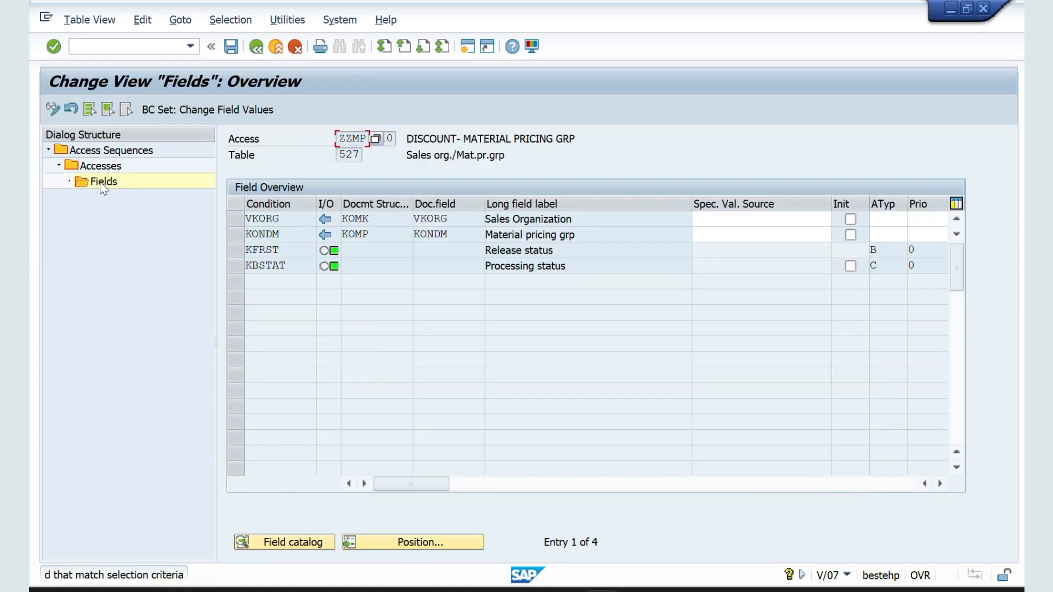
{"action": "left_click", "coordinate": [255, 48]}
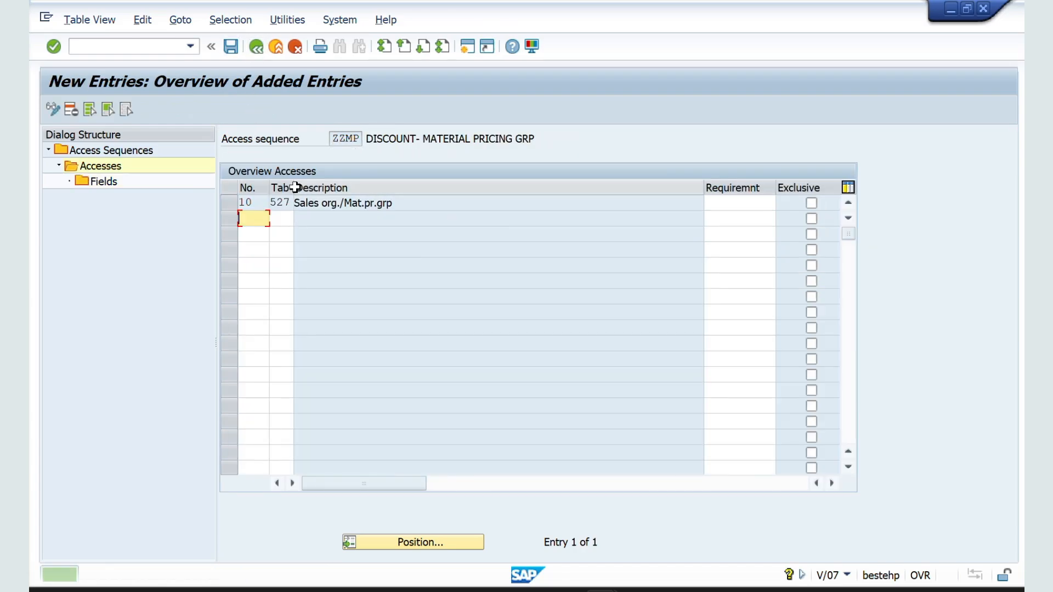
{"action": "left_click", "coordinate": [230, 47]}
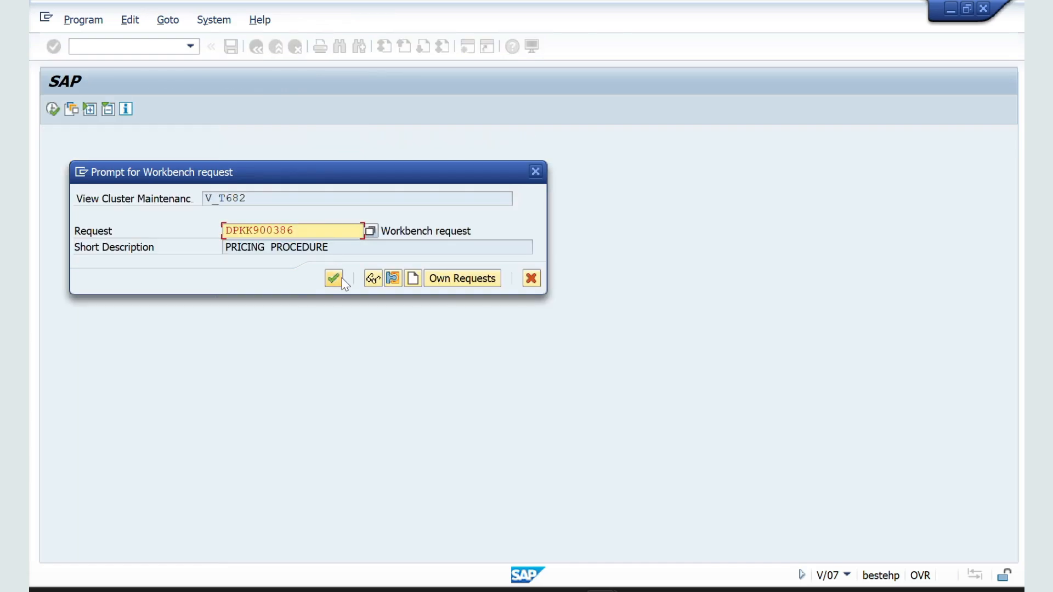
{"action": "left_click", "coordinate": [334, 278]}
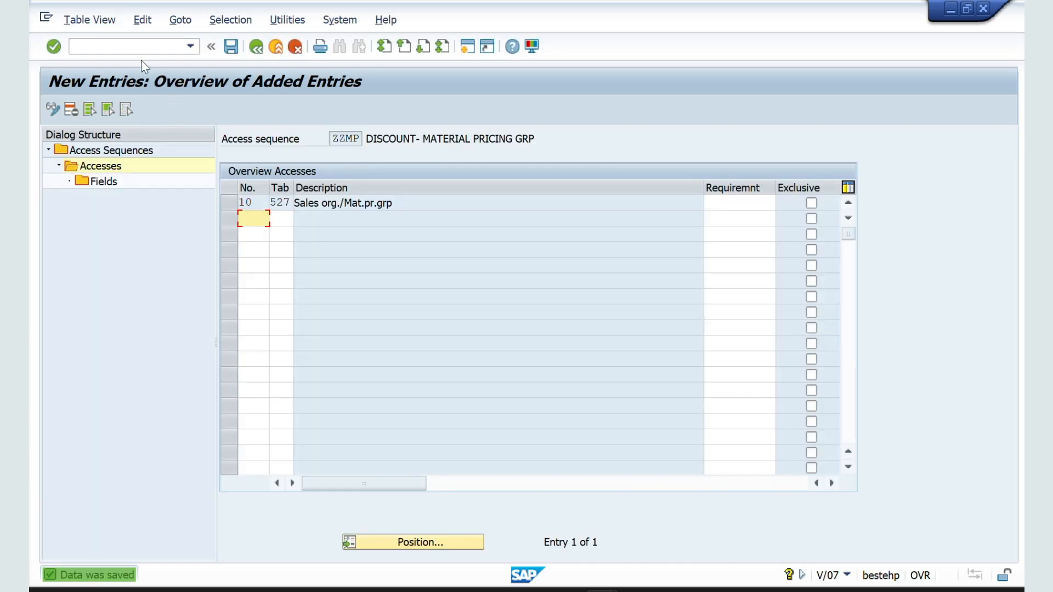
Start transaction V/06 and position the condition type list at K007
{"action": "left_click", "coordinate": [126, 52]}
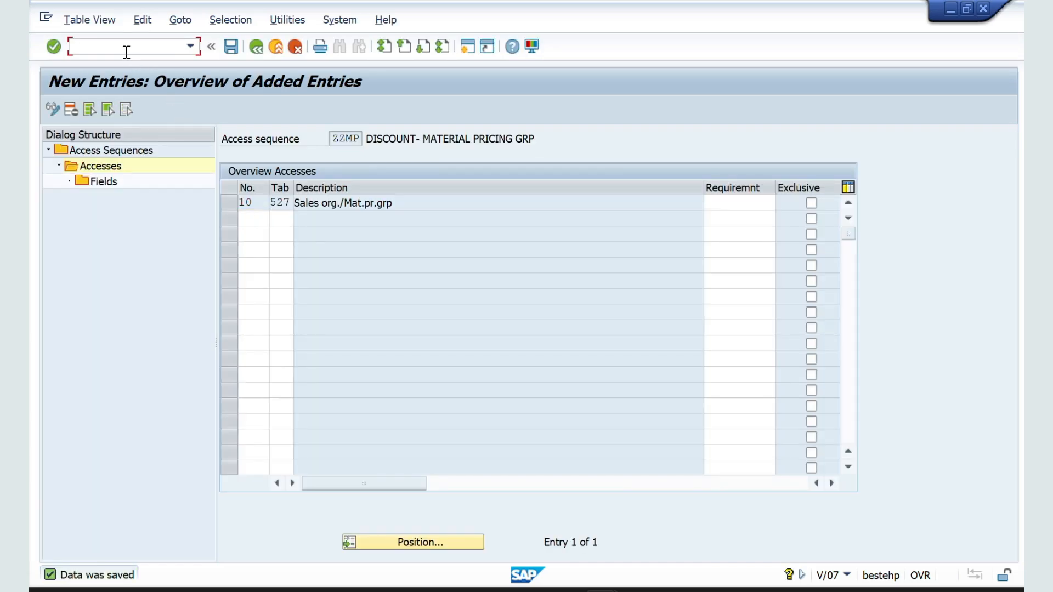
{"action": "type", "text": "/NV/06"}
{"action": "key", "text": "Return"}
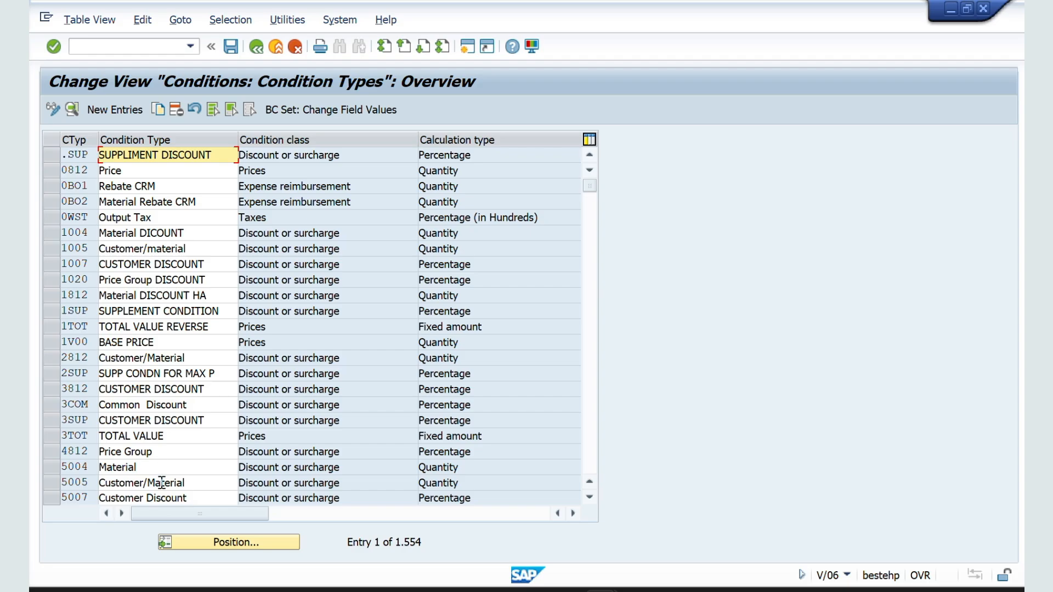
{"action": "left_click", "coordinate": [233, 543]}
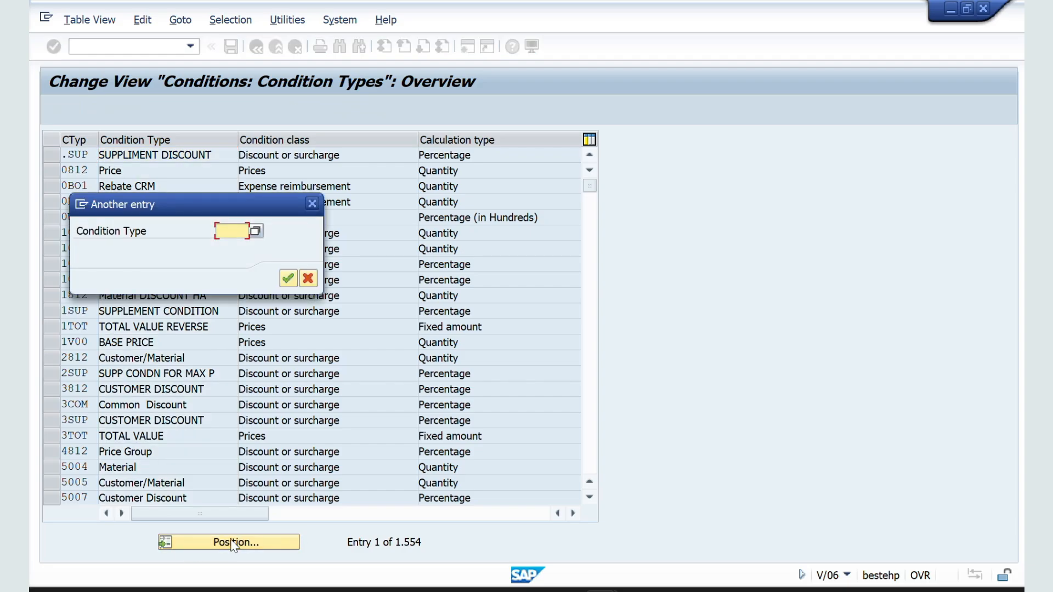
{"action": "type", "text": "100"}
{"action": "key", "text": "Return"}
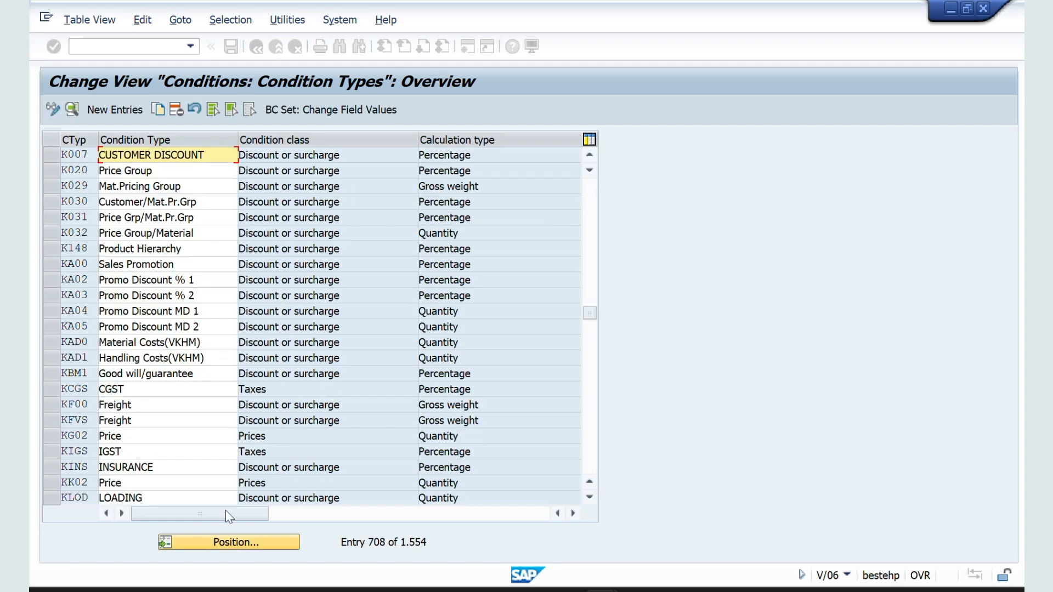
Copy condition type K007 to a new type ZZMP named Mat Pricice Discount and open its details
{"action": "left_click", "coordinate": [53, 159]}
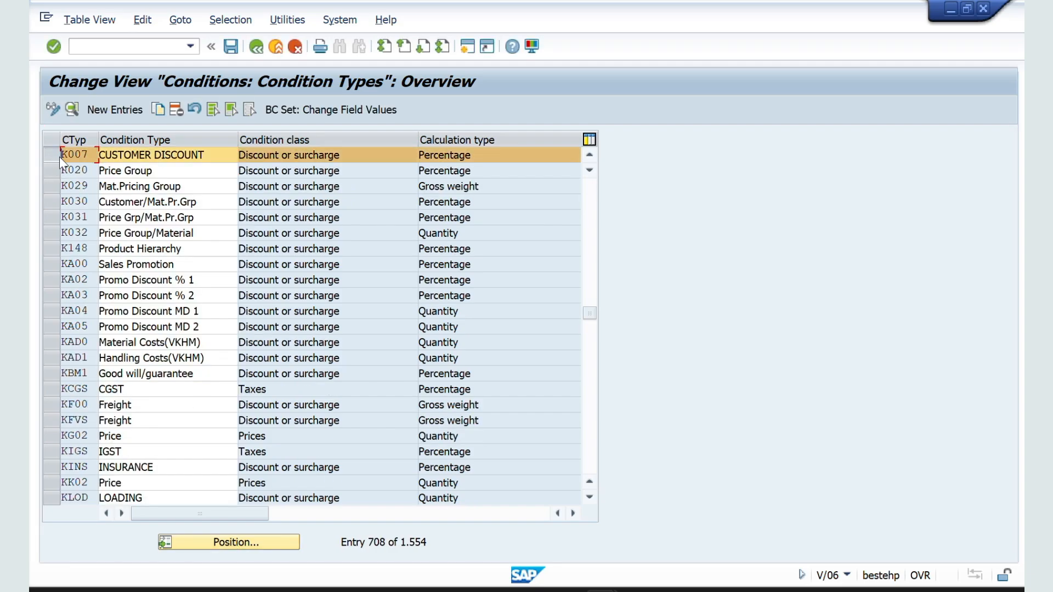
{"action": "left_click", "coordinate": [158, 115]}
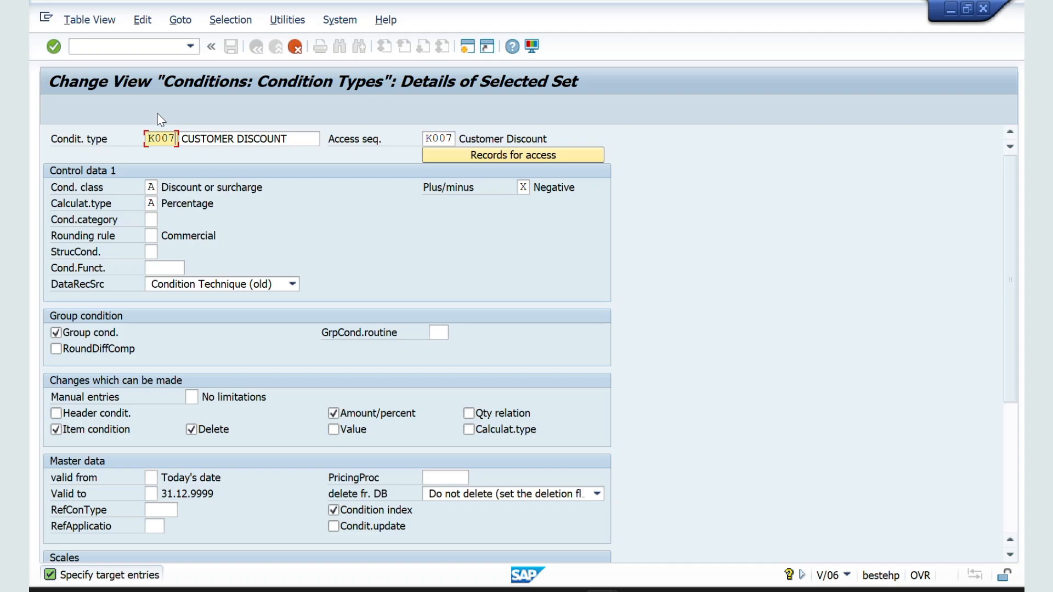
{"action": "key", "text": "BackSpace"}
{"action": "key", "text": "BackSpace"}
{"action": "key", "text": "BackSpace"}
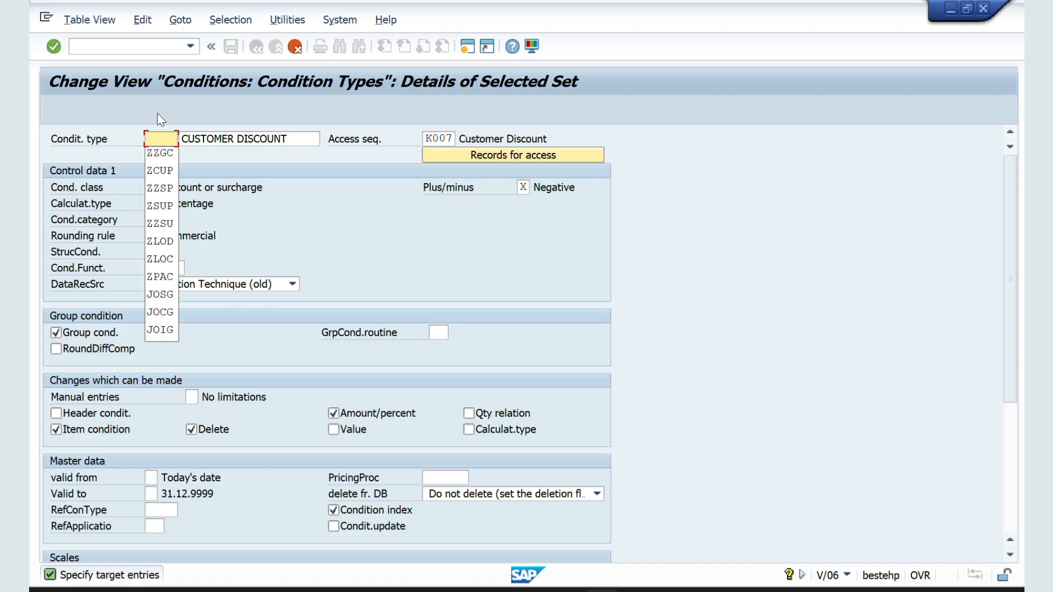
{"action": "type", "text": "ZZMP"}
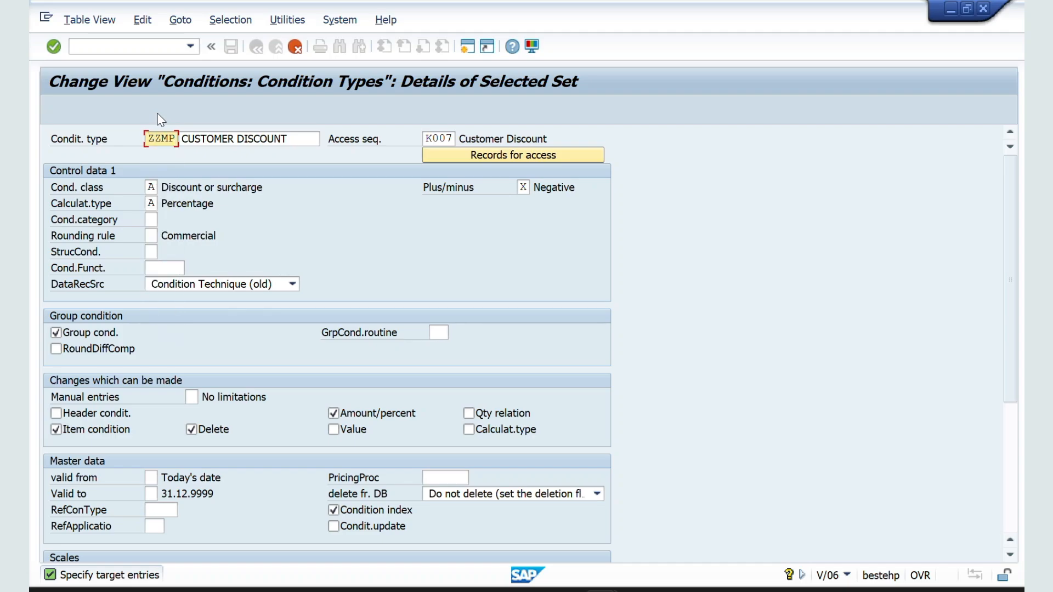
{"action": "key", "text": "Tab"}
{"action": "key", "text": "shift+Home"}
{"action": "type", "text": "M"}
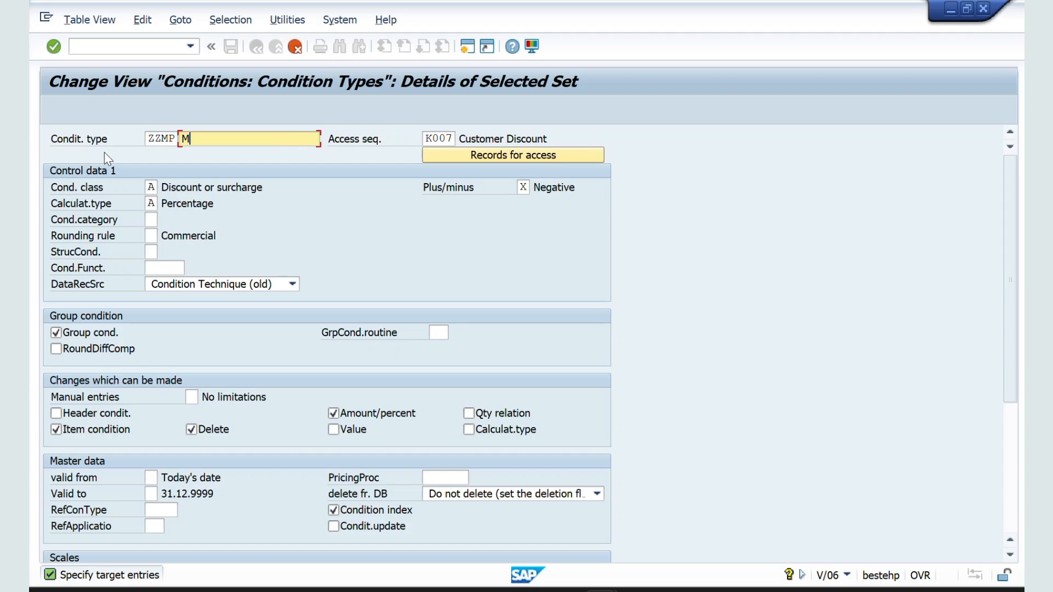
{"action": "type", "text": "at Pricice Discount"}
{"action": "key", "text": "Return"}
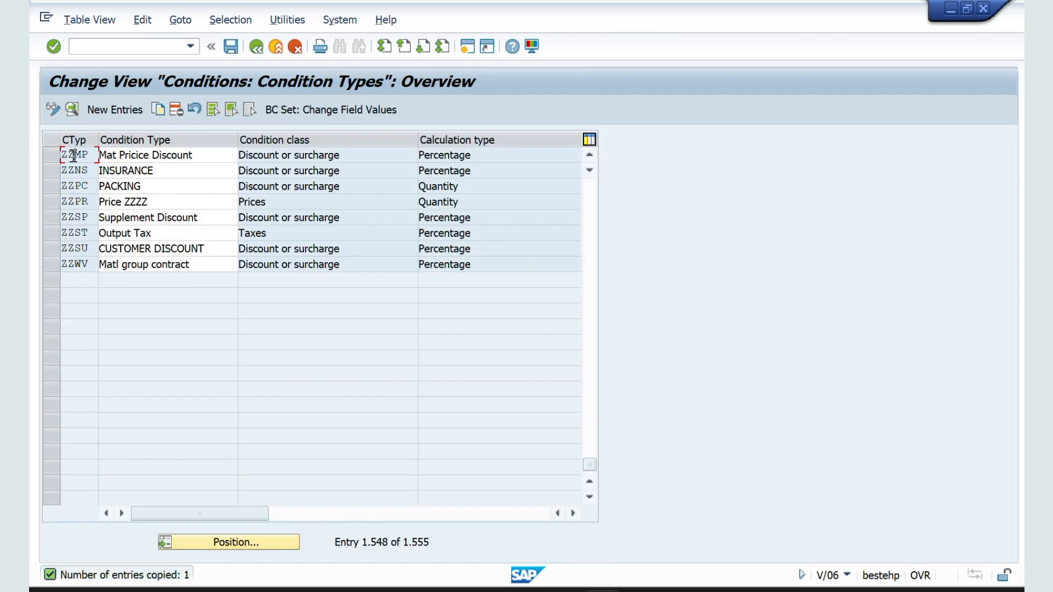
{"action": "double_click", "coordinate": [73, 156]}
Switch to the Excel notes, enter ZZMP in bold in H95 beside Step 2 and copy it to H97 beside Step 3
{"action": "key", "text": "alt+Tab"}
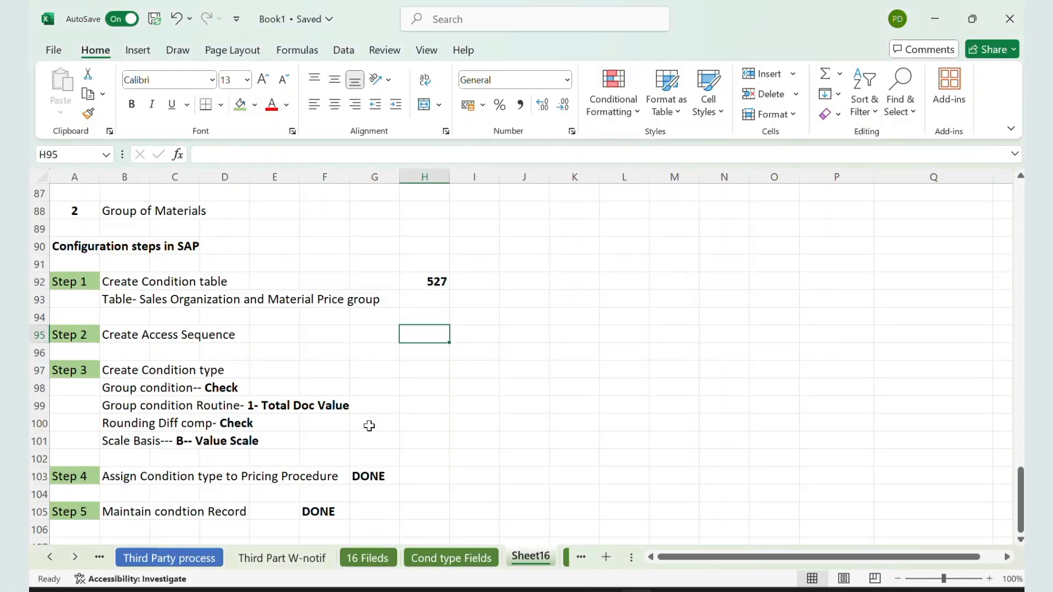
{"action": "double_click", "coordinate": [426, 346]}
{"action": "type", "text": "ZZMP"}
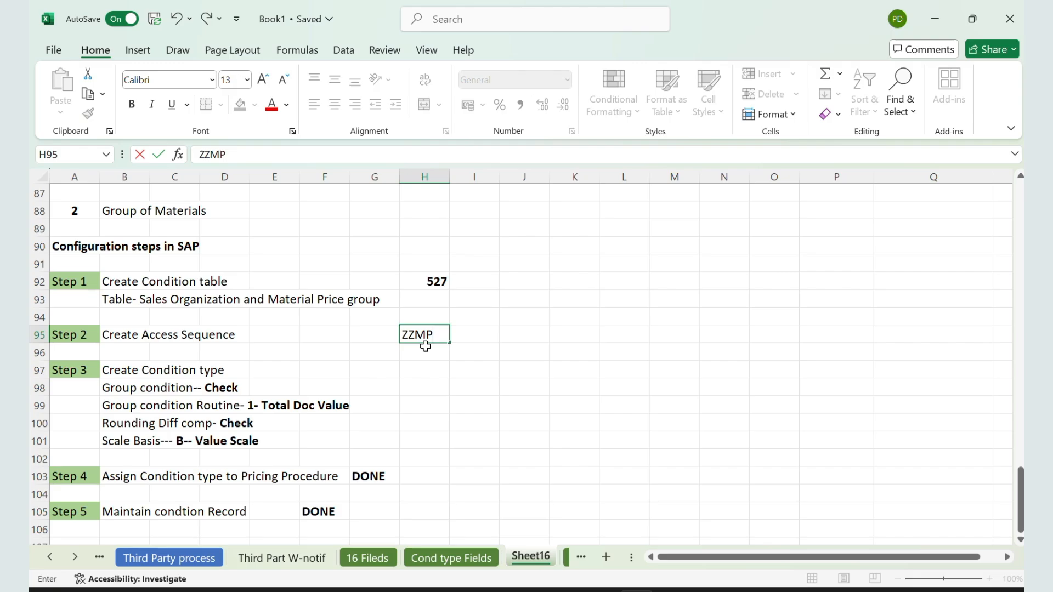
{"action": "left_click", "coordinate": [503, 371]}
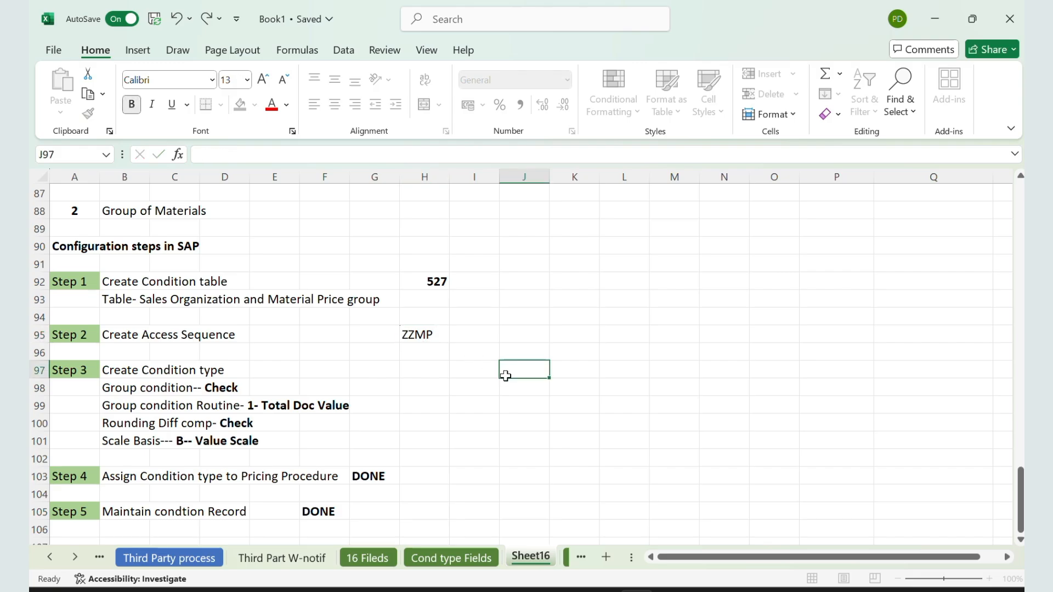
{"action": "left_click", "coordinate": [425, 334]}
{"action": "key", "text": "ctrl+b"}
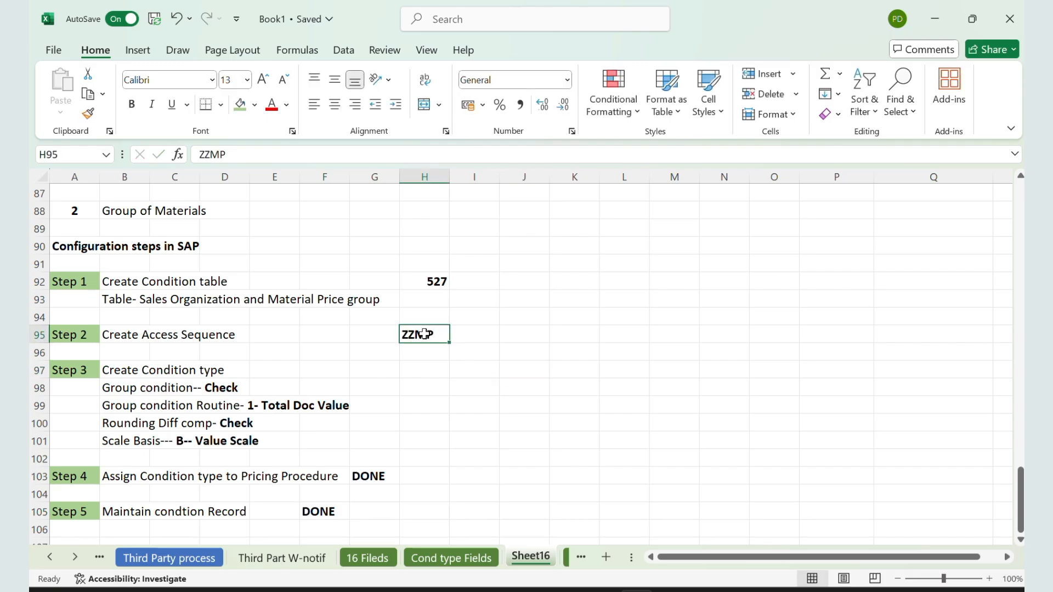
{"action": "key", "text": "ctrl+c"}
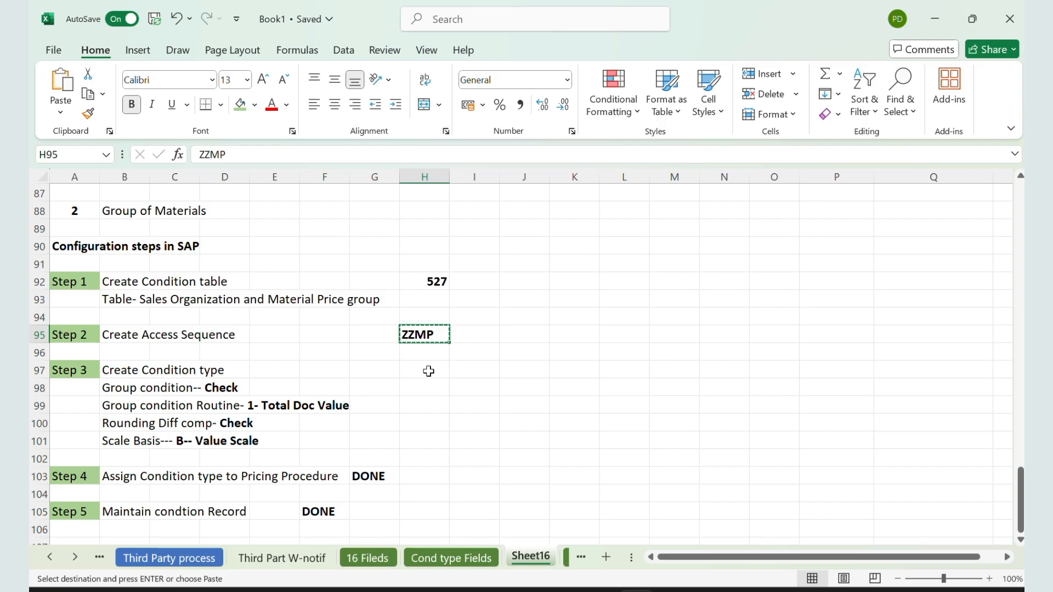
{"action": "left_click", "coordinate": [429, 370]}
{"action": "key", "text": "ctrl+v"}
Switch back to SAP and assign access sequence ZZMP to condition type ZZMP
{"action": "key", "text": "alt+Tab"}
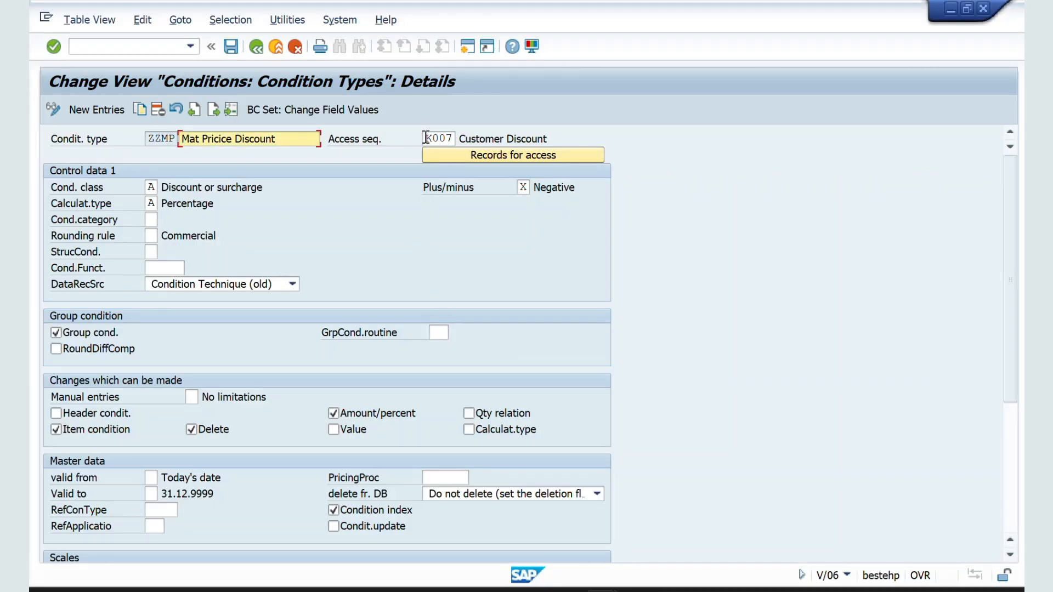
{"action": "double_click", "coordinate": [427, 139]}
{"action": "key", "text": "BackSpace"}
{"action": "type", "text": "ZZMP"}
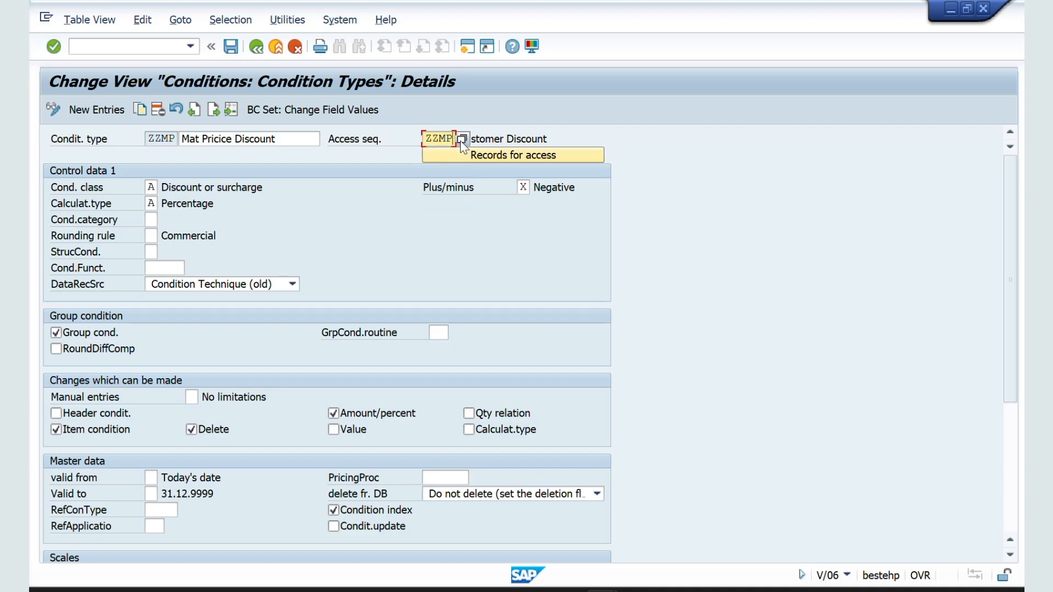
{"action": "key", "text": "Return"}
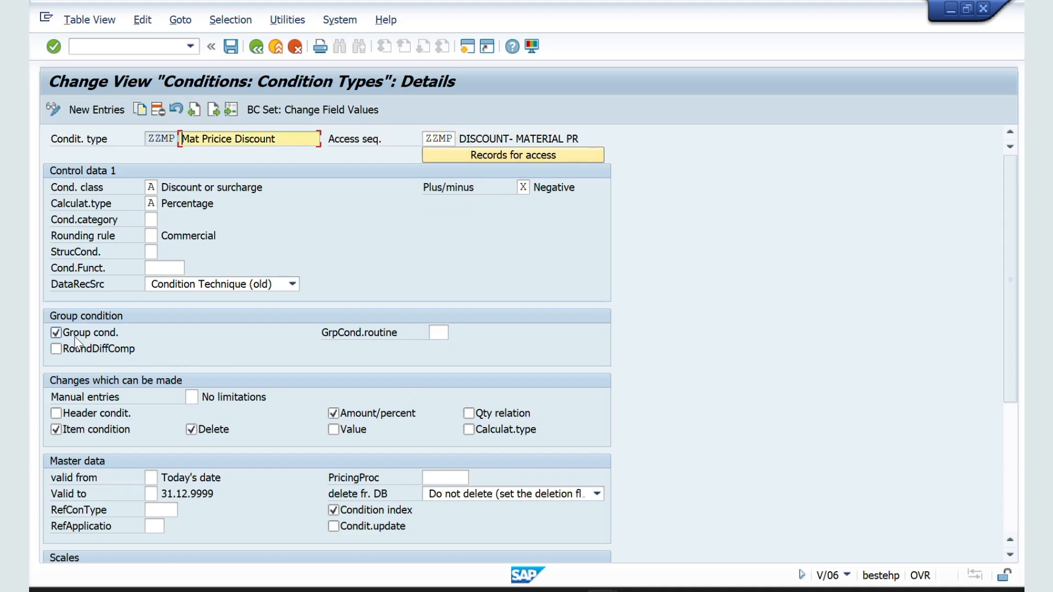
Assign group condition routine 3 (Mat.Pricing Group) to condition type ZZMP and enable RoundDiffComp
{"action": "left_click", "coordinate": [433, 333]}
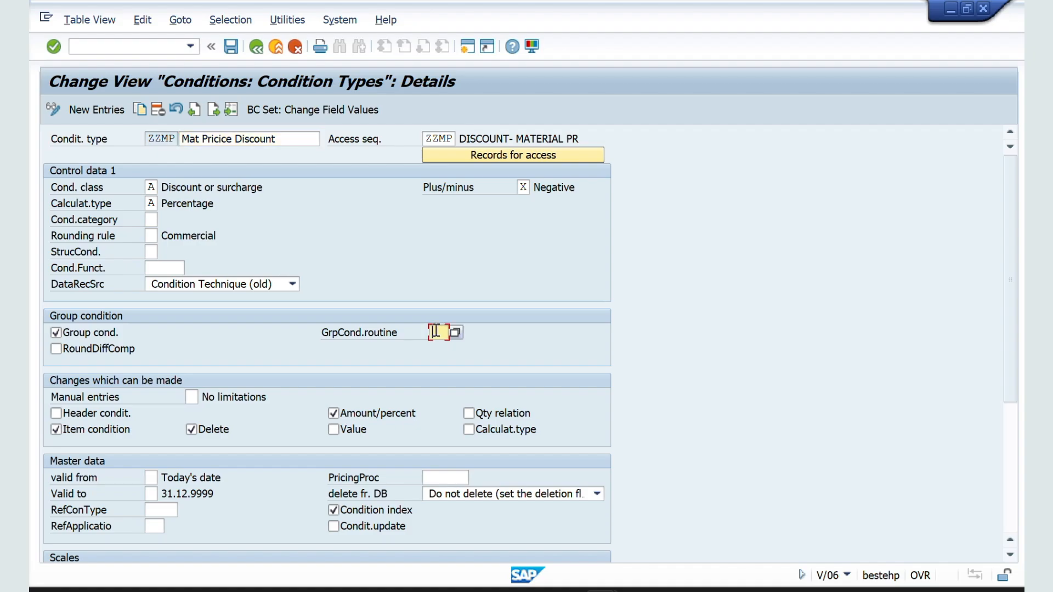
{"action": "left_click", "coordinate": [450, 333]}
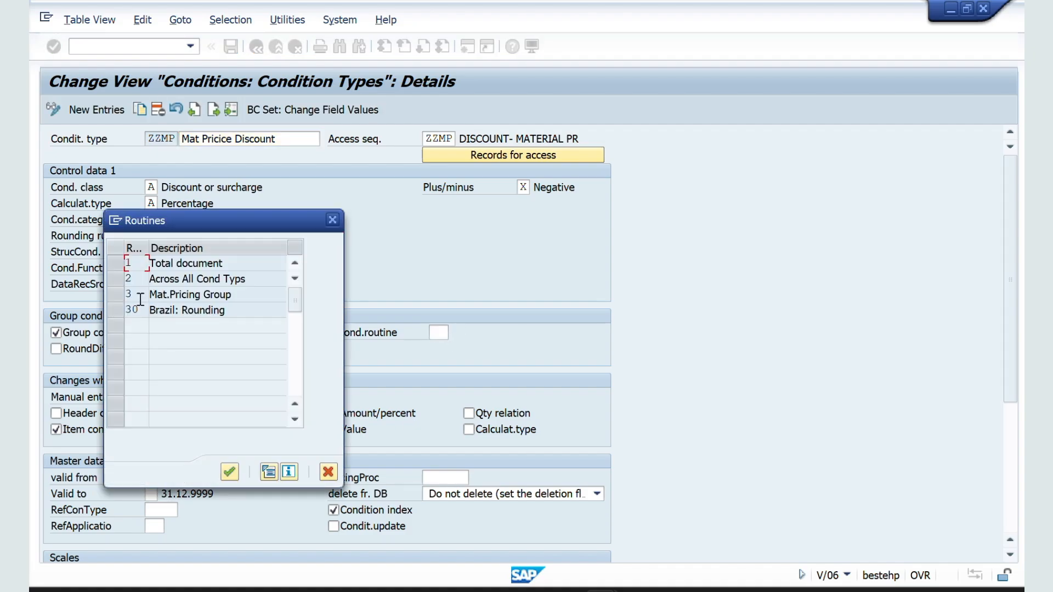
{"action": "left_click", "coordinate": [137, 297]}
{"action": "double_click", "coordinate": [137, 297]}
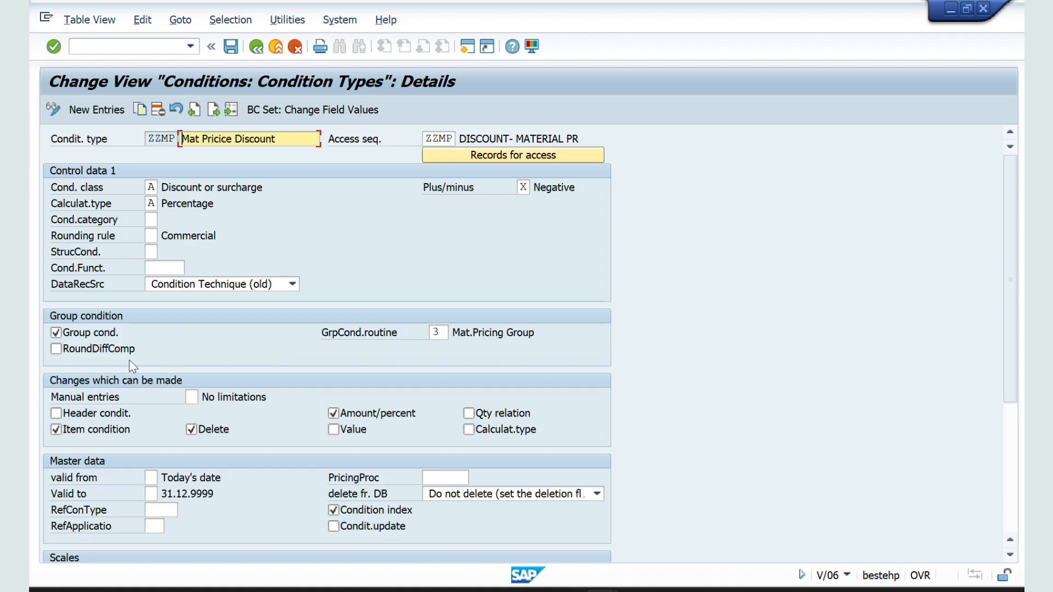
{"action": "left_click", "coordinate": [56, 349]}
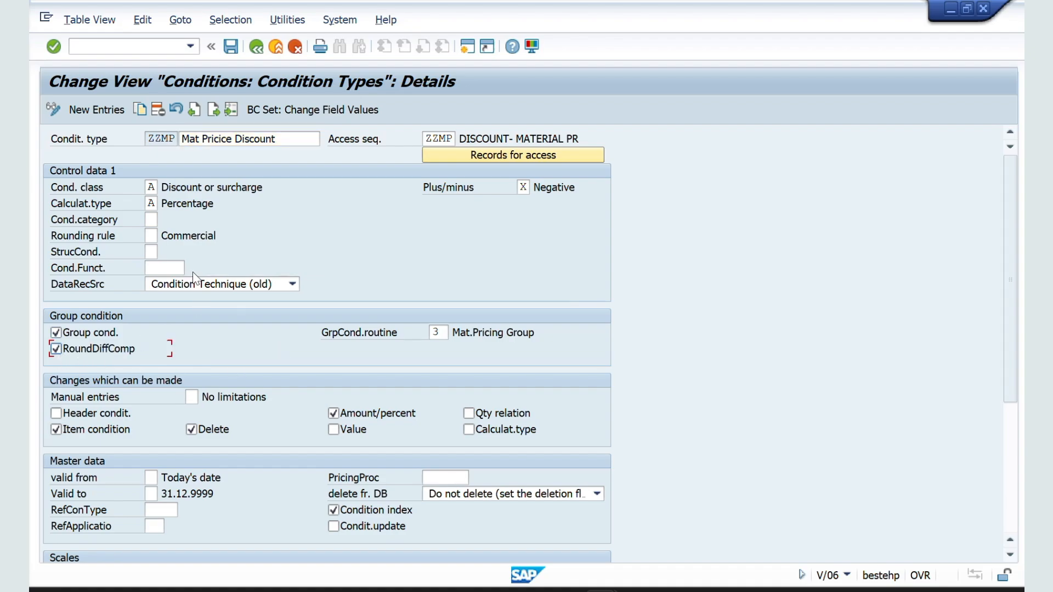
Set the calculation type of condition type ZZMP to B (Fixed amount)
{"action": "left_click", "coordinate": [151, 204]}
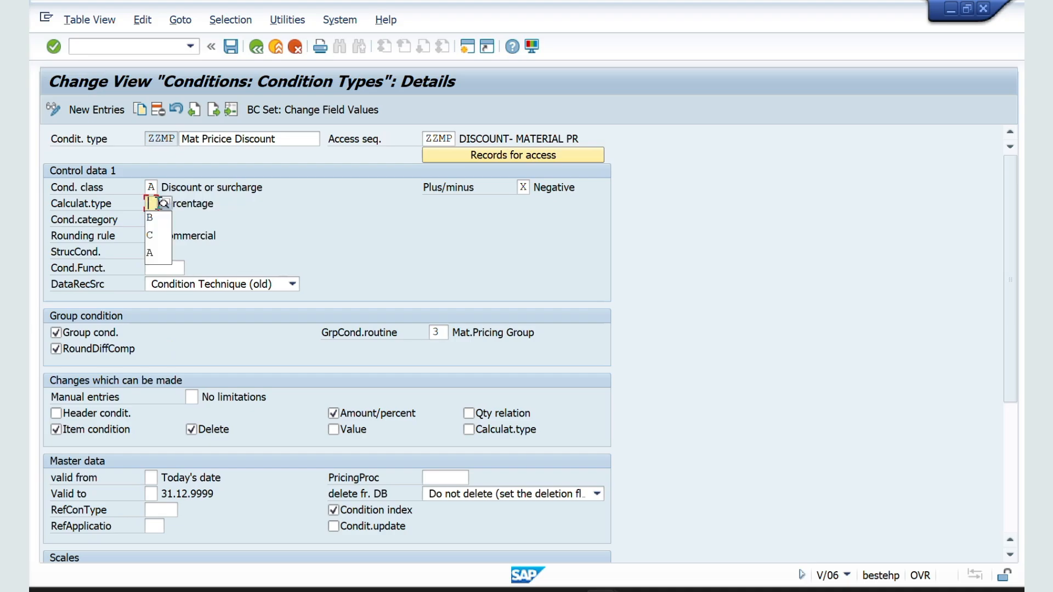
{"action": "type", "text": "B"}
{"action": "key", "text": "Return"}
Switch to the Excel notes and go to the Group Condition overview containing the discount examples
{"action": "key", "text": "alt+Tab"}
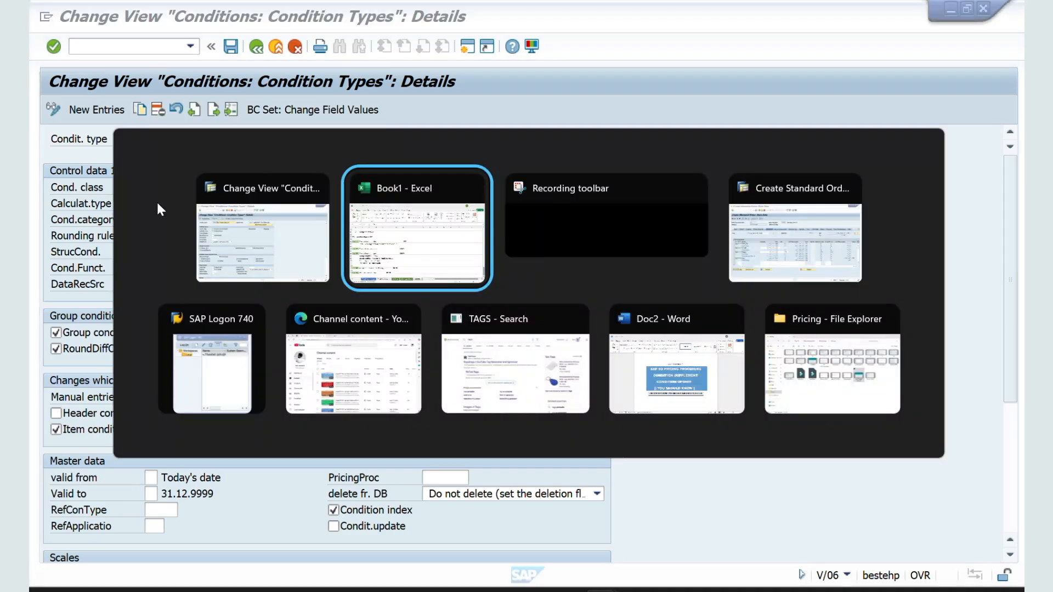
{"action": "scroll", "coordinate": [199, 319], "scroll_direction": "up", "scroll_amount": 8}
{"action": "scroll", "coordinate": [199, 319], "scroll_direction": "up", "scroll_amount": 3}
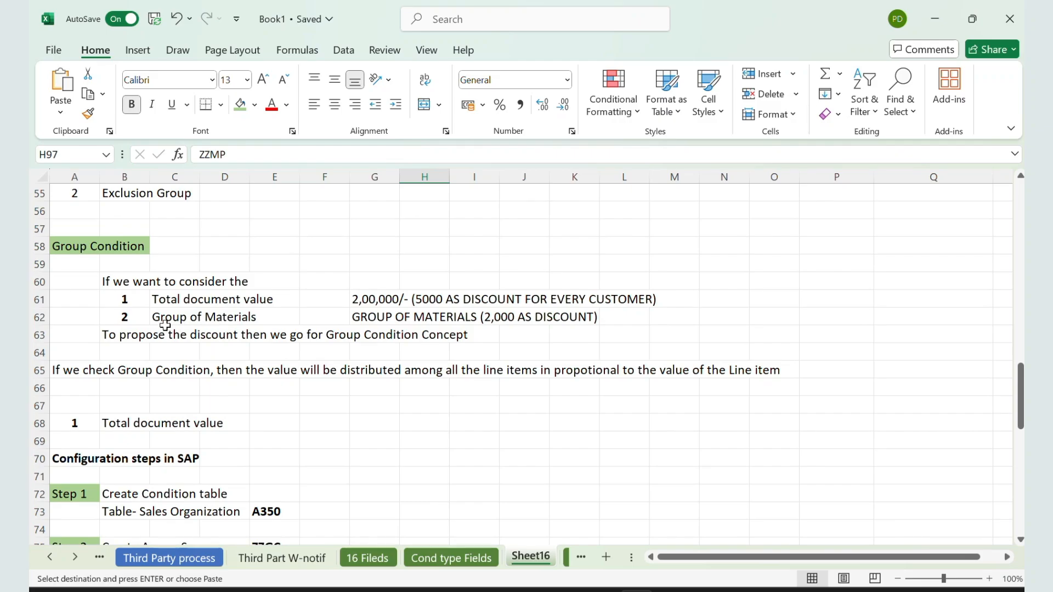
{"action": "left_click_drag", "start_coordinate": [162, 323], "coordinate": [588, 316]}
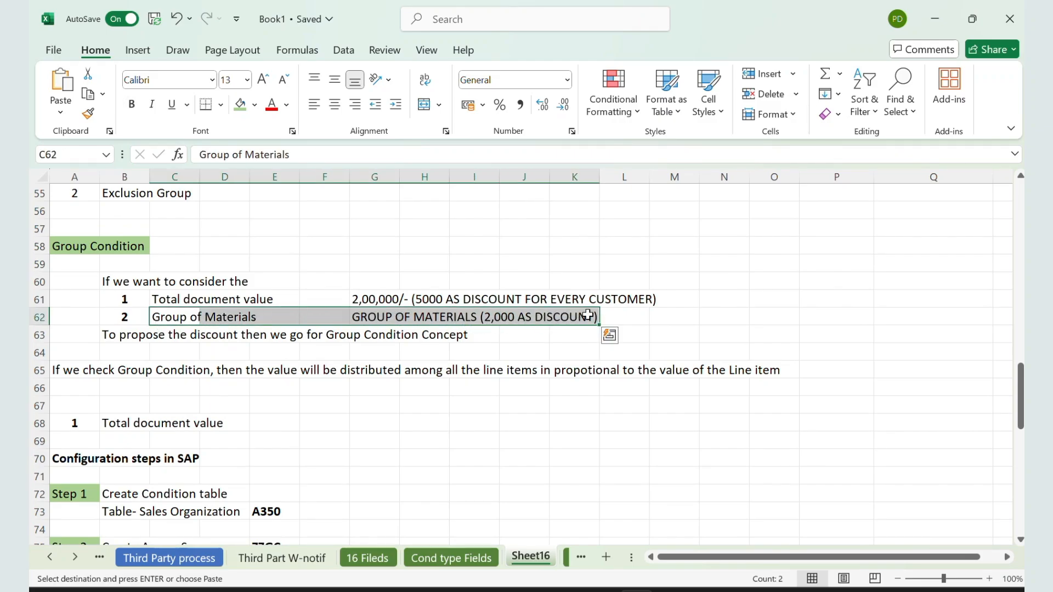
{"action": "left_click_drag", "start_coordinate": [164, 325], "coordinate": [204, 328]}
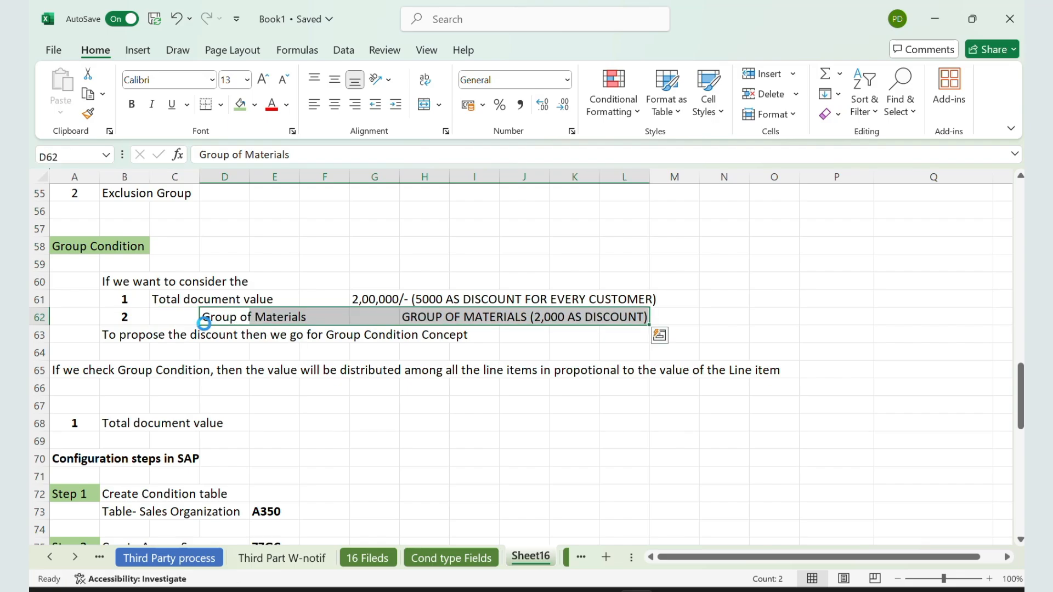
{"action": "key", "text": "ctrl+z"}
Change the discount example in G62 to read GROUP OF MATERIALS (150 /-AS DISCOUNT)
{"action": "left_click", "coordinate": [377, 316]}
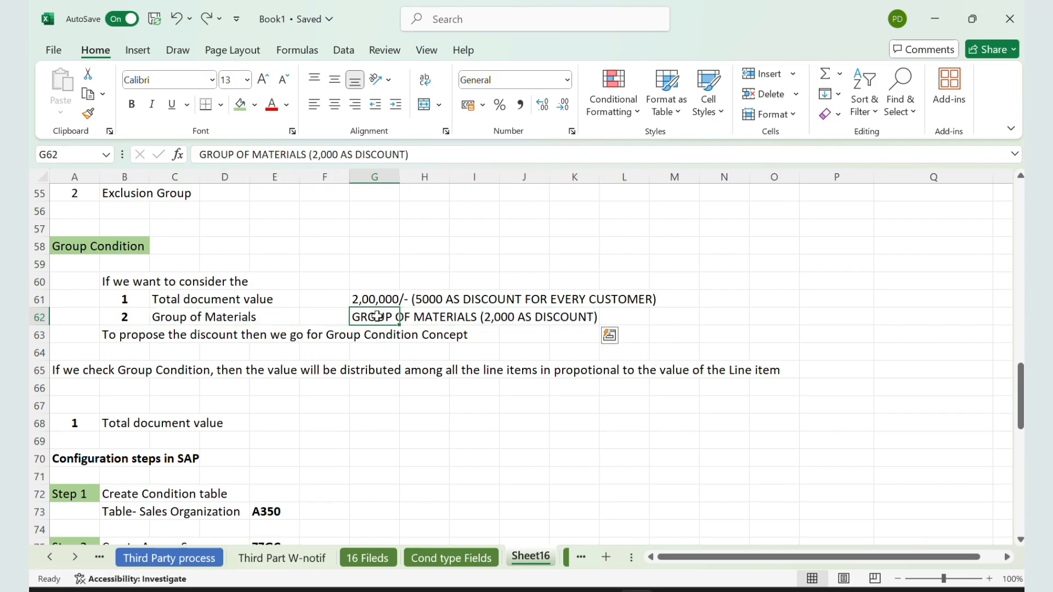
{"action": "left_click", "coordinate": [341, 154]}
{"action": "key", "text": "BackSpace"}
{"action": "key", "text": "BackSpace"}
{"action": "key", "text": "BackSpace"}
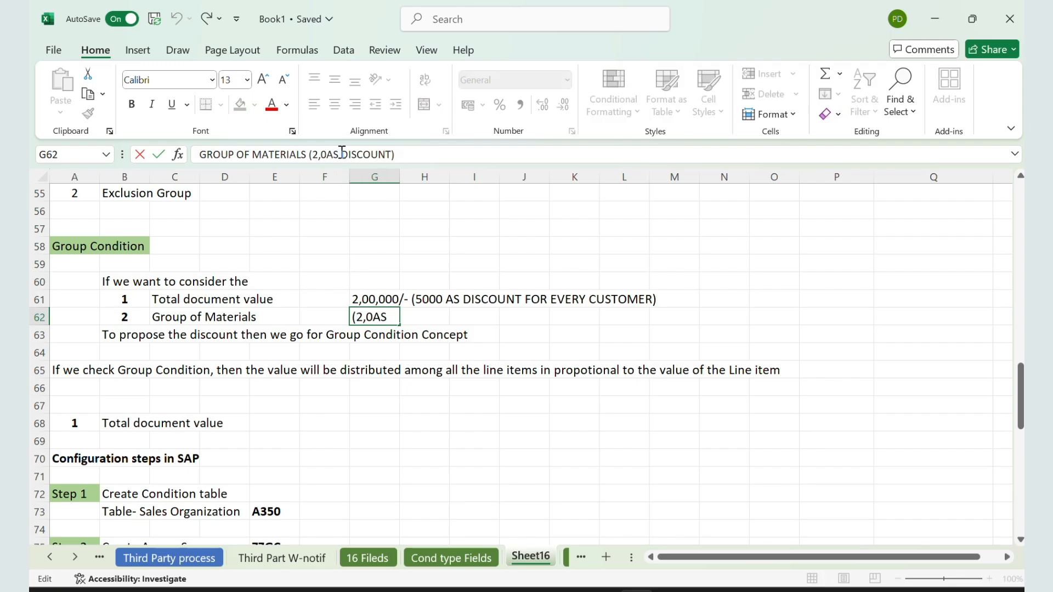
{"action": "key", "text": "BackSpace"}
{"action": "key", "text": "BackSpace"}
{"action": "key", "text": "BackSpace"}
{"action": "type", "text": "1"}
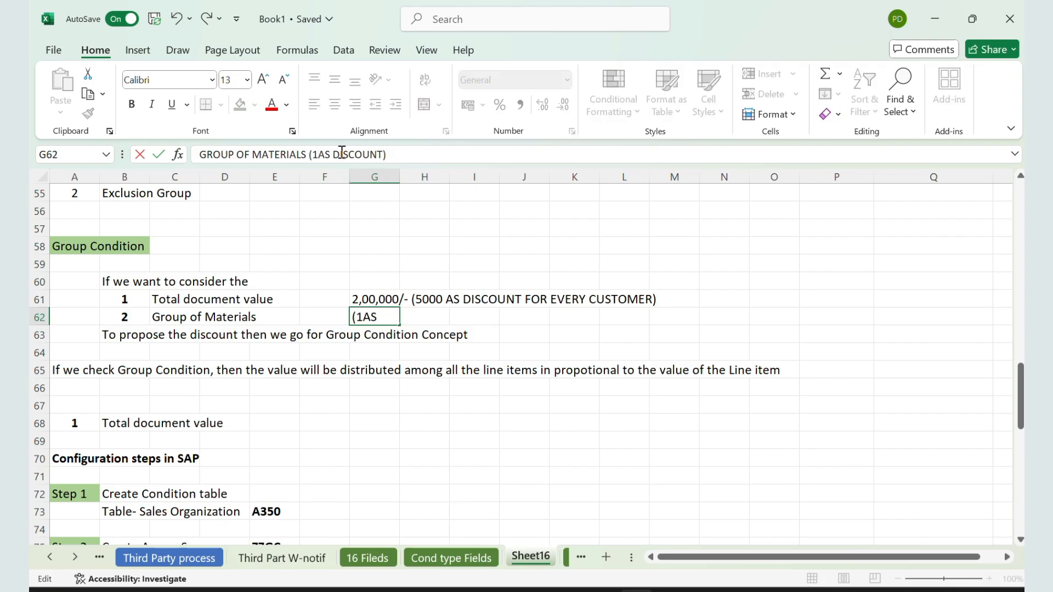
{"action": "type", "text": "50"}
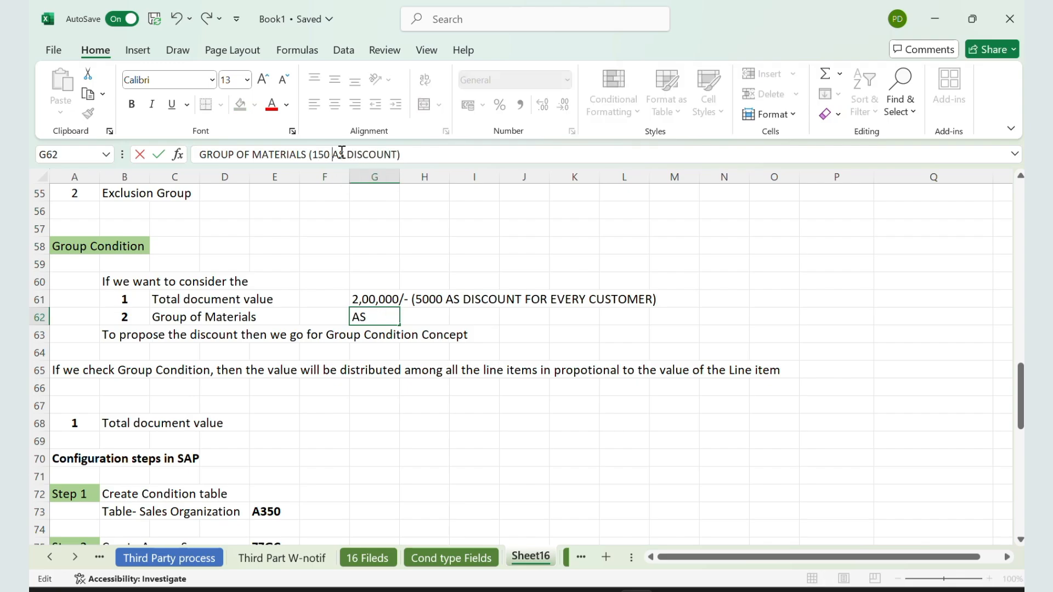
{"action": "type", "text": " /-"}
{"action": "key", "text": "Return"}
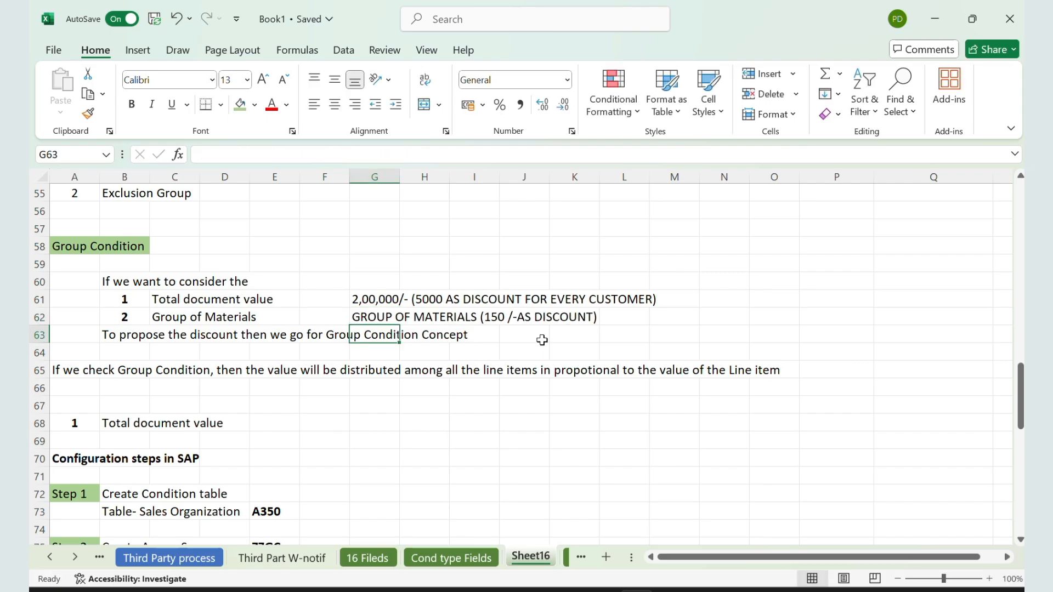
Switch back to SAP, review the calculation type and scale basis of ZZMP, and save it to the PHARVA COMPANY CONFIGURATION customizing request
{"action": "key", "text": "alt+Tab"}
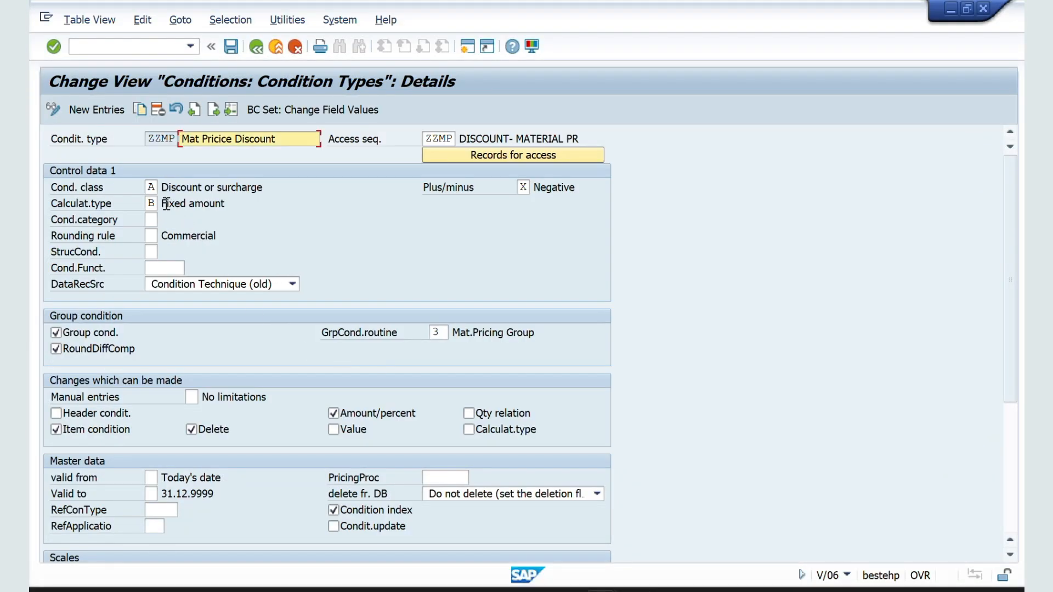
{"action": "left_click_drag", "start_coordinate": [167, 204], "coordinate": [225, 208]}
{"action": "scroll", "coordinate": [240, 405], "scroll_direction": "down", "scroll_amount": 1}
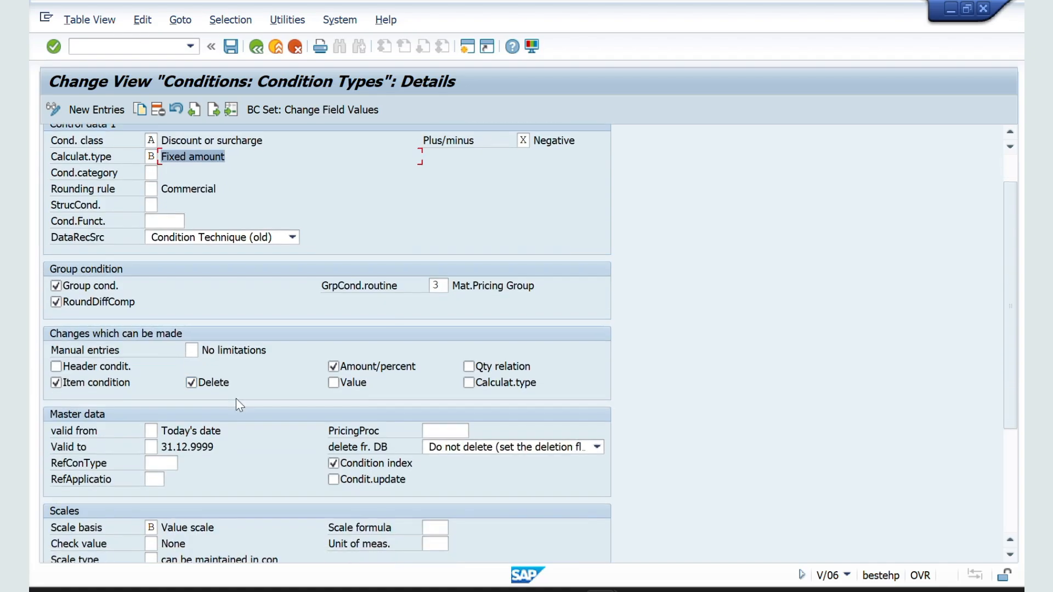
{"action": "scroll", "coordinate": [236, 399], "scroll_direction": "down", "scroll_amount": 2}
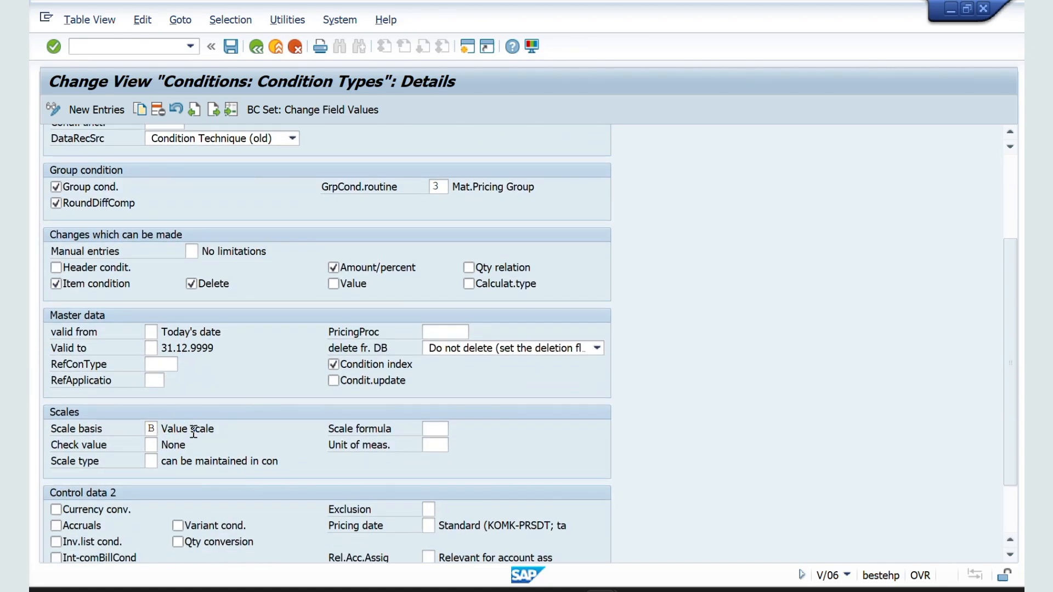
{"action": "scroll", "coordinate": [233, 426], "scroll_direction": "up", "scroll_amount": 2}
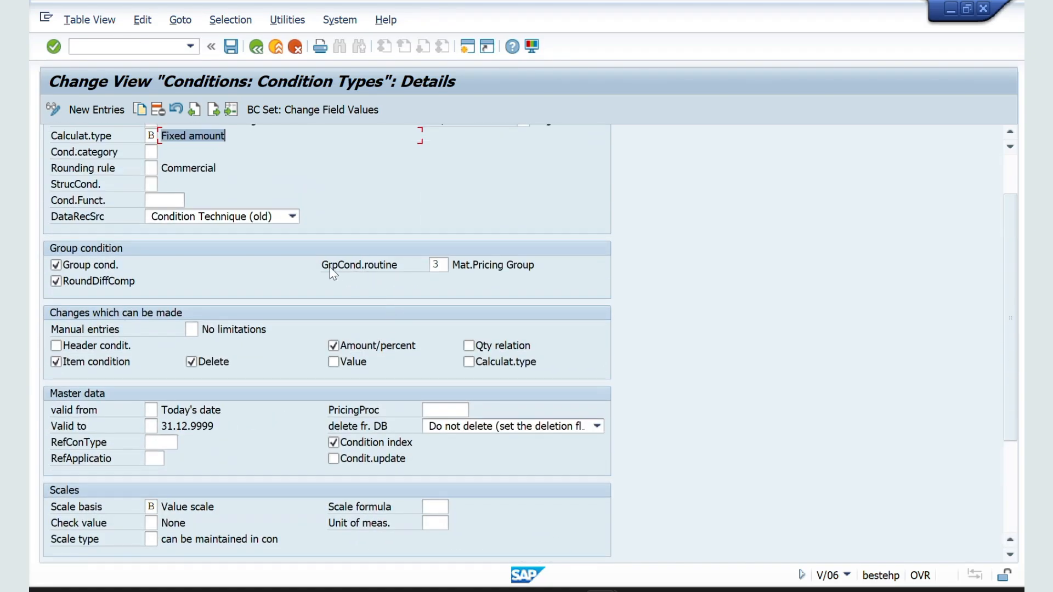
{"action": "scroll", "coordinate": [274, 291], "scroll_direction": "up", "scroll_amount": 1}
{"action": "scroll", "coordinate": [274, 291], "scroll_direction": "up", "scroll_amount": 1}
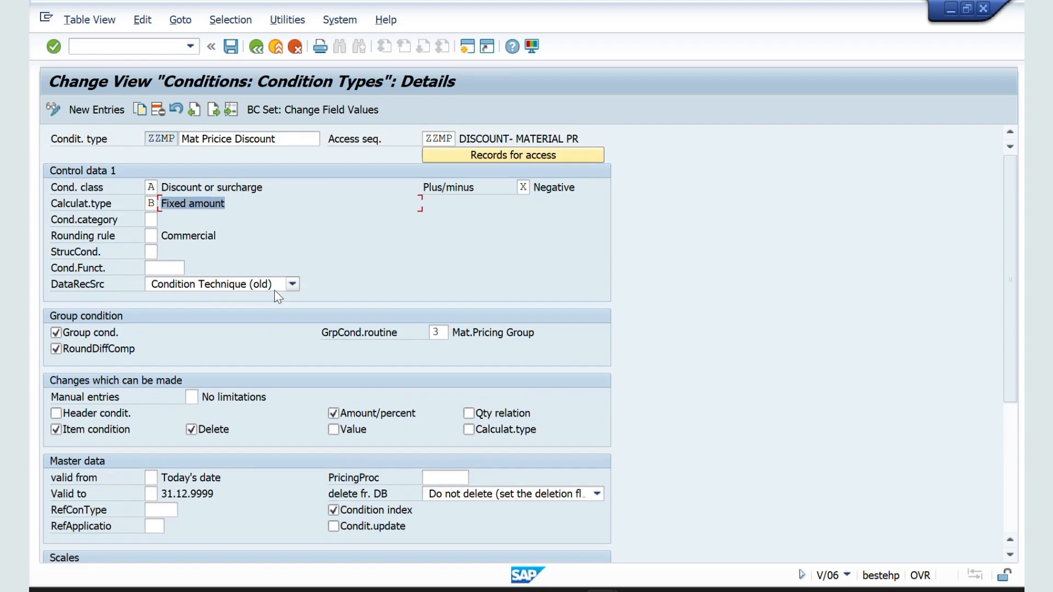
{"action": "left_click", "coordinate": [231, 48]}
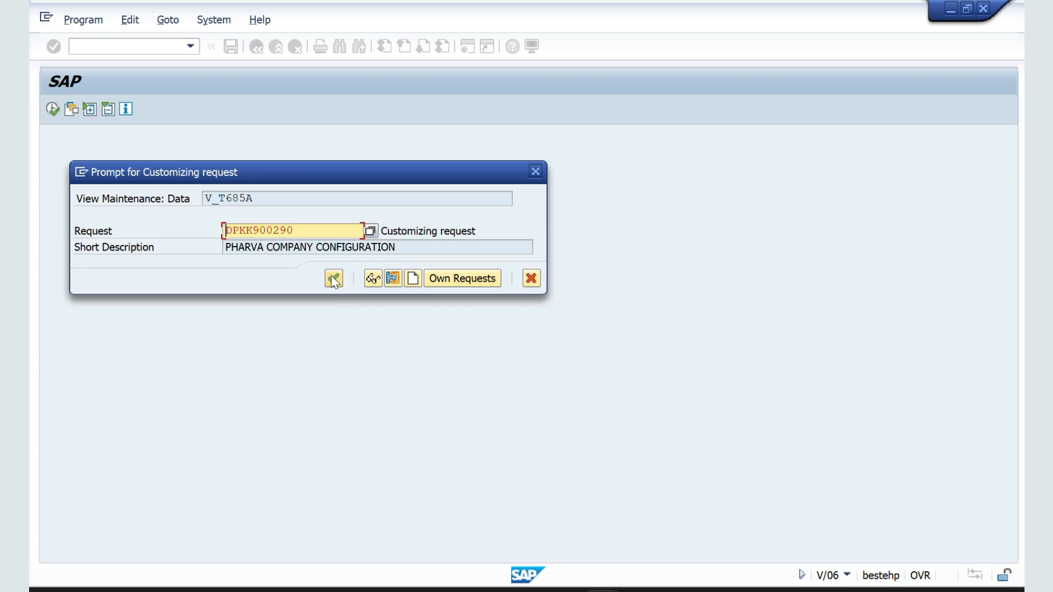
{"action": "left_click", "coordinate": [334, 280]}
Switch to the Excel notes and change the routine entry in B99 under Step 3 to Group condition Routine- 3- Group of Mat
{"action": "key", "text": "alt+Tab"}
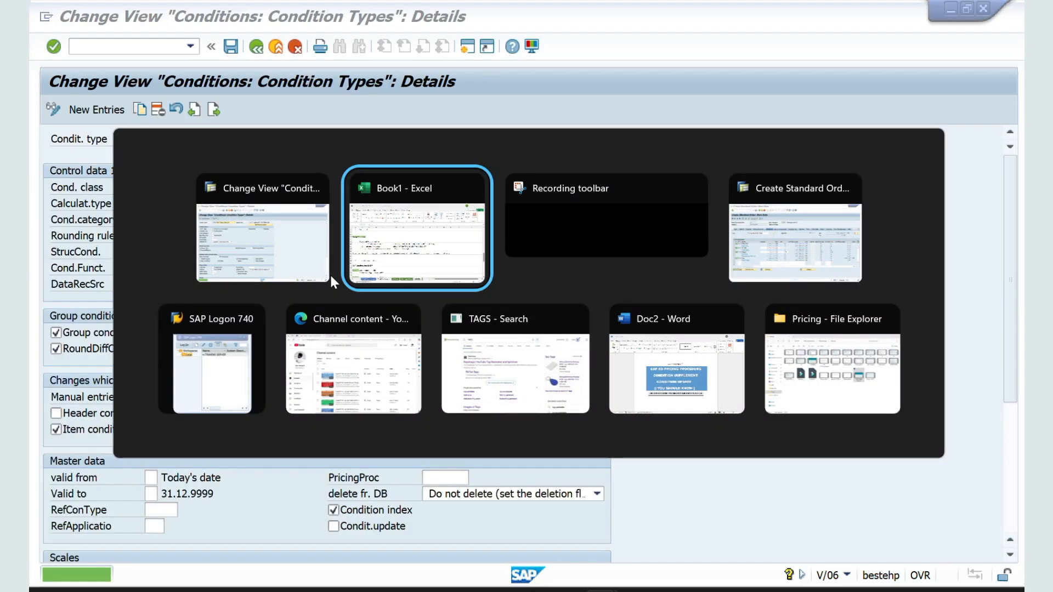
{"action": "scroll", "coordinate": [327, 280], "scroll_direction": "down", "scroll_amount": 11}
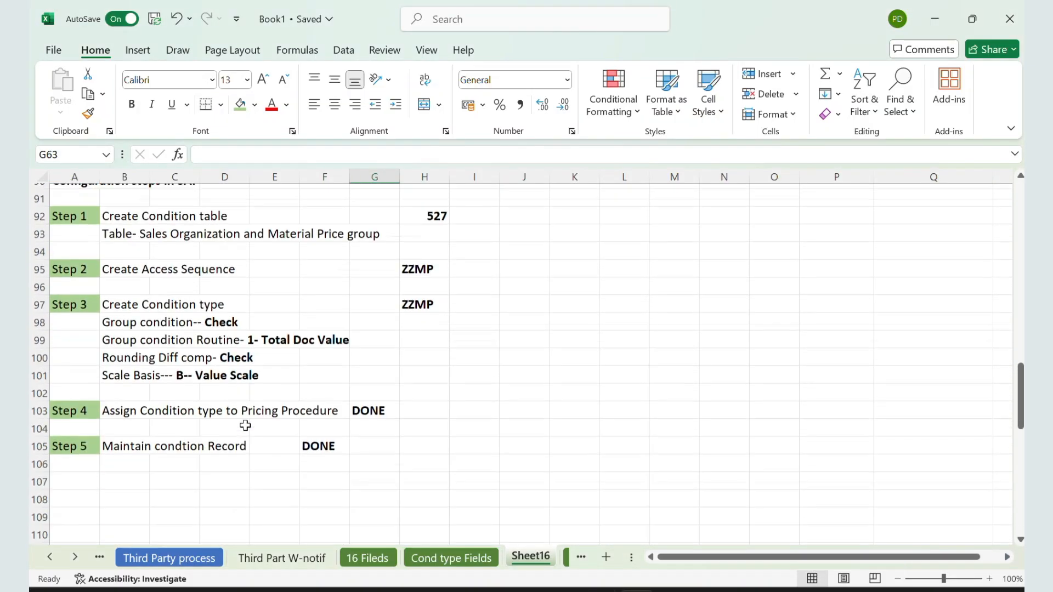
{"action": "left_click", "coordinate": [146, 318]}
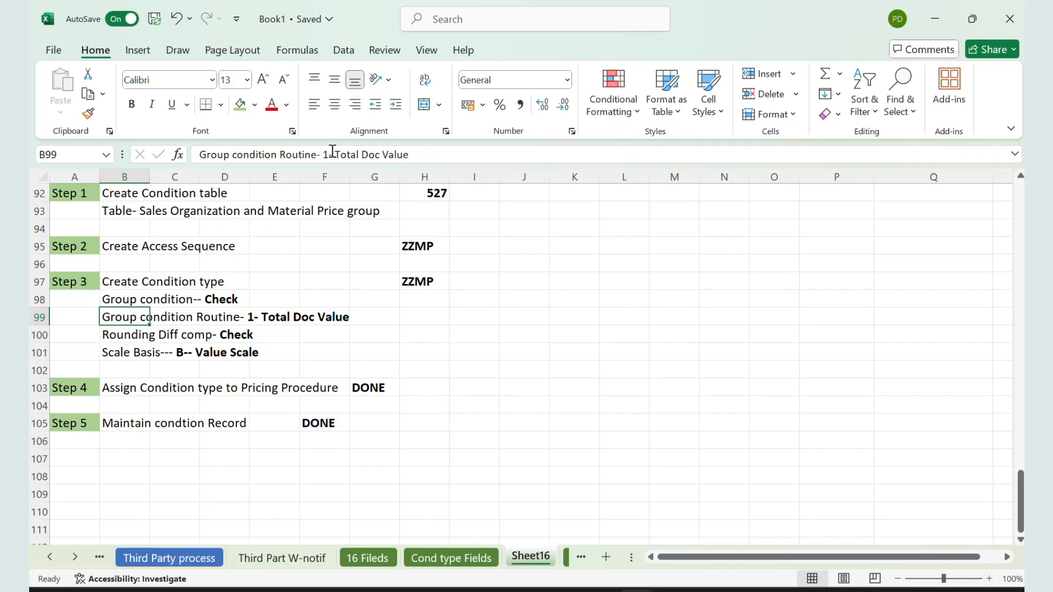
{"action": "left_click", "coordinate": [328, 158]}
{"action": "key", "text": "BackSpace"}
{"action": "key", "text": "BackSpace"}
{"action": "key", "text": "BackSpace"}
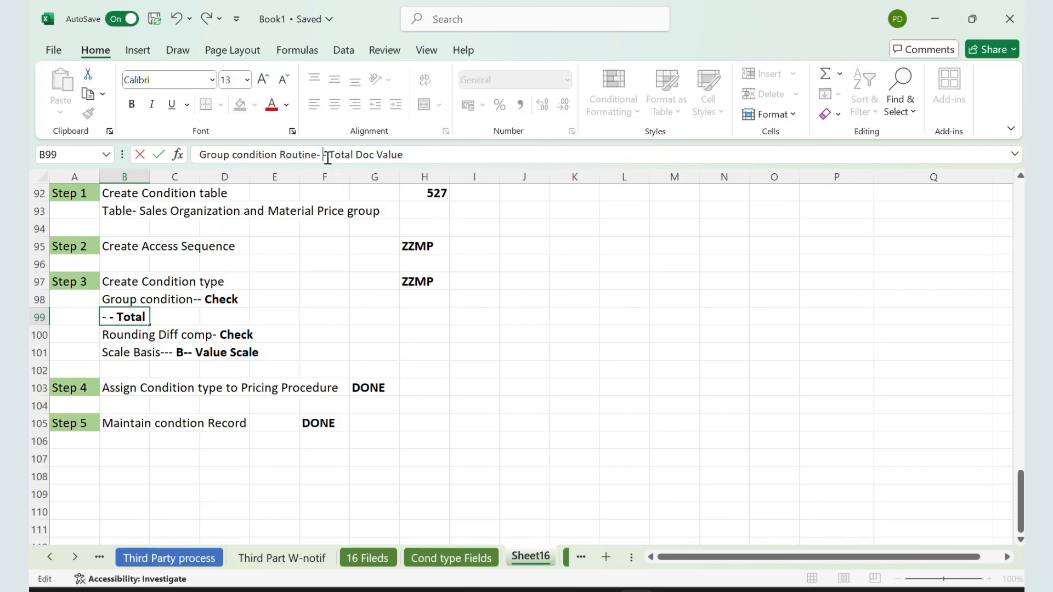
{"action": "type", "text": "3"}
{"action": "key", "text": "ctrl+b"}
{"action": "key", "text": "ctrl+Right"}
{"action": "key", "text": "ctrl+Right"}
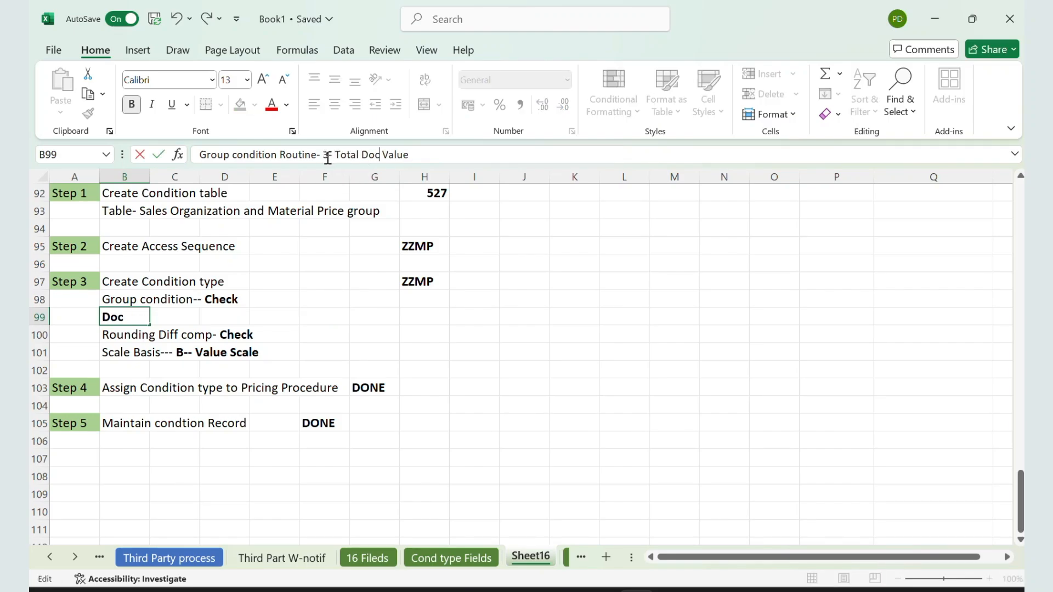
{"action": "left_click", "coordinate": [407, 149]}
{"action": "key", "text": "BackSpace"}
{"action": "key", "text": "BackSpace"}
{"action": "key", "text": "BackSpace"}
{"action": "key", "text": "BackSpace"}
{"action": "key", "text": "BackSpace"}
{"action": "key", "text": "BackSpace"}
{"action": "key", "text": "BackSpace"}
{"action": "key", "text": "BackSpace"}
{"action": "key", "text": "BackSpace"}
{"action": "key", "text": "BackSpace"}
{"action": "key", "text": "BackSpace"}
{"action": "key", "text": "BackSpace"}
{"action": "key", "text": "BackSpace"}
{"action": "key", "text": "BackSpace"}
{"action": "key", "text": "BackSpace"}
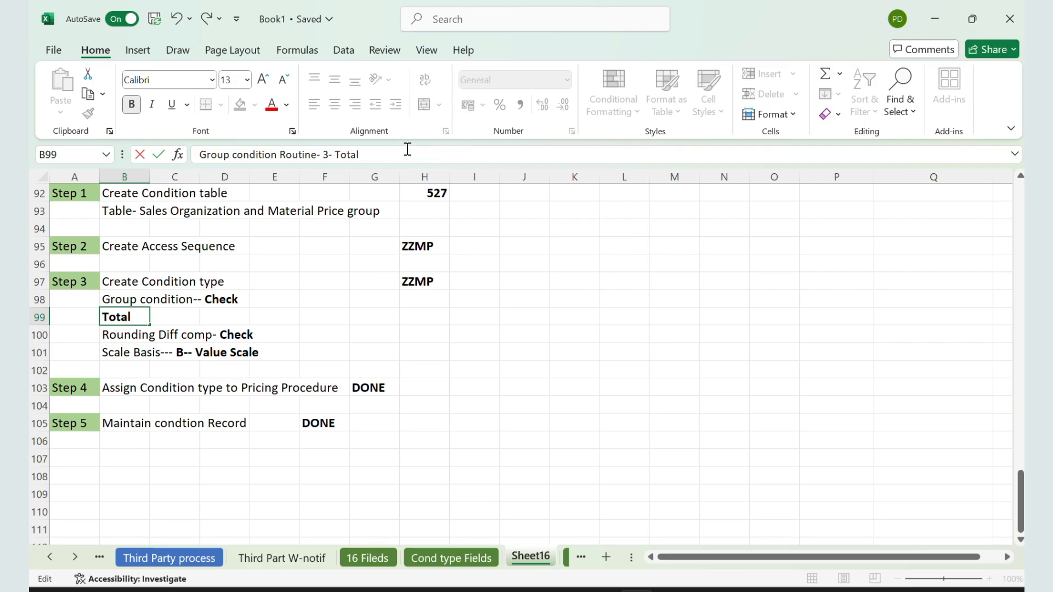
{"action": "type", "text": "Group of Mat"}
{"action": "key", "text": "Return"}
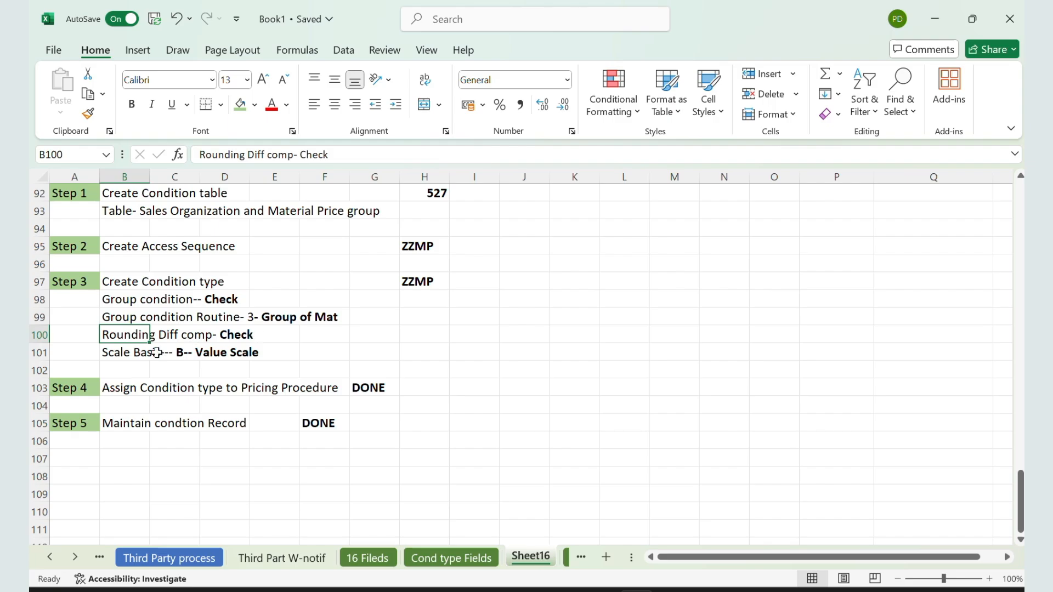
{"action": "left_click", "coordinate": [403, 283]}
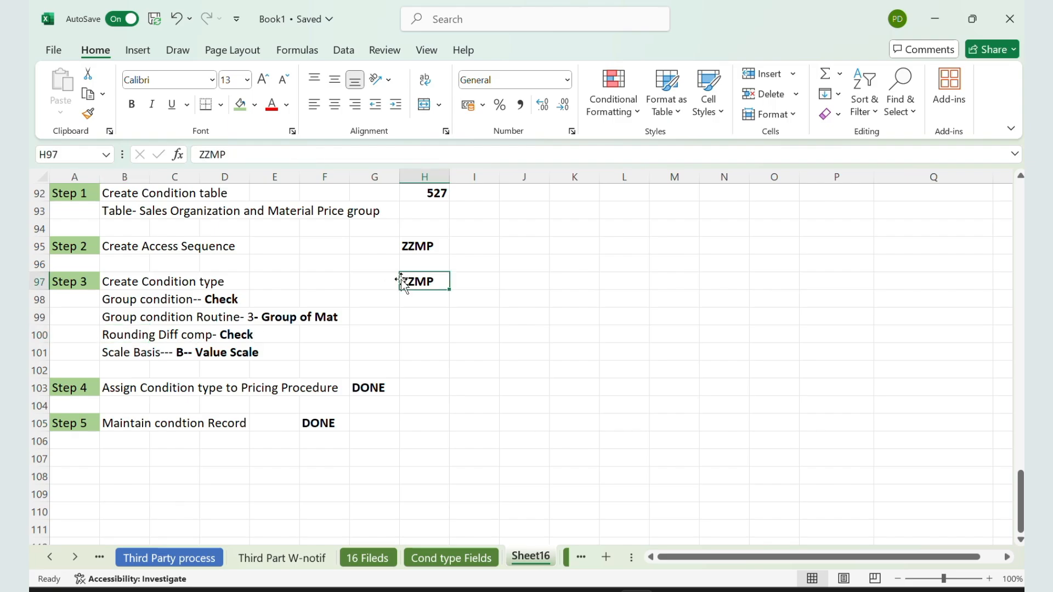
{"action": "left_click", "coordinate": [424, 390]}
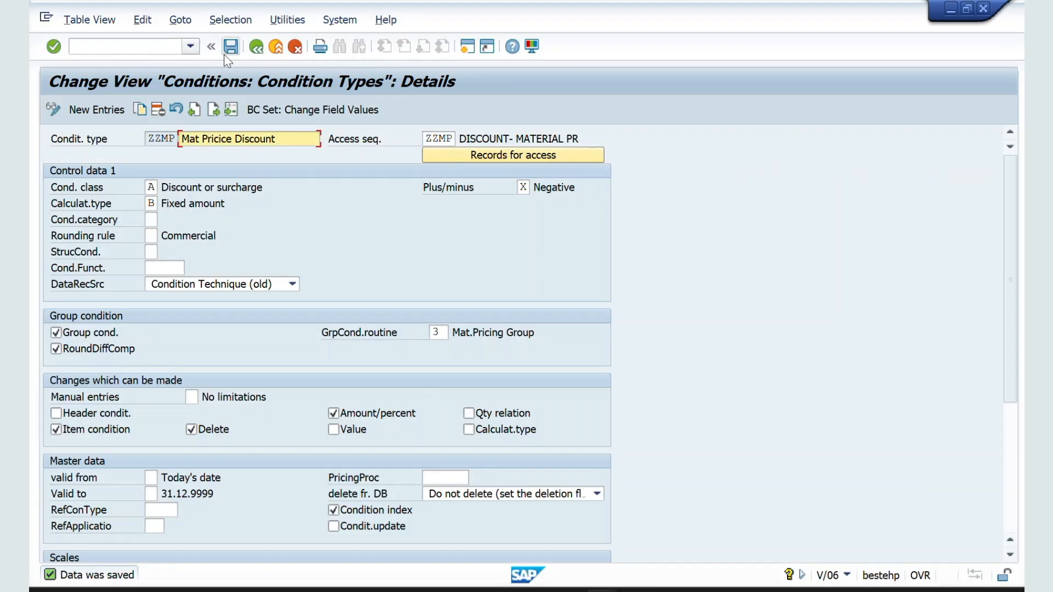
Switch back to SAP and start transaction V/08 for the pricing procedures
{"action": "left_click", "coordinate": [123, 47]}
{"action": "type", "text": "/"}
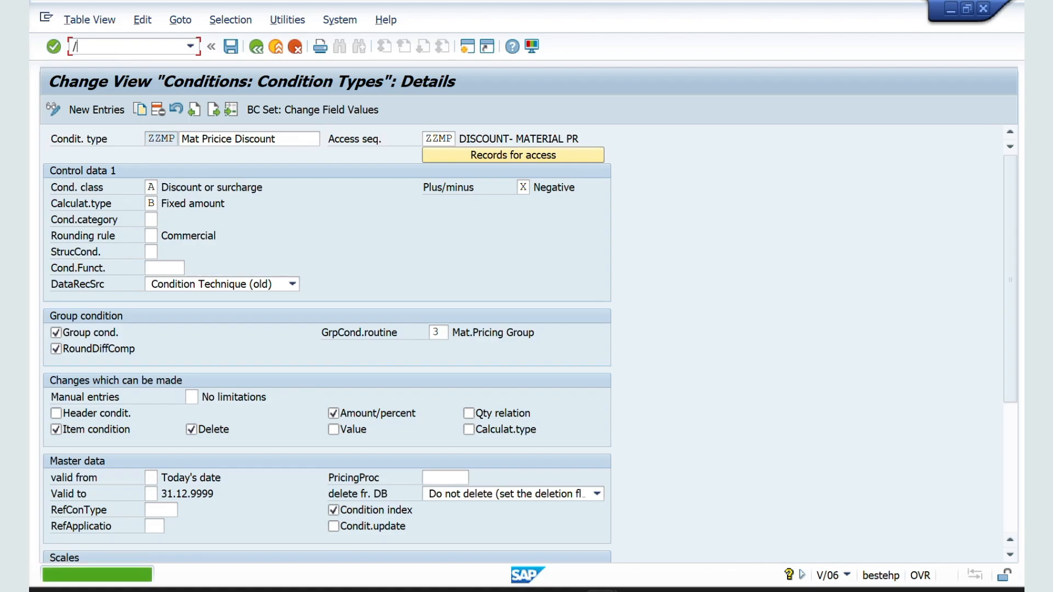
{"action": "type", "text": "nv/0"}
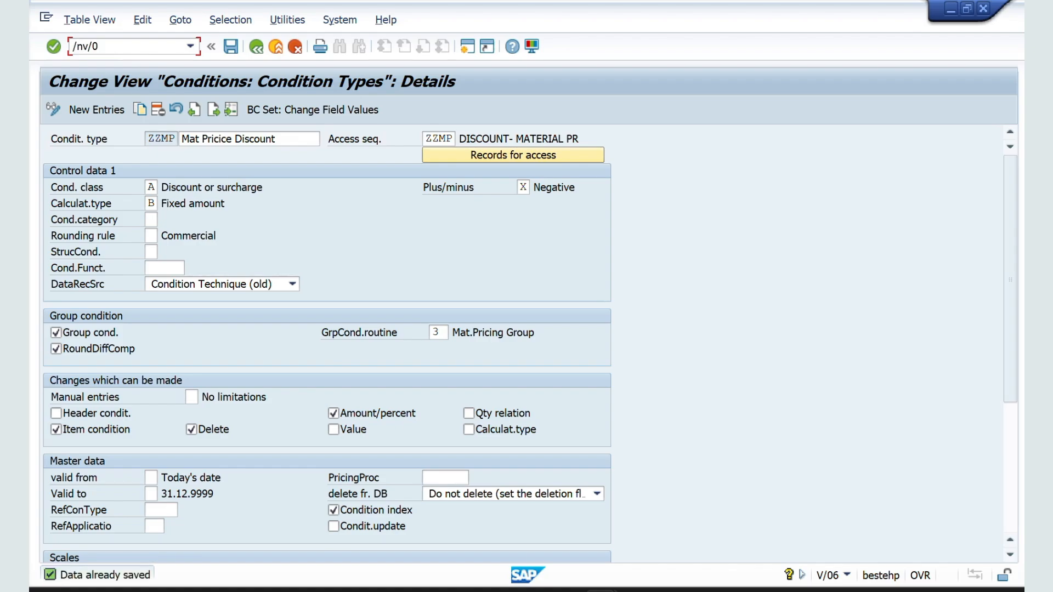
{"action": "type", "text": "8"}
{"action": "key", "text": "Return"}
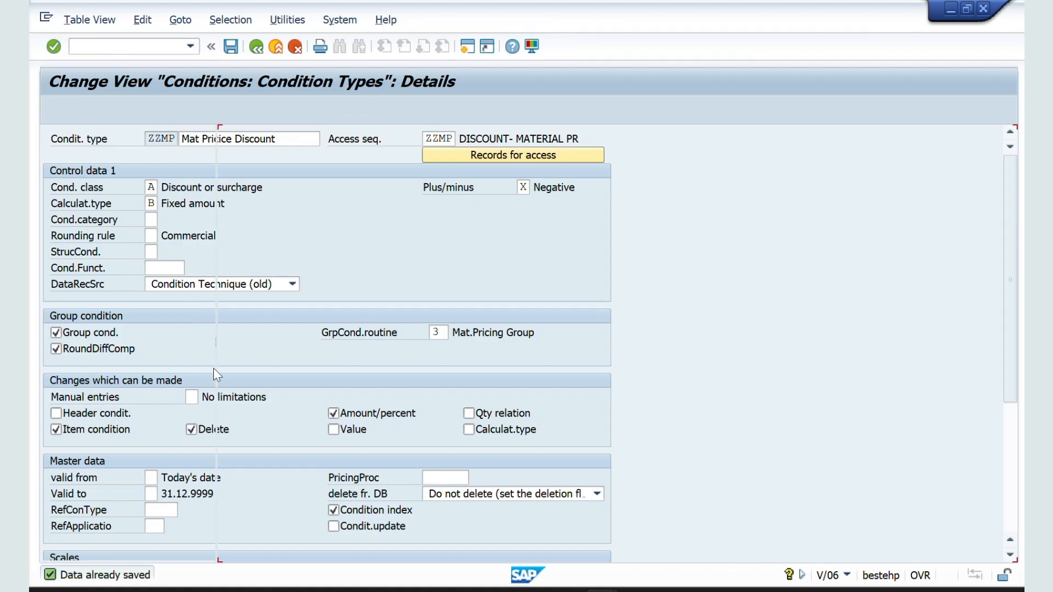
Position the pricing procedures list at ZZZZ to reach procedure ZZZZ01, ZZZZ COMPANY PRICING PROCEDURE
{"action": "left_click", "coordinate": [395, 543]}
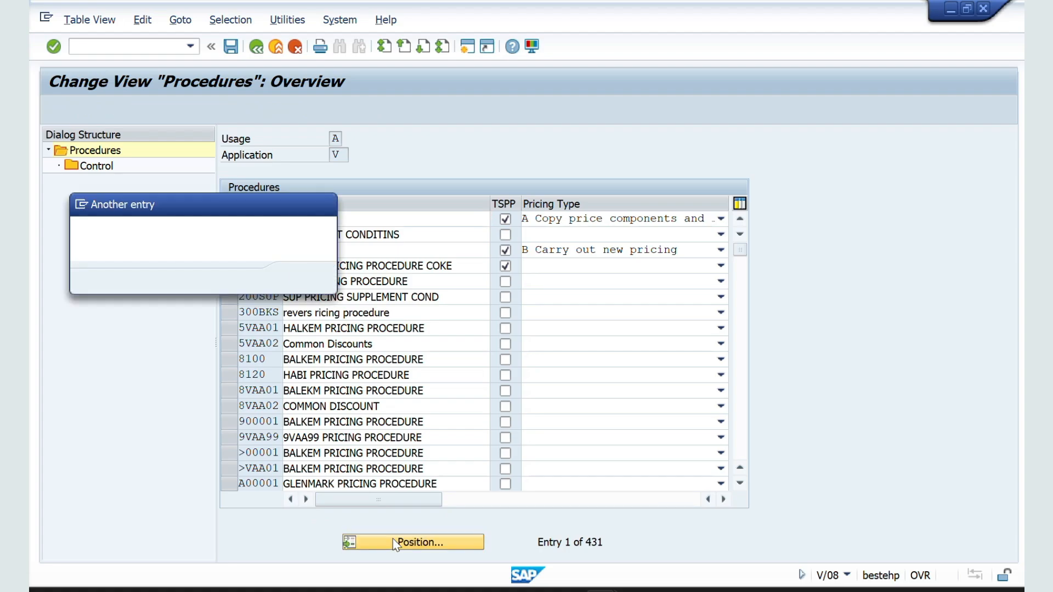
{"action": "key", "text": "Down"}
{"action": "key", "text": "Down"}
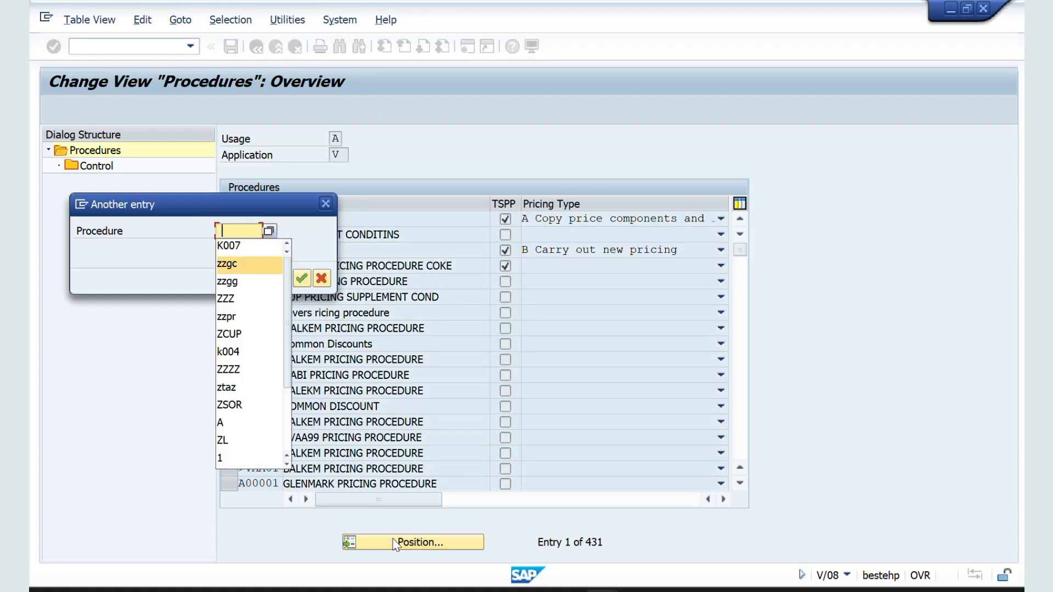
{"action": "key", "text": "Down"}
{"action": "key", "text": "Return"}
{"action": "key", "text": "Return"}
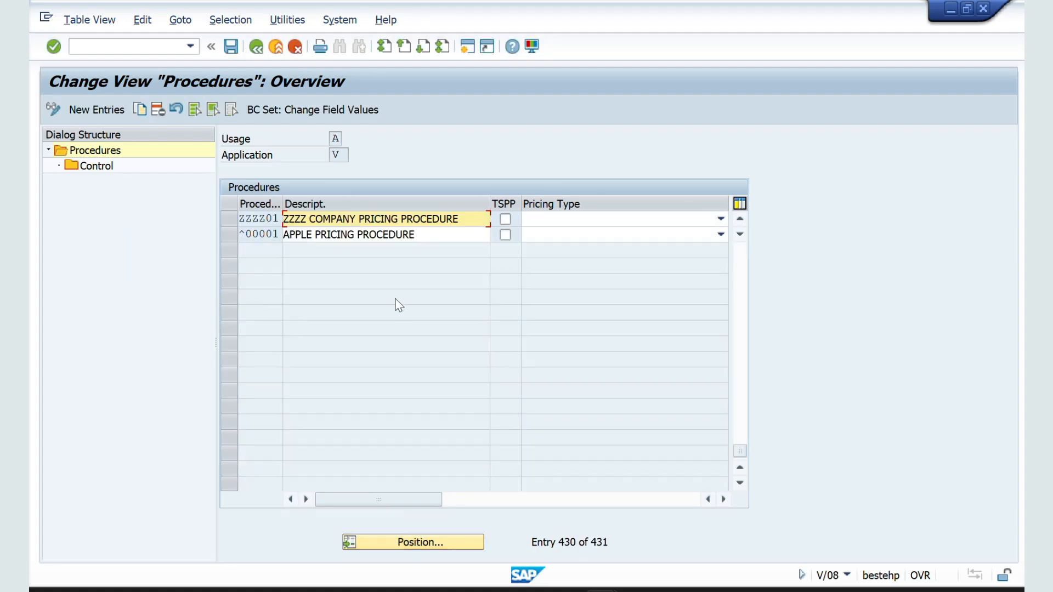
Open the control data of pricing procedure ZZZZ01 and add a new entry at step 33 with condition type ZZMP
{"action": "left_click", "coordinate": [232, 222]}
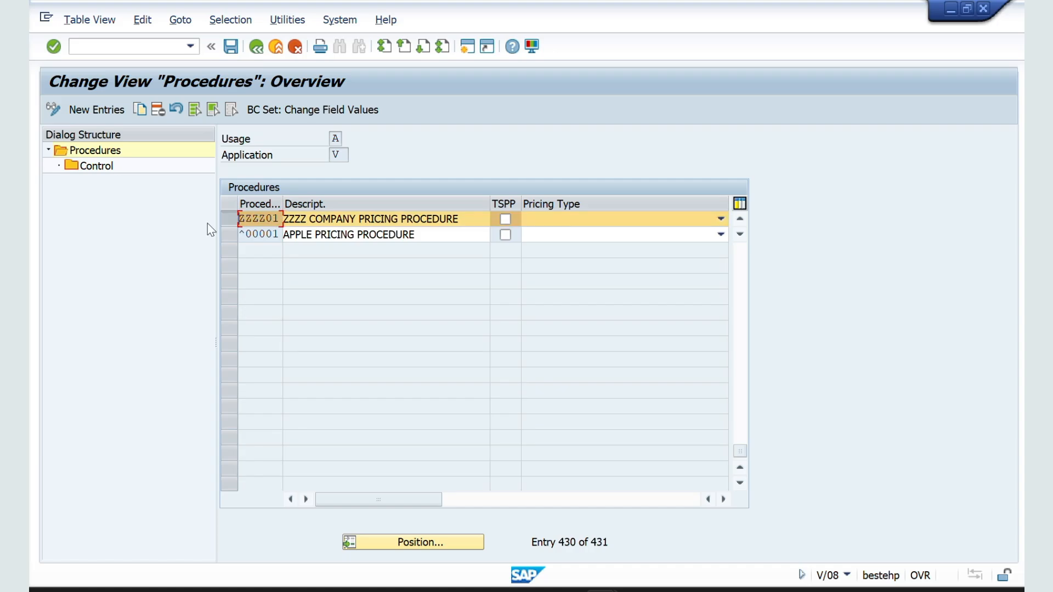
{"action": "double_click", "coordinate": [95, 166]}
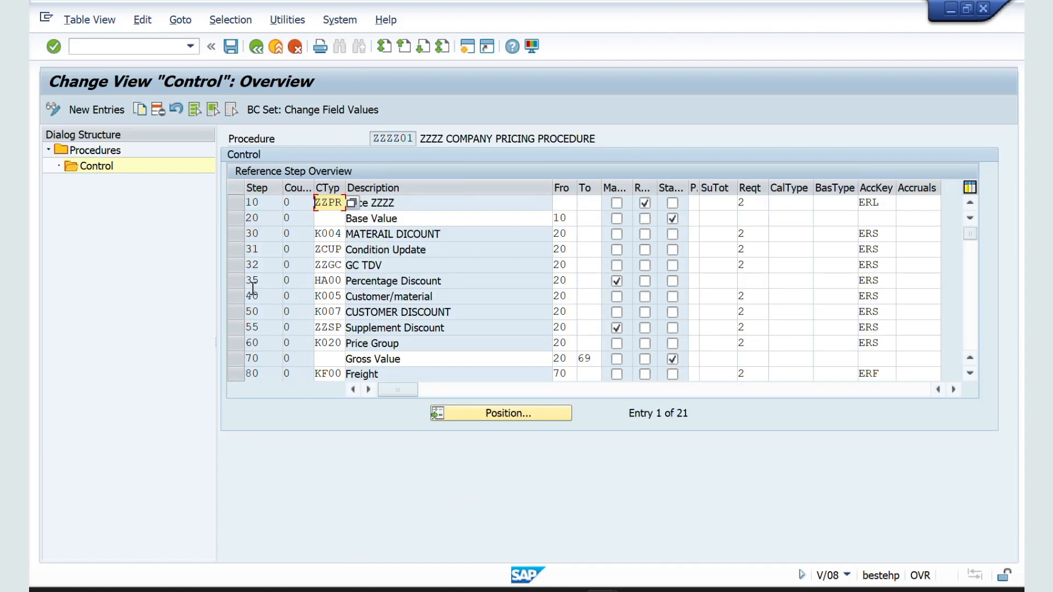
{"action": "left_click", "coordinate": [268, 269]}
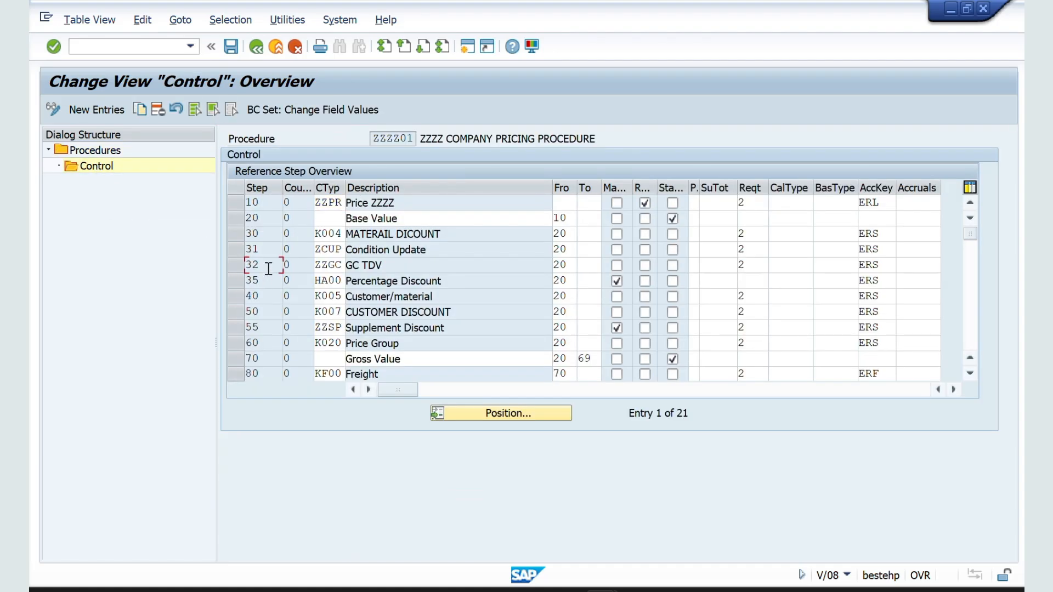
{"action": "left_click", "coordinate": [103, 111]}
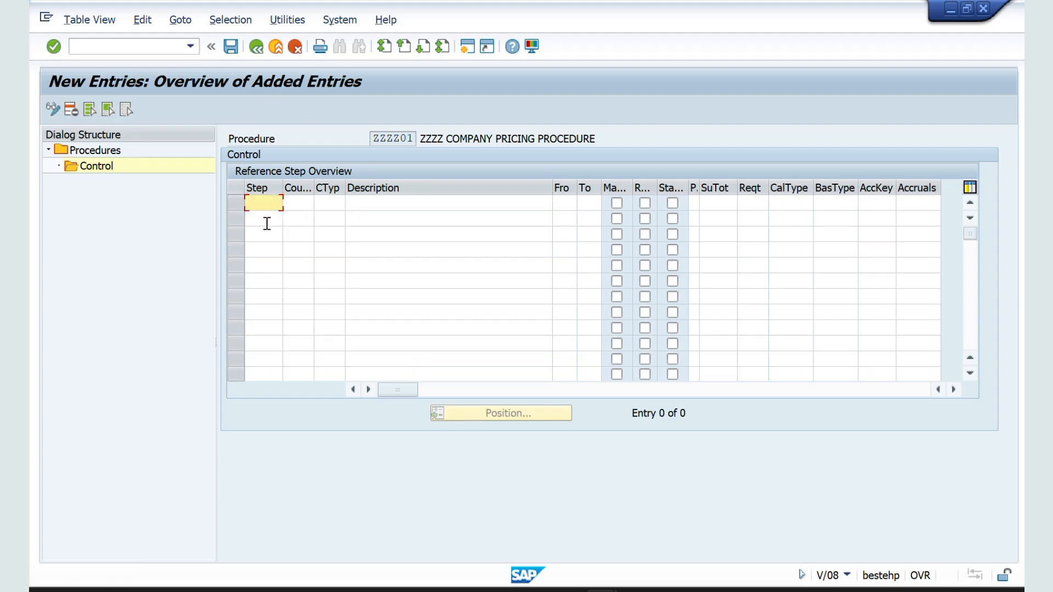
{"action": "type", "text": "33"}
{"action": "key", "text": "Tab"}
{"action": "key", "text": "Tab"}
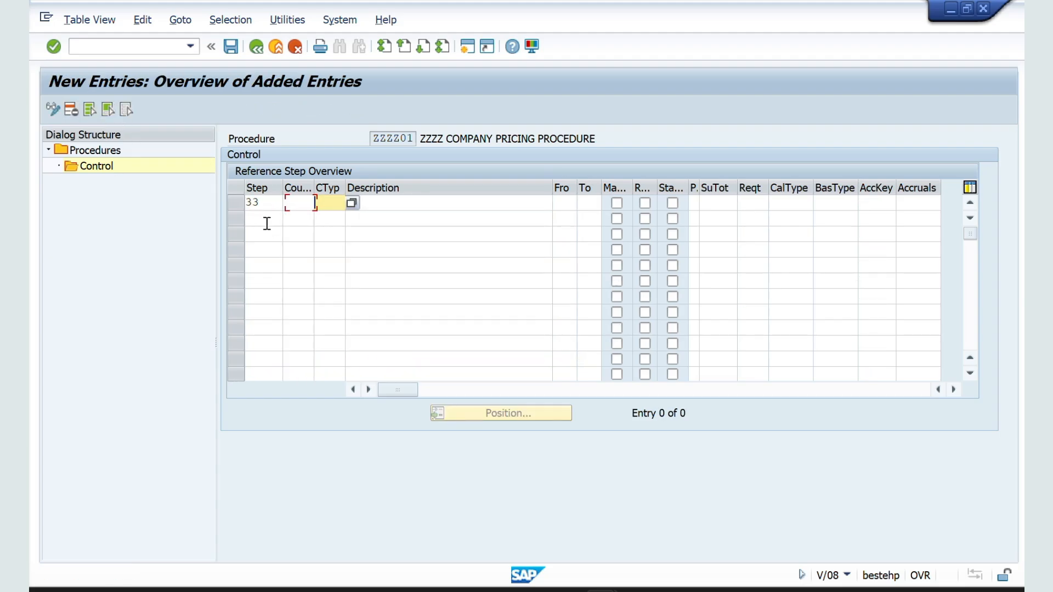
{"action": "type", "text": "zzmp"}
{"action": "key", "text": "Return"}
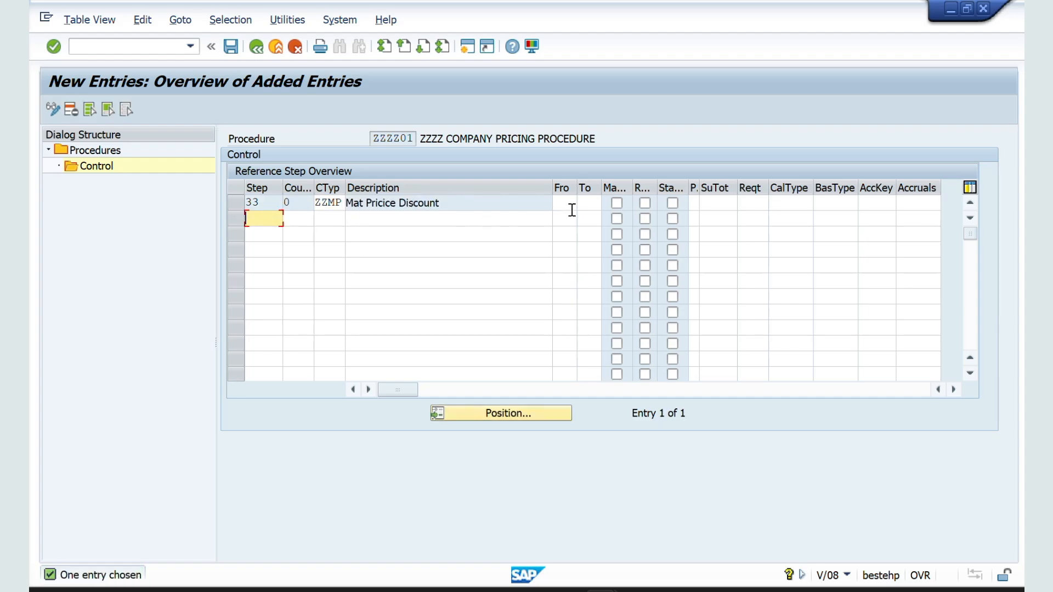
Set the ZZMP entry's from step to 20, requirement to 2 and account key to ERS, save it, and return to the control overview
{"action": "left_click", "coordinate": [572, 210]}
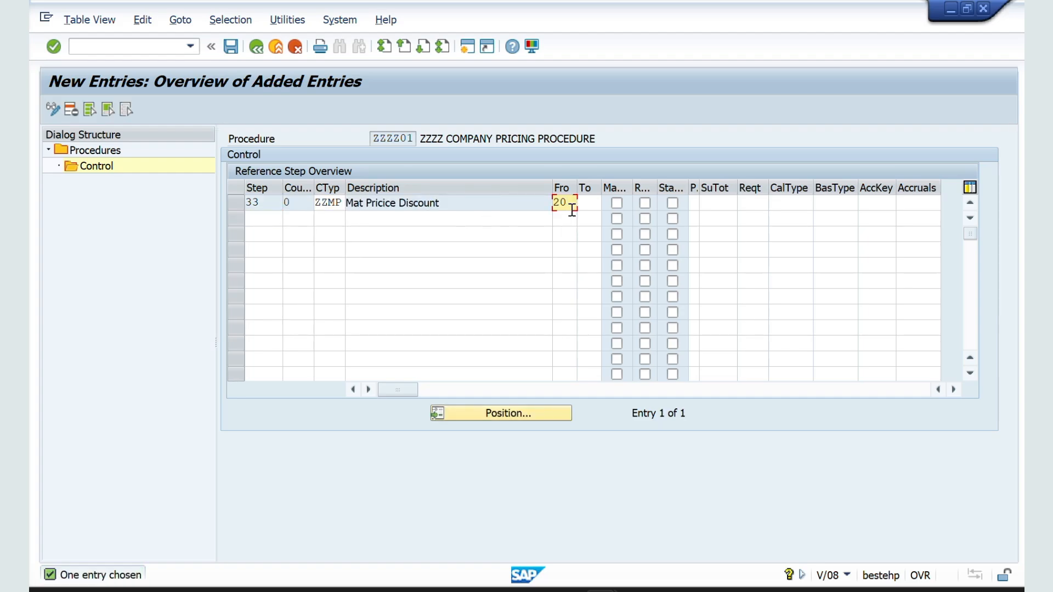
{"action": "left_click", "coordinate": [756, 204]}
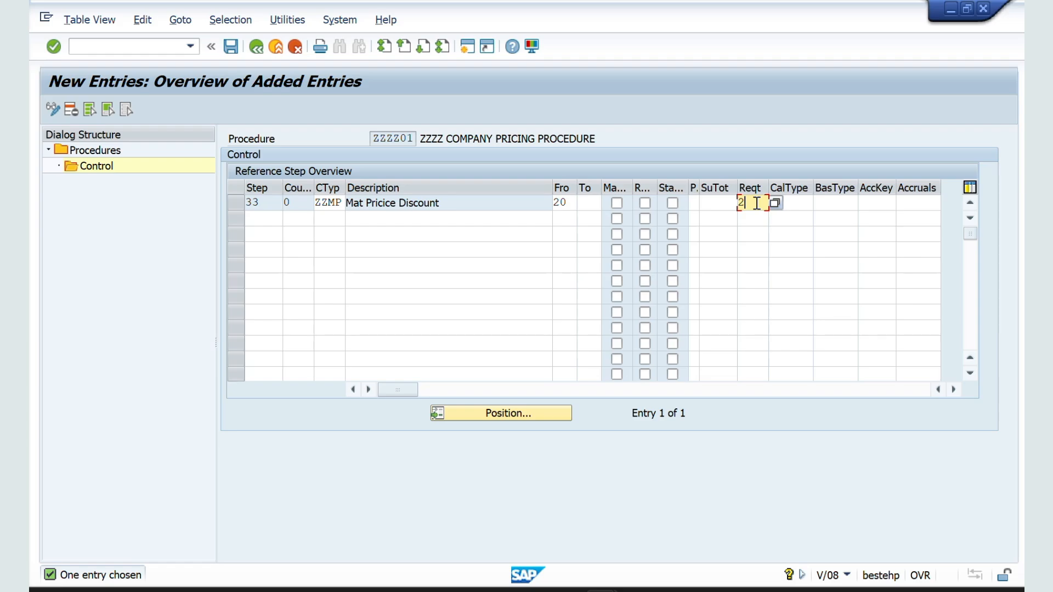
{"action": "left_click", "coordinate": [869, 205]}
{"action": "type", "text": "er"}
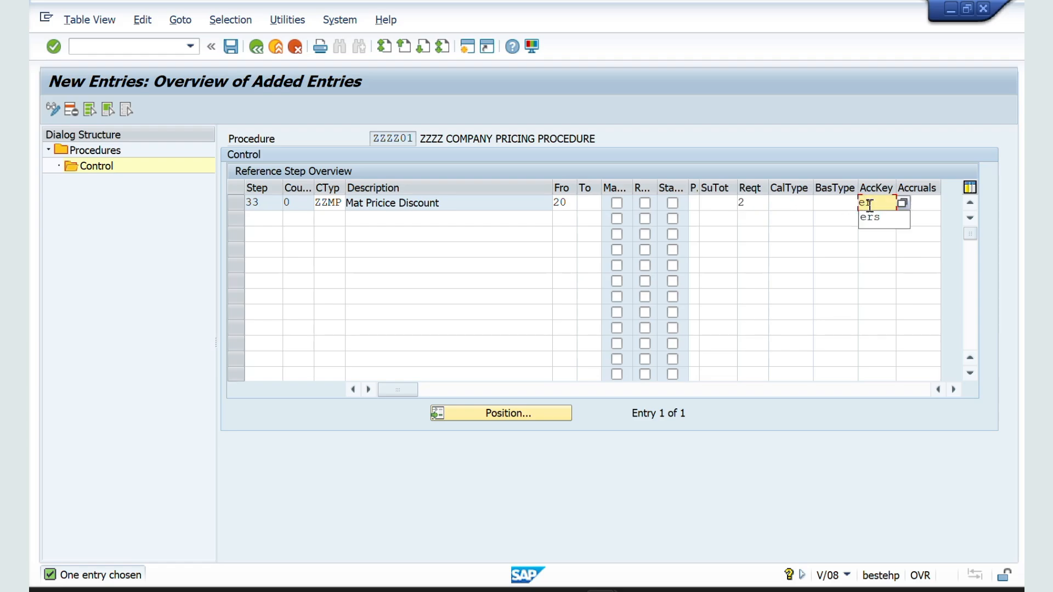
{"action": "type", "text": "s"}
{"action": "key", "text": "Return"}
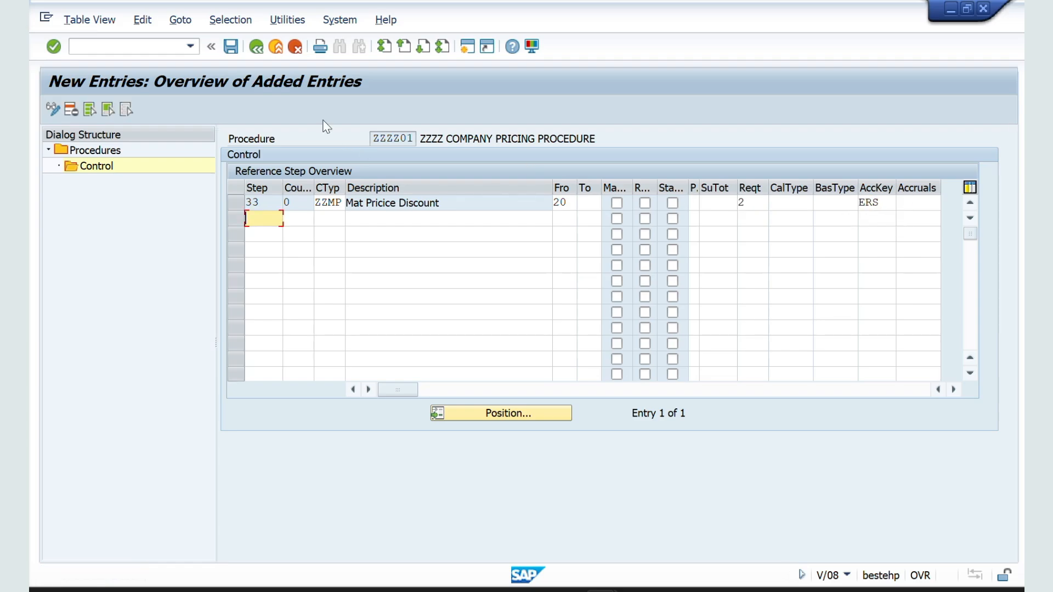
{"action": "left_click", "coordinate": [230, 47]}
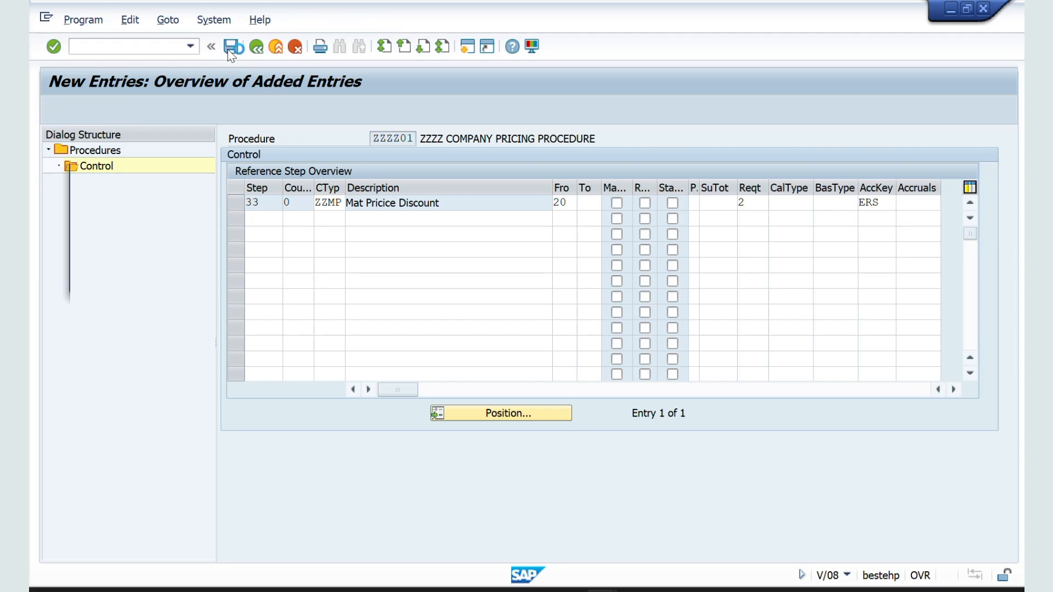
{"action": "left_click", "coordinate": [333, 278]}
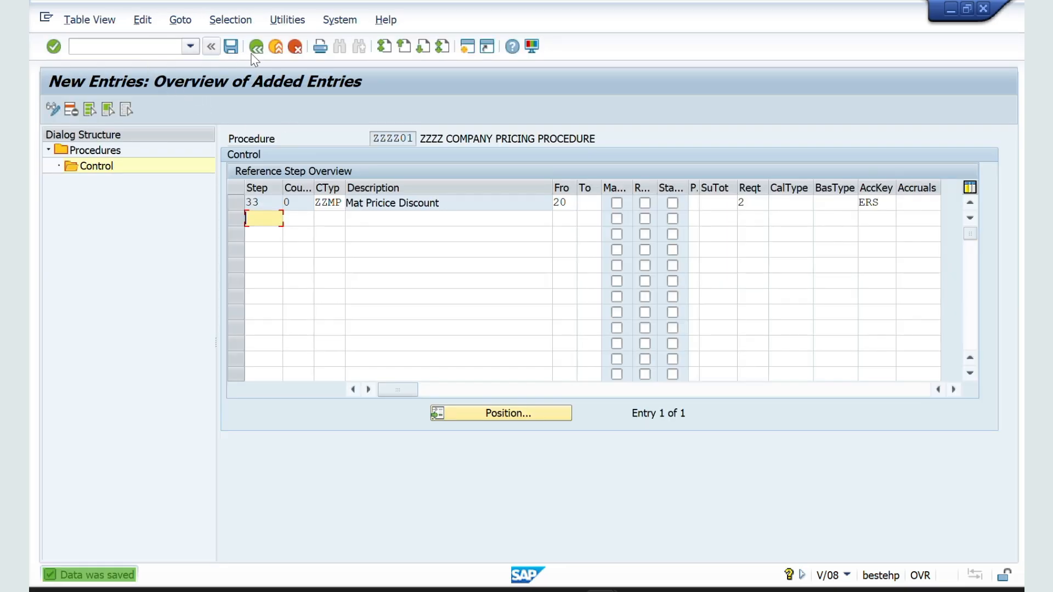
{"action": "left_click", "coordinate": [256, 47]}
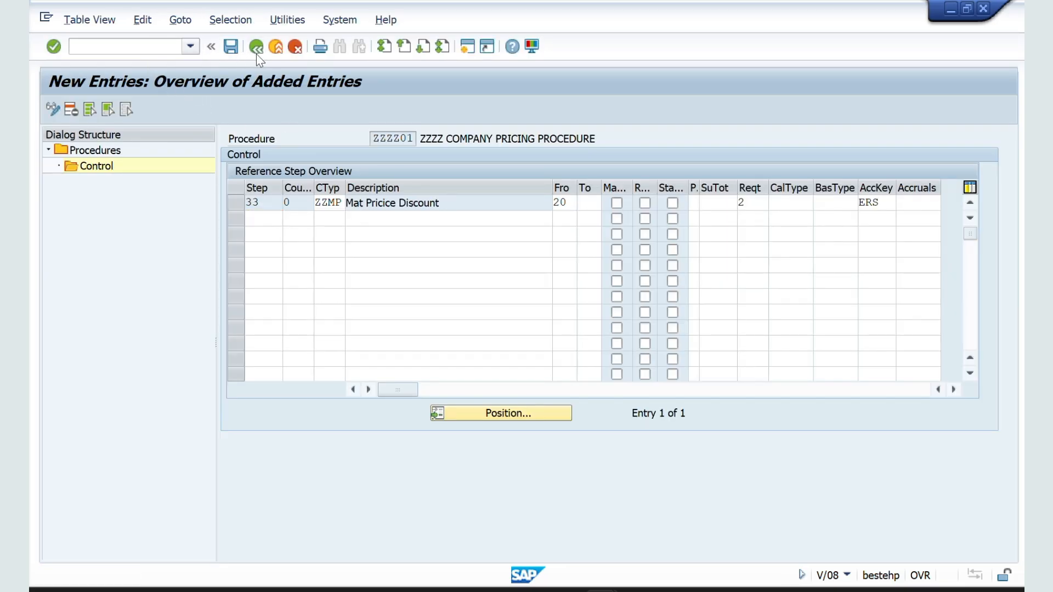
Start transaction VK11 and open condition record creation for condition type ZZMP
{"action": "left_click", "coordinate": [154, 48]}
{"action": "type", "text": "/nvk11"}
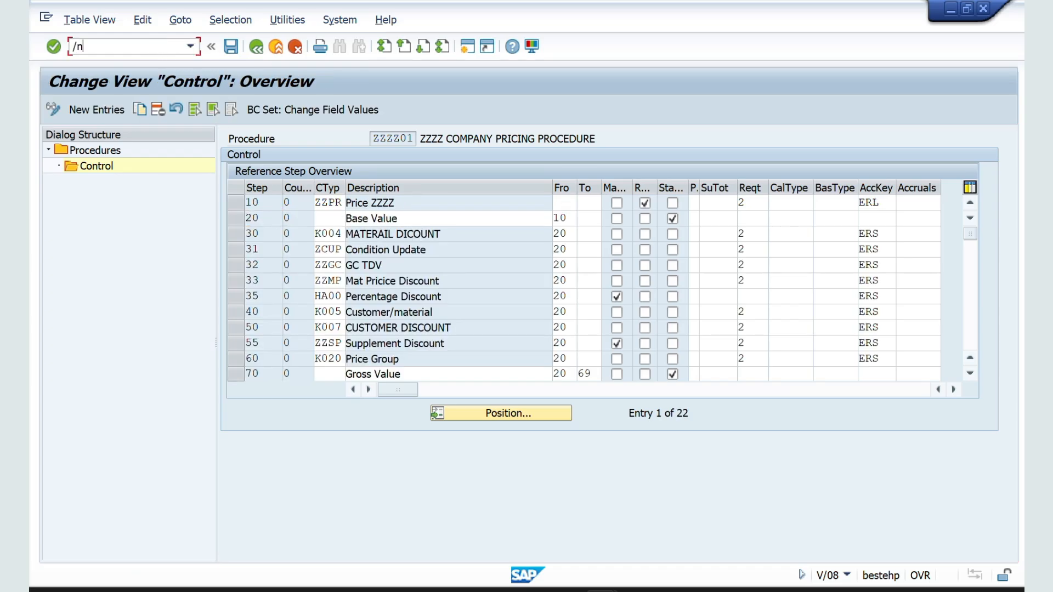
{"action": "key", "text": "Return"}
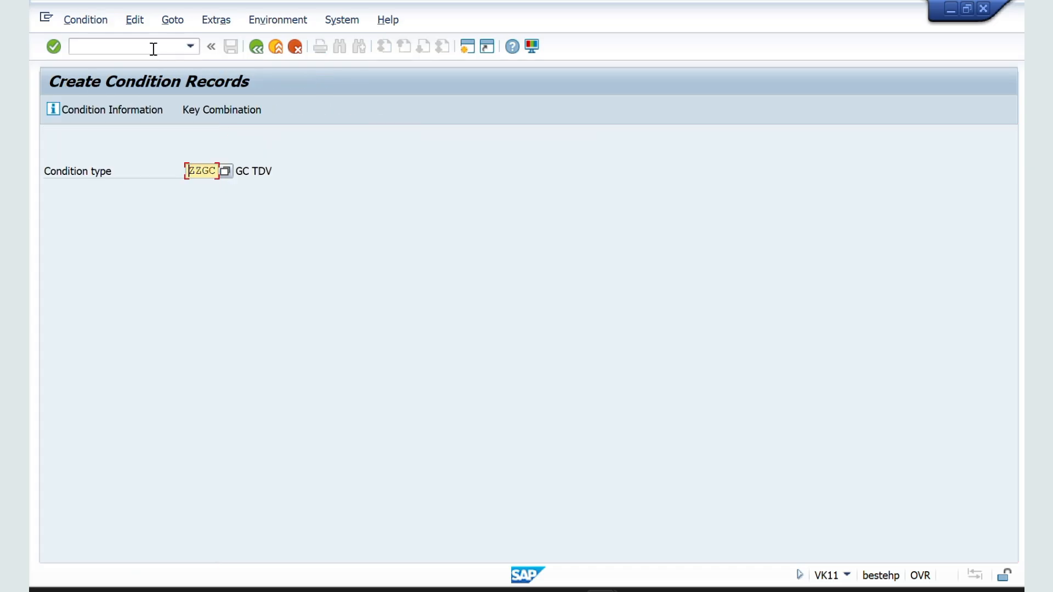
{"action": "type", "text": "ZZMP"}
{"action": "key", "text": "Return"}
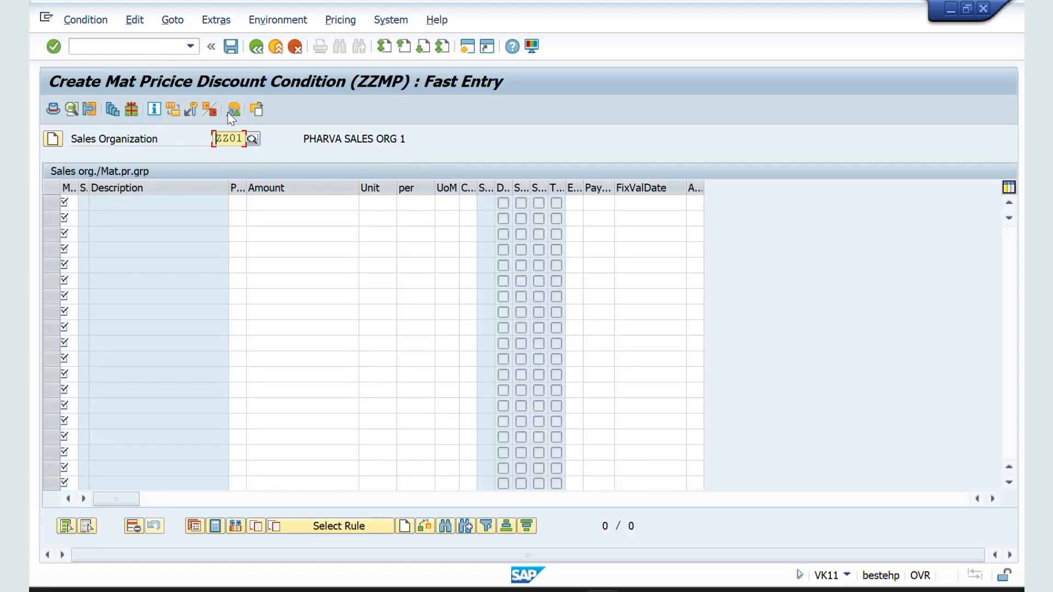
Choose material pricing group MA, Consumable Meds, for the first condition record in sales organization ZZ01
{"action": "left_click", "coordinate": [73, 198]}
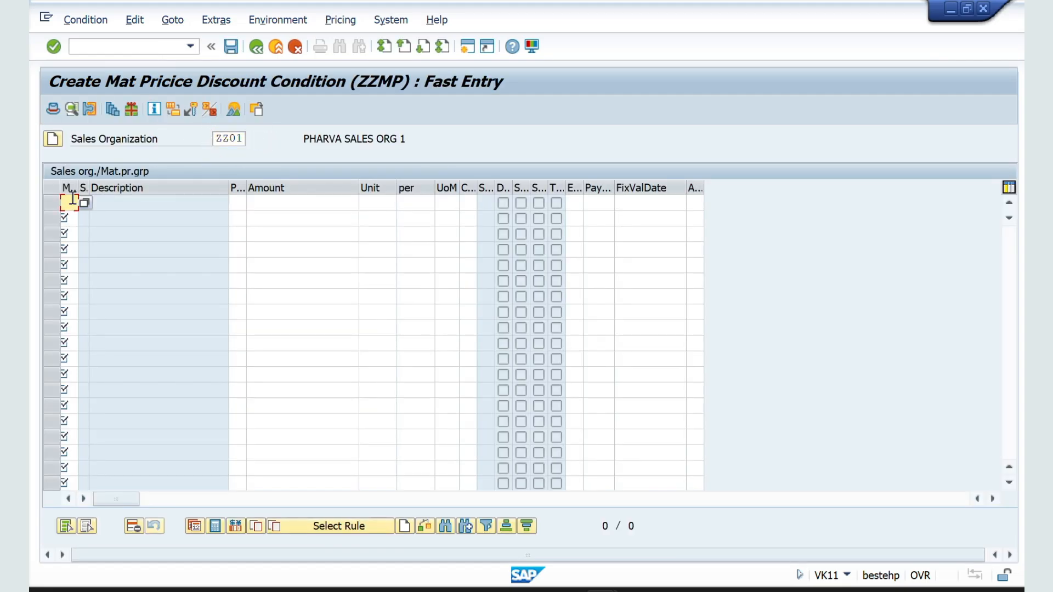
{"action": "left_click", "coordinate": [90, 208]}
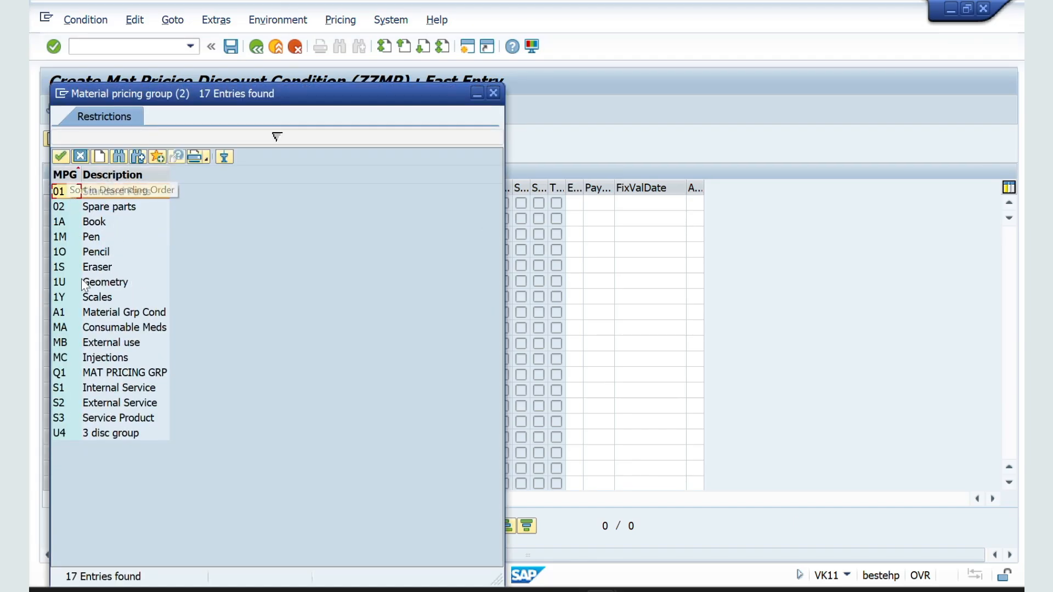
{"action": "left_click", "coordinate": [68, 327]}
{"action": "left_click", "coordinate": [68, 327]}
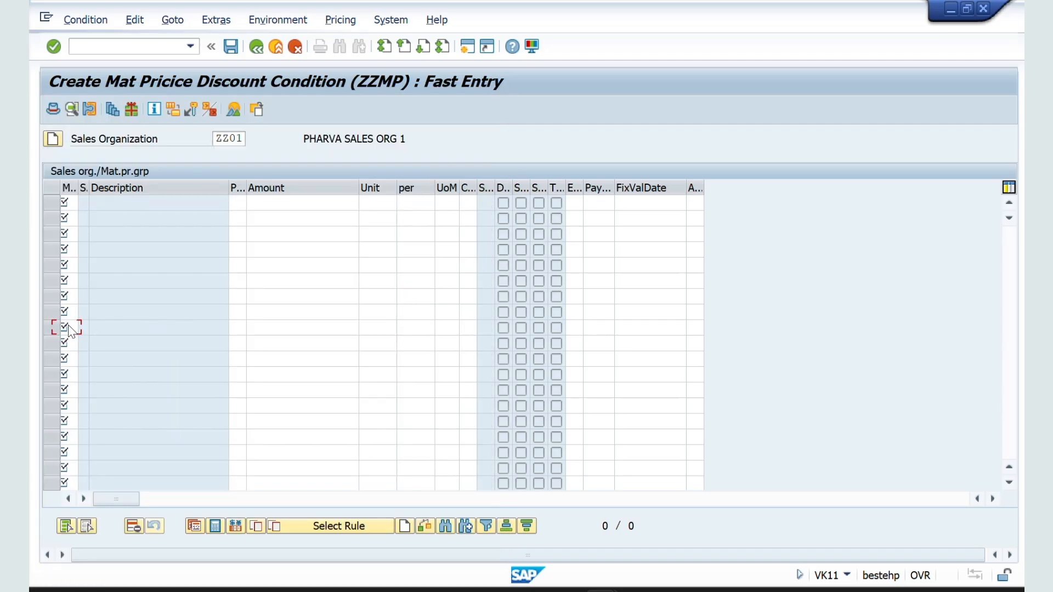
{"action": "key", "text": "Return"}
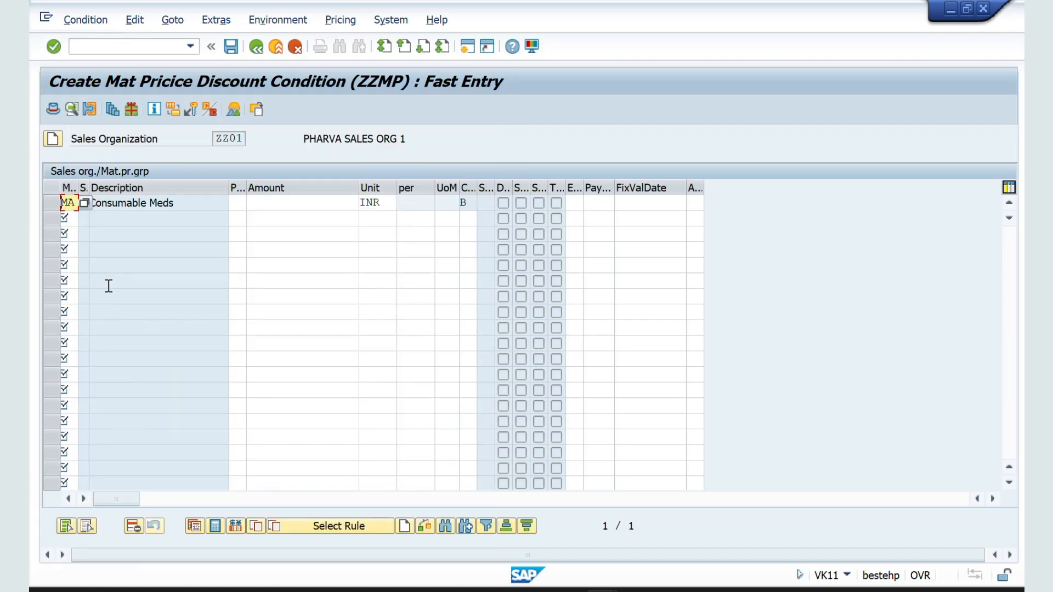
Set the discount amount for the Consumable Meds record to 150 INR
{"action": "left_click", "coordinate": [300, 209]}
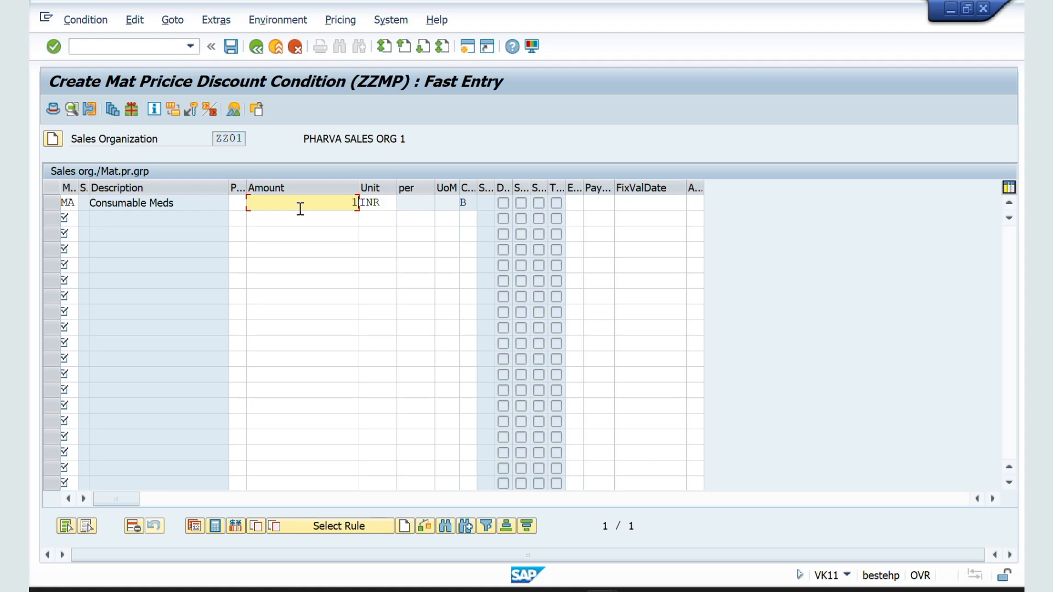
{"action": "key", "text": "Return"}
{"action": "left_click", "coordinate": [186, 204]}
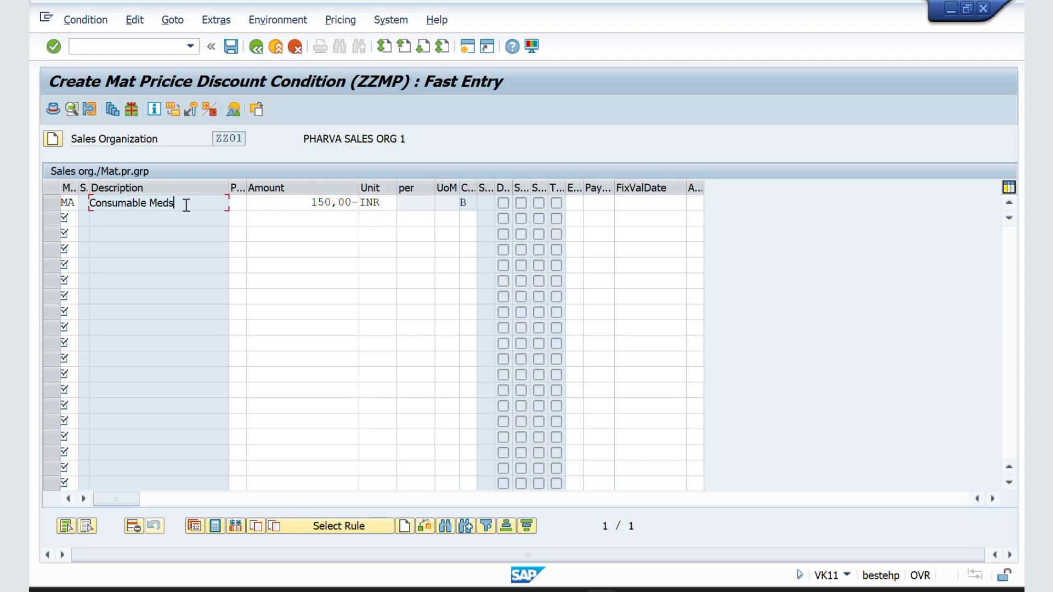
{"action": "left_click_drag", "start_coordinate": [291, 204], "coordinate": [374, 204]}
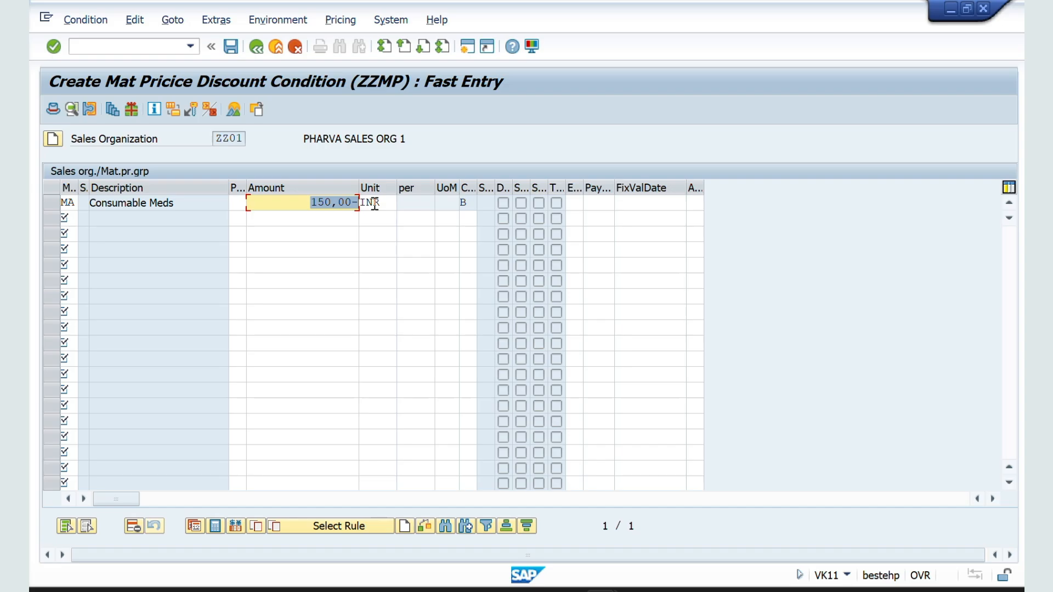
Switch to the Excel notes and append ------ 2,00,000 to the Group of Materials discount entry in G62
{"action": "key", "text": "alt+Tab"}
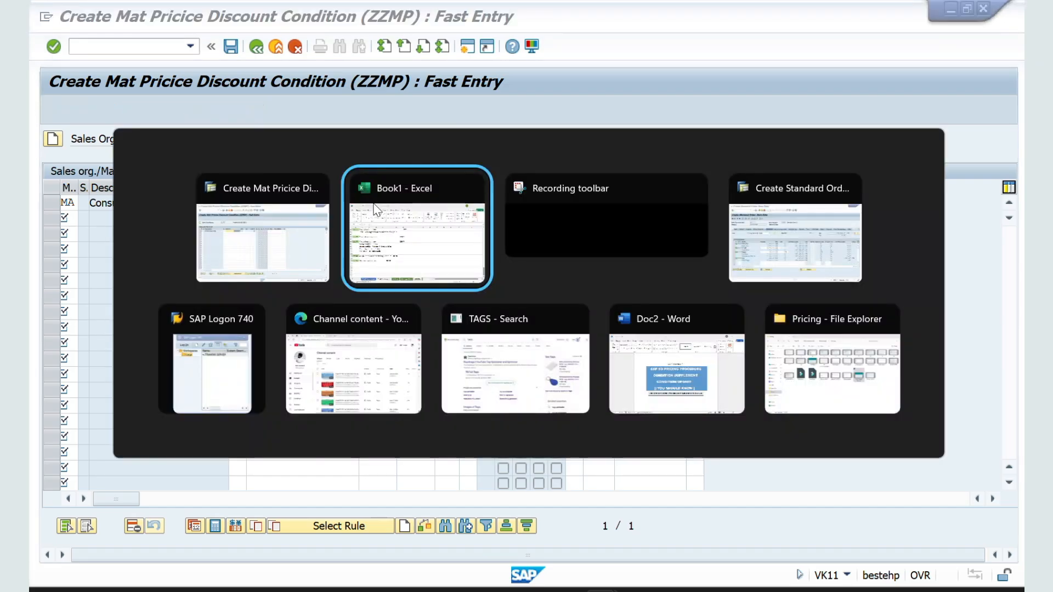
{"action": "scroll", "coordinate": [310, 289], "scroll_direction": "up", "scroll_amount": 3}
{"action": "scroll", "coordinate": [310, 288], "scroll_direction": "up", "scroll_amount": 3}
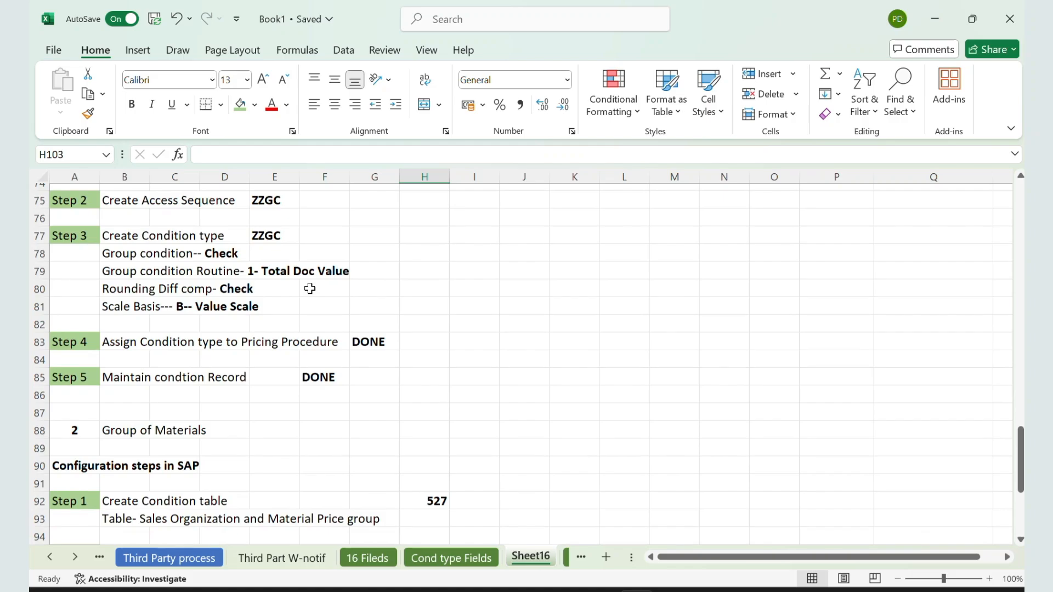
{"action": "scroll", "coordinate": [310, 289], "scroll_direction": "down", "scroll_amount": 1}
{"action": "scroll", "coordinate": [310, 288], "scroll_direction": "up", "scroll_amount": 7}
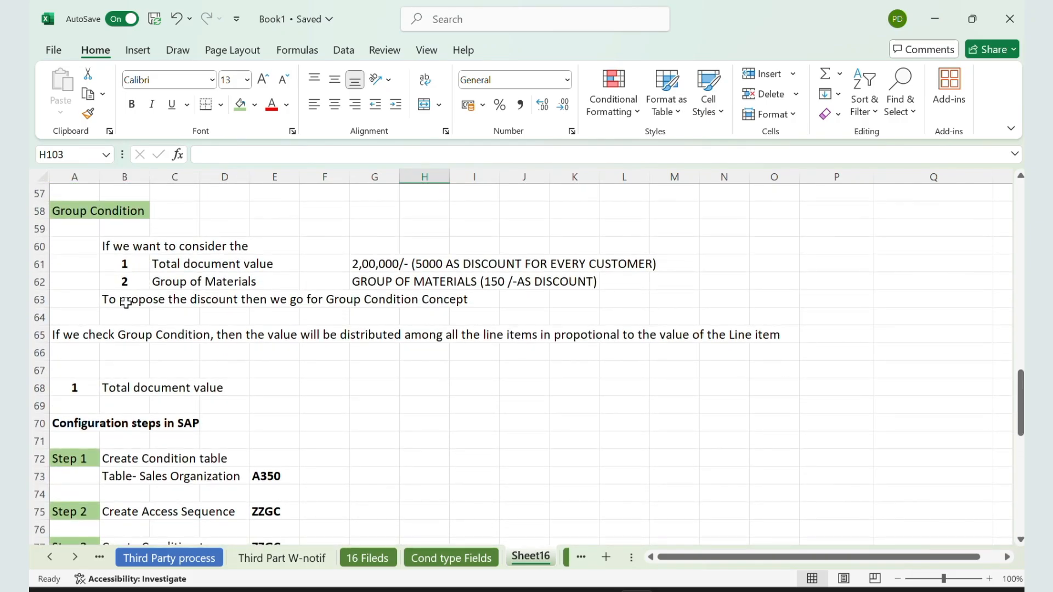
{"action": "left_click", "coordinate": [183, 284]}
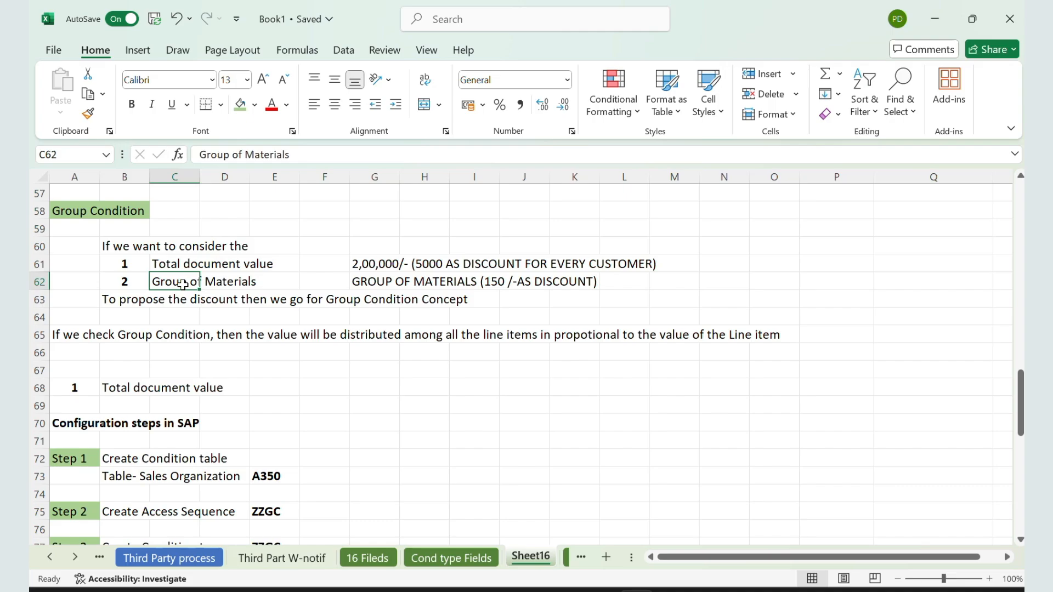
{"action": "left_click", "coordinate": [386, 283]}
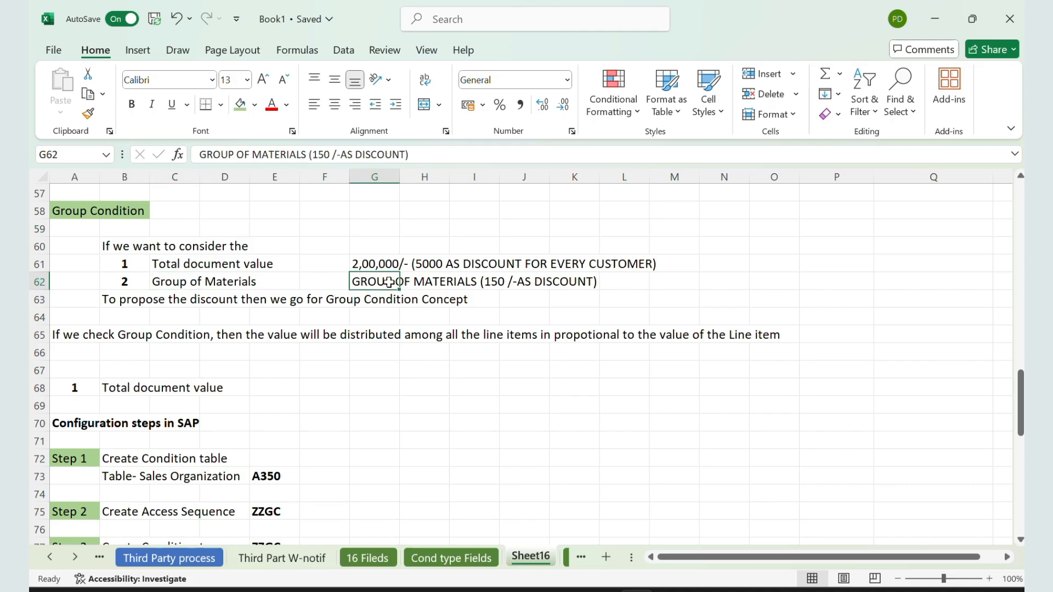
{"action": "left_click", "coordinate": [435, 159]}
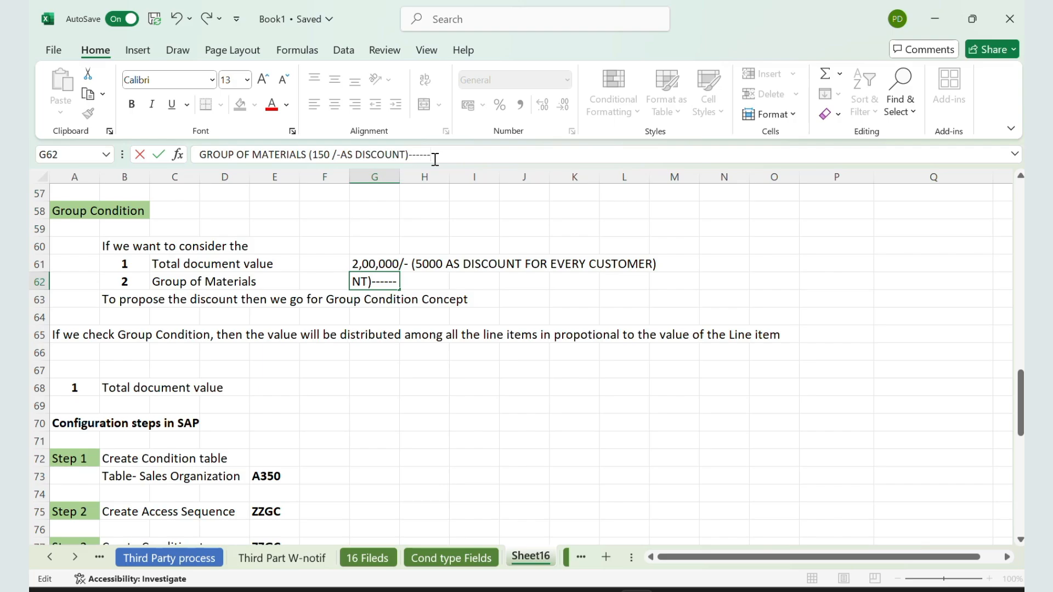
{"action": "type", "text": "------2,00,000"}
{"action": "key", "text": "Return"}
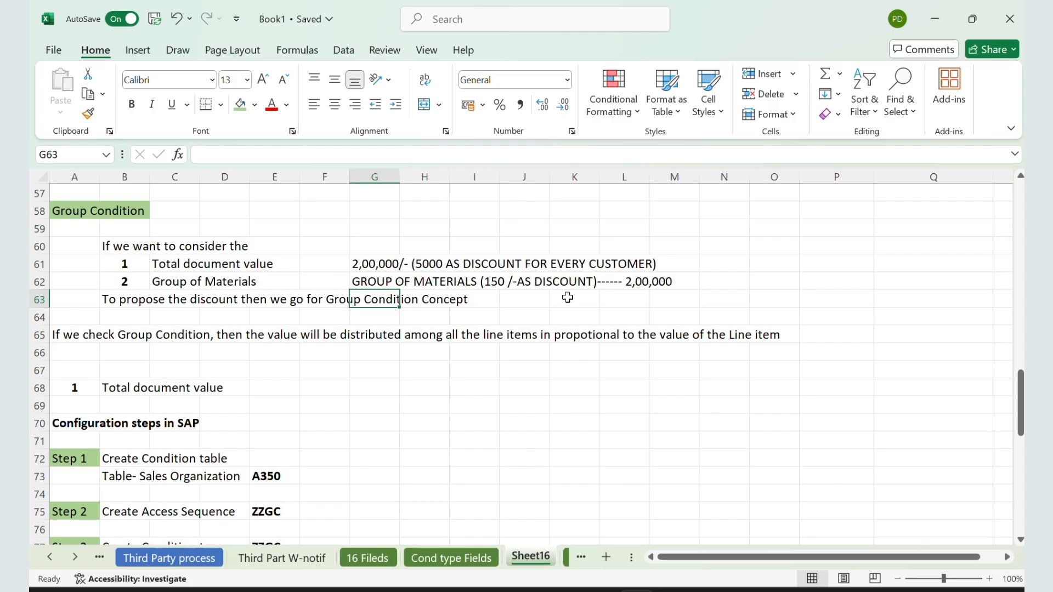
{"action": "left_click_drag", "start_coordinate": [384, 281], "coordinate": [654, 285]}
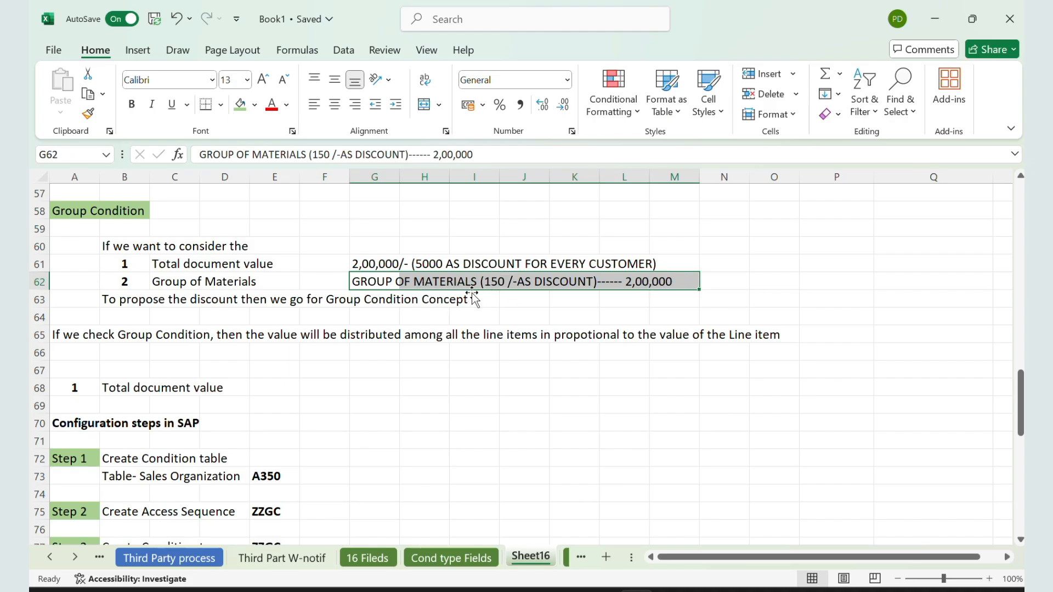
Switch back to SAP, enter the starting scale value for the 150 INR discount of material pricing group MA, and save the condition record
{"action": "key", "text": "alt+Tab"}
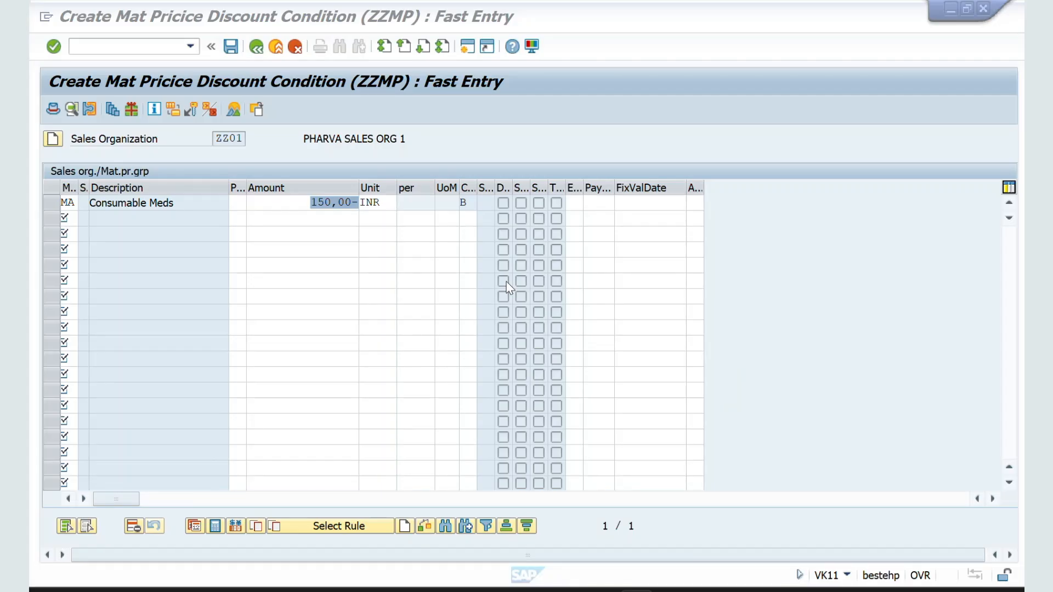
{"action": "left_click", "coordinate": [52, 203]}
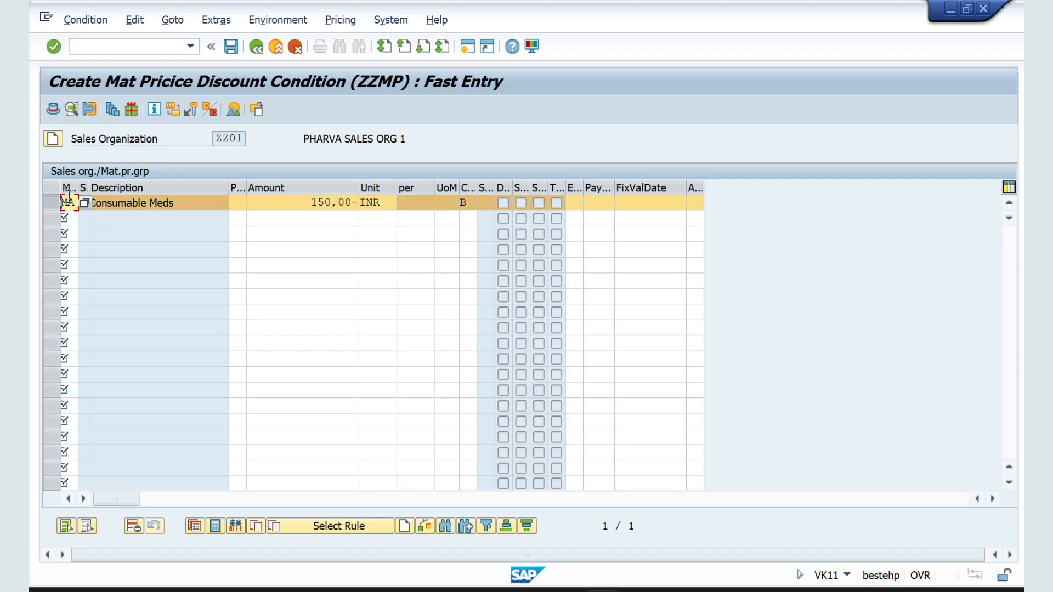
{"action": "left_click", "coordinate": [112, 109]}
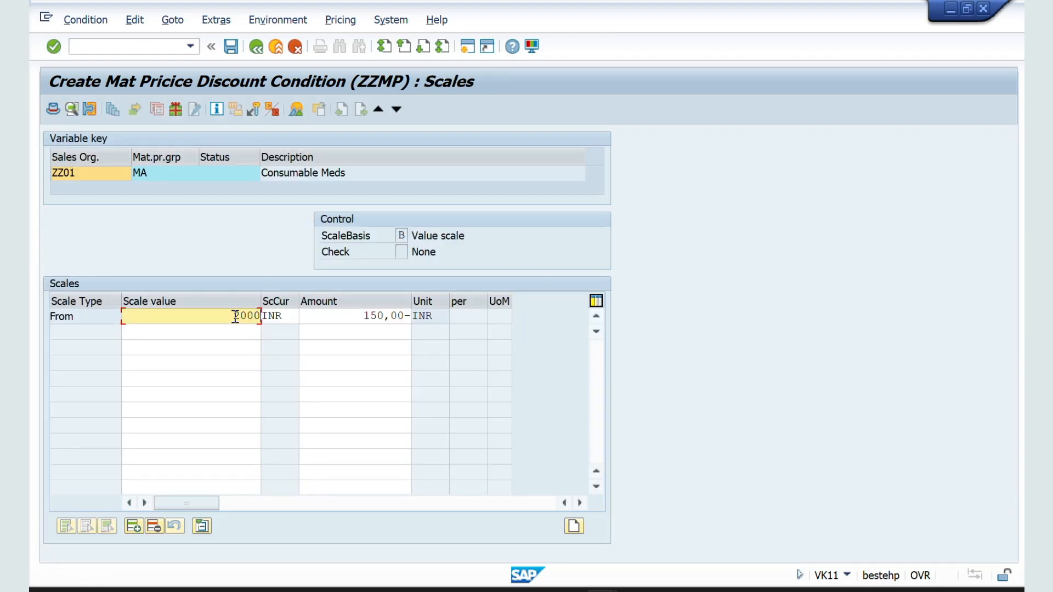
{"action": "key", "text": "Return"}
{"action": "left_click", "coordinate": [256, 47]}
{"action": "left_click", "coordinate": [256, 48]}
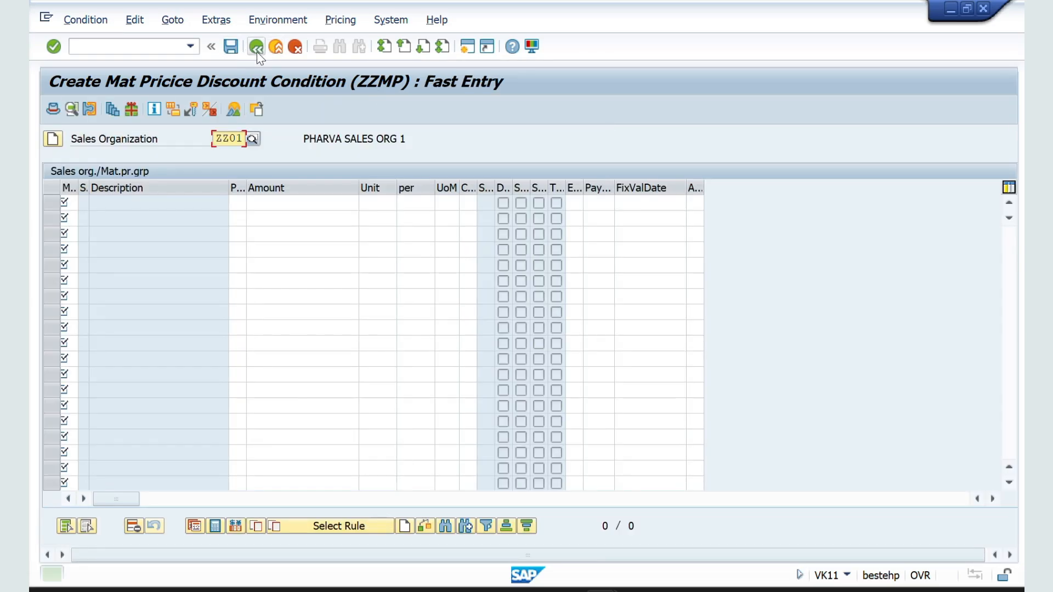
Leave the condition record entry and open material 50065642 for change with MM02, accepting plant ZZ01, sales organization ZZ01 and channel ZW
{"action": "key", "text": "ctrl+s"}
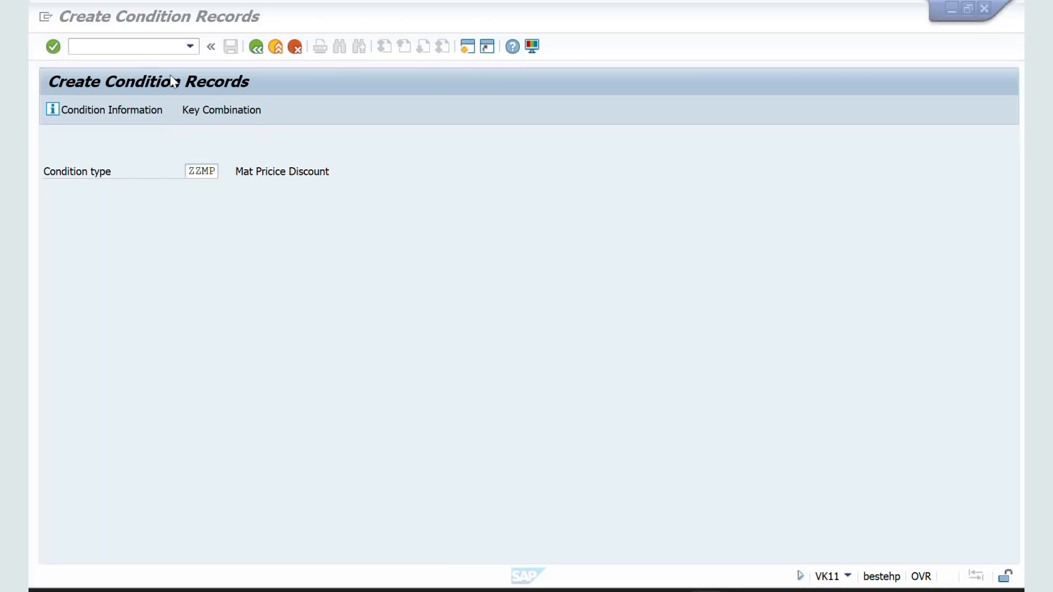
{"action": "left_click", "coordinate": [101, 51]}
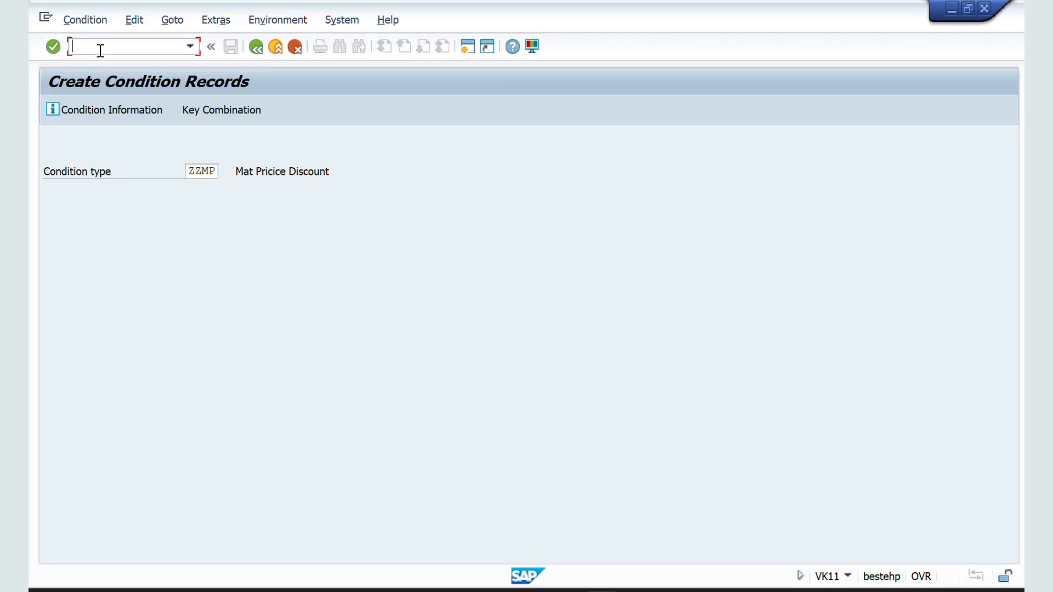
{"action": "type", "text": "/nmm02"}
{"action": "key", "text": "Return"}
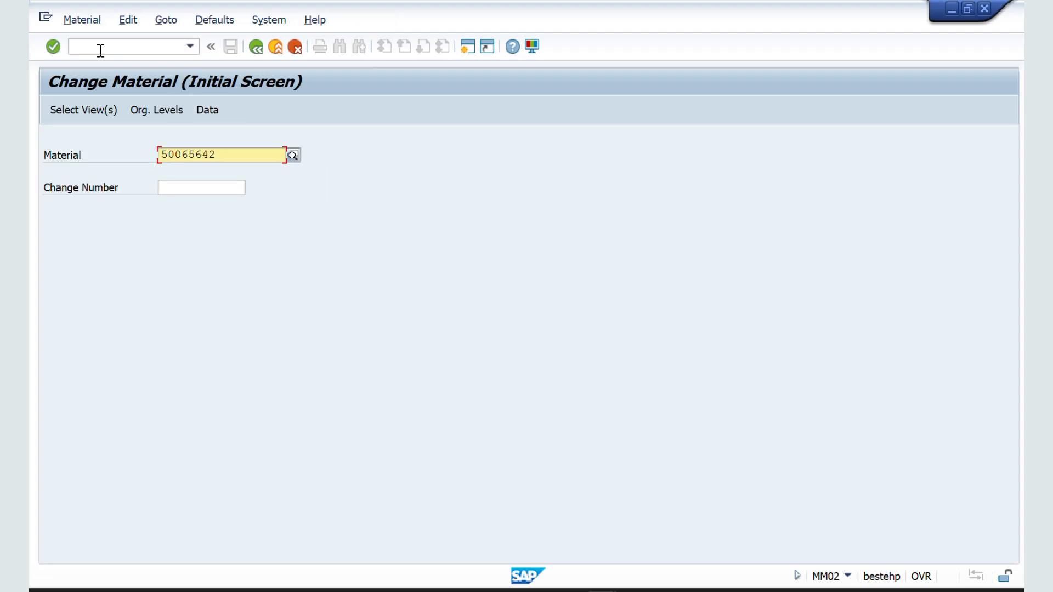
{"action": "left_click_drag", "start_coordinate": [221, 155], "coordinate": [125, 161]}
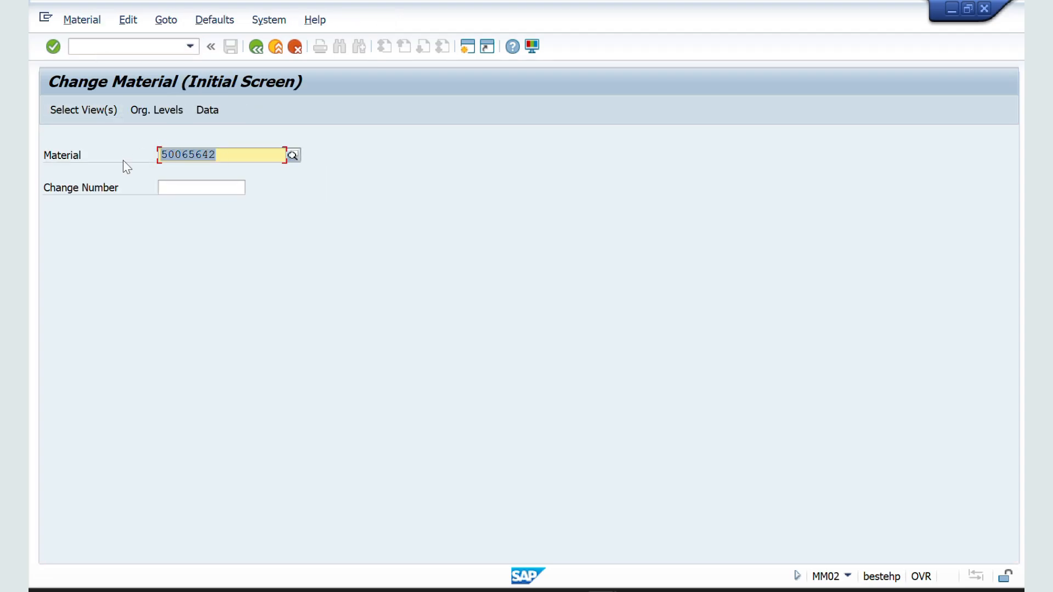
{"action": "key", "text": "Return"}
{"action": "key", "text": "Return"}
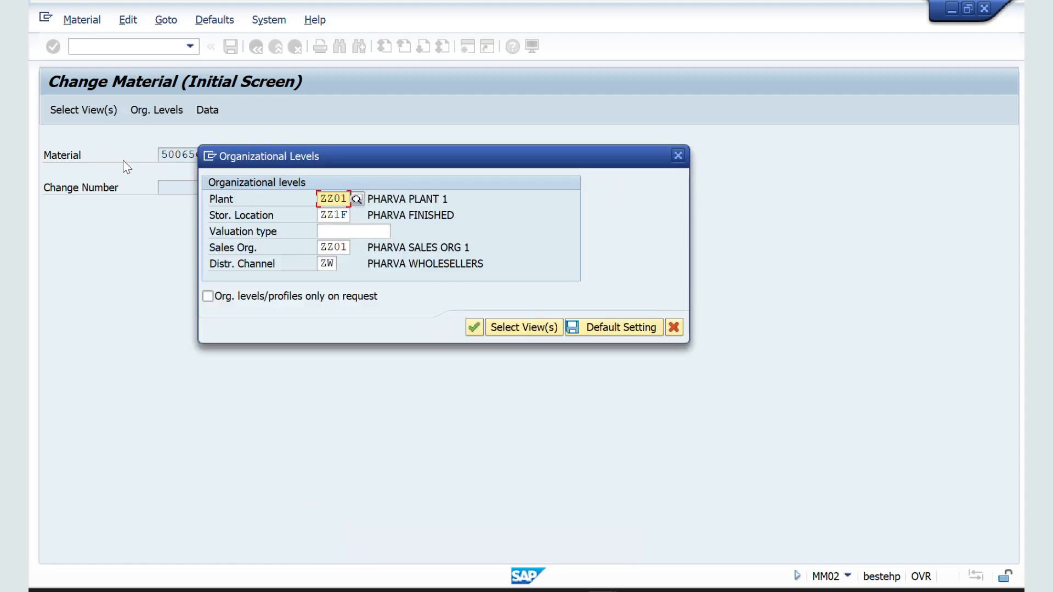
{"action": "key", "text": "Return"}
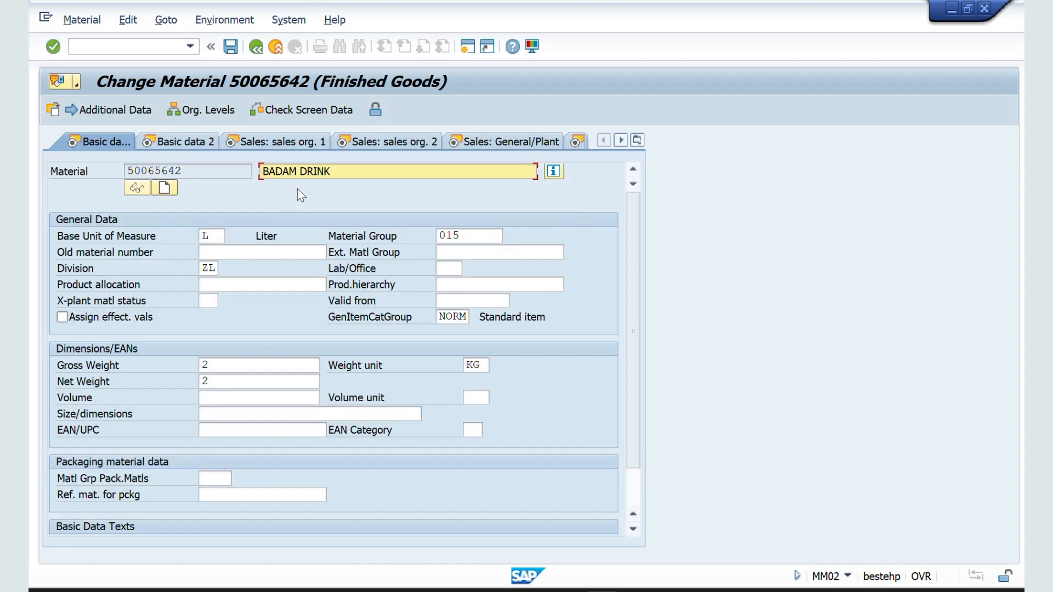
Assign material pricing group MA, Consumable Meds, in the material's second sales organization view and save the material
{"action": "left_click", "coordinate": [386, 143]}
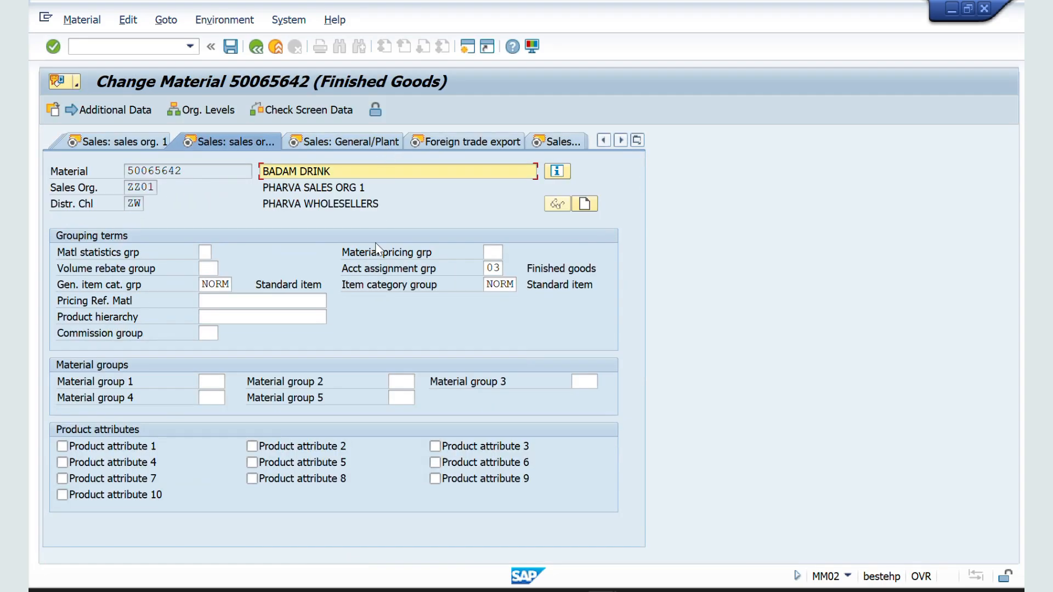
{"action": "left_click", "coordinate": [490, 251]}
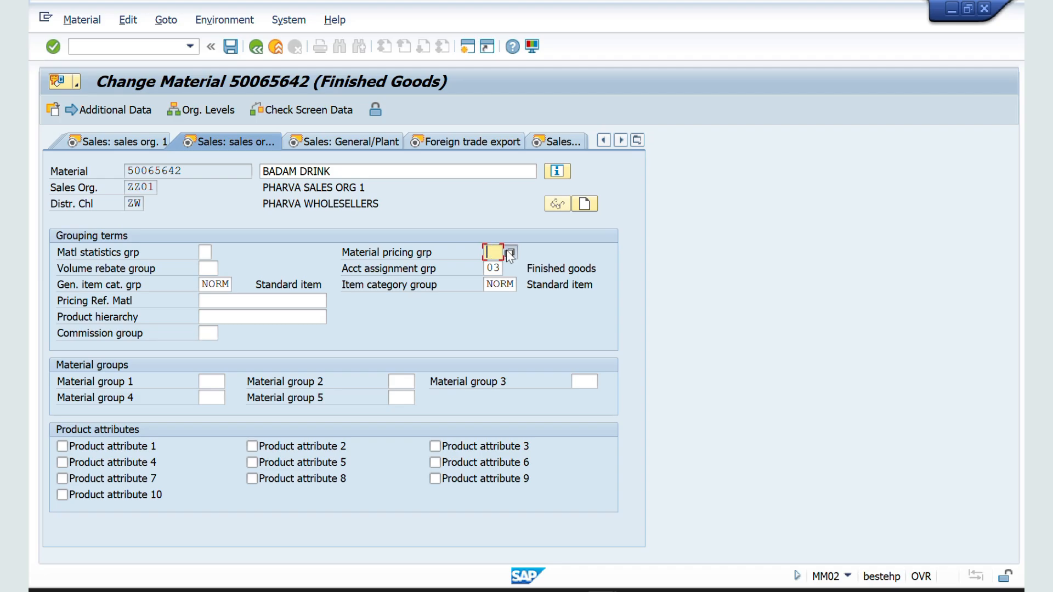
{"action": "left_click", "coordinate": [510, 252]}
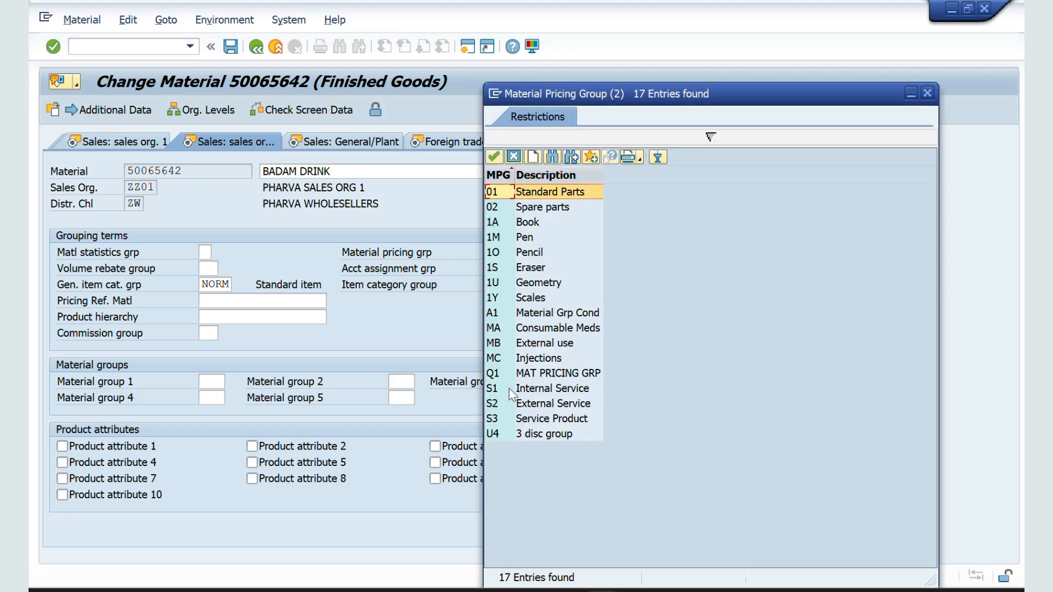
{"action": "double_click", "coordinate": [492, 327]}
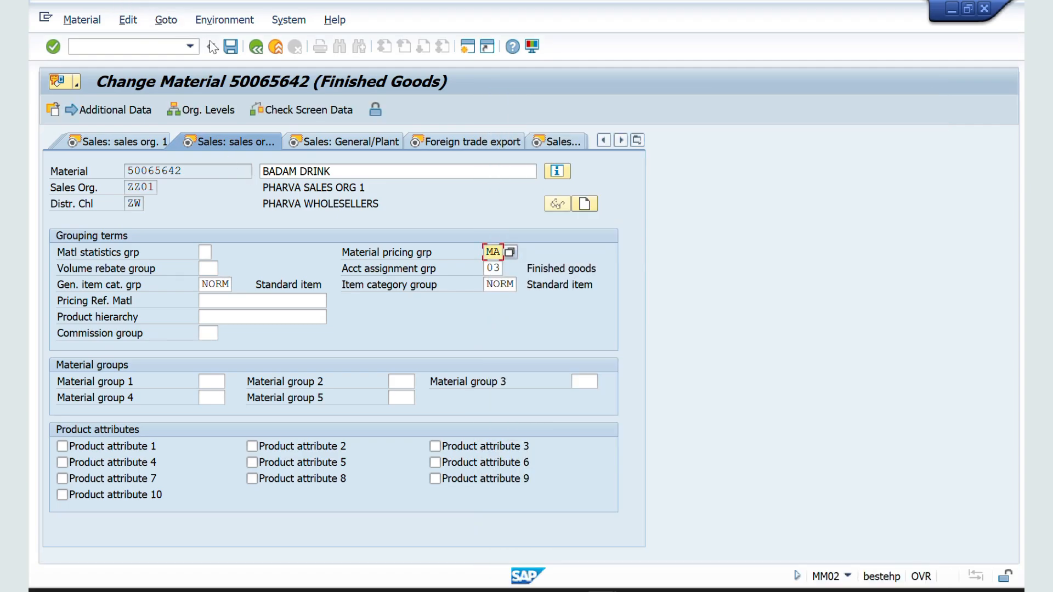
{"action": "left_click", "coordinate": [230, 48]}
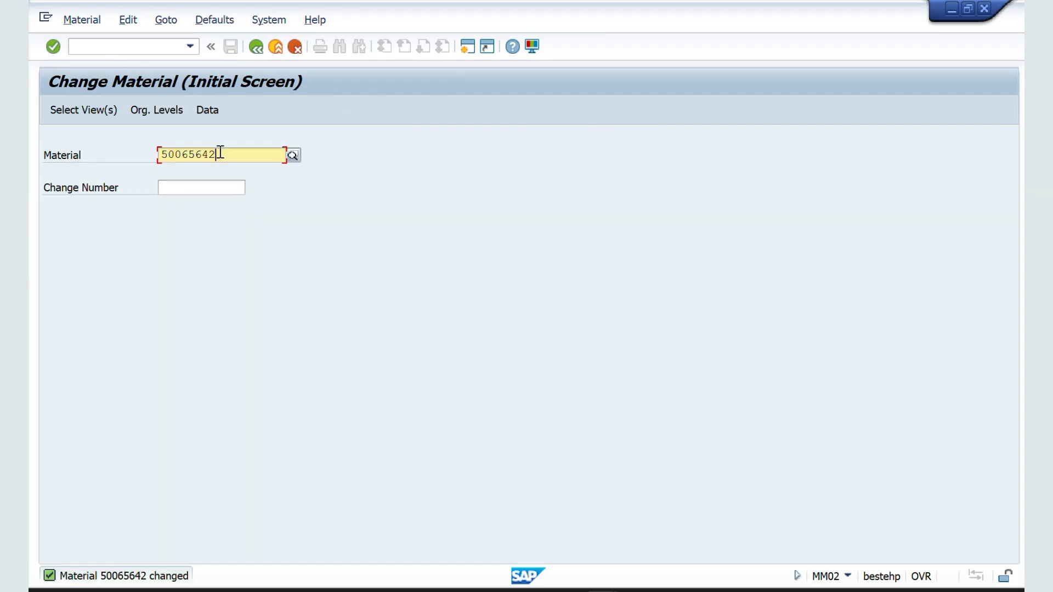
Start a standard order of type ZSOR with transaction VA01 for sales area ZZ01, ZW, ZL
{"action": "left_click_drag", "start_coordinate": [220, 153], "coordinate": [126, 156]}
{"action": "left_click", "coordinate": [117, 49]}
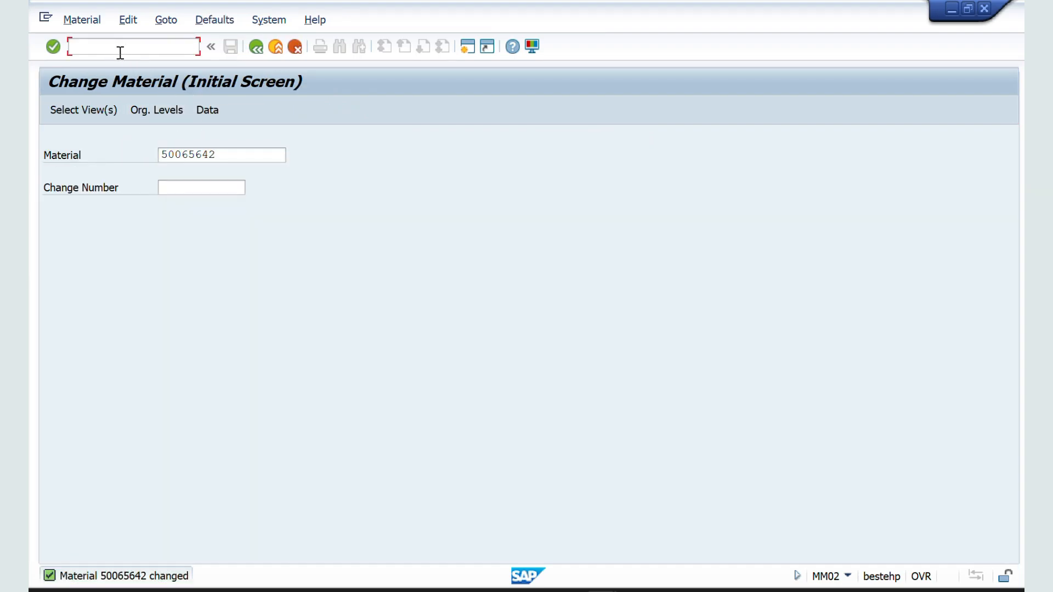
{"action": "type", "text": "/nva01"}
{"action": "key", "text": "Return"}
{"action": "key", "text": "Return"}
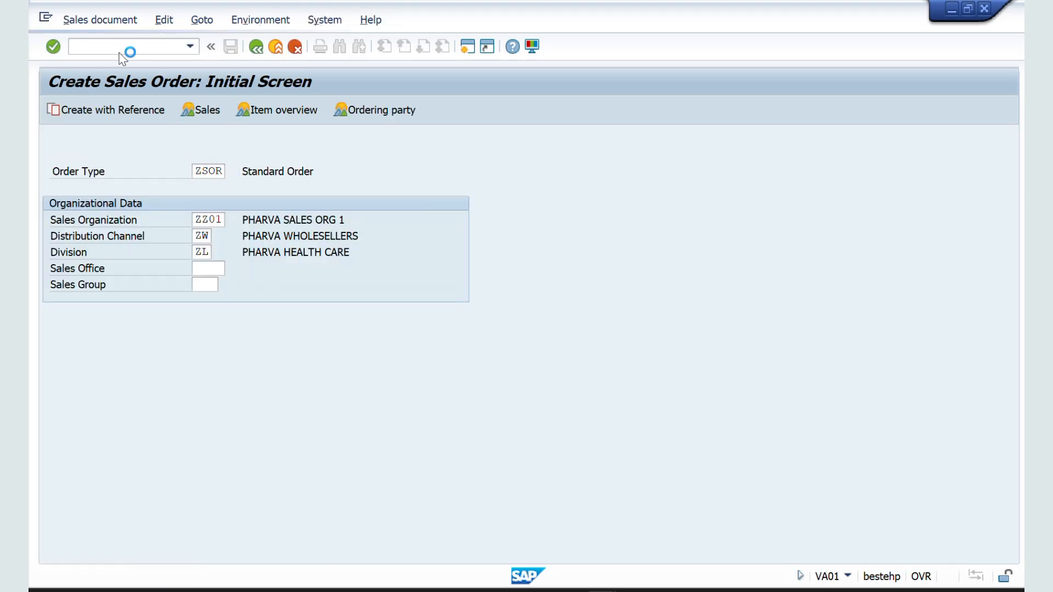
Enter the purchase order number and add material 50065642 as the first item with an order quantity of 1000
{"action": "key", "text": "Tab"}
{"action": "key", "text": "Tab"}
{"action": "type", "text": "9922"}
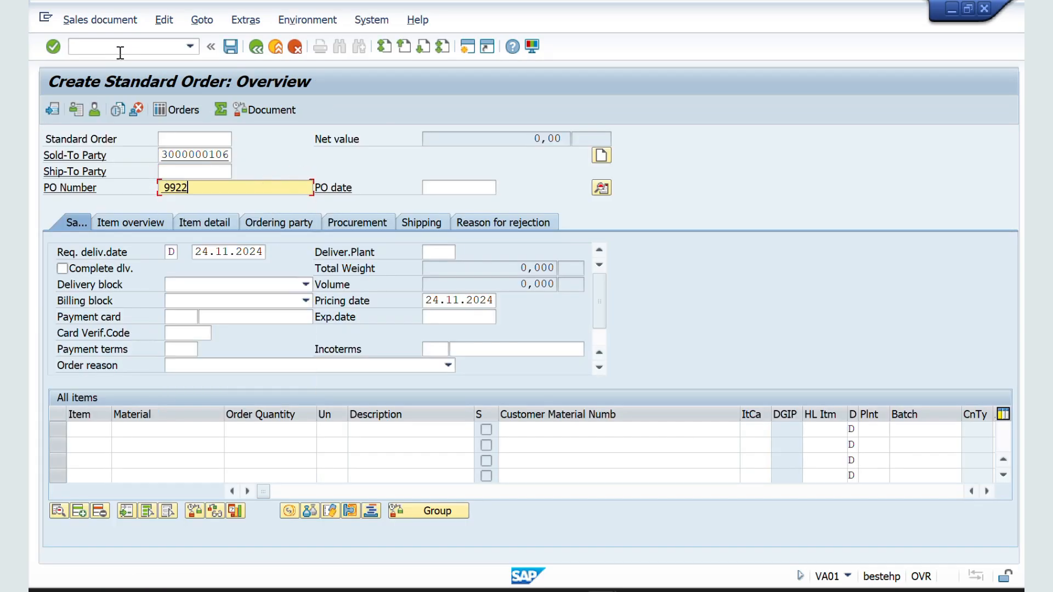
{"action": "key", "text": "Return"}
{"action": "type", "text": "50065642"}
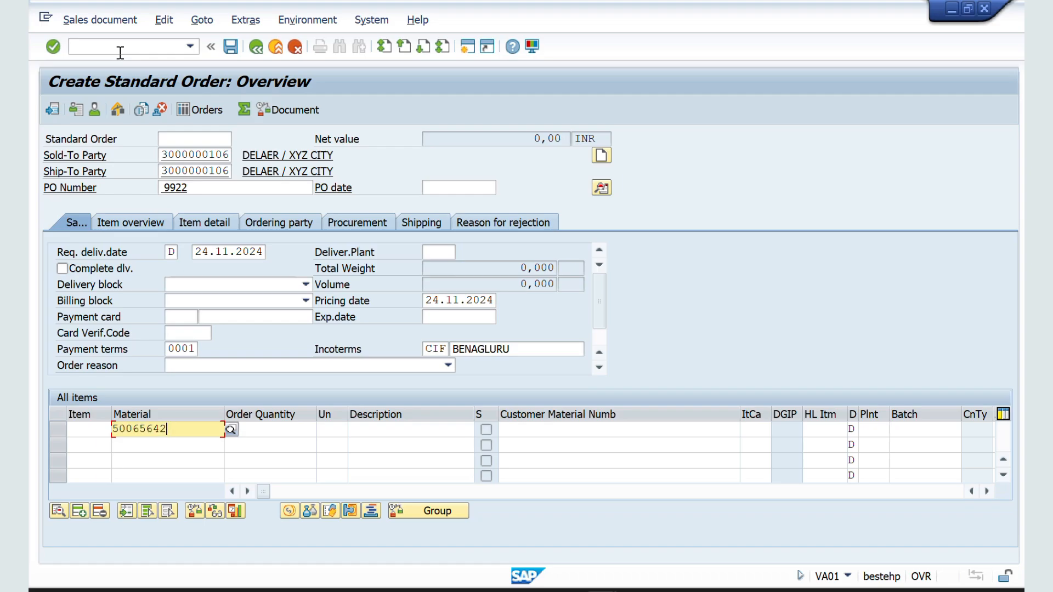
{"action": "key", "text": "Tab"}
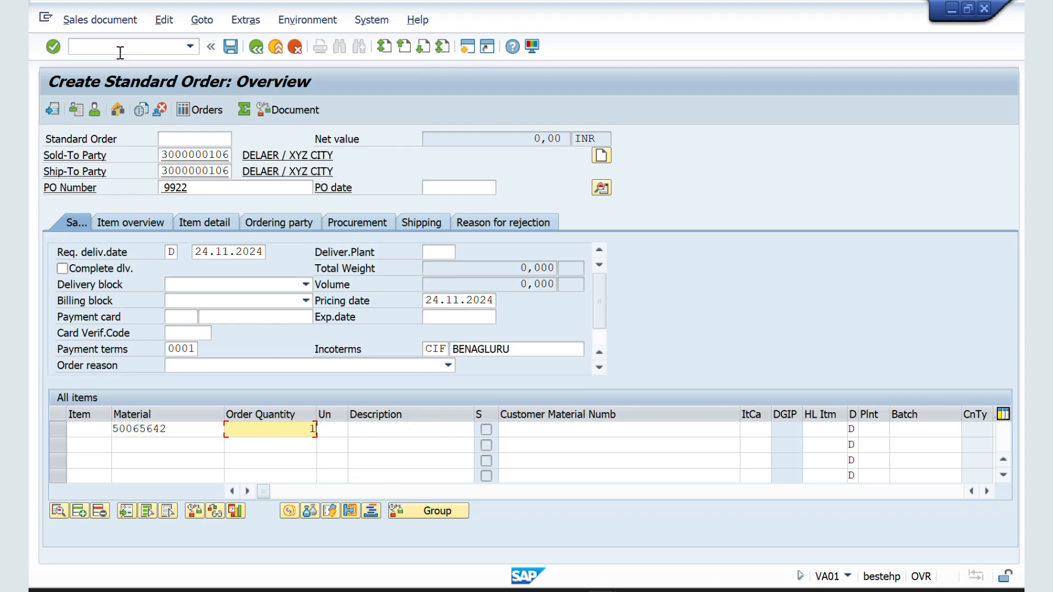
{"action": "type", "text": "1000"}
{"action": "key", "text": "Return"}
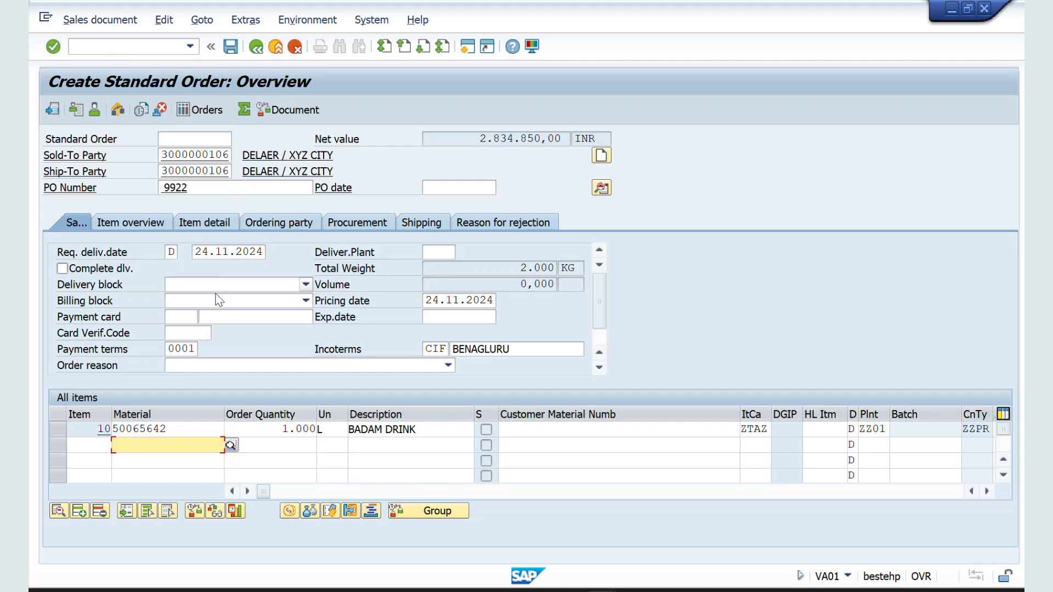
Set the BADAM DRINK item's order quantity to 500
{"action": "double_click", "coordinate": [268, 429]}
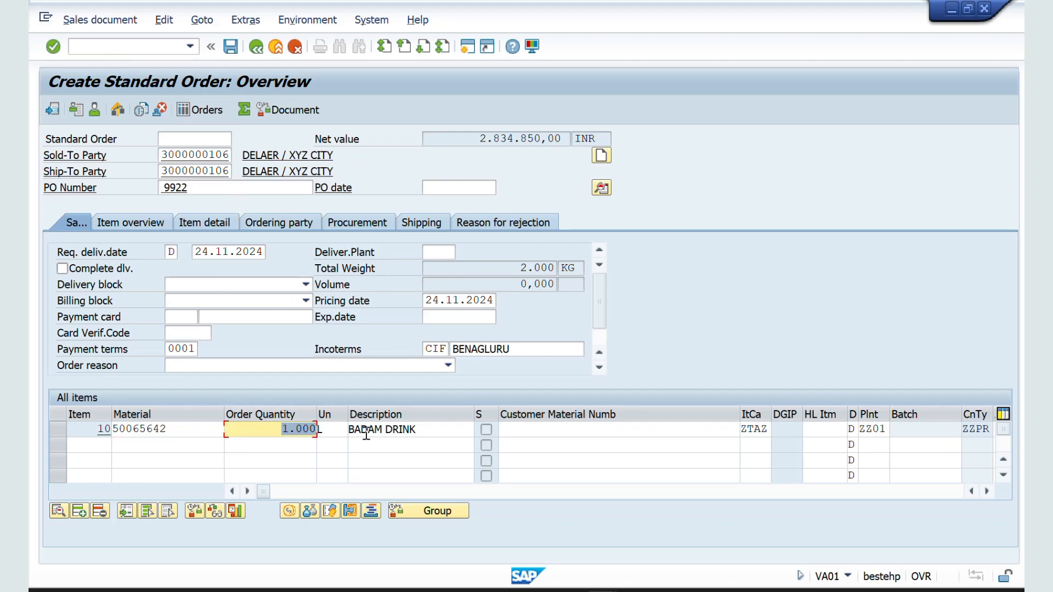
{"action": "key", "text": "BackSpace"}
{"action": "type", "text": "500"}
{"action": "key", "text": "Return"}
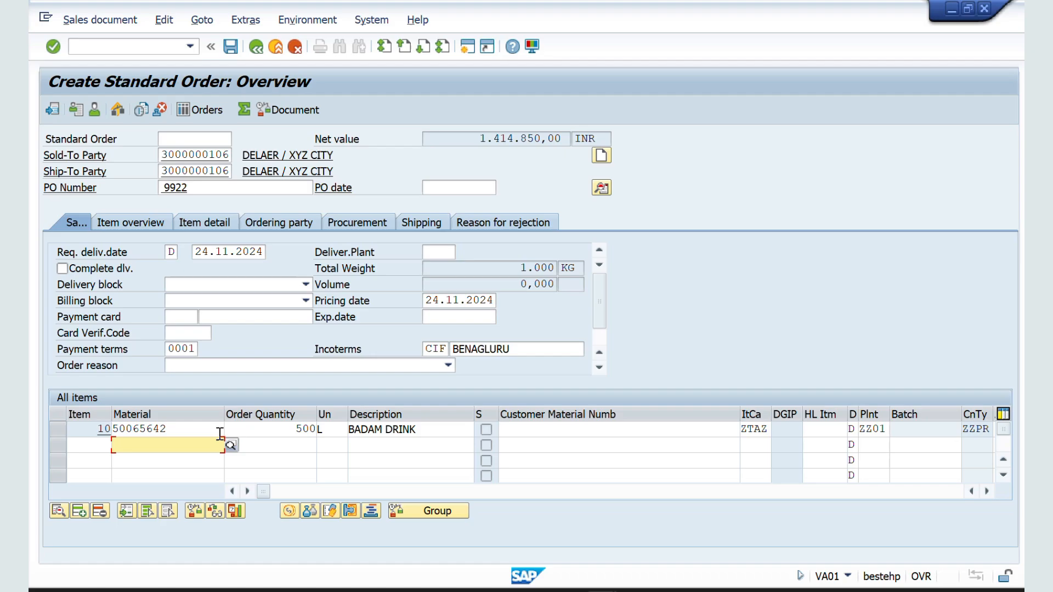
Examine the ZZMP Mat Pricice Discount line in the BADAM DRINK item's pricing conditions and return to the order overview
{"action": "double_click", "coordinate": [186, 429]}
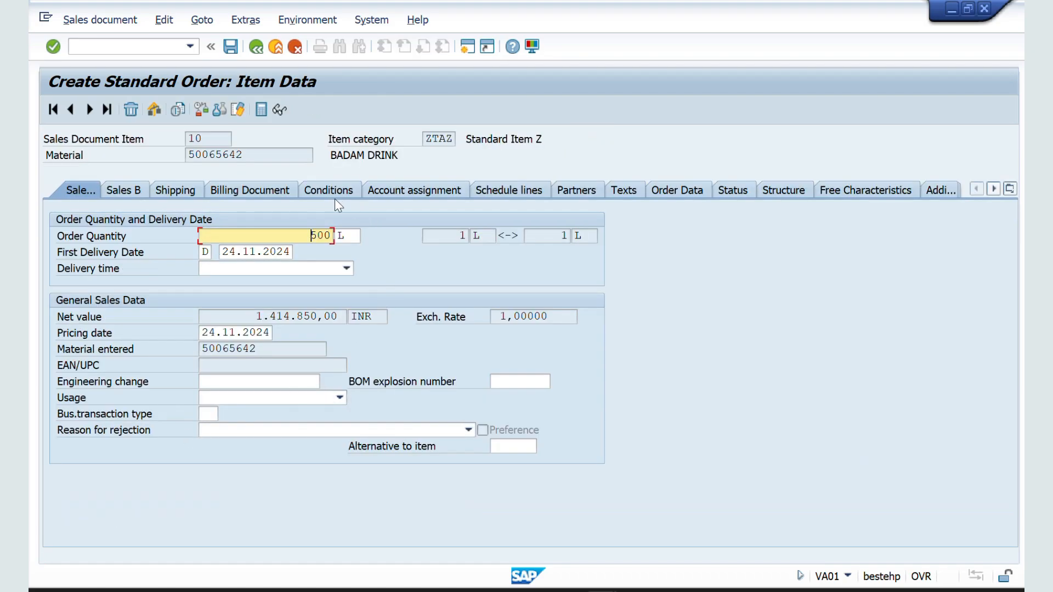
{"action": "left_click", "coordinate": [324, 192]}
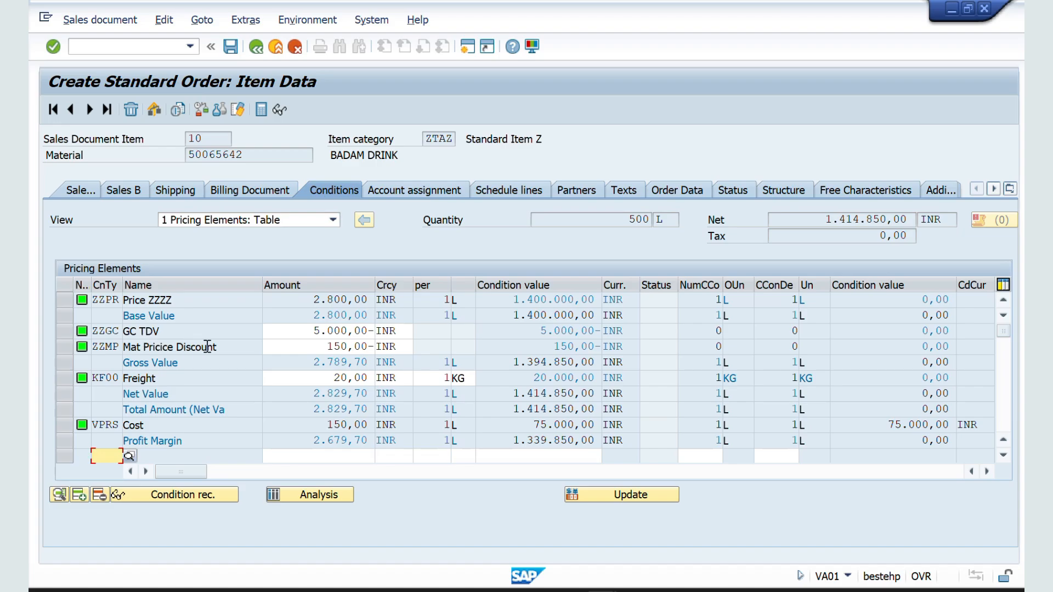
{"action": "left_click_drag", "start_coordinate": [231, 347], "coordinate": [126, 354]}
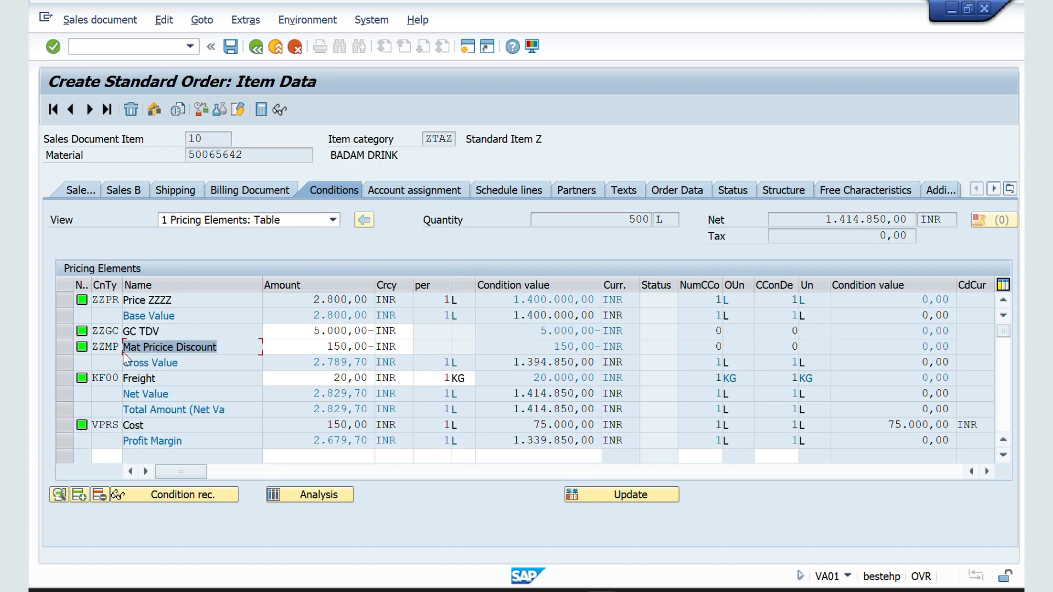
{"action": "left_click_drag", "start_coordinate": [231, 347], "coordinate": [120, 348]}
{"action": "left_click", "coordinate": [199, 347]}
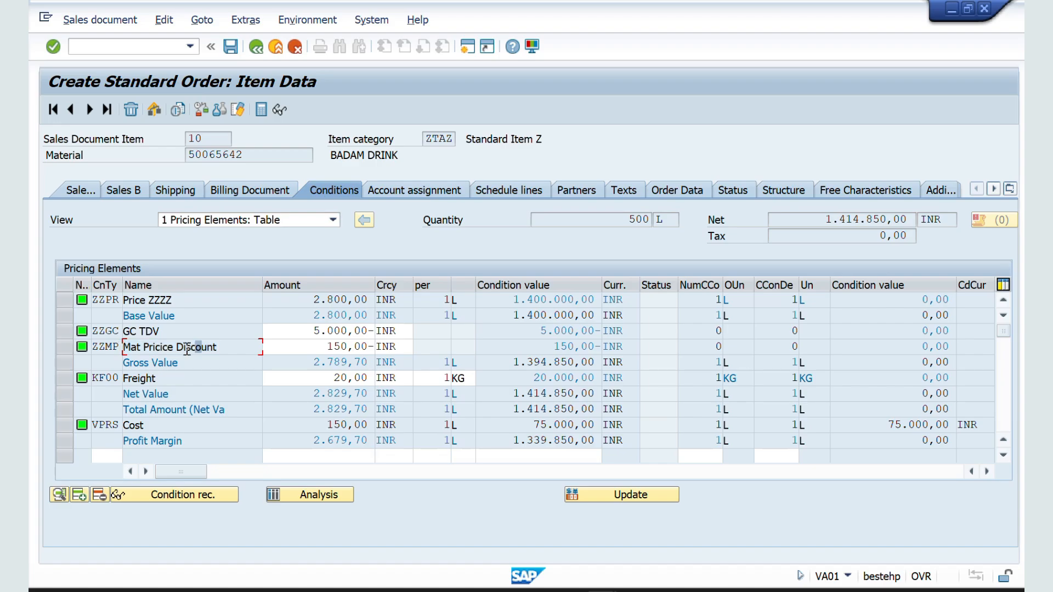
{"action": "left_click_drag", "start_coordinate": [198, 347], "coordinate": [122, 348]}
{"action": "left_click", "coordinate": [205, 345]}
{"action": "left_click", "coordinate": [256, 48]}
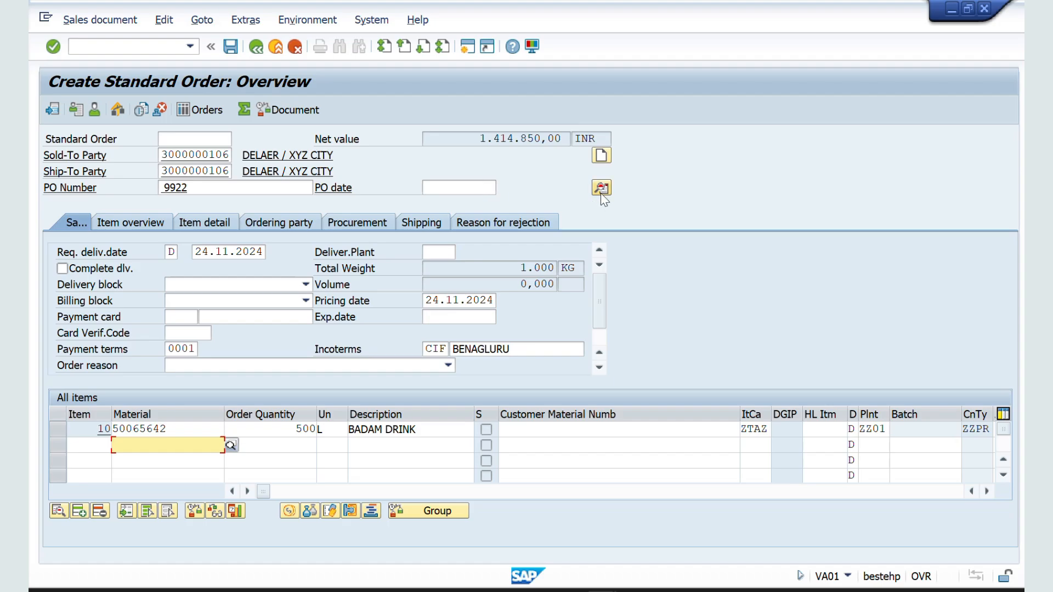
Check the ZZMP discount value and the net value in the order header's conditions and return to the overview
{"action": "left_click", "coordinate": [600, 189]}
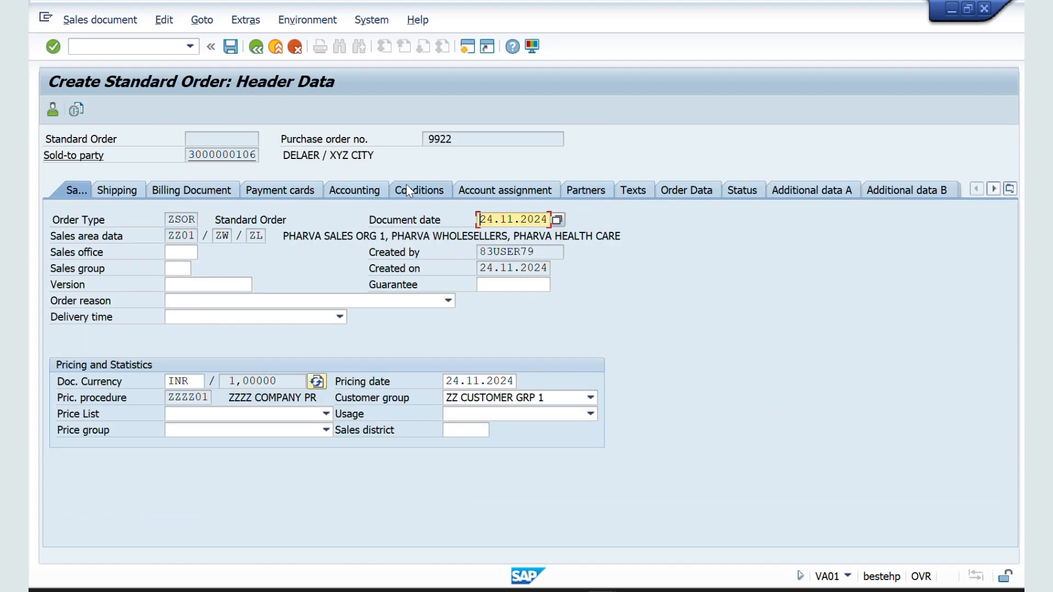
{"action": "left_click", "coordinate": [417, 188]}
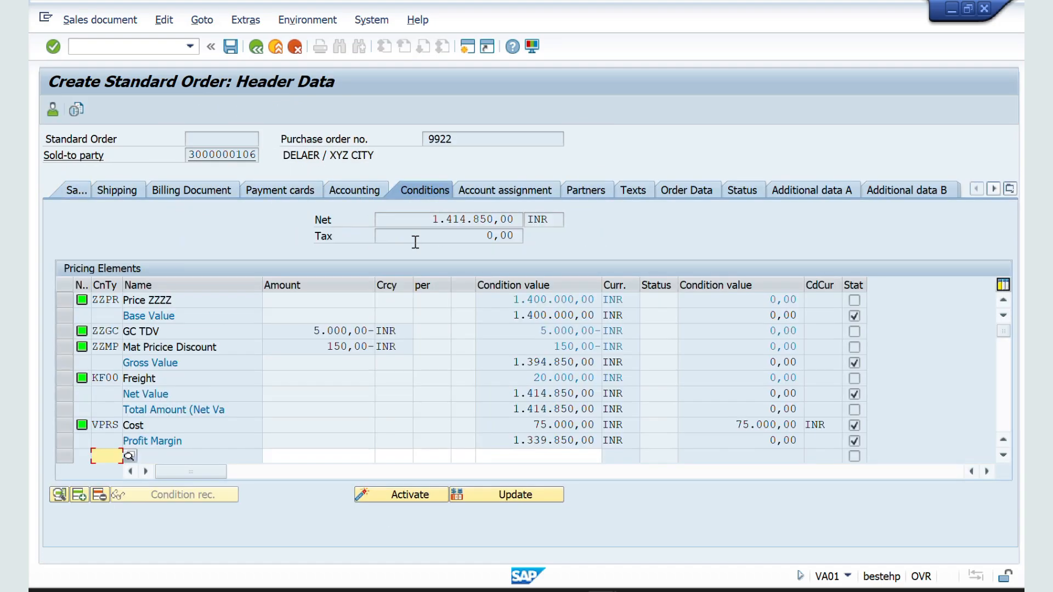
{"action": "left_click_drag", "start_coordinate": [515, 340], "coordinate": [614, 335]}
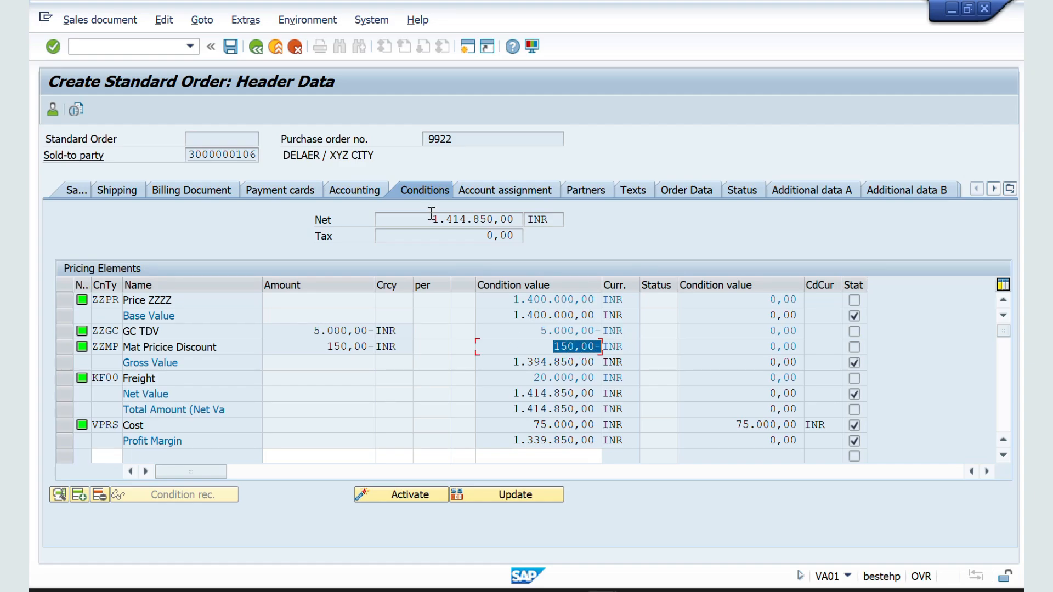
{"action": "left_click_drag", "start_coordinate": [431, 215], "coordinate": [506, 201]}
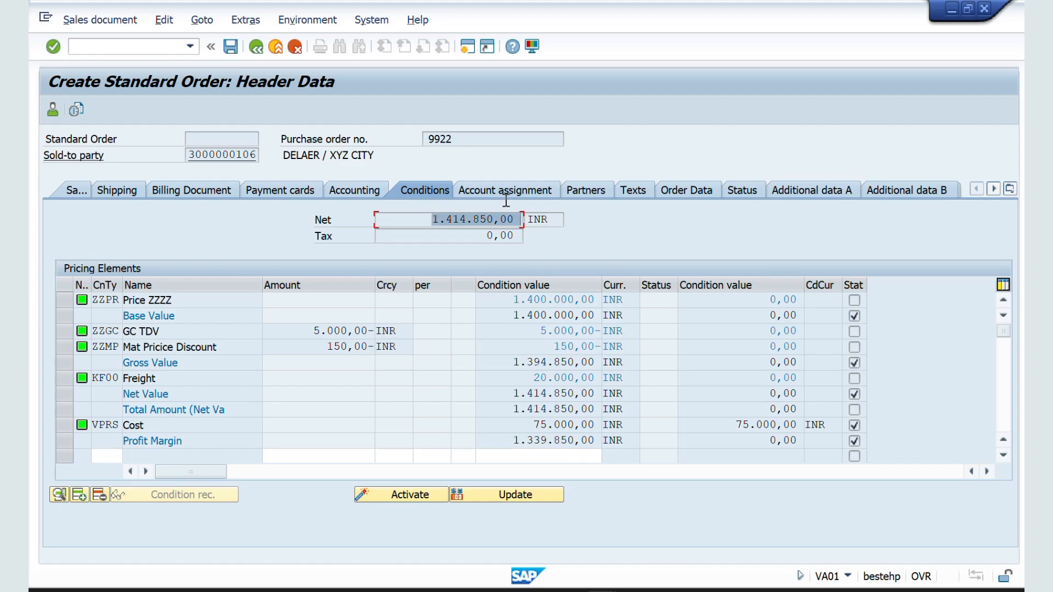
{"action": "left_click", "coordinate": [256, 47]}
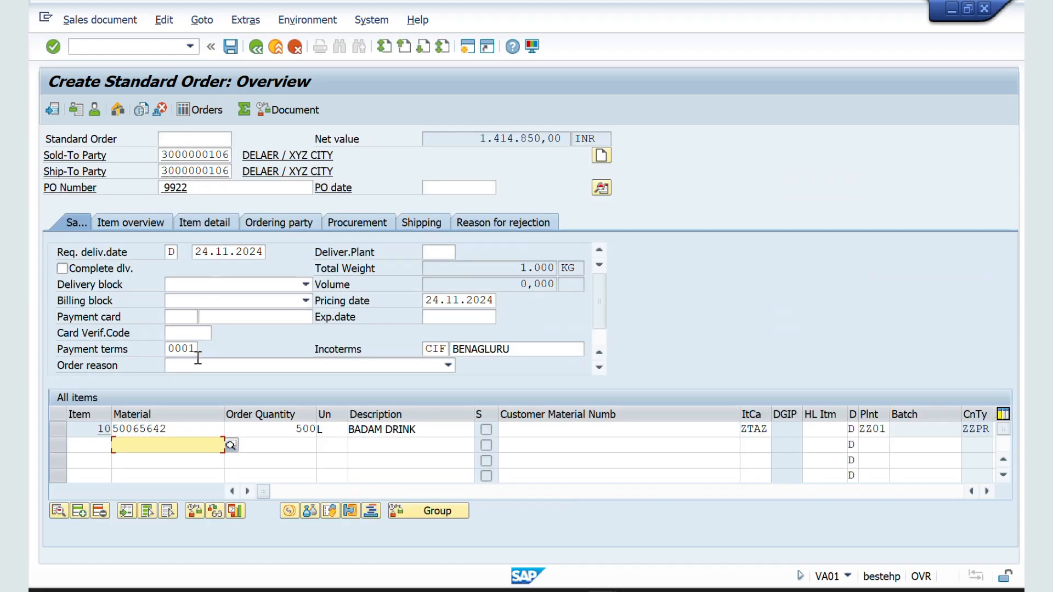
Run the pricing analysis from the BADAM DRINK item's conditions and inspect the access details of step 010 under ZZMP
{"action": "double_click", "coordinate": [169, 429]}
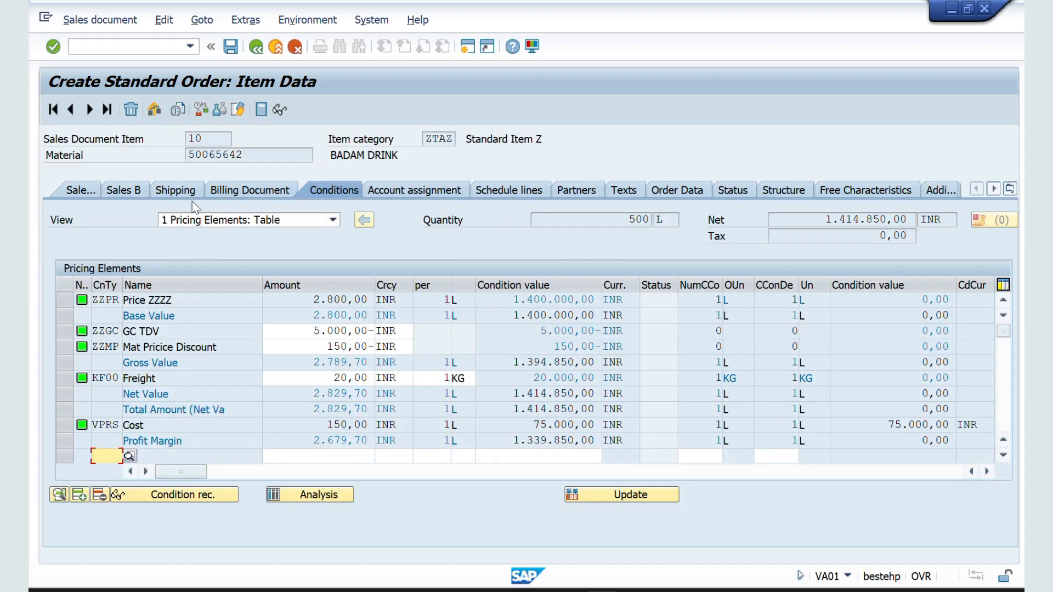
{"action": "left_click", "coordinate": [61, 345]}
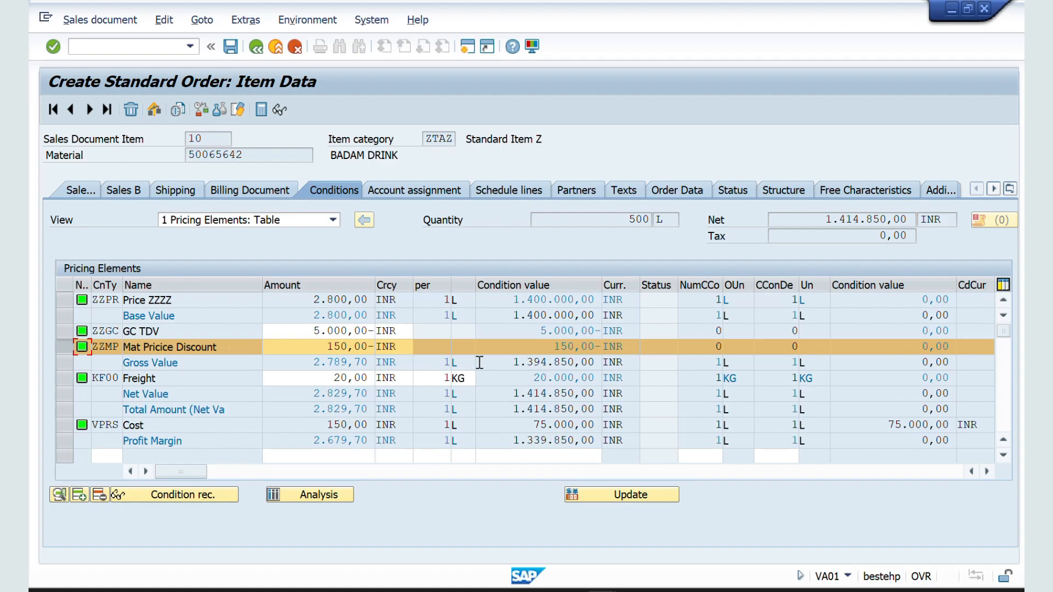
{"action": "left_click", "coordinate": [283, 495]}
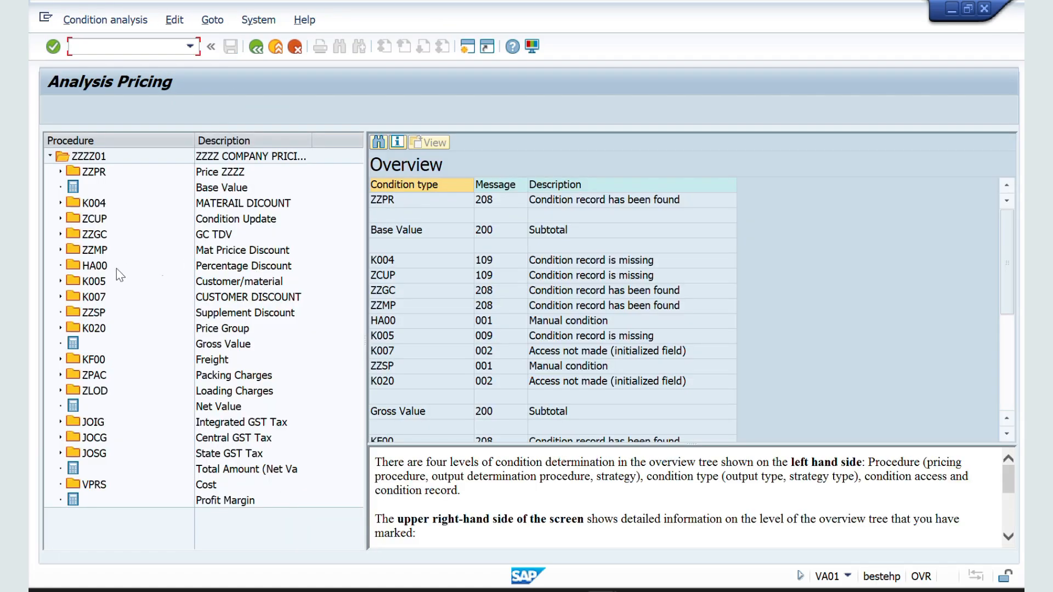
{"action": "left_click", "coordinate": [60, 250]}
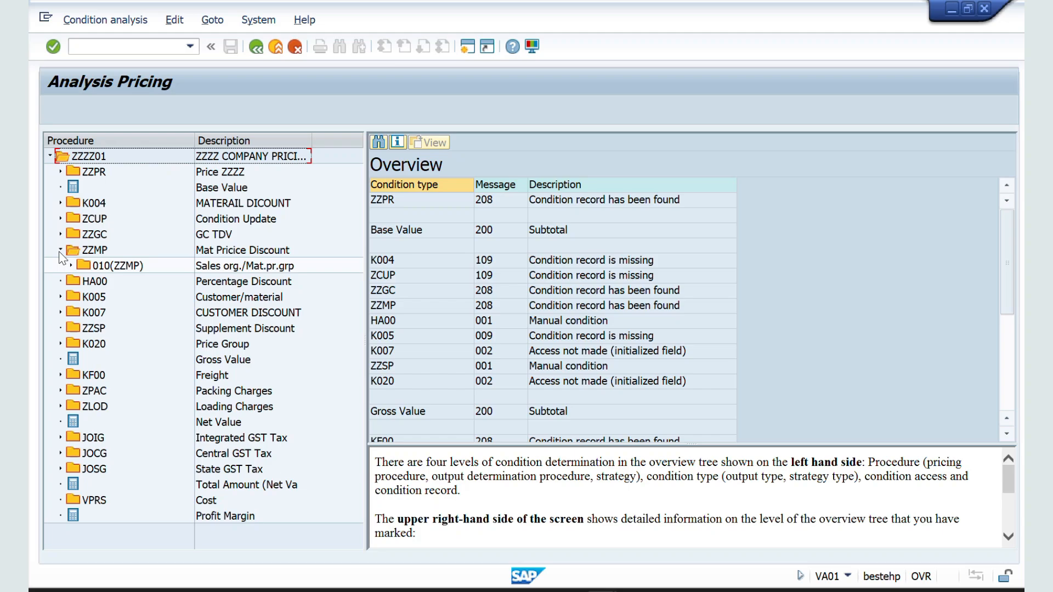
{"action": "double_click", "coordinate": [114, 266]}
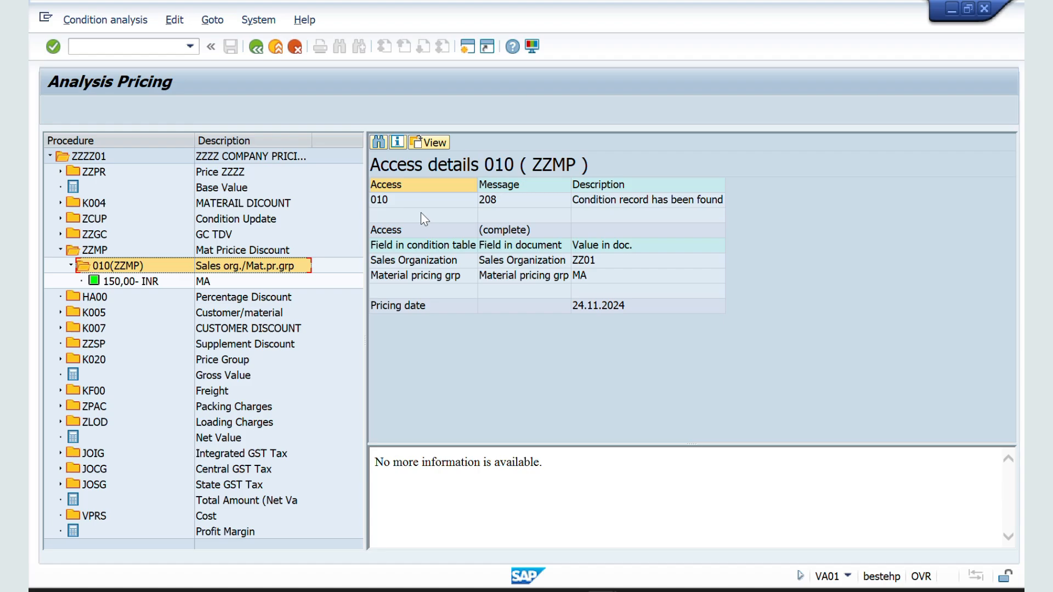
Start a new ZSOR sales order in transaction VA01 with the previously used sold-to party and PO number
{"action": "left_click", "coordinate": [163, 48]}
{"action": "type", "text": "/nva01"}
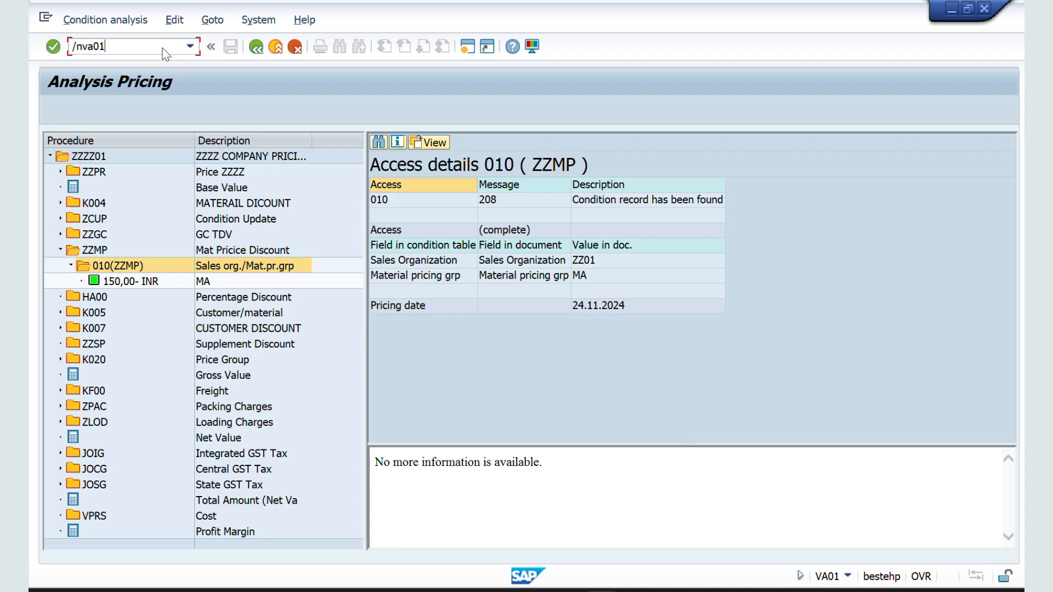
{"action": "key", "text": "Return"}
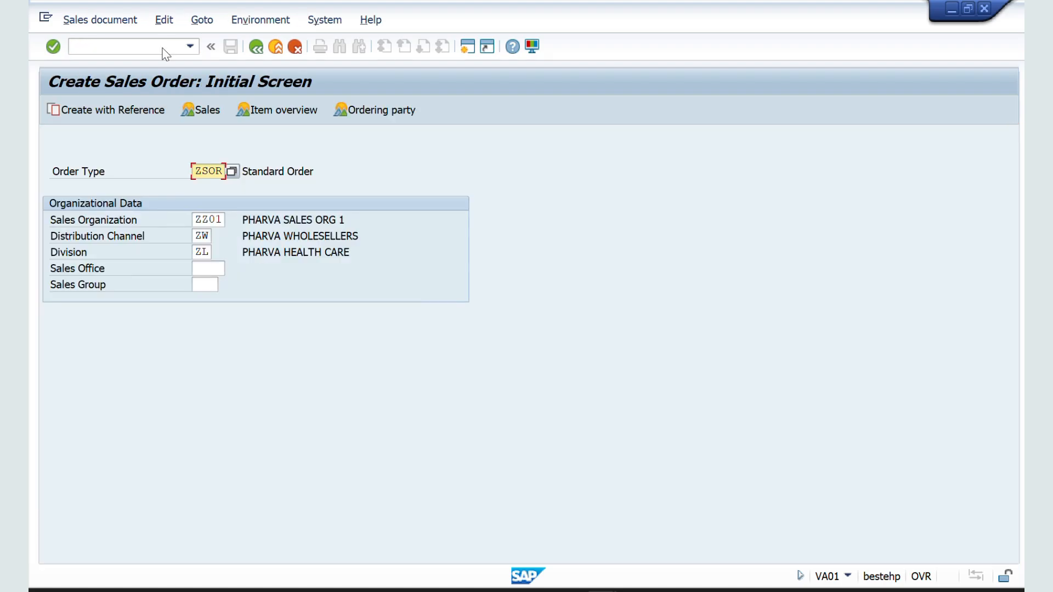
{"action": "key", "text": "Return"}
{"action": "key", "text": "Down"}
{"action": "key", "text": "Tab"}
{"action": "key", "text": "Tab"}
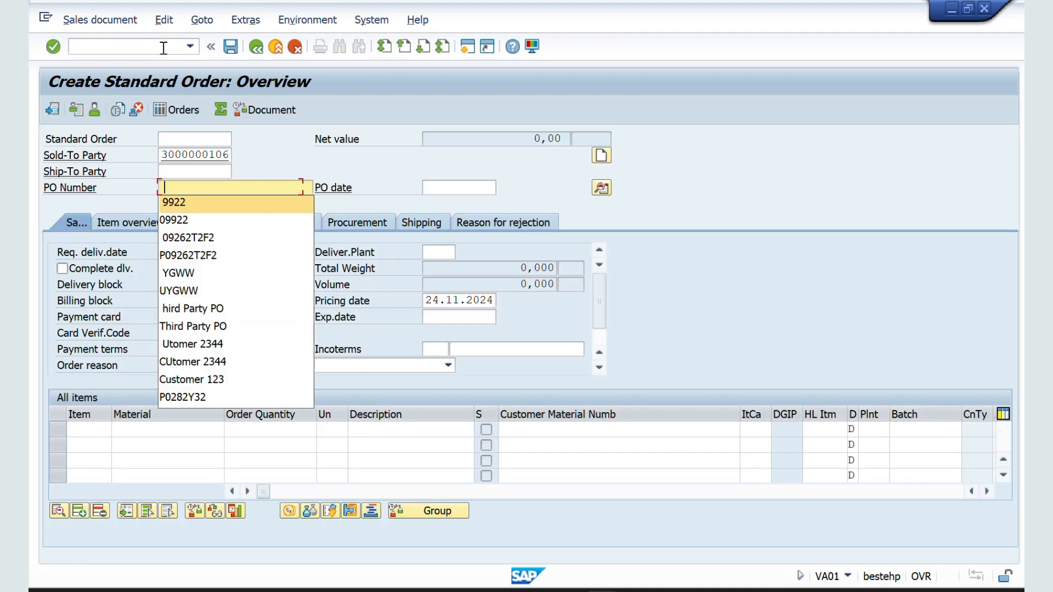
{"action": "key", "text": "Return"}
{"action": "key", "text": "Return"}
Add material 50065642 to the order's items with an order quantity of 200
{"action": "type", "text": "50065642"}
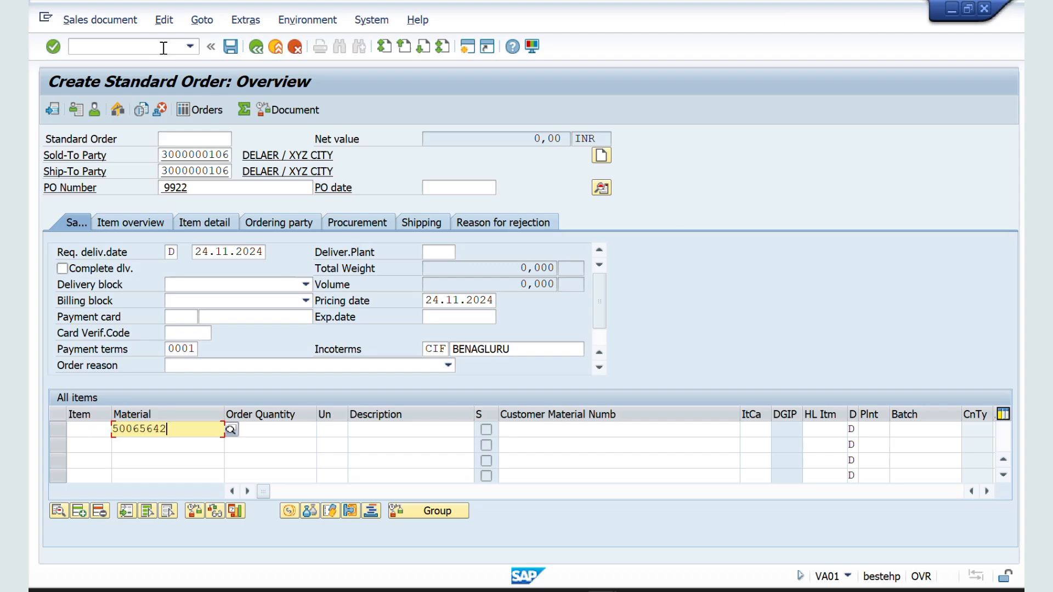
{"action": "key", "text": "Tab"}
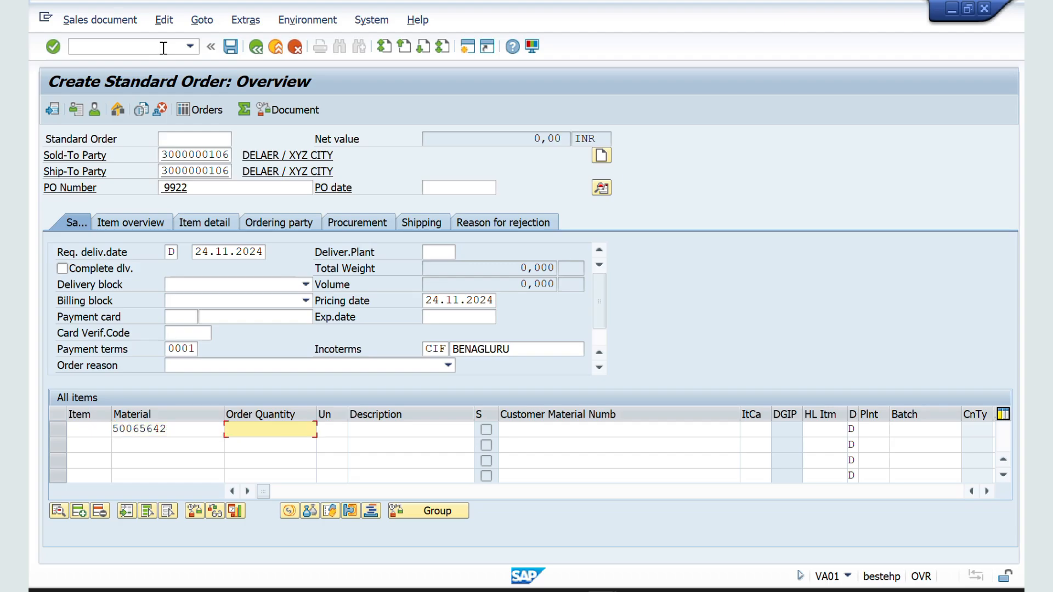
{"action": "key", "text": "Down"}
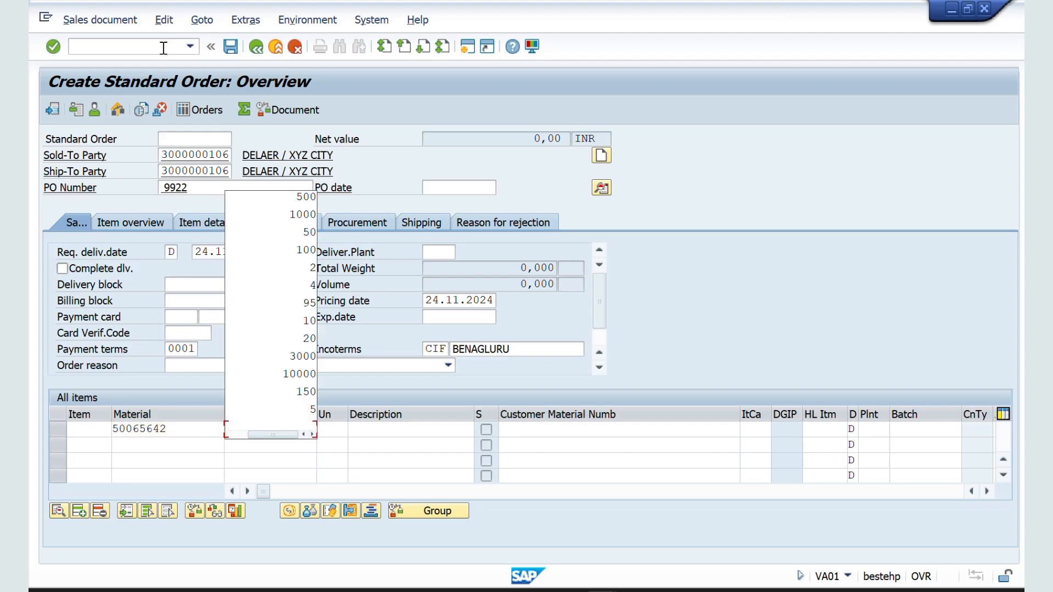
{"action": "type", "text": "200"}
{"action": "key", "text": "Return"}
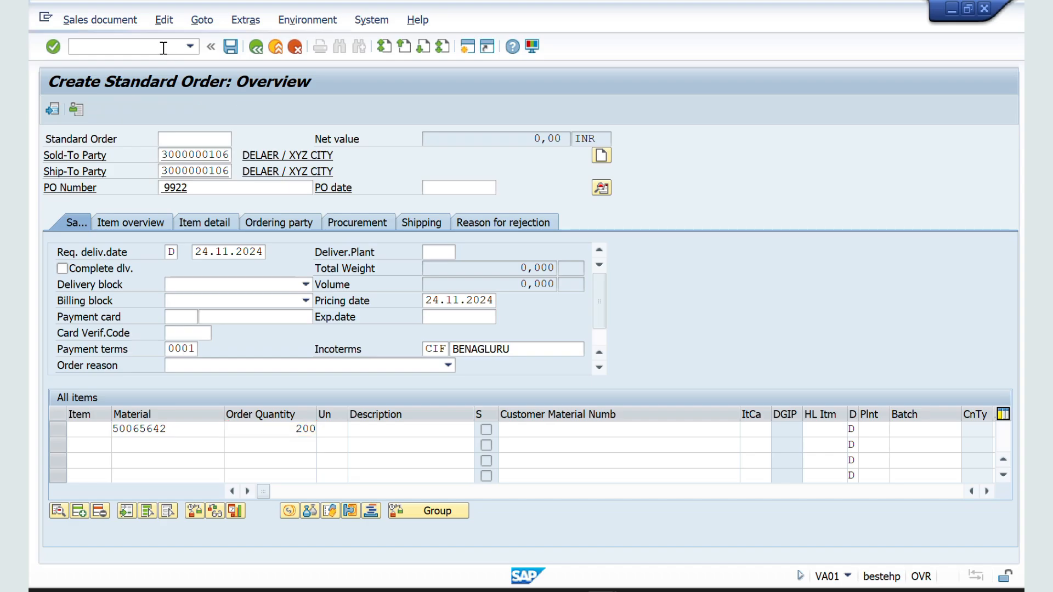
Check the net value and quantity in the BADAM DRINK item's pricing conditions and return to the order overview
{"action": "double_click", "coordinate": [178, 430]}
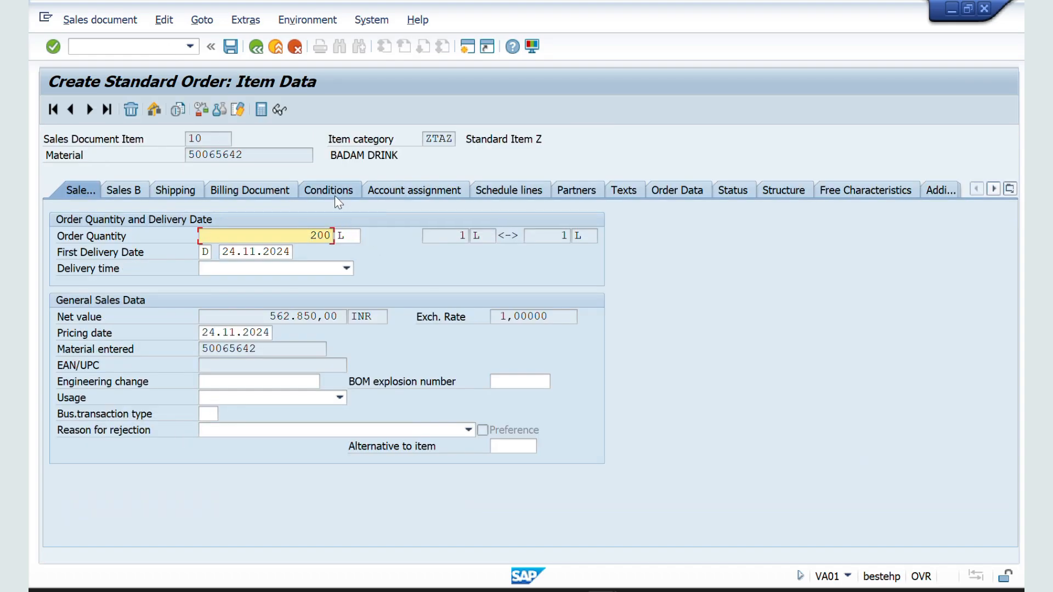
{"action": "left_click", "coordinate": [336, 196]}
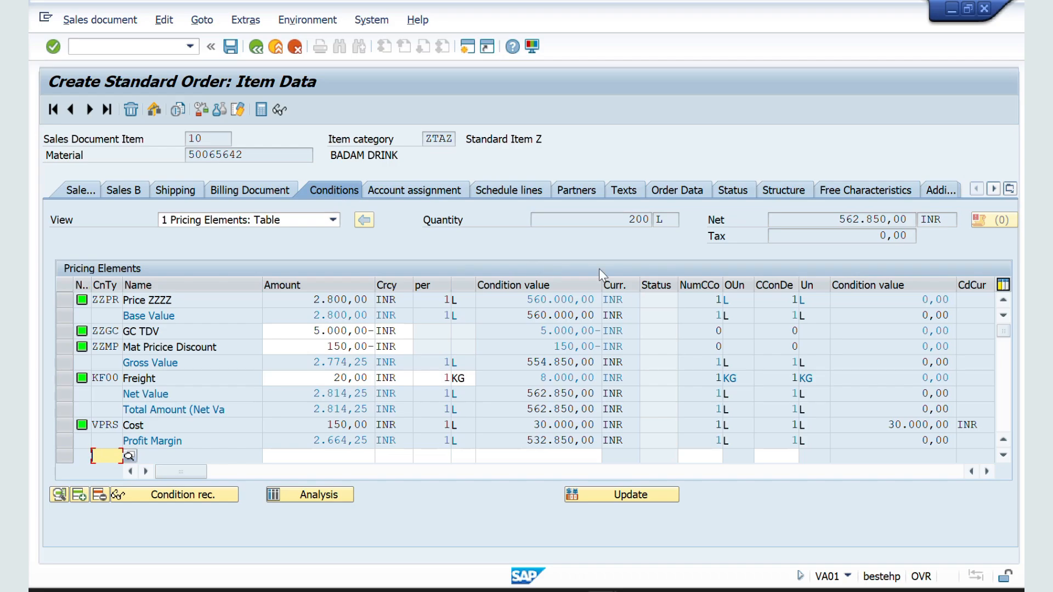
{"action": "left_click", "coordinate": [848, 222]}
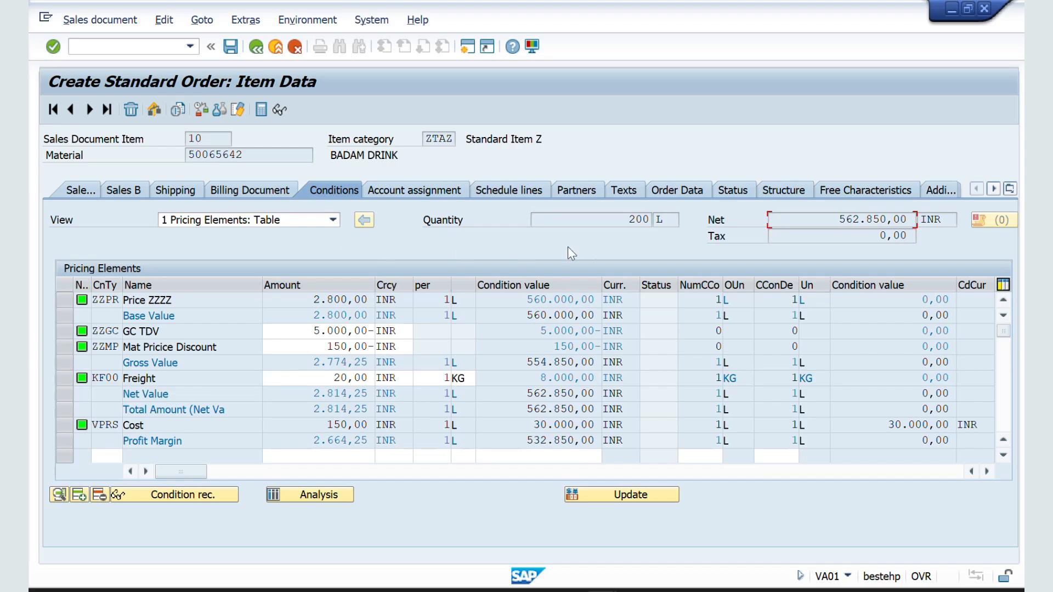
{"action": "double_click", "coordinate": [634, 222]}
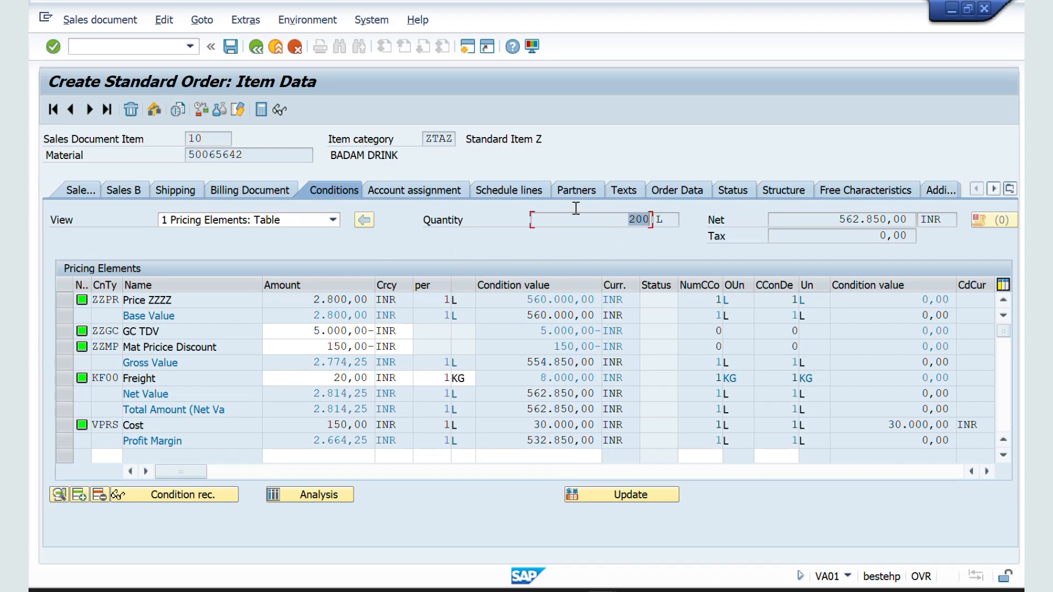
{"action": "left_click", "coordinate": [255, 46]}
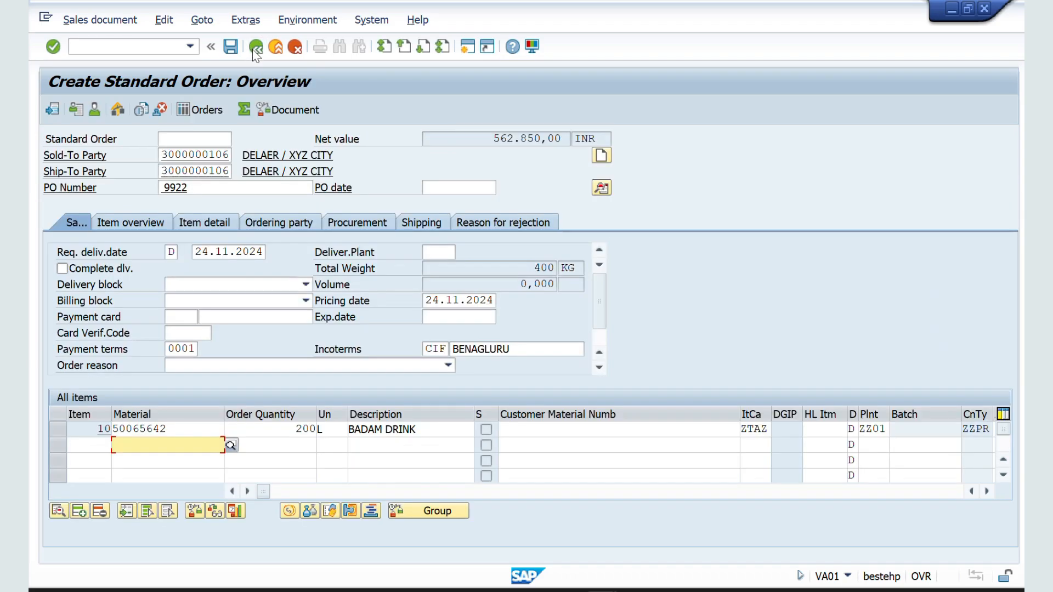
Set the BADAM DRINK item's order quantity to 50
{"action": "left_click_drag", "start_coordinate": [297, 430], "coordinate": [350, 429]}
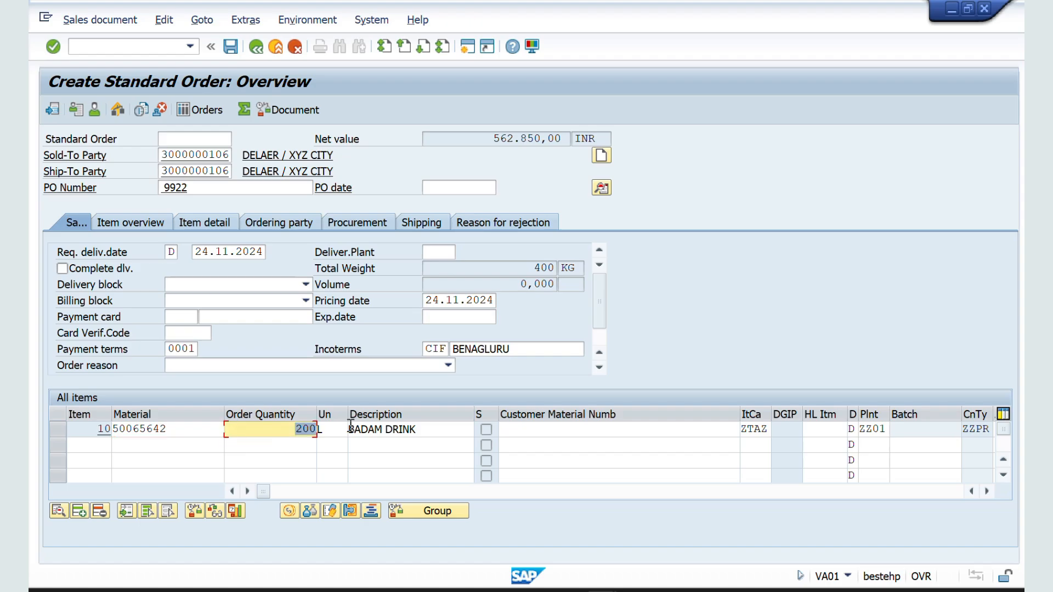
{"action": "key", "text": "BackSpace"}
{"action": "type", "text": "50"}
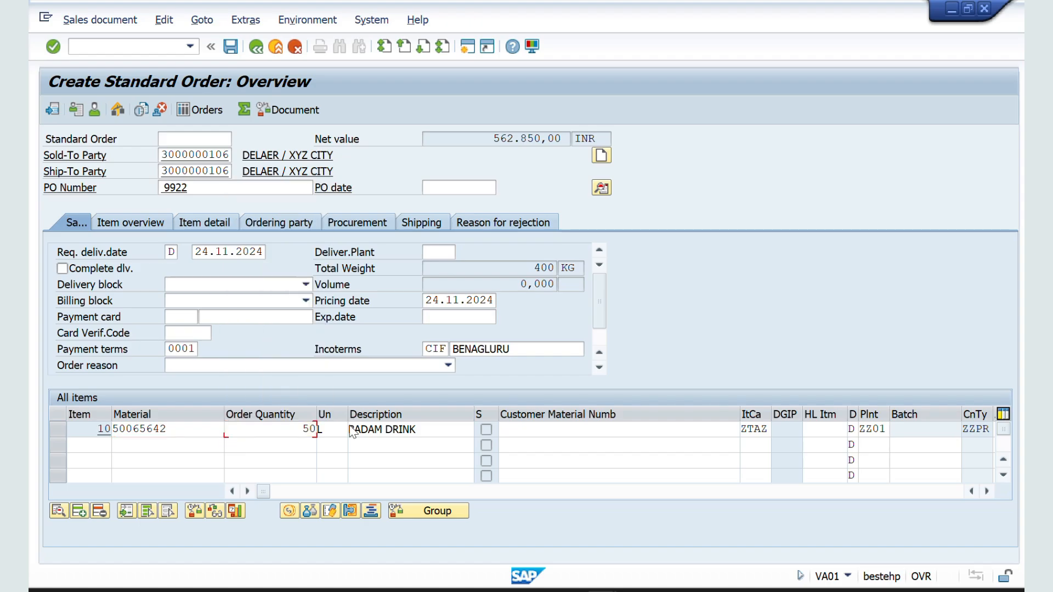
{"action": "key", "text": "Return"}
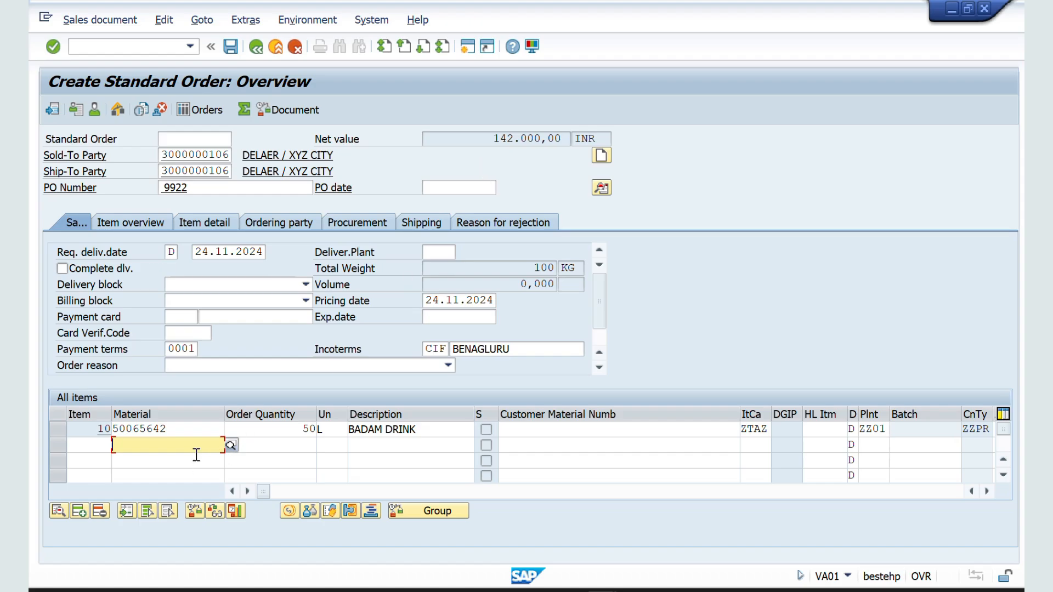
Inspect the Mat Pricice Discount condition value and net value in the BADAM DRINK item's conditions and return to the overview
{"action": "double_click", "coordinate": [188, 429]}
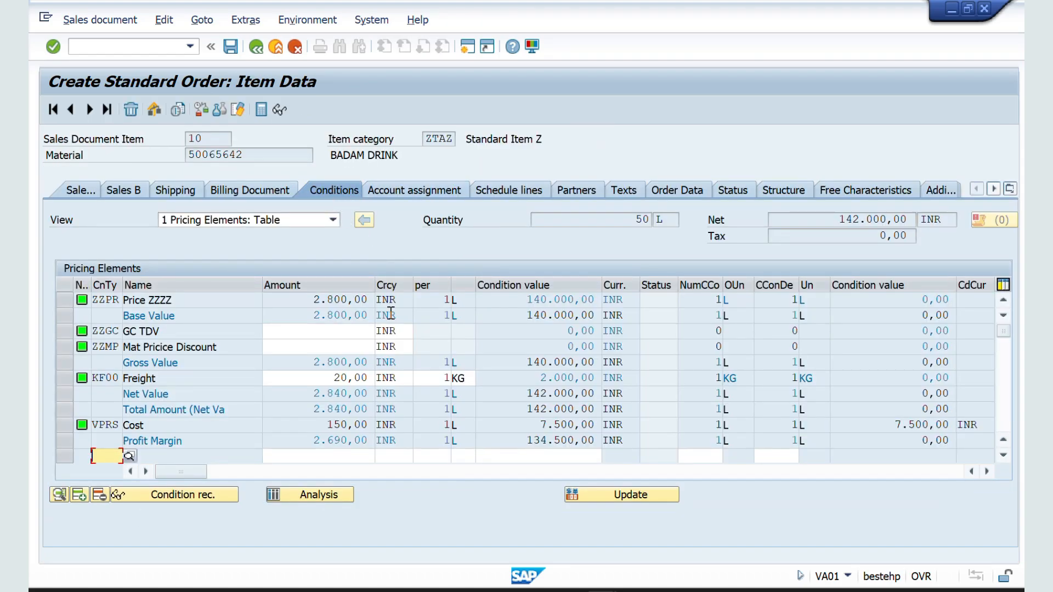
{"action": "left_click", "coordinate": [219, 348]}
{"action": "left_click_drag", "start_coordinate": [219, 349], "coordinate": [110, 349]}
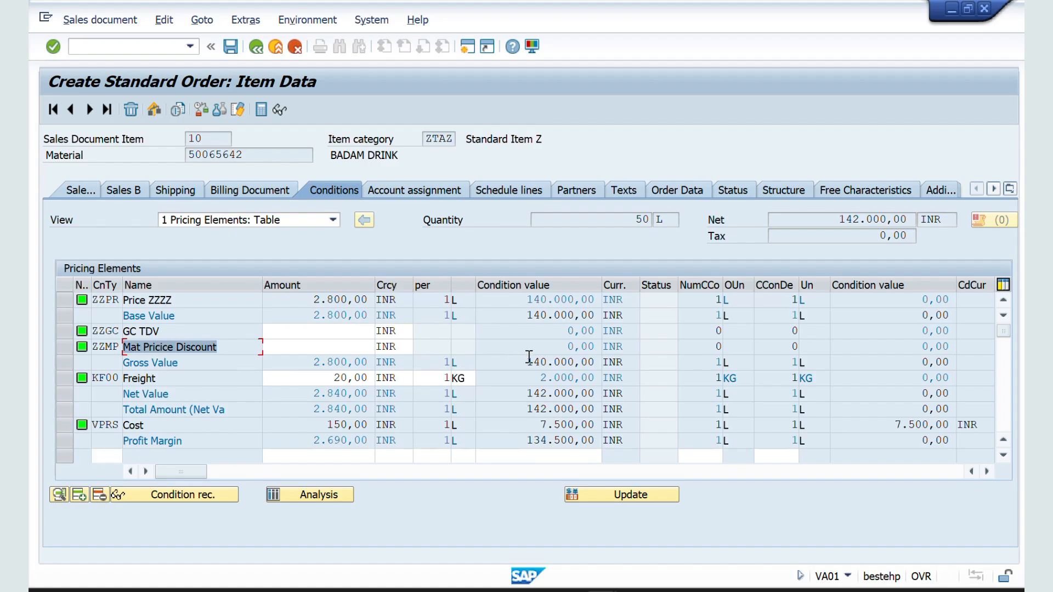
{"action": "left_click_drag", "start_coordinate": [567, 354], "coordinate": [602, 349]}
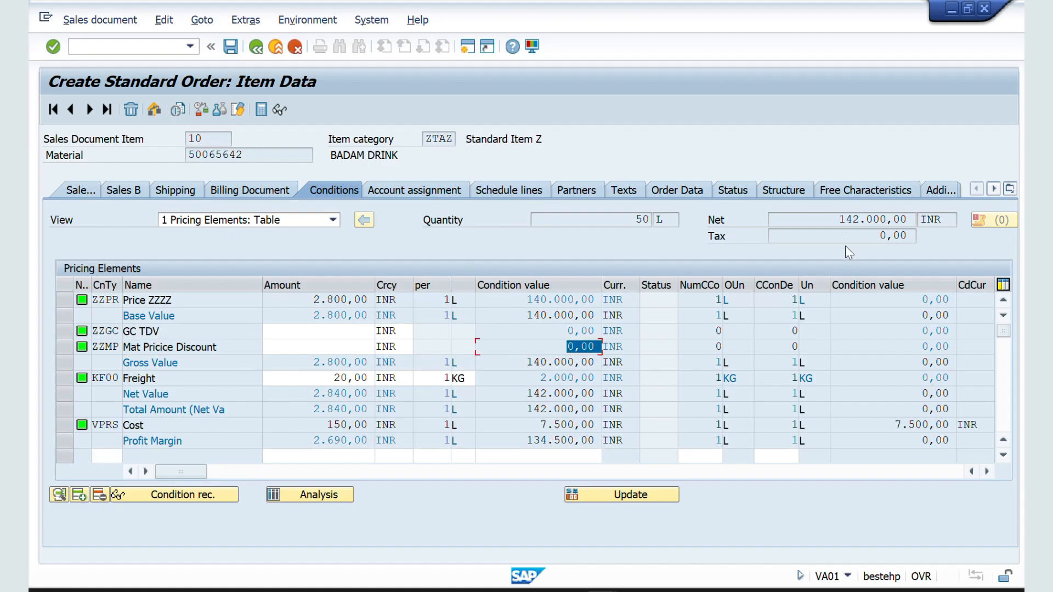
{"action": "left_click", "coordinate": [850, 217]}
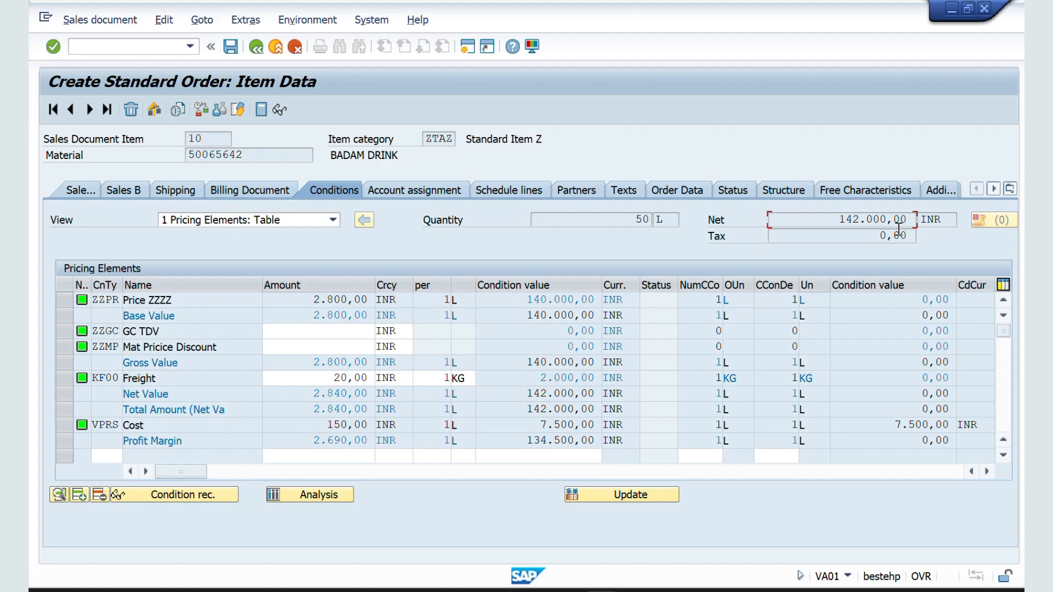
{"action": "left_click_drag", "start_coordinate": [831, 220], "coordinate": [907, 219]}
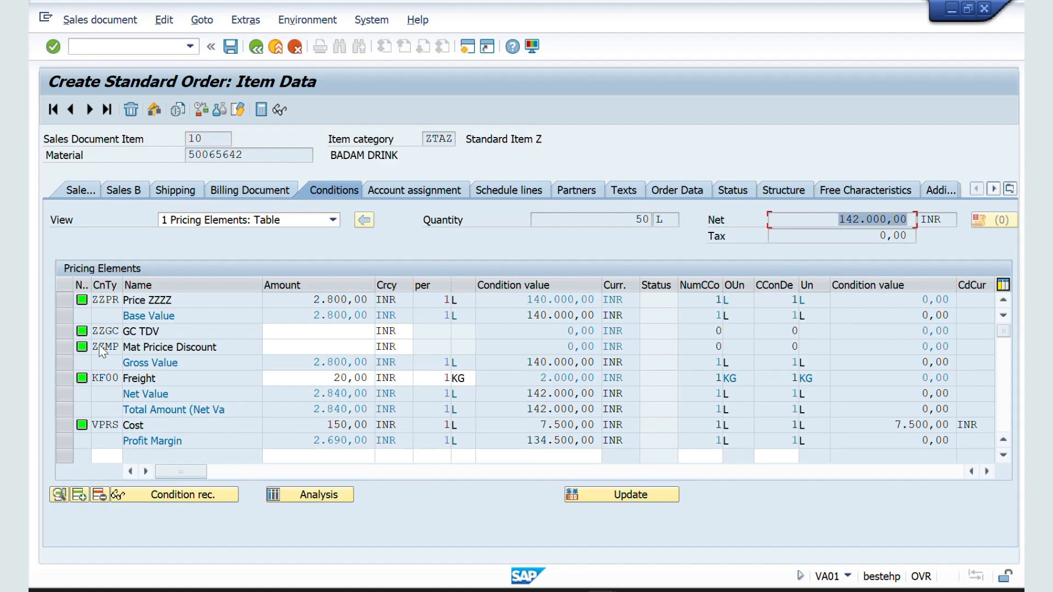
{"action": "left_click", "coordinate": [256, 47]}
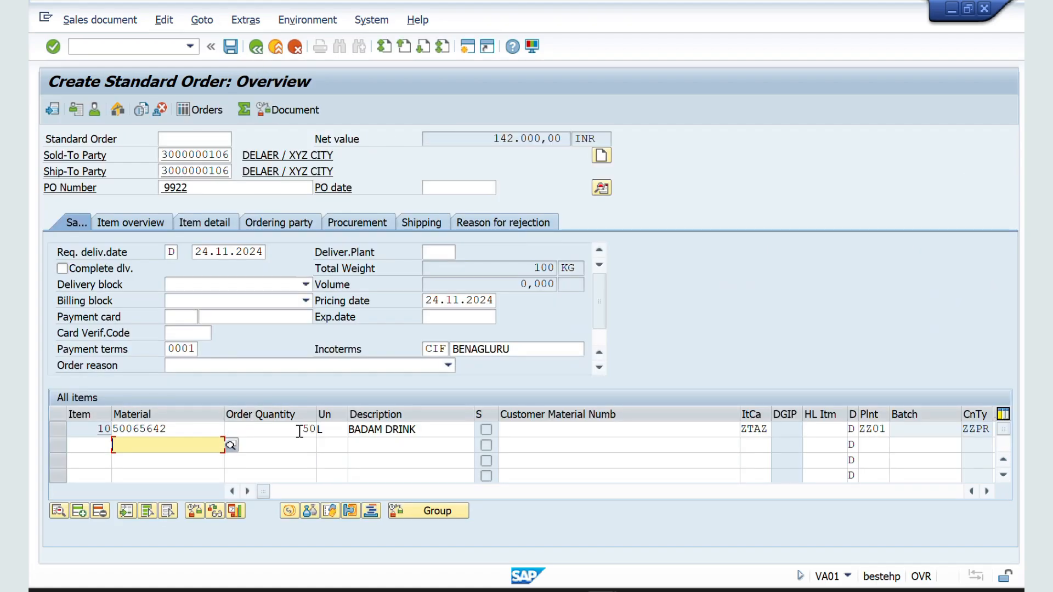
Change the BADAM DRINK item's order quantity to 100
{"action": "left_click", "coordinate": [300, 431]}
{"action": "key", "text": "BackSpace"}
{"action": "key", "text": "BackSpace"}
{"action": "type", "text": "1"}
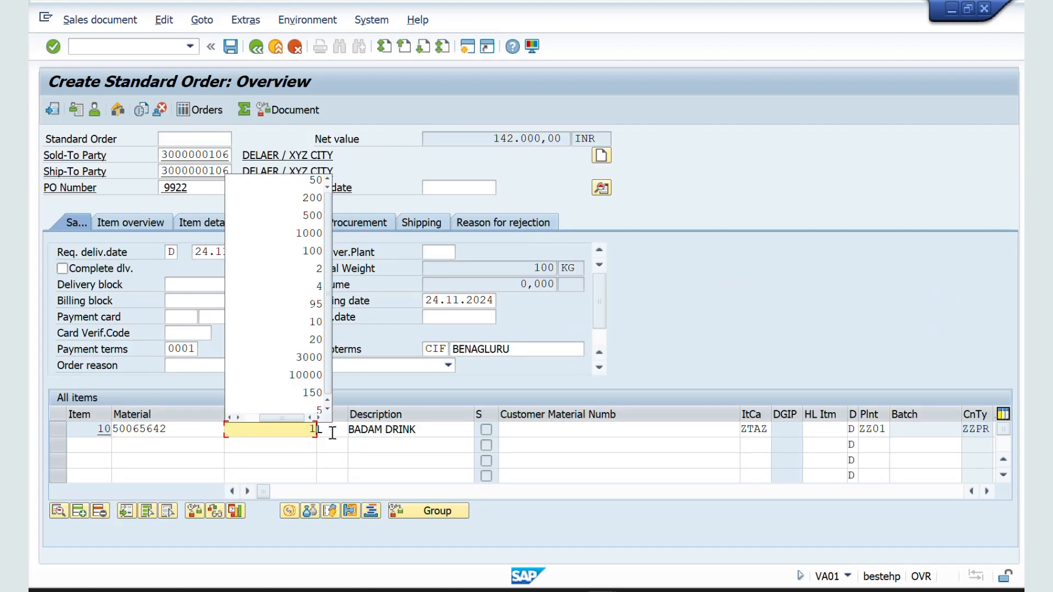
{"action": "type", "text": "00"}
{"action": "key", "text": "Return"}
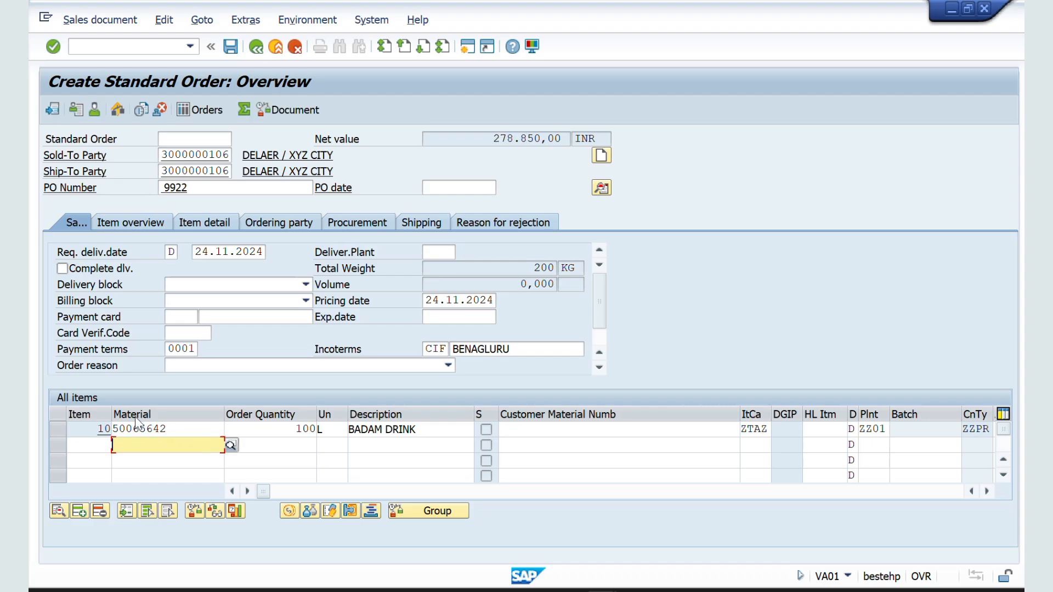
Examine the ZZMP discount amount and net value in the BADAM DRINK item's conditions for the new quantity and return to the overview
{"action": "double_click", "coordinate": [163, 434]}
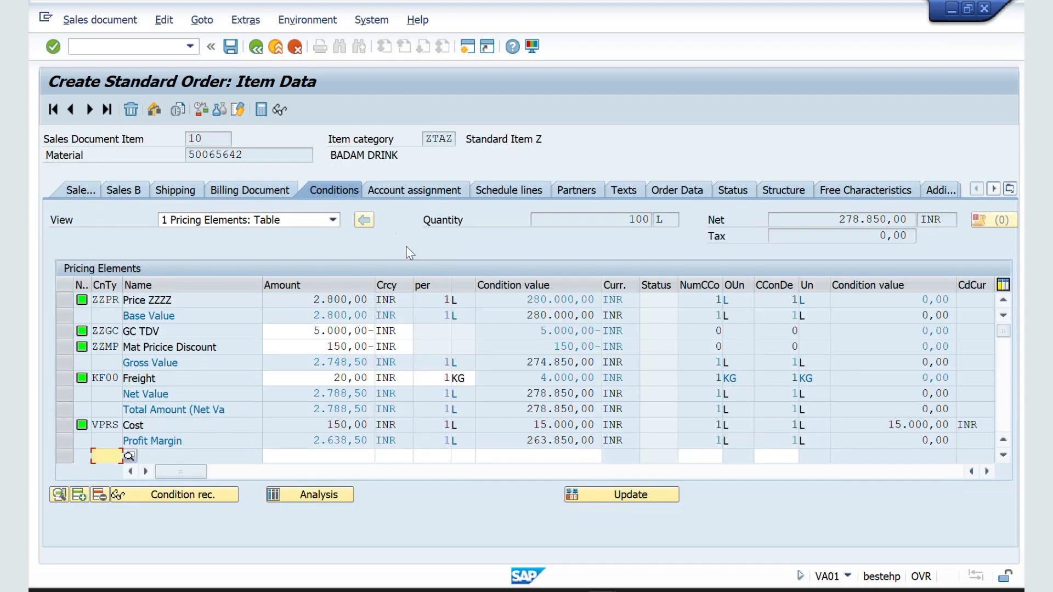
{"action": "left_click", "coordinate": [70, 350]}
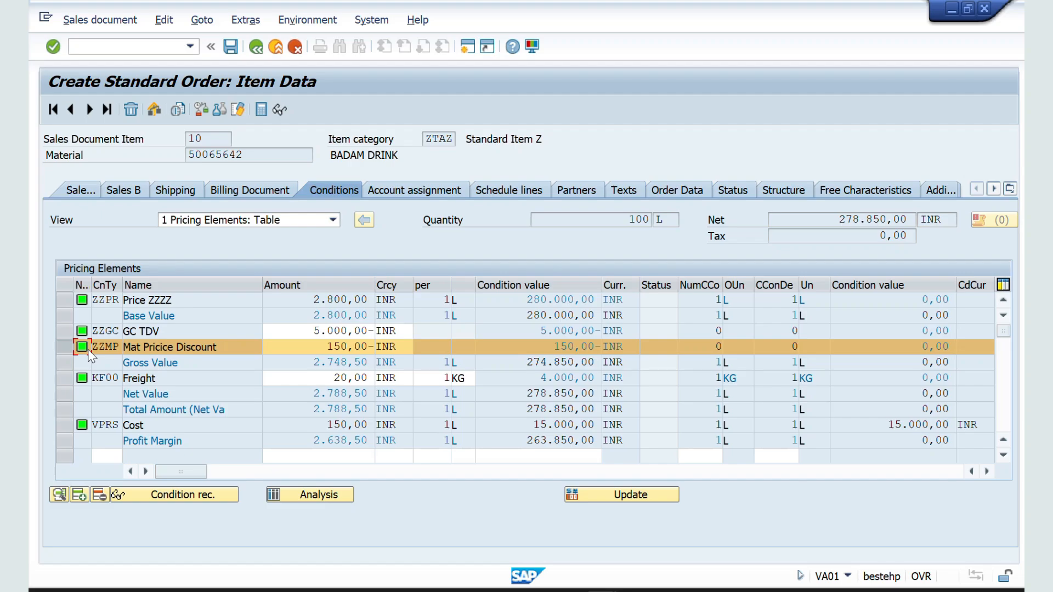
{"action": "left_click_drag", "start_coordinate": [328, 348], "coordinate": [403, 348]}
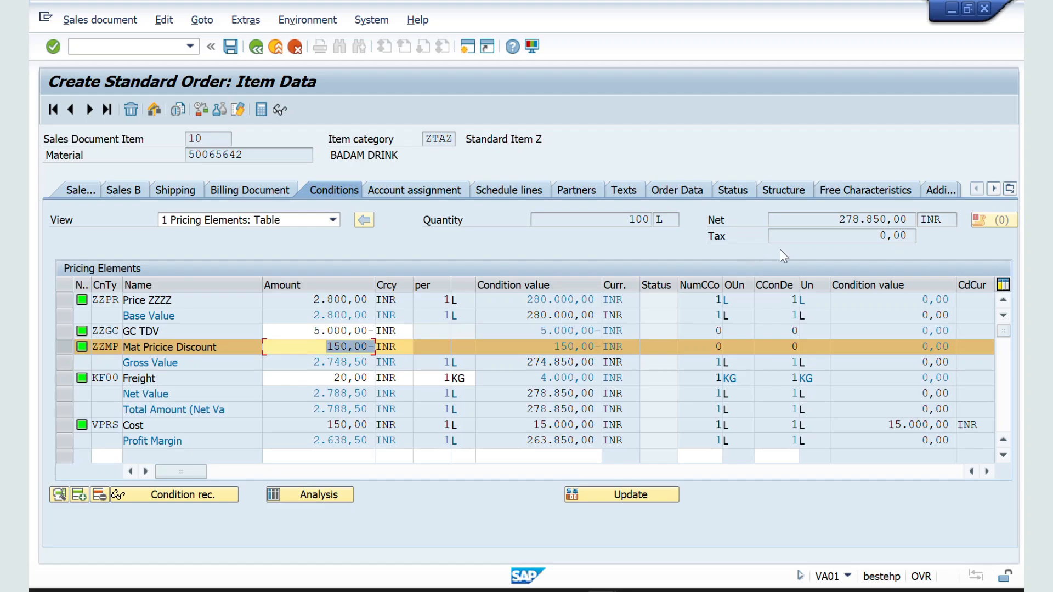
{"action": "left_click_drag", "start_coordinate": [835, 222], "coordinate": [914, 220]}
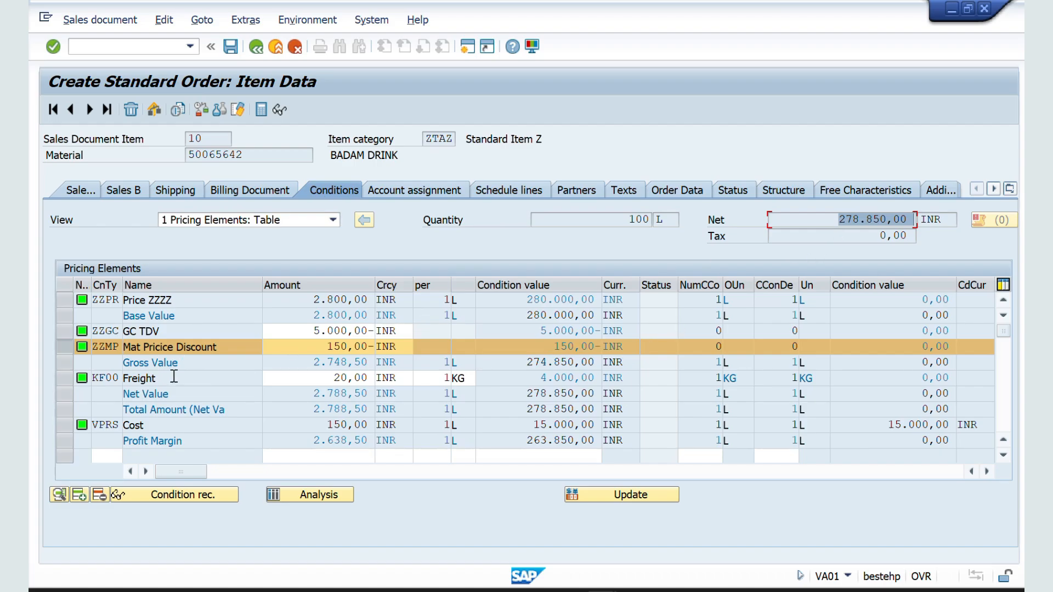
{"action": "left_click", "coordinate": [82, 352]}
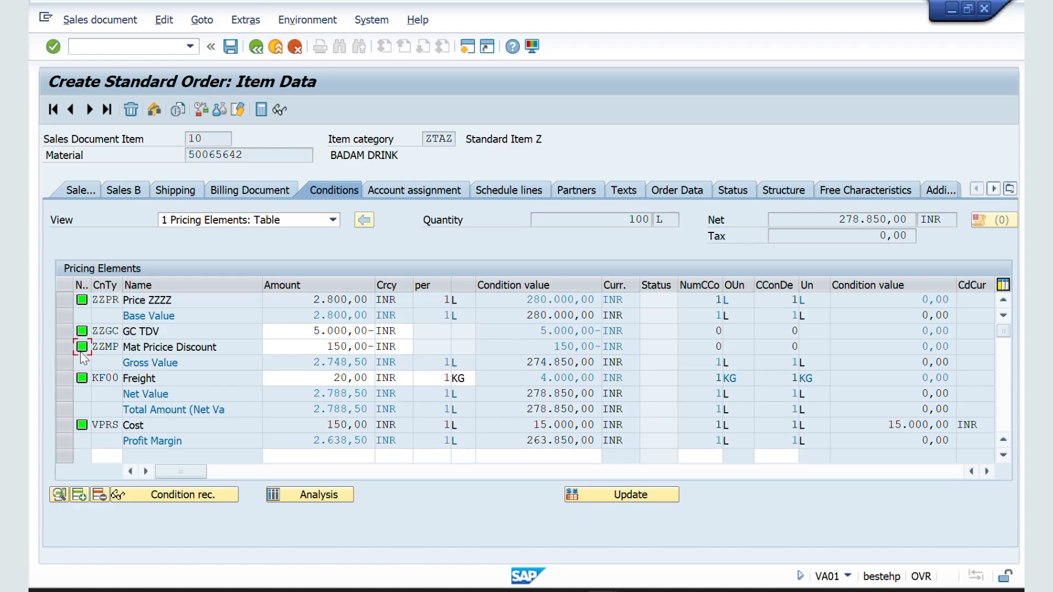
{"action": "left_click", "coordinate": [231, 348]}
{"action": "left_click", "coordinate": [256, 48]}
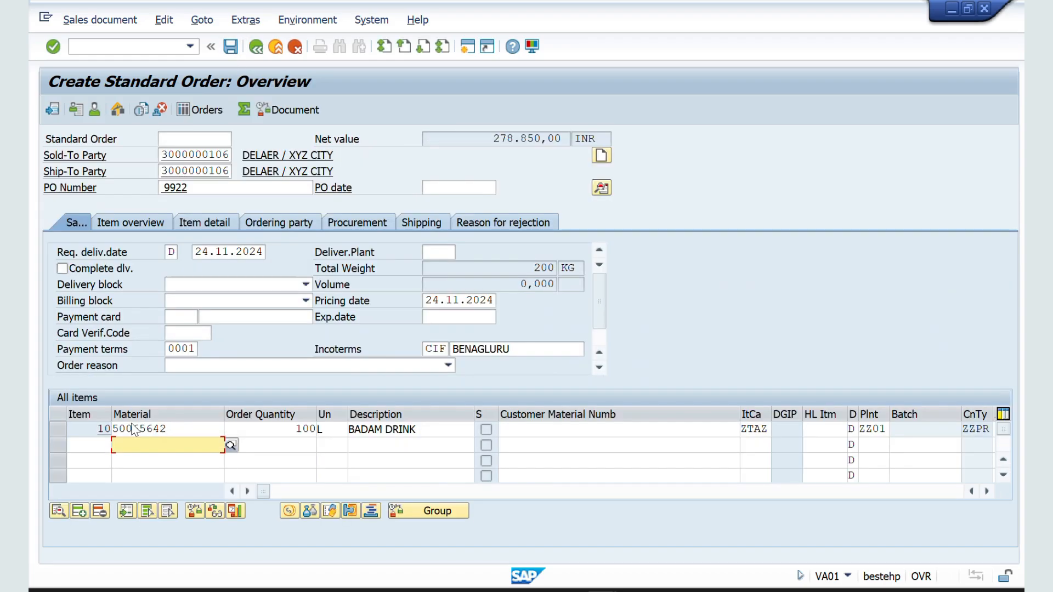
Add material 50065808 as a second order item with an order quantity of 1000
{"action": "left_click", "coordinate": [141, 445]}
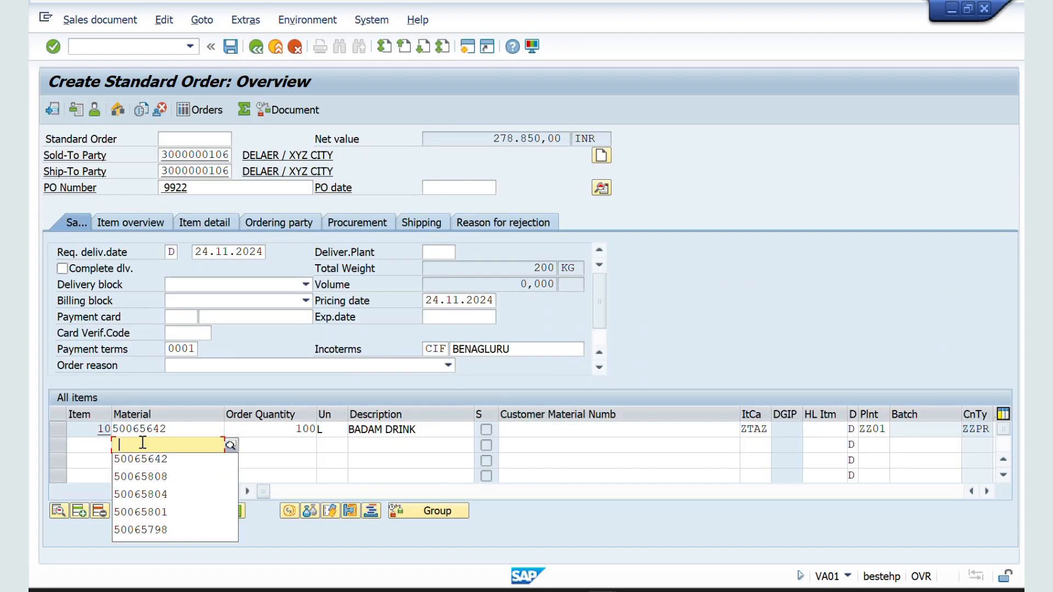
{"action": "left_click", "coordinate": [175, 478]}
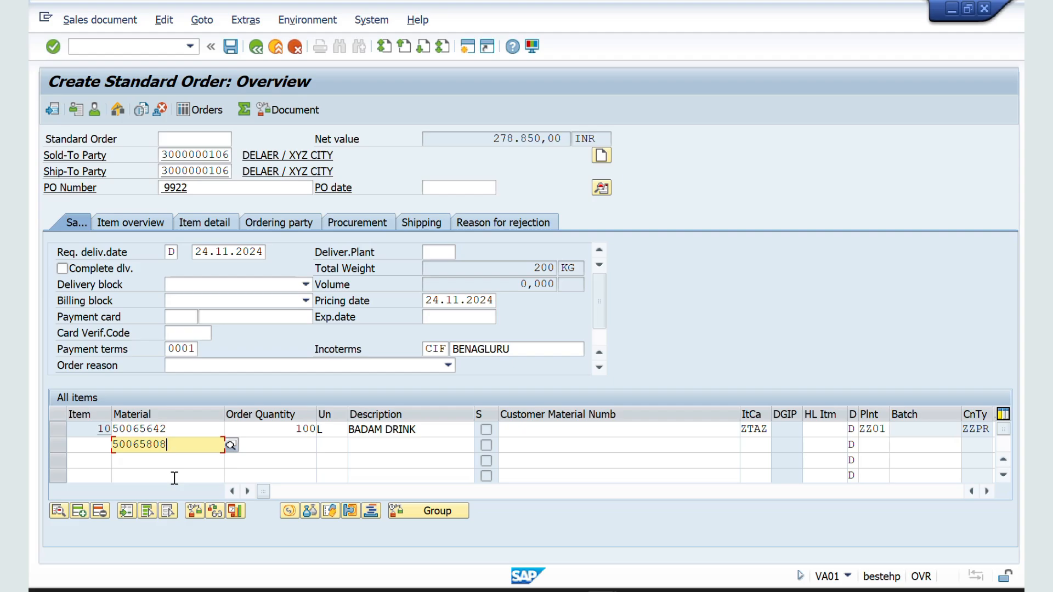
{"action": "left_click", "coordinate": [283, 446]}
{"action": "type", "text": "1"}
{"action": "key", "text": "Return"}
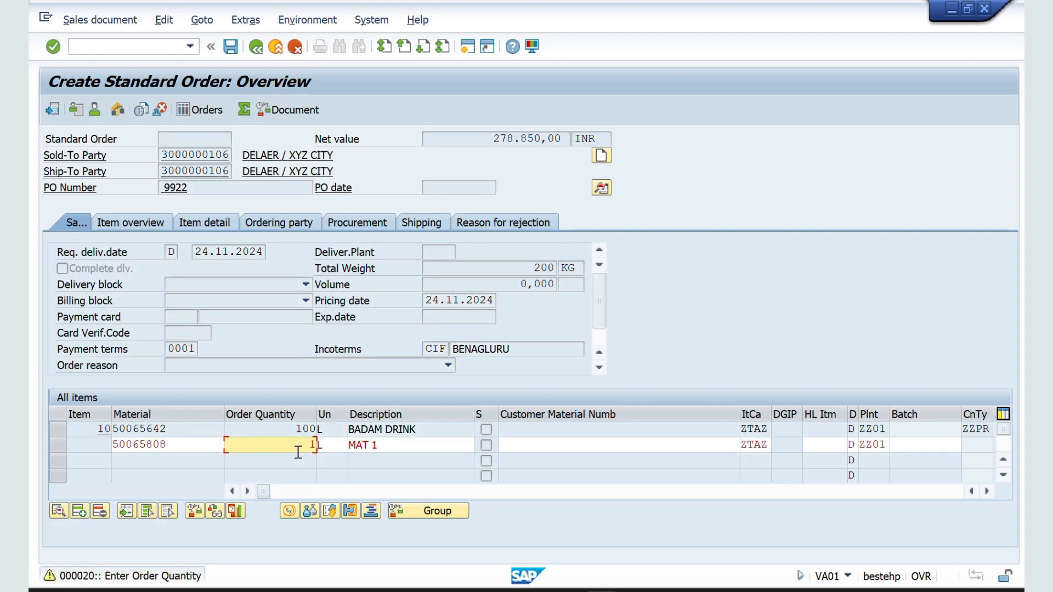
{"action": "type", "text": "000"}
Compare the pricing conditions of the BADAM DRINK item with those of the MAT 1 item
{"action": "double_click", "coordinate": [298, 452]}
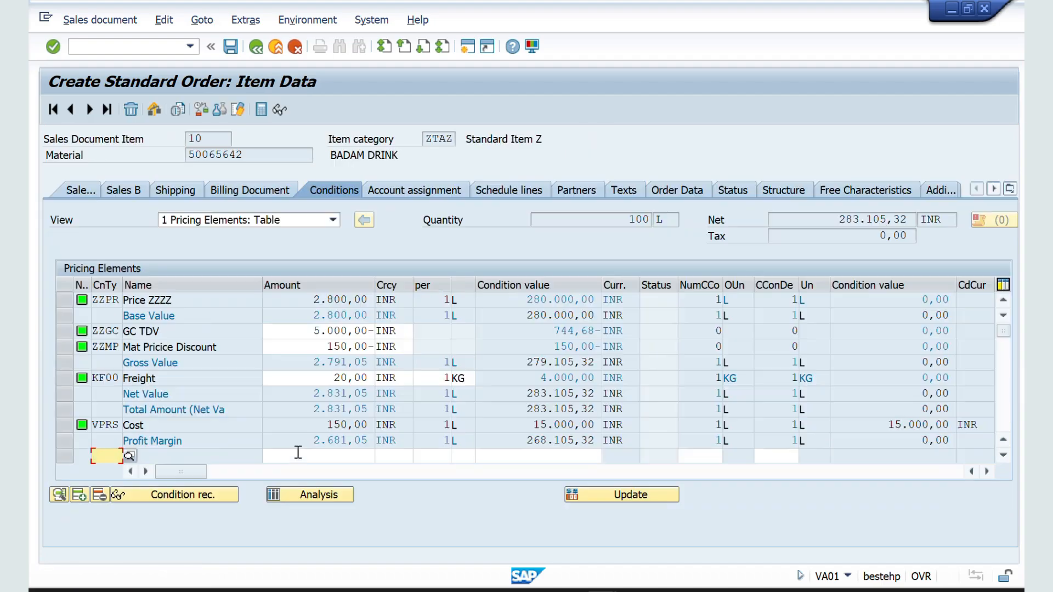
{"action": "left_click", "coordinate": [255, 47]}
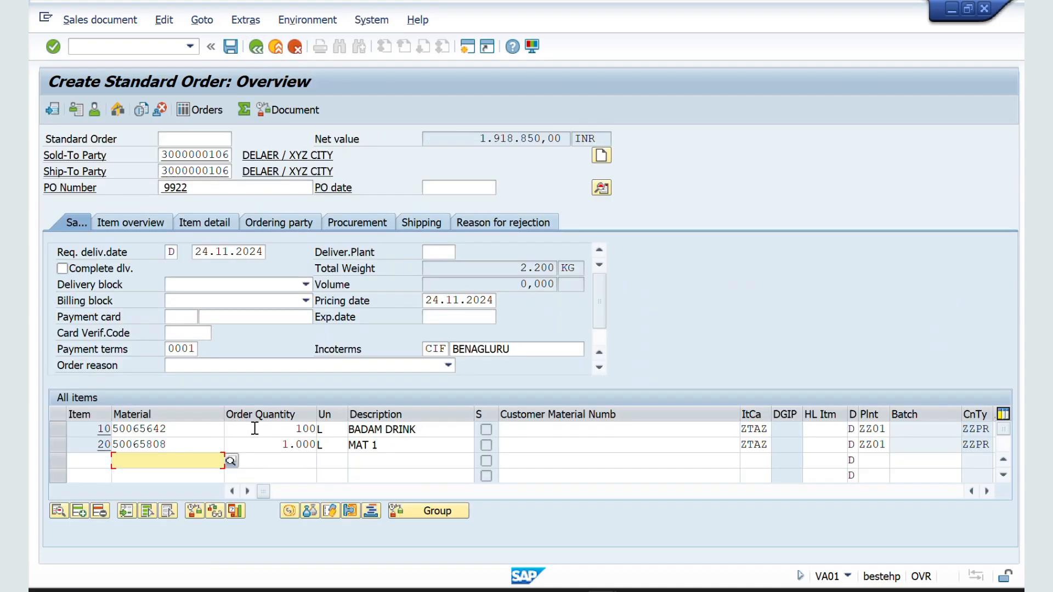
{"action": "double_click", "coordinate": [183, 447]}
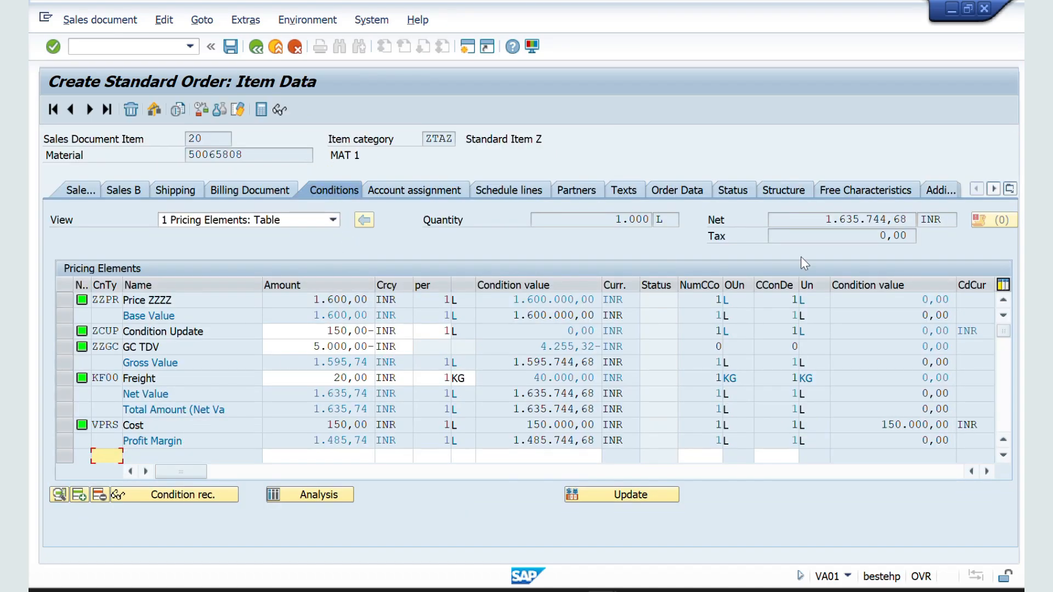
Check the MAT 1 item's net value, then examine the BADAM DRINK item's net value and ZZMP discount in its pricing conditions
{"action": "left_click", "coordinate": [852, 220]}
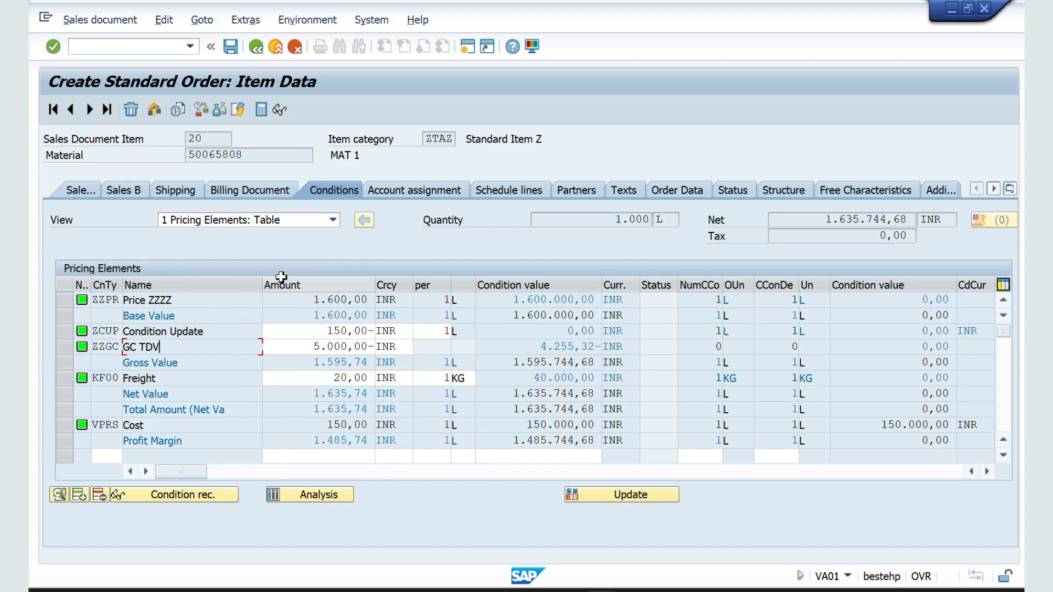
{"action": "left_click_drag", "start_coordinate": [247, 155], "coordinate": [155, 173]}
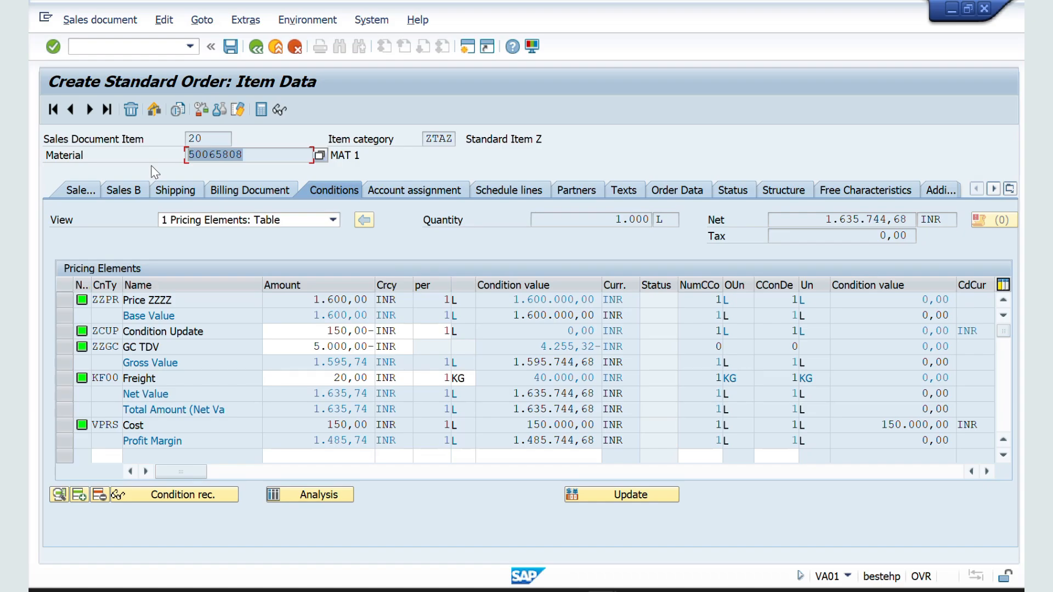
{"action": "left_click", "coordinate": [70, 109]}
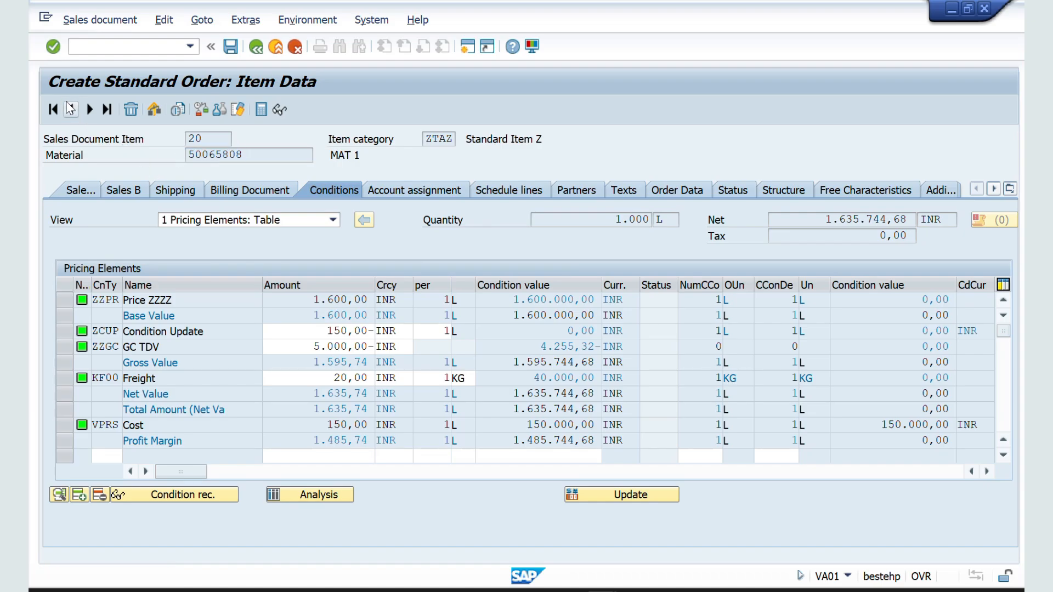
{"action": "left_click", "coordinate": [70, 109]}
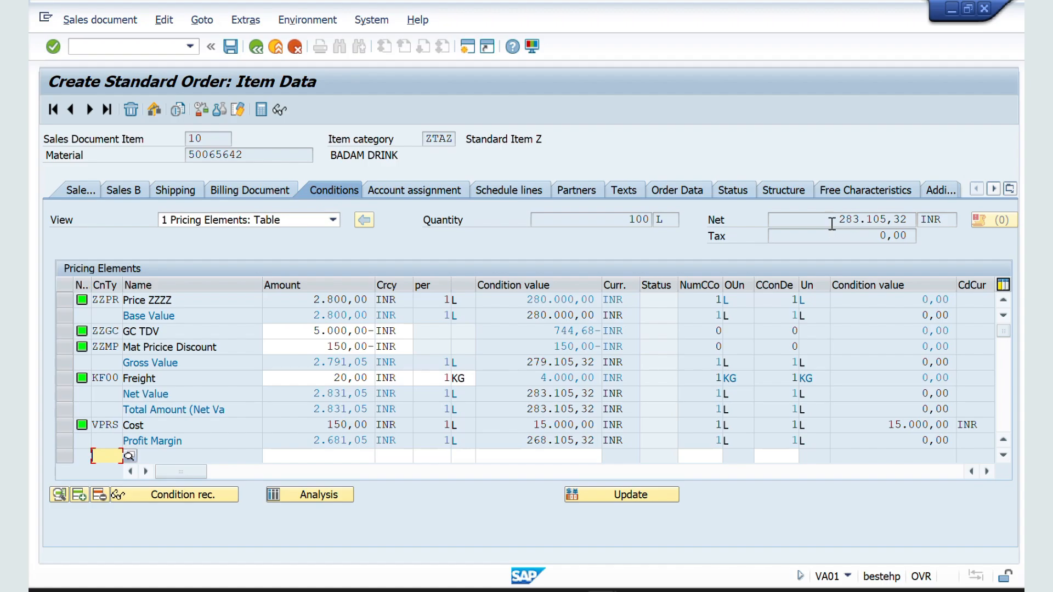
{"action": "left_click_drag", "start_coordinate": [832, 224], "coordinate": [922, 224]}
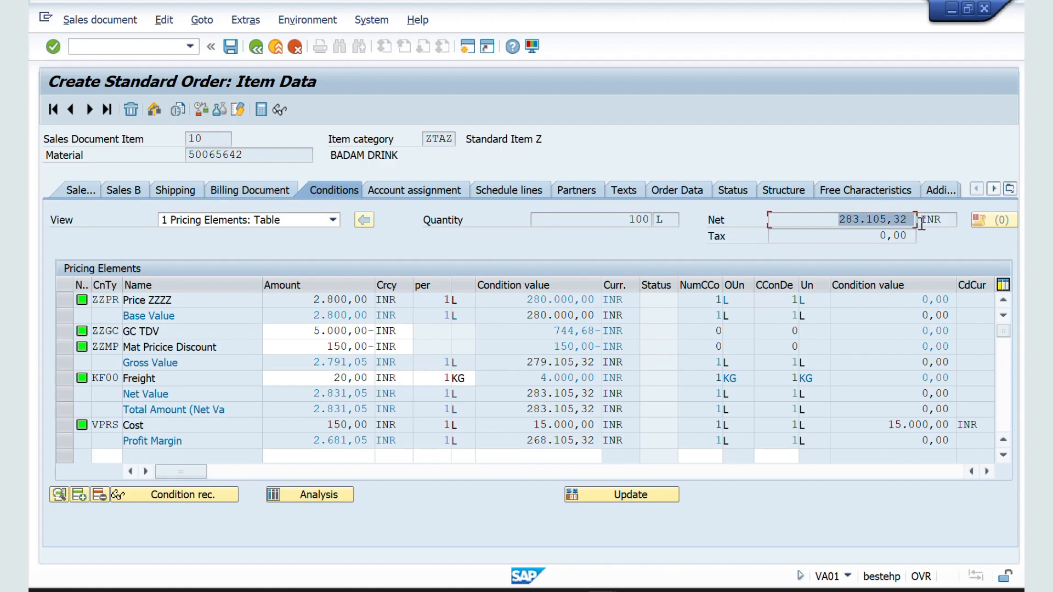
{"action": "left_click", "coordinate": [81, 348]}
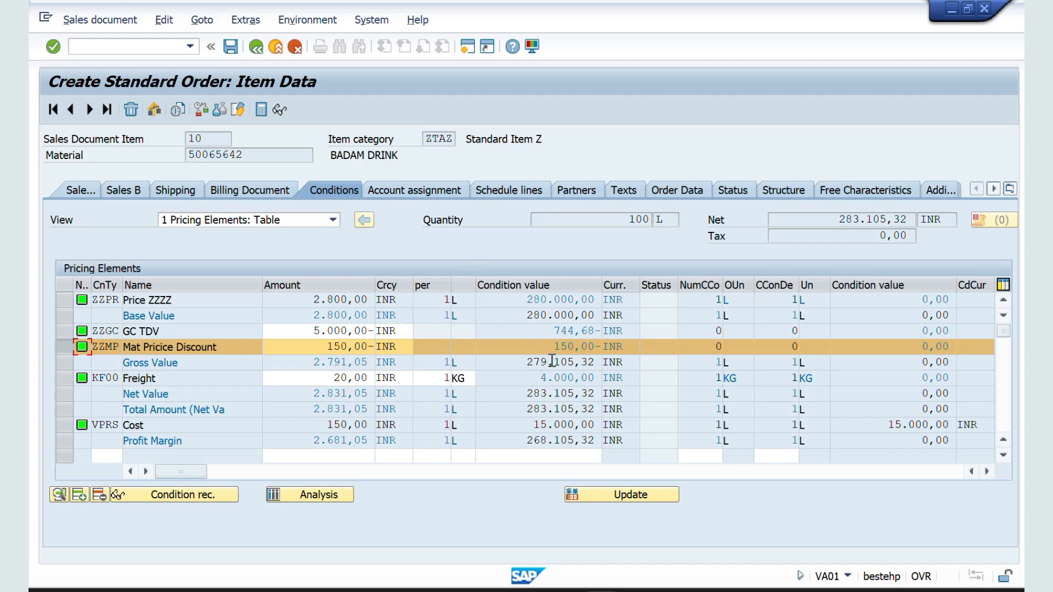
{"action": "left_click", "coordinate": [530, 346]}
Switch to the Excel notes and review the Condition Supplement, Condition Update and Group Condition sections on Sheet16
{"action": "key", "text": "alt+Tab"}
{"action": "key", "text": "Tab"}
{"action": "scroll", "coordinate": [399, 351], "scroll_direction": "up", "scroll_amount": 3}
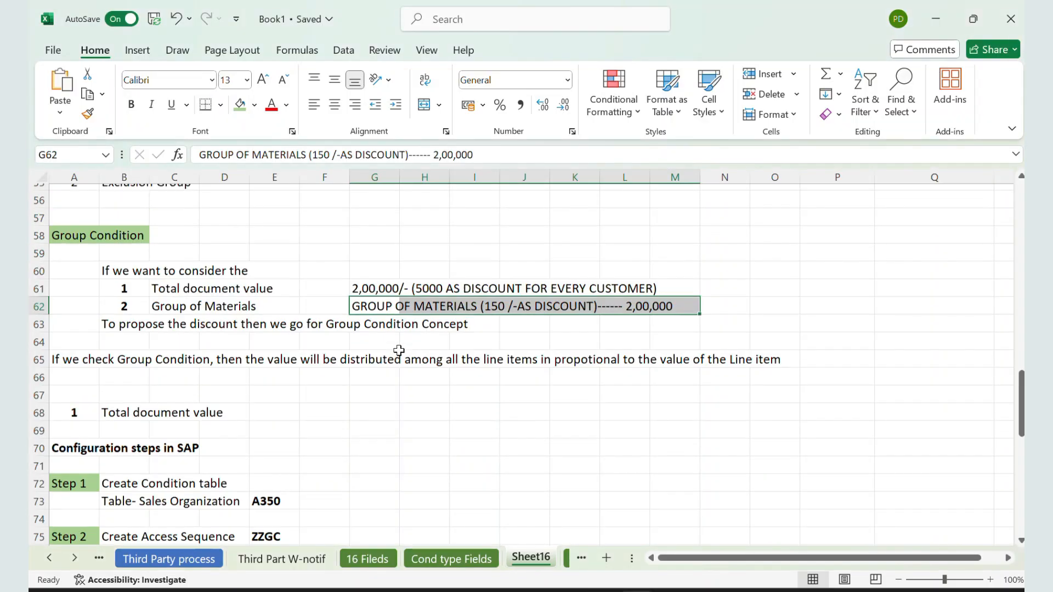
{"action": "scroll", "coordinate": [399, 350], "scroll_direction": "up", "scroll_amount": 9}
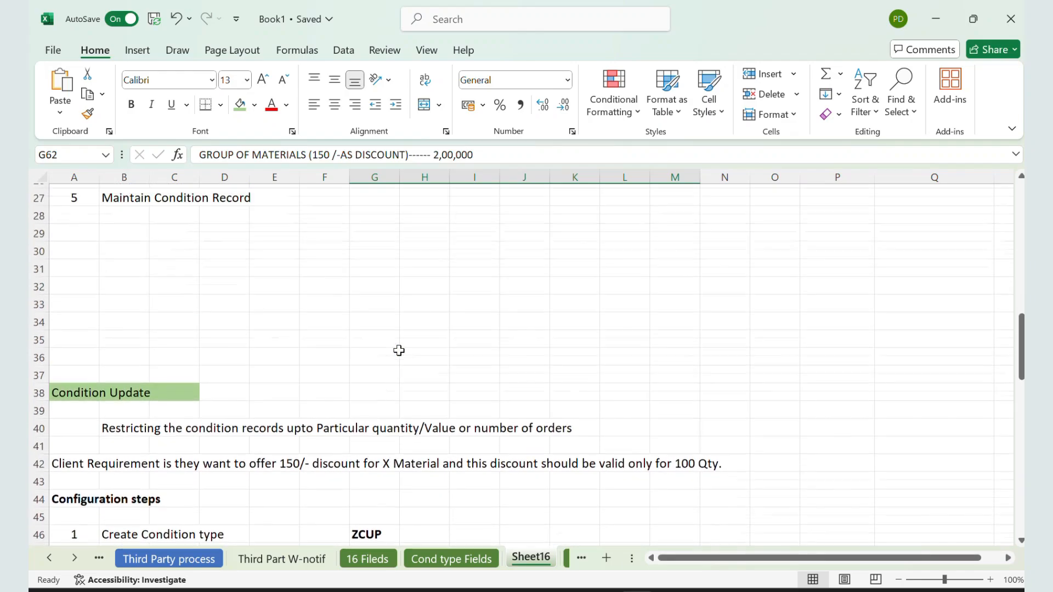
{"action": "scroll", "coordinate": [399, 351], "scroll_direction": "up", "scroll_amount": 7}
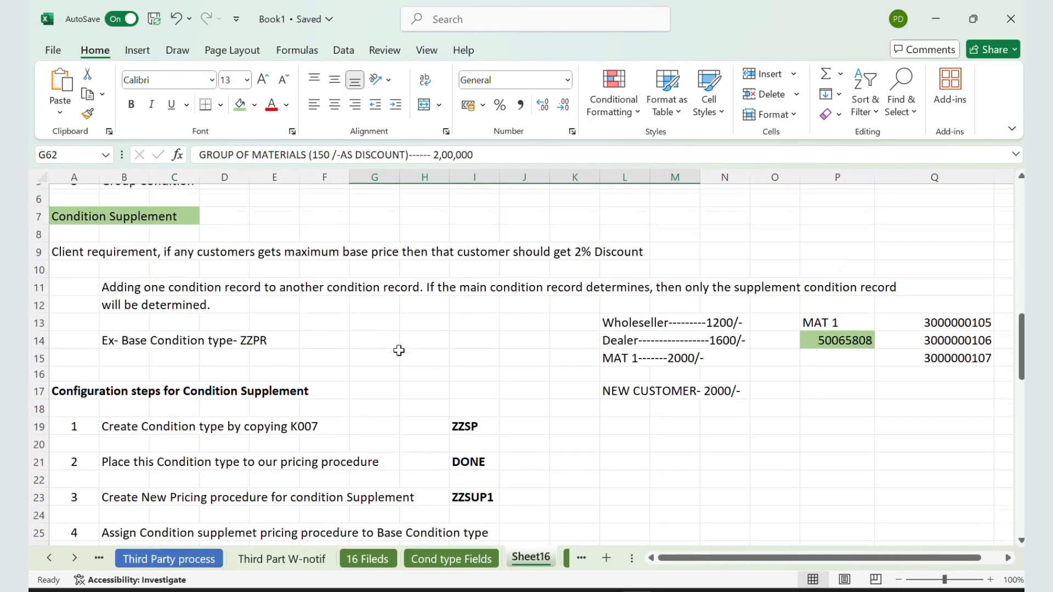
{"action": "scroll", "coordinate": [399, 351], "scroll_direction": "up", "scroll_amount": 1}
{"action": "scroll", "coordinate": [399, 351], "scroll_direction": "down", "scroll_amount": 1}
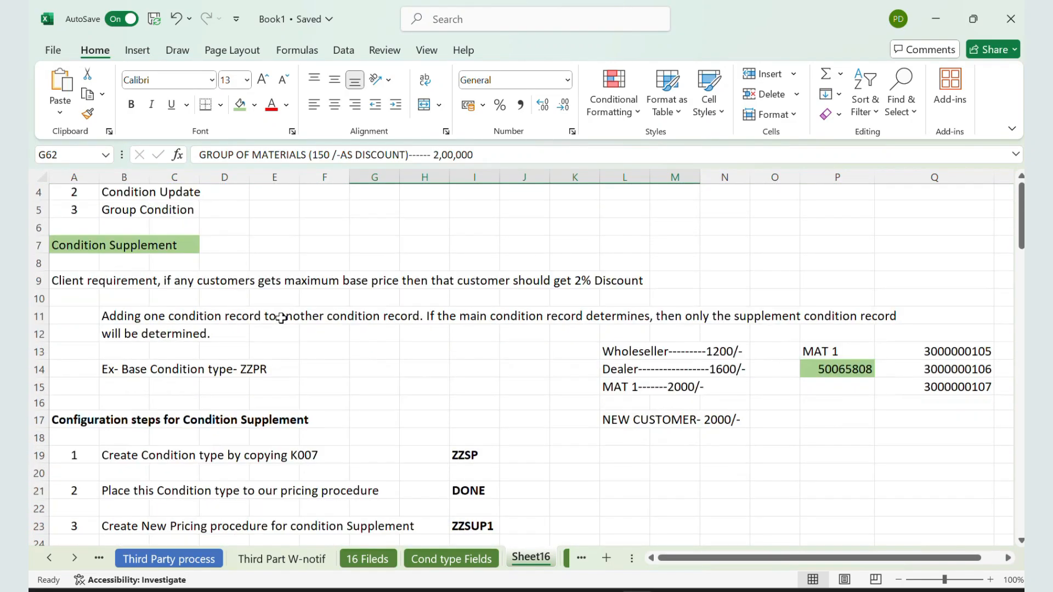
{"action": "scroll", "coordinate": [281, 318], "scroll_direction": "down", "scroll_amount": 14}
{"action": "scroll", "coordinate": [281, 318], "scroll_direction": "up", "scroll_amount": 4}
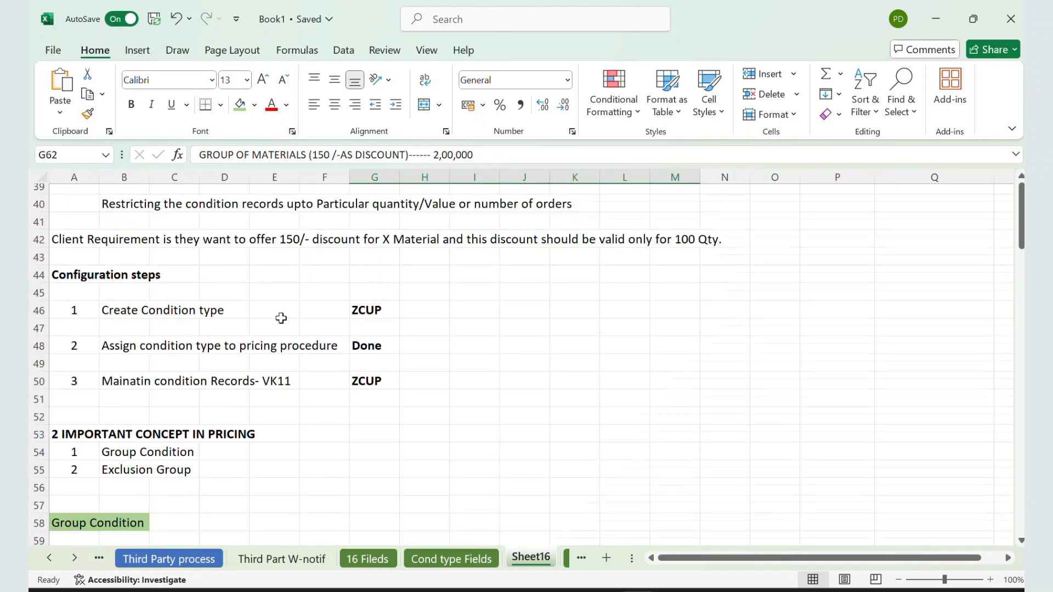
{"action": "scroll", "coordinate": [281, 318], "scroll_direction": "down", "scroll_amount": 11}
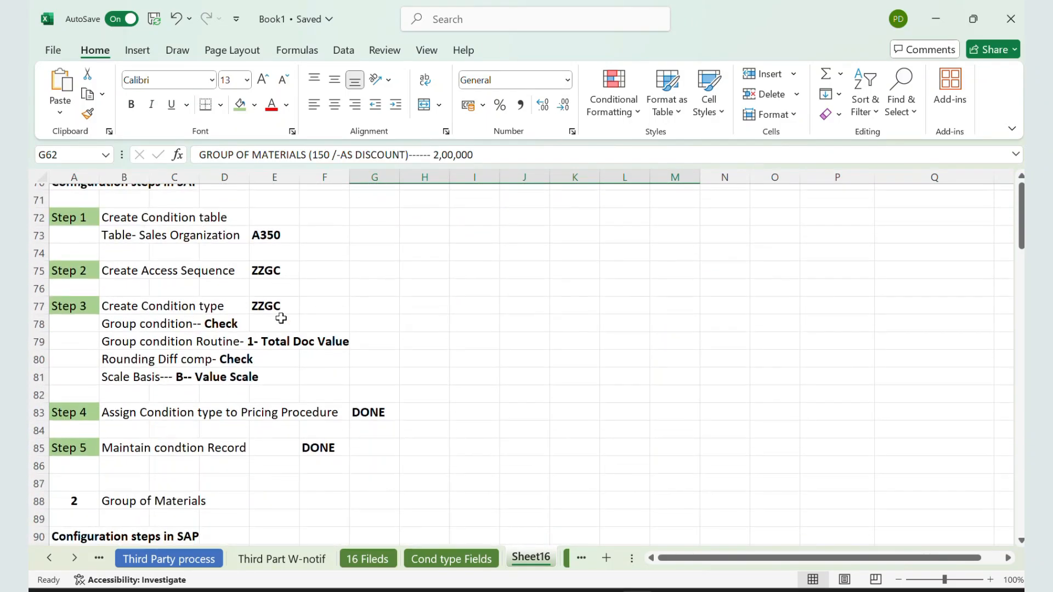
{"action": "scroll", "coordinate": [280, 318], "scroll_direction": "up", "scroll_amount": 3}
{"action": "scroll", "coordinate": [281, 318], "scroll_direction": "up", "scroll_amount": 1}
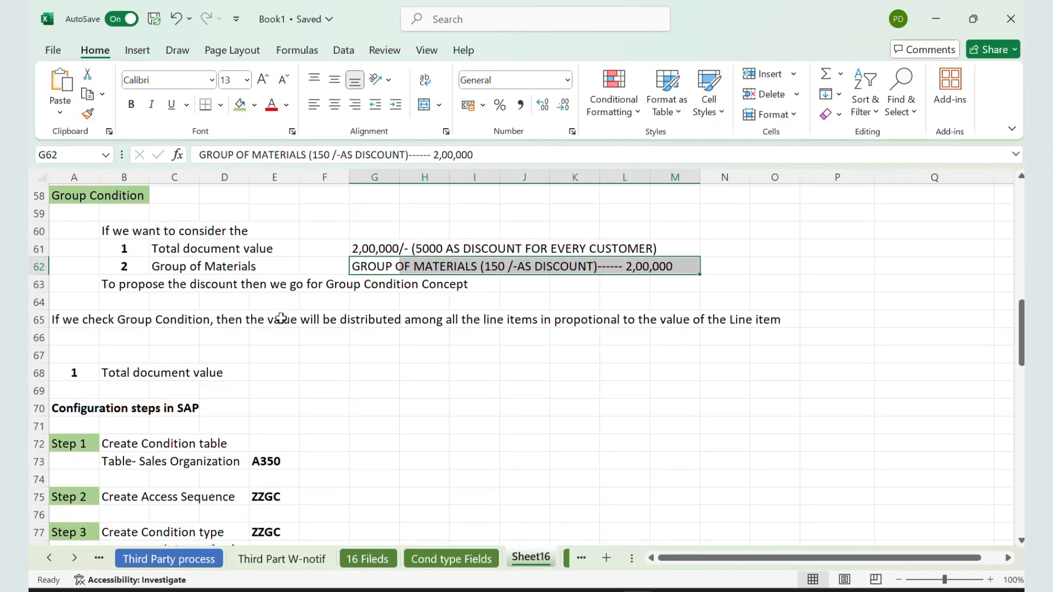
Read the two bases for a group condition, total document value and group of materials, in the Group Condition notes
{"action": "left_click", "coordinate": [153, 250]}
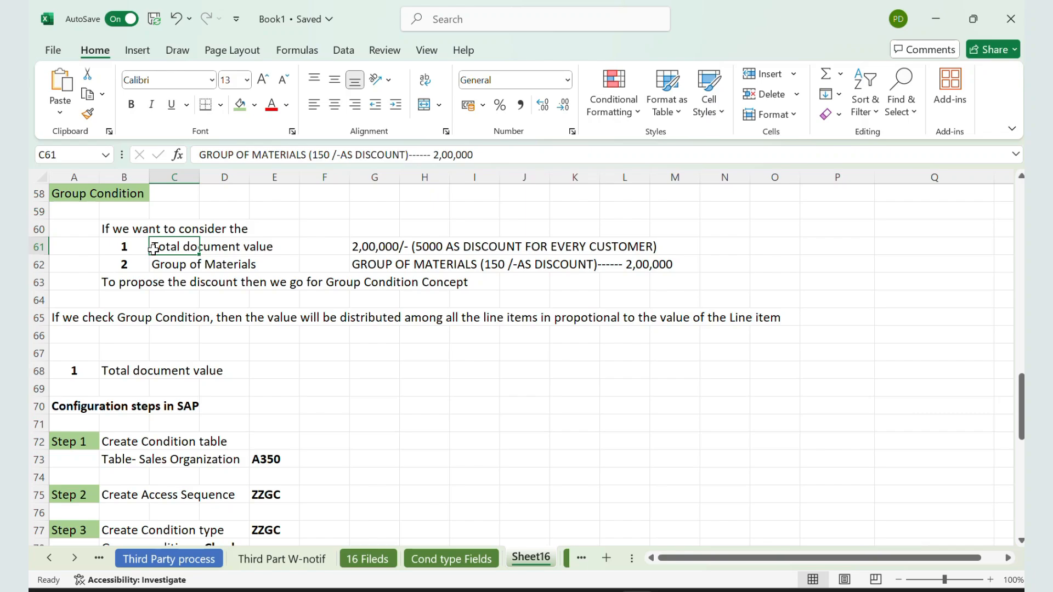
{"action": "left_click_drag", "start_coordinate": [153, 250], "coordinate": [283, 254]}
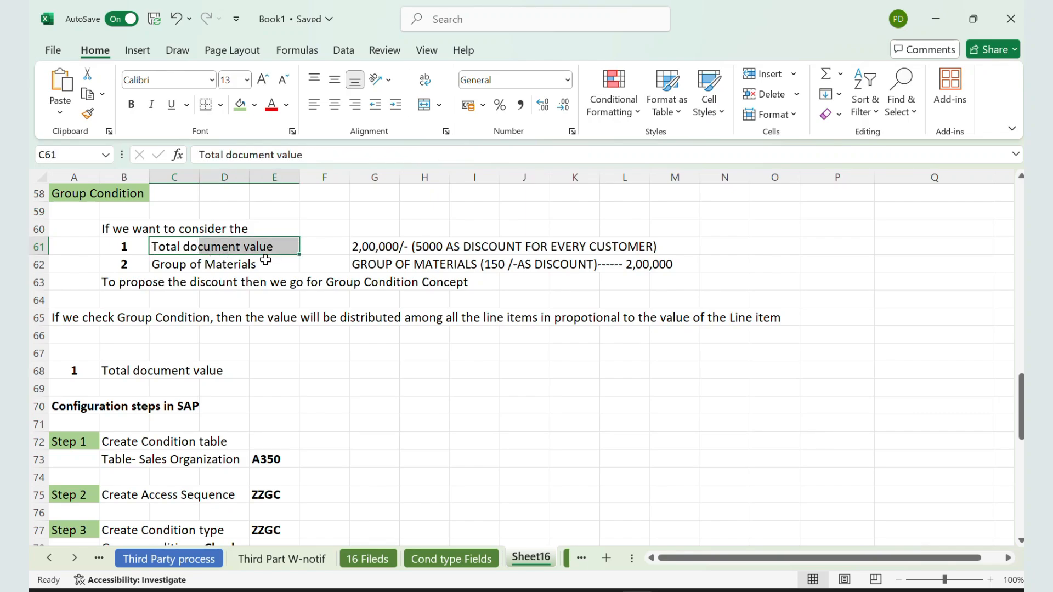
{"action": "left_click", "coordinate": [177, 265]}
{"action": "left_click_drag", "start_coordinate": [184, 267], "coordinate": [268, 270]}
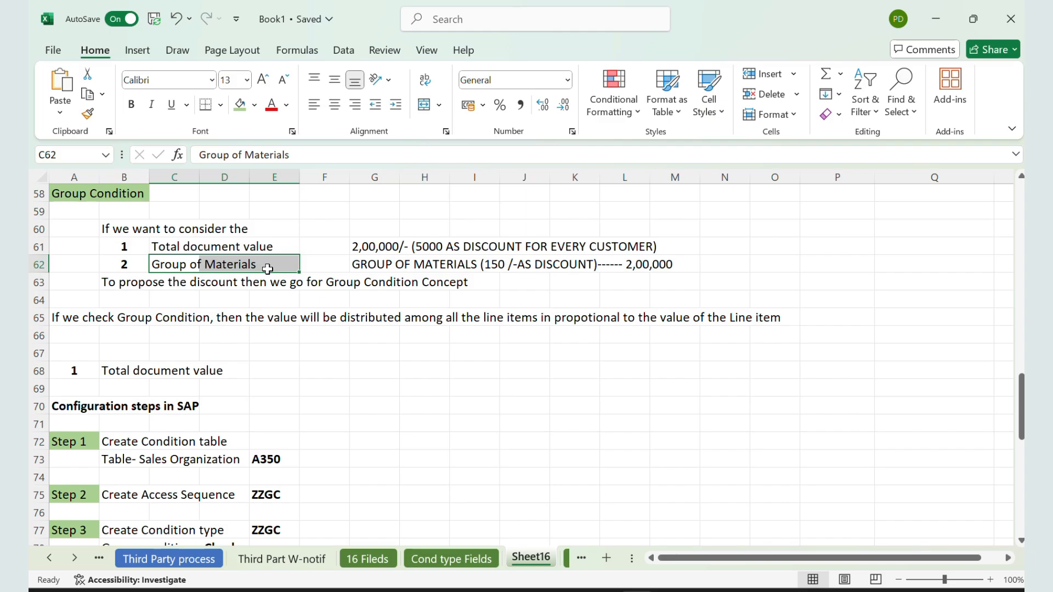
{"action": "scroll", "coordinate": [268, 269], "scroll_direction": "down", "scroll_amount": 2}
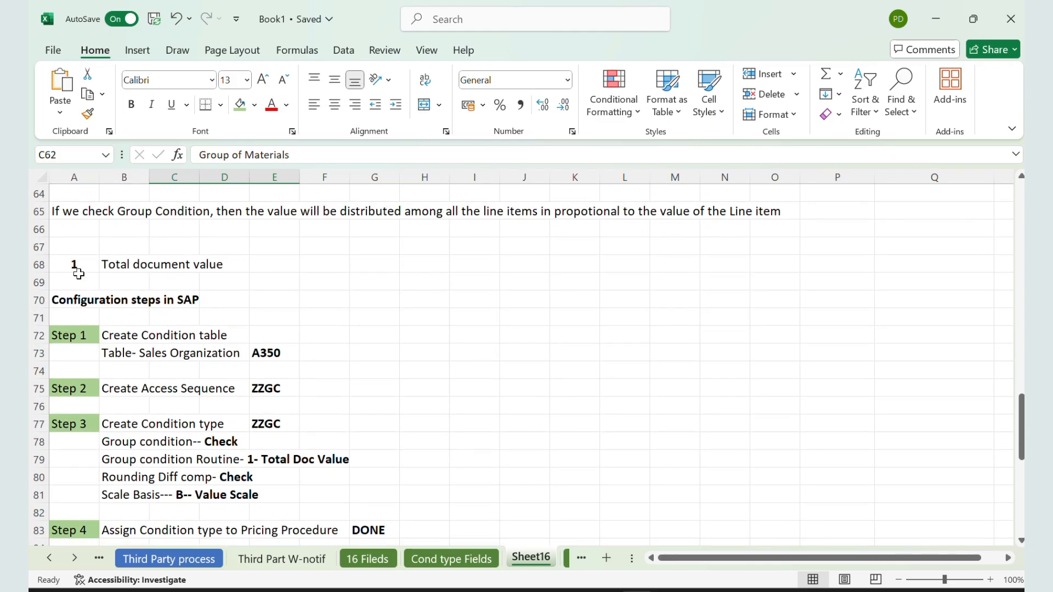
Review the SAP configuration steps listed for the group condition based on total document value
{"action": "left_click", "coordinate": [75, 263]}
{"action": "left_click_drag", "start_coordinate": [75, 263], "coordinate": [293, 494]}
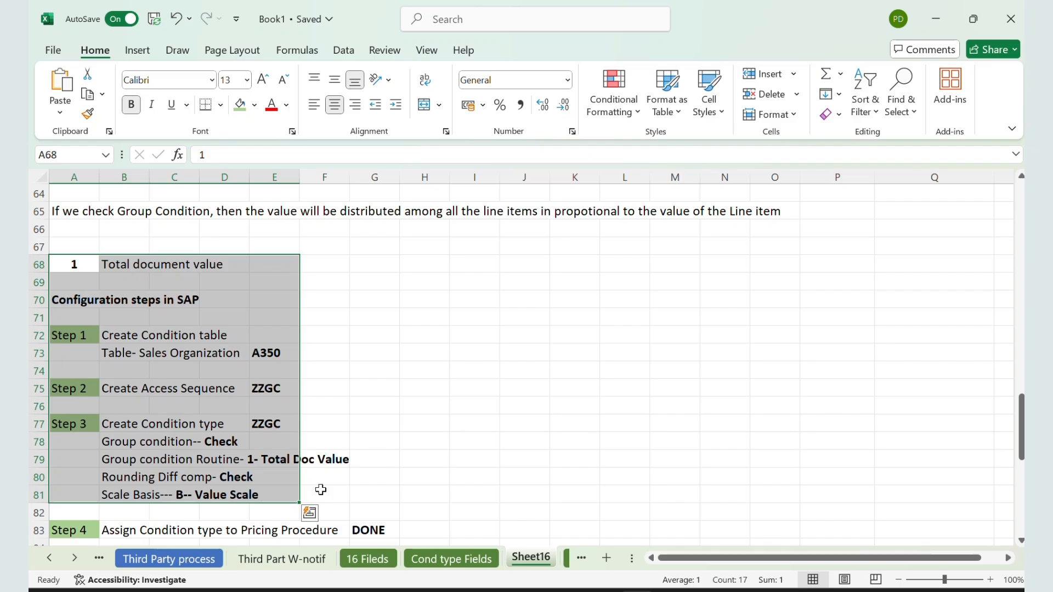
{"action": "scroll", "coordinate": [402, 461], "scroll_direction": "down", "scroll_amount": 8}
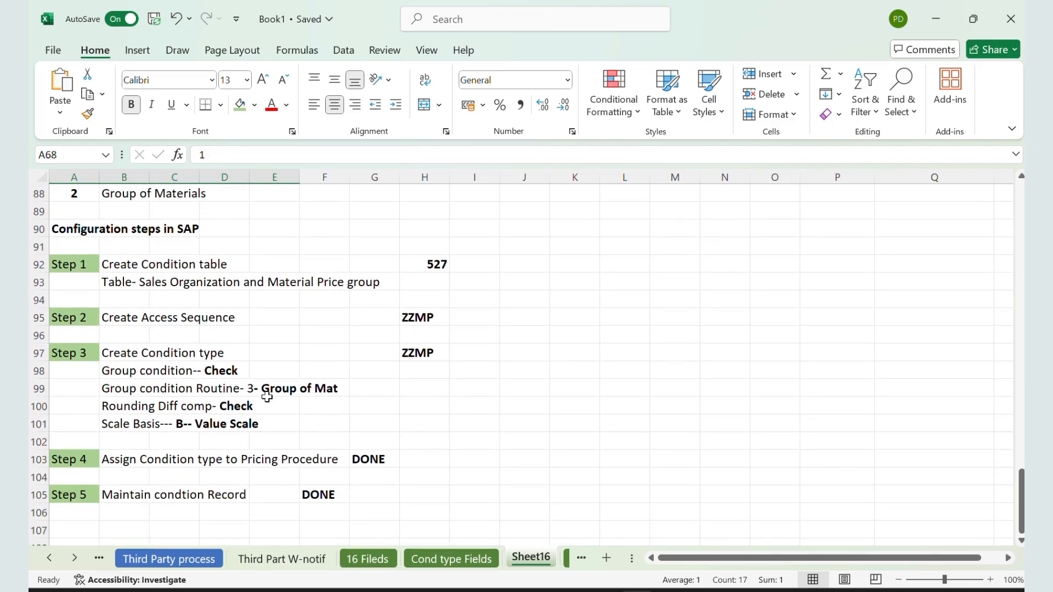
{"action": "scroll", "coordinate": [230, 373], "scroll_direction": "up", "scroll_amount": 2}
{"action": "scroll", "coordinate": [186, 356], "scroll_direction": "down", "scroll_amount": 2}
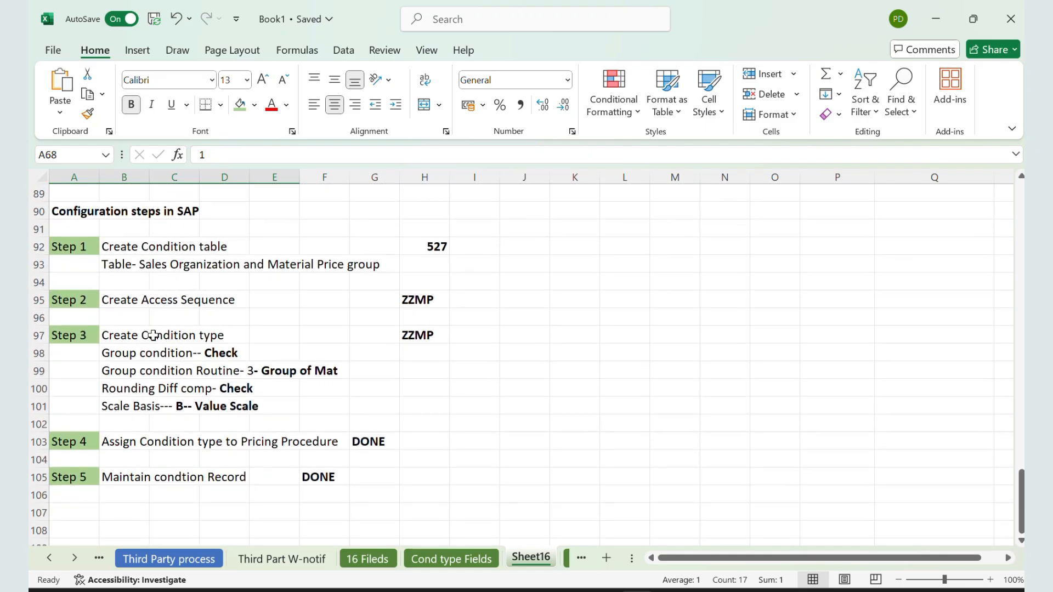
Review the Group of Materials configuration steps, including the condition table for sales organization and material price group
{"action": "scroll", "coordinate": [153, 335], "scroll_direction": "up", "scroll_amount": 3}
{"action": "left_click", "coordinate": [95, 332]}
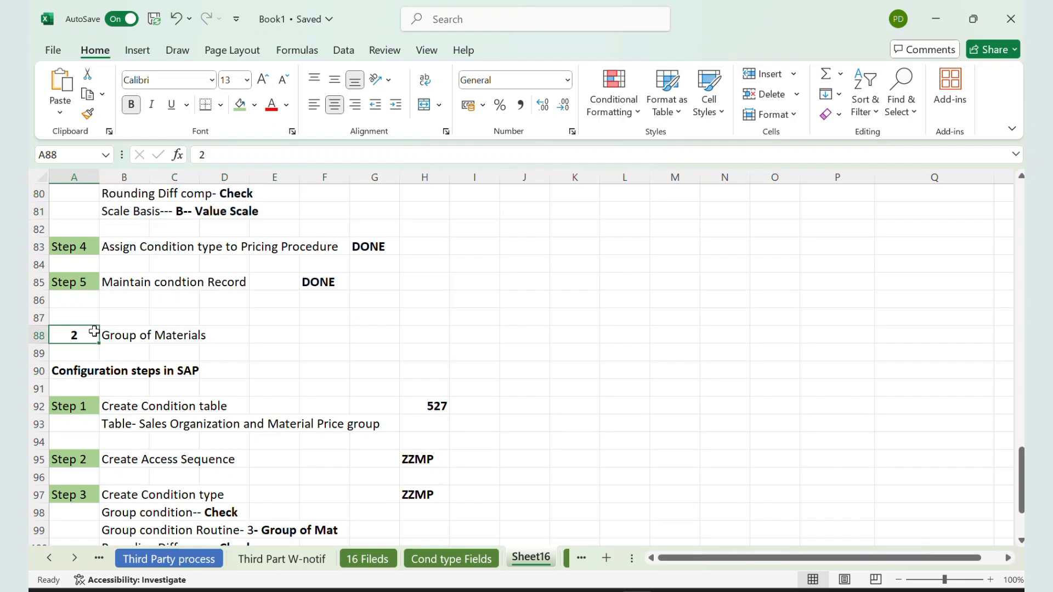
{"action": "left_click_drag", "start_coordinate": [95, 331], "coordinate": [282, 373]}
{"action": "scroll", "coordinate": [282, 373], "scroll_direction": "down", "scroll_amount": 2}
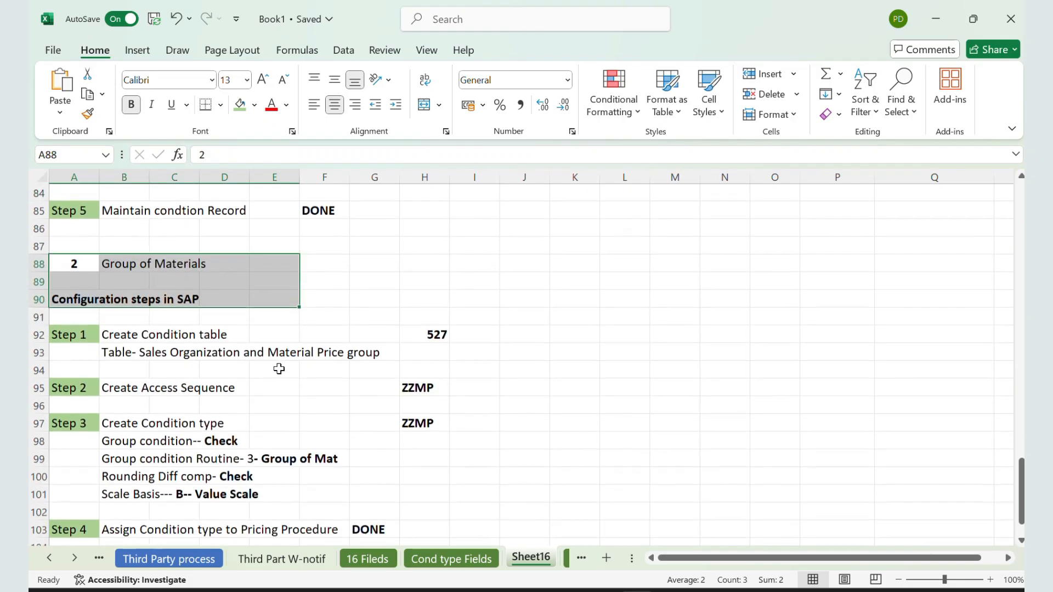
{"action": "left_click", "coordinate": [281, 357]}
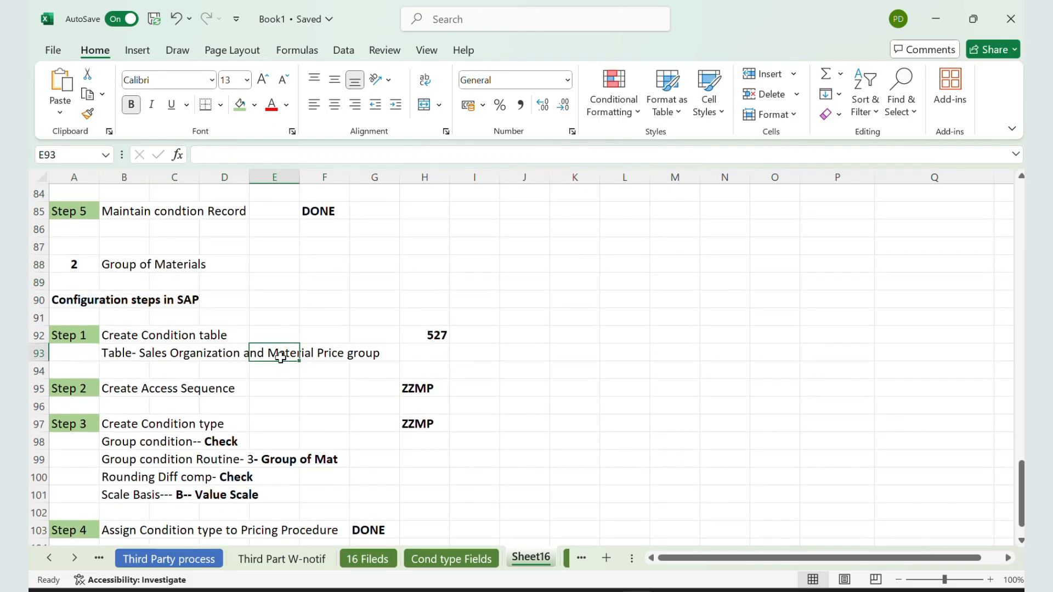
{"action": "left_click_drag", "start_coordinate": [132, 352], "coordinate": [373, 354]}
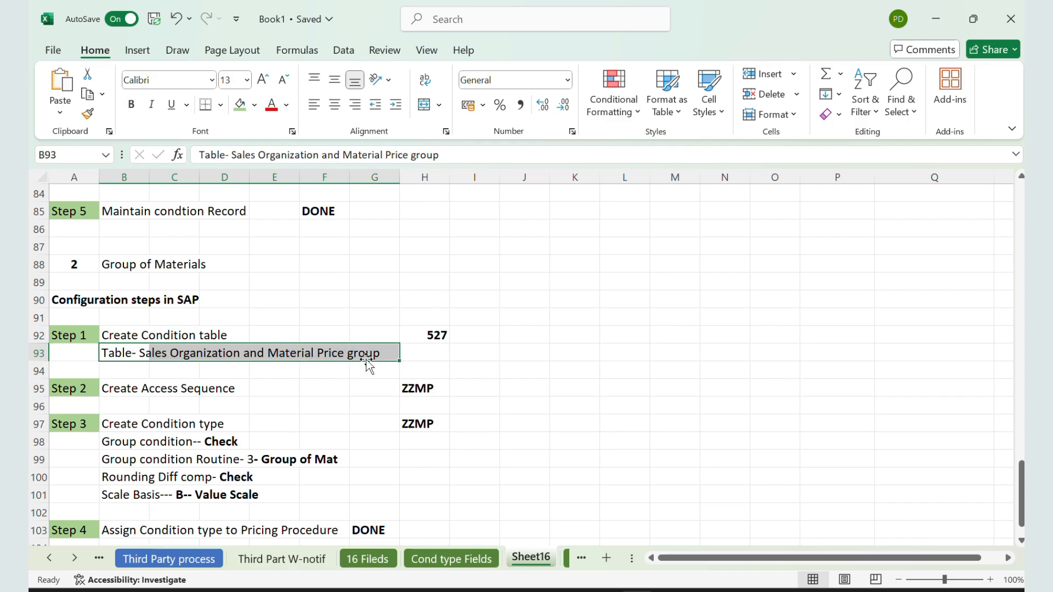
{"action": "scroll", "coordinate": [329, 384], "scroll_direction": "down", "scroll_amount": 4}
Look back through the notes to the important pricing concepts list and examine its Exclusion Group entry
{"action": "scroll", "coordinate": [298, 409], "scroll_direction": "up", "scroll_amount": 10}
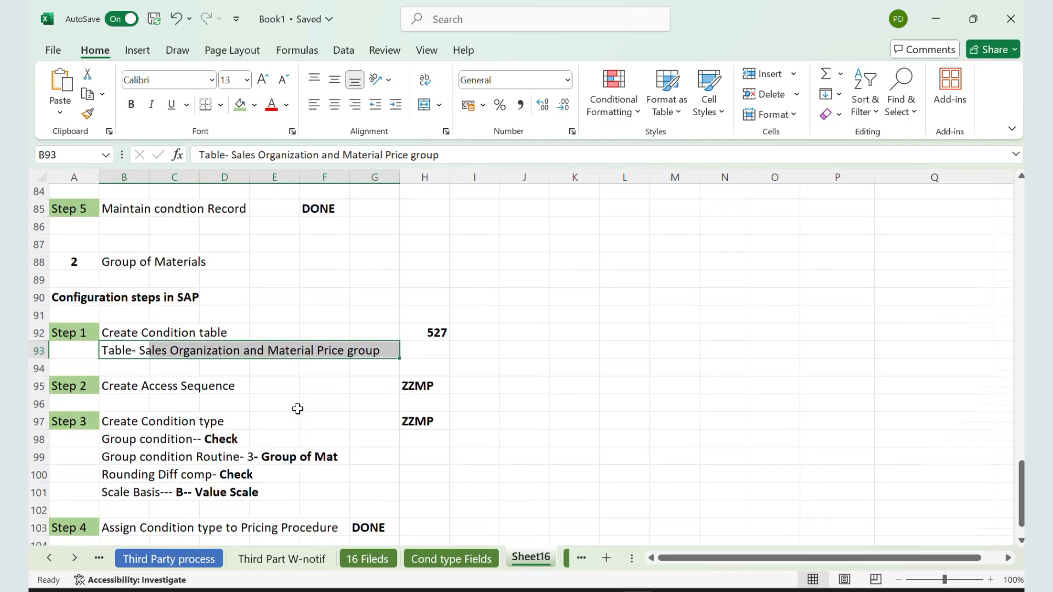
{"action": "scroll", "coordinate": [298, 409], "scroll_direction": "up", "scroll_amount": 4}
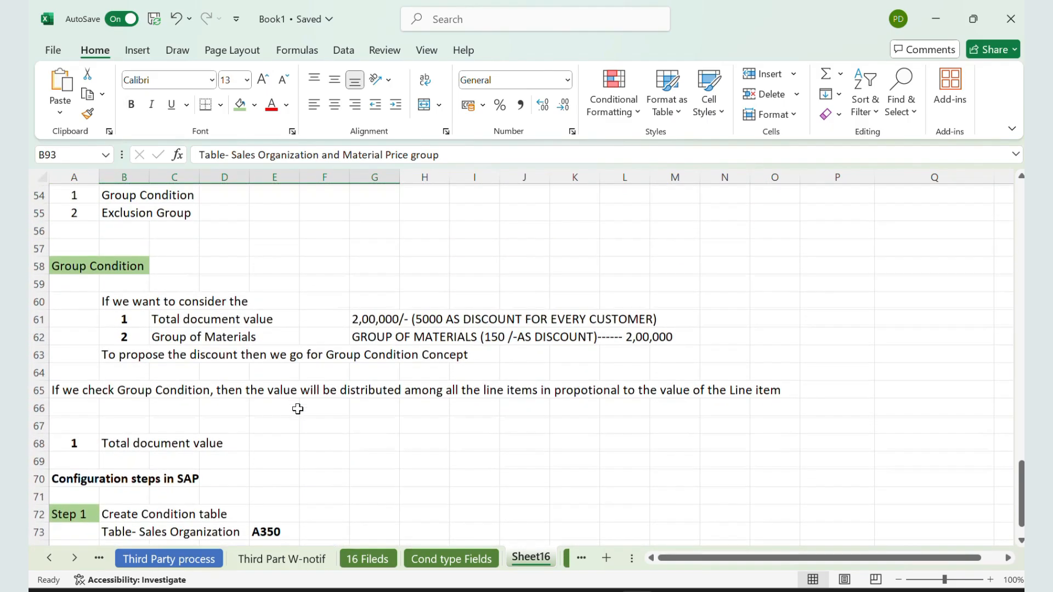
{"action": "scroll", "coordinate": [298, 409], "scroll_direction": "up", "scroll_amount": 4}
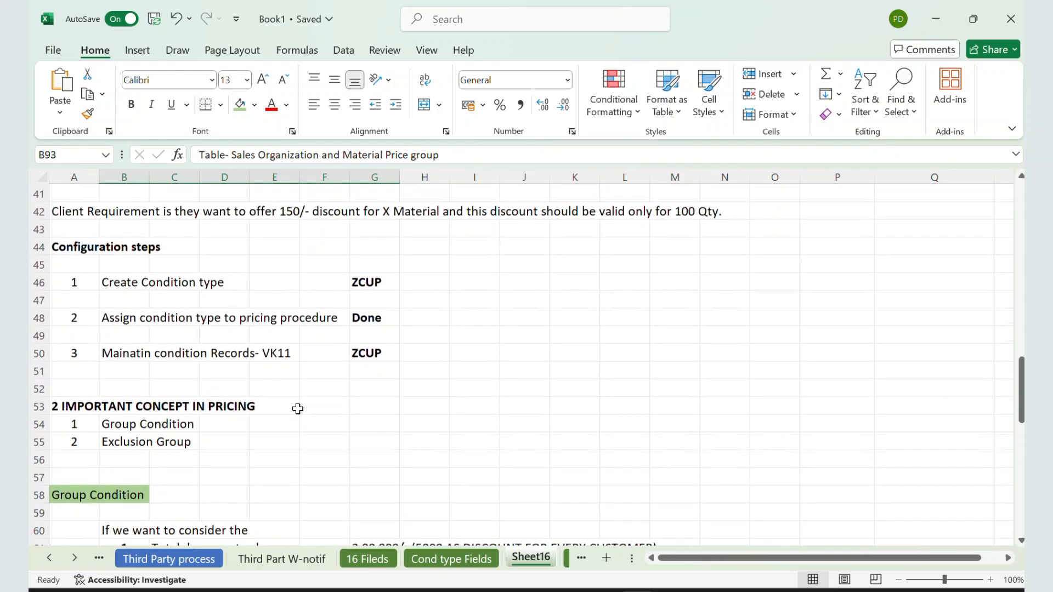
{"action": "scroll", "coordinate": [297, 409], "scroll_direction": "down", "scroll_amount": 2}
{"action": "scroll", "coordinate": [298, 409], "scroll_direction": "up", "scroll_amount": 3}
{"action": "scroll", "coordinate": [298, 409], "scroll_direction": "down", "scroll_amount": 13}
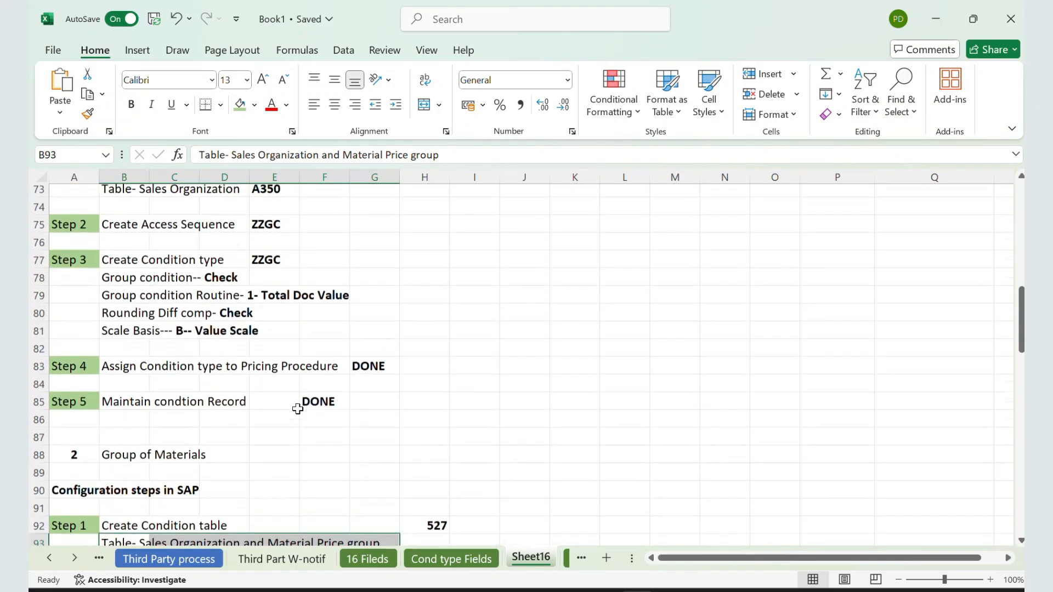
{"action": "scroll", "coordinate": [298, 409], "scroll_direction": "up", "scroll_amount": 7}
{"action": "scroll", "coordinate": [298, 409], "scroll_direction": "up", "scroll_amount": 1}
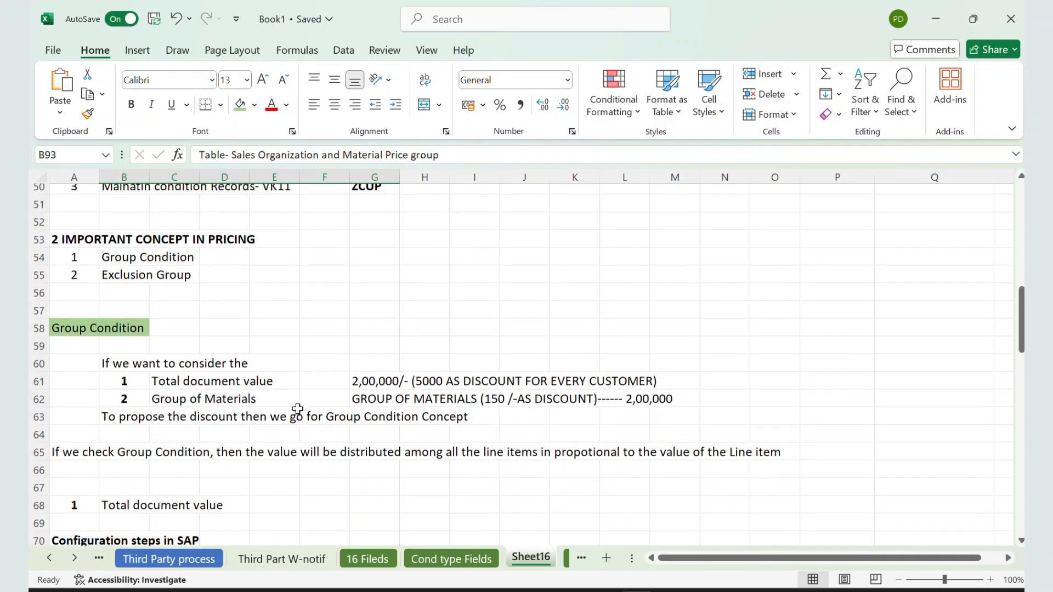
{"action": "left_click", "coordinate": [89, 282]}
{"action": "left_click_drag", "start_coordinate": [89, 282], "coordinate": [236, 292]}
{"action": "left_click", "coordinate": [278, 281]}
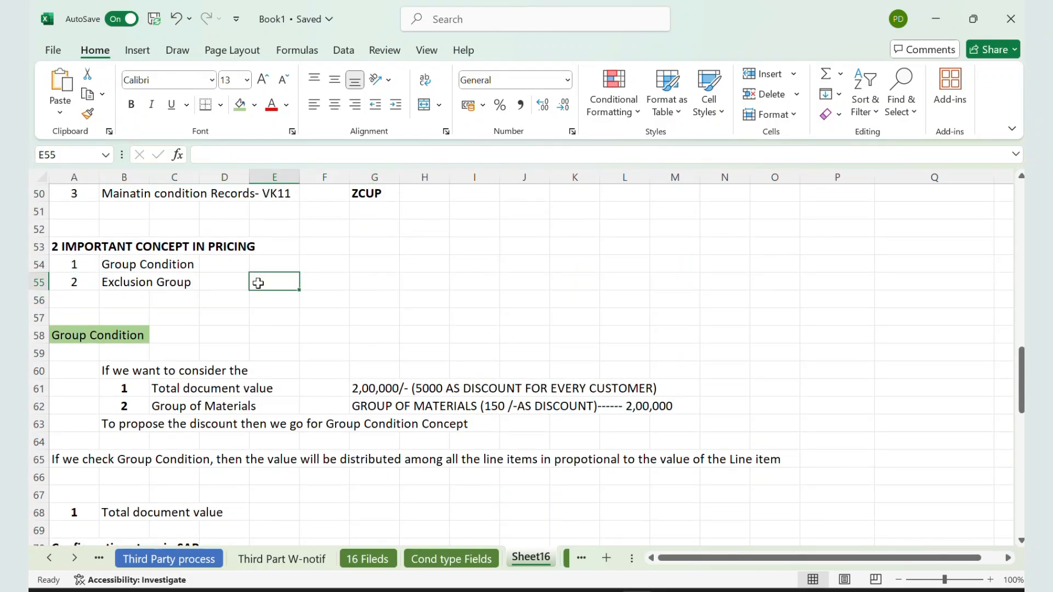
{"action": "left_click_drag", "start_coordinate": [87, 281], "coordinate": [173, 284]}
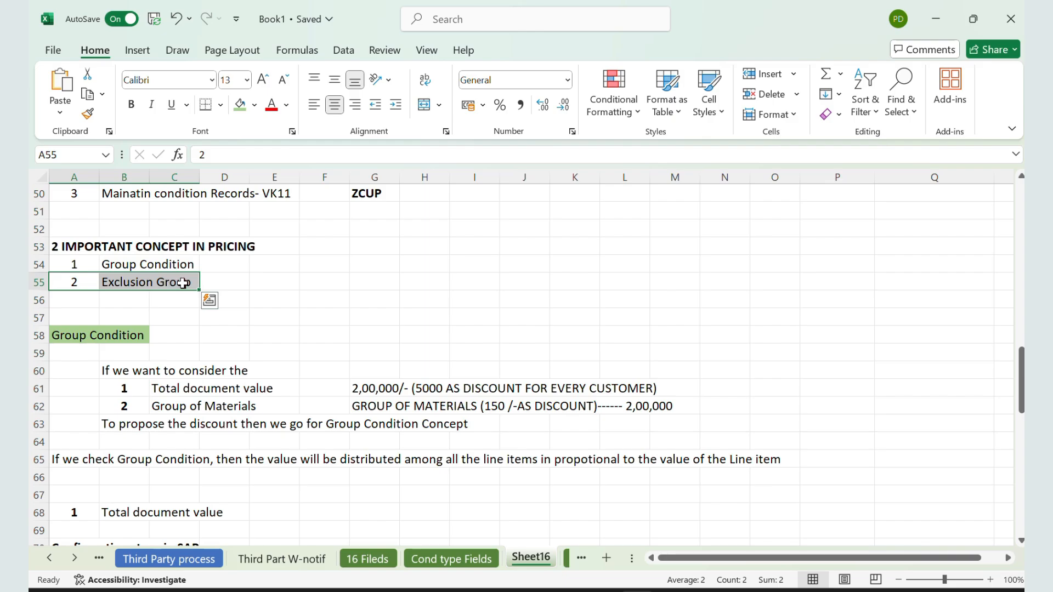
{"action": "left_click", "coordinate": [272, 294]}
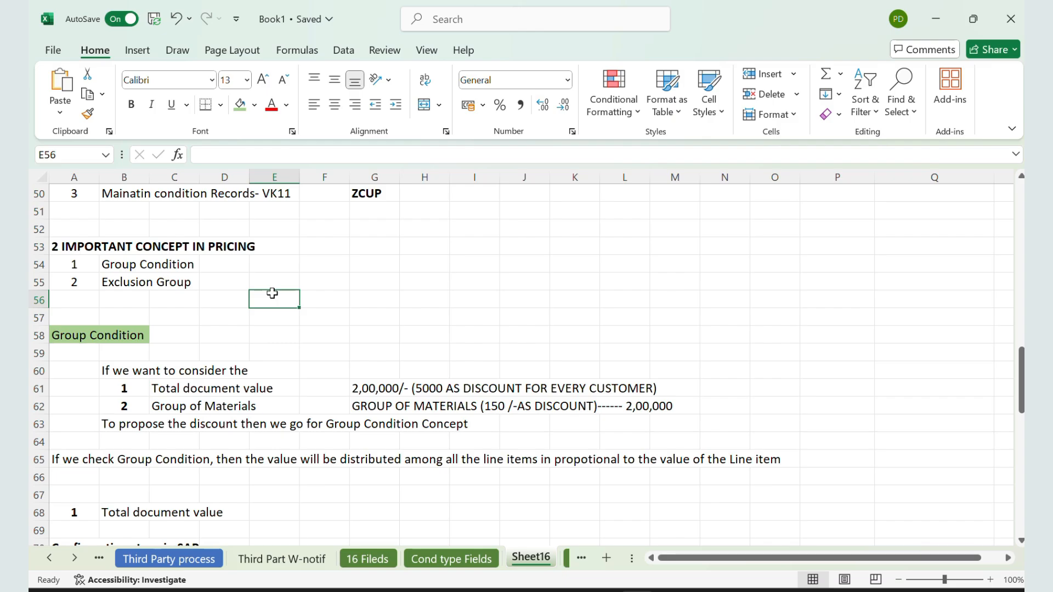
{"action": "left_click", "coordinate": [226, 279]}
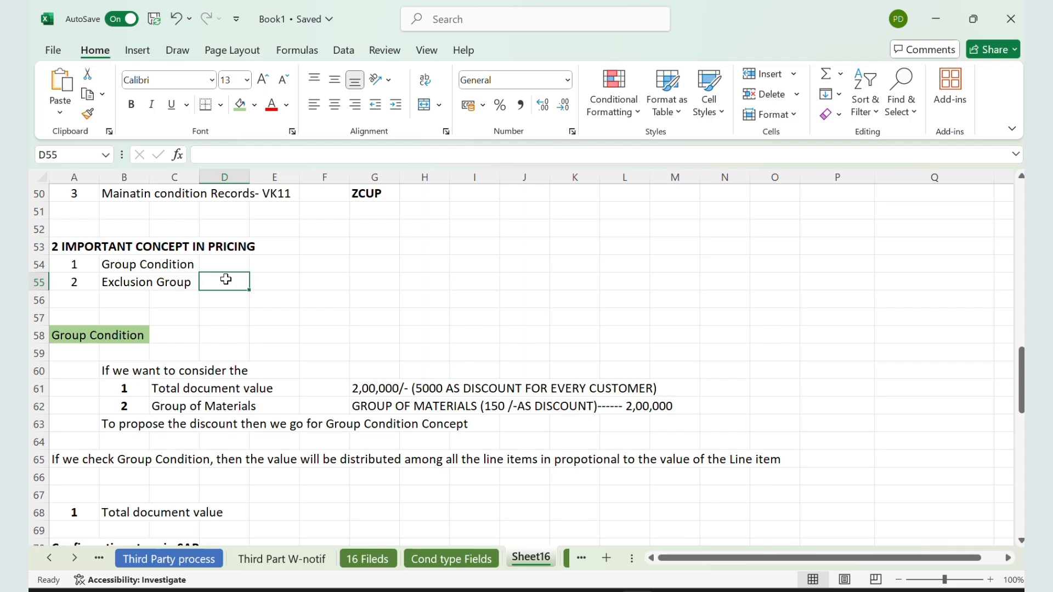
{"action": "left_click", "coordinate": [270, 282]}
{"action": "left_click", "coordinate": [332, 282]}
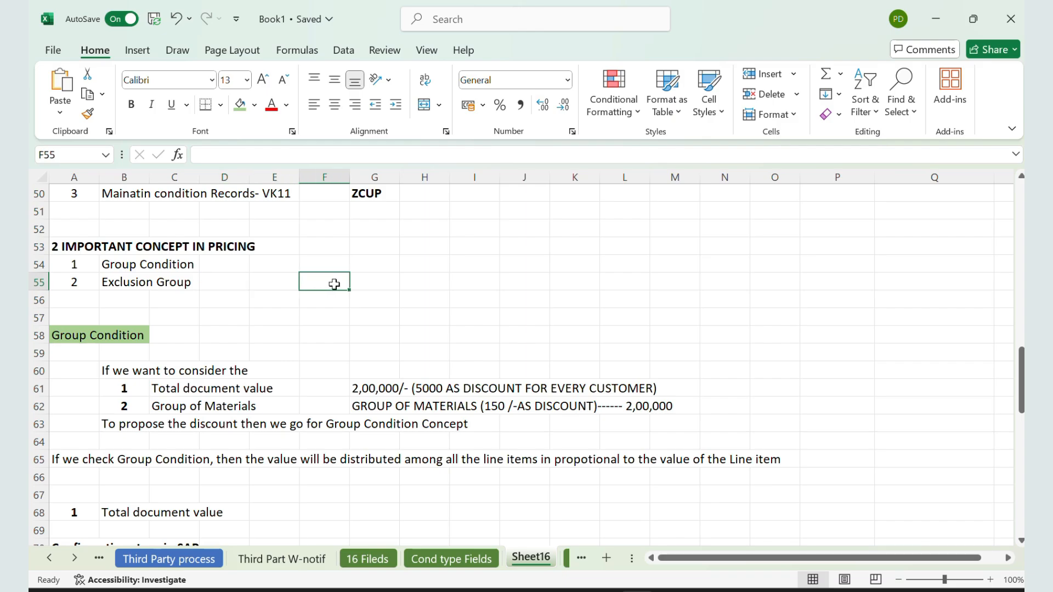